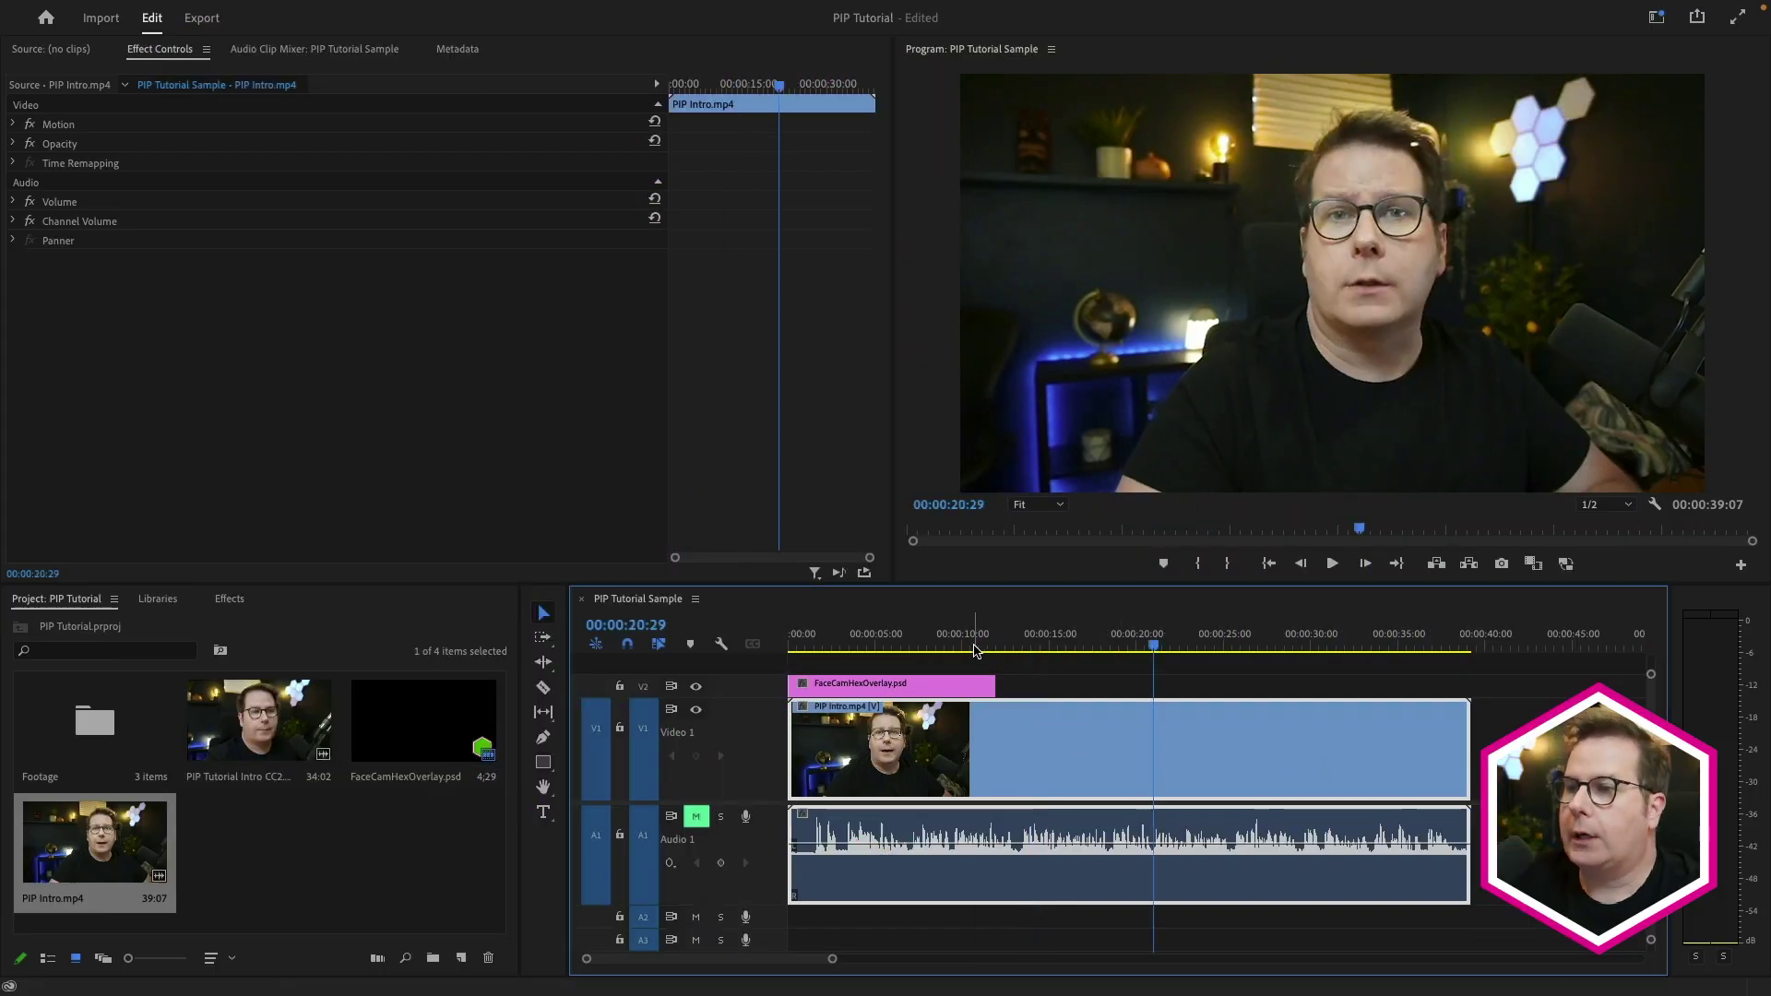
- Extend the FaceCamHexOverlay clip on V2 to about 16 seconds, then select PIP Intro.mp4
drag(954, 644, 944, 641)
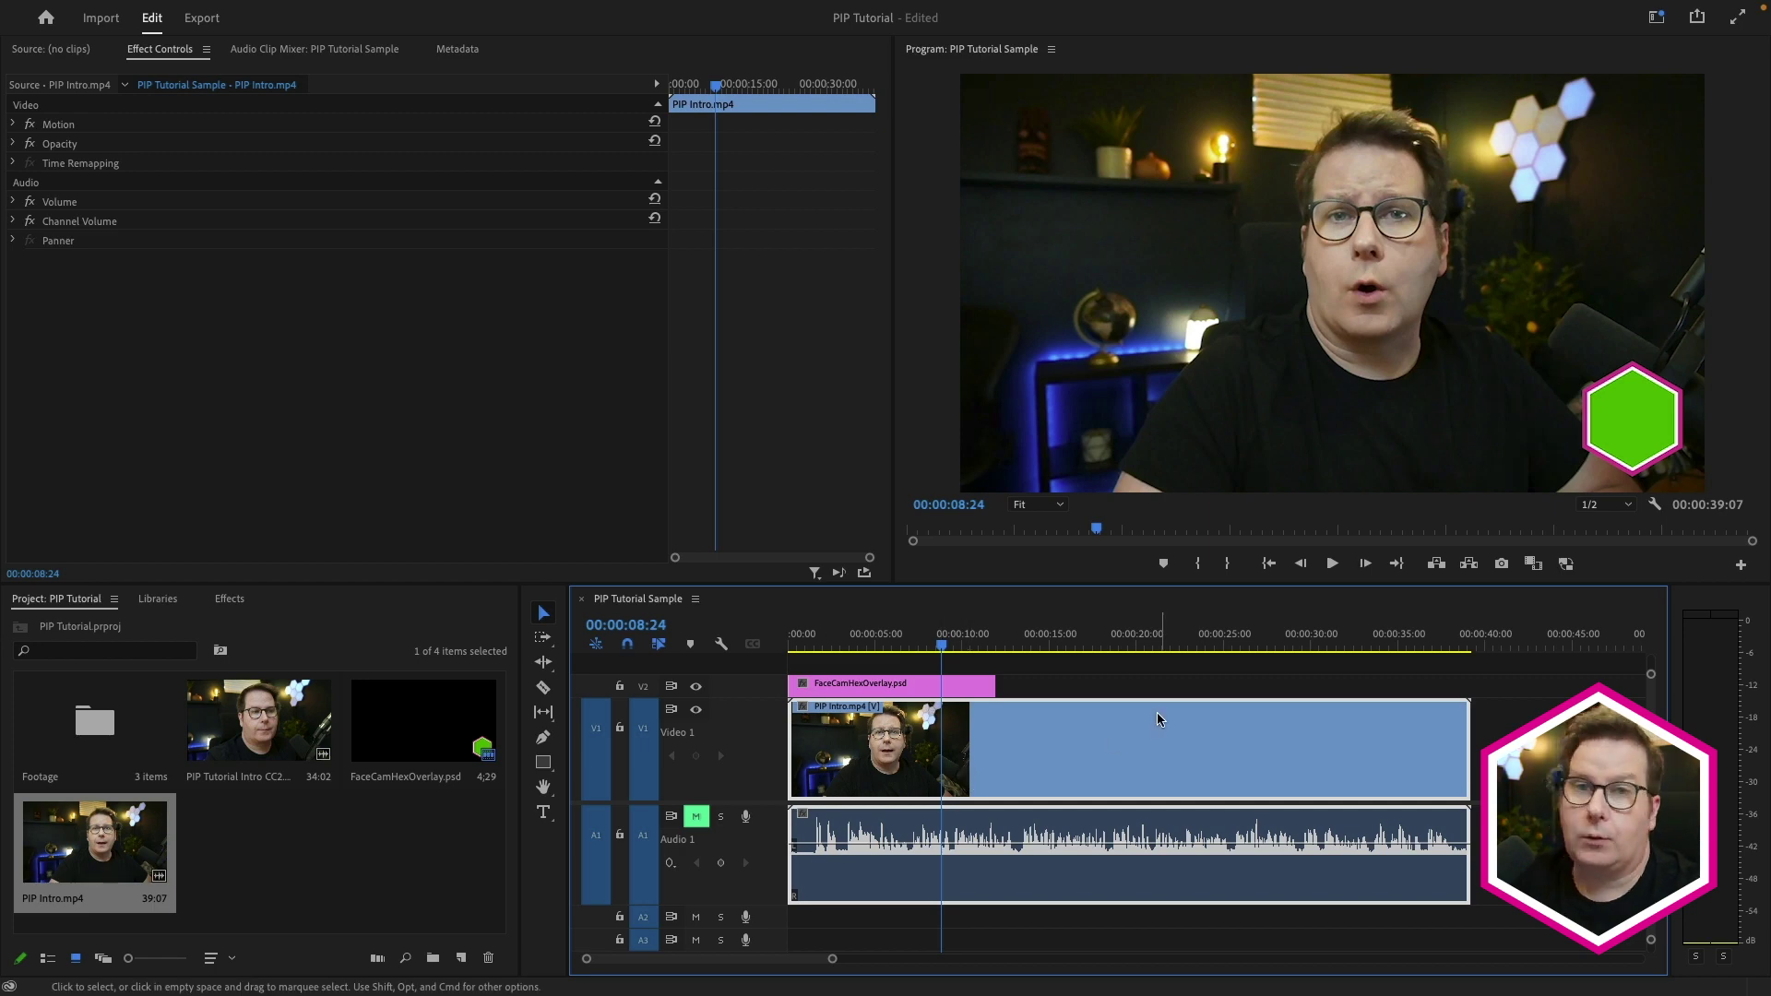
click(928, 685)
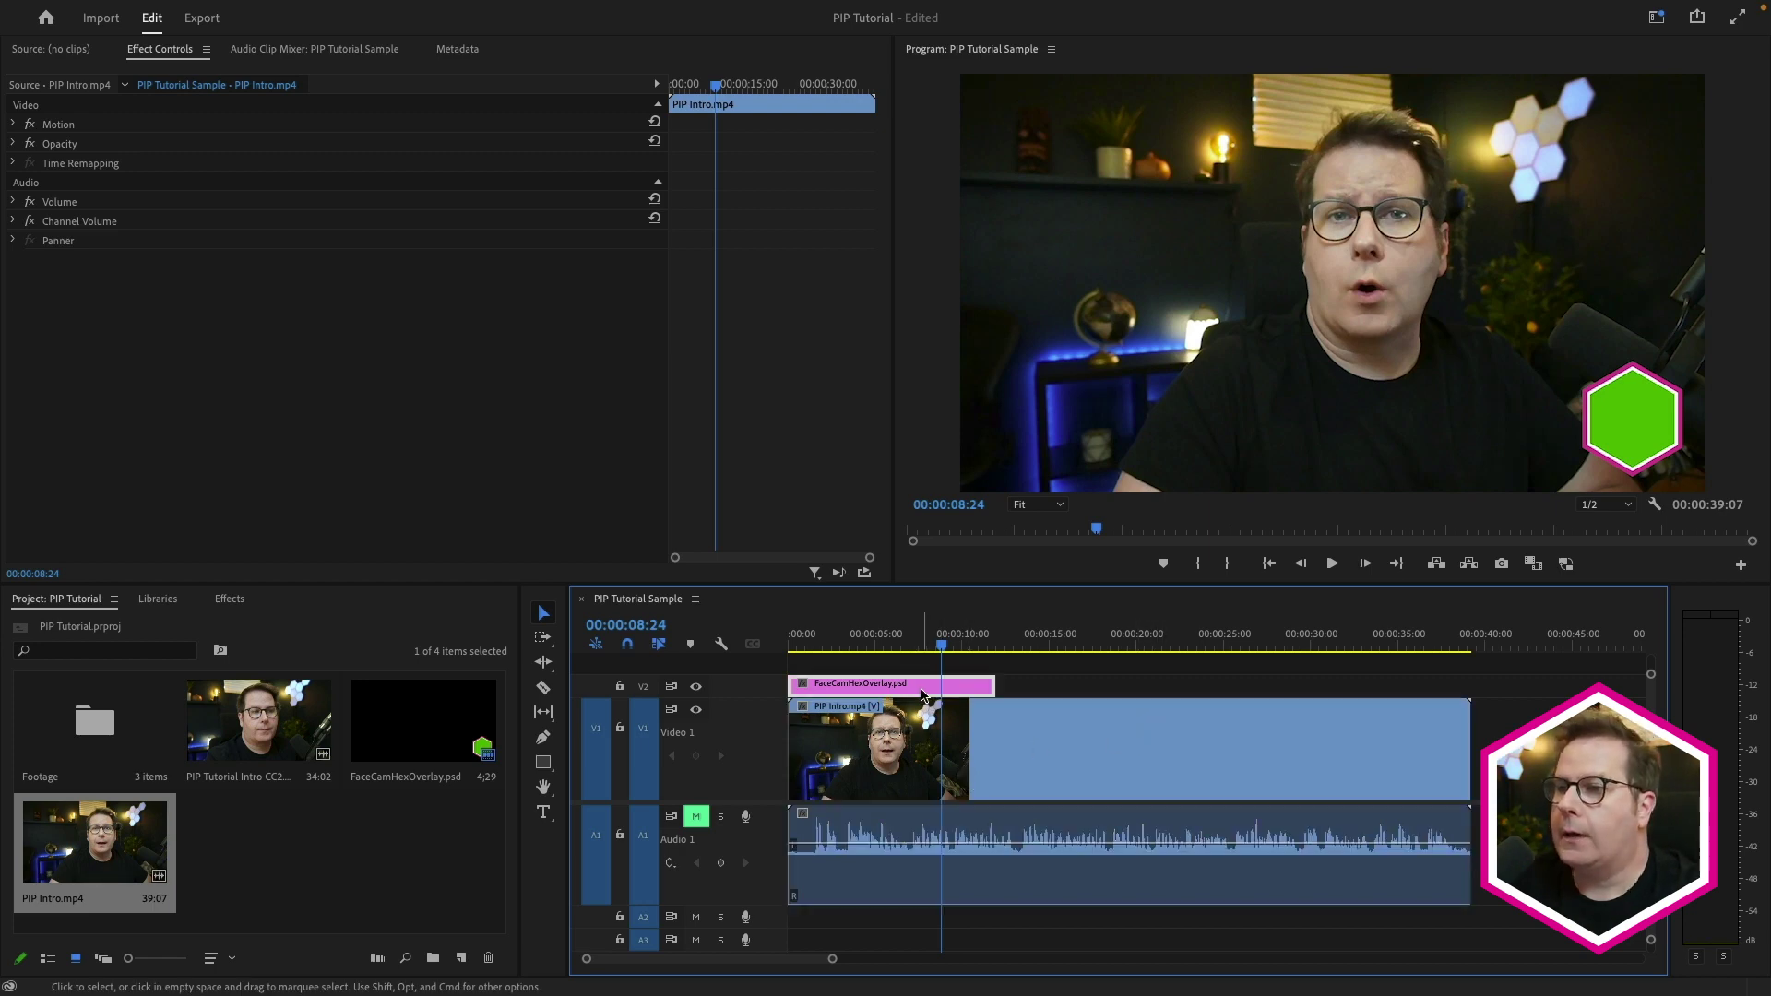
drag(981, 688, 1075, 688)
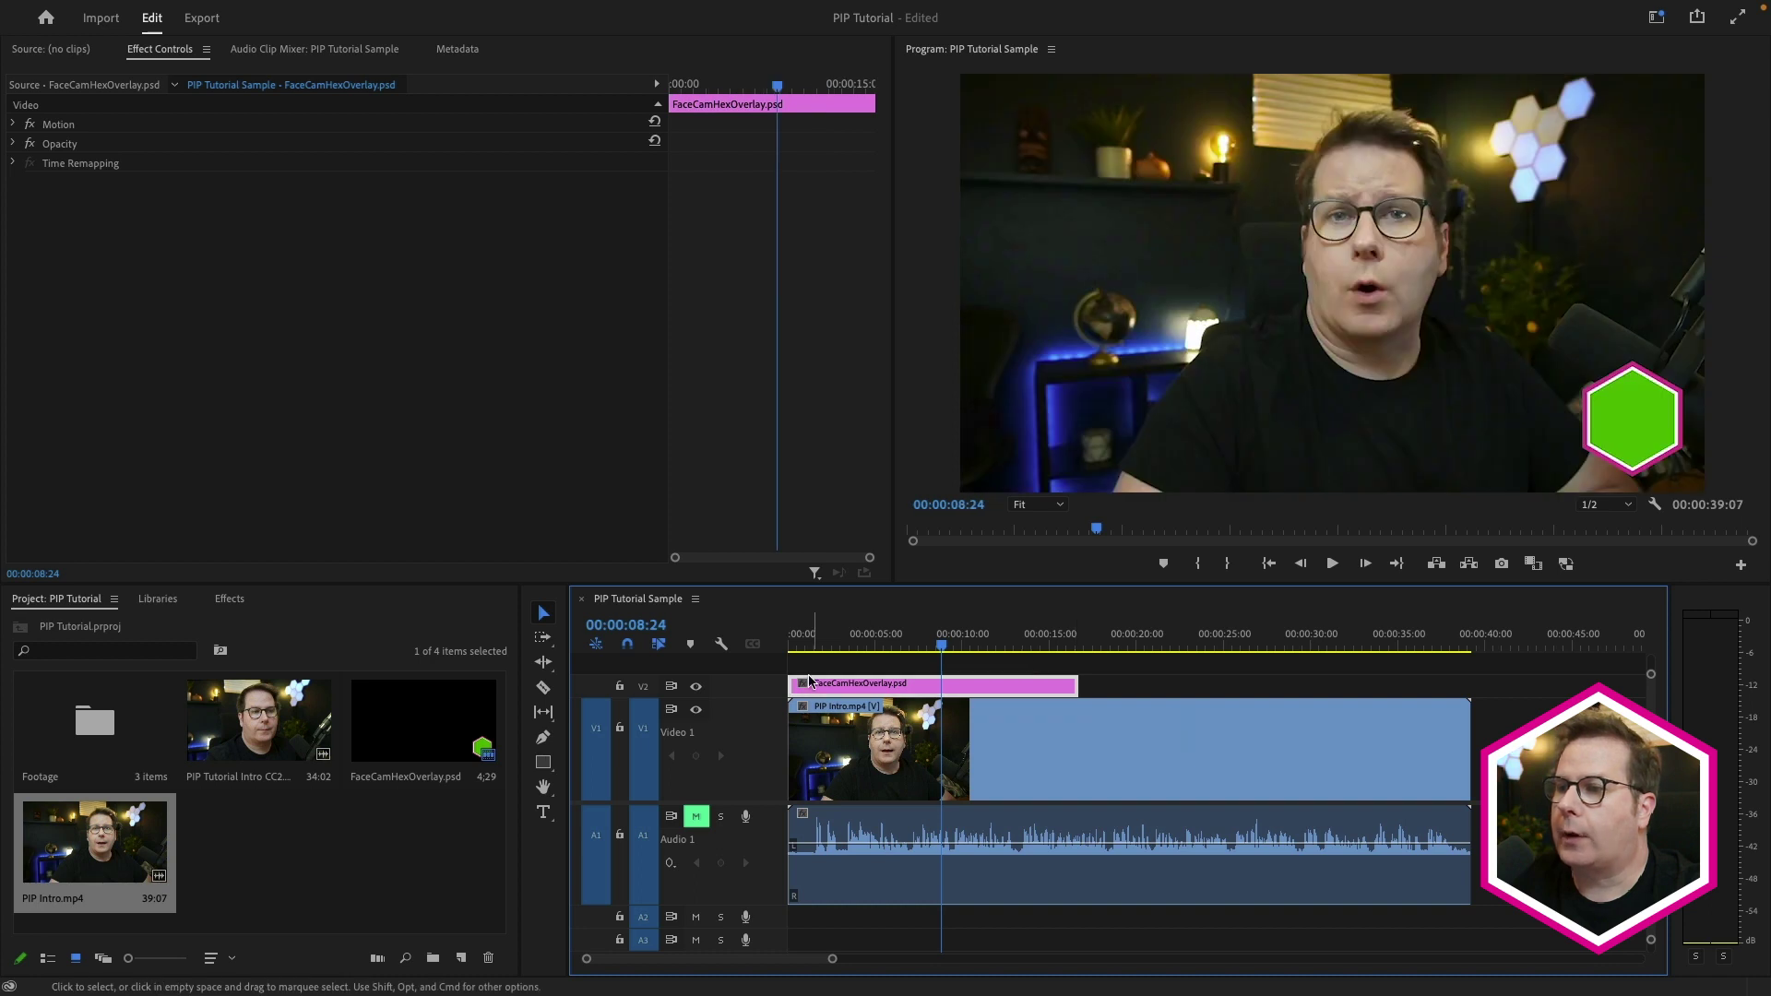
click(889, 662)
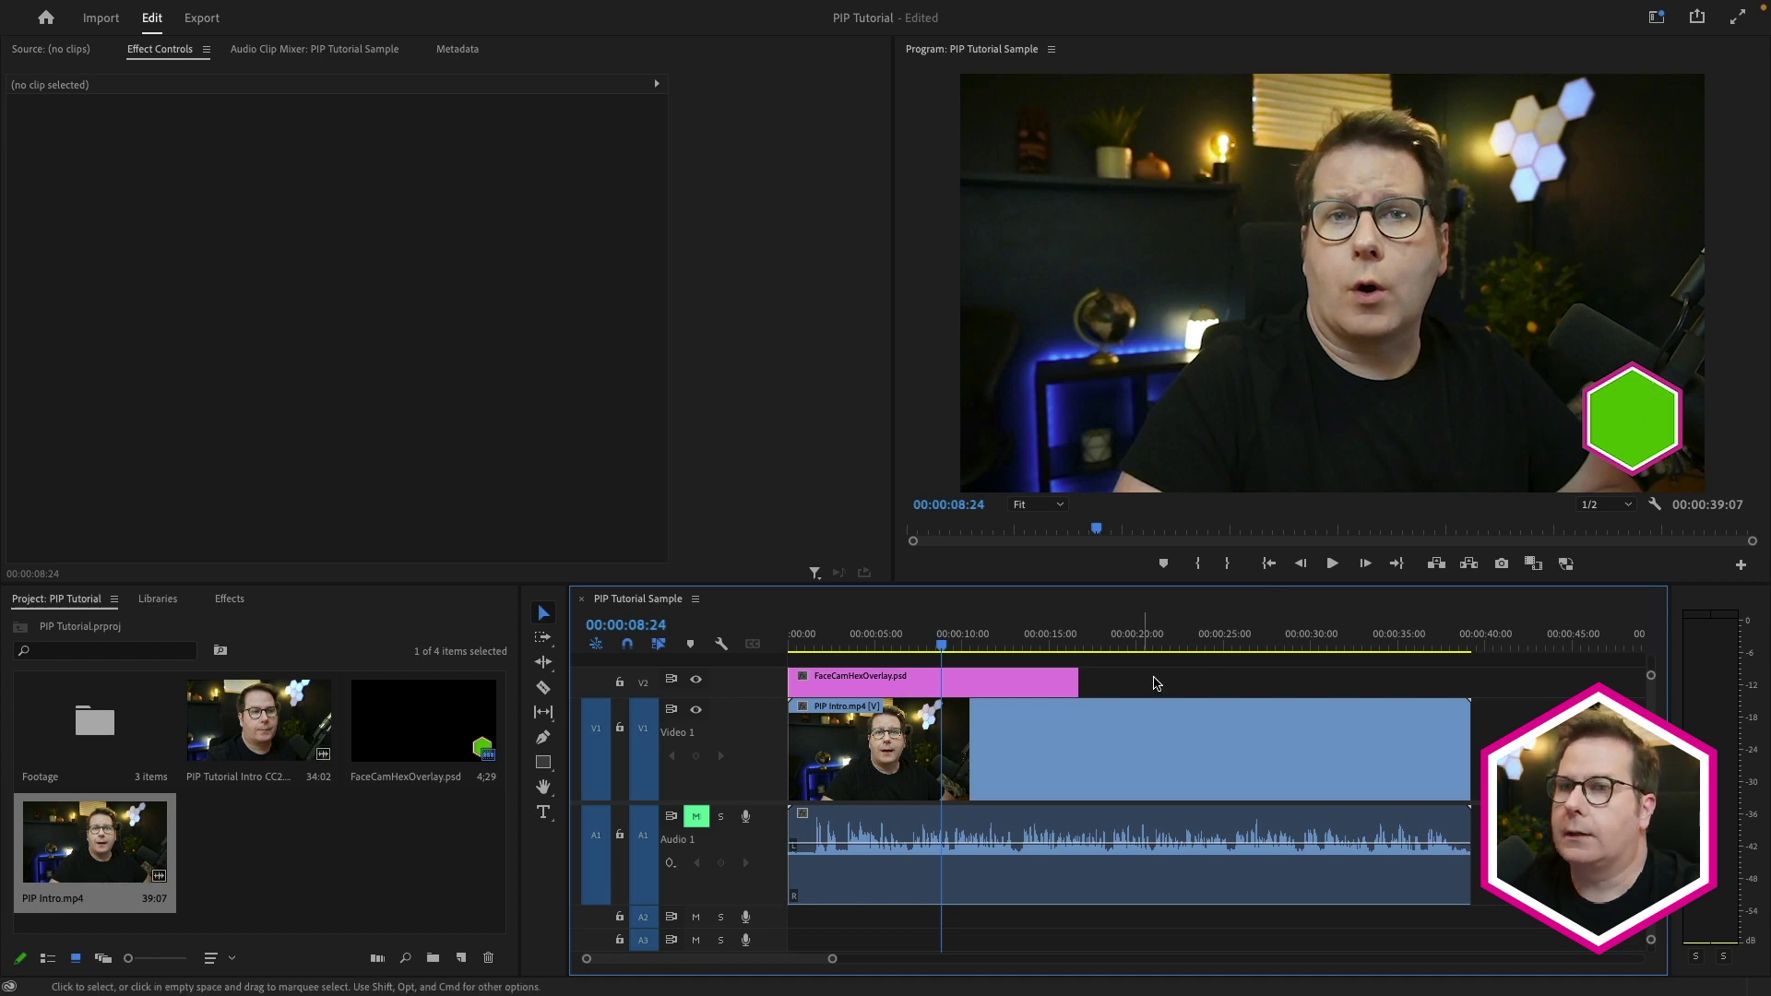
click(929, 732)
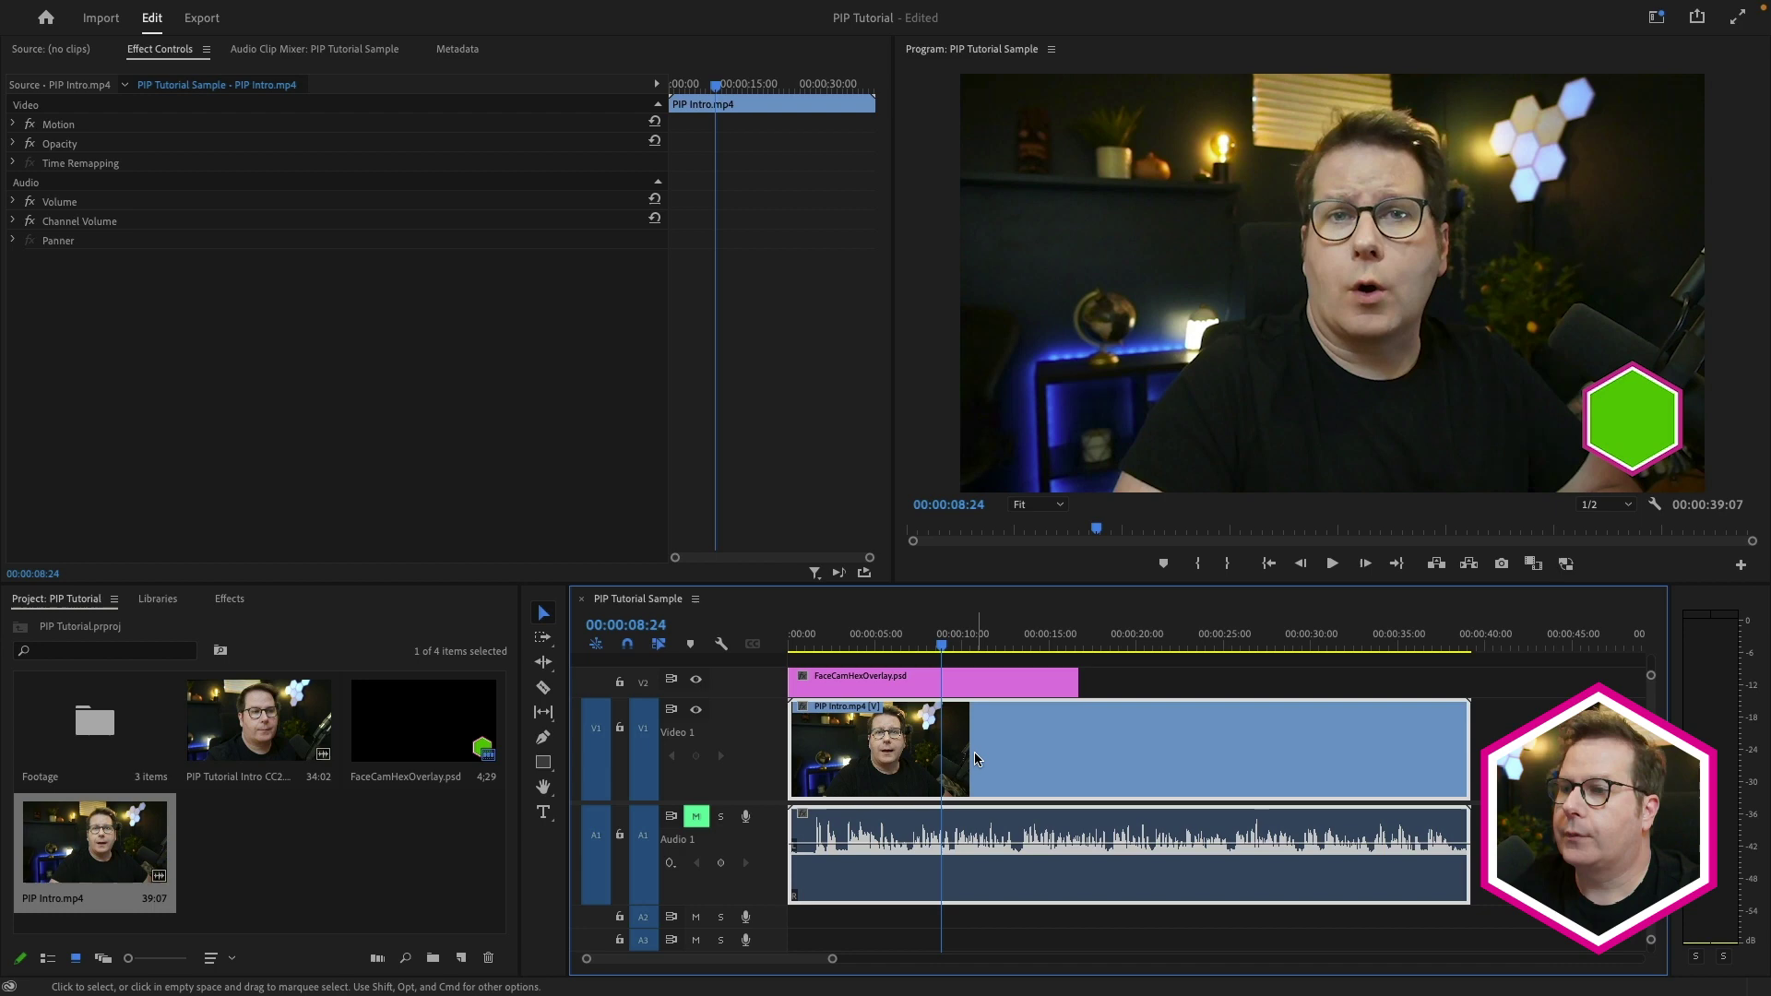
- Find S_Effect via 's_eff', drop it on PIP Intro.mp4, and launch Edit Effect
click(229, 599)
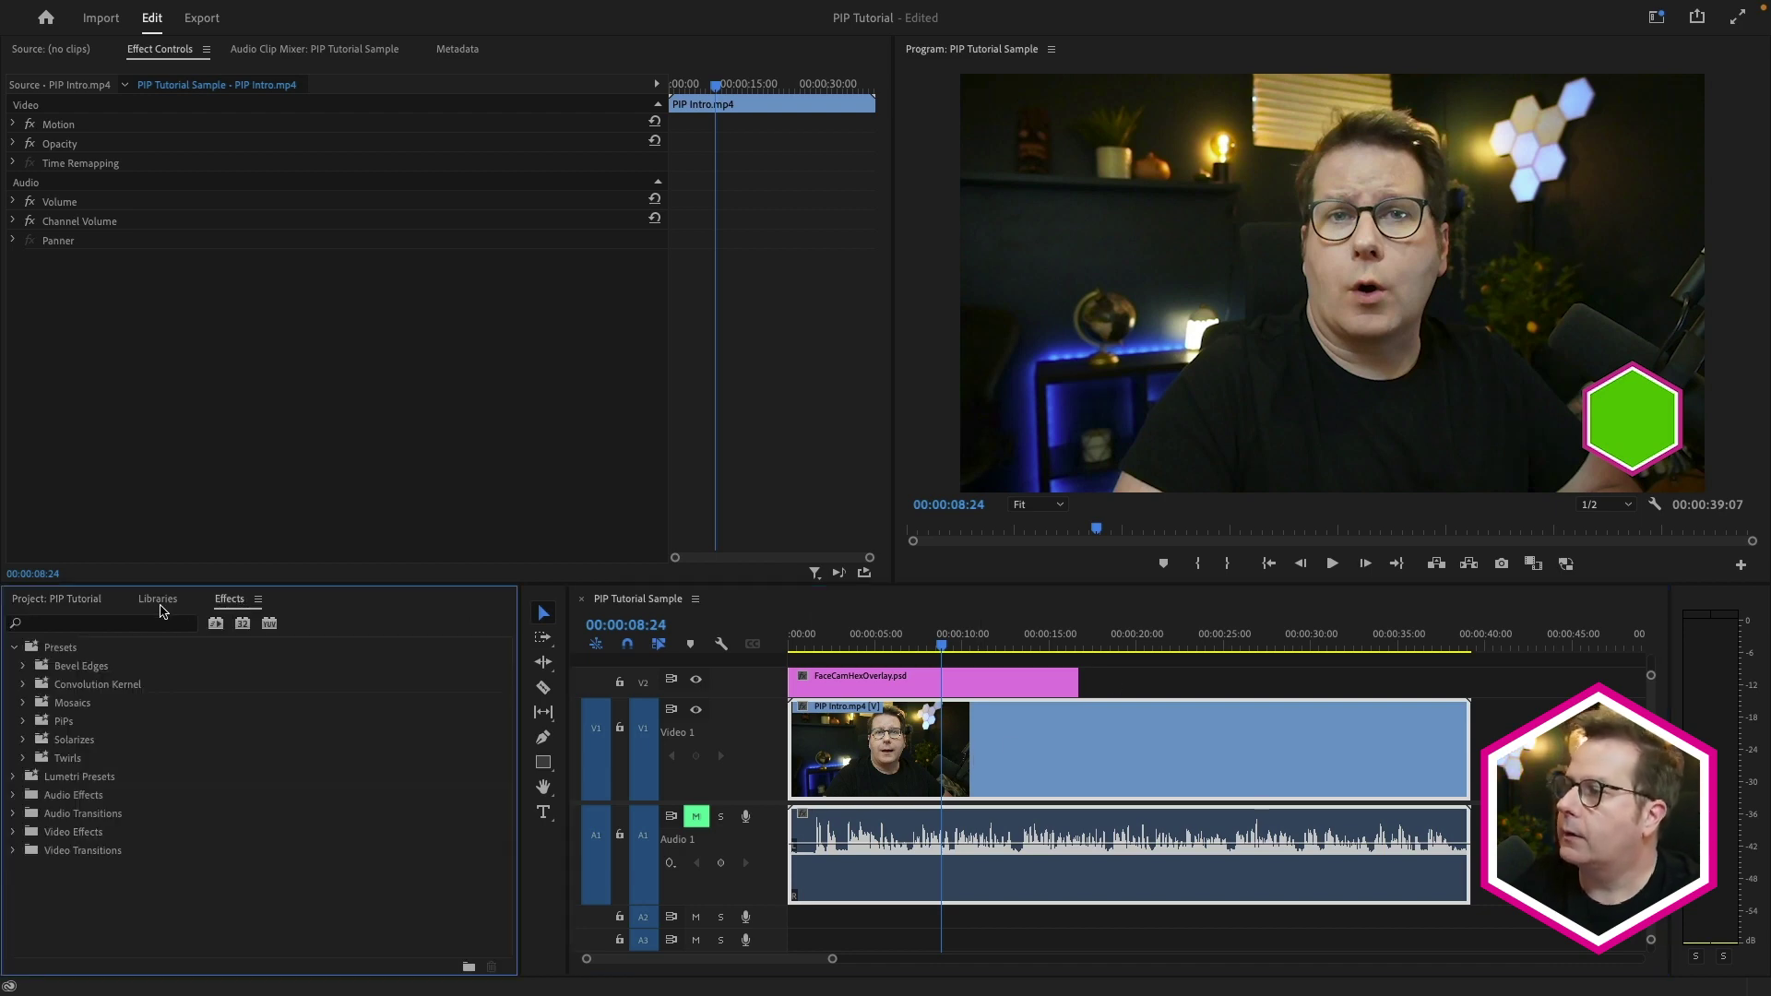
click(140, 622)
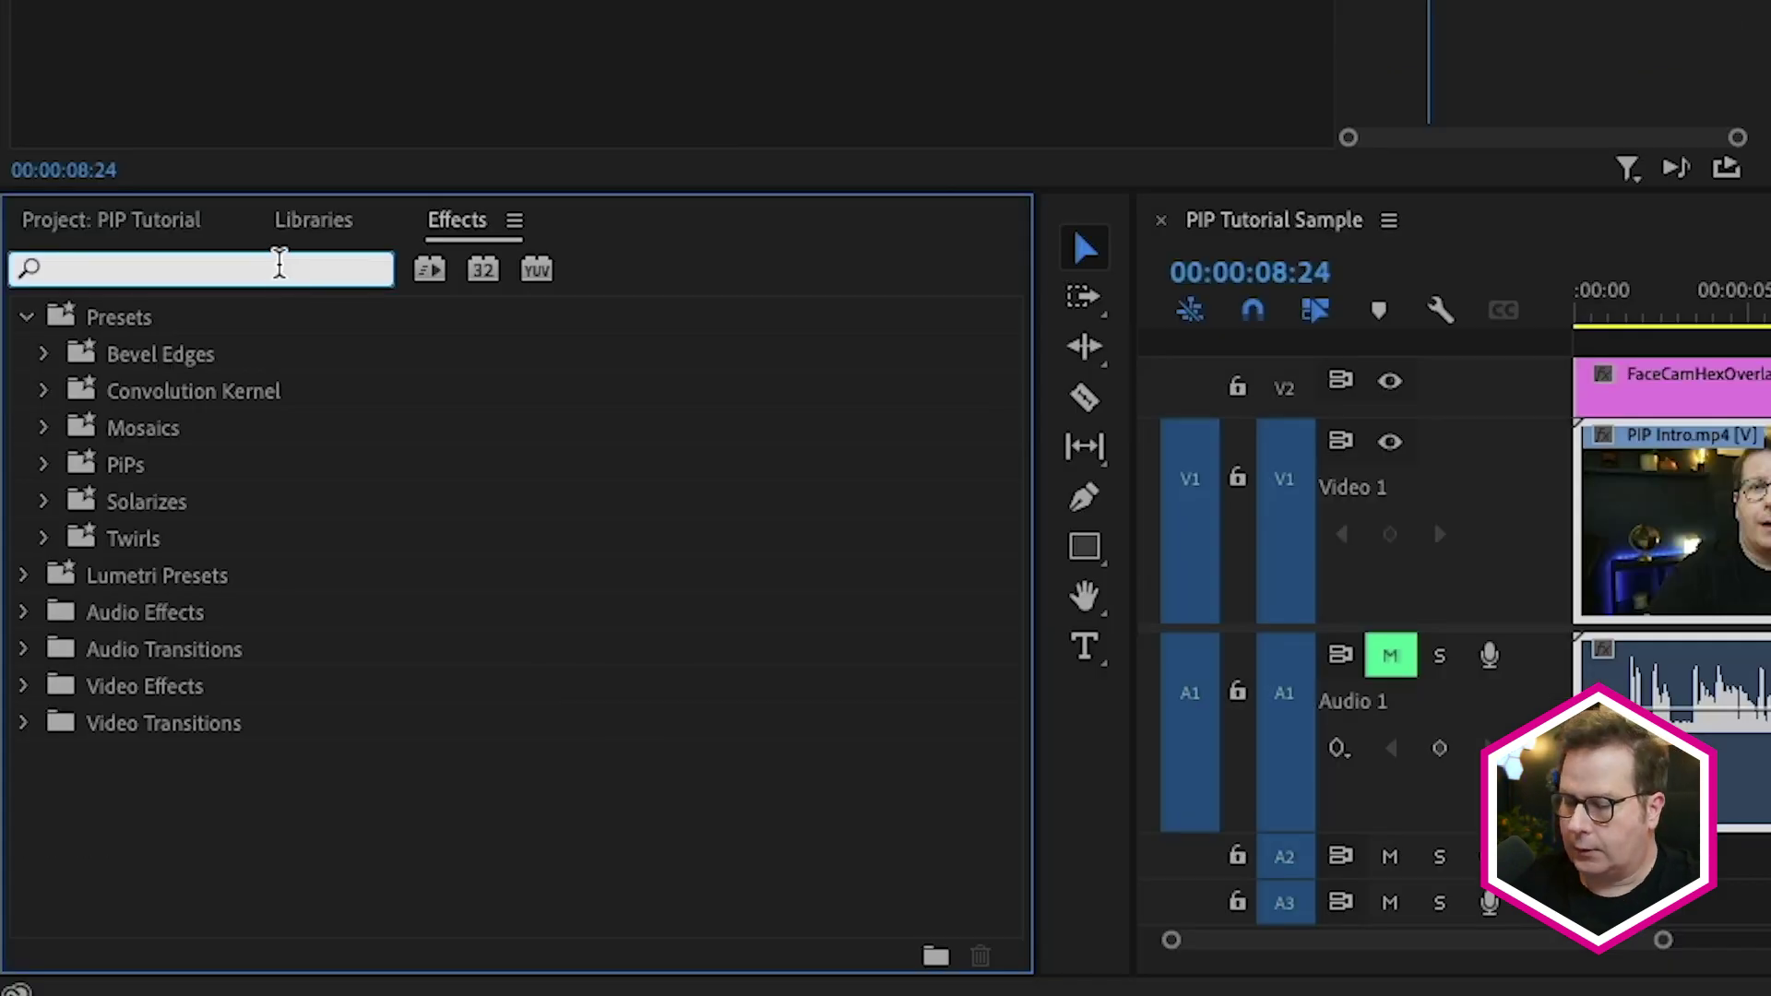
text(s)
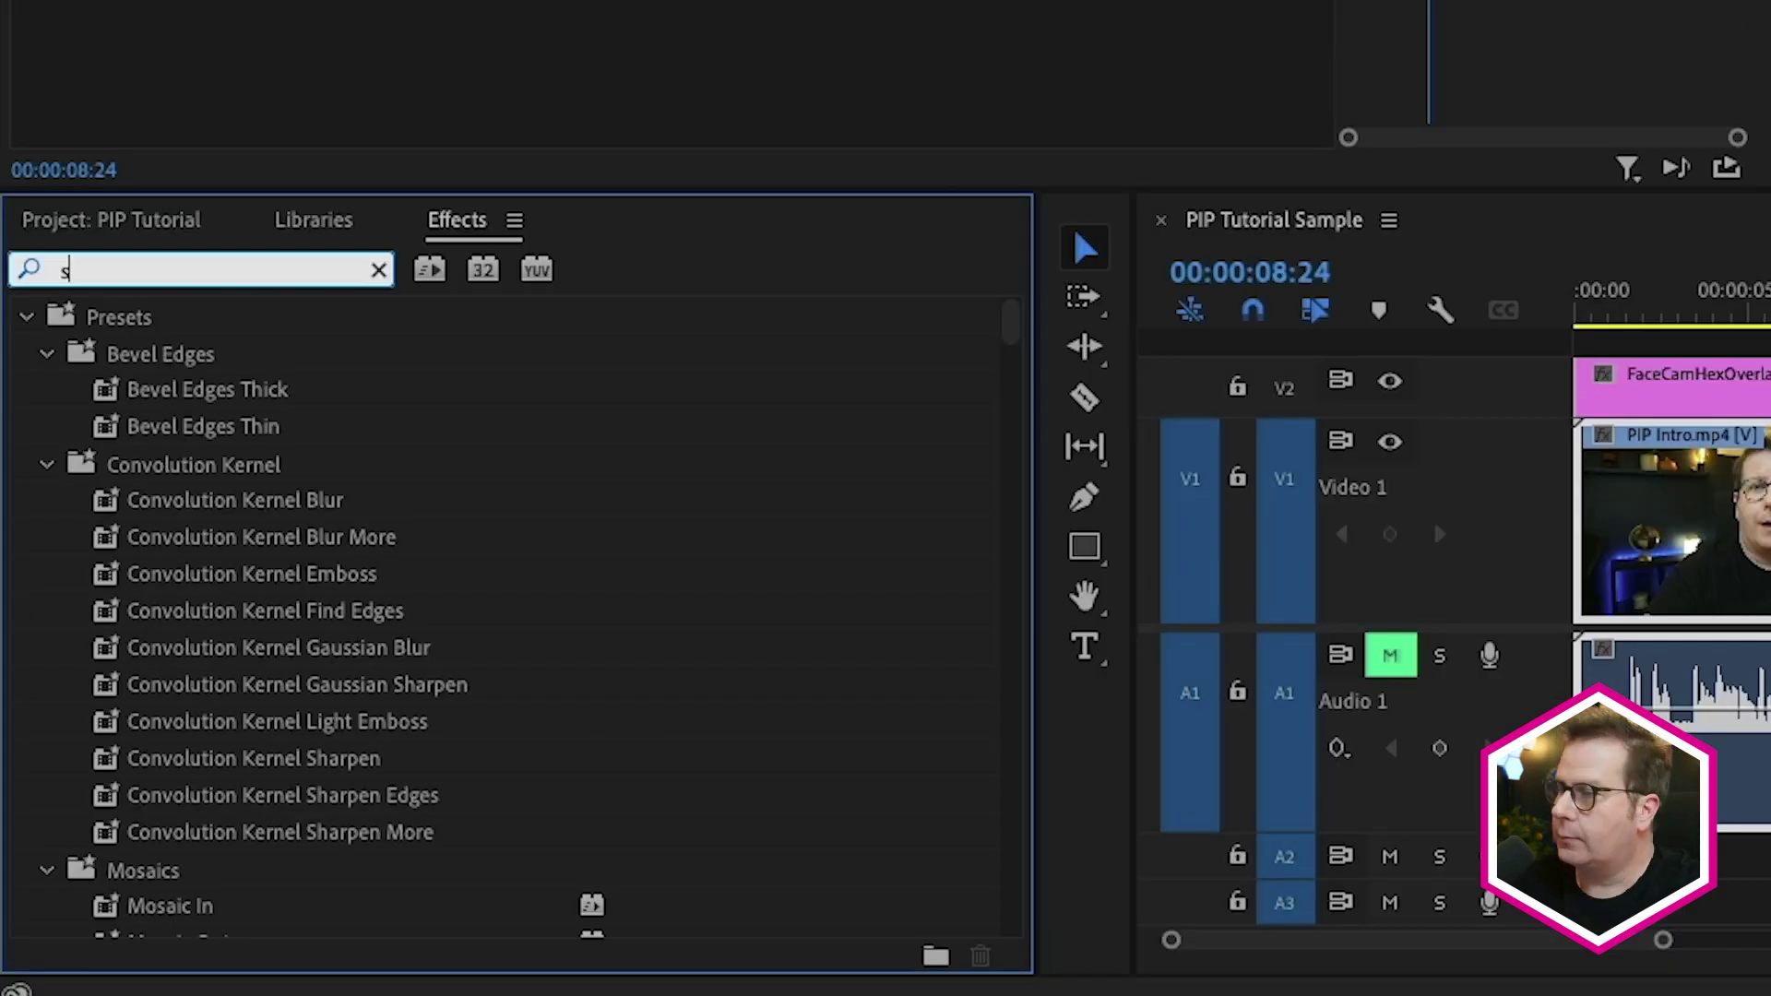
text(_eff)
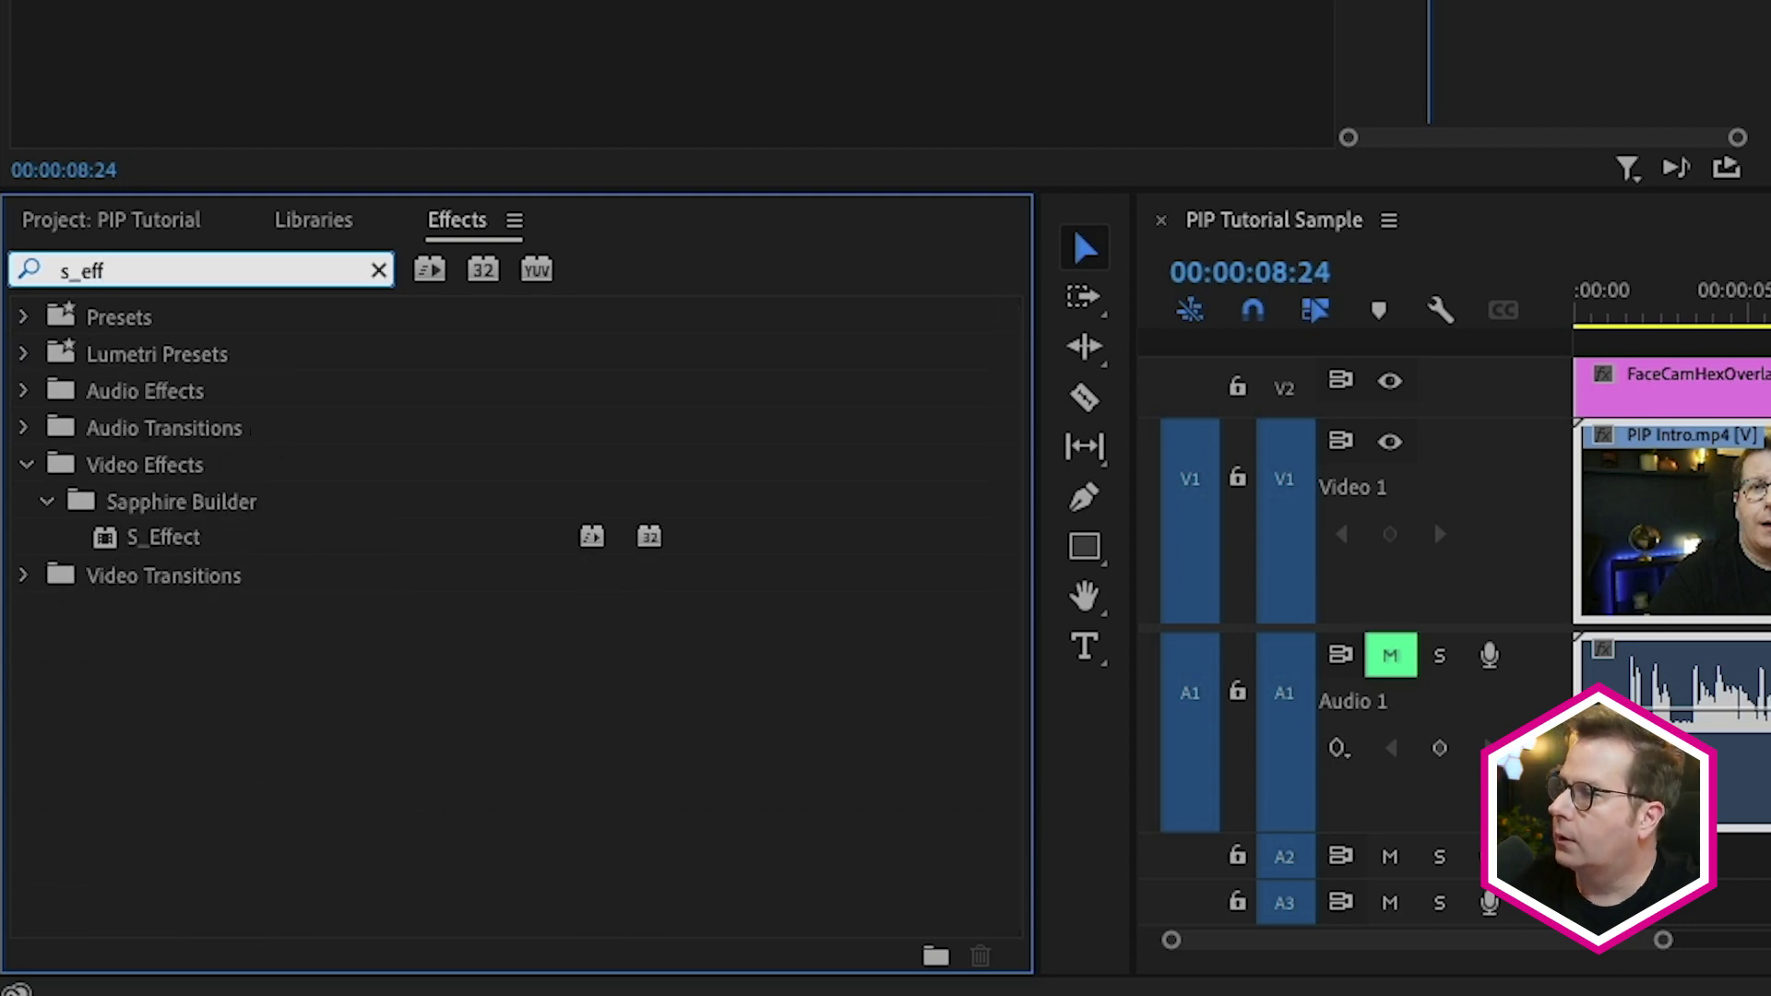
drag(164, 546, 1635, 364)
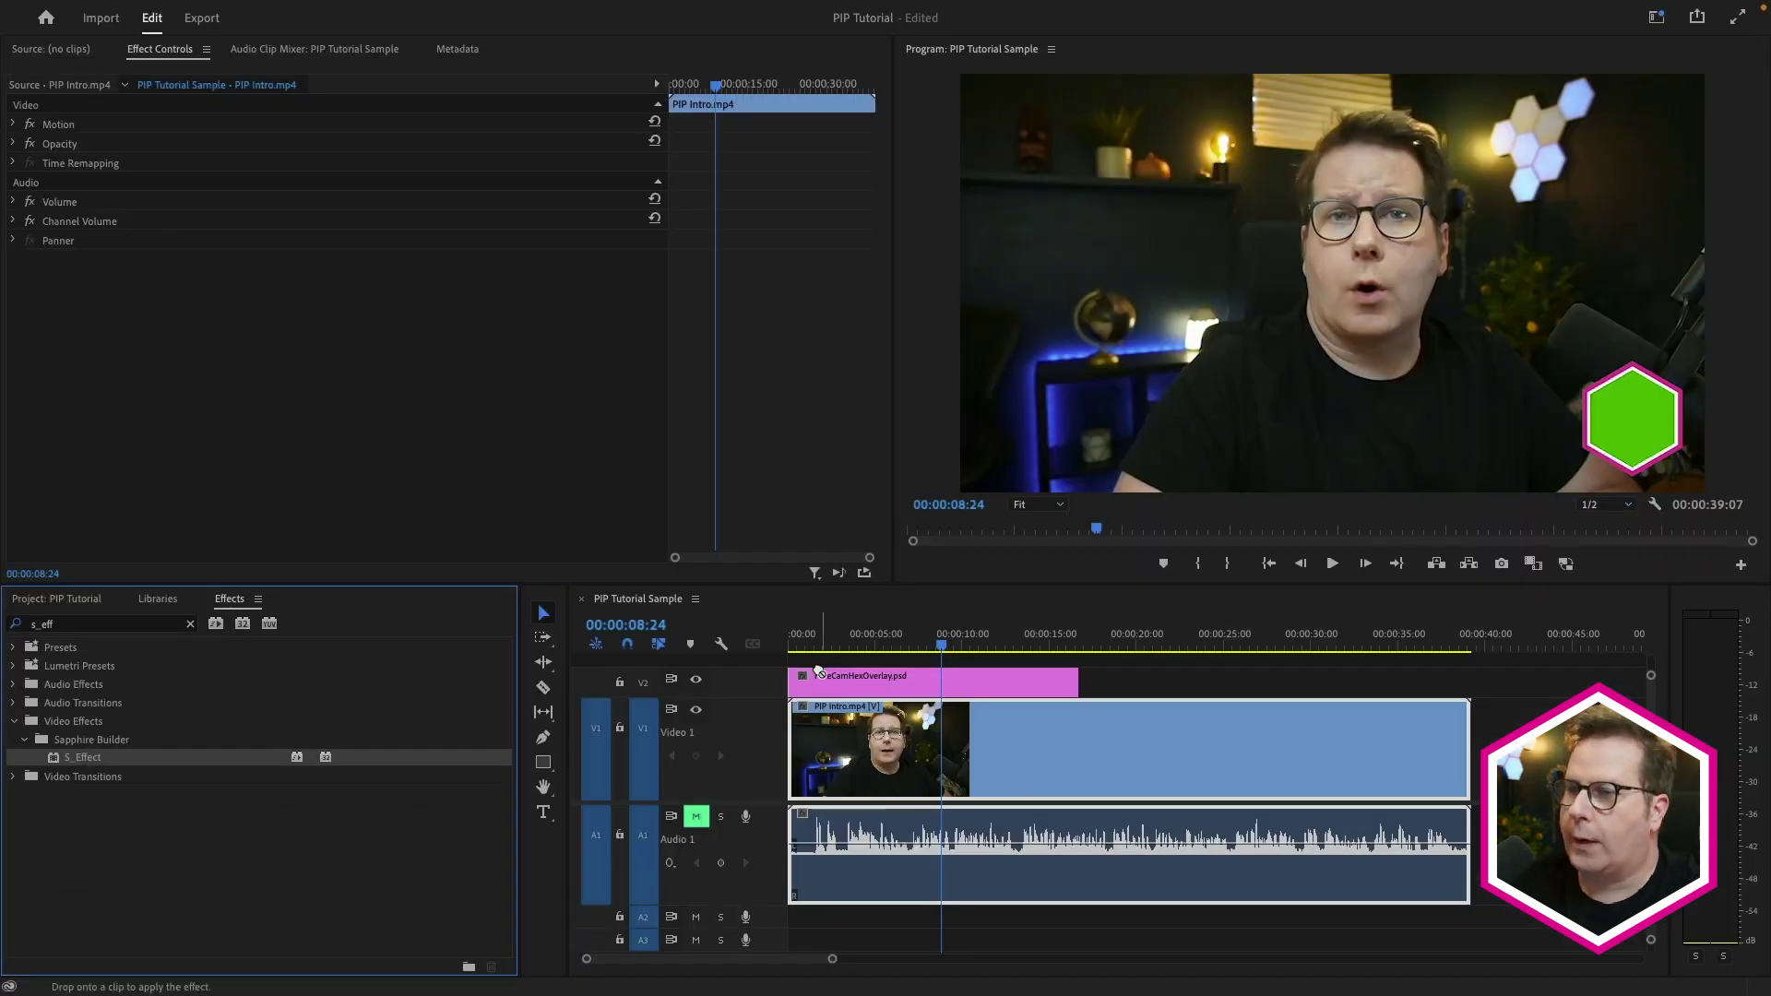
drag(818, 671, 921, 755)
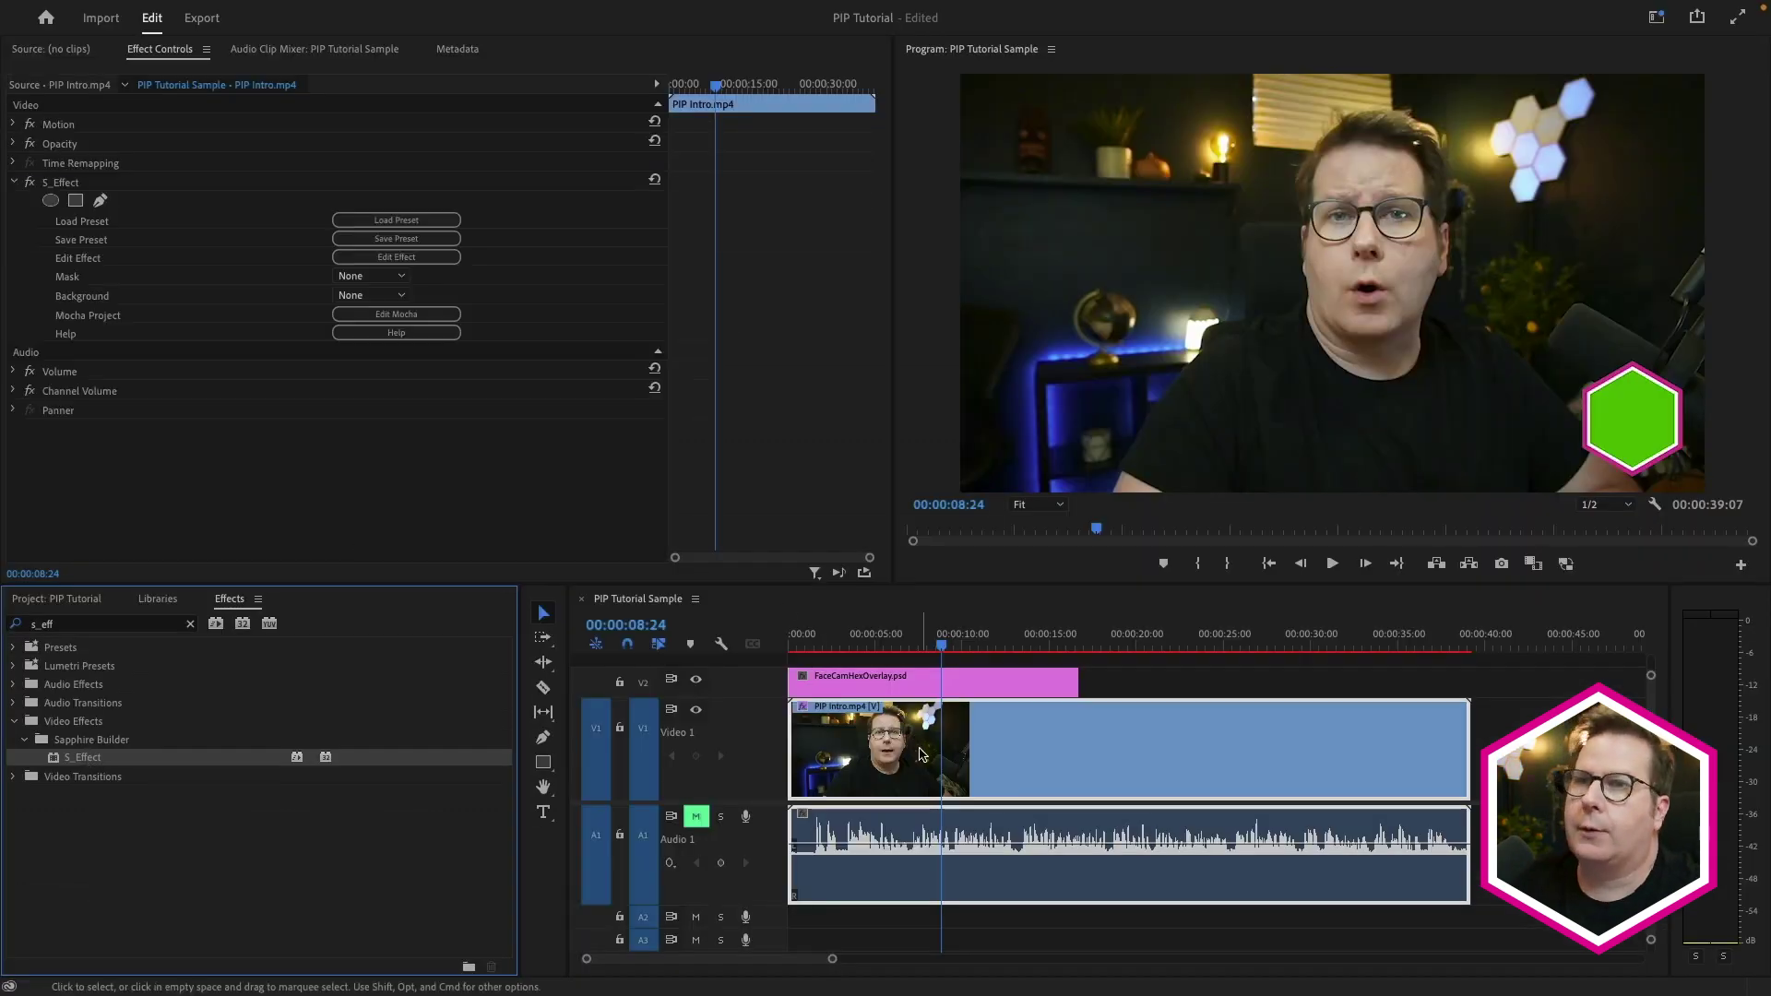
click(389, 262)
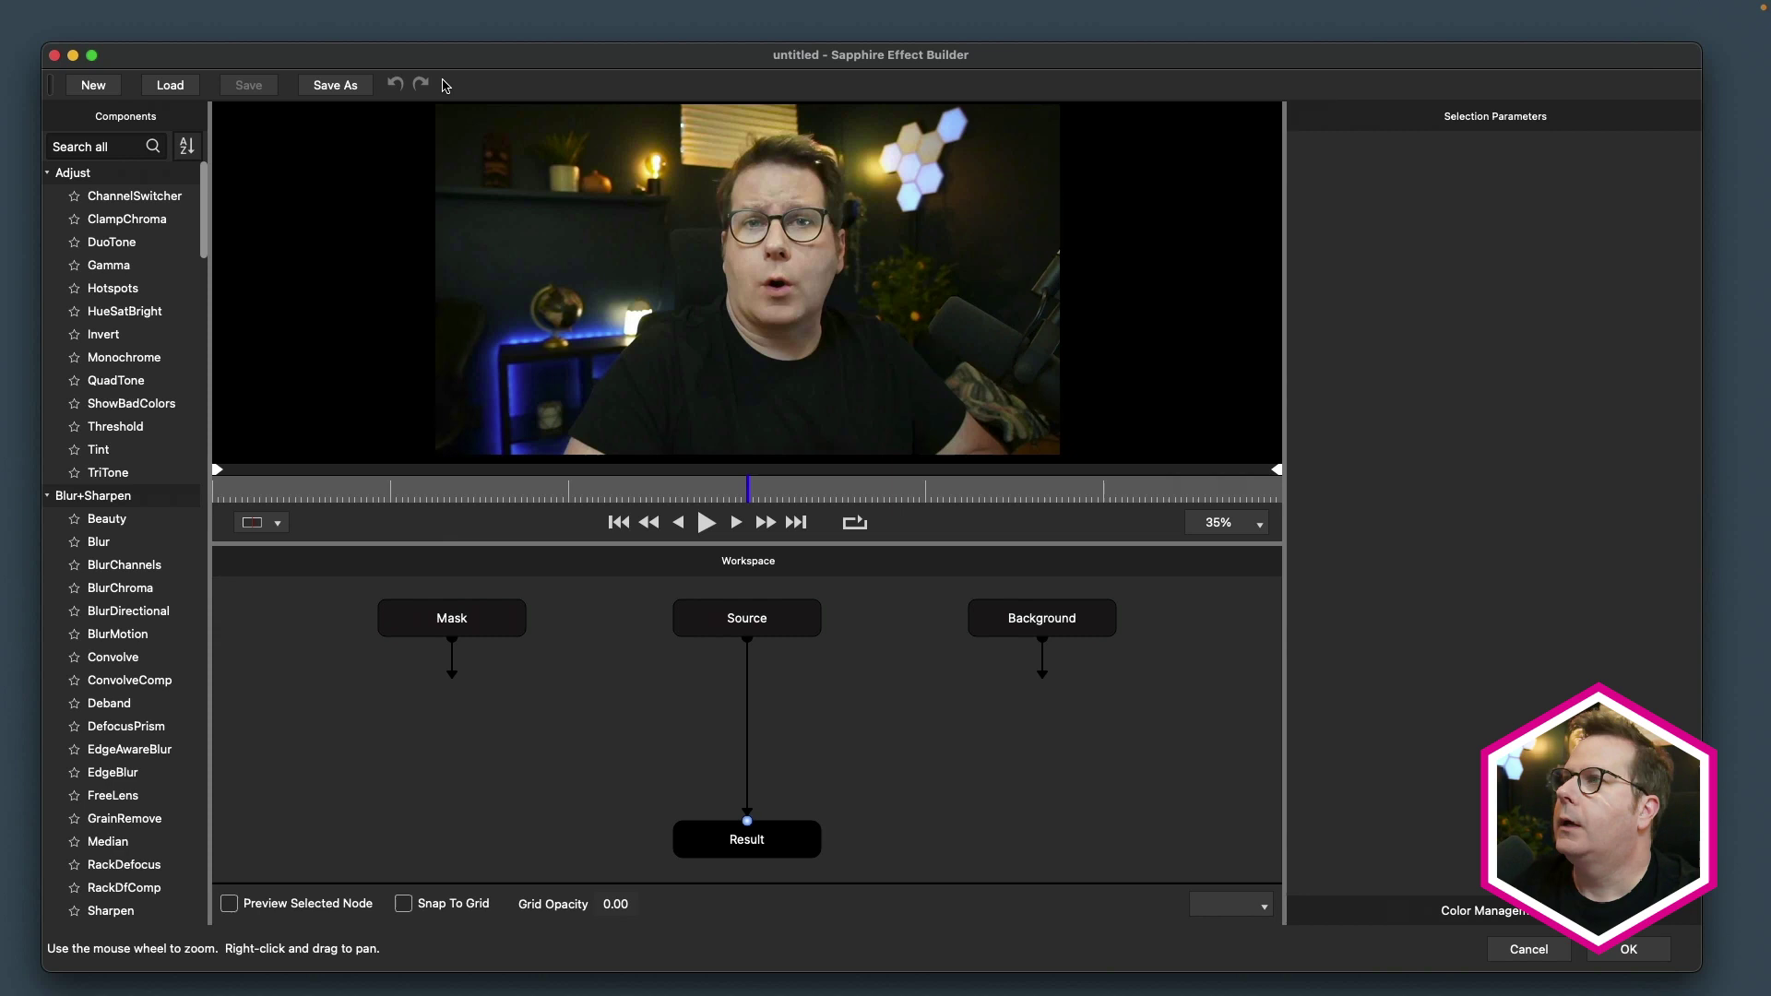
- Position the Effect Builder window and adjust the Source and Result nodes in the untitled graph
drag(239, 52, 214, 14)
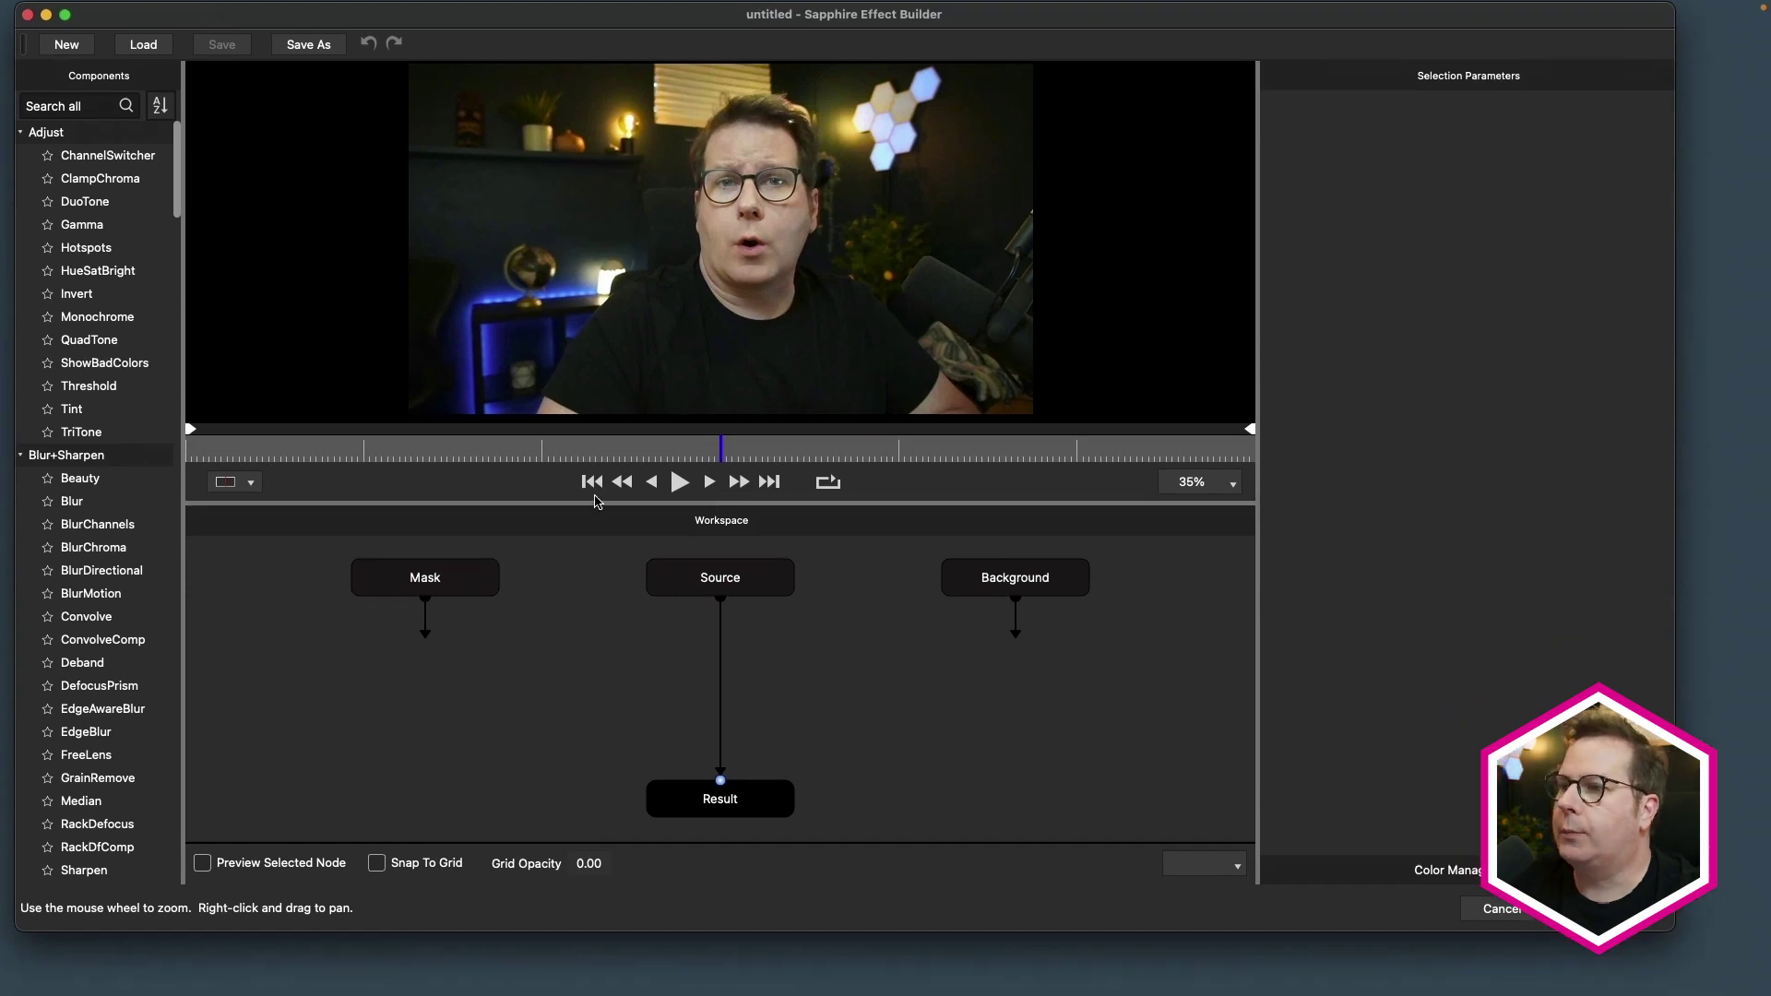
click(723, 590)
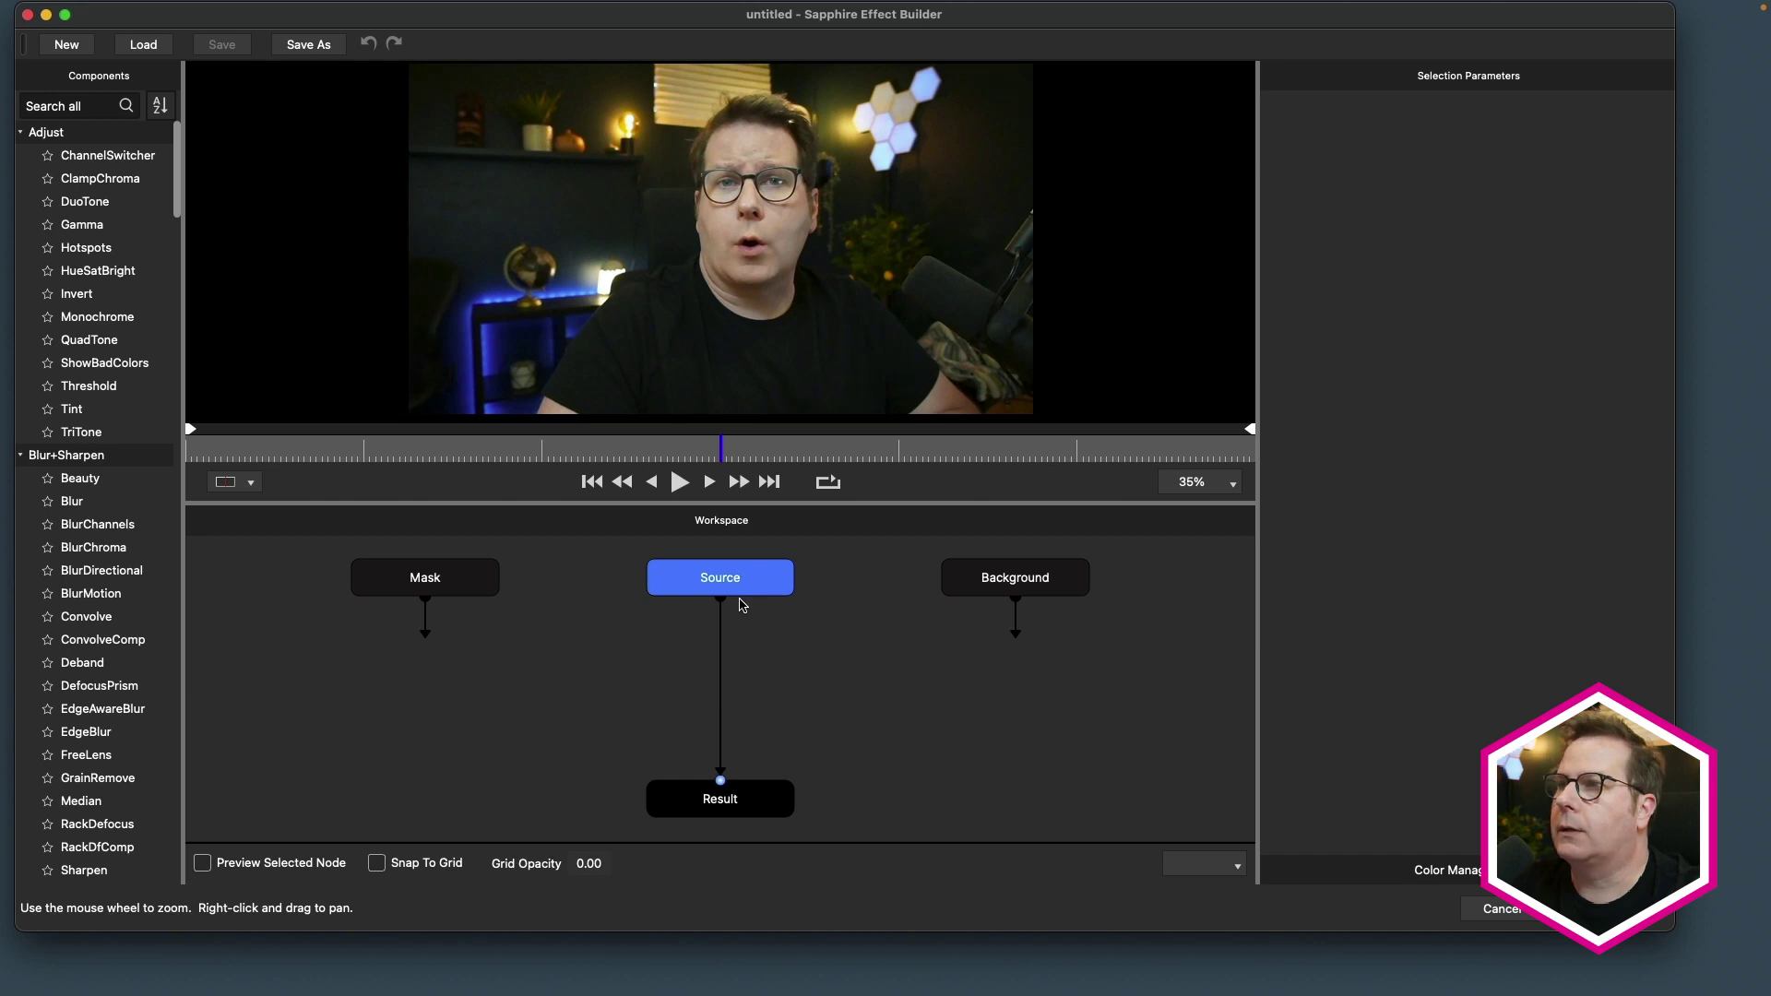
drag(734, 810, 746, 812)
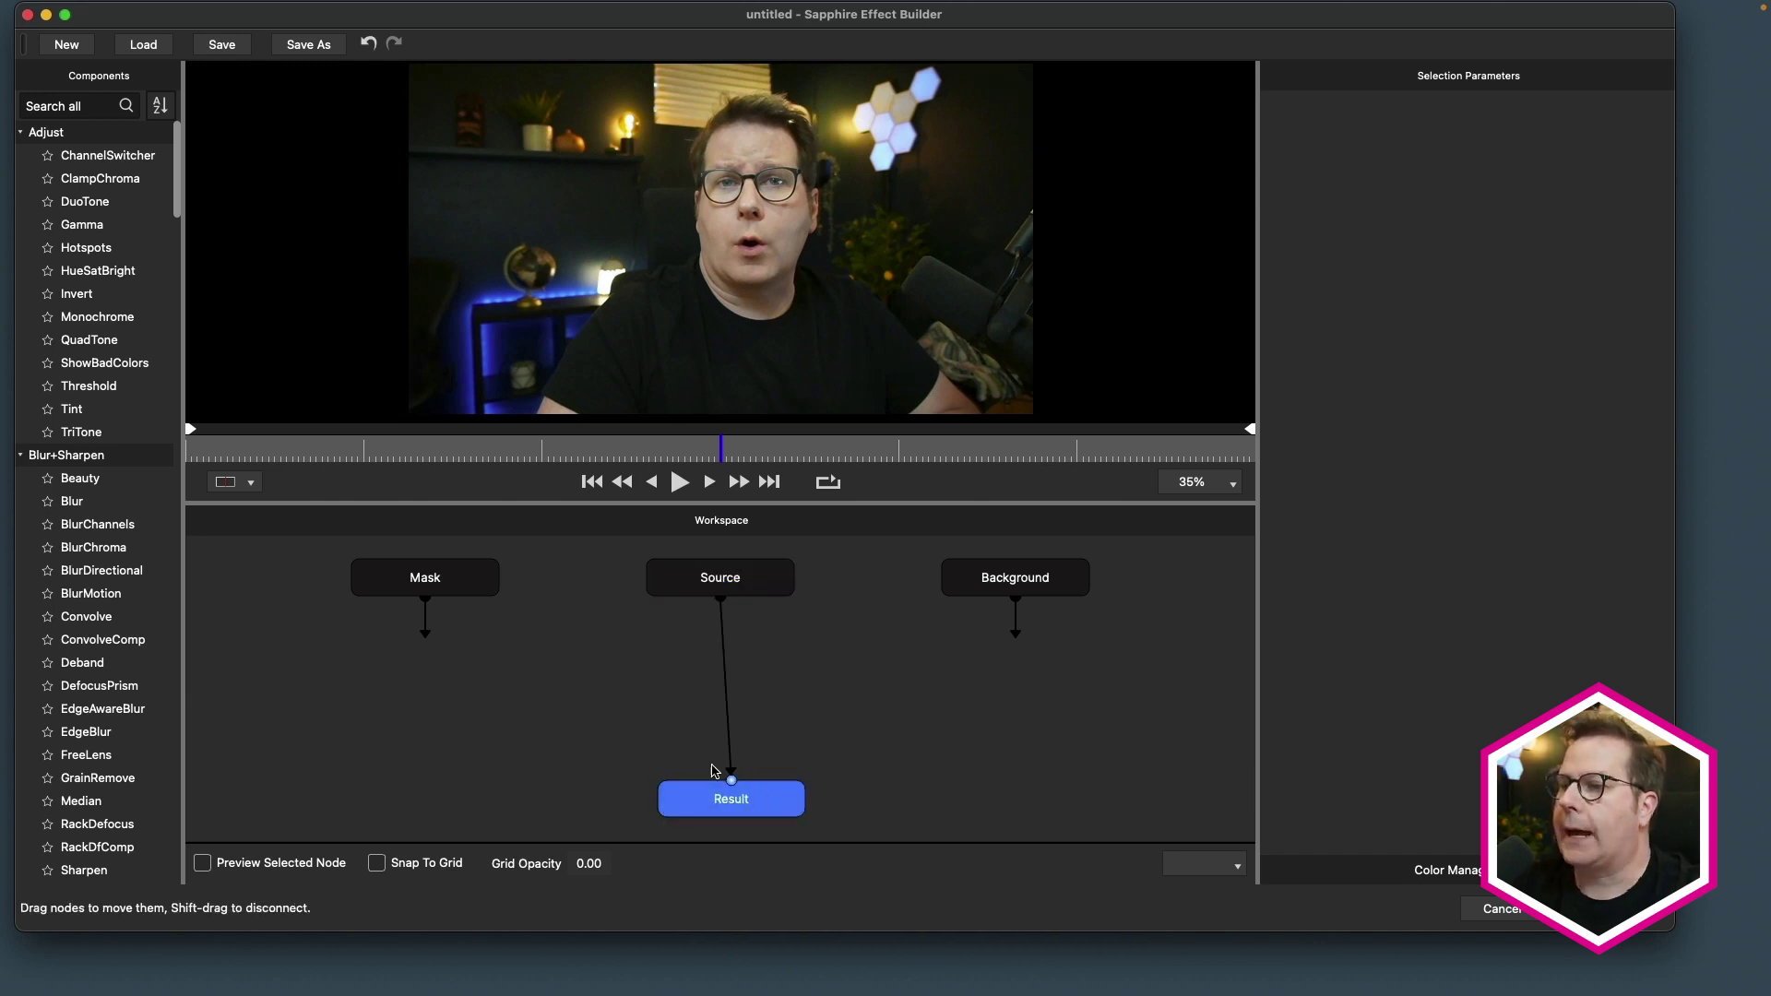
drag(739, 812, 744, 816)
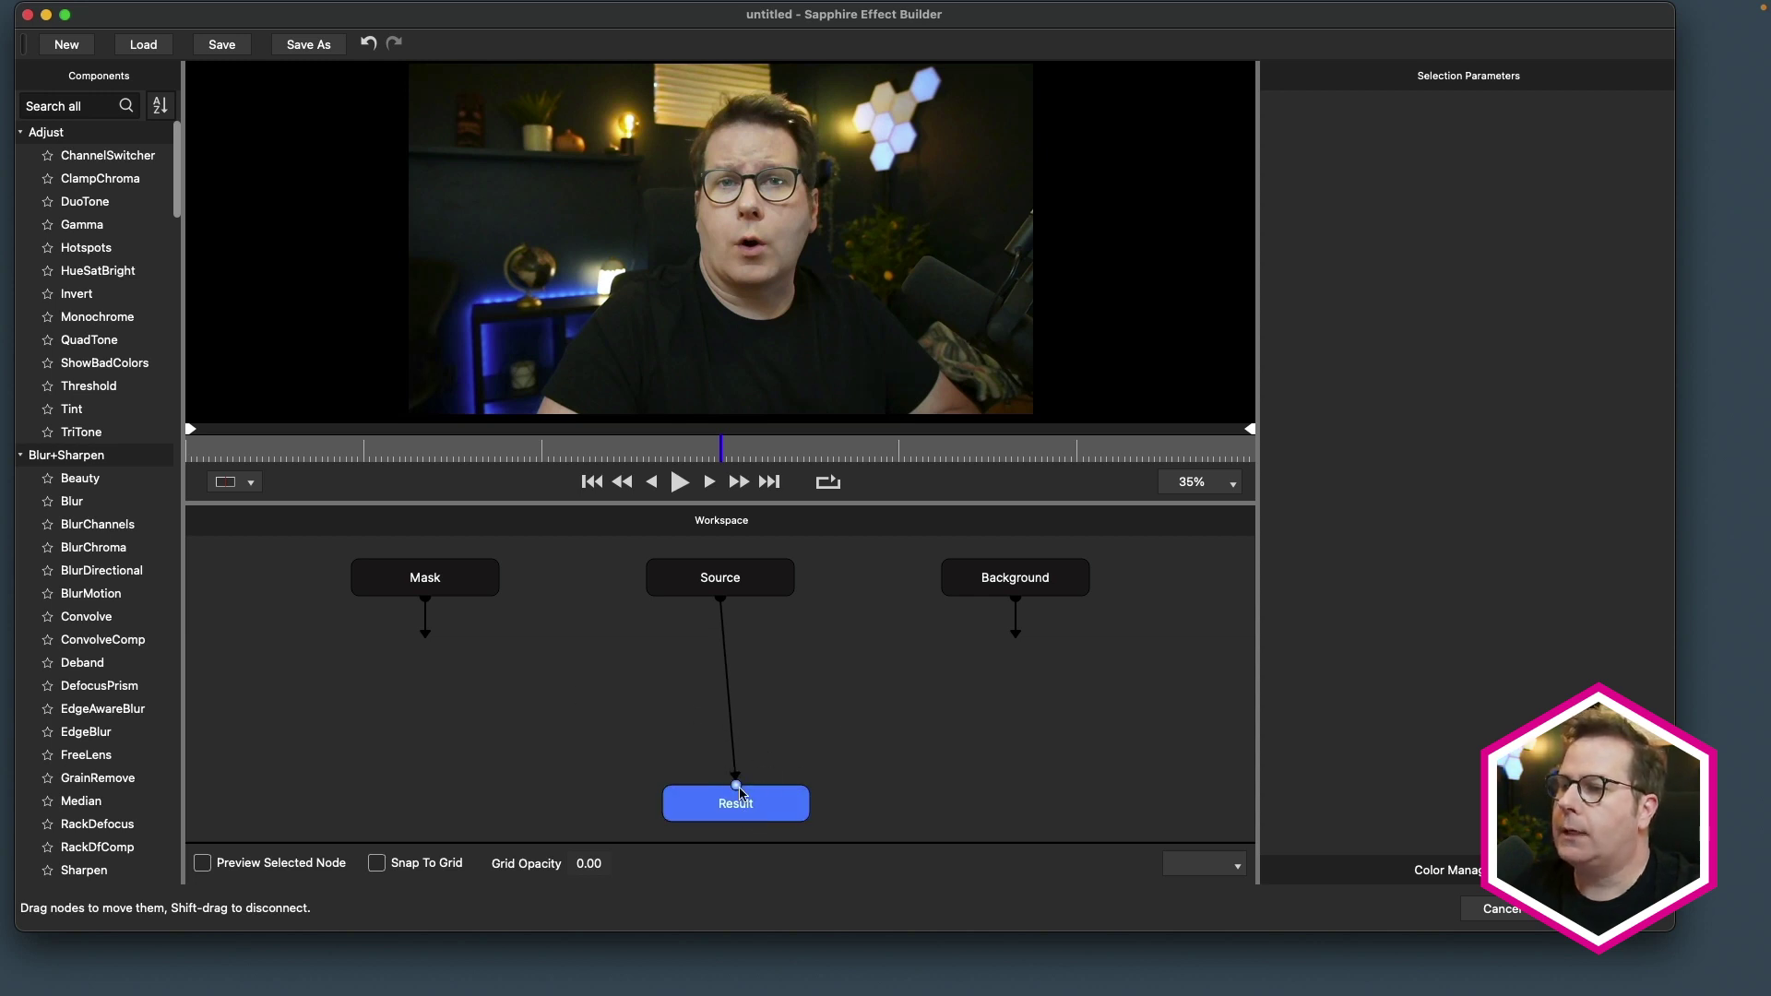
drag(741, 790, 737, 787)
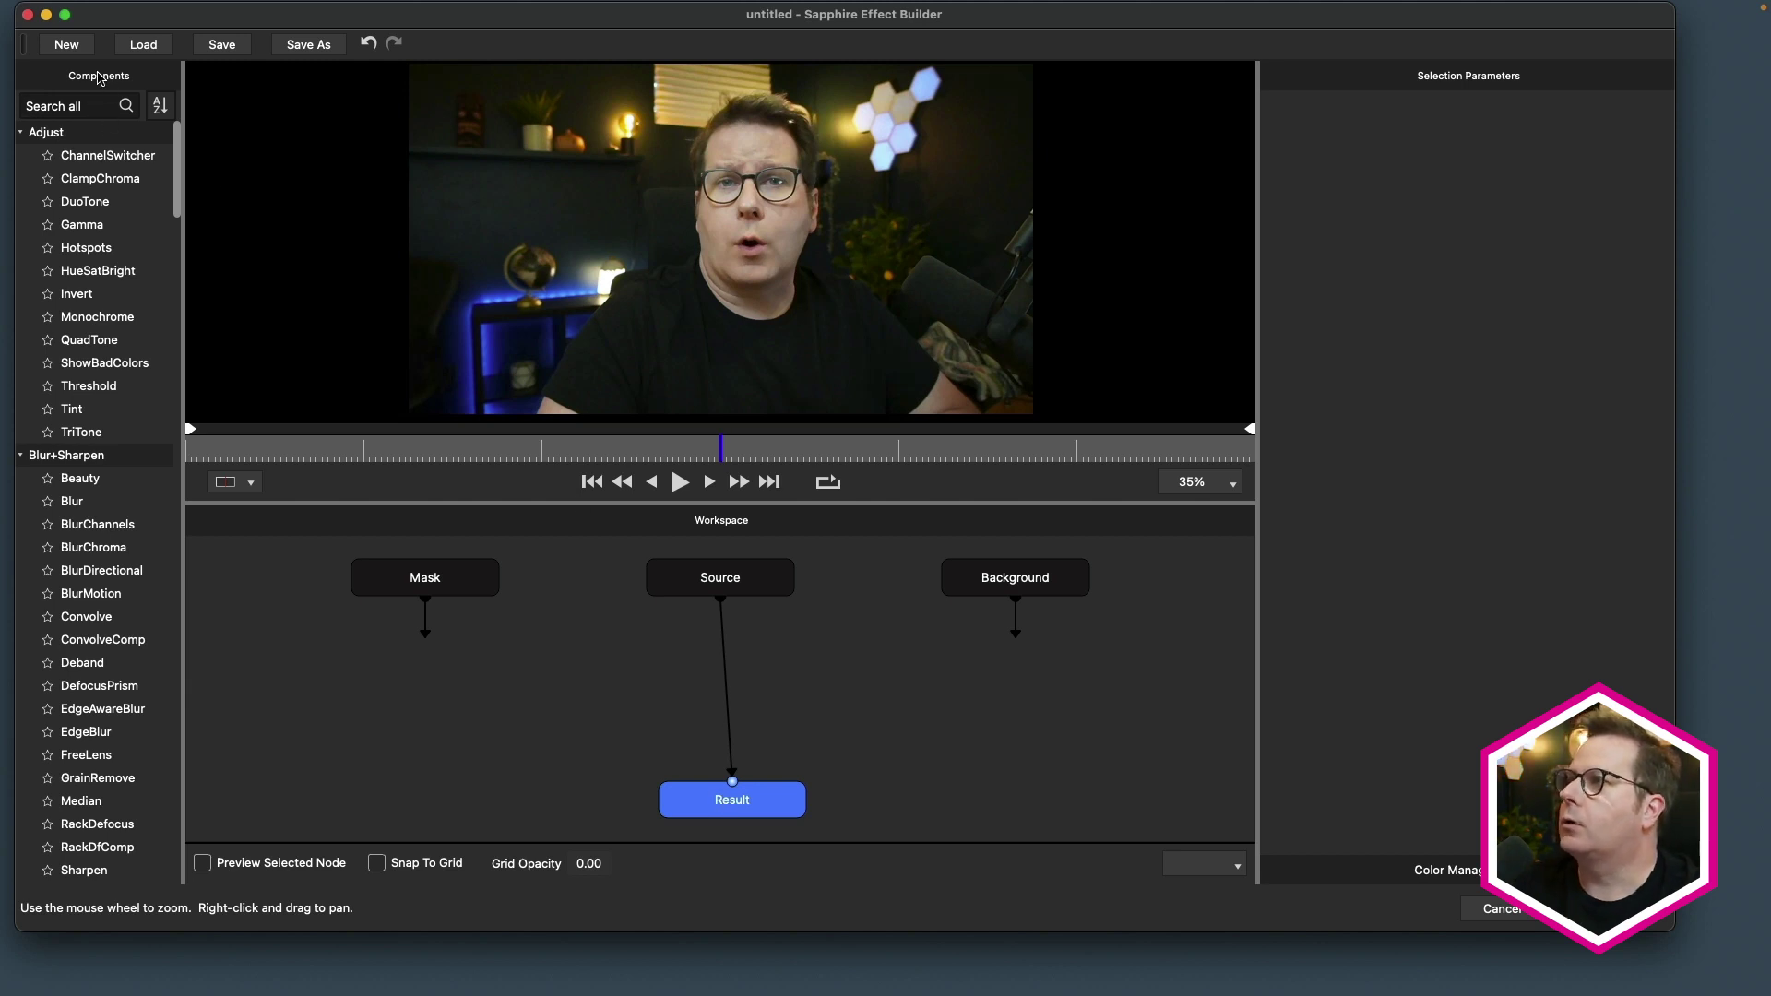
- Insert the AnimatedShape component, found by searching 'shap', onto the Source-to-Result link
text(s)
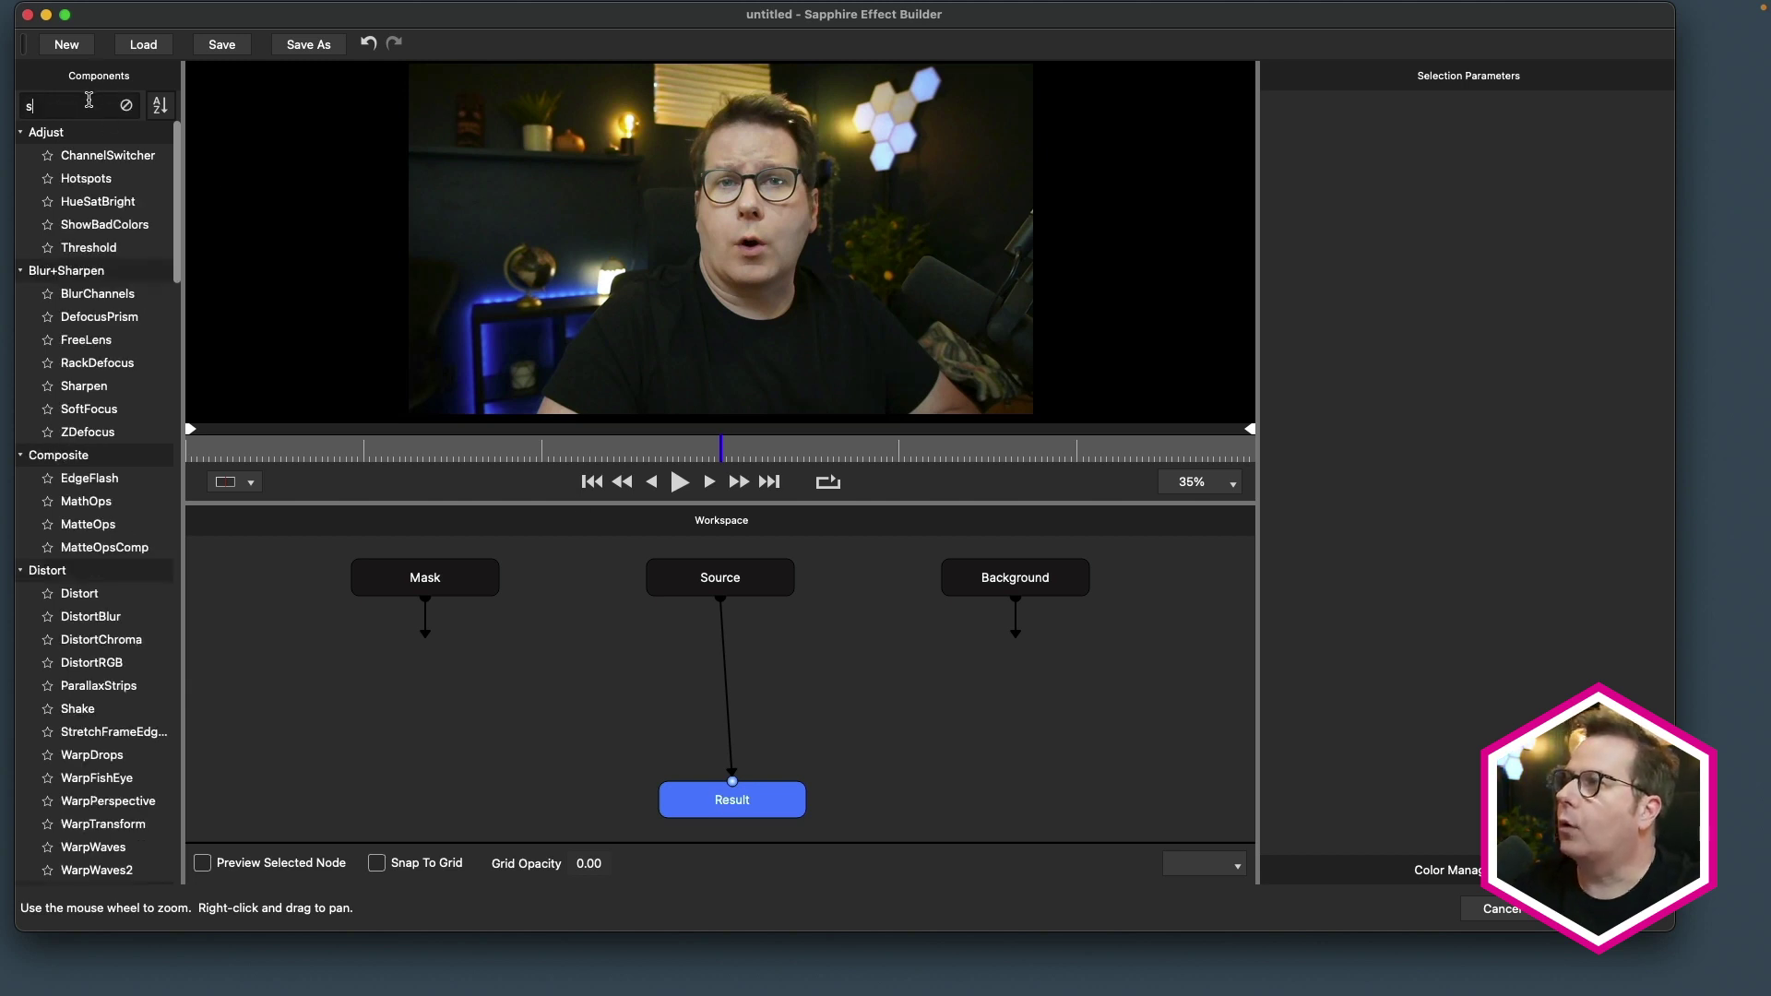
text(ha)
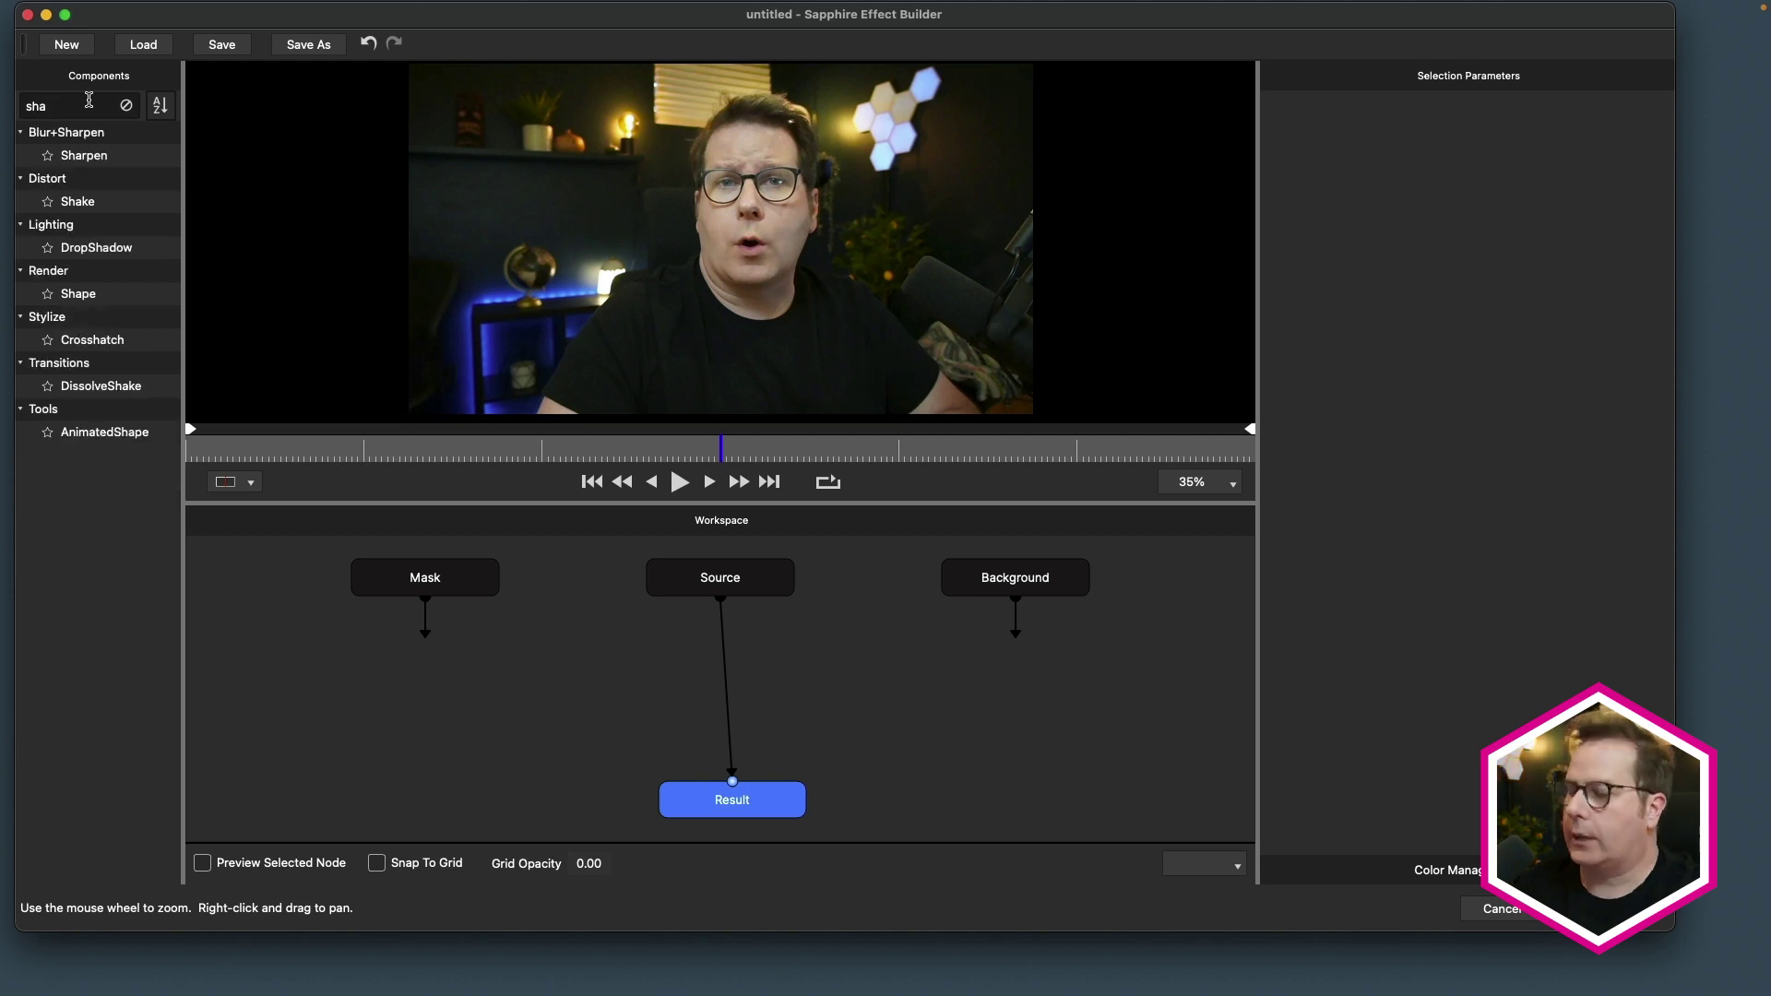
text(pe)
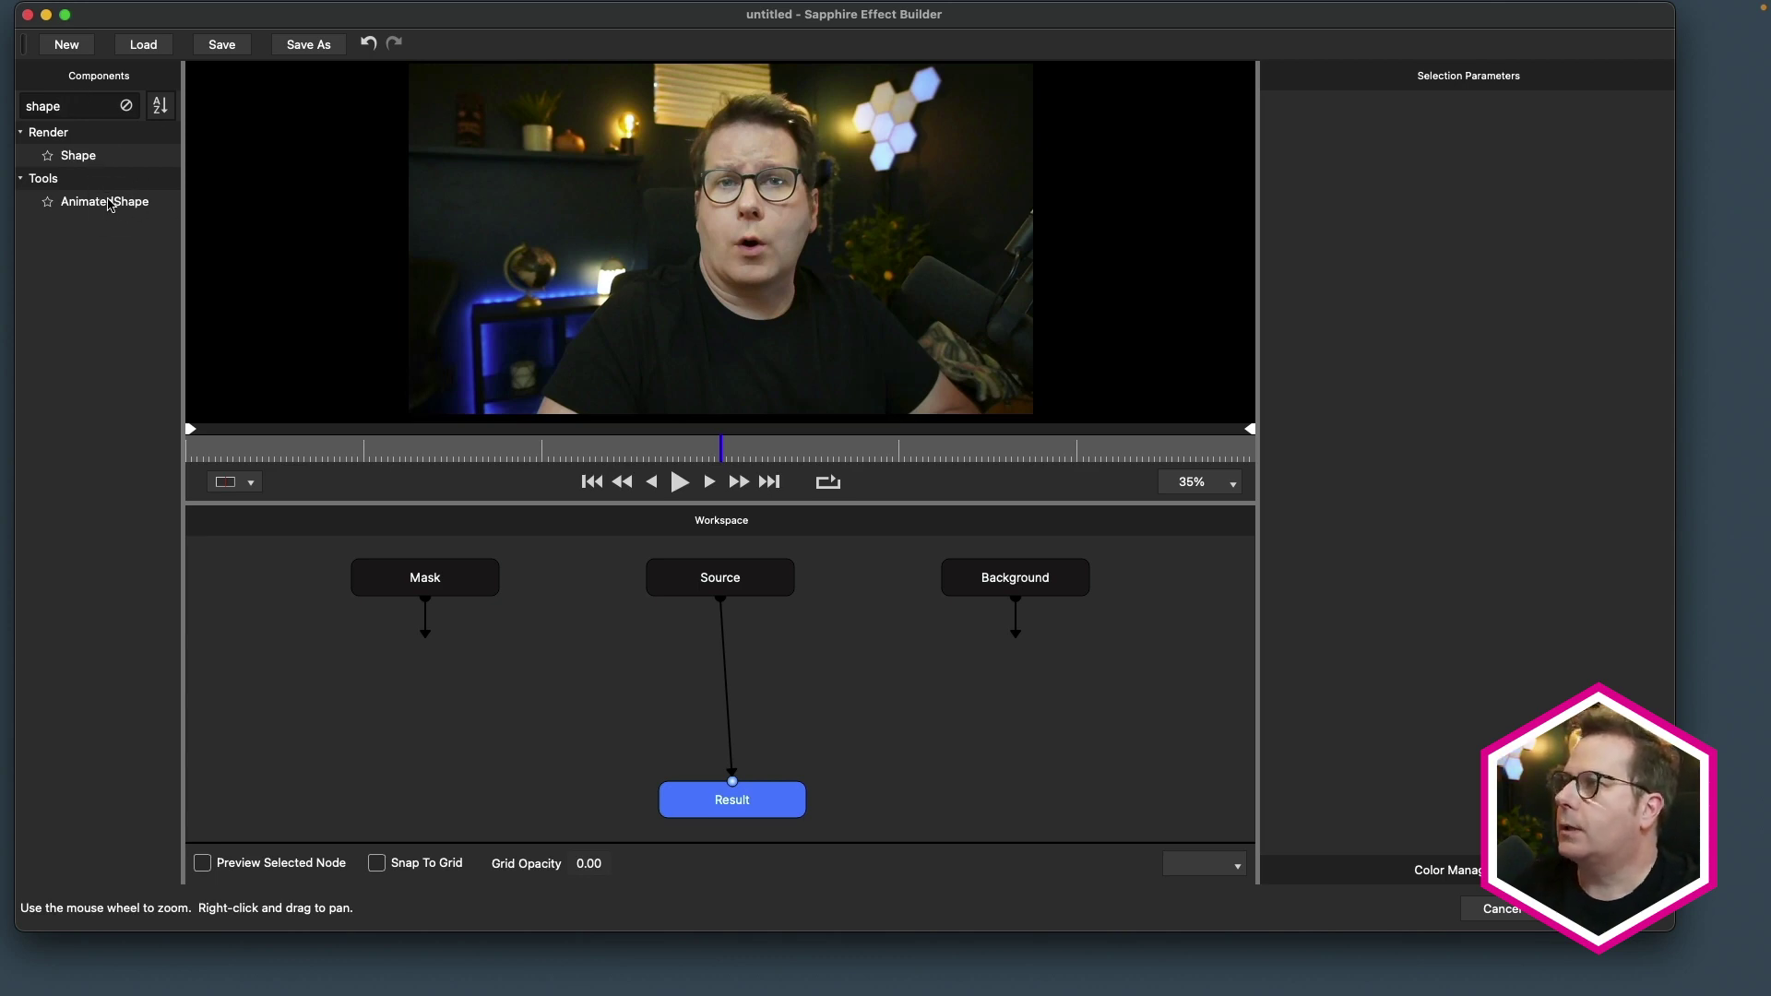
drag(108, 204, 725, 702)
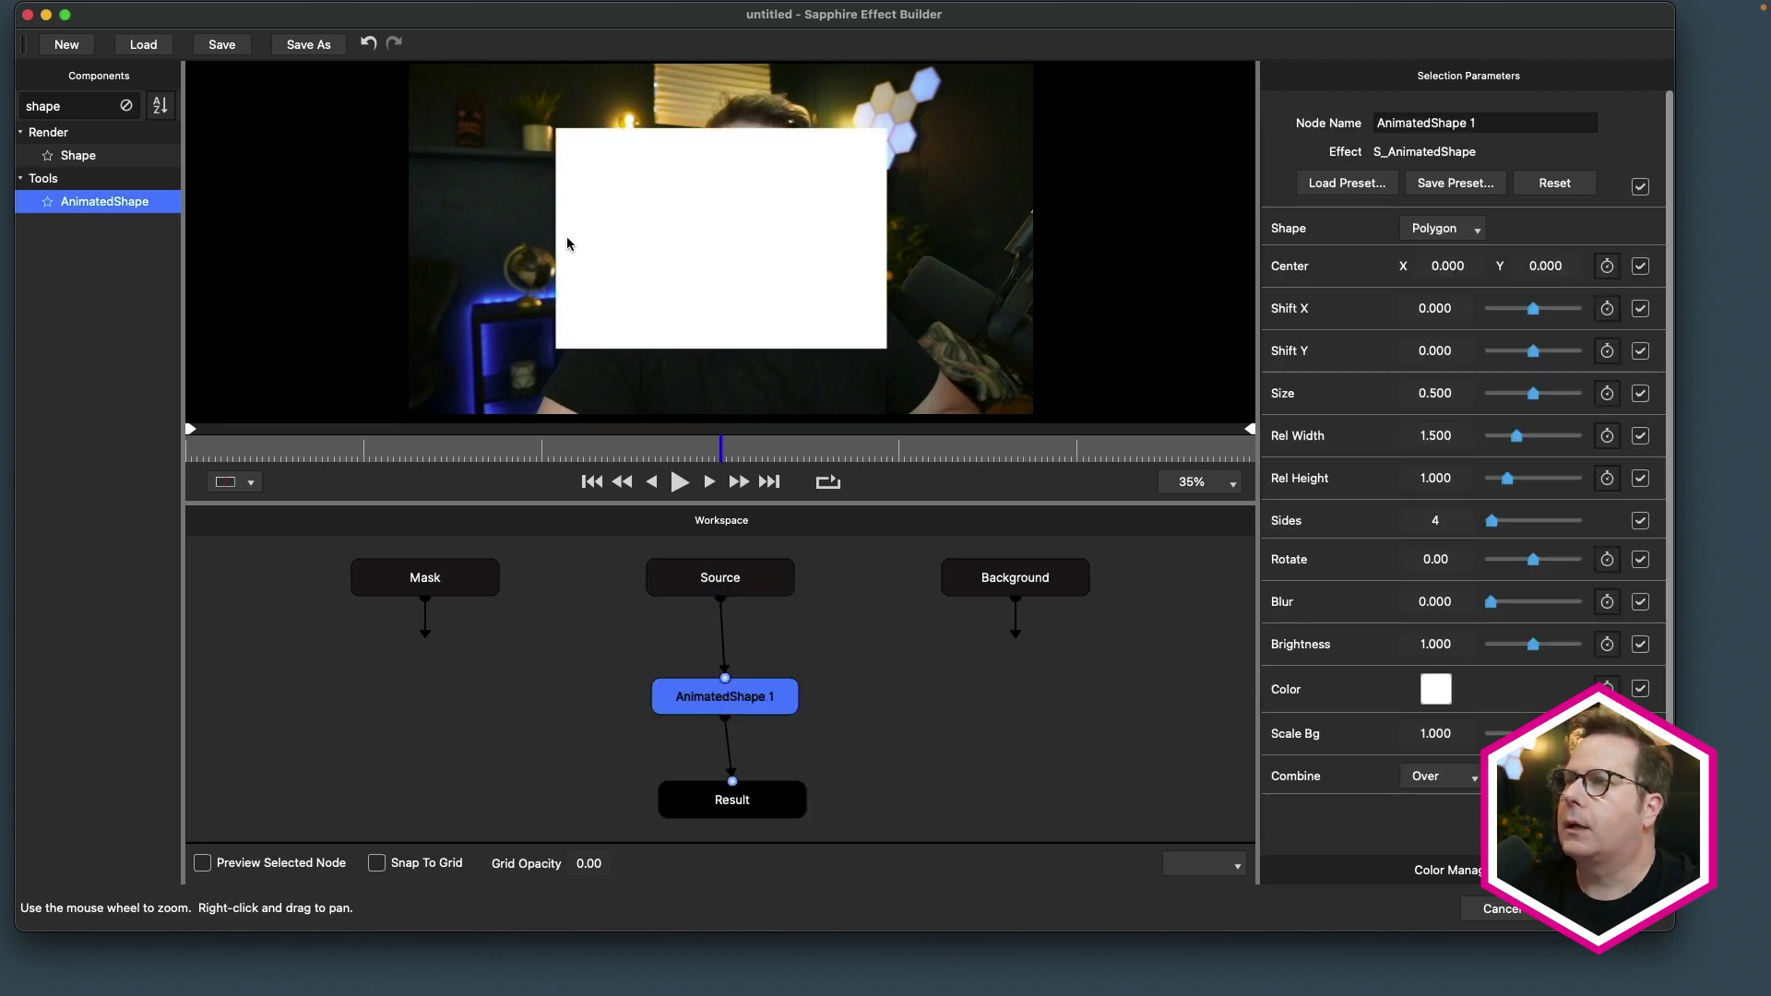
- Disconnect AnimatedShape 1, move it beside Background, and shift the Source node left
right_click(710, 709)
click(763, 733)
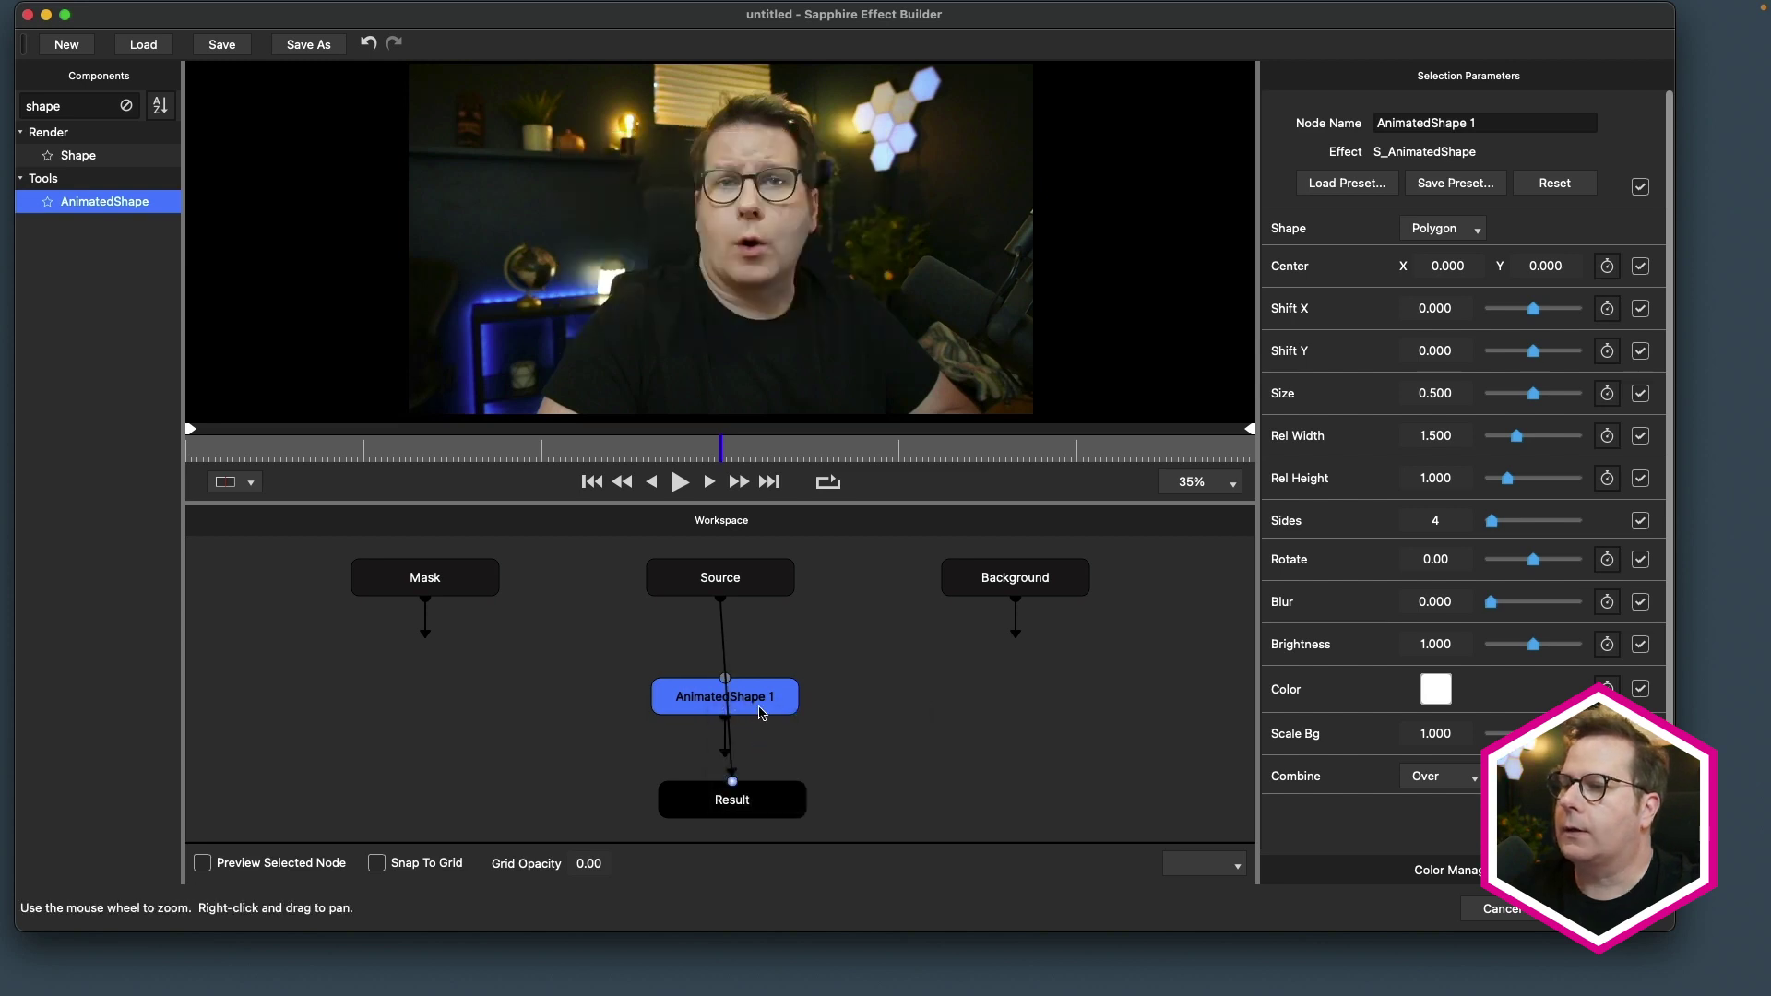
drag(761, 713, 941, 686)
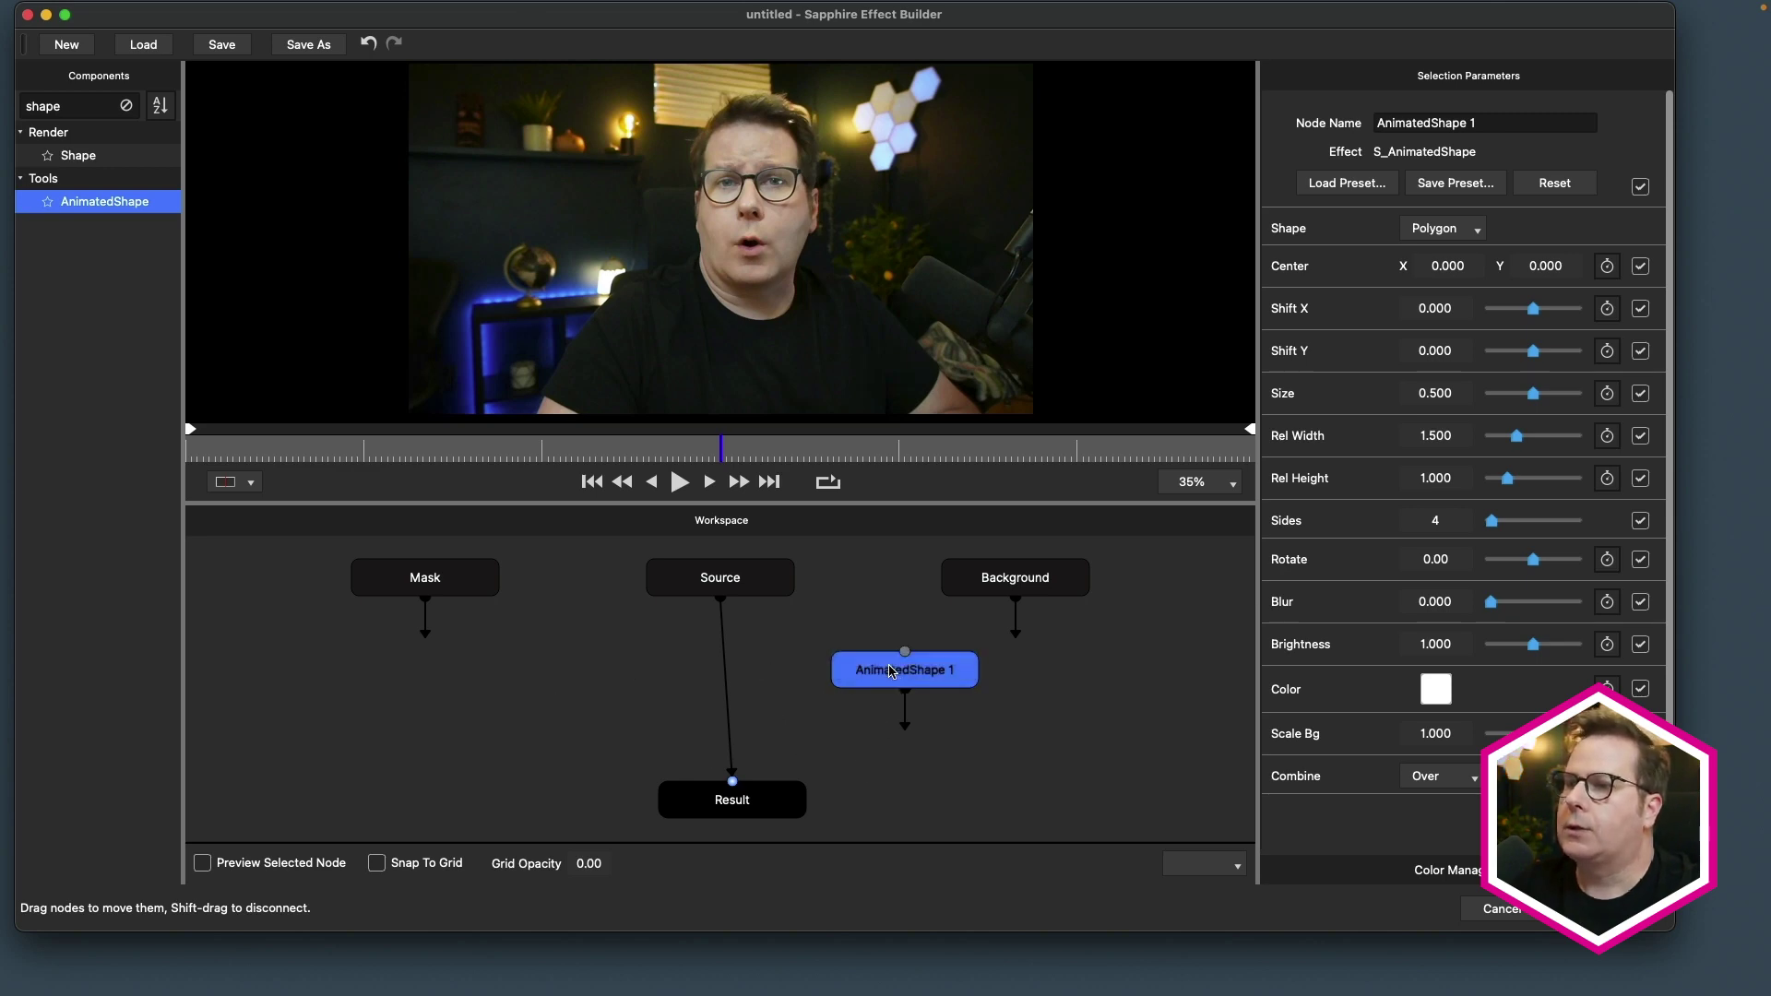
drag(902, 681, 847, 752)
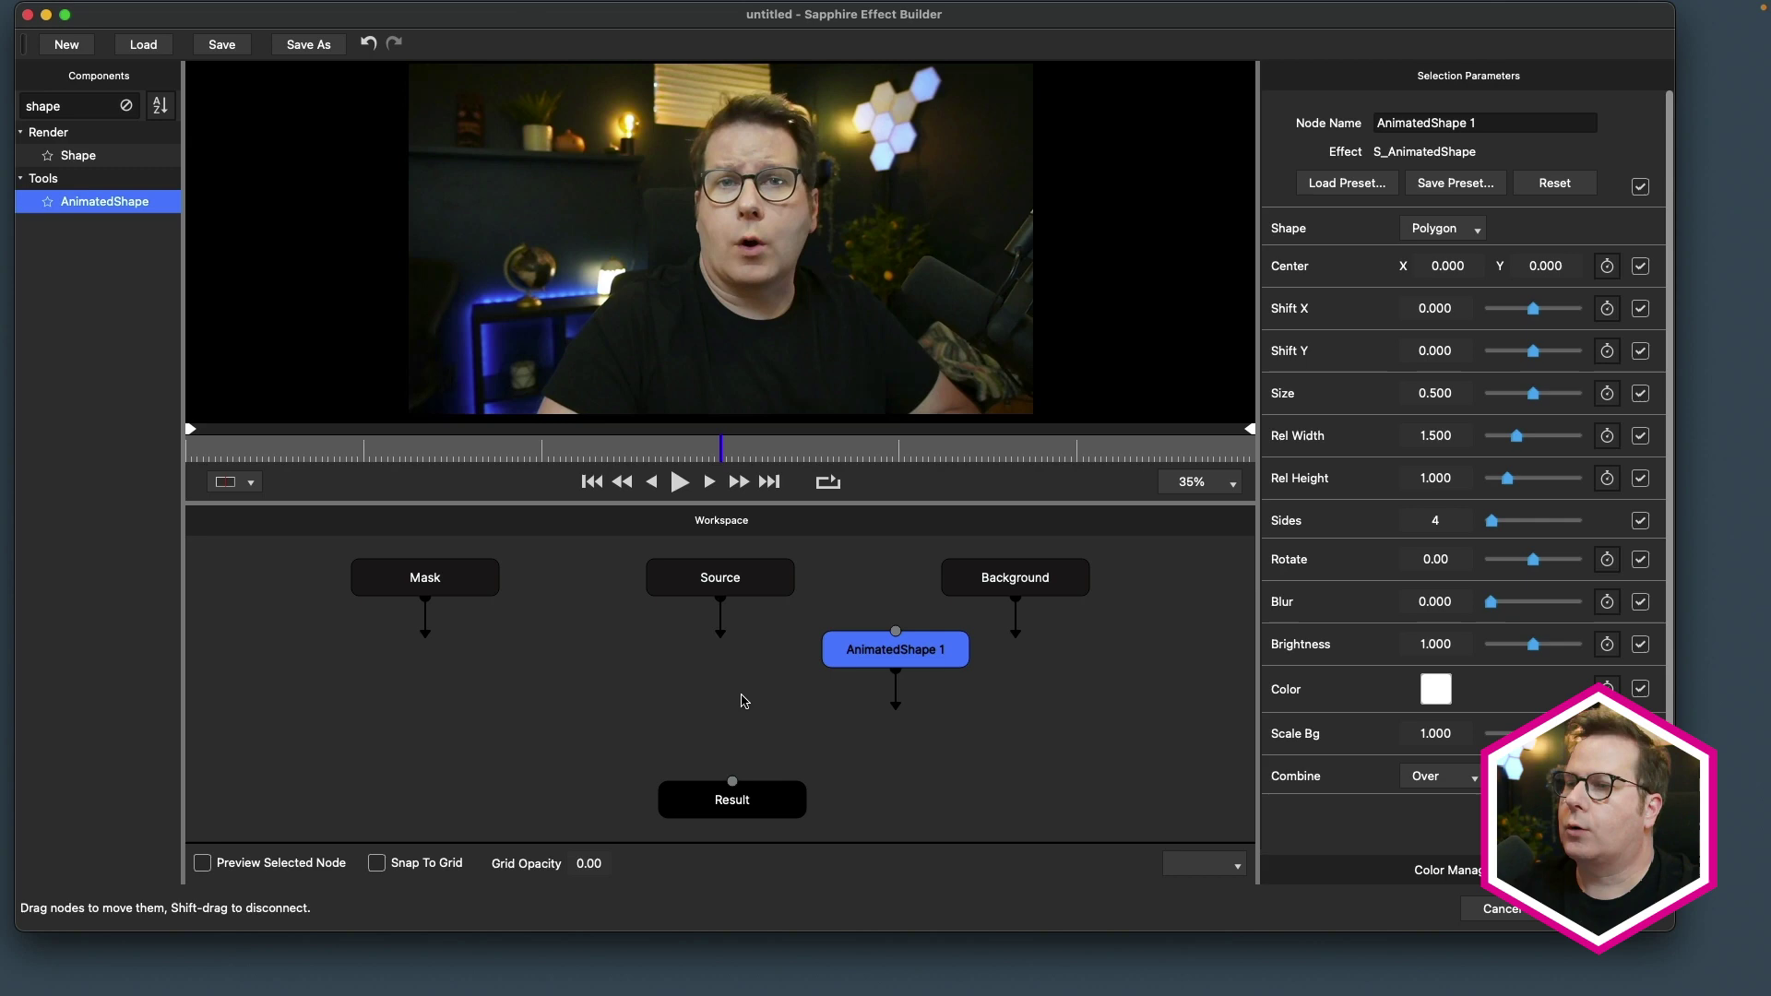
drag(733, 580, 673, 597)
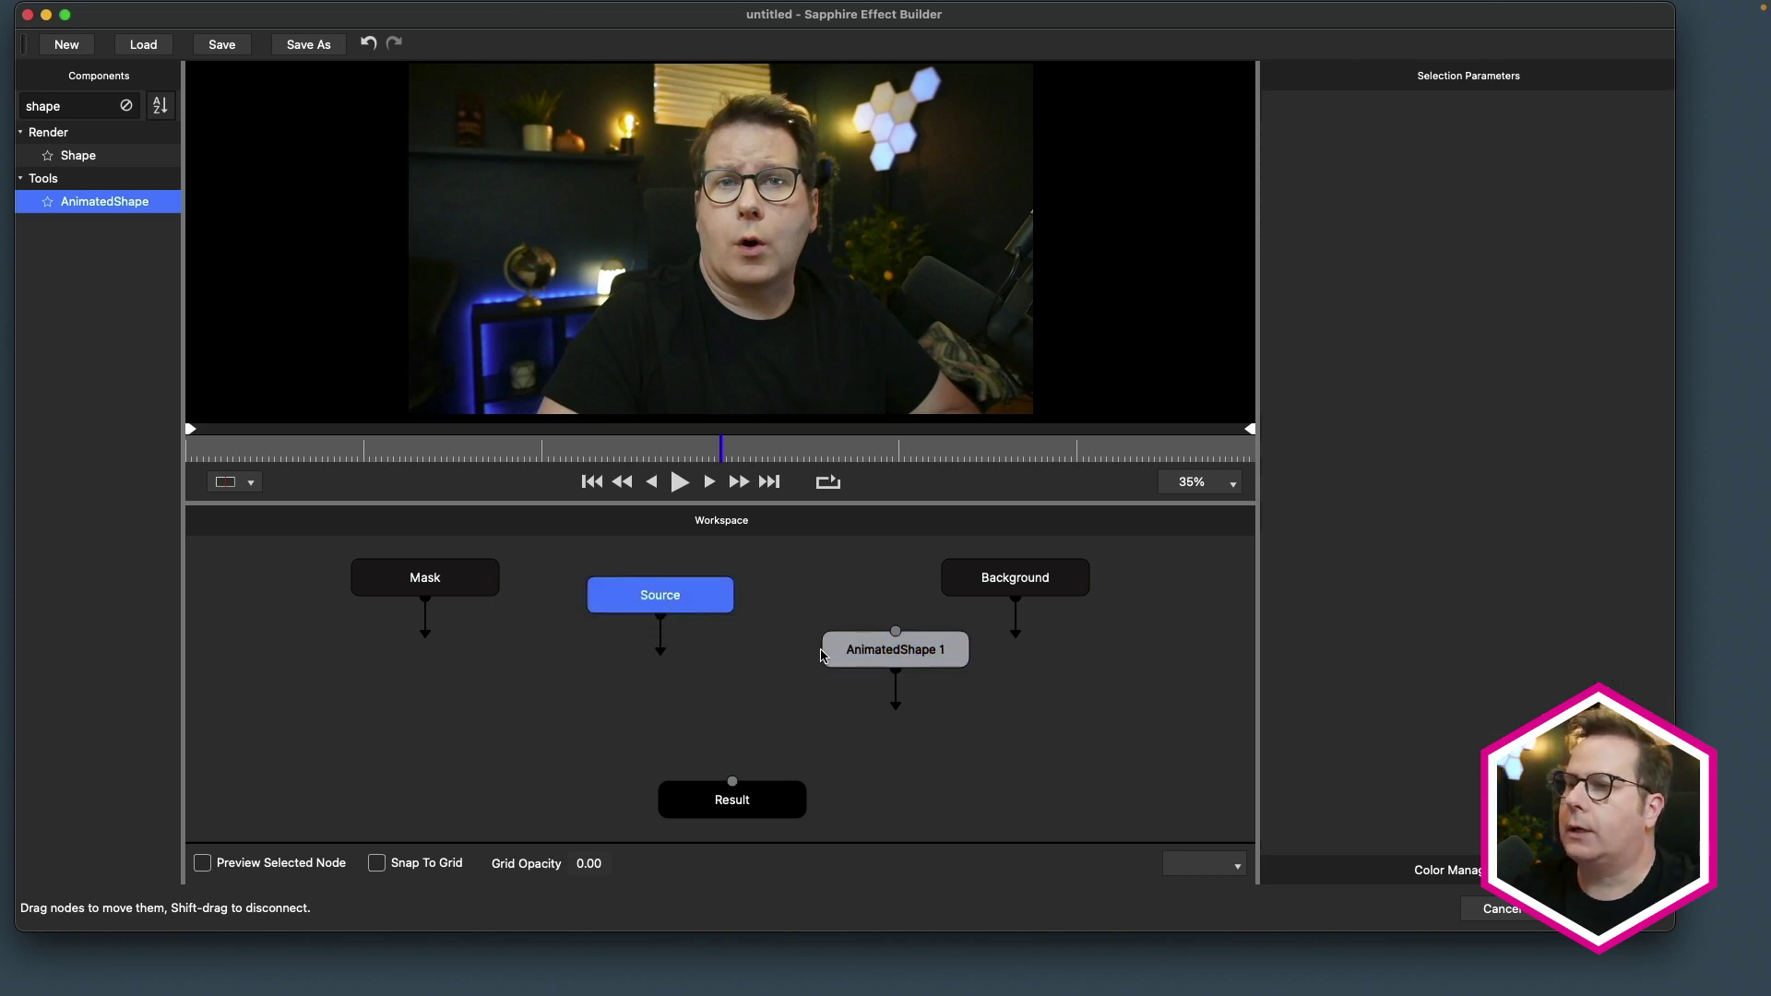
- Search components for 'layer' and place a Layer node fed by Source
click(126, 106)
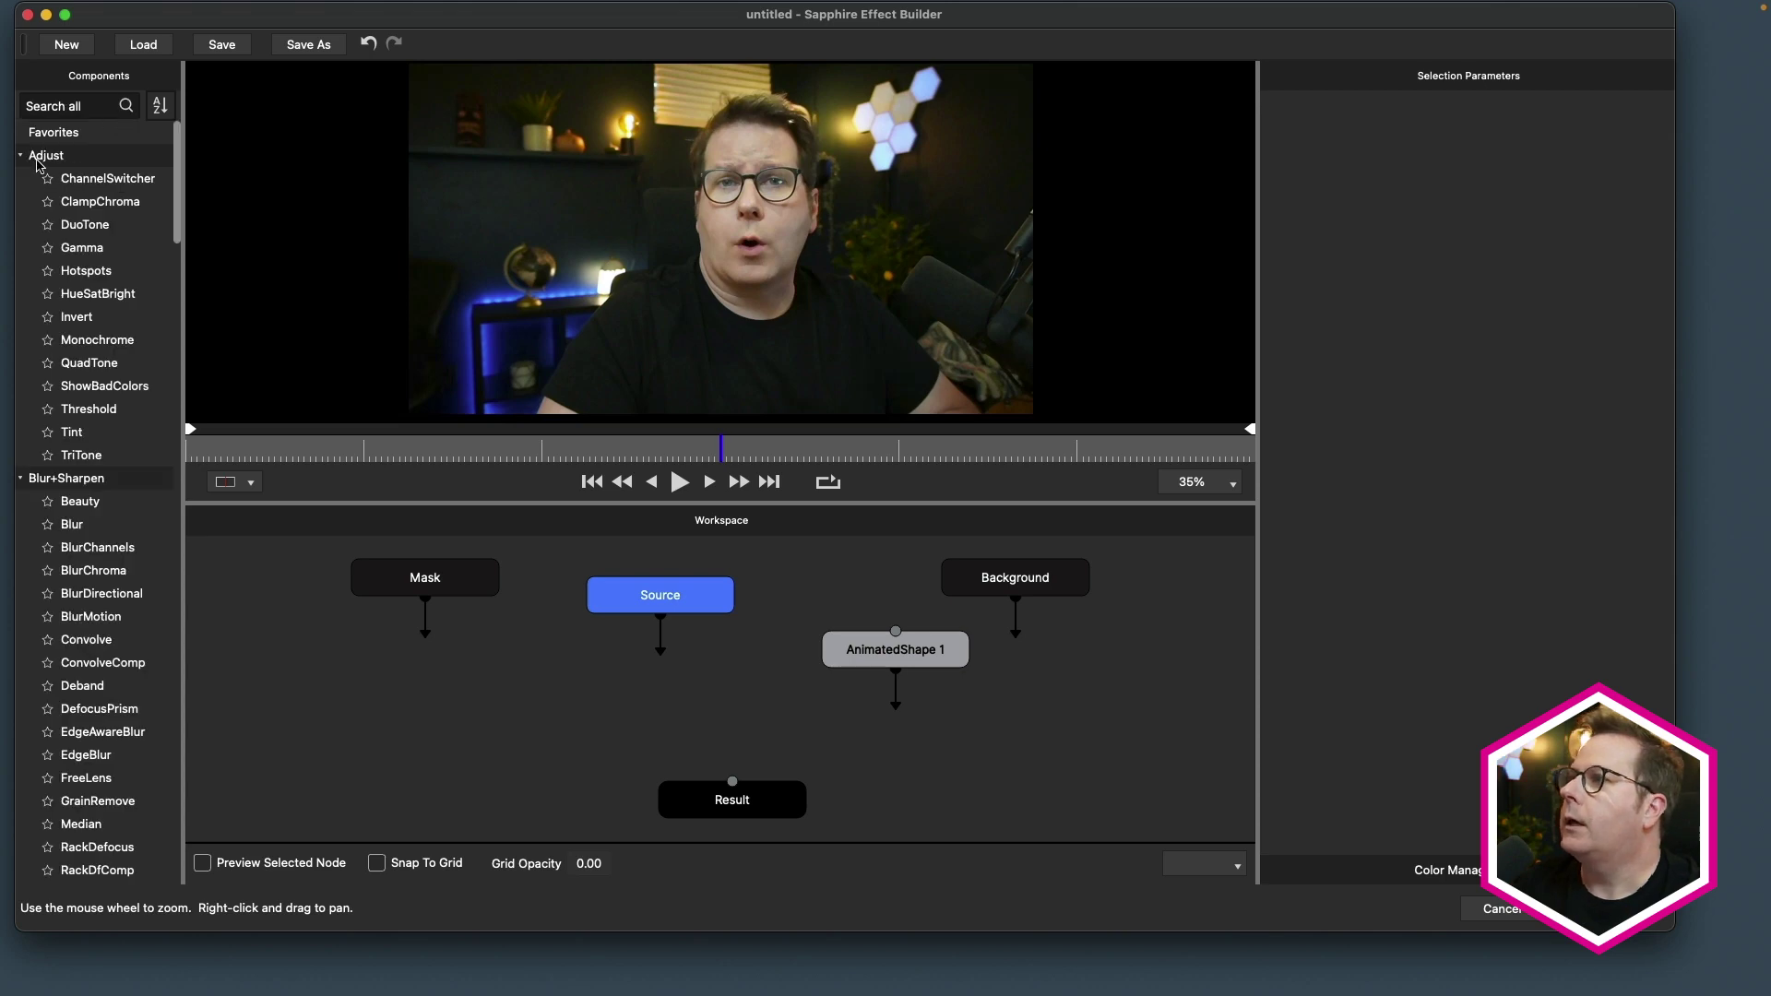
click(85, 110)
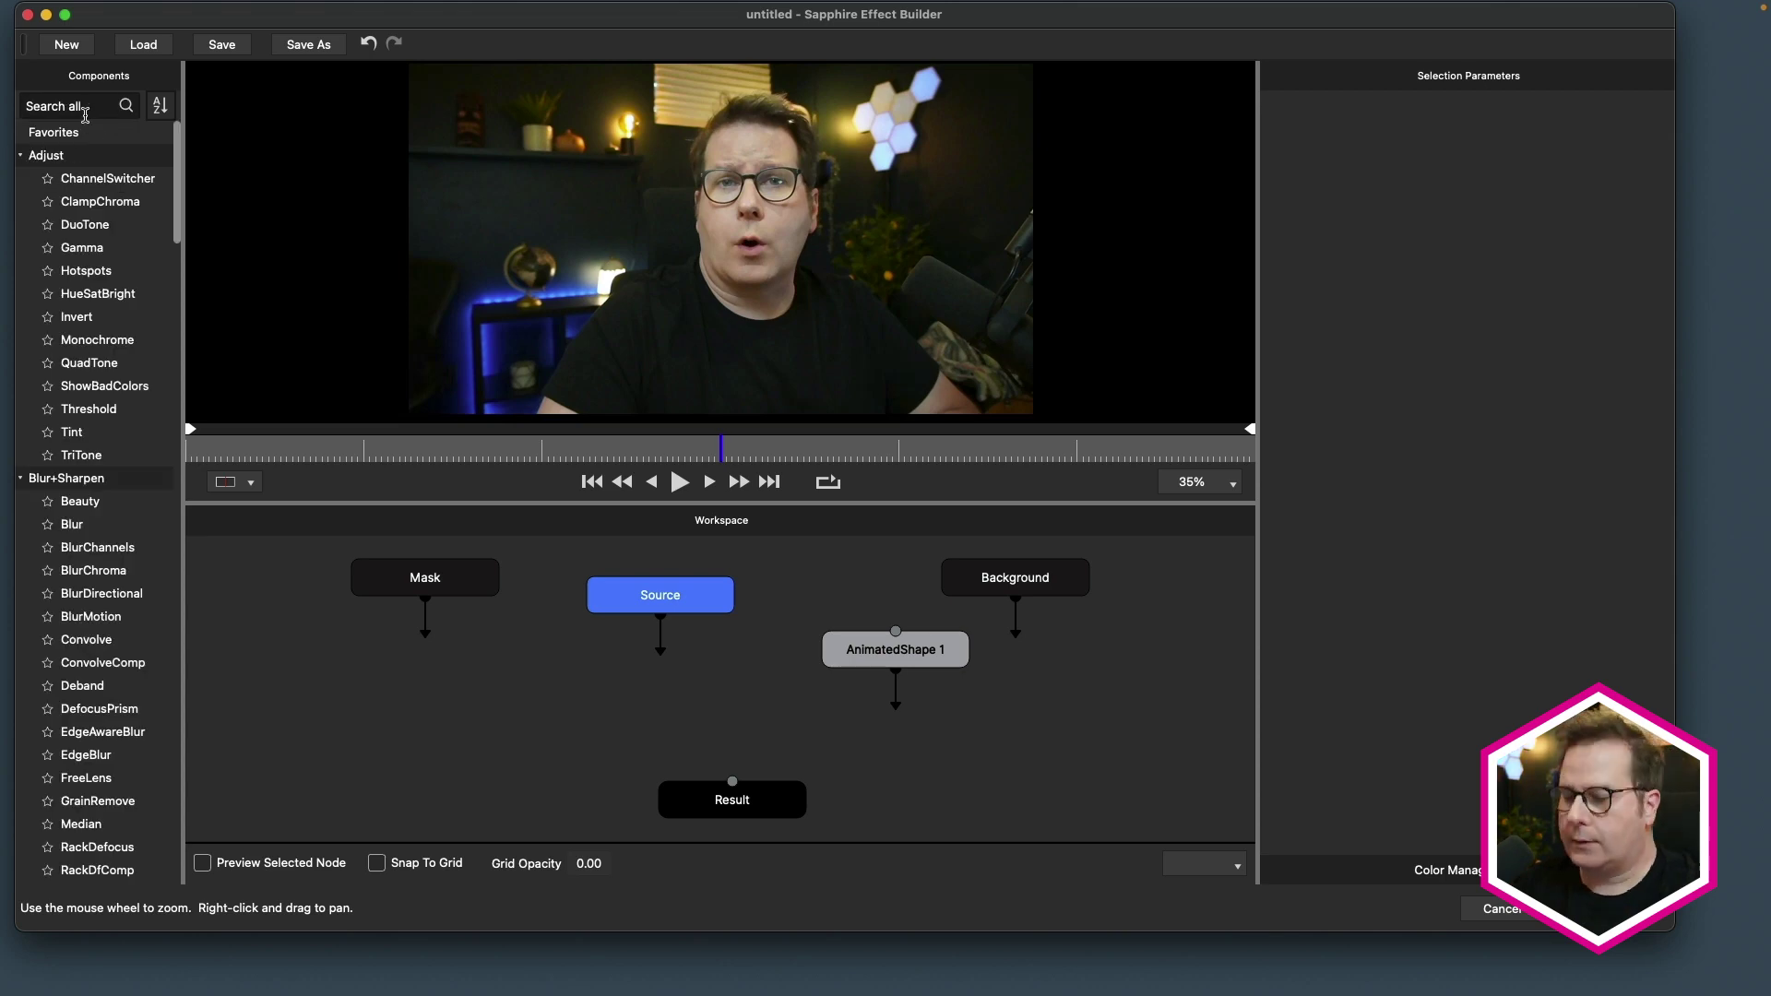
text(layer)
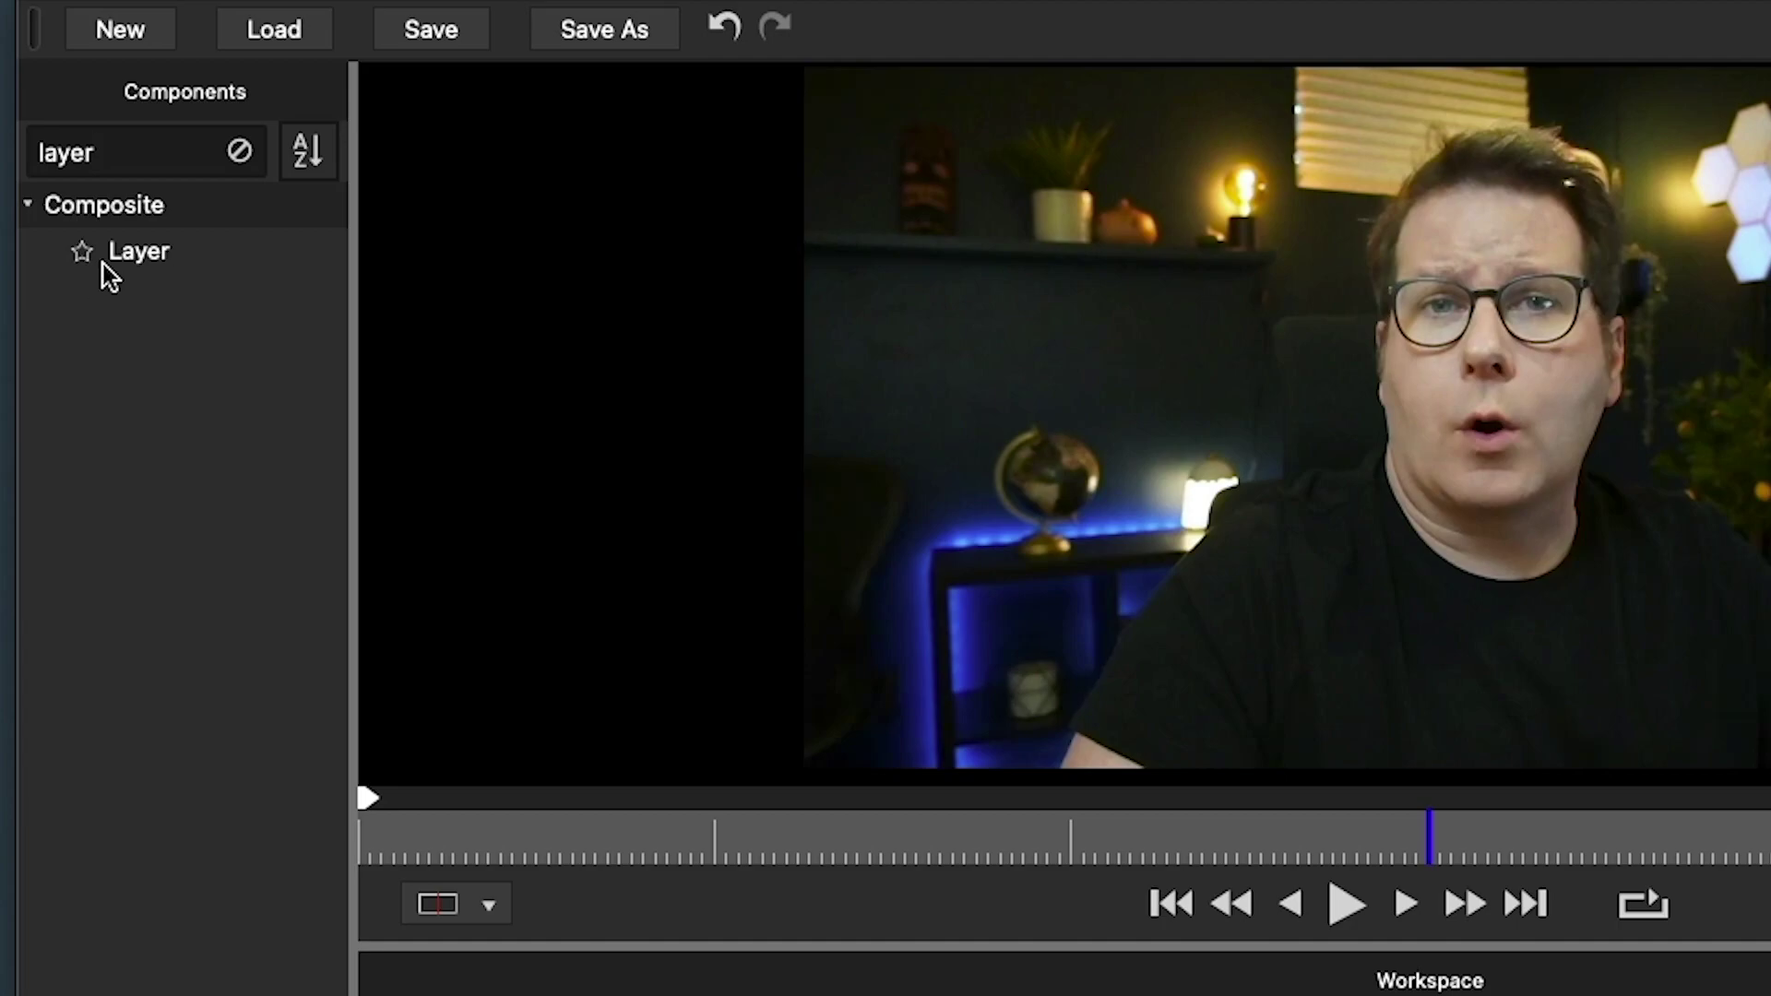
click(107, 258)
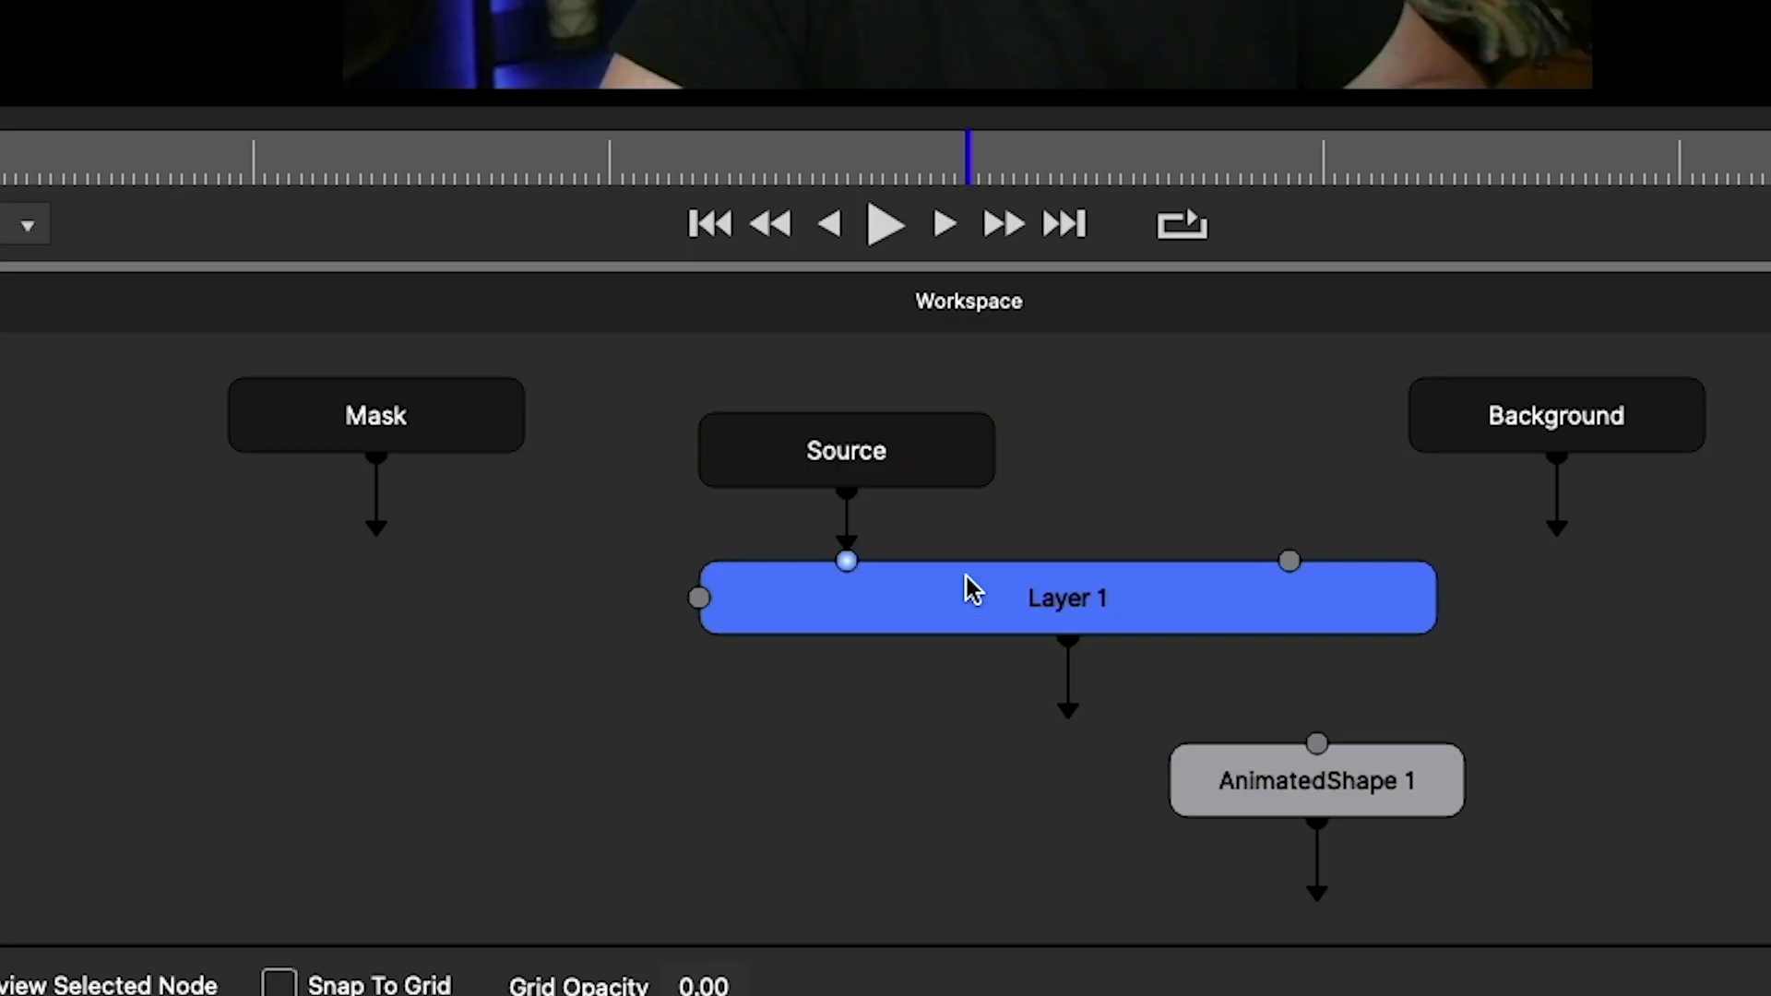
drag(969, 586, 953, 626)
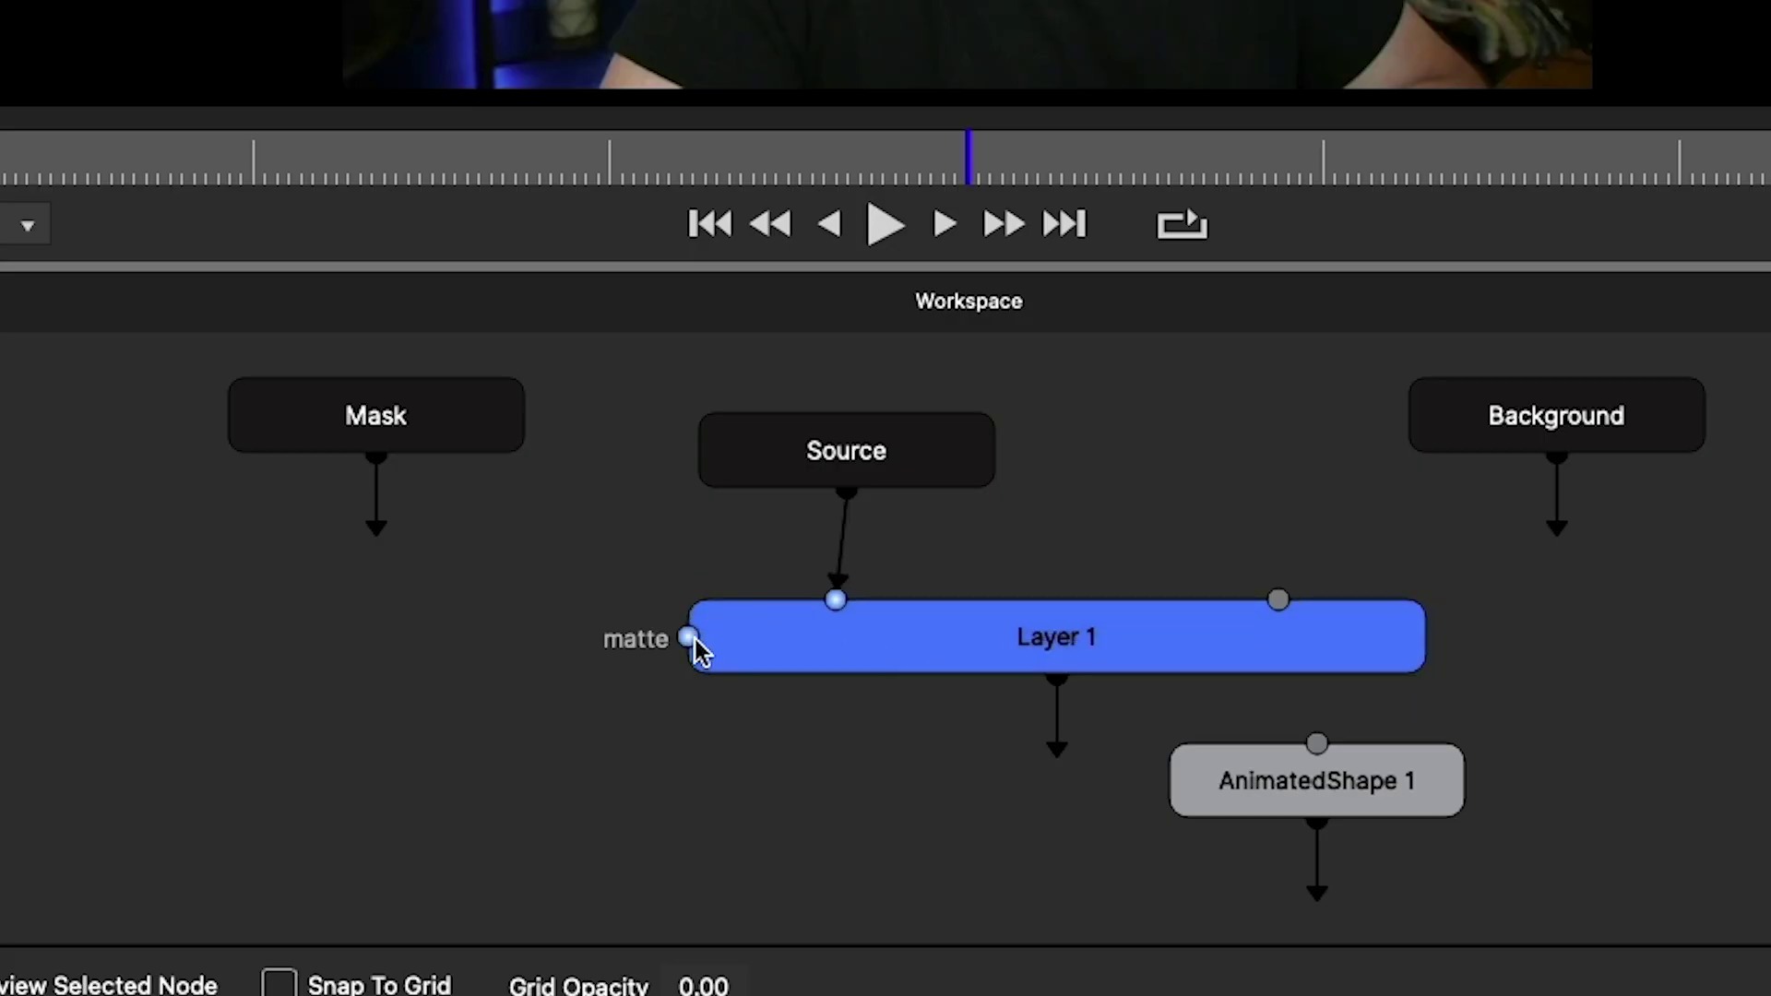
- Wire AnimatedShape 1 into Layer 1's matte input and Layer 1 into Result
drag(1229, 779, 419, 618)
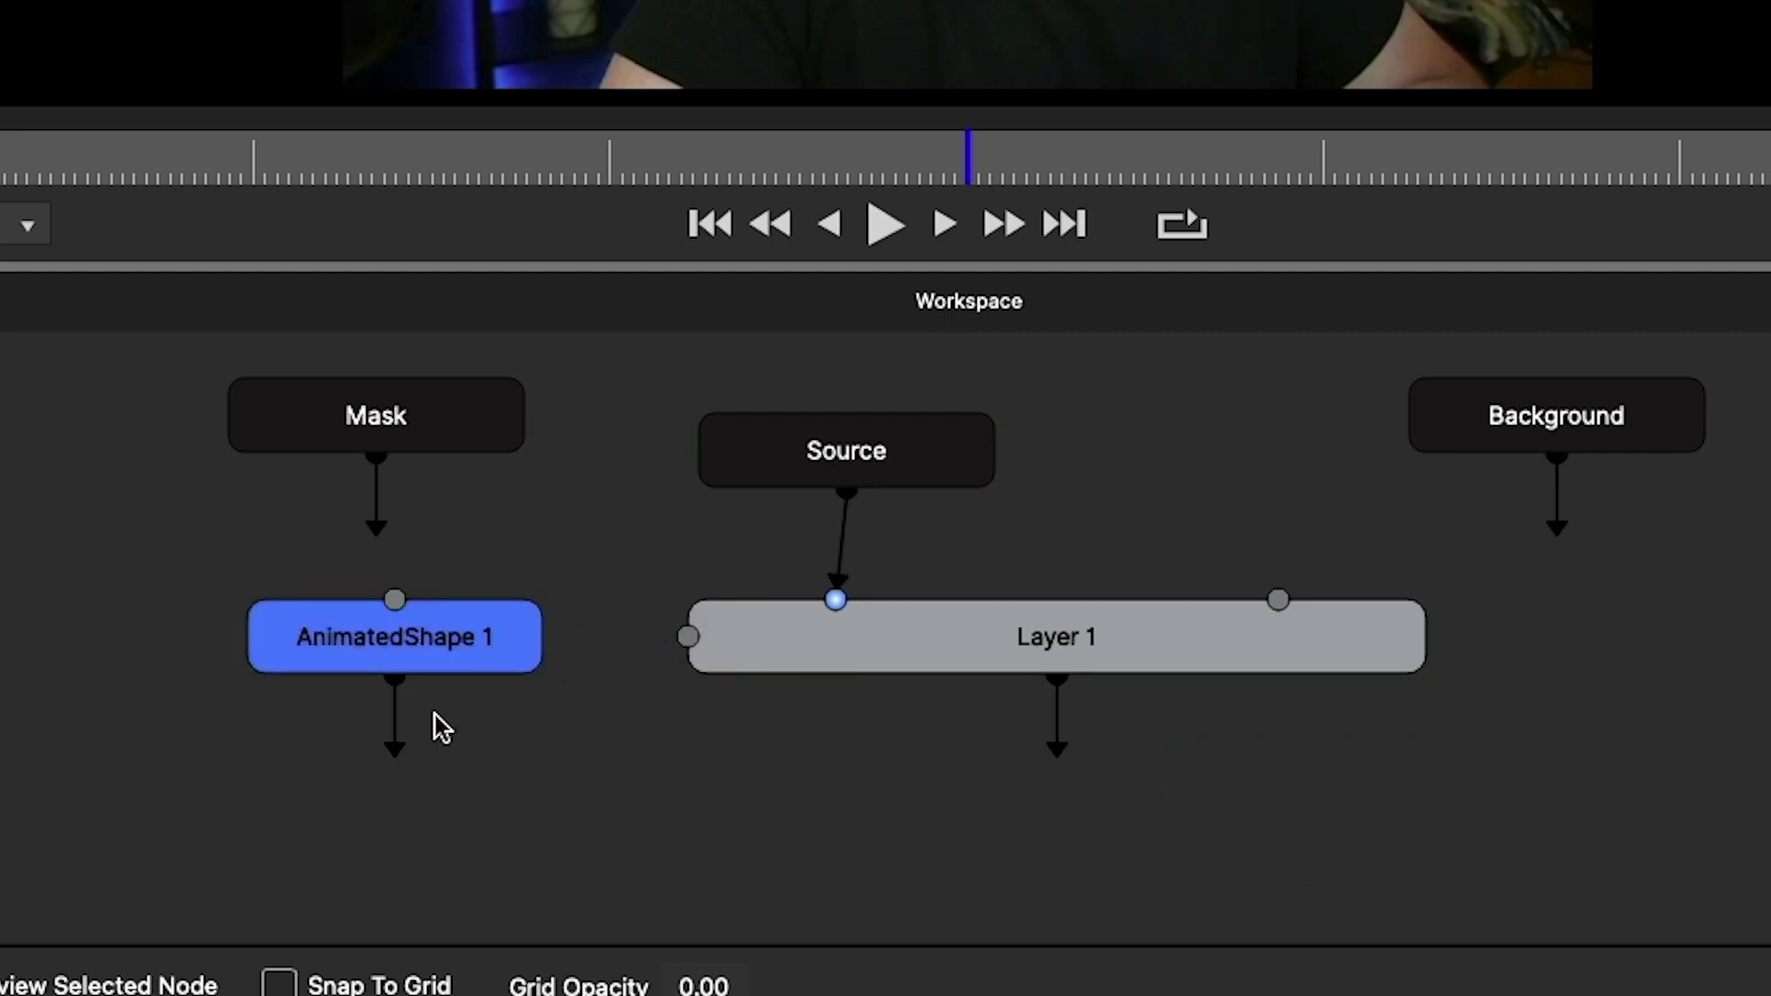
drag(404, 744, 688, 636)
click(984, 701)
scroll(1337, 796, down, 5)
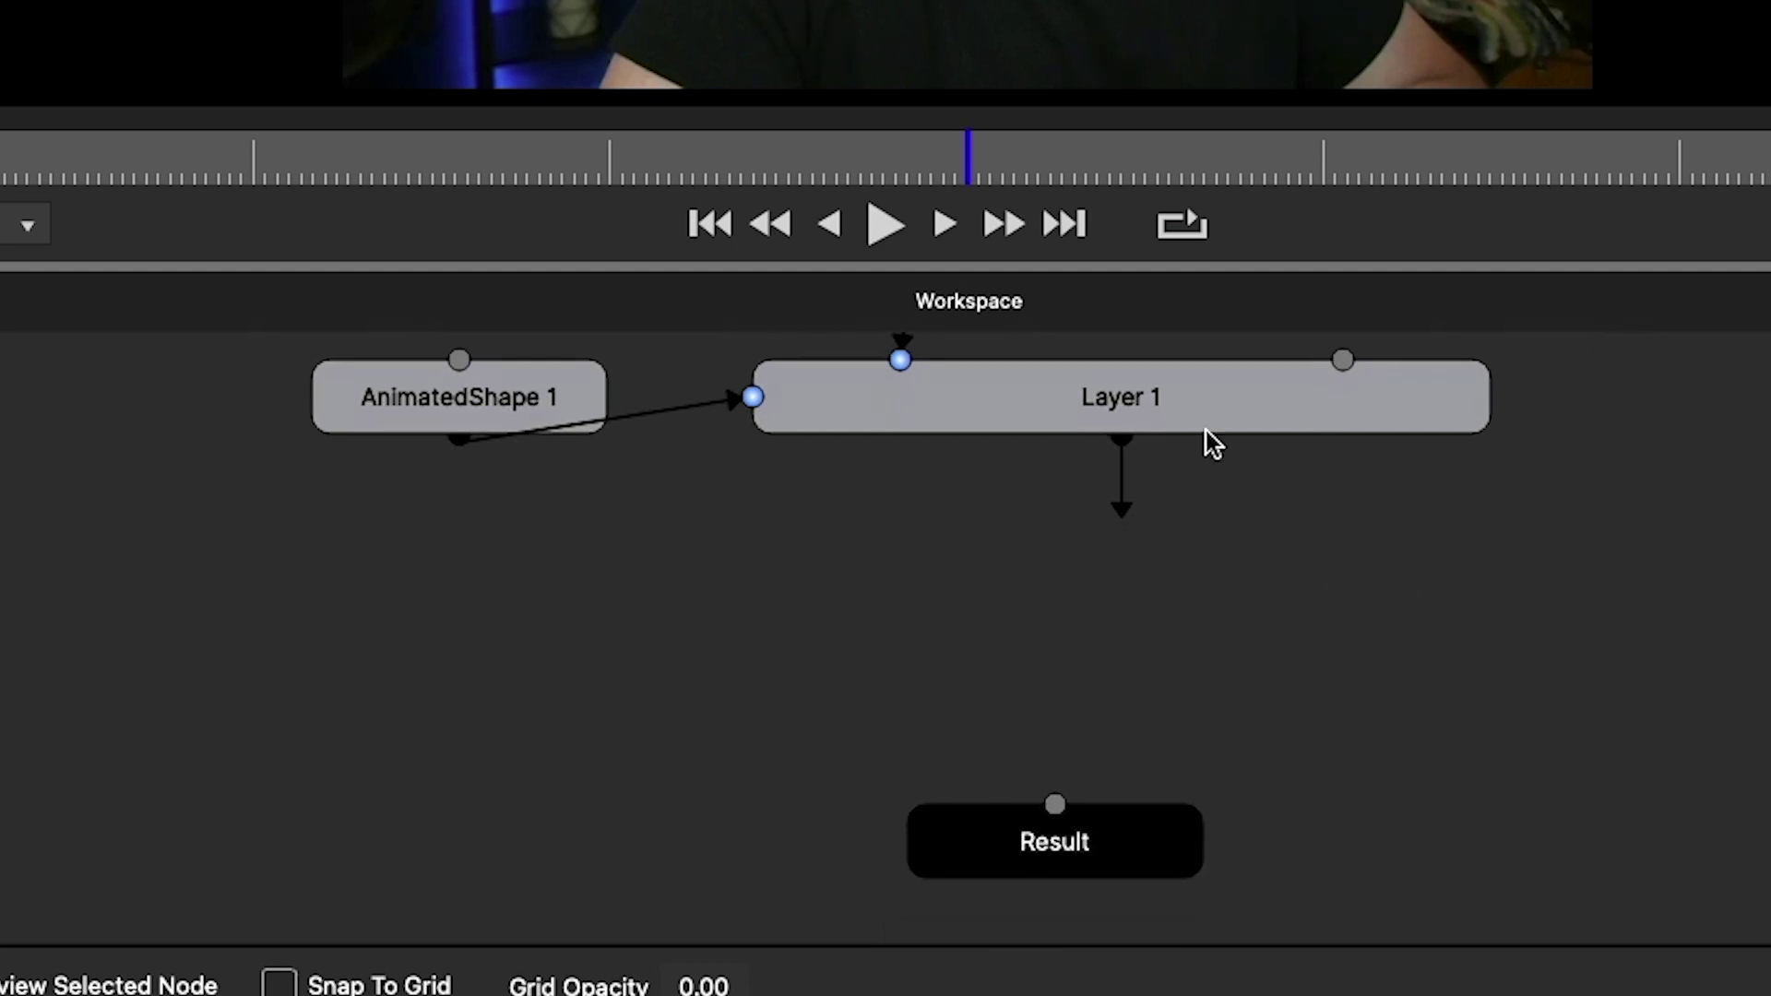
drag(1202, 427, 1054, 807)
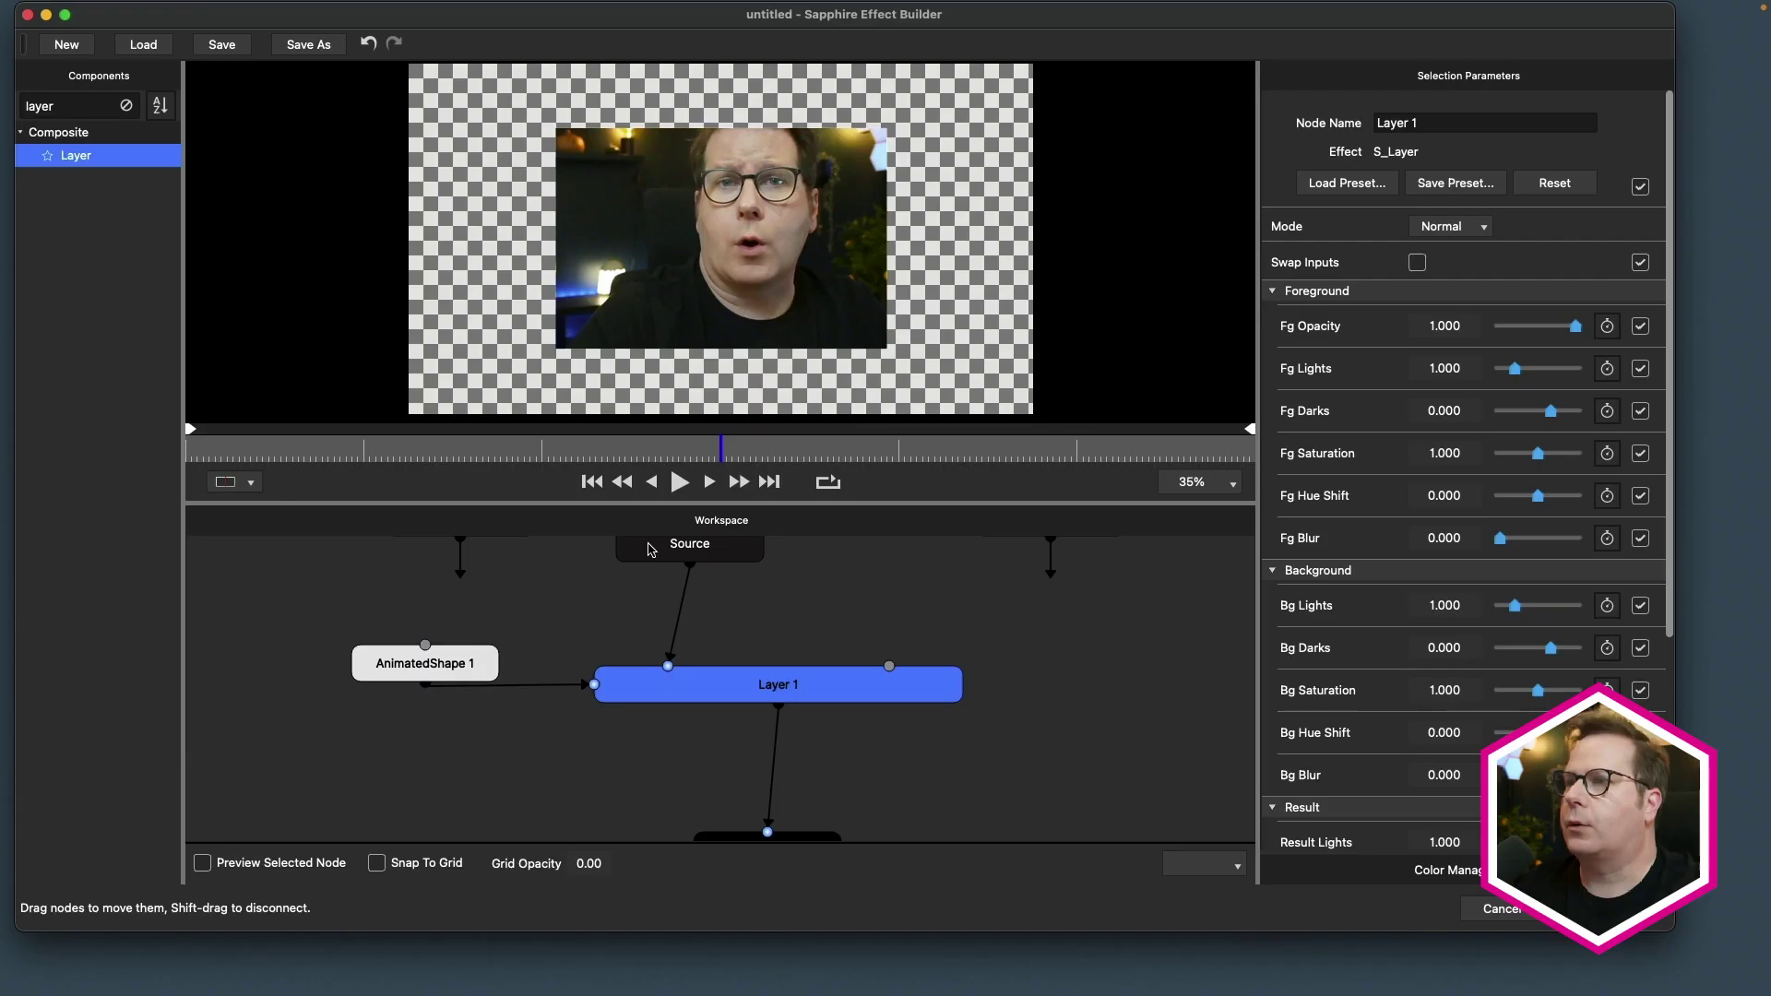
click(666, 553)
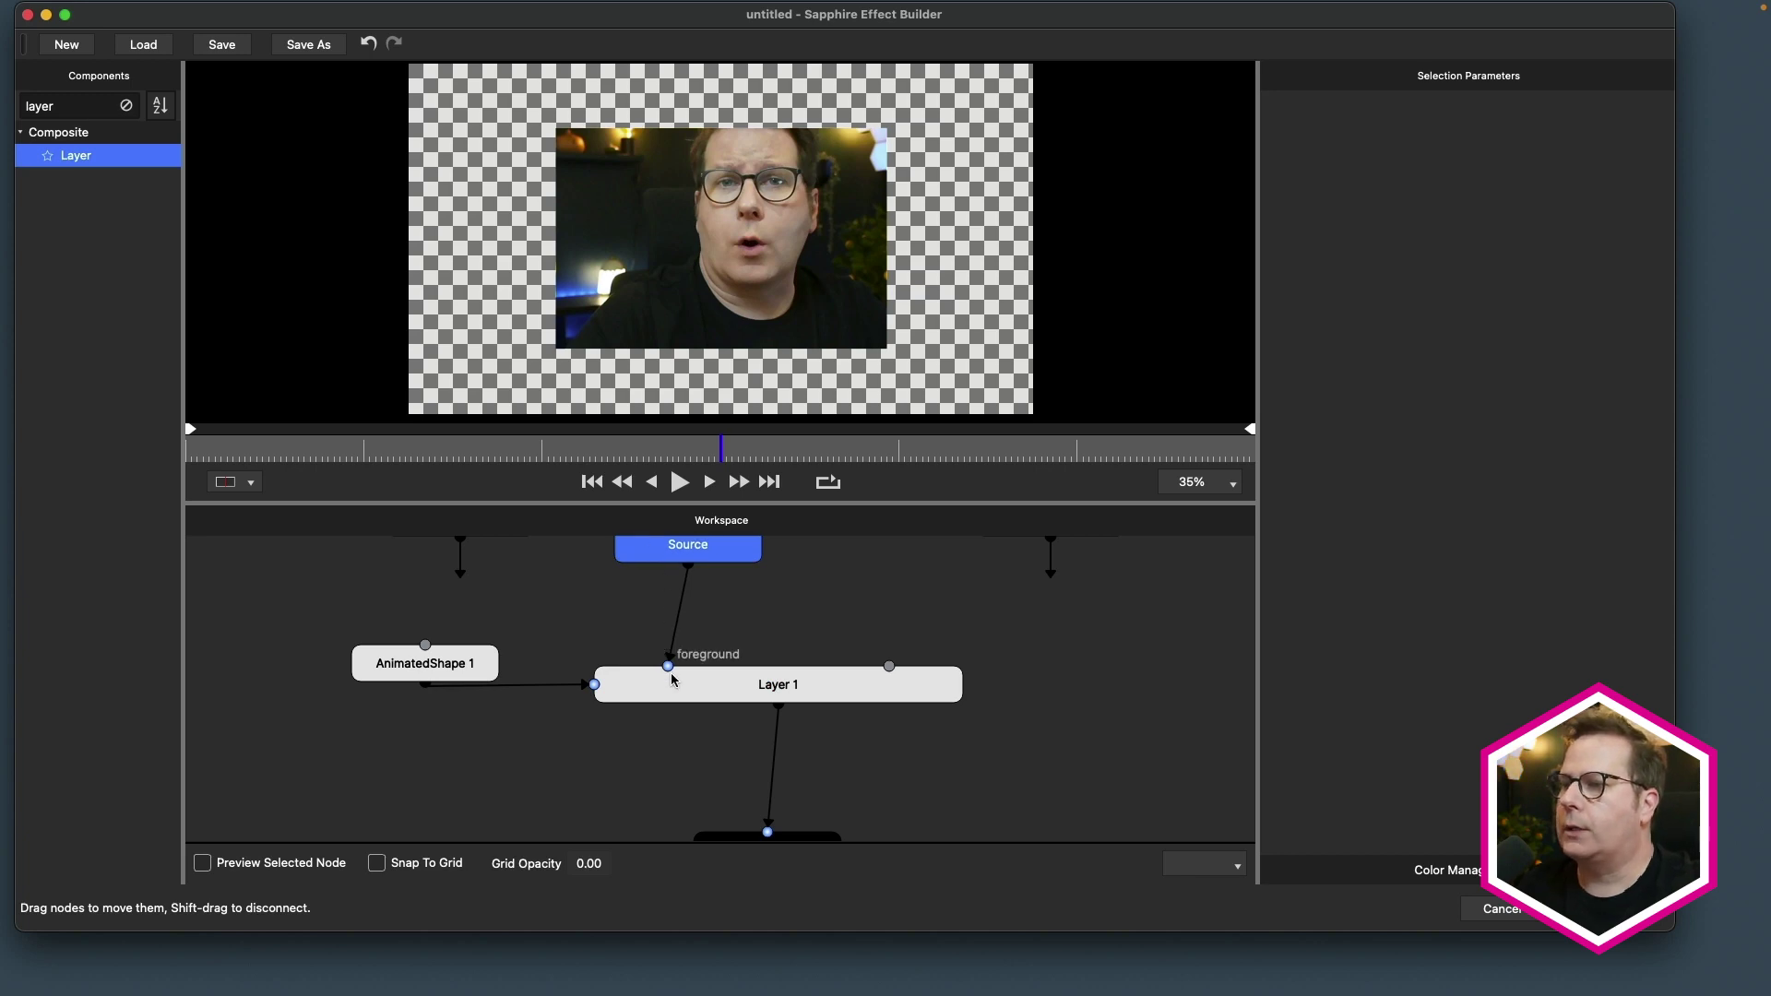
- Set AnimatedShape 1 to 6 sides with Rel Width 1.0 for an even hexagon
click(495, 665)
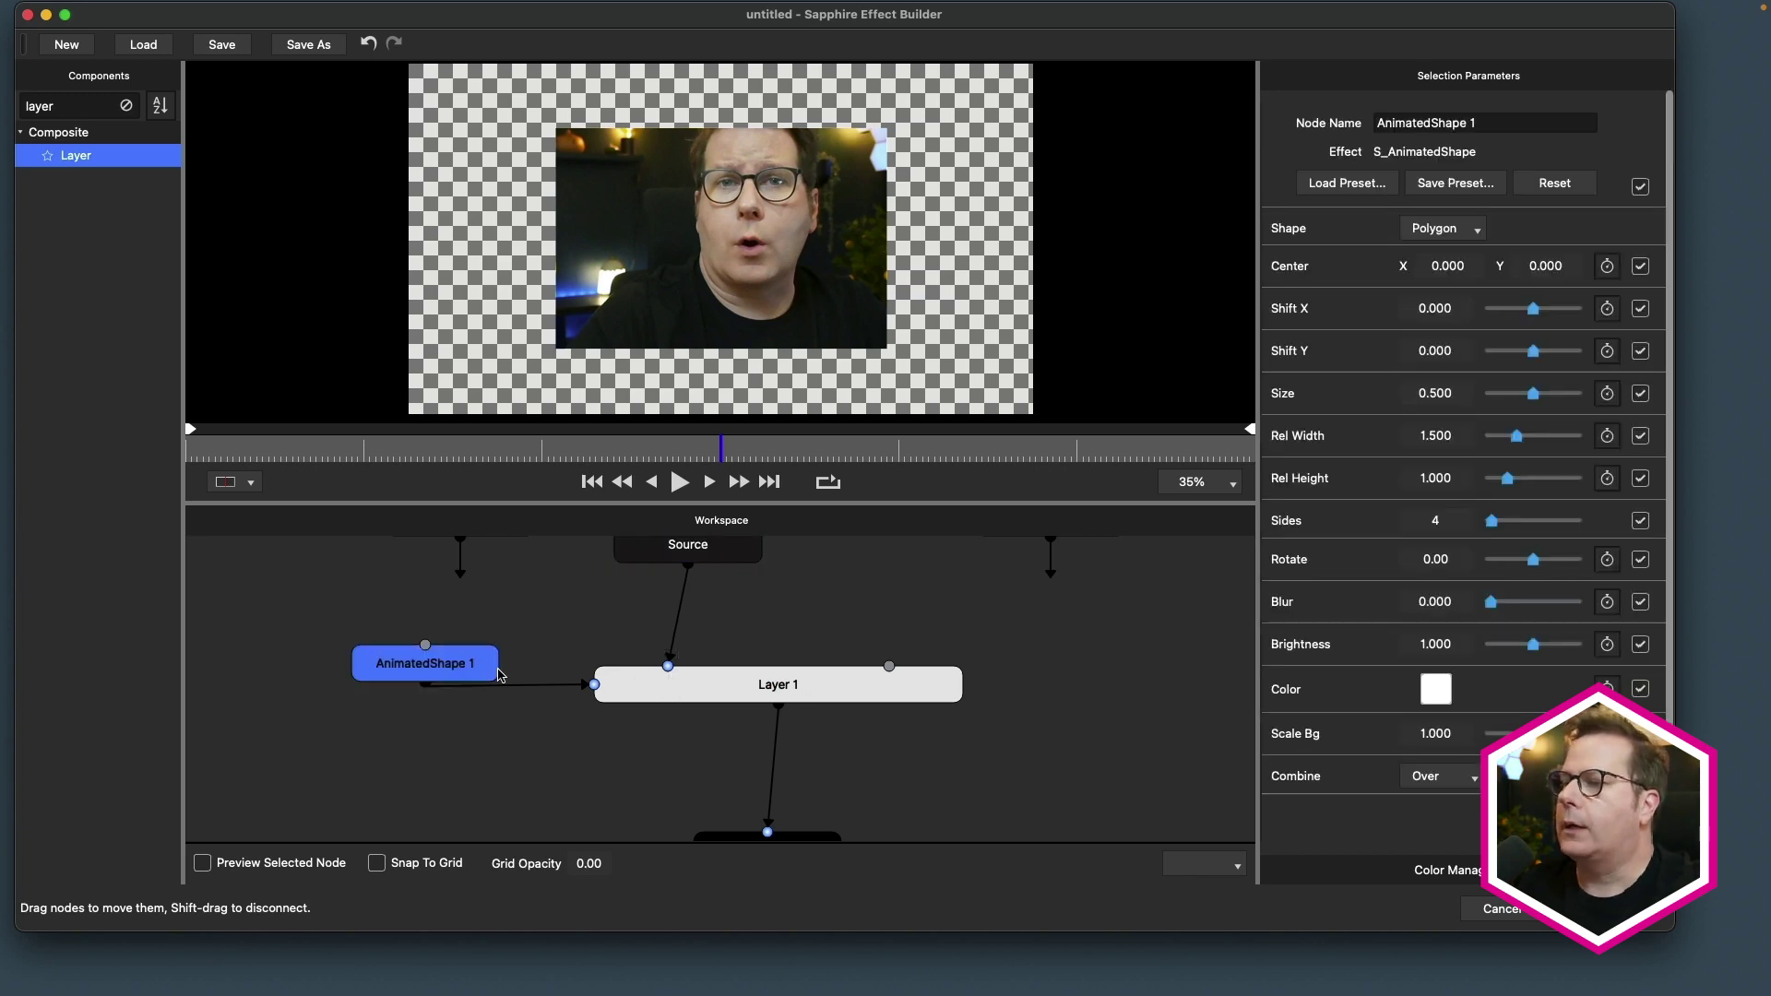
drag(591, 685, 594, 684)
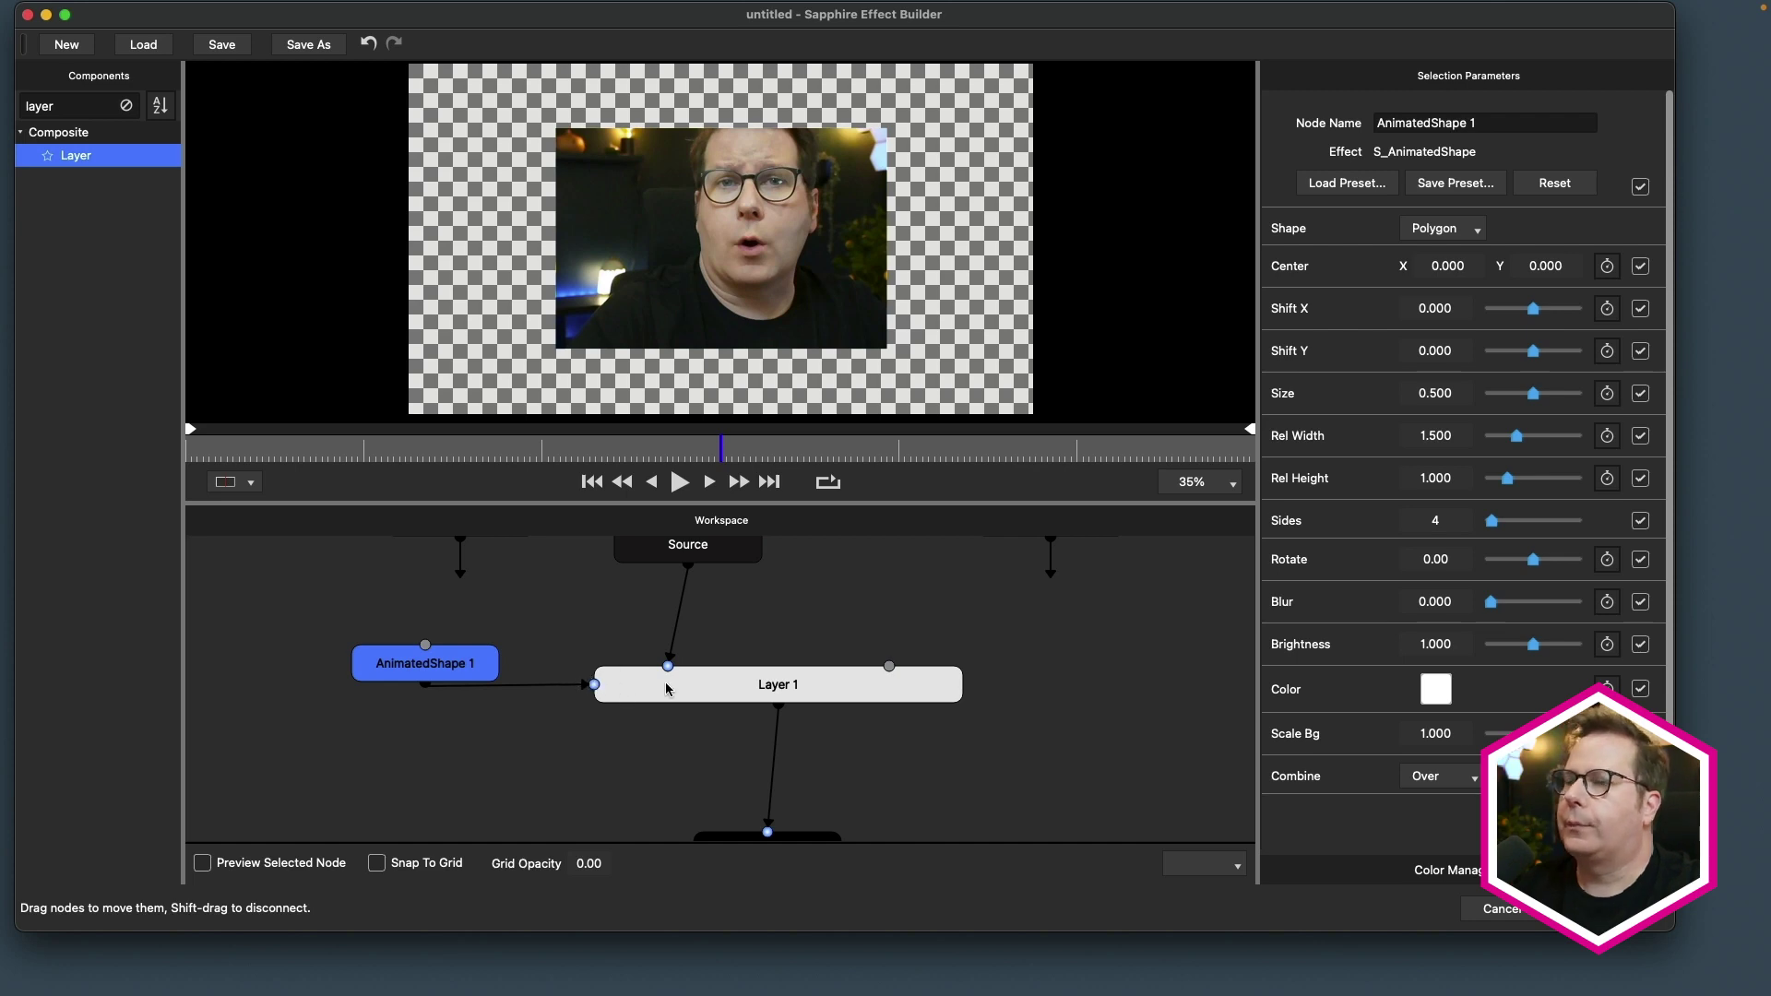
click(675, 682)
click(479, 671)
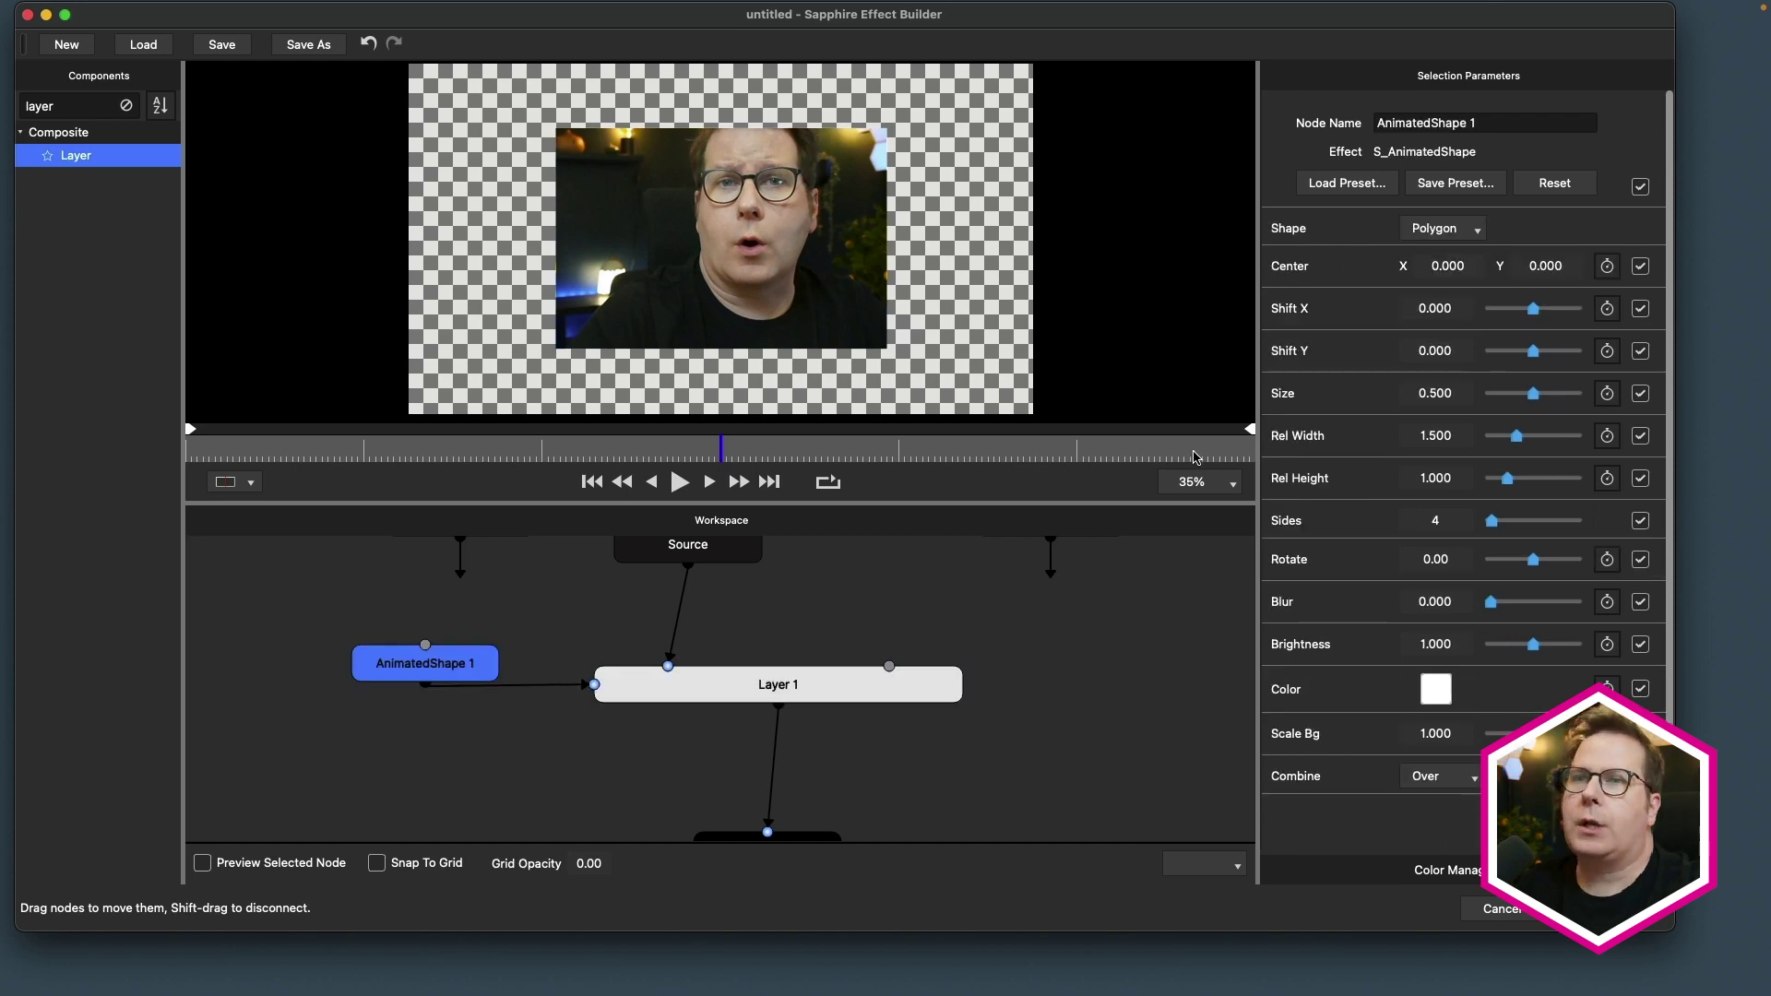
click(1438, 522)
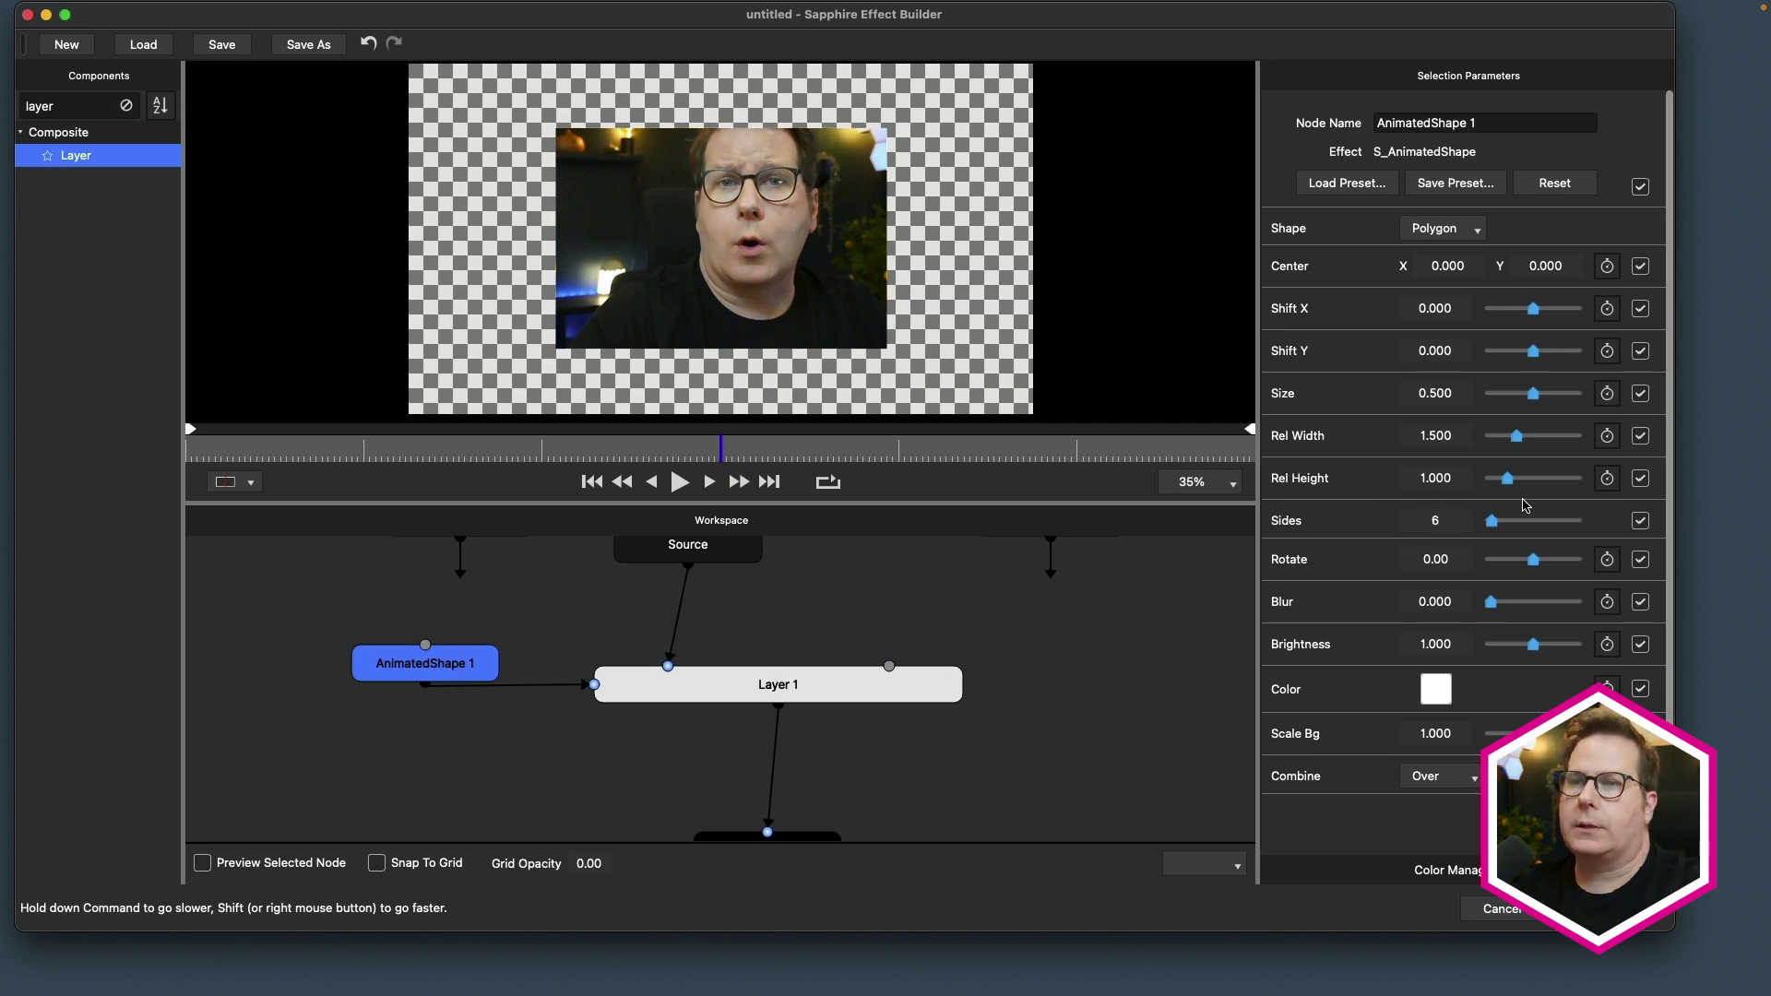
key(Return)
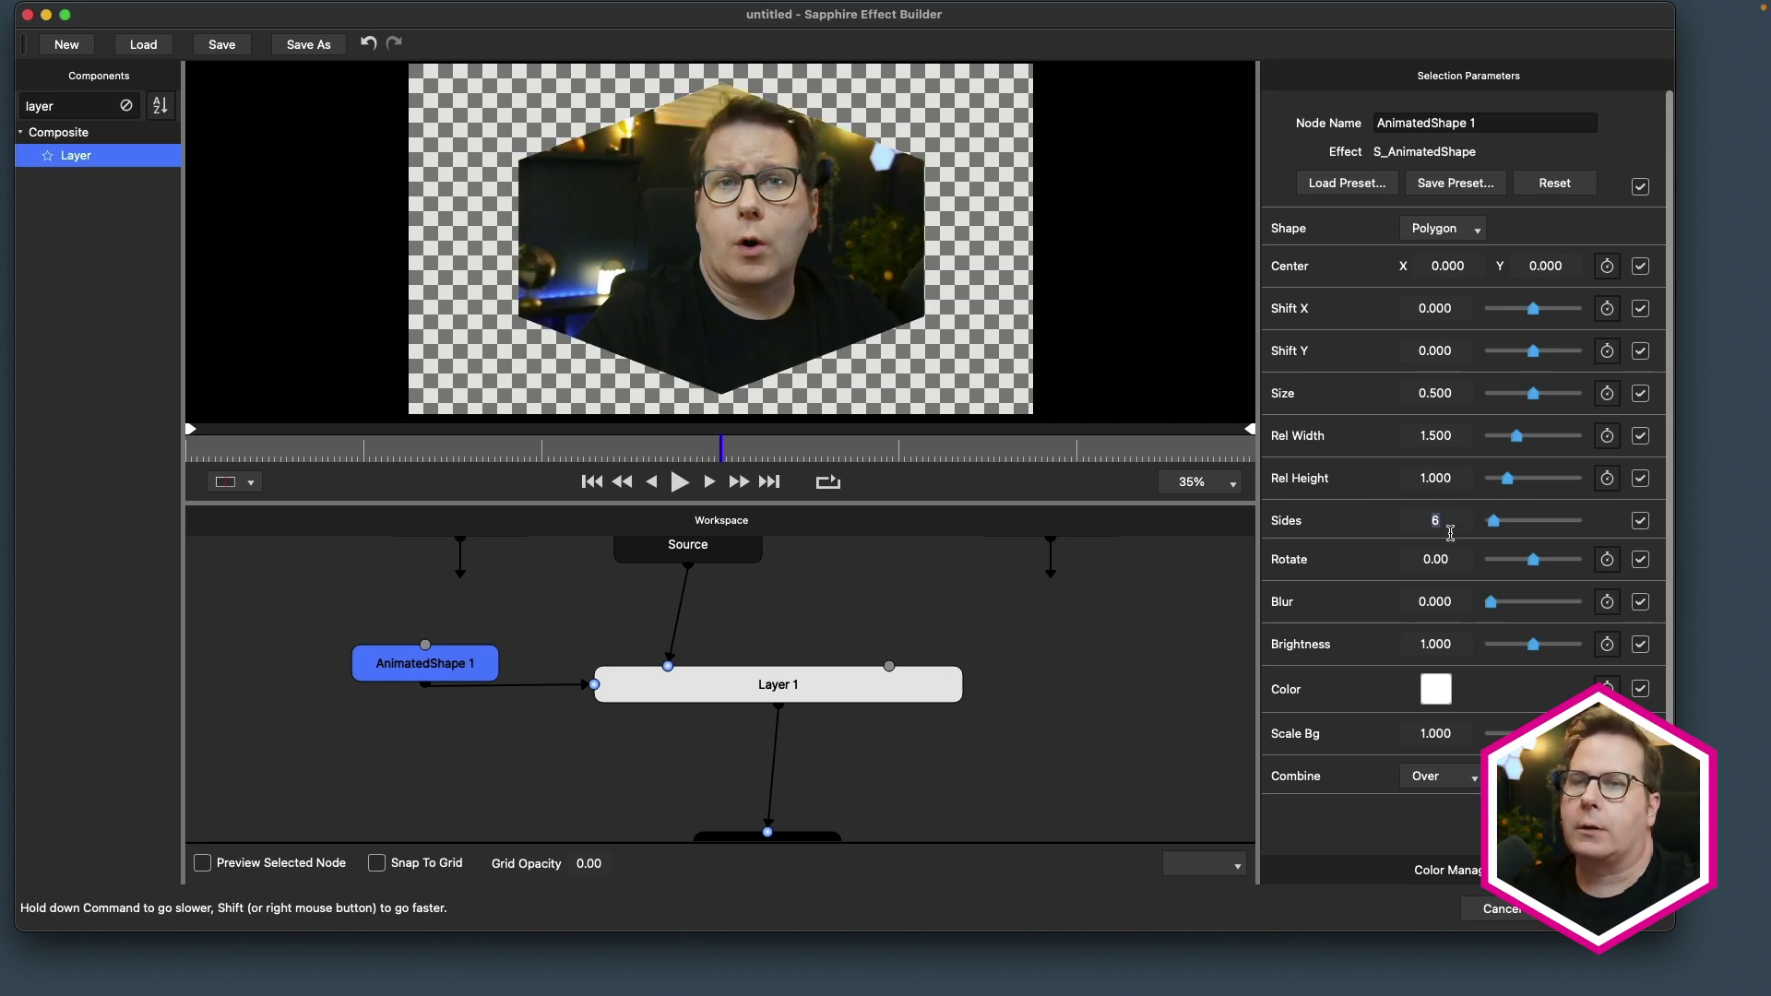
click(1445, 440)
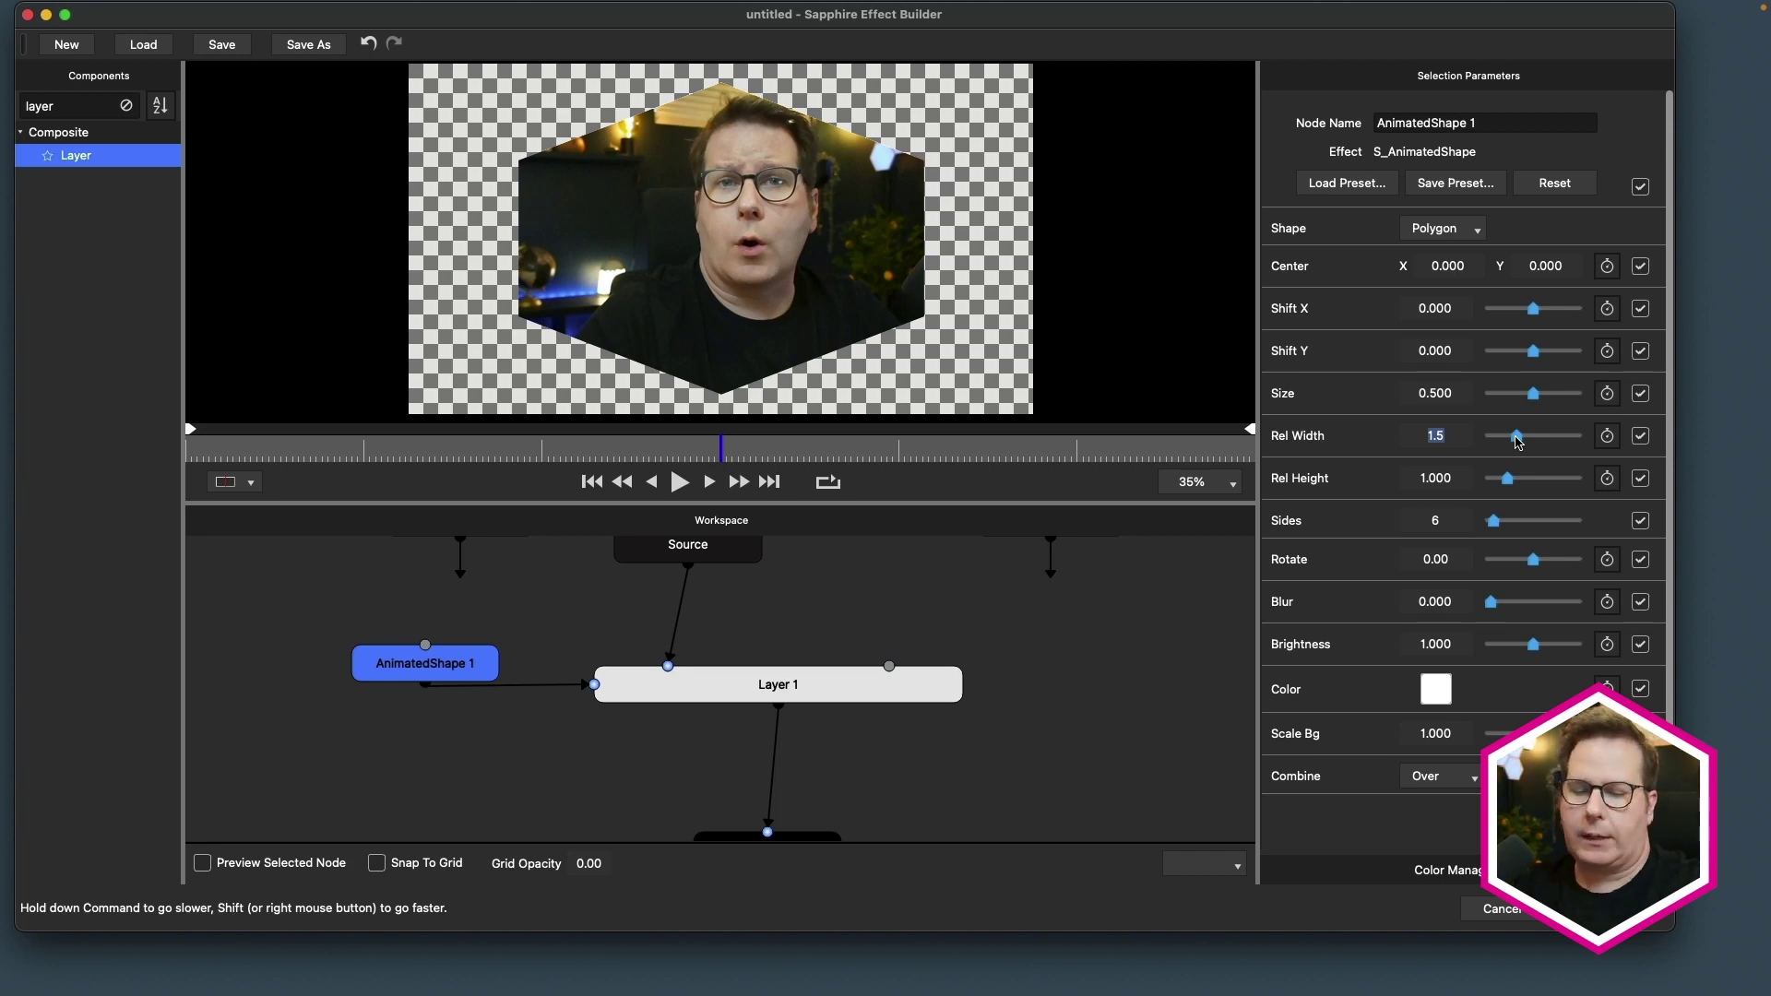
key(Return)
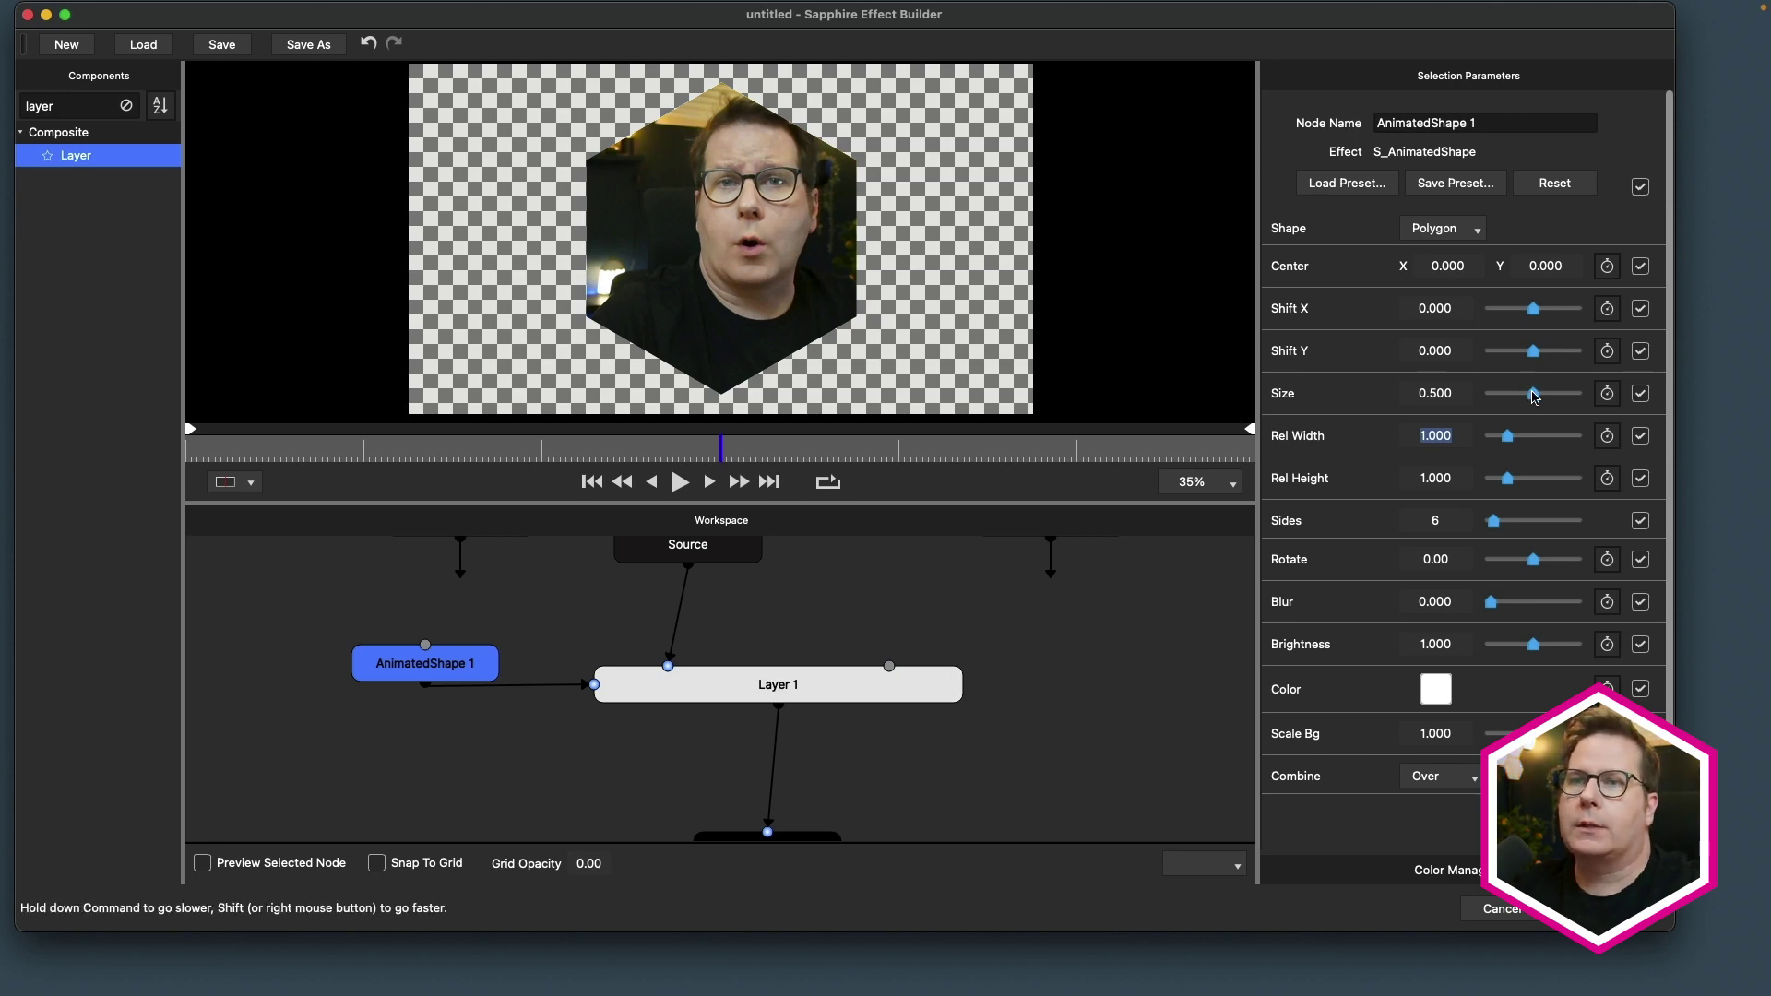
- Set the hexagon Size to 0.250 and tidy the Layer 1 and Source nodes
drag(1535, 395, 1511, 397)
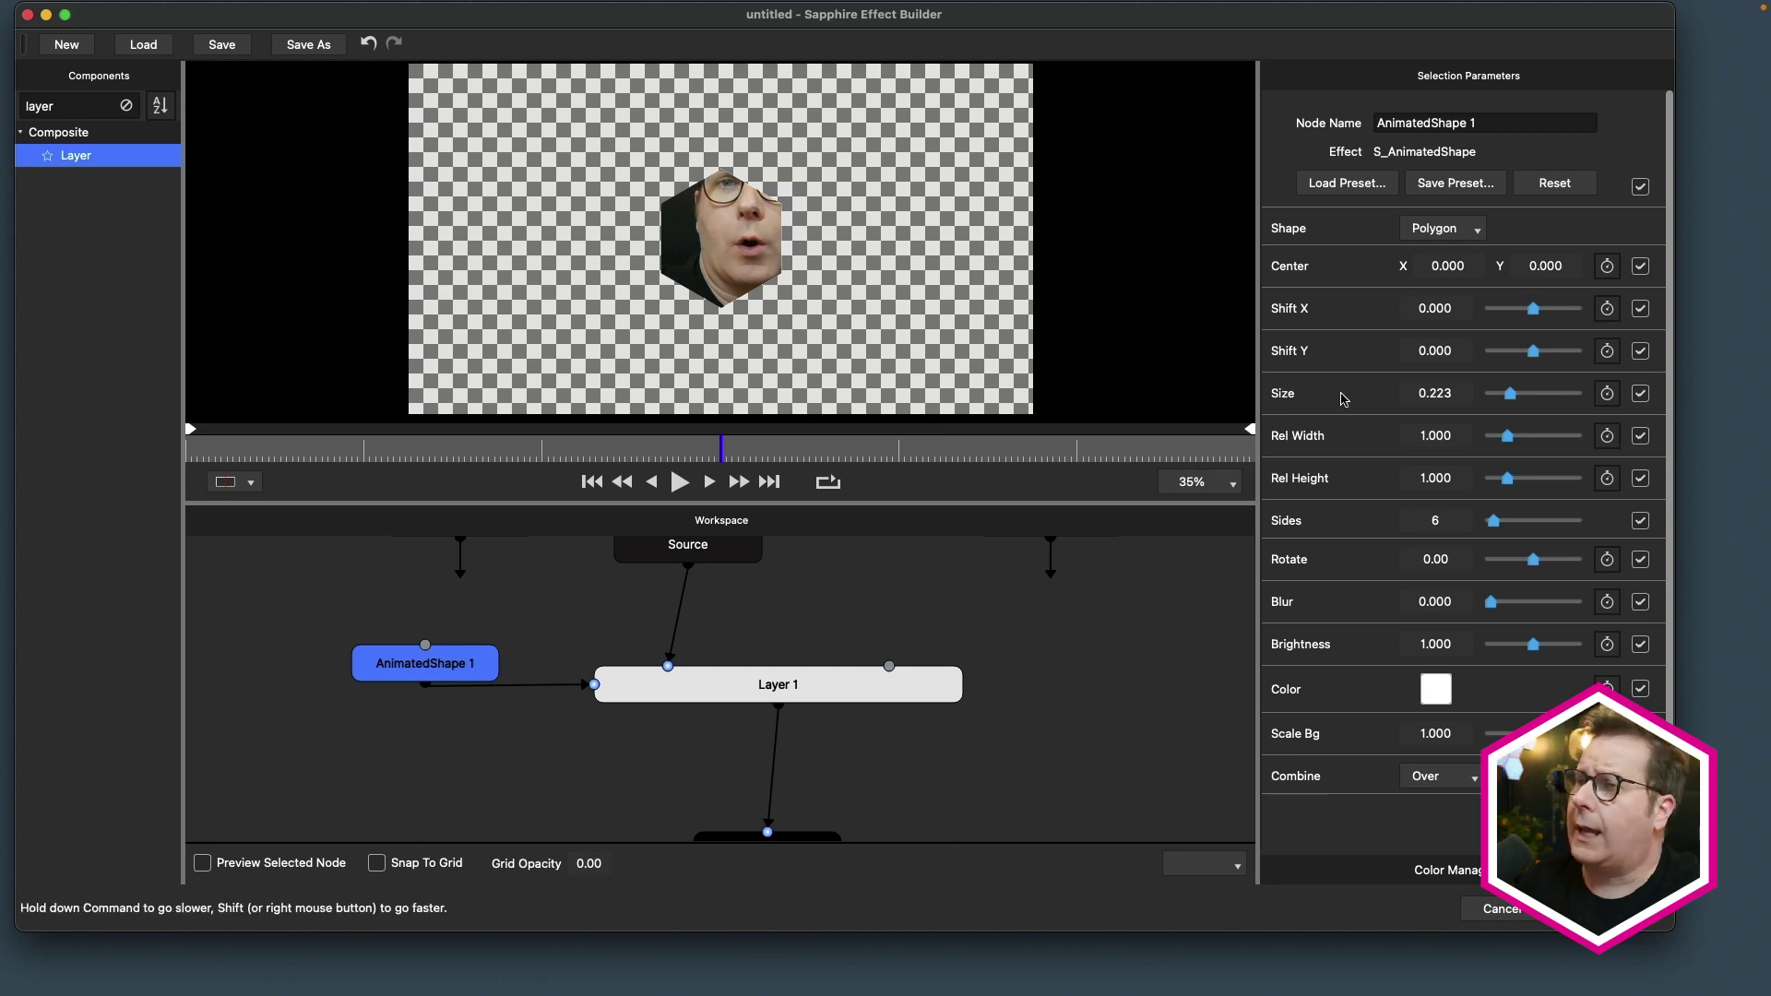
click(1455, 391)
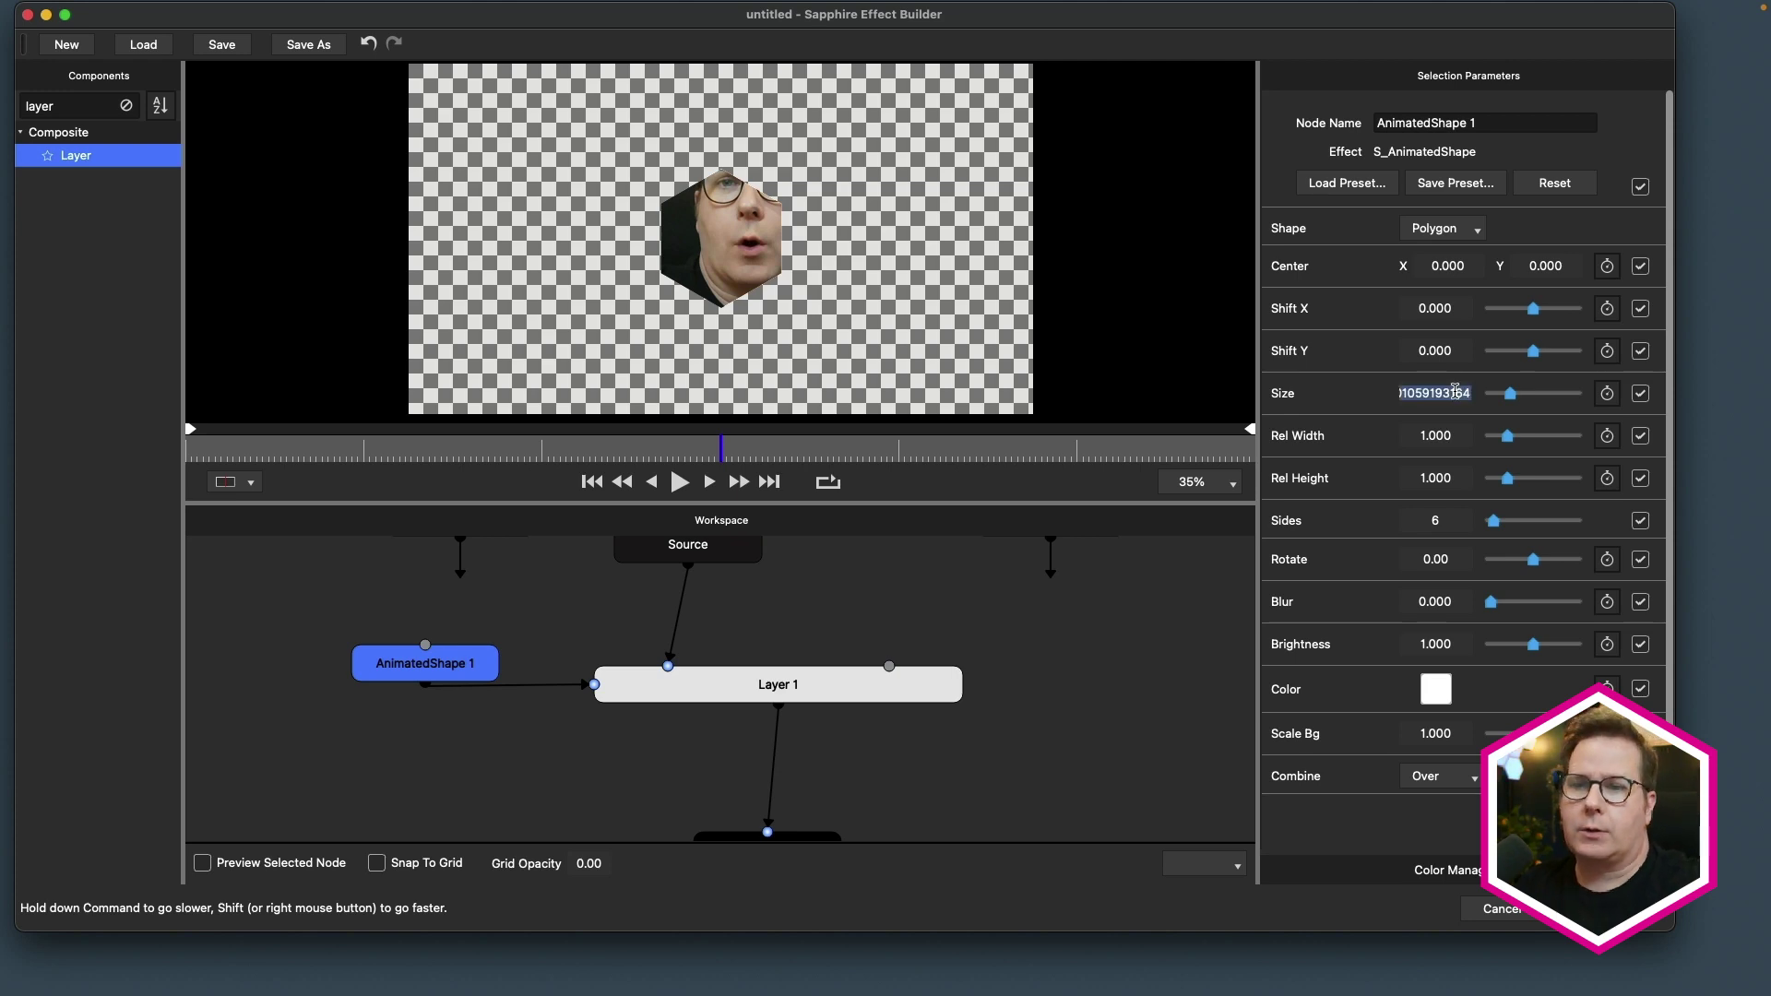
text(.25)
key(Return)
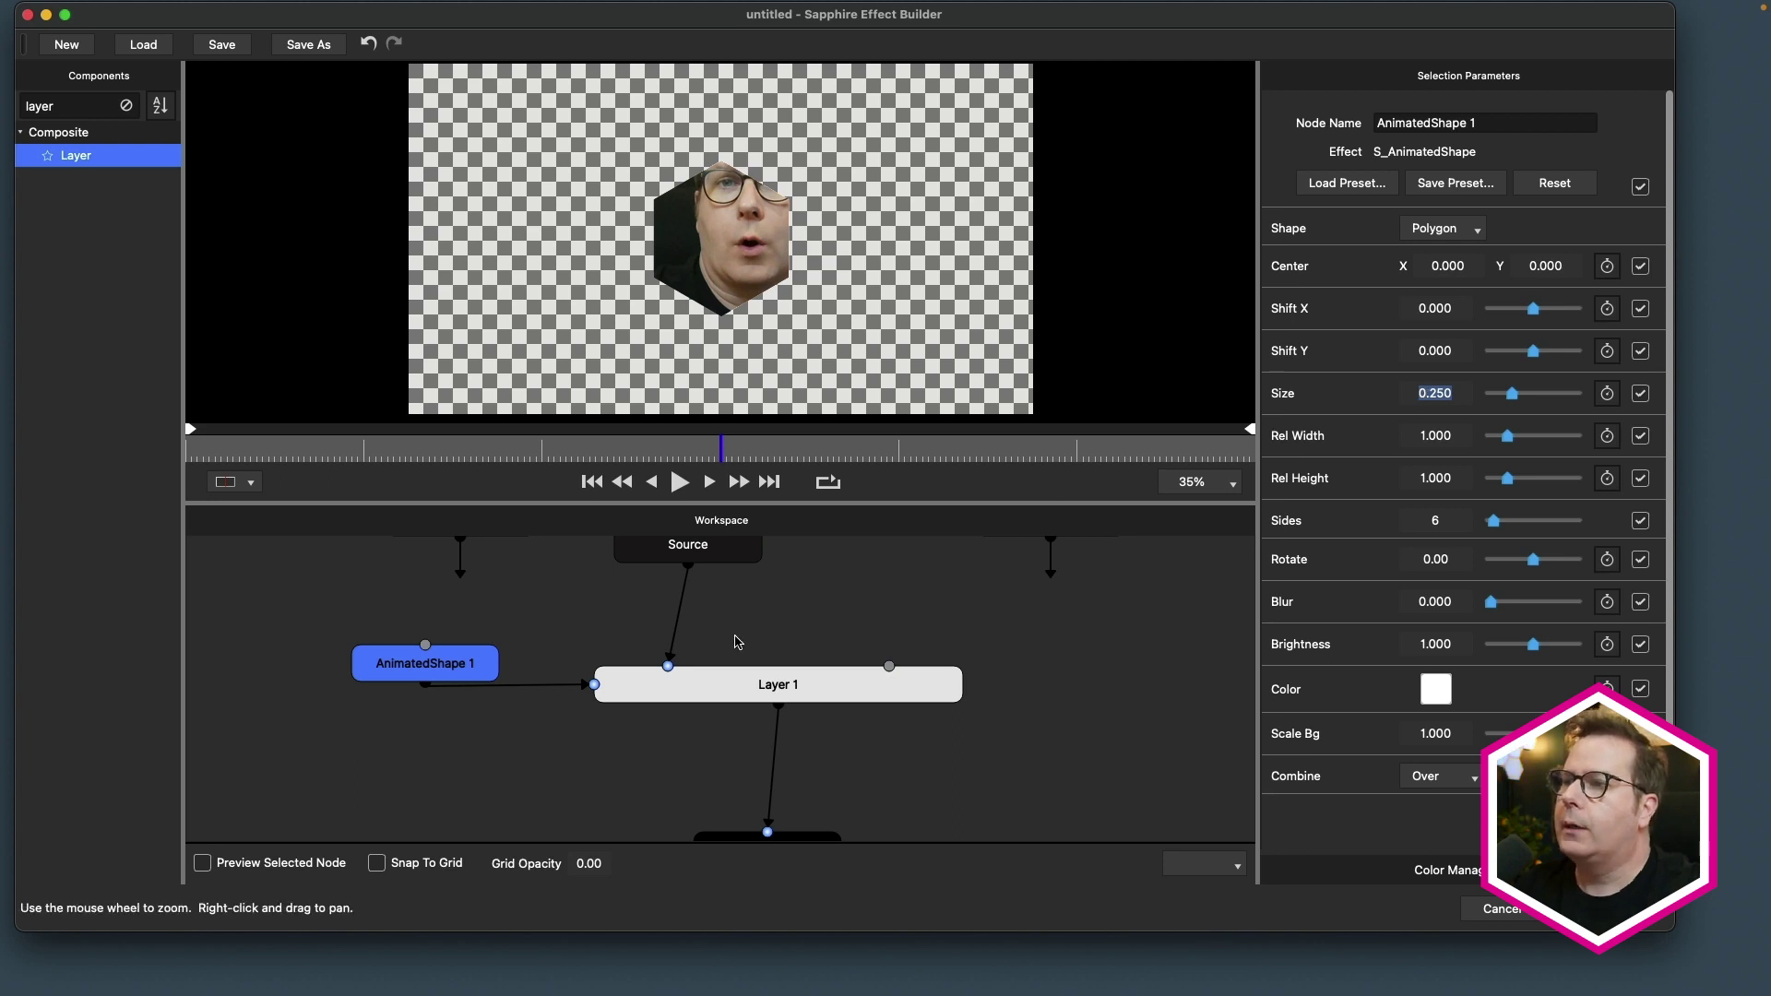
drag(759, 683, 767, 705)
drag(687, 533, 673, 543)
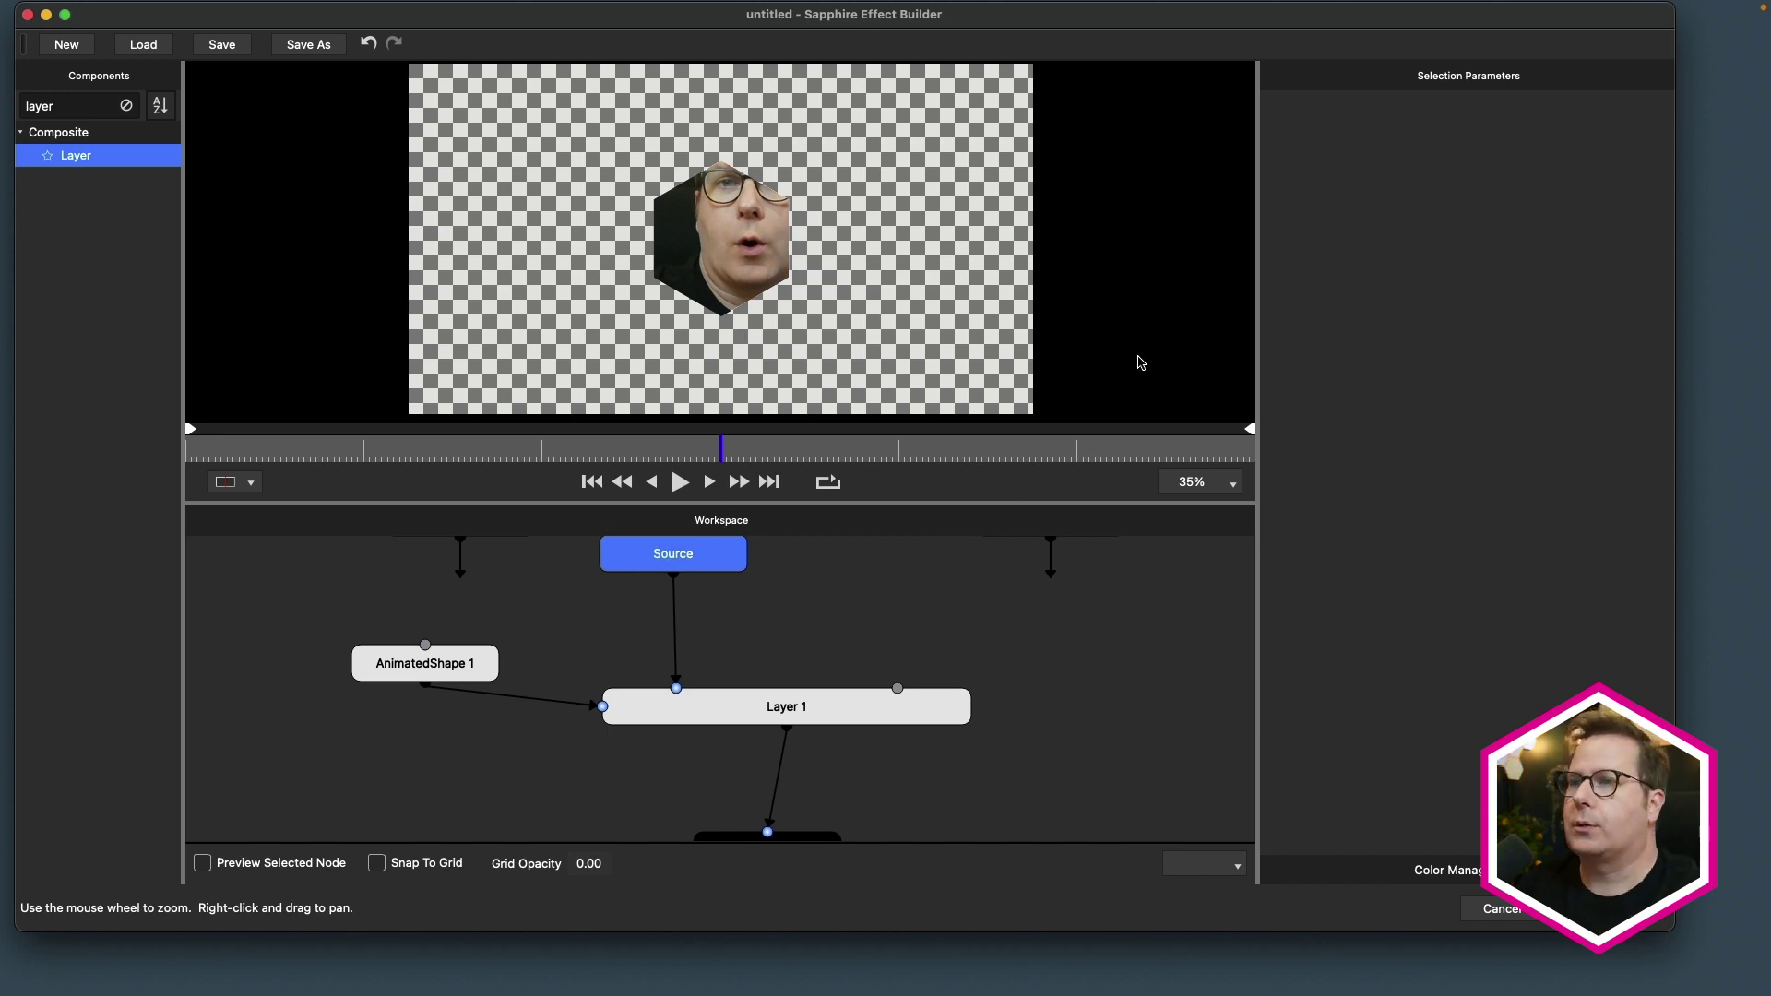
- Use the Tab quick search 'trans' to insert WarpTransform between Source and Layer 1
click(127, 105)
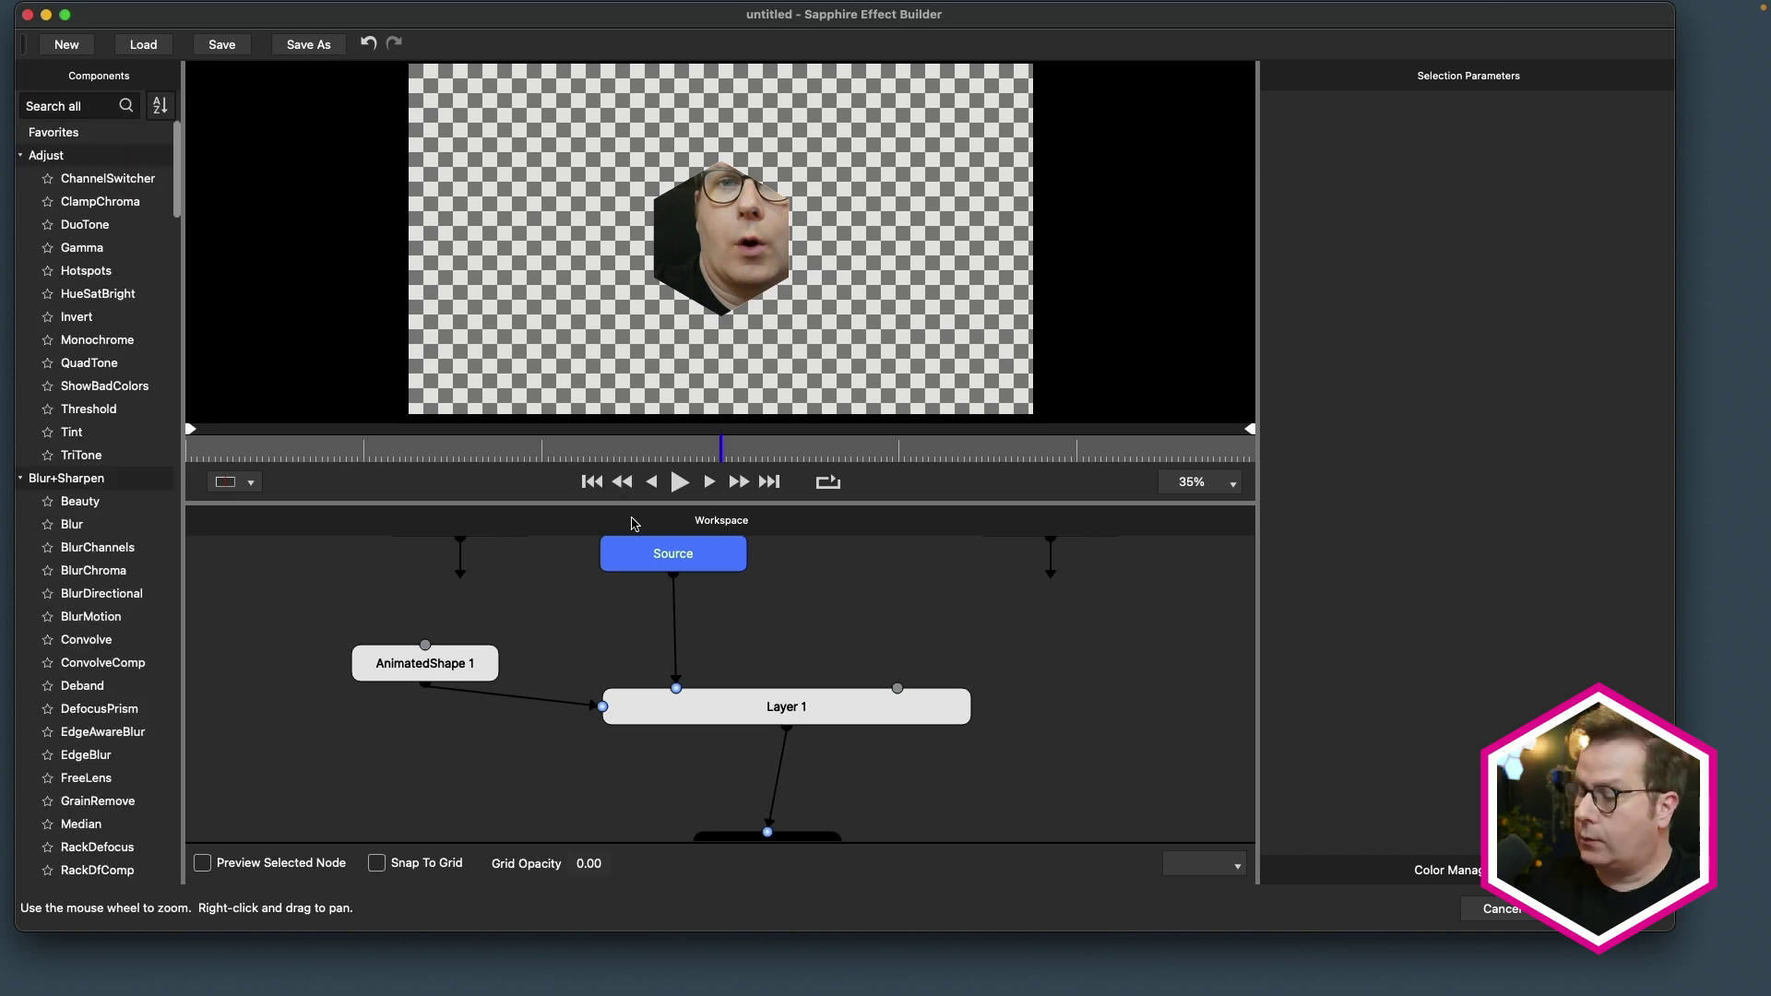
key(Tab)
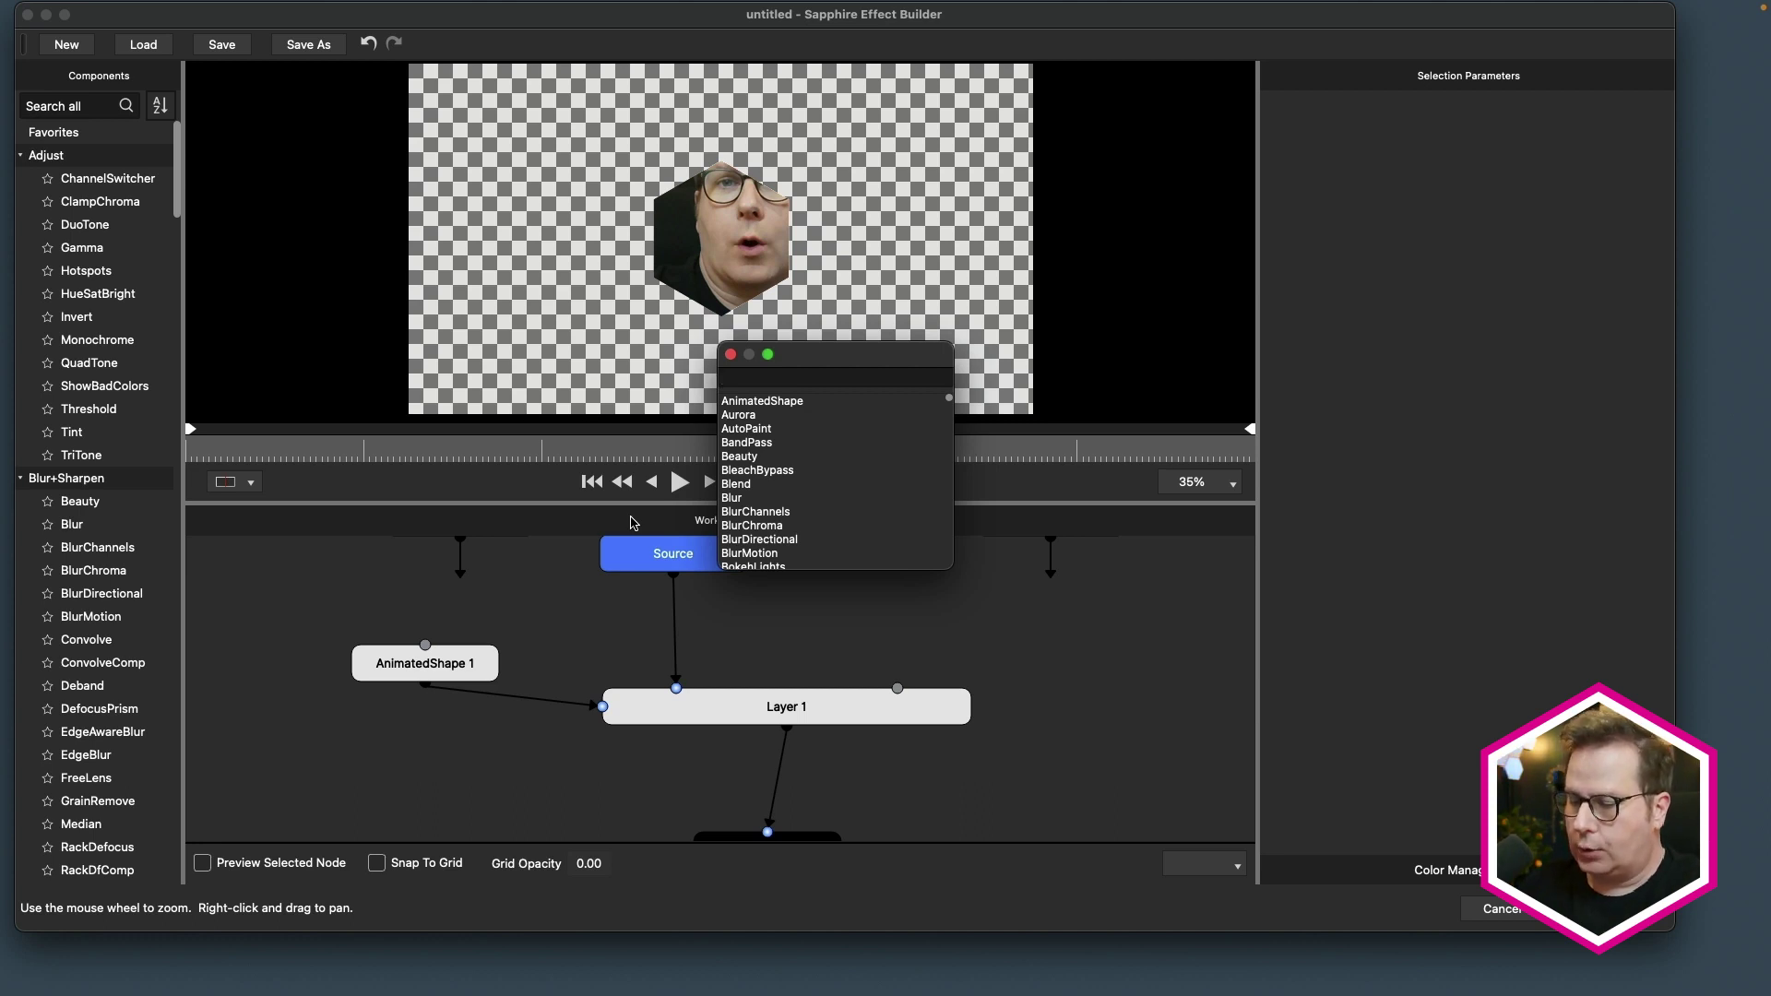
text(trans)
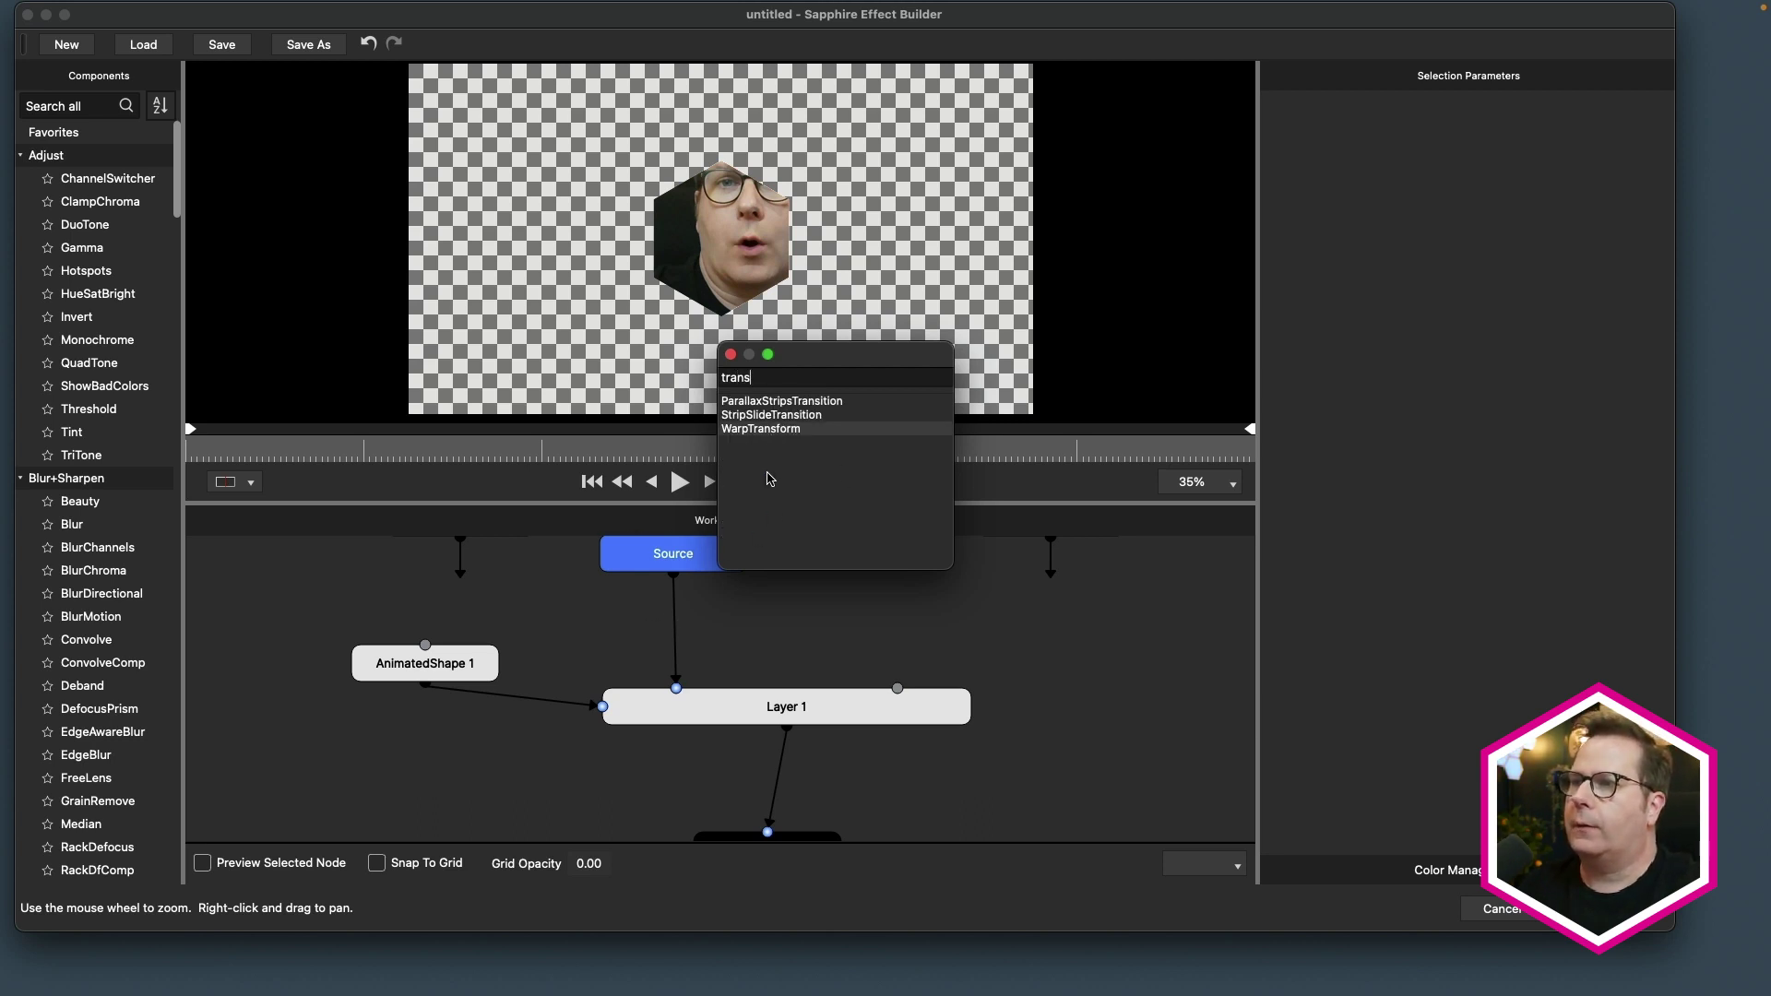
click(782, 430)
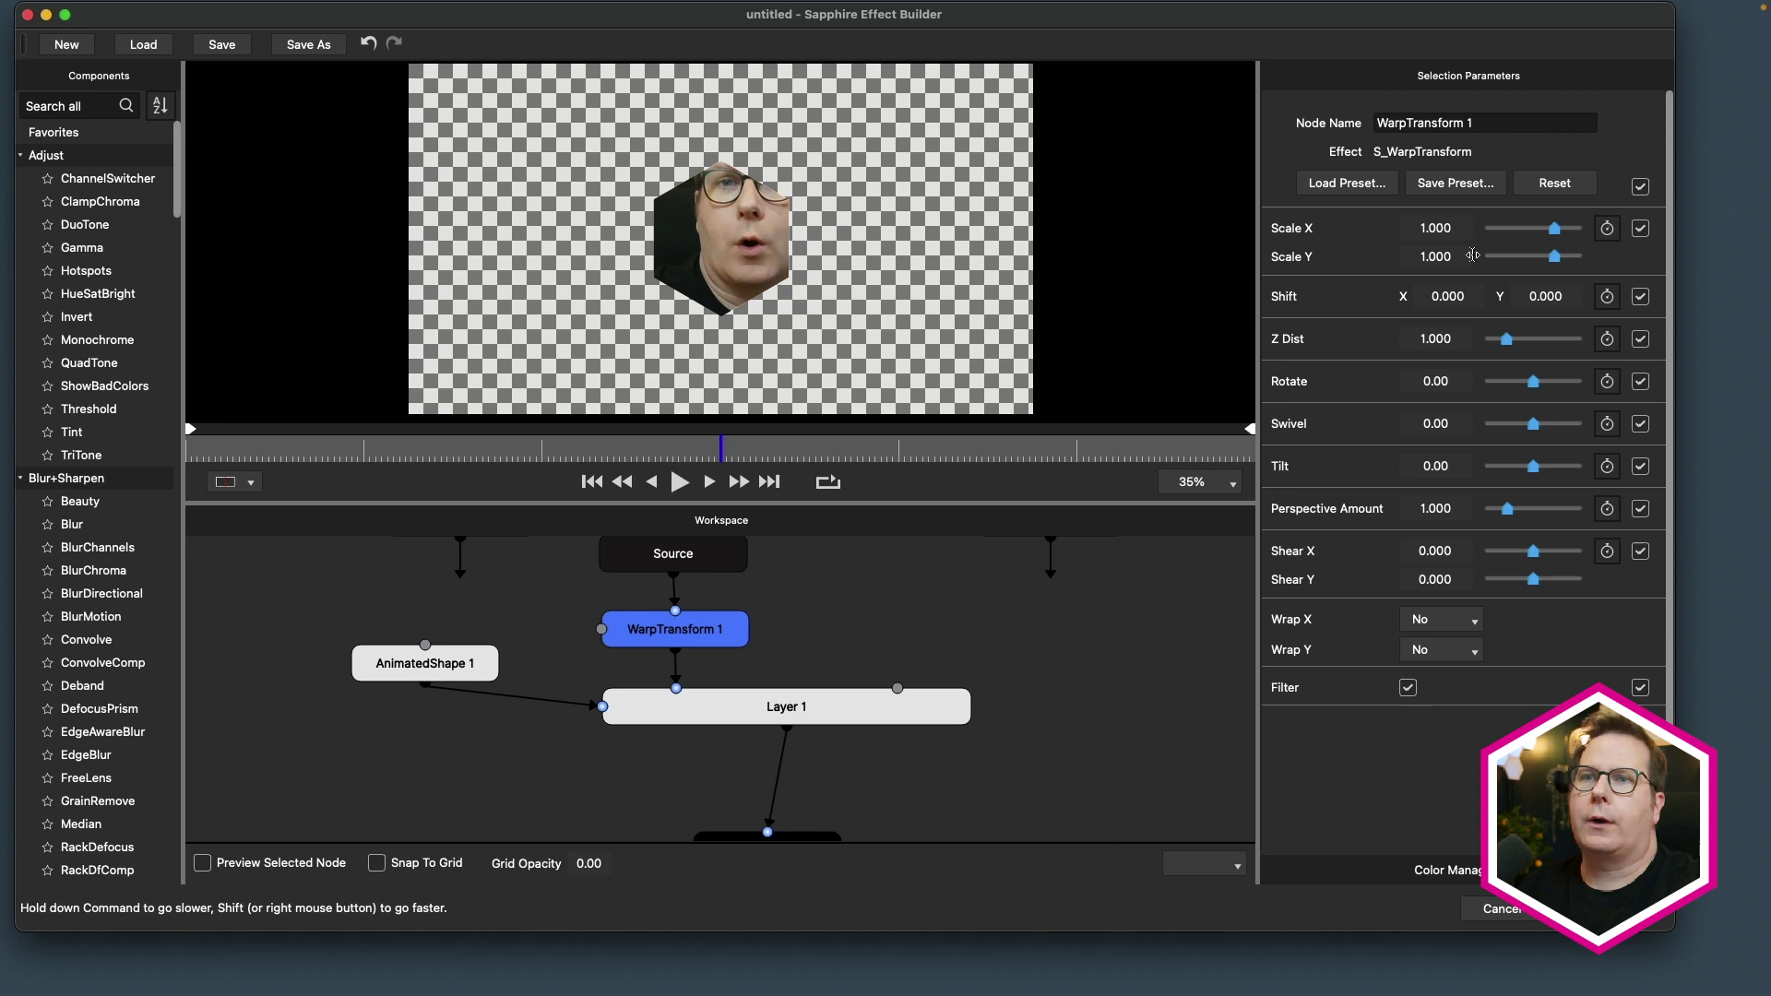
- Set WarpTransform 1 Z Dist to about 2.03 and Shift X -0.040, then select the hexagon nodes
drag(1557, 229, 1541, 230)
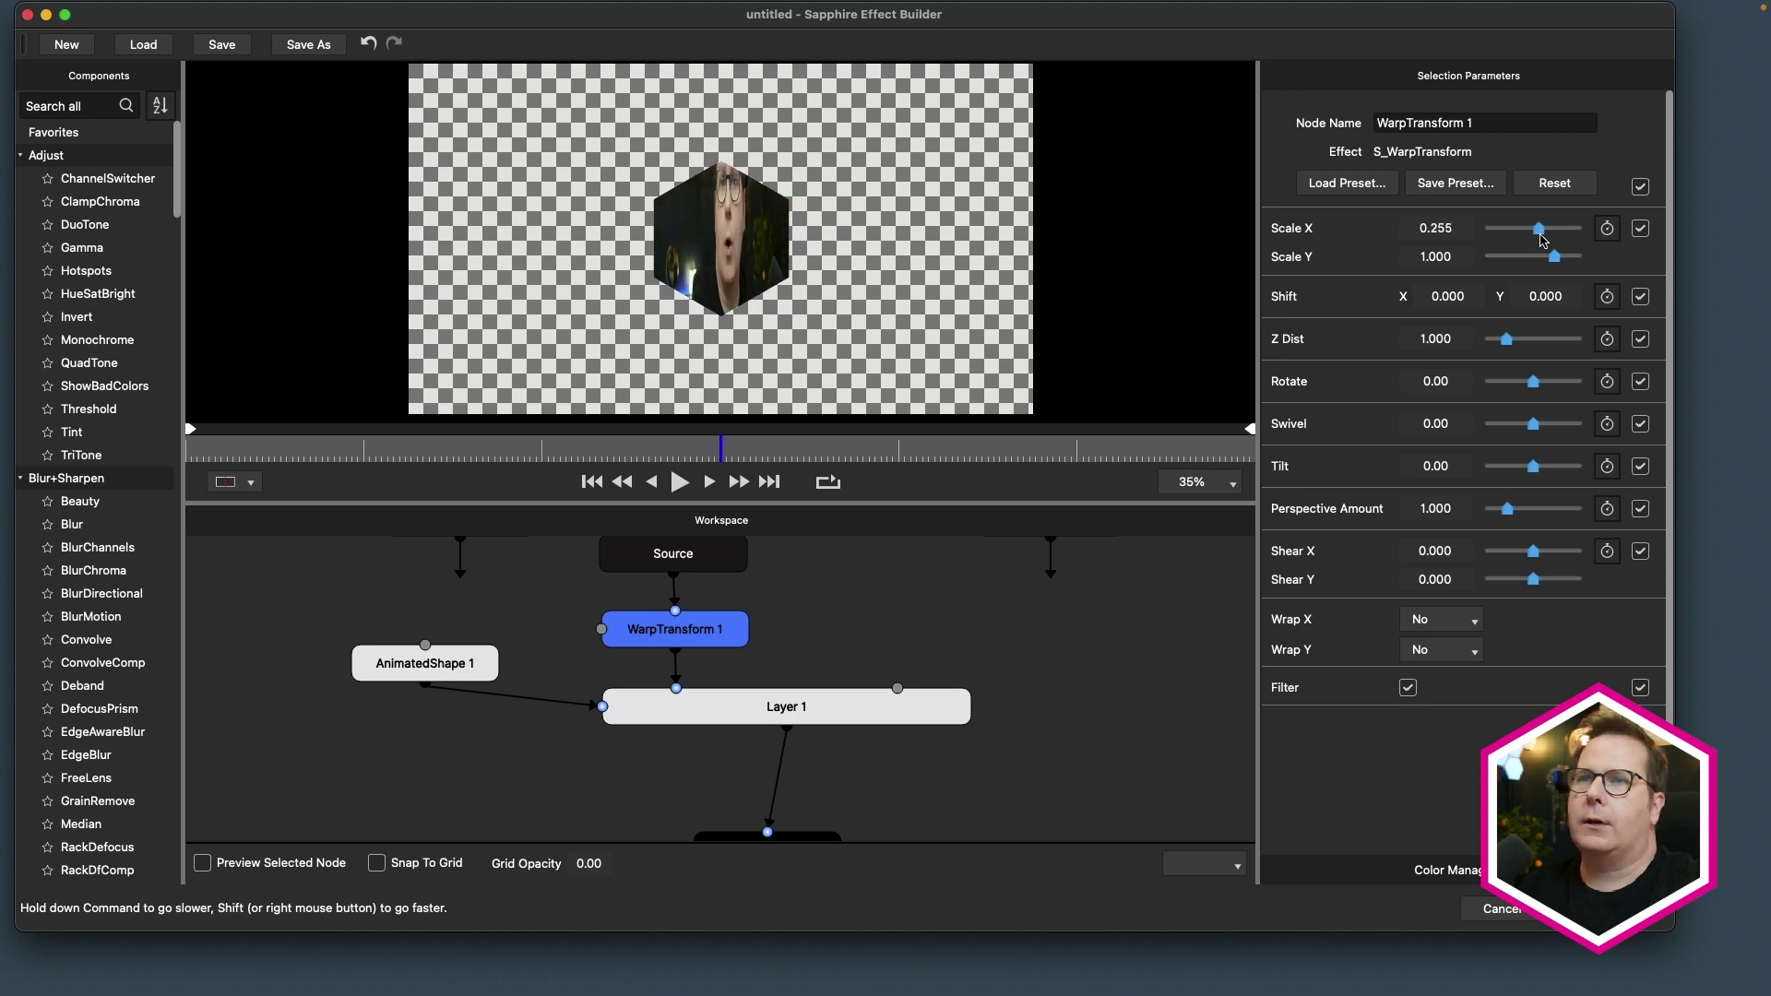
key(super+z)
drag(1505, 340, 1533, 341)
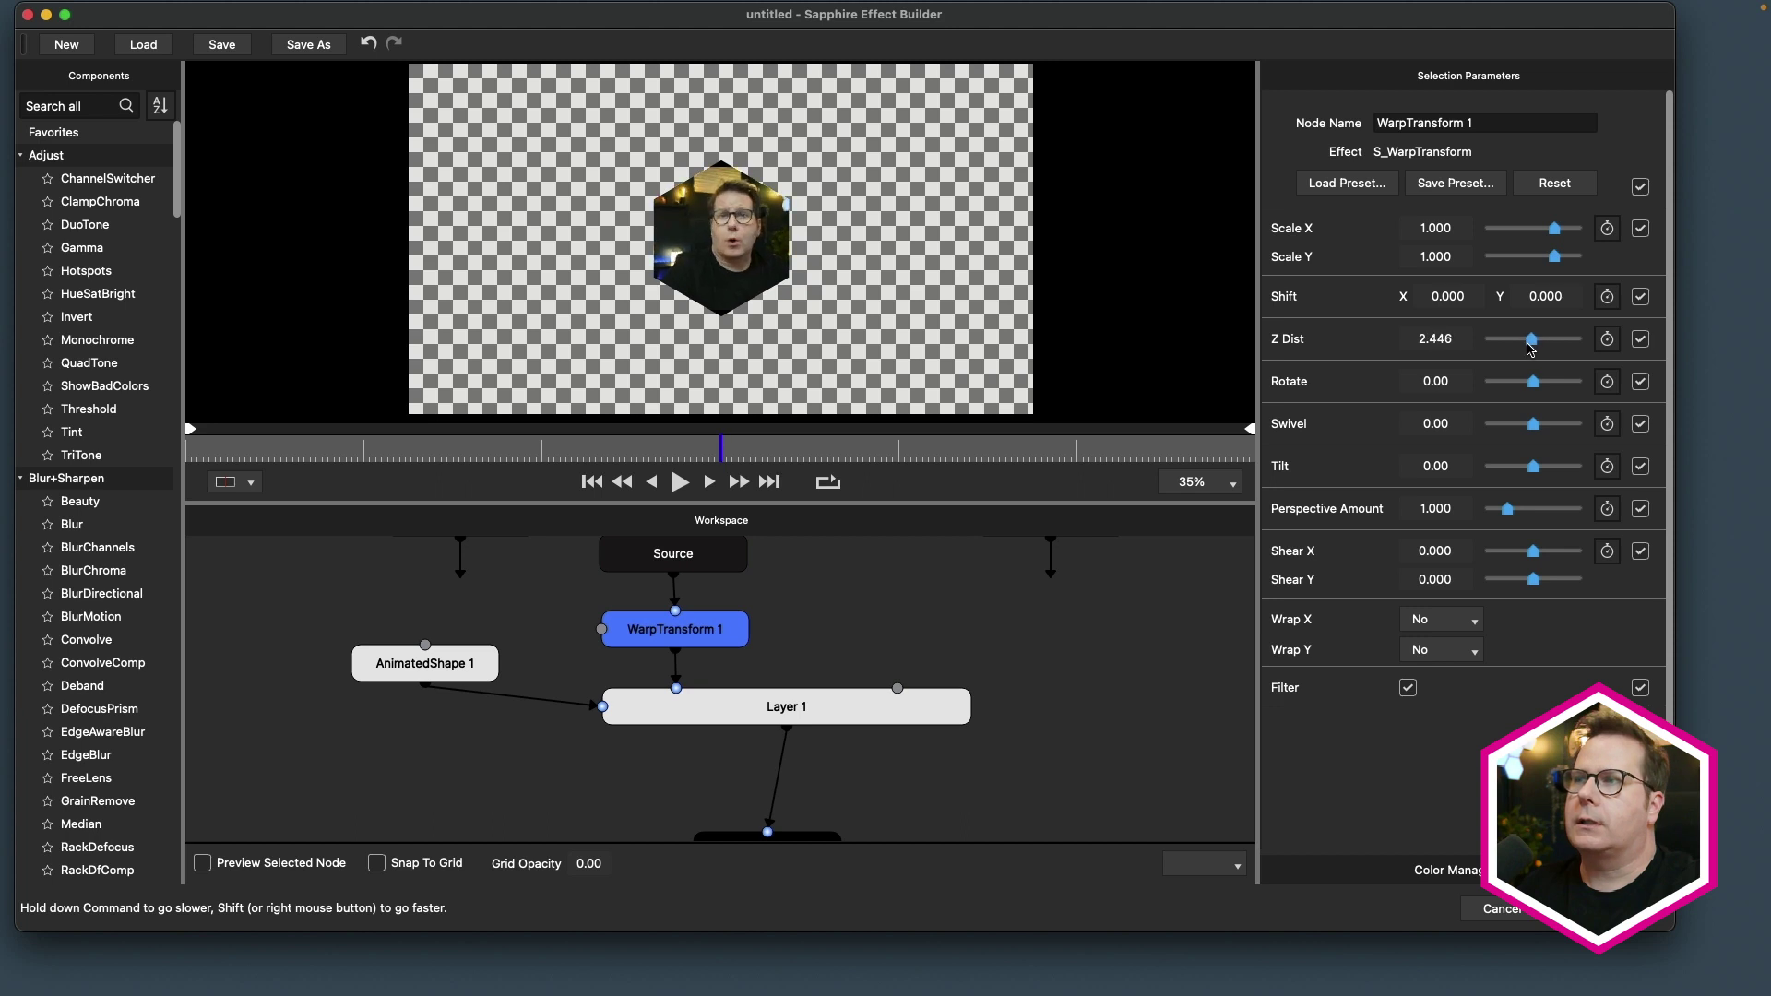
drag(1533, 347, 1528, 353)
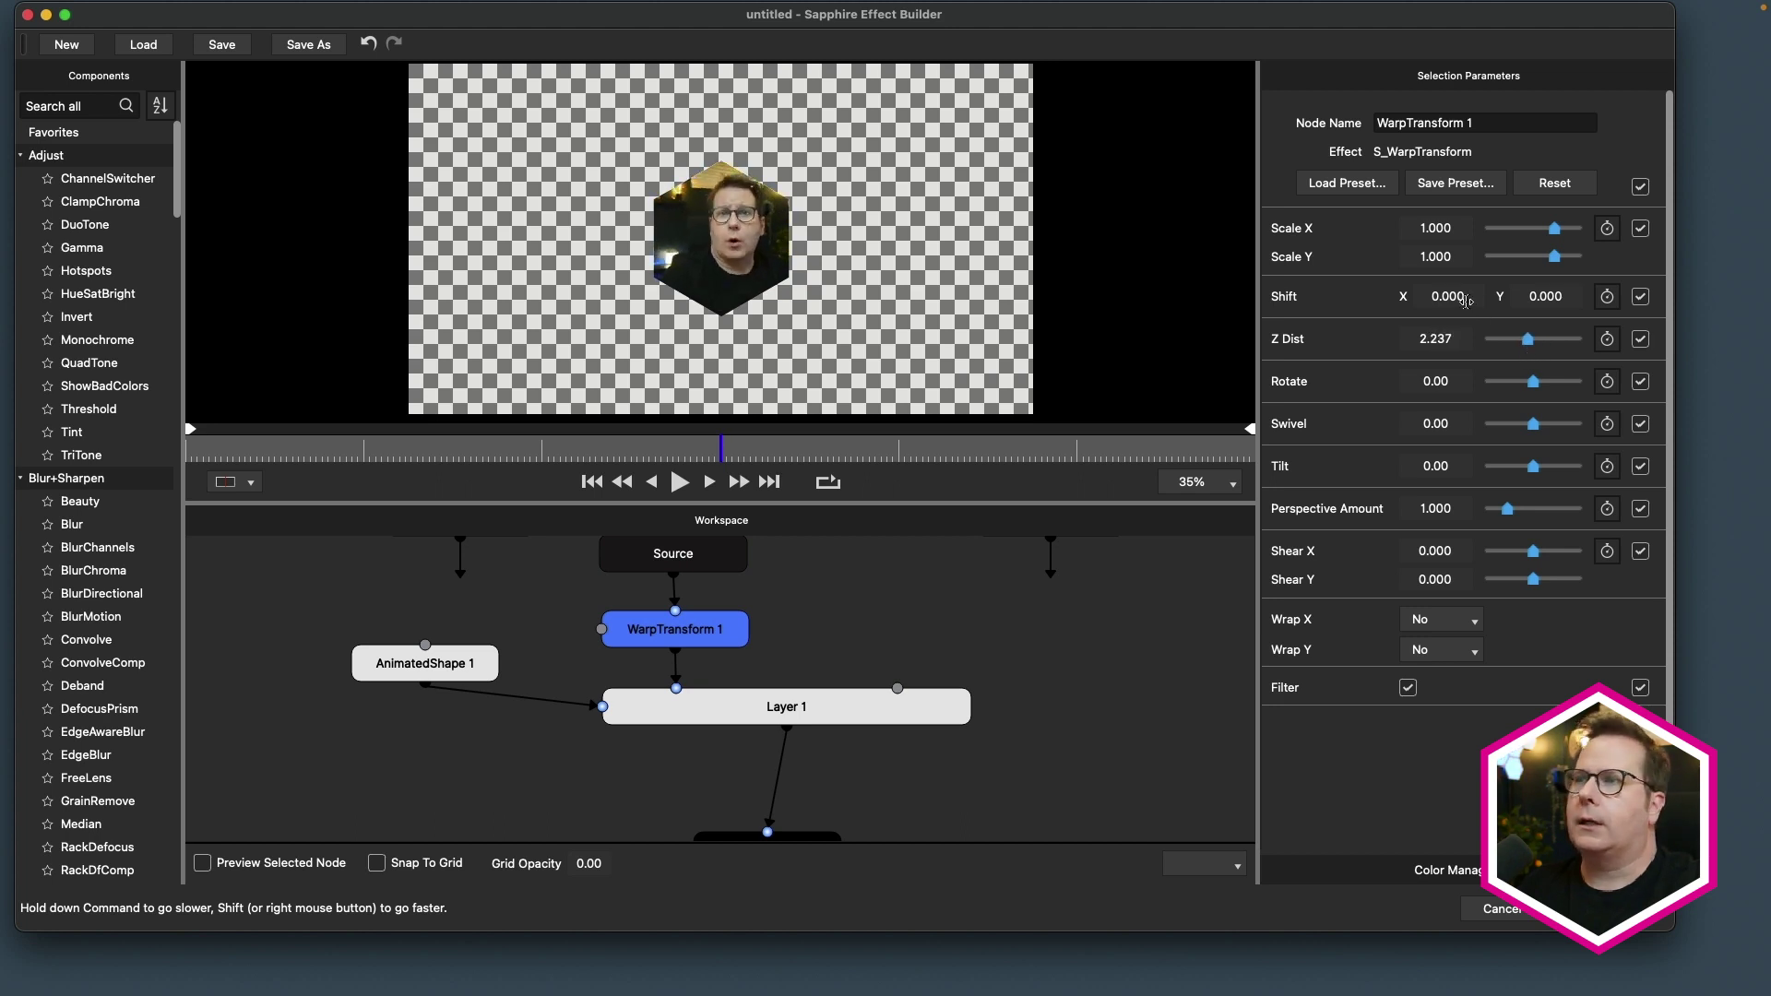
drag(1467, 301, 1520, 338)
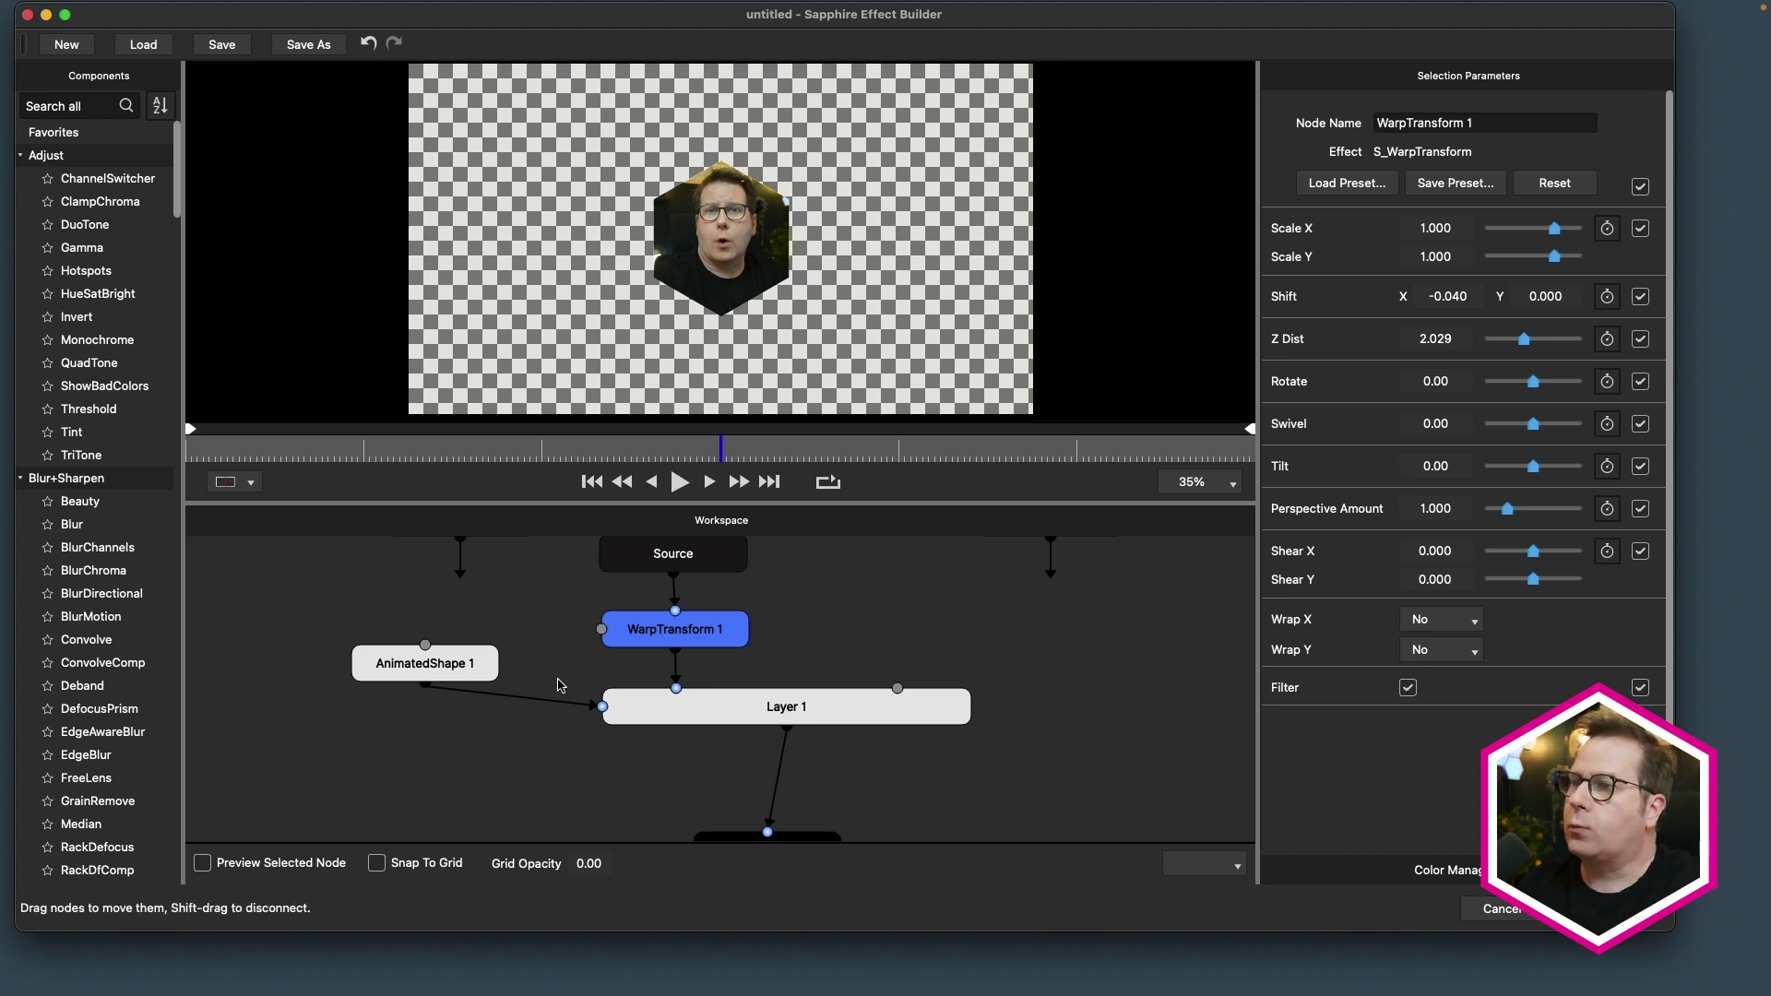
drag(323, 681, 665, 738)
- Replace the hexagon nodes with a WipeStar after WarpTransform 1, Star In, Wipe Percent 0.862
key(Delete)
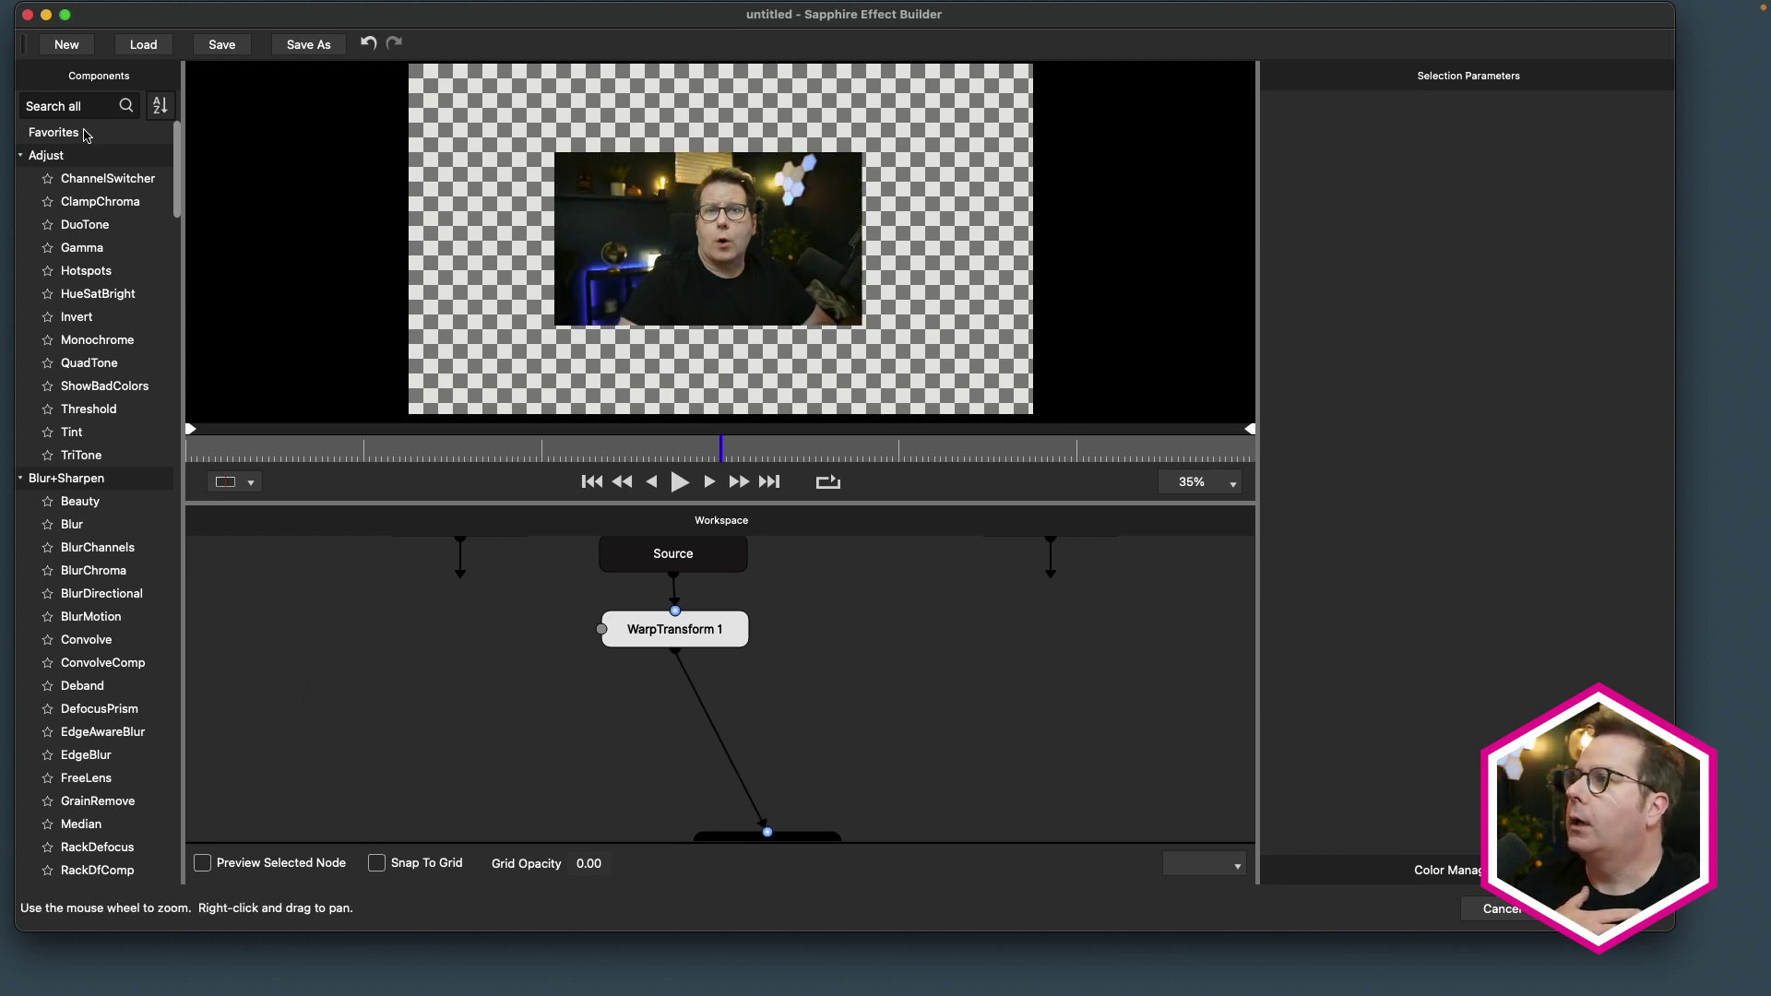
drag(176, 143, 181, 90)
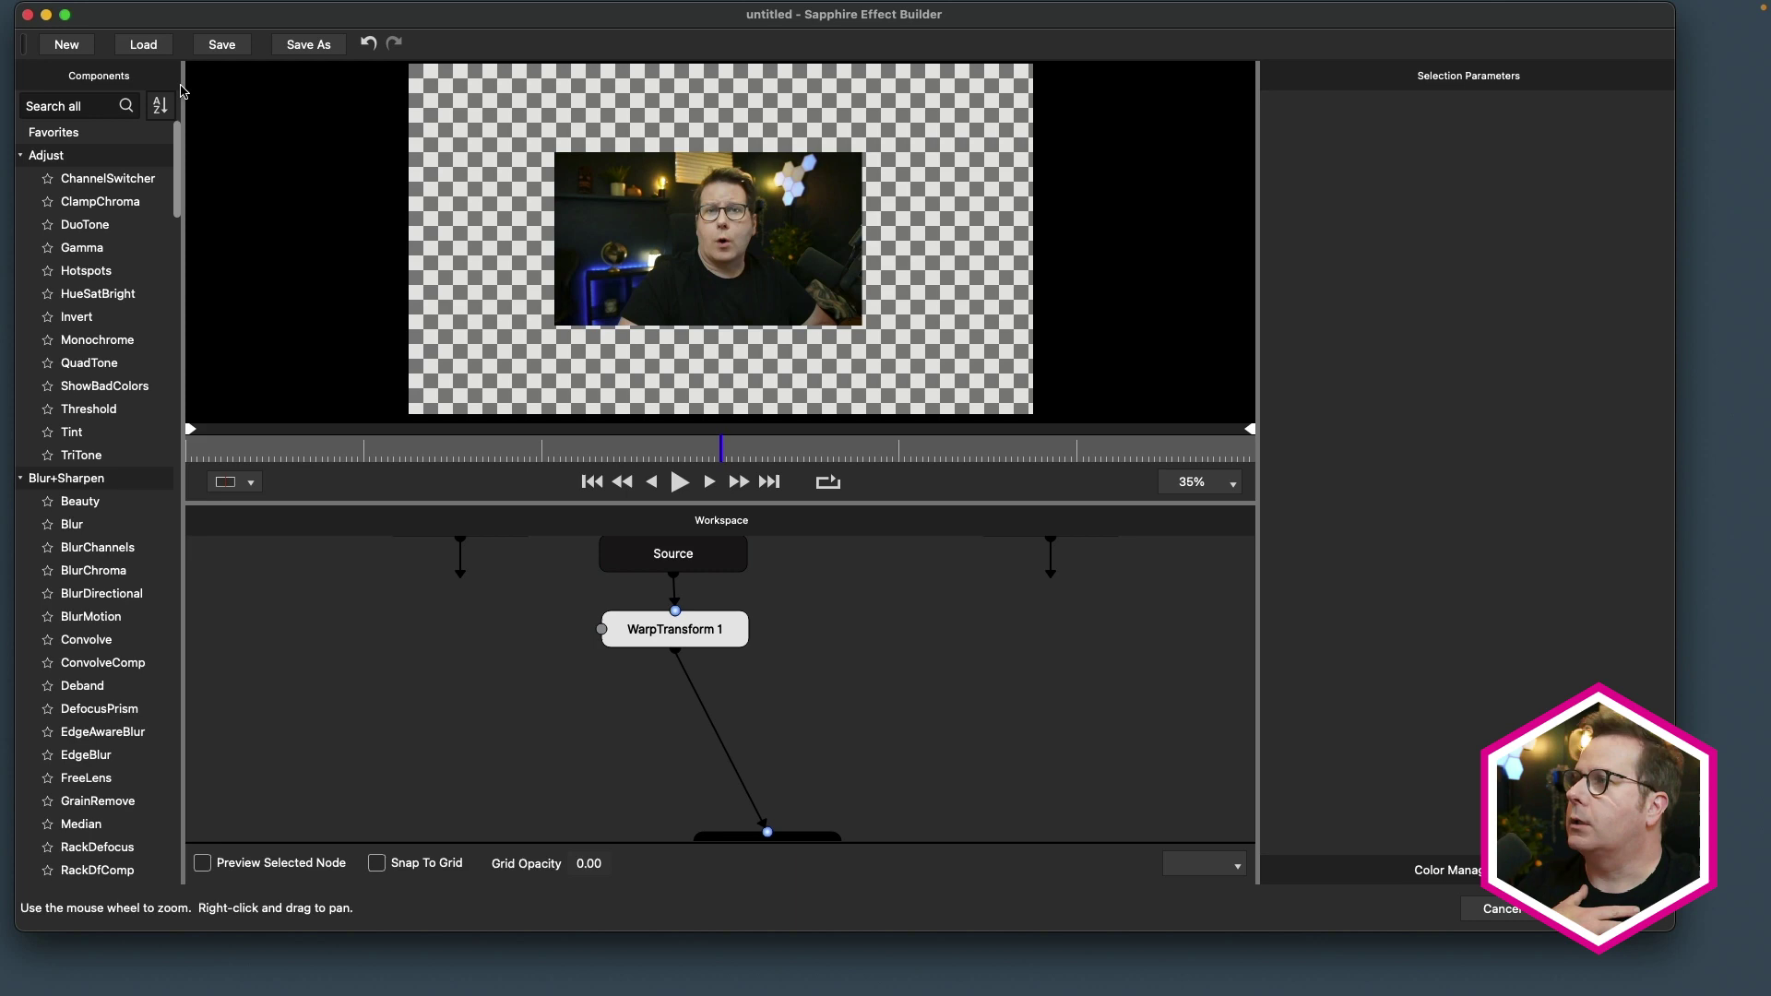
click(93, 109)
text(wipe)
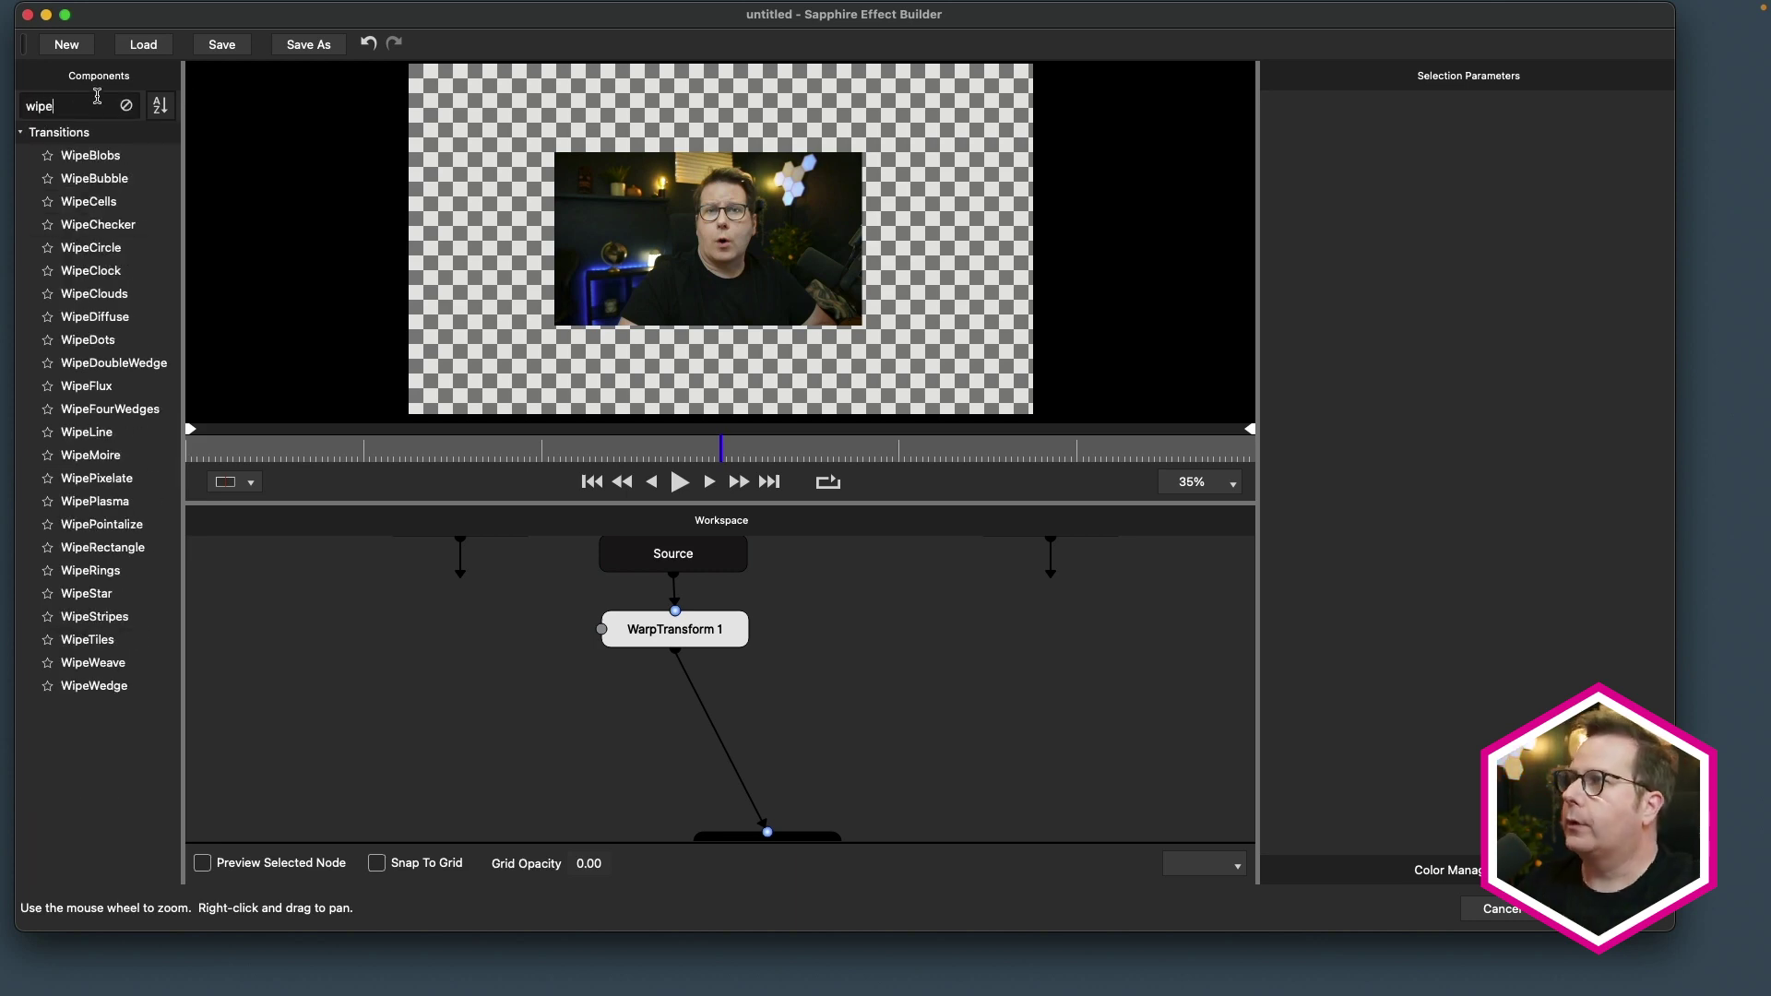
text(star)
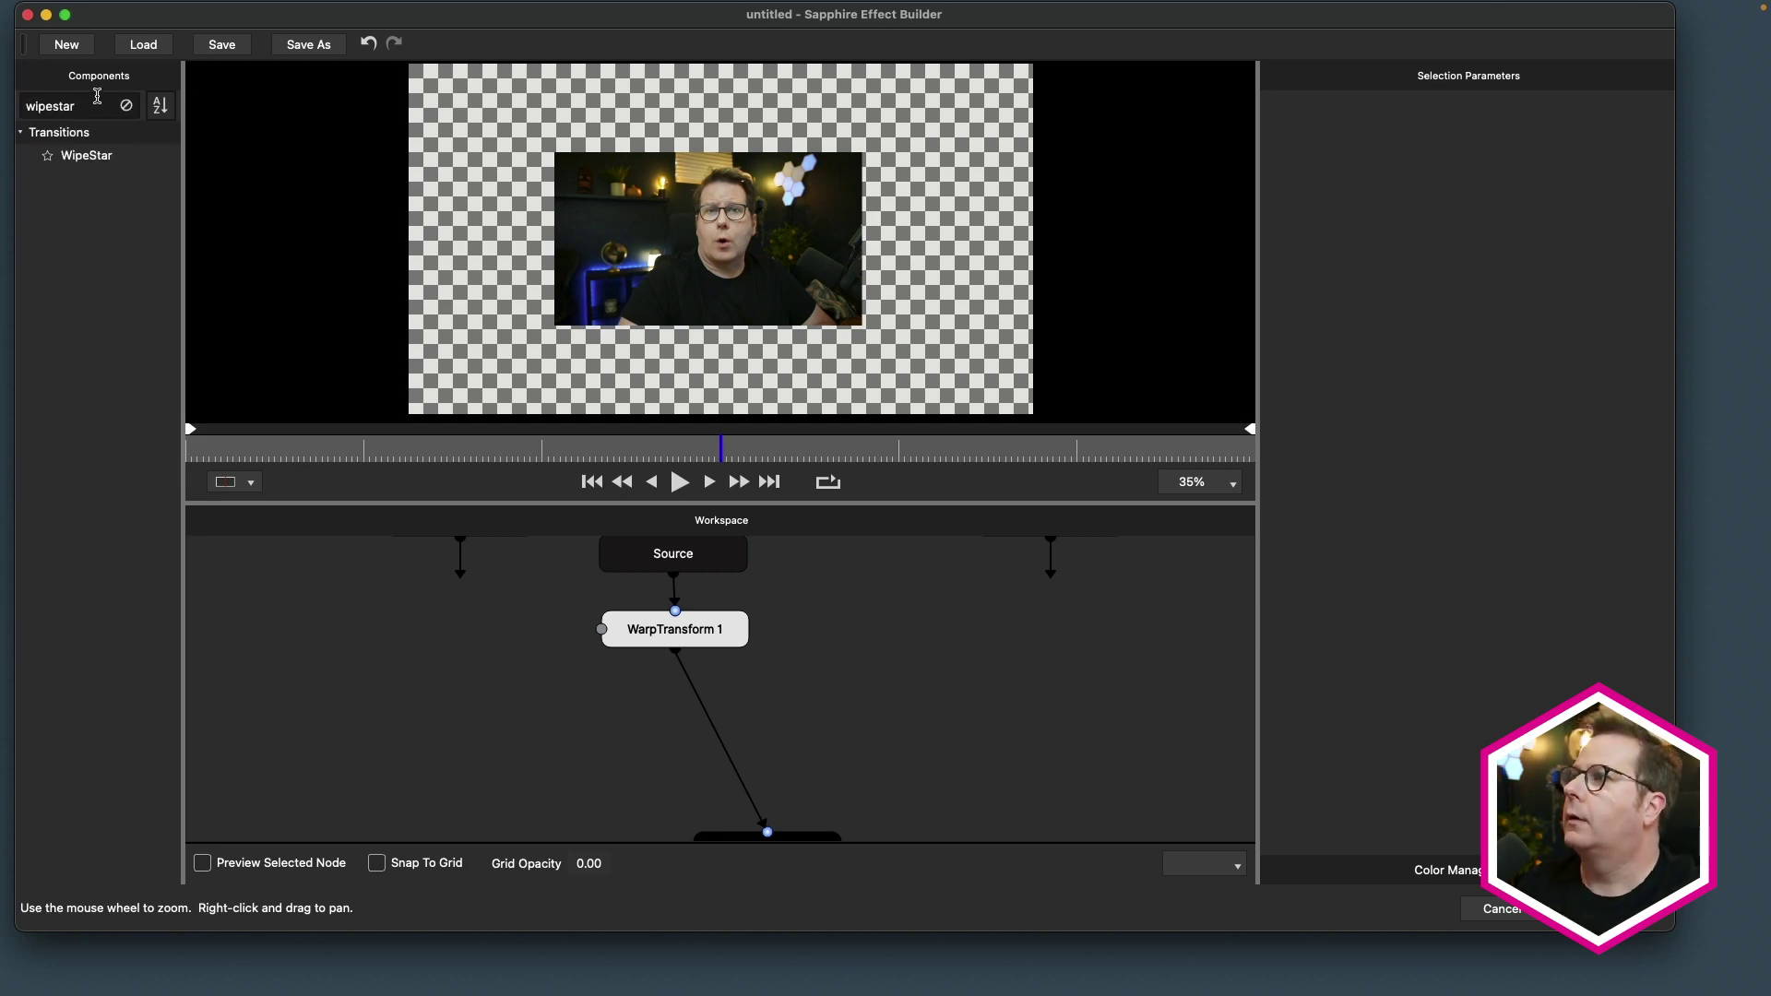
drag(85, 156, 715, 736)
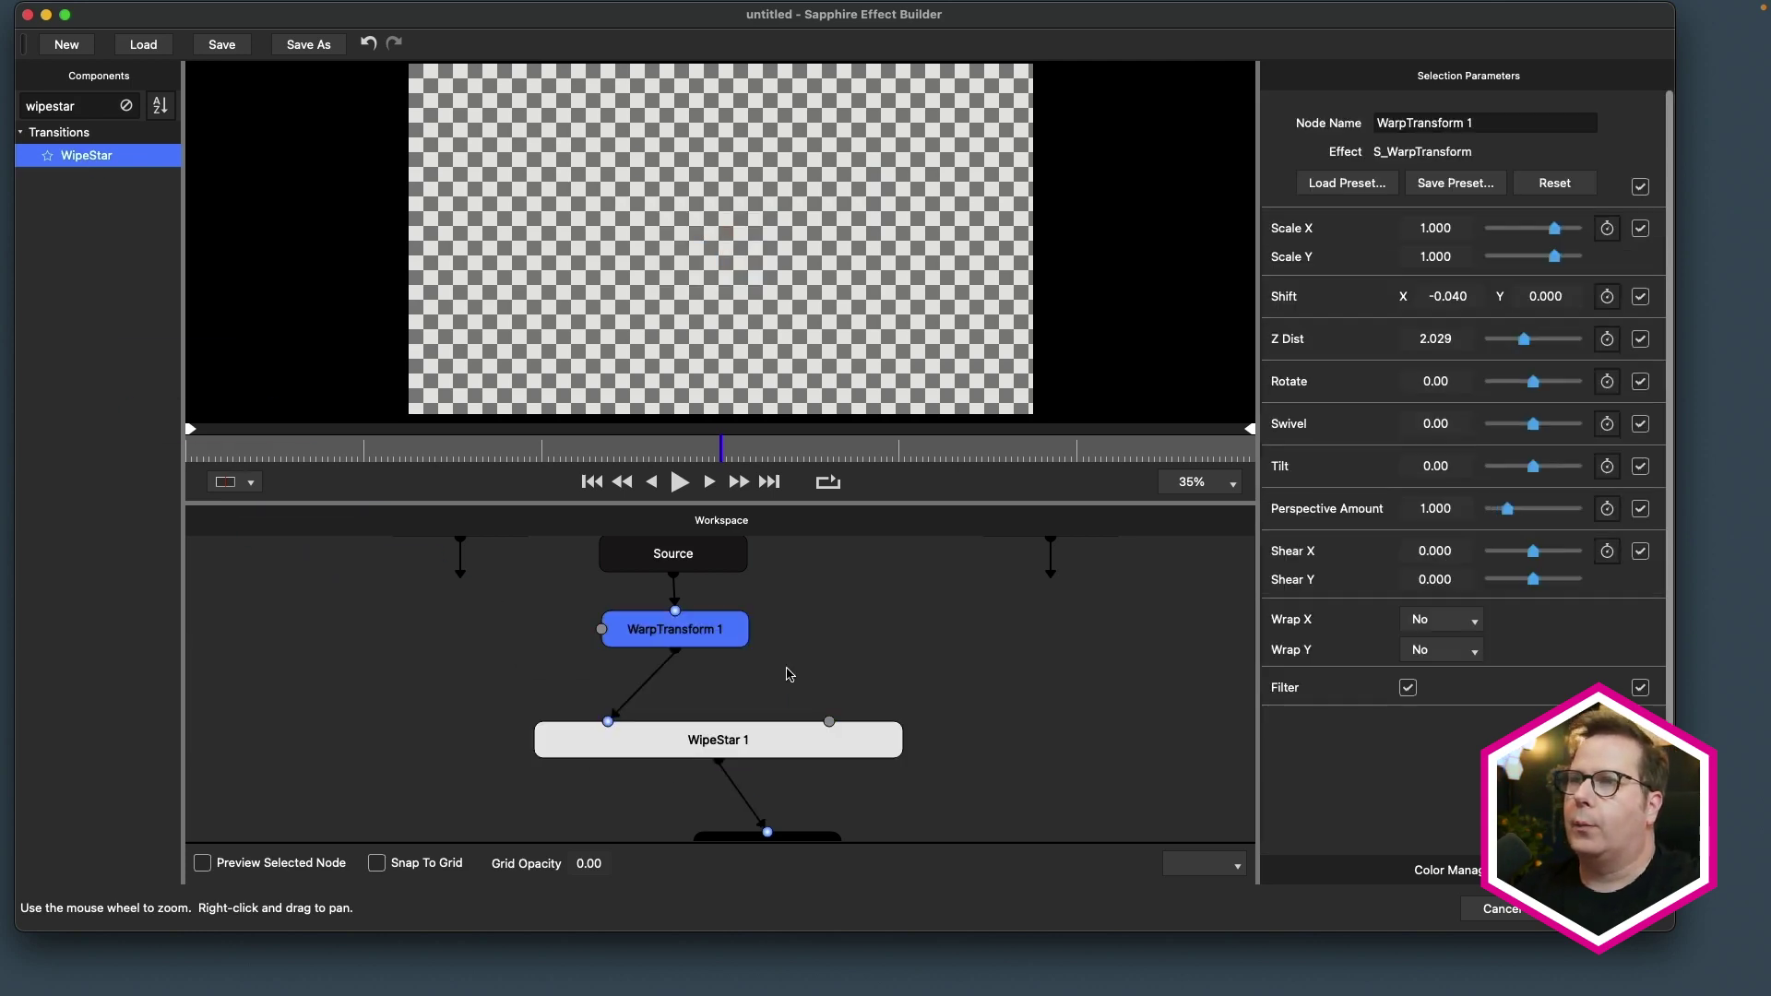
click(831, 728)
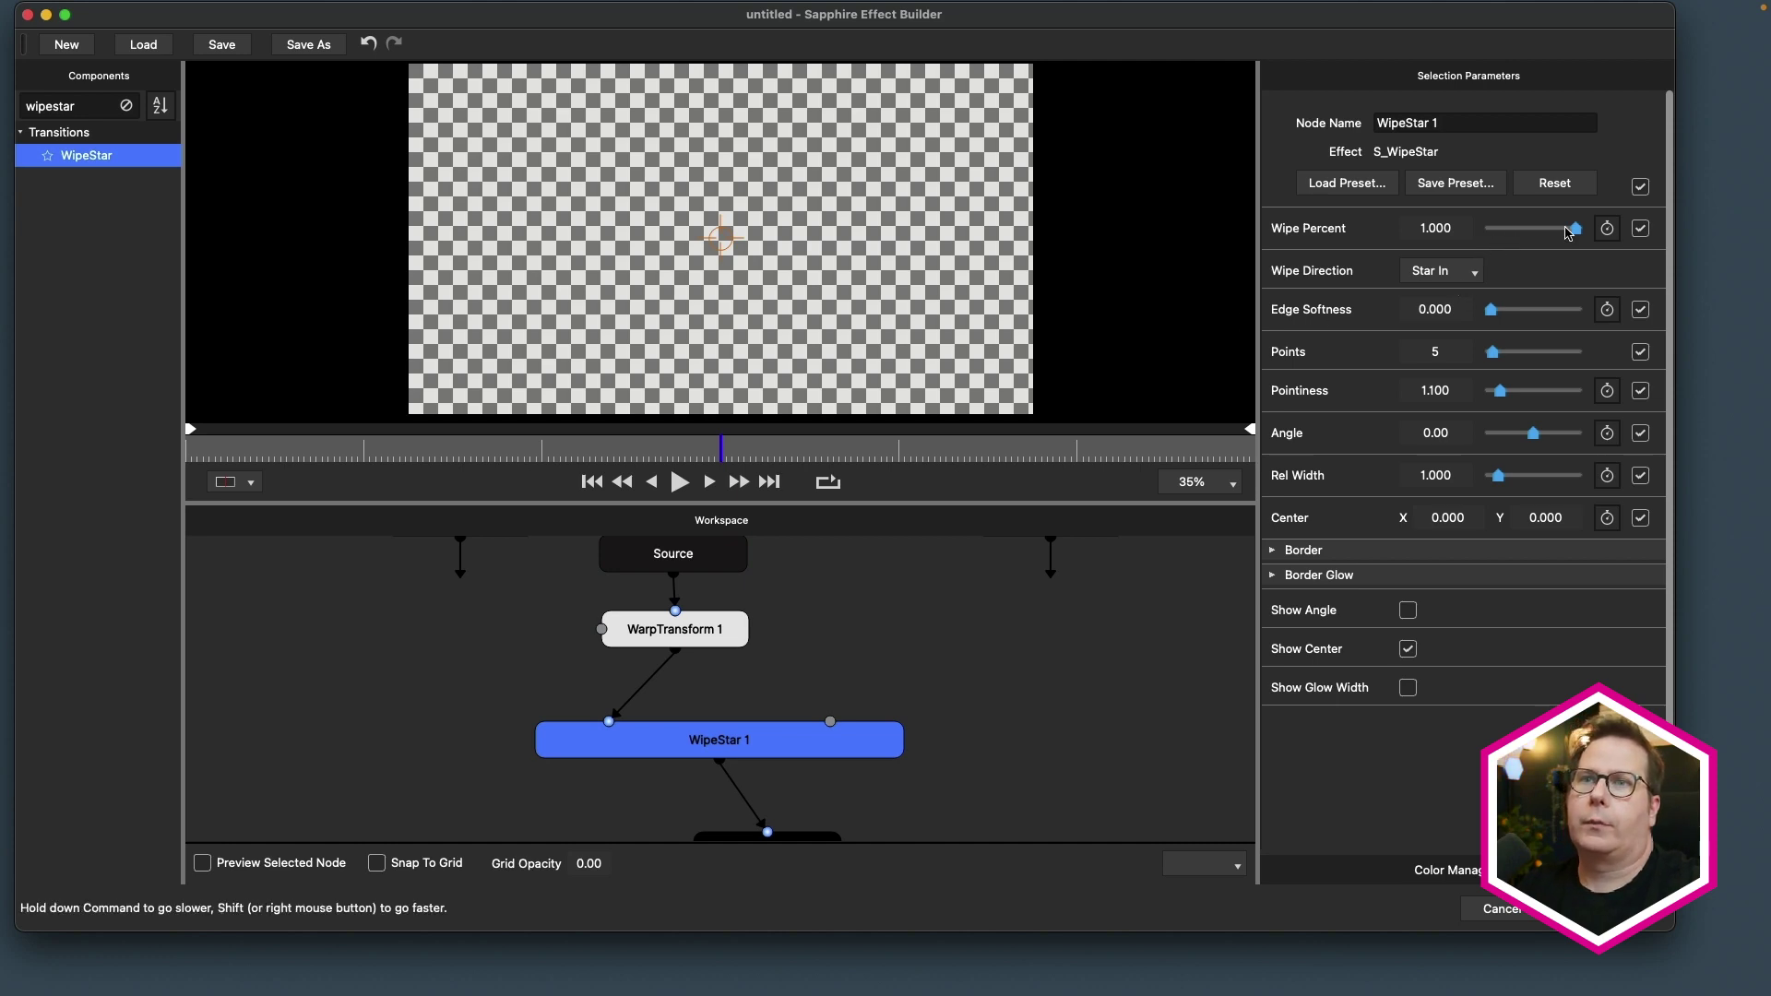
drag(1566, 233, 1565, 241)
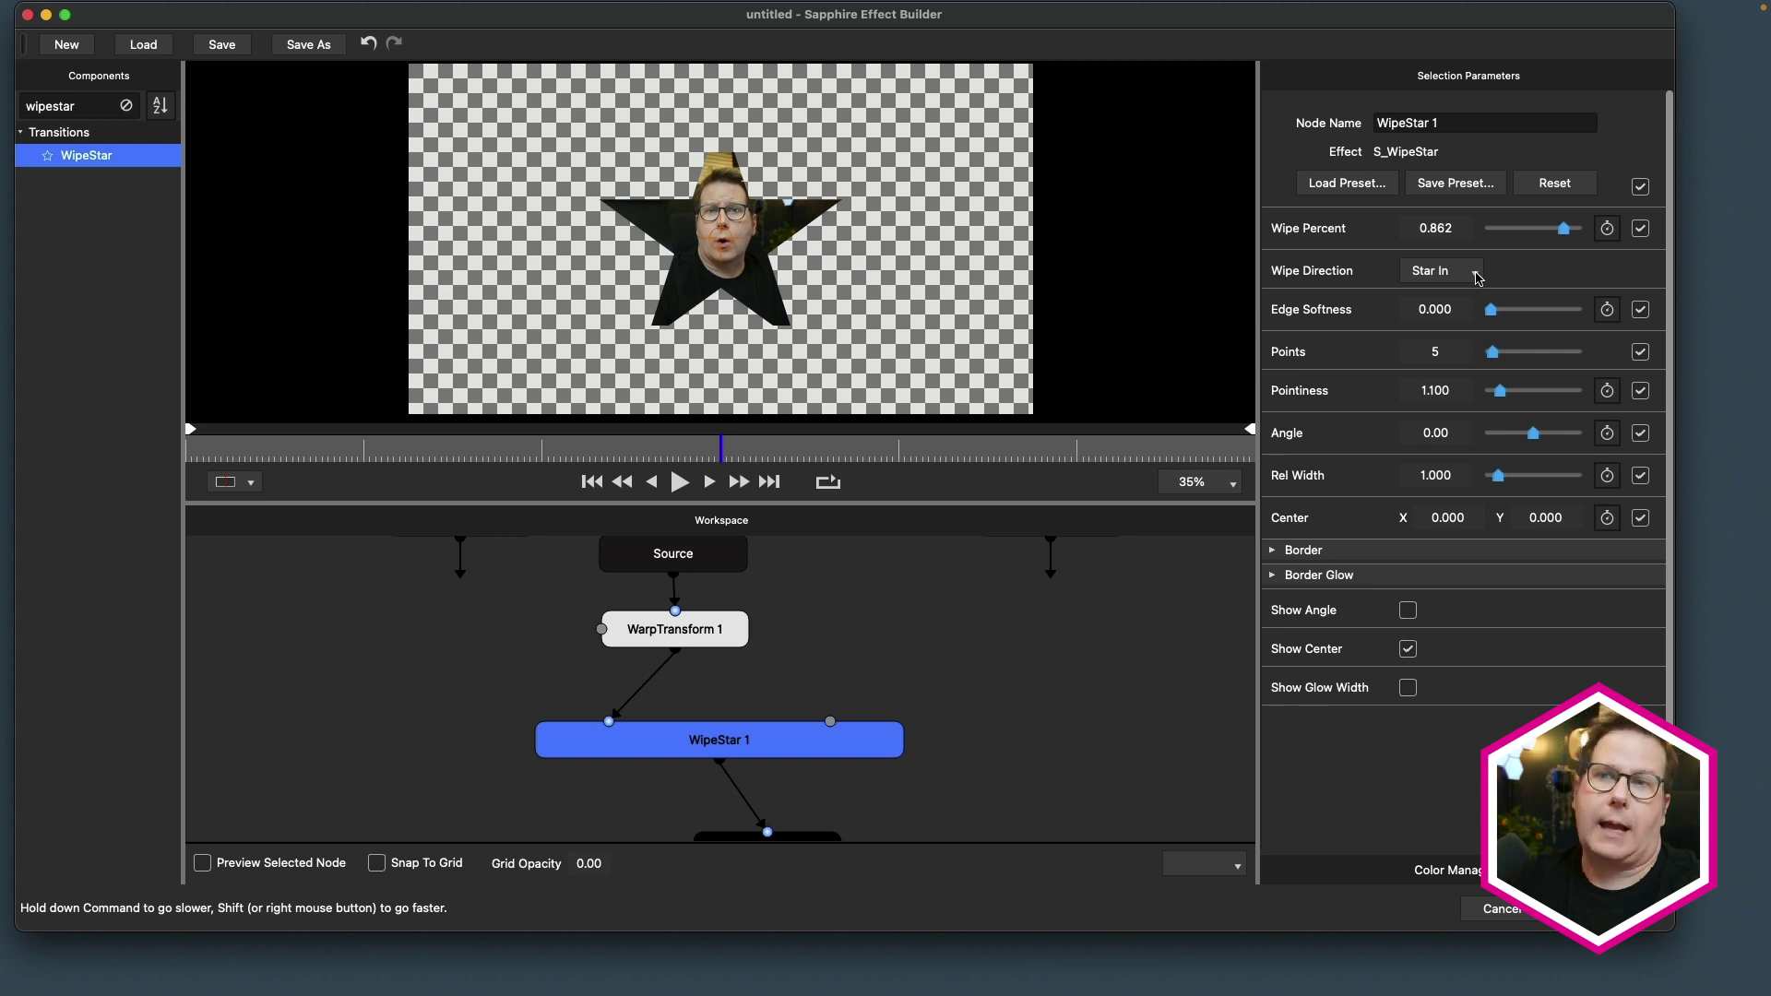
- Give WipeStar 1 six points with Pointiness 0 to form a hexagon
click(1452, 354)
text(6)
key(Return)
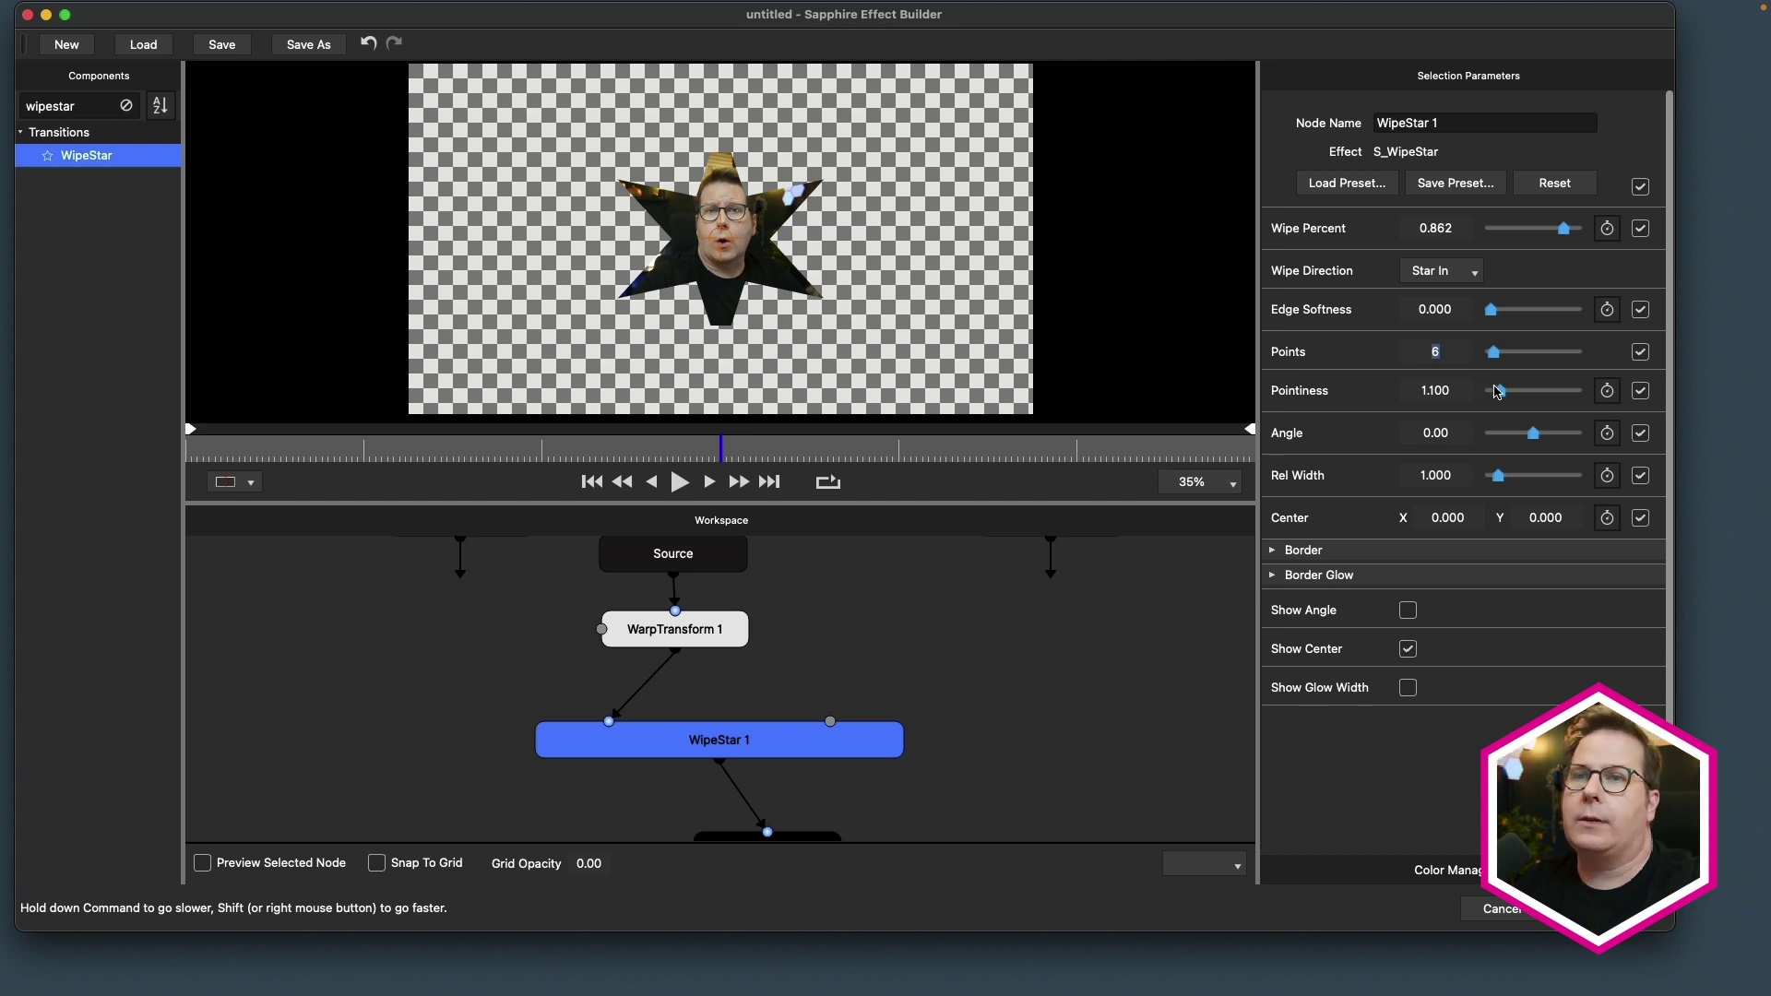
drag(1498, 392, 1491, 395)
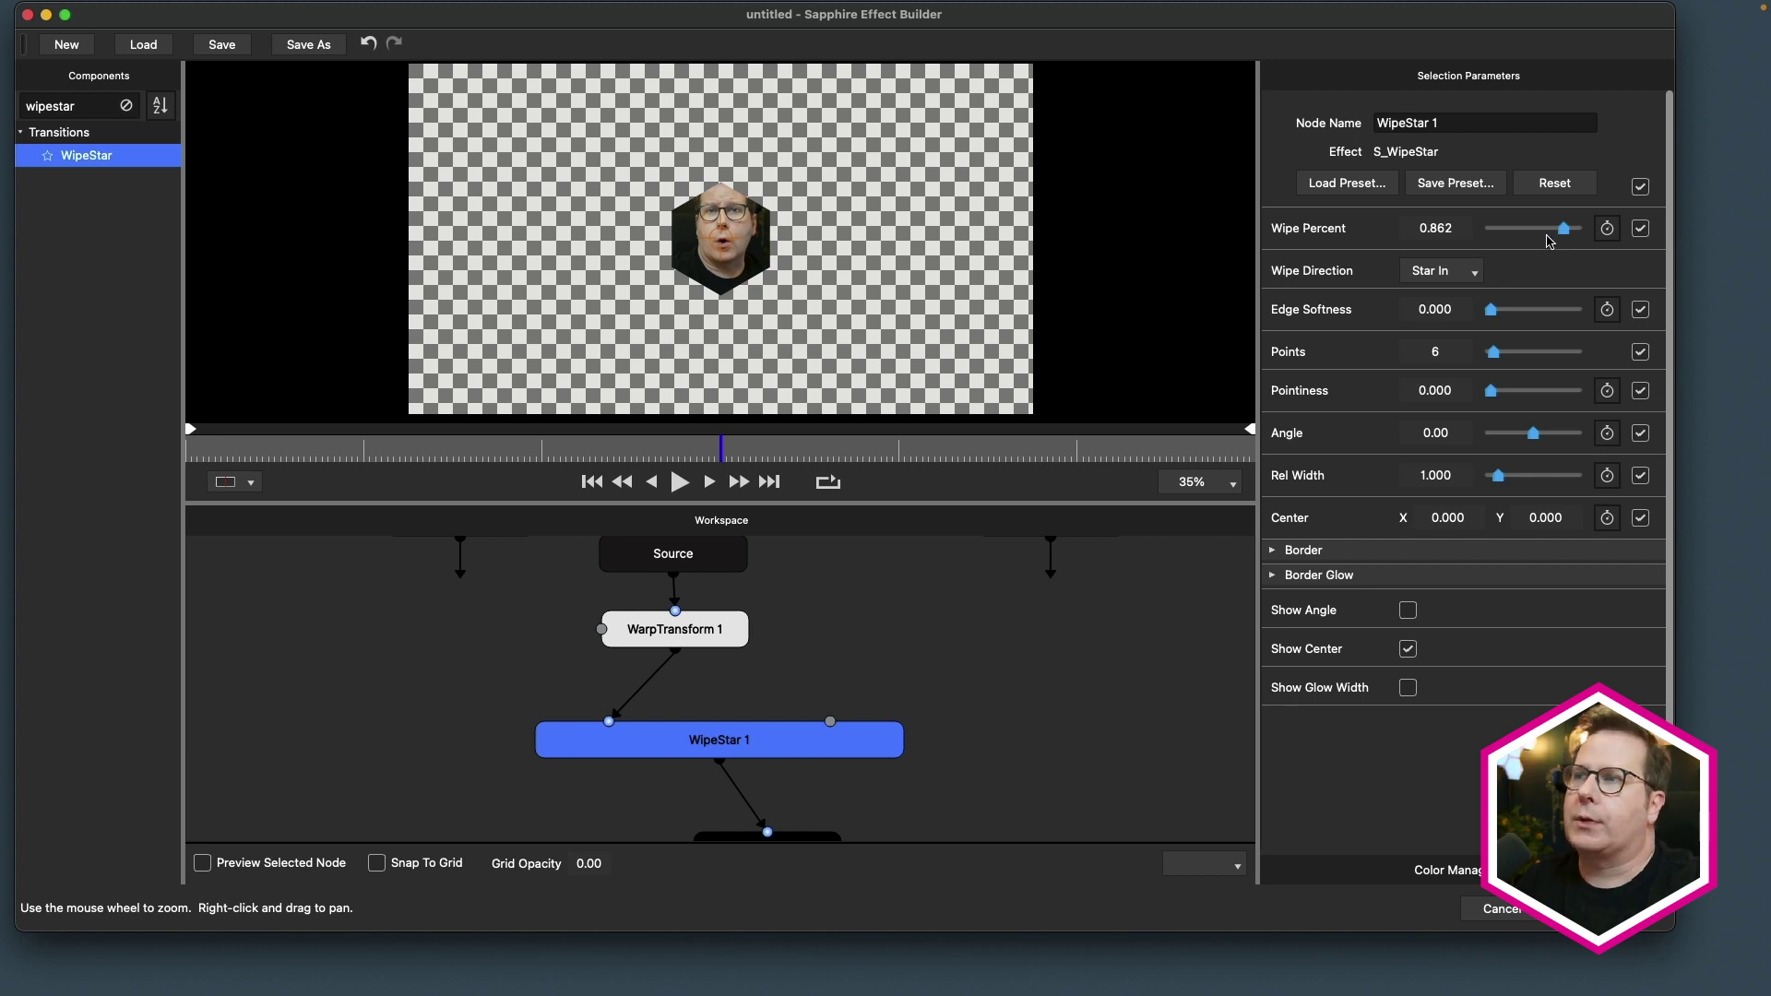
- Enlarge the hexagon cut-out around the face with Wipe Percent 0.800
drag(1563, 231, 1559, 238)
click(1461, 234)
key(BackSpace)
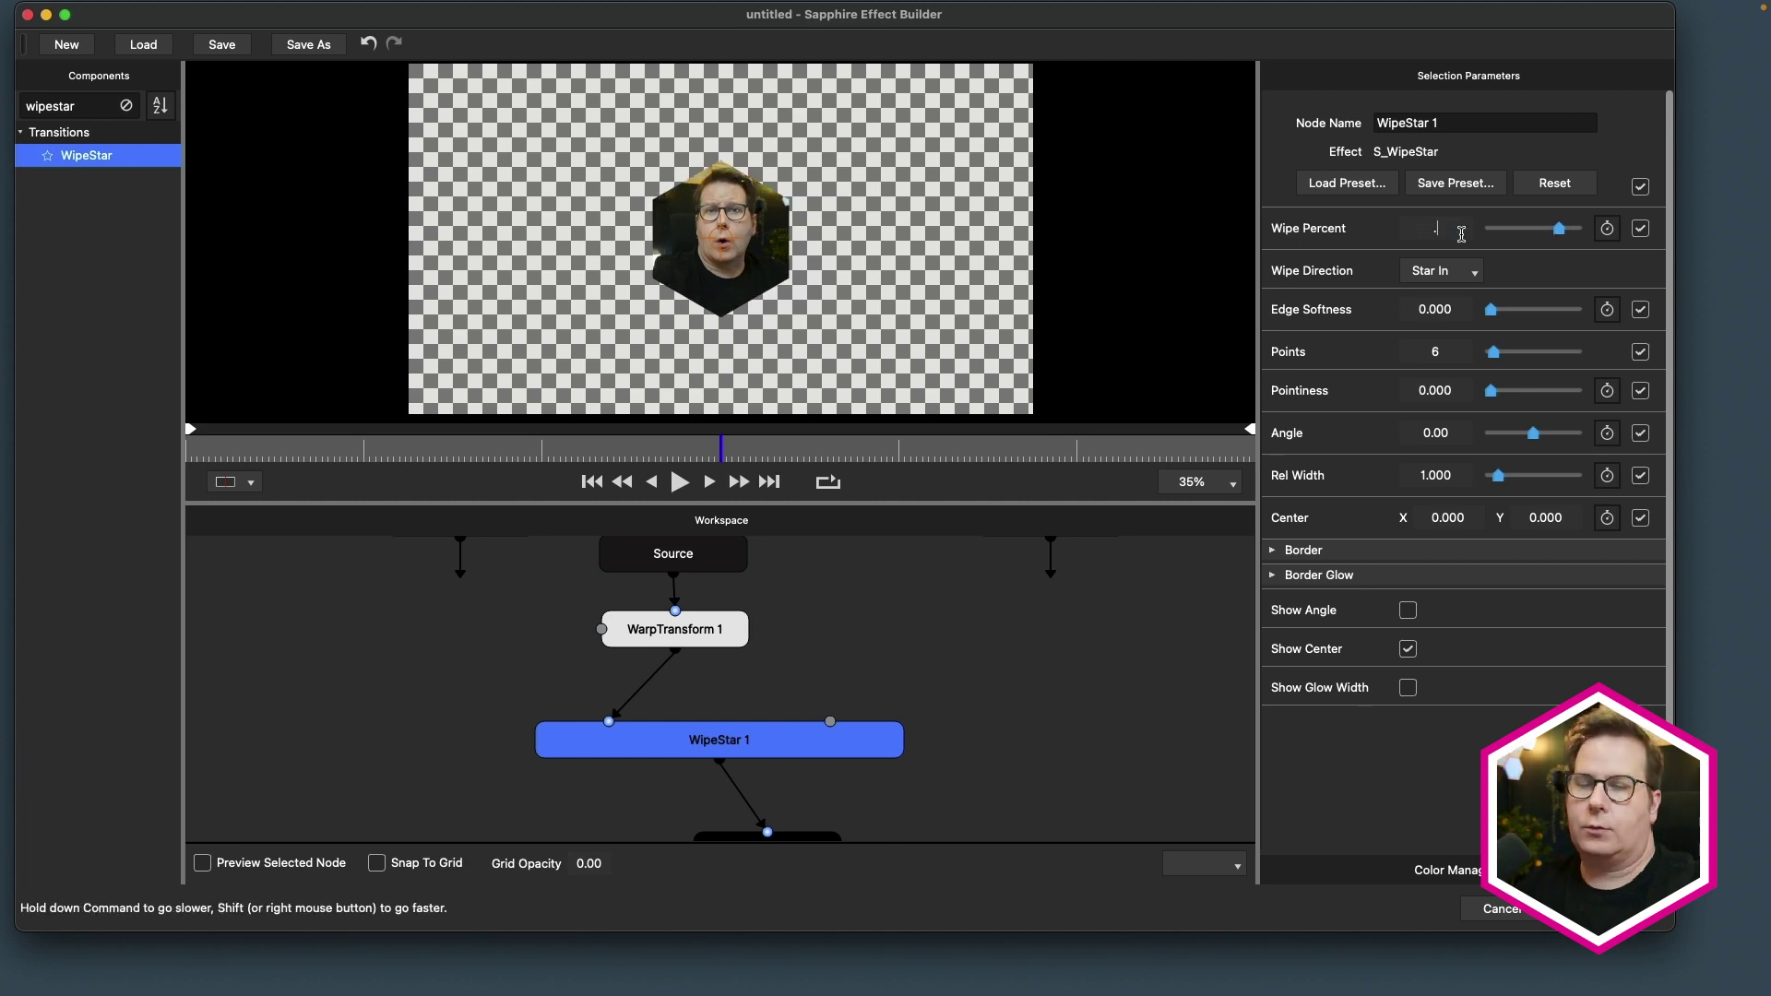
key(Return)
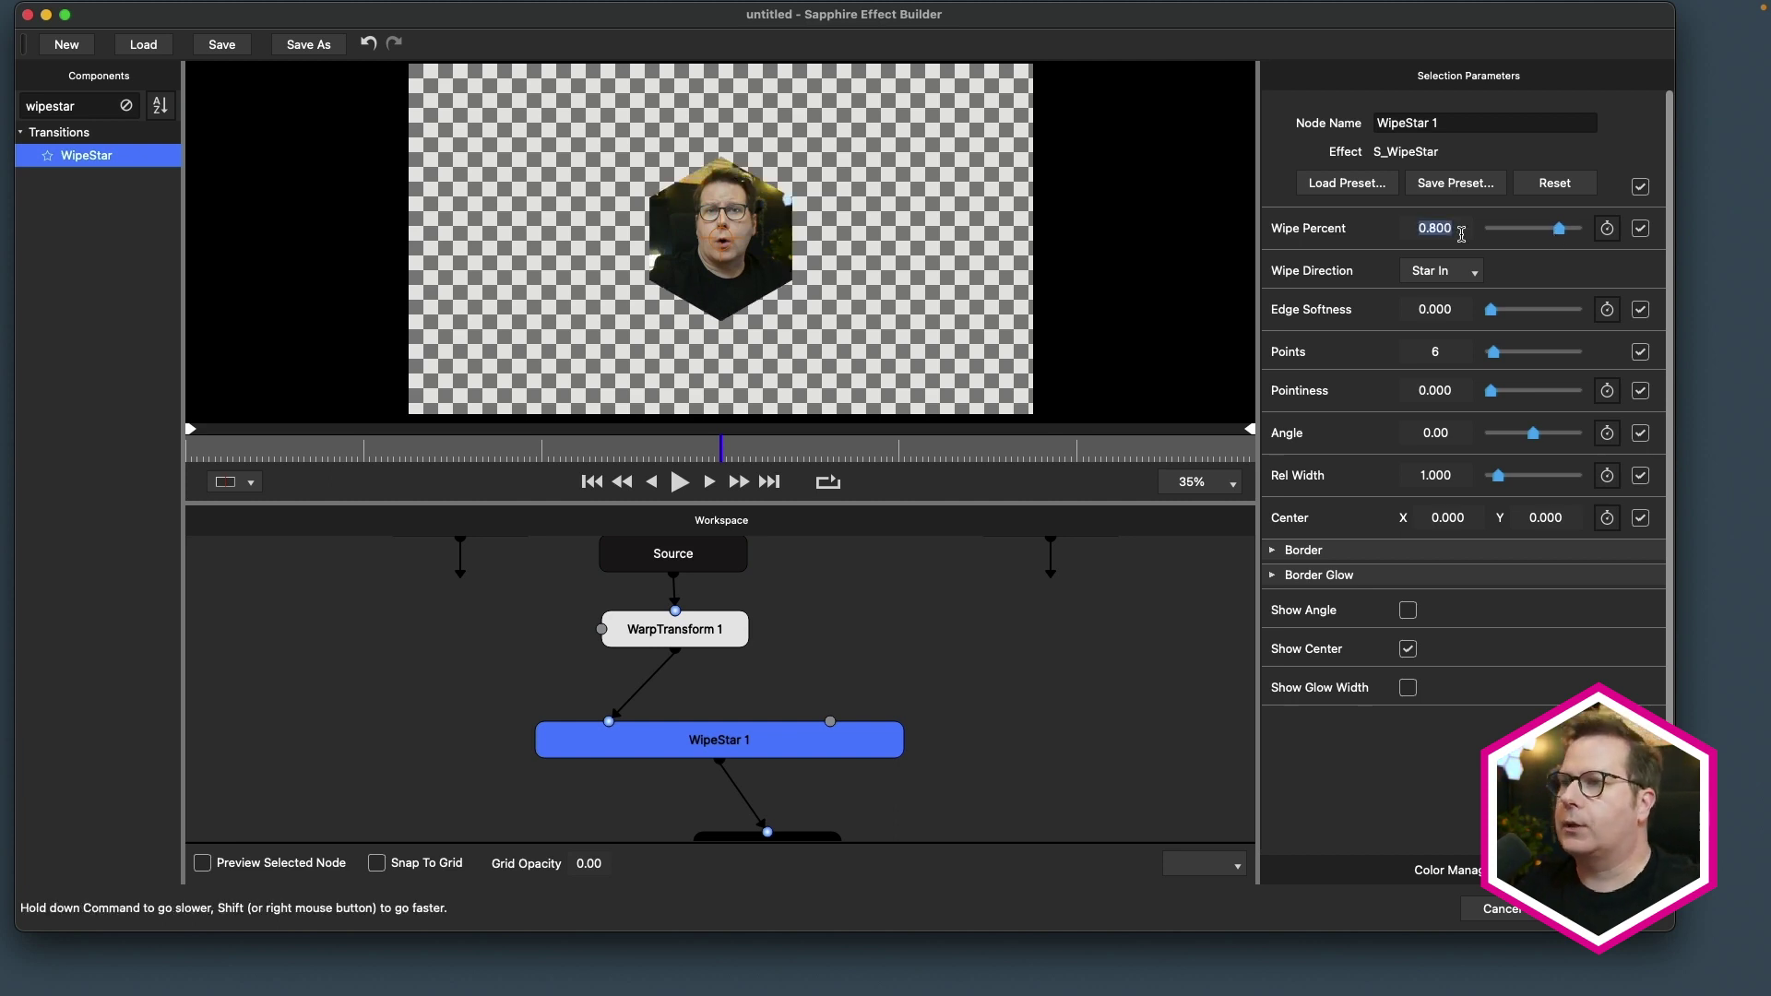
click(845, 753)
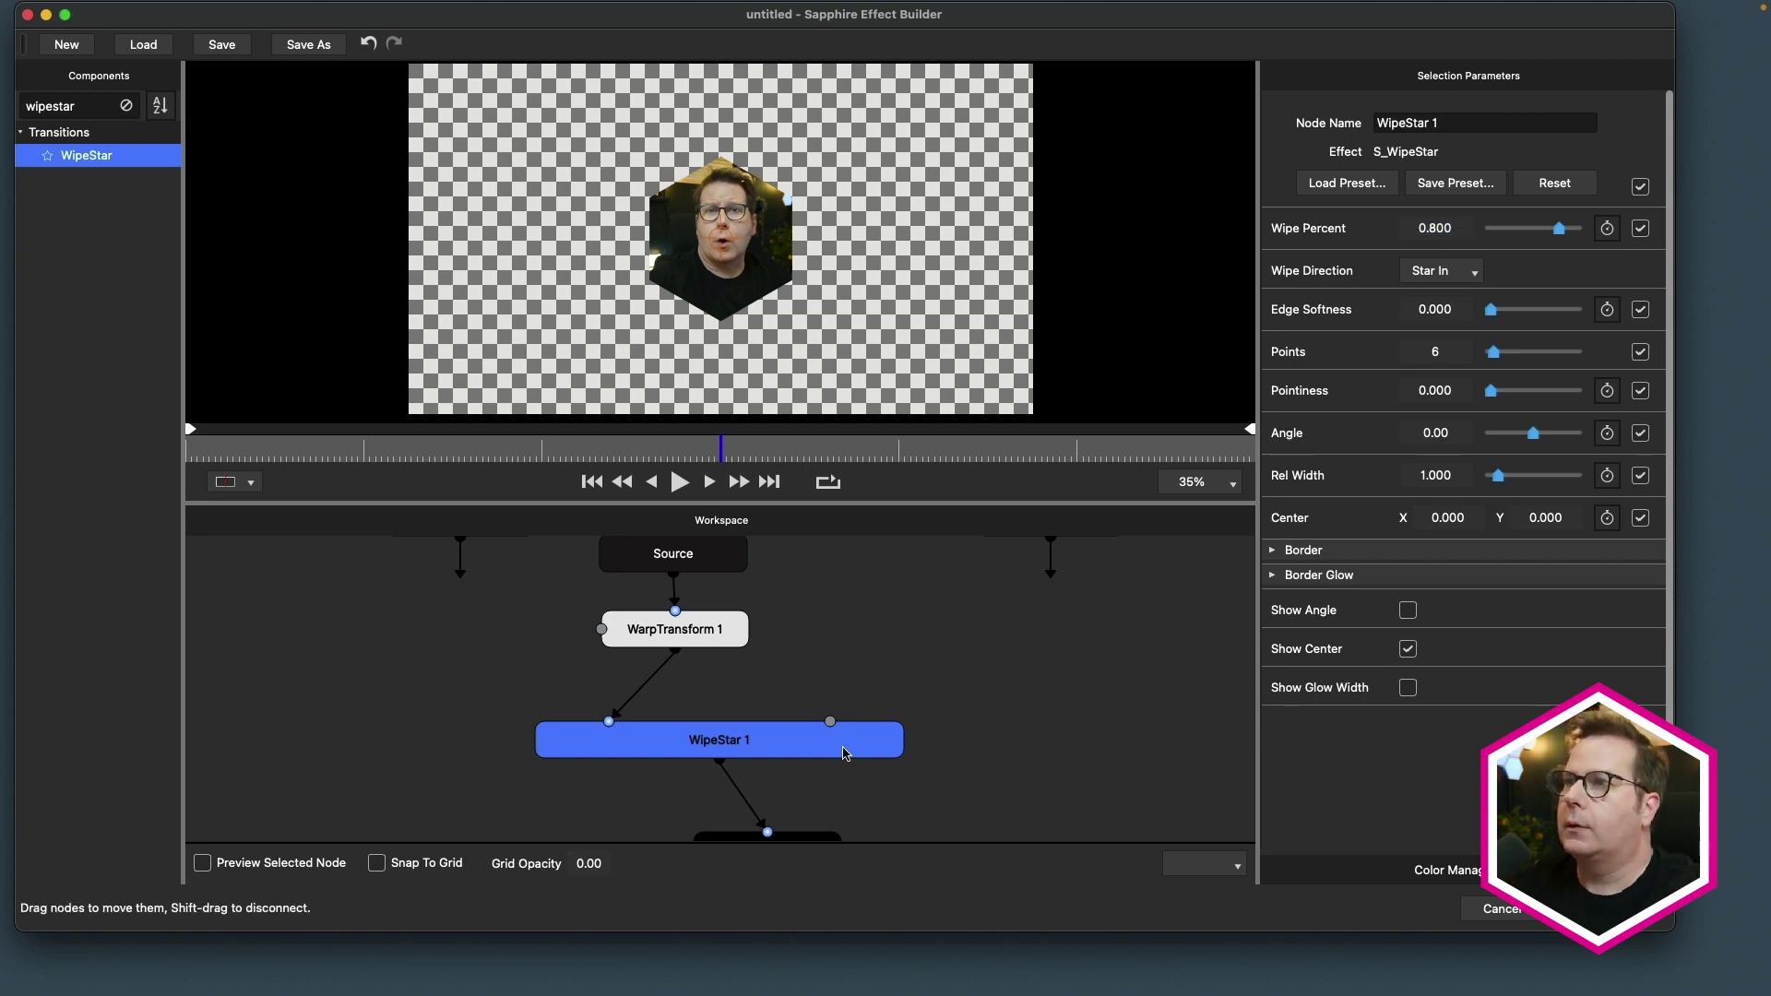
- Give WipeStar 1 a white Border Color with Border Width 0.024 around the hexagon
click(1274, 551)
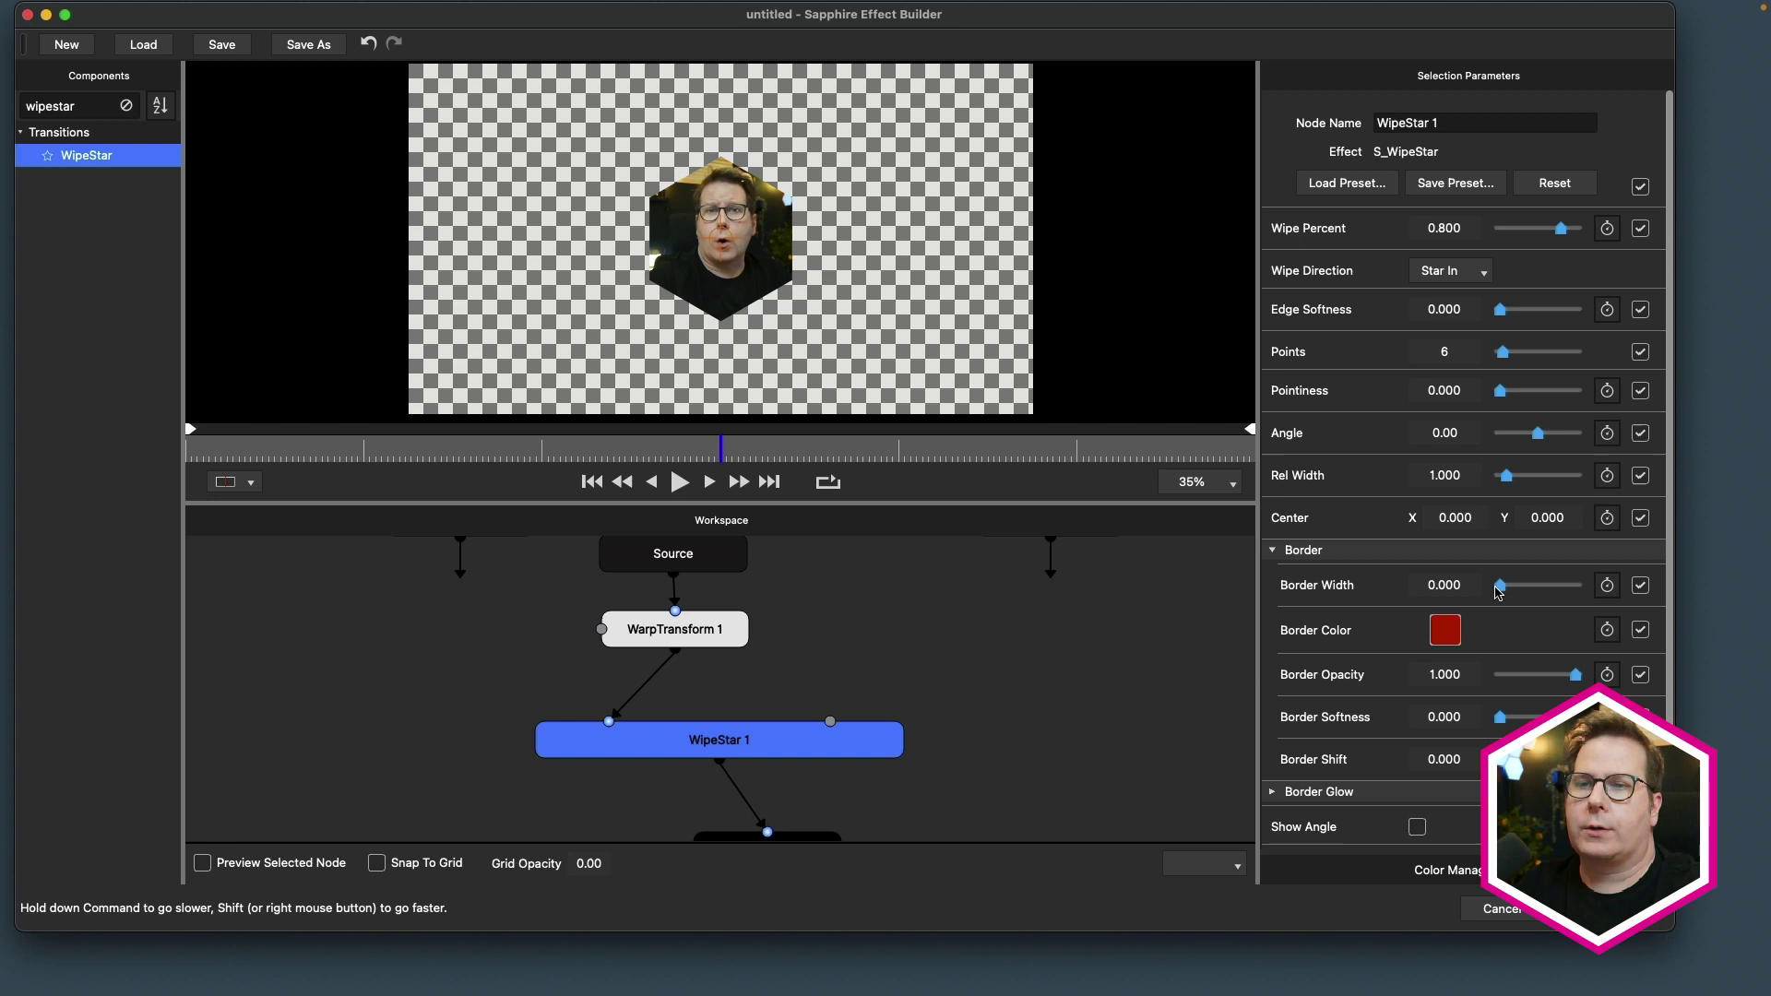
click(1454, 620)
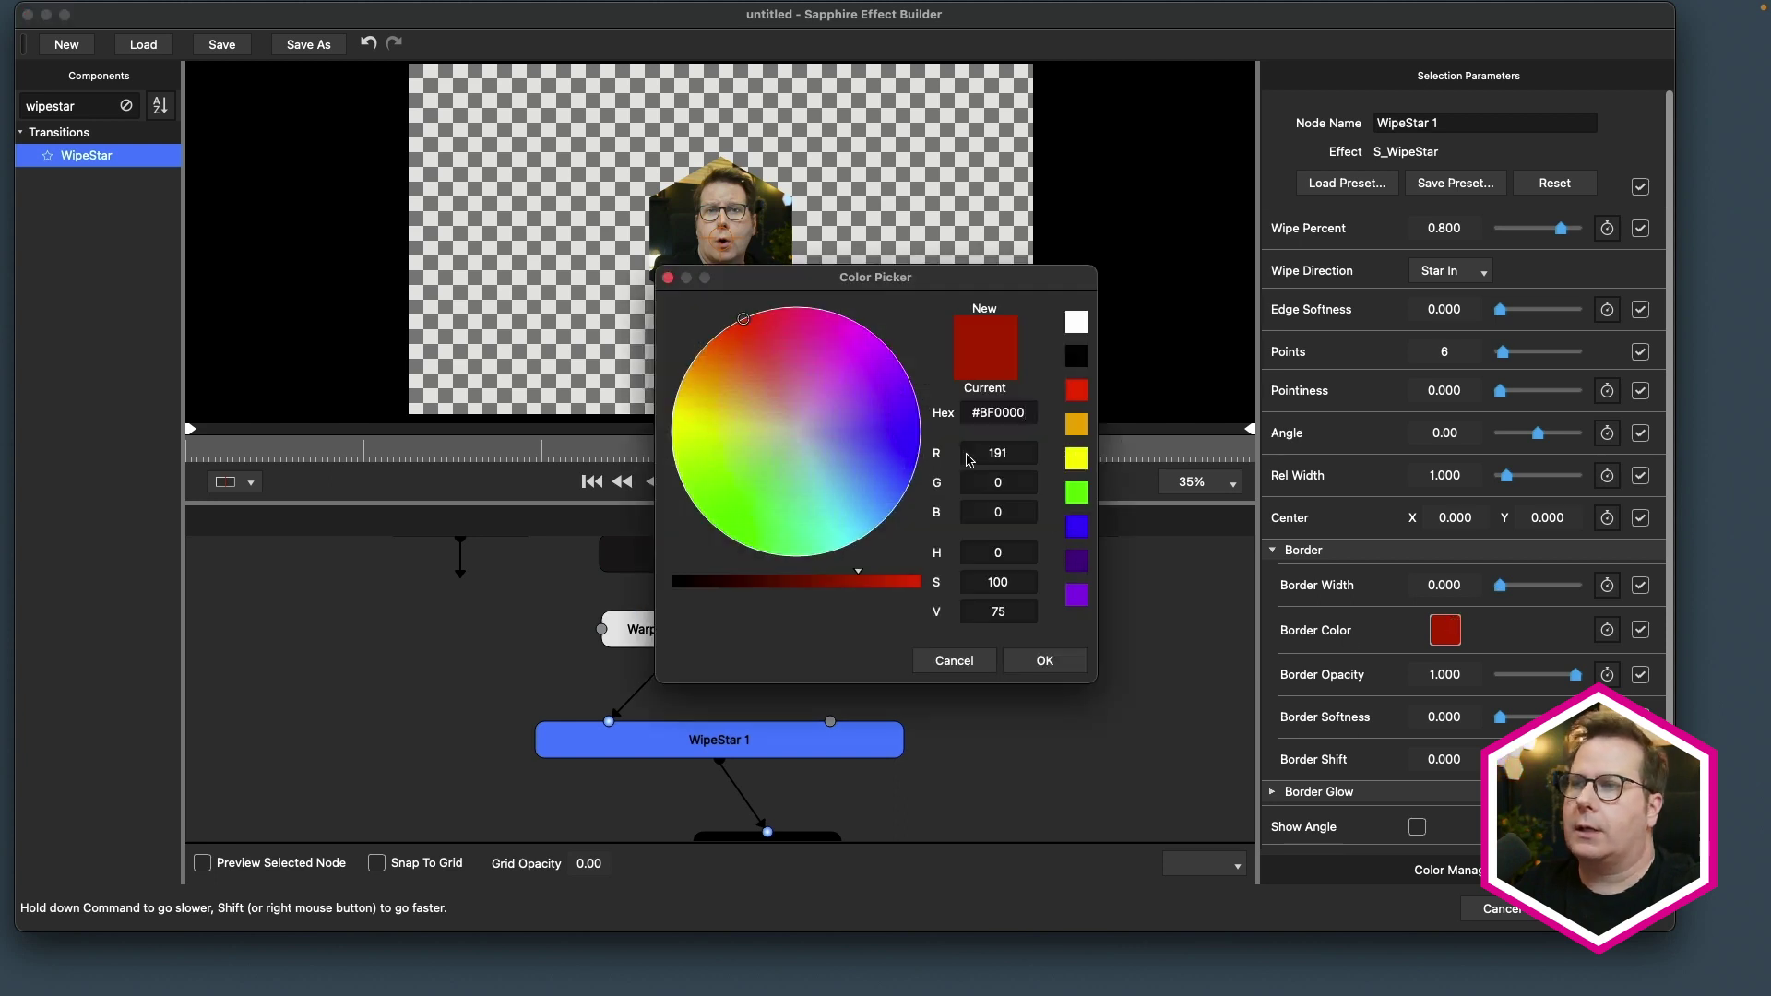
click(1074, 323)
click(1045, 660)
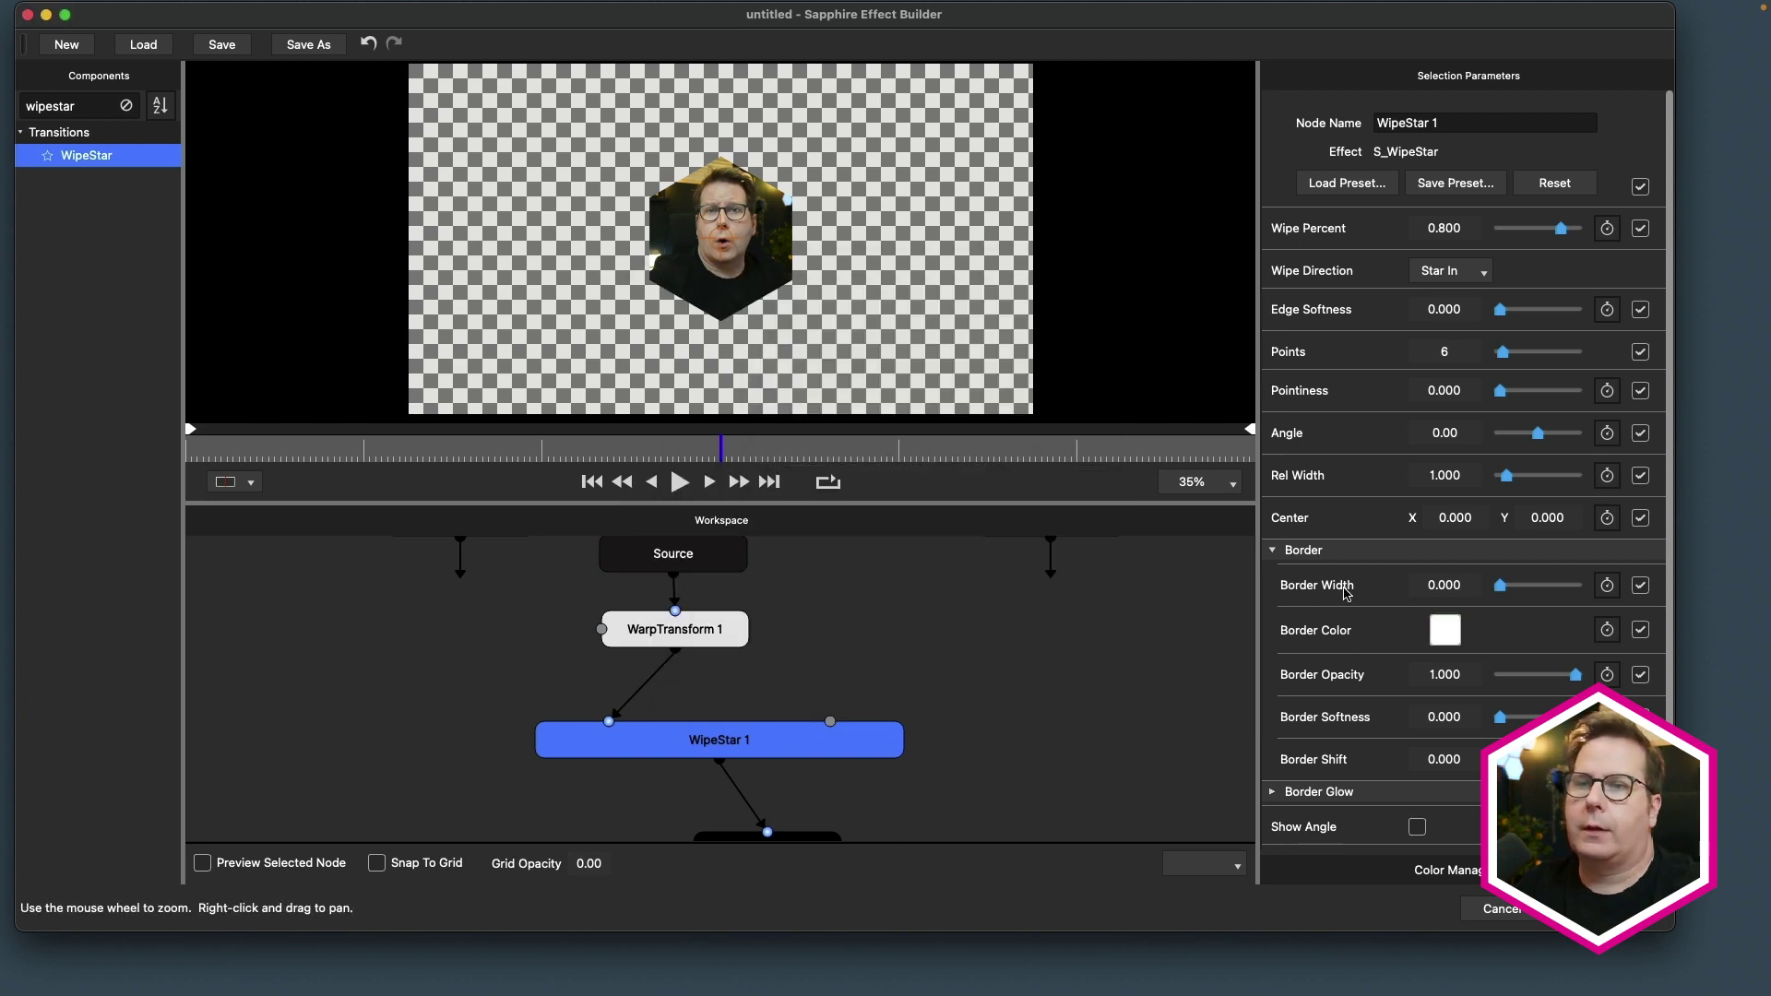
drag(1502, 591, 1507, 592)
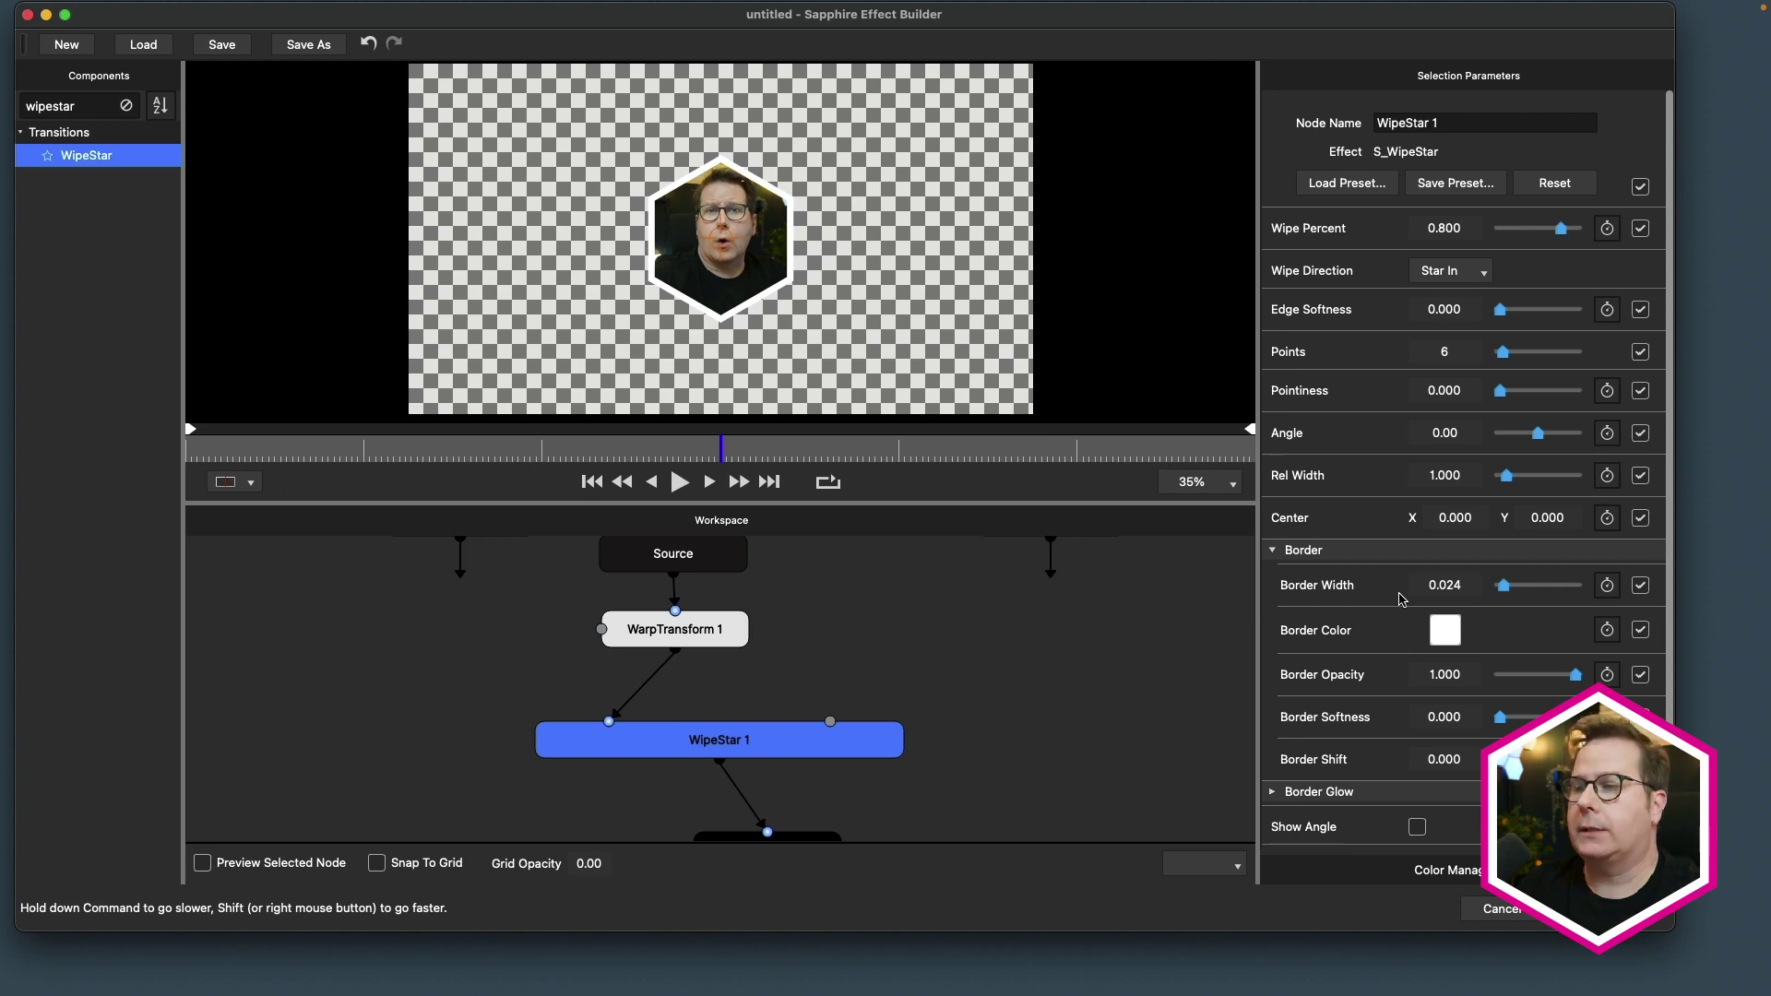
- Add an AnimatedShape node to the graph via the node search 'shap'
click(903, 598)
key(Tab)
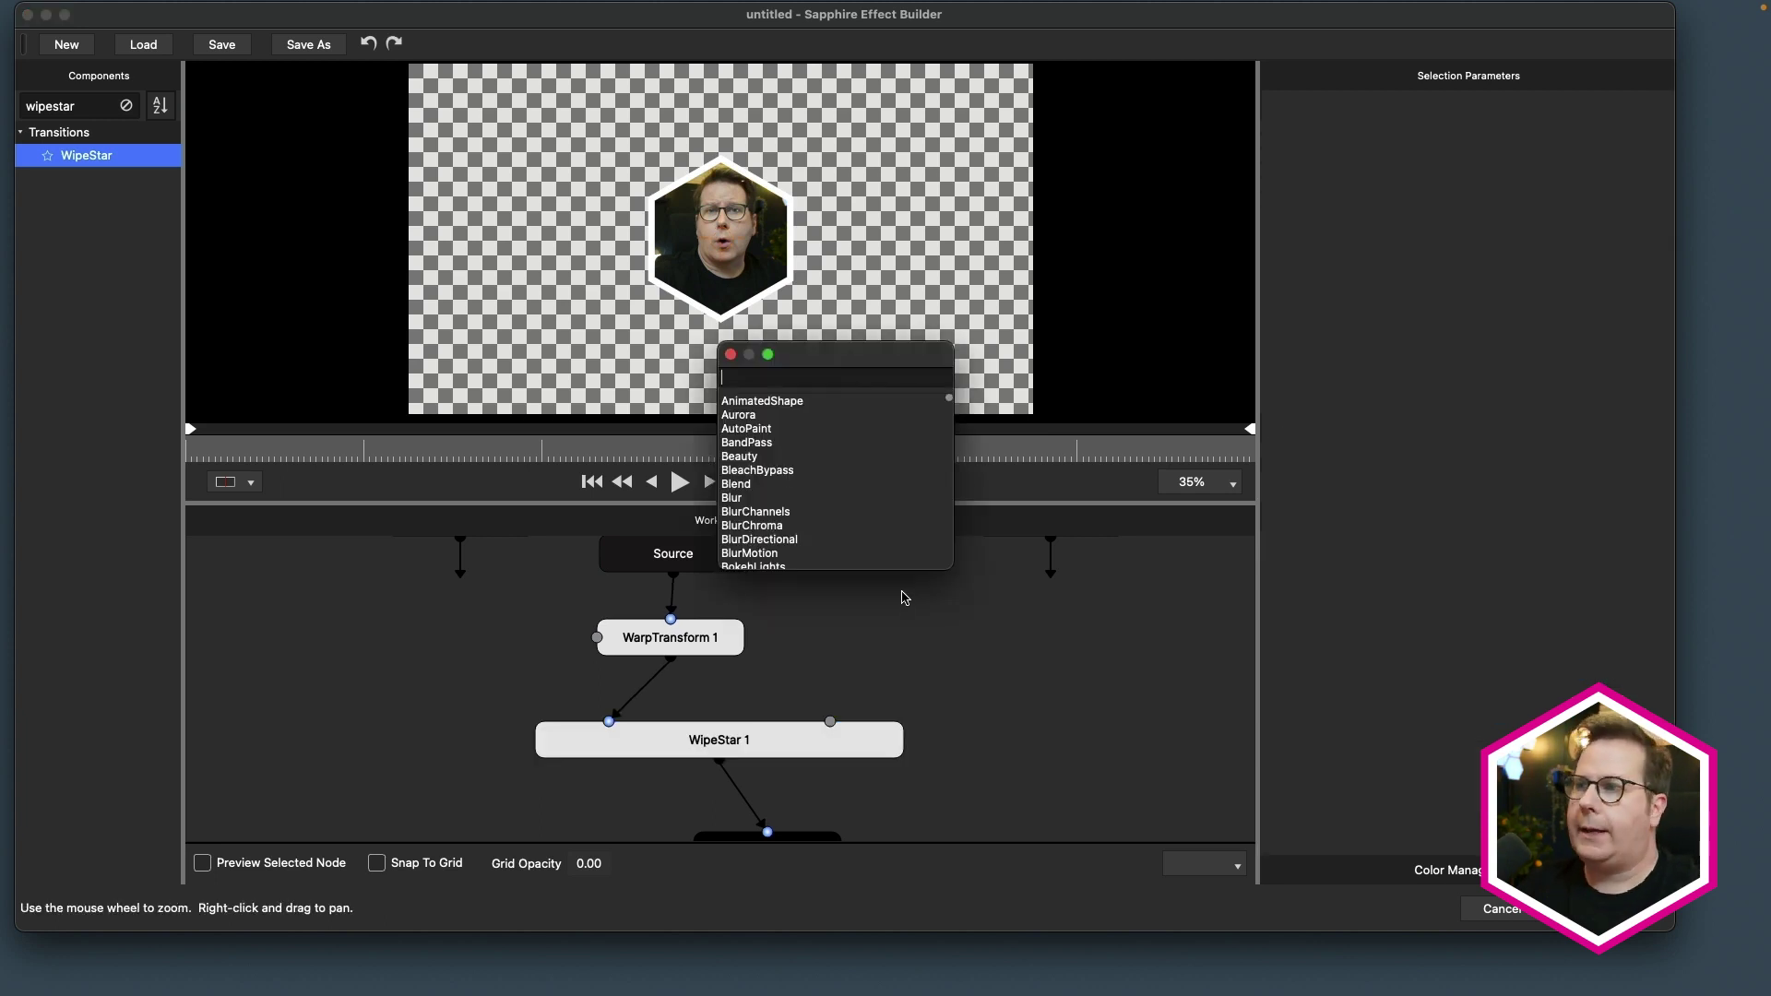
text(shape)
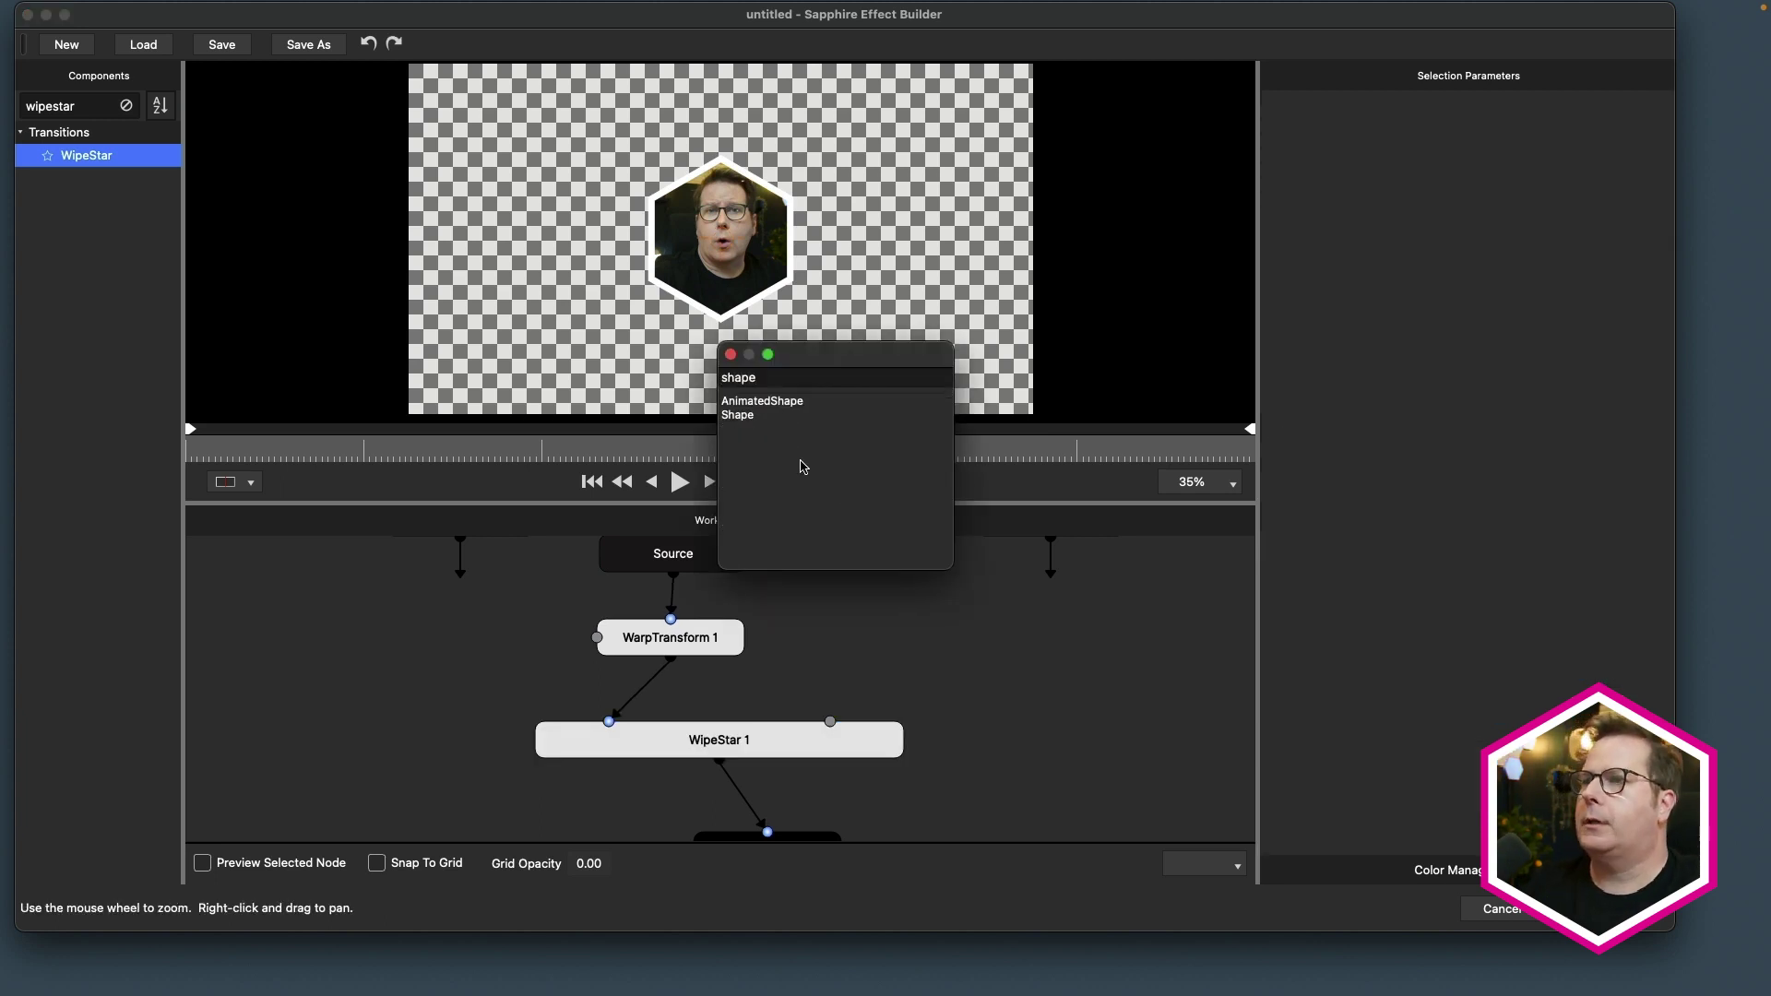
click(828, 404)
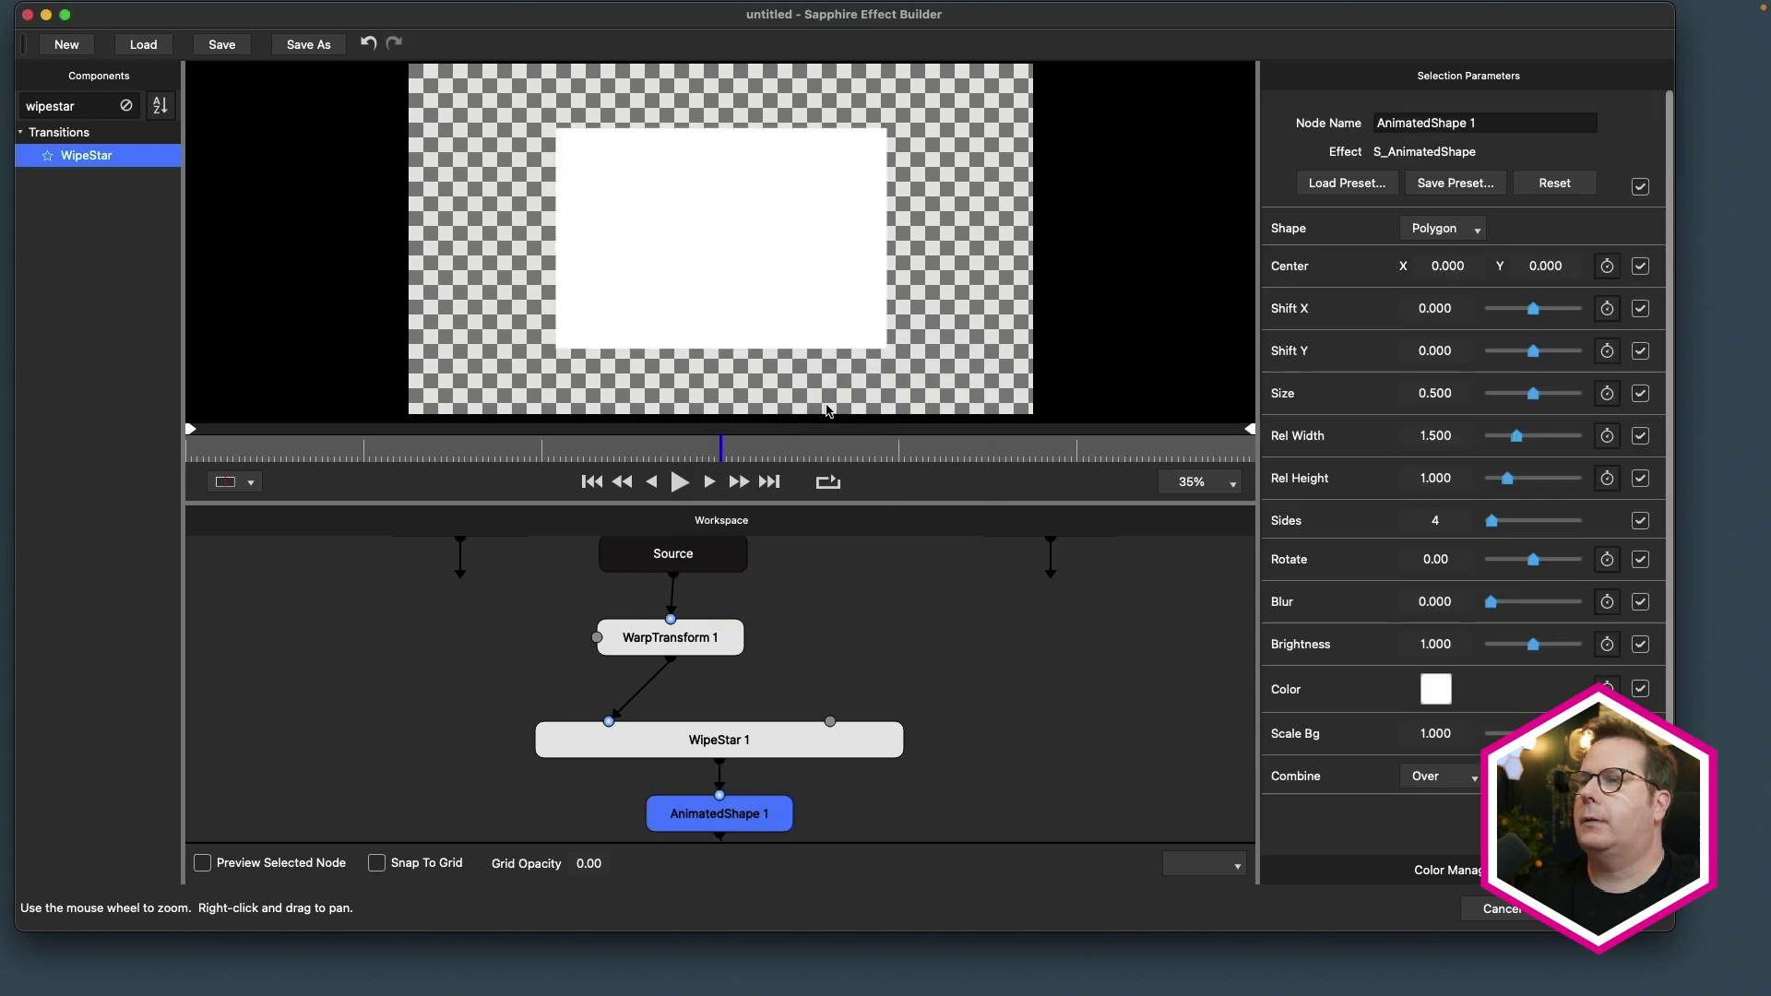
- Disconnect AnimatedShape 1 and wire it into WipeStar 1's background input, placed above WipeStar
right_click(737, 823)
click(794, 846)
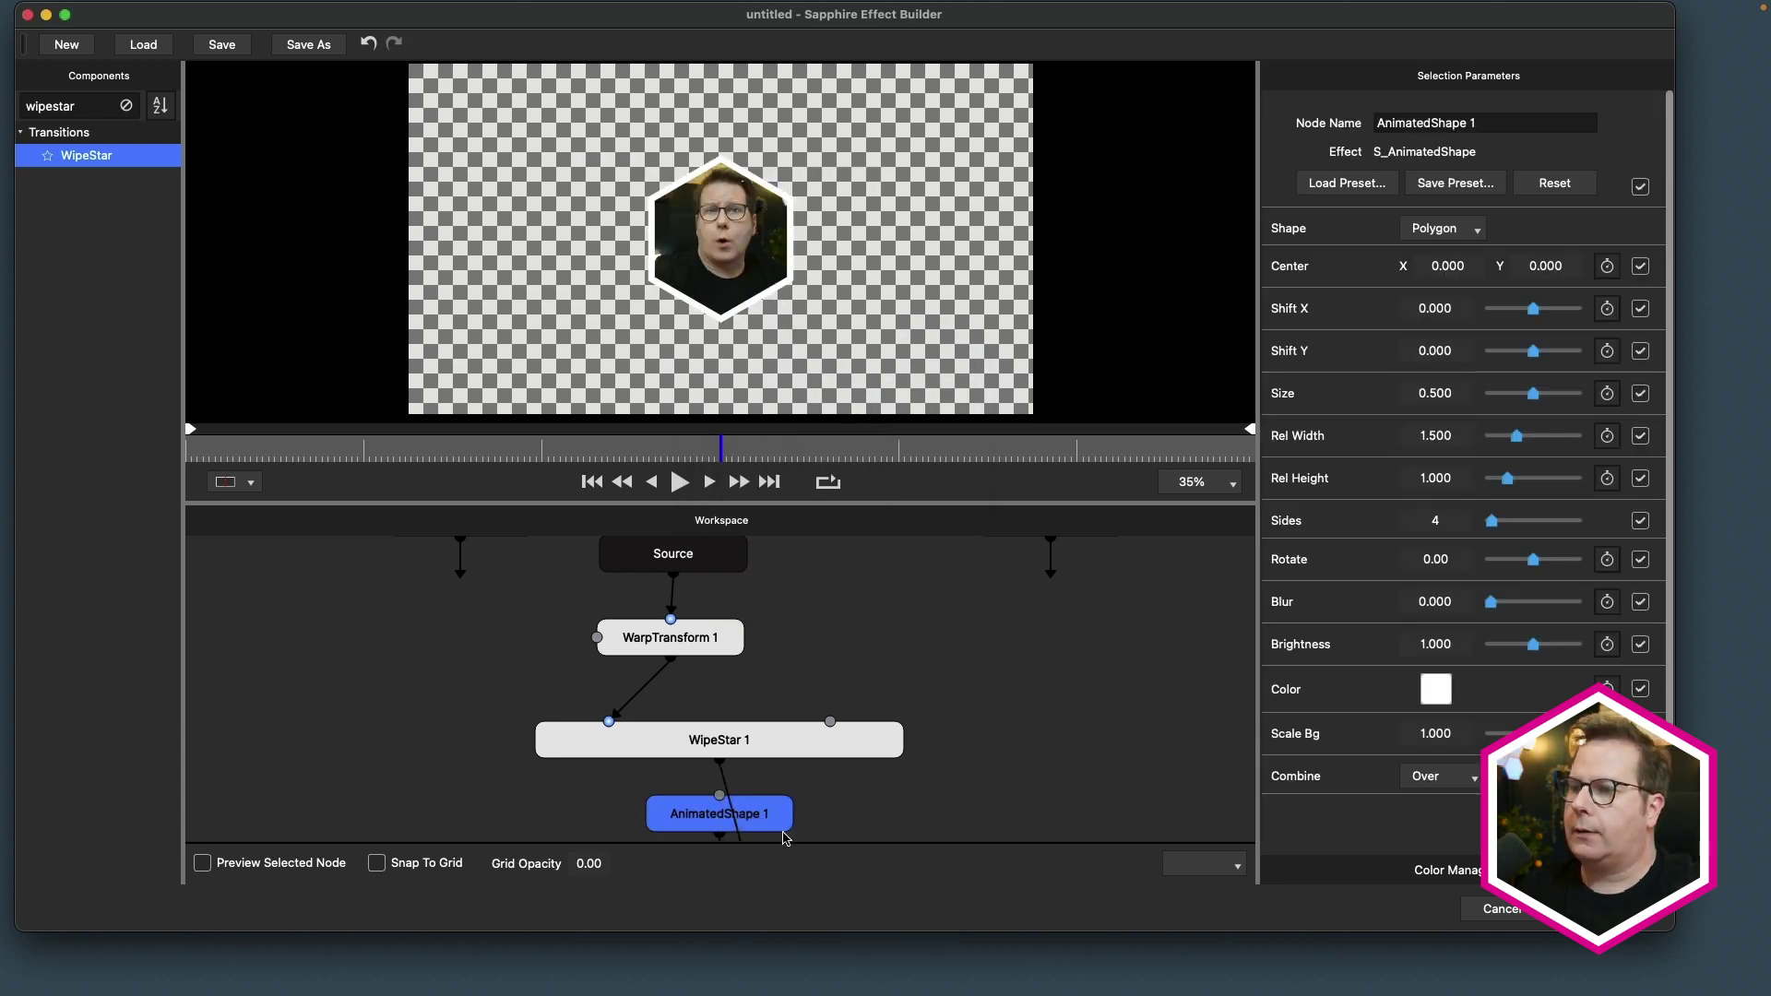
drag(751, 821, 831, 725)
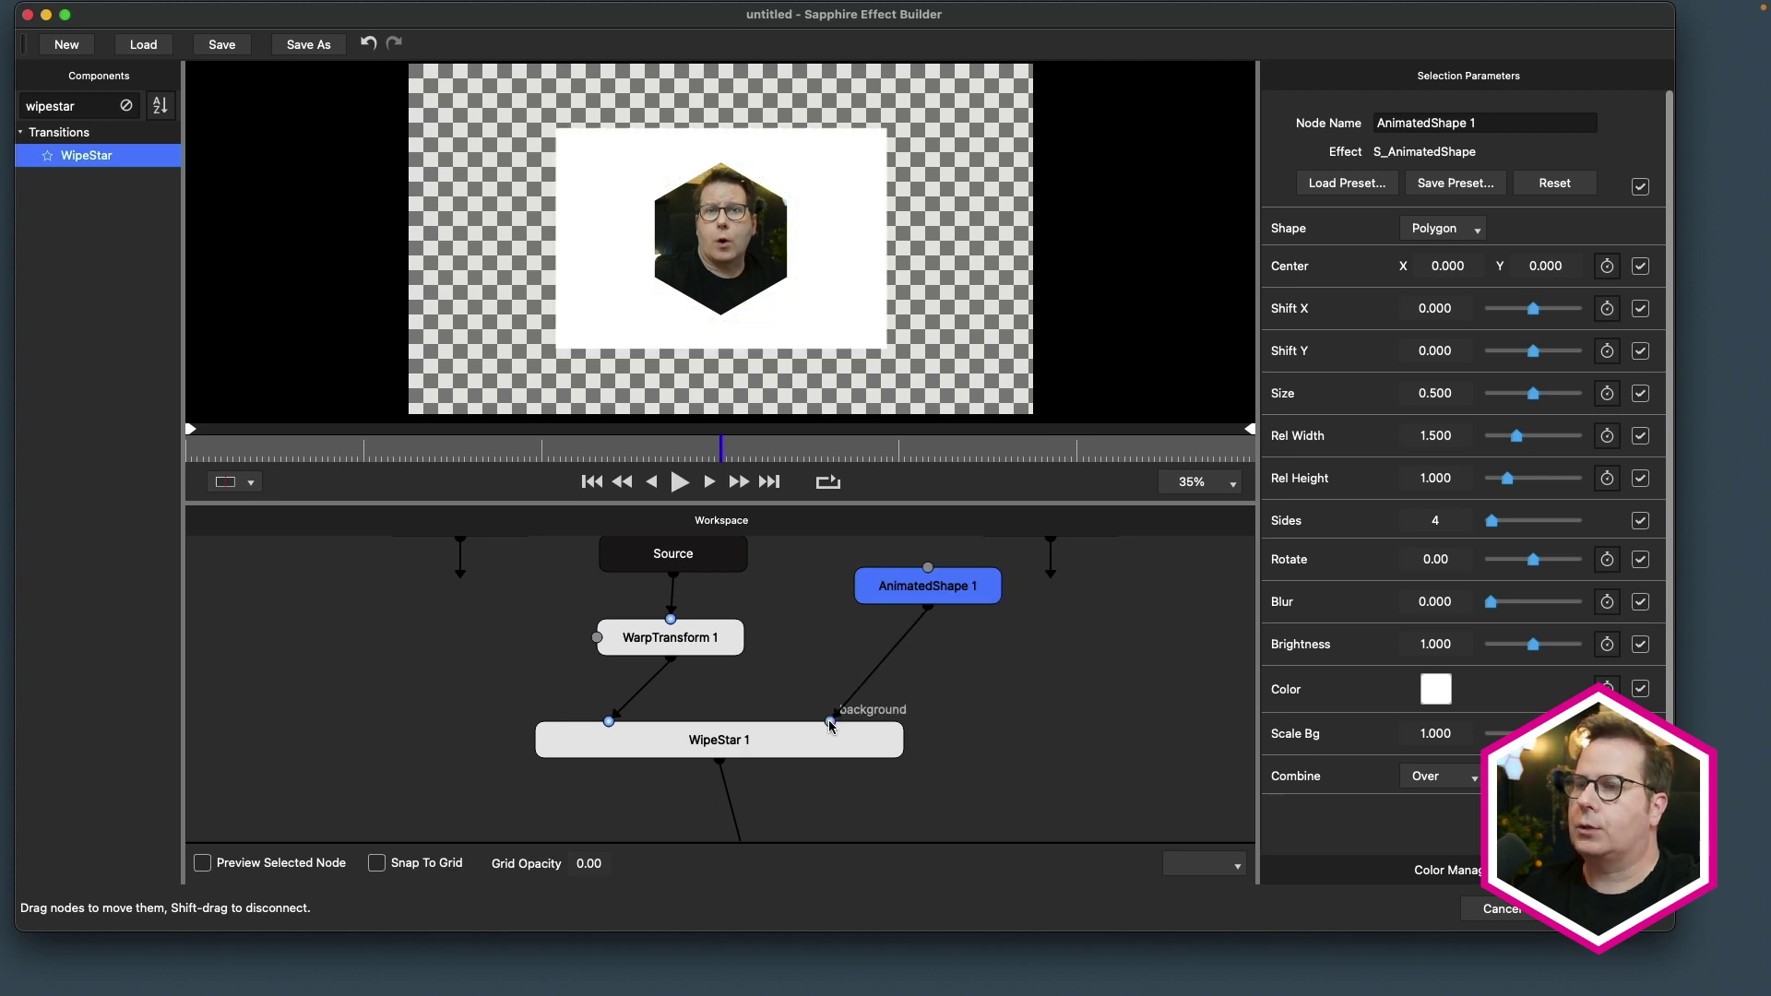
drag(924, 598, 885, 642)
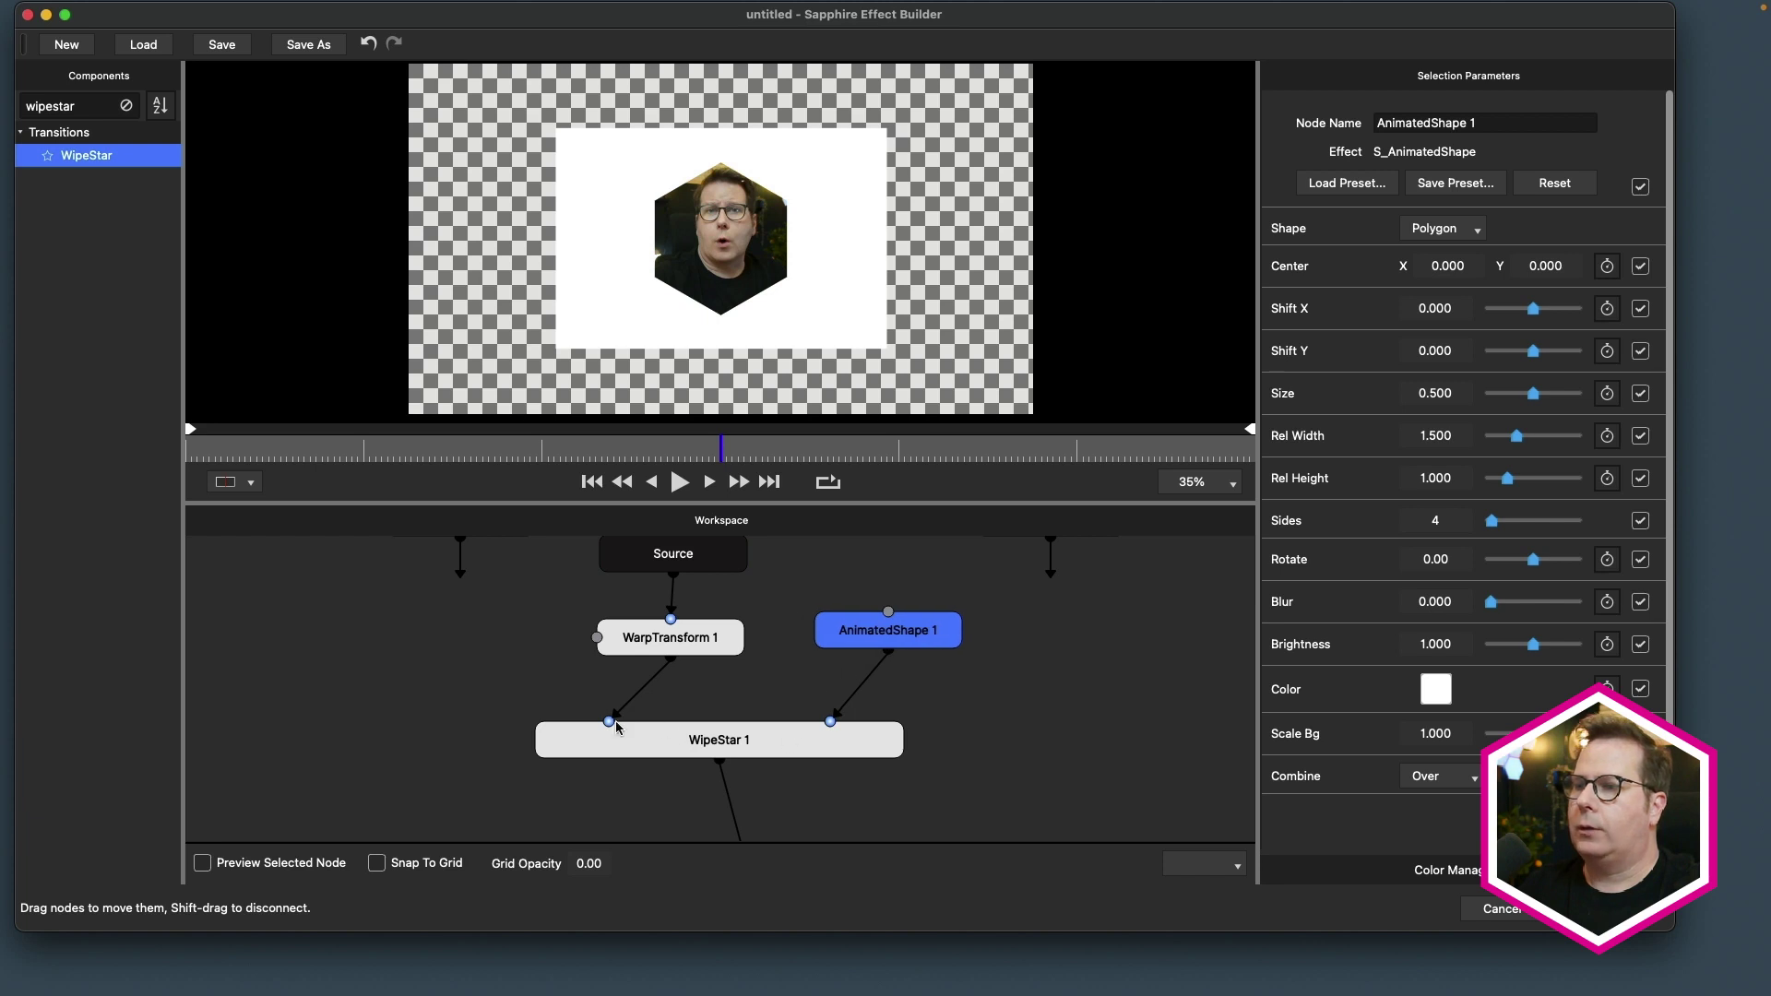
click(766, 746)
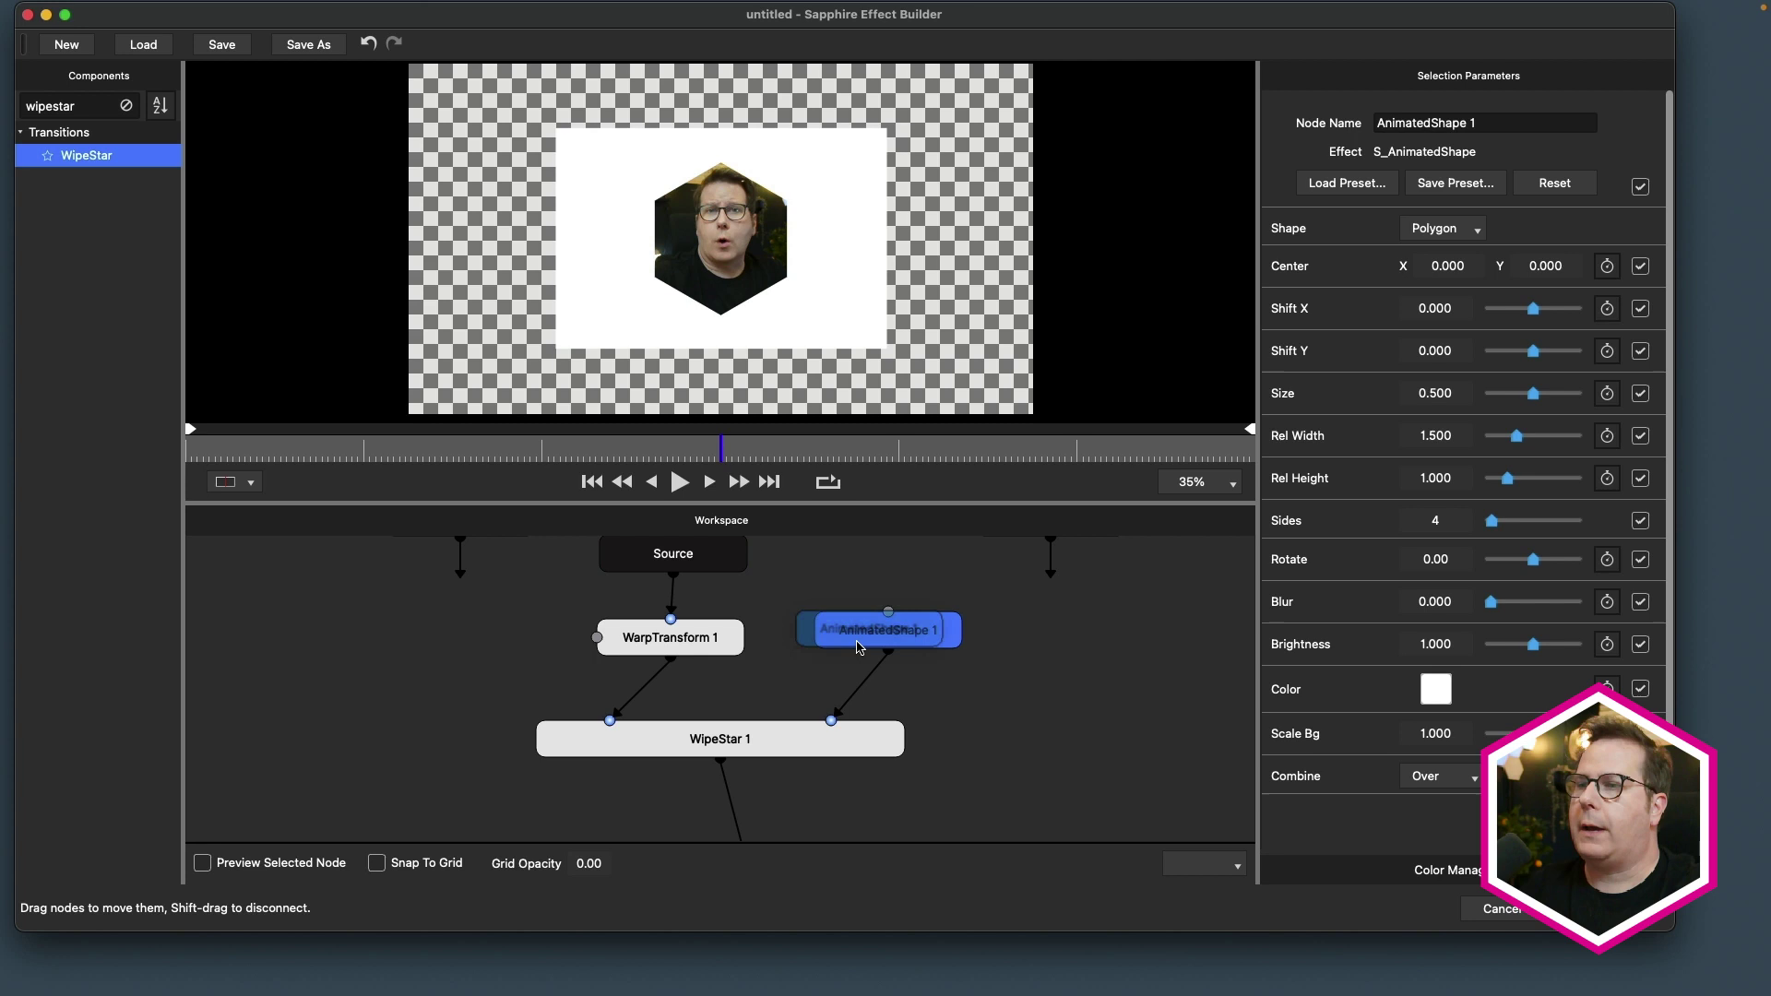
drag(858, 646, 845, 653)
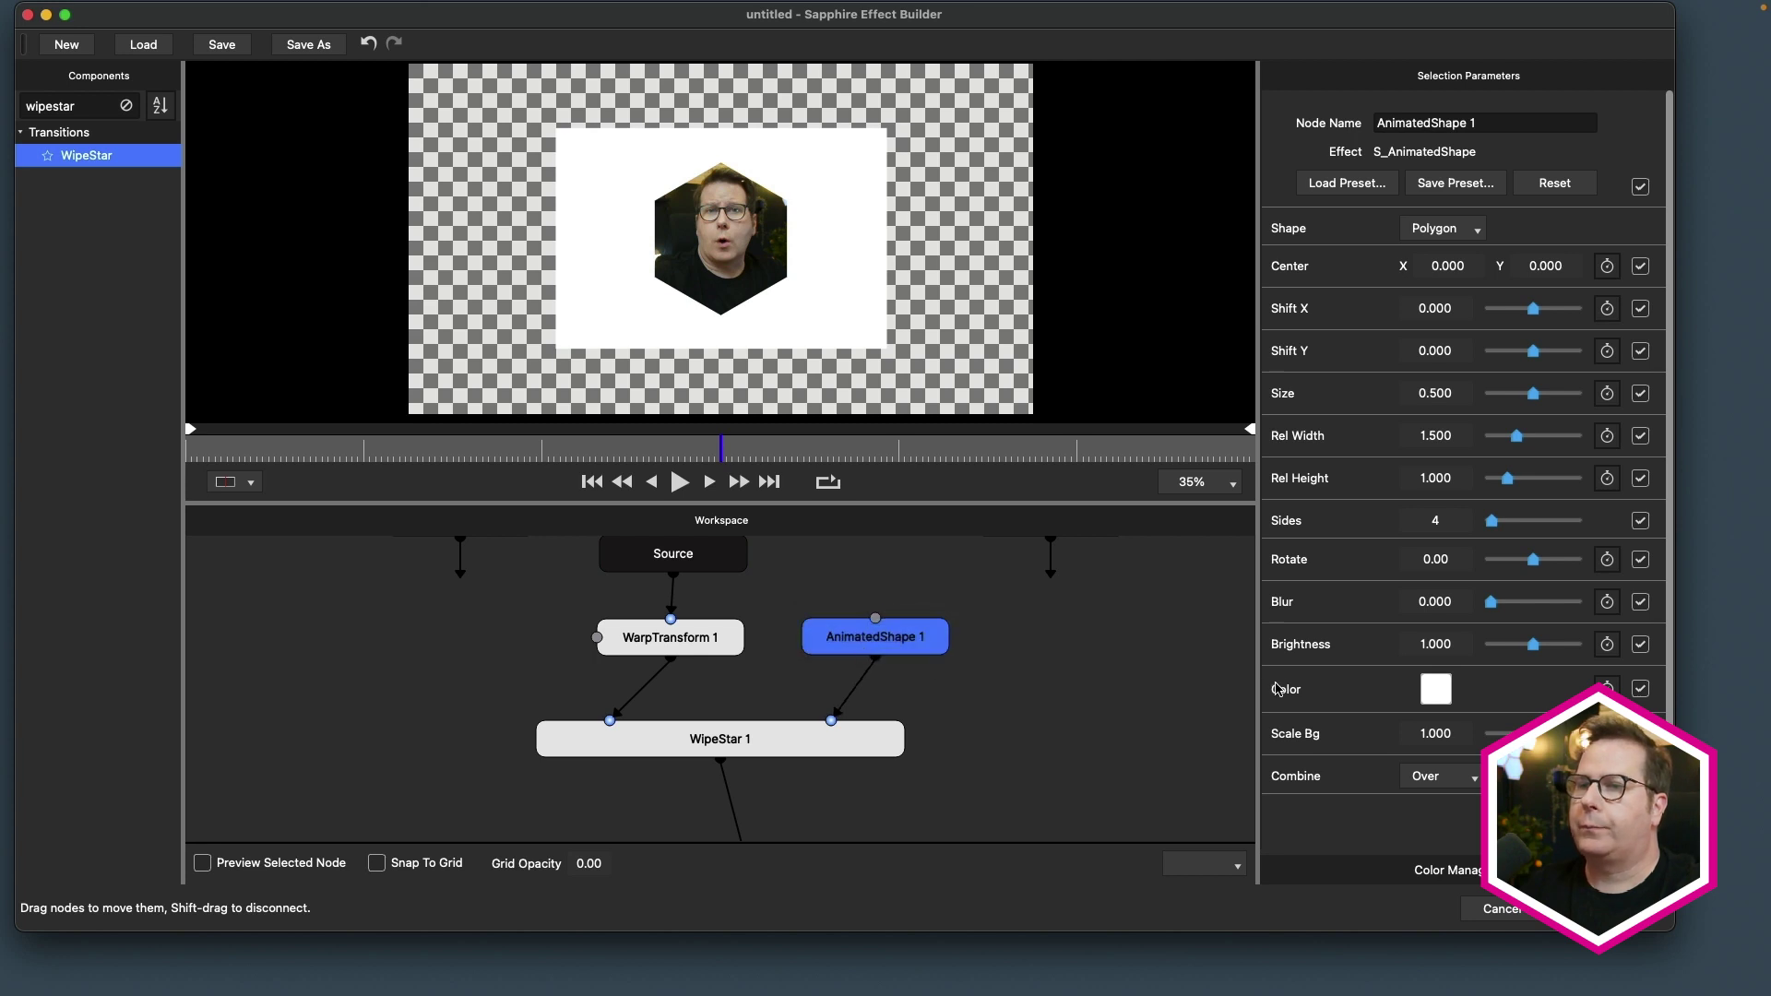
- Set AnimatedShape 1's colour to blue
click(1436, 690)
drag(903, 507, 909, 483)
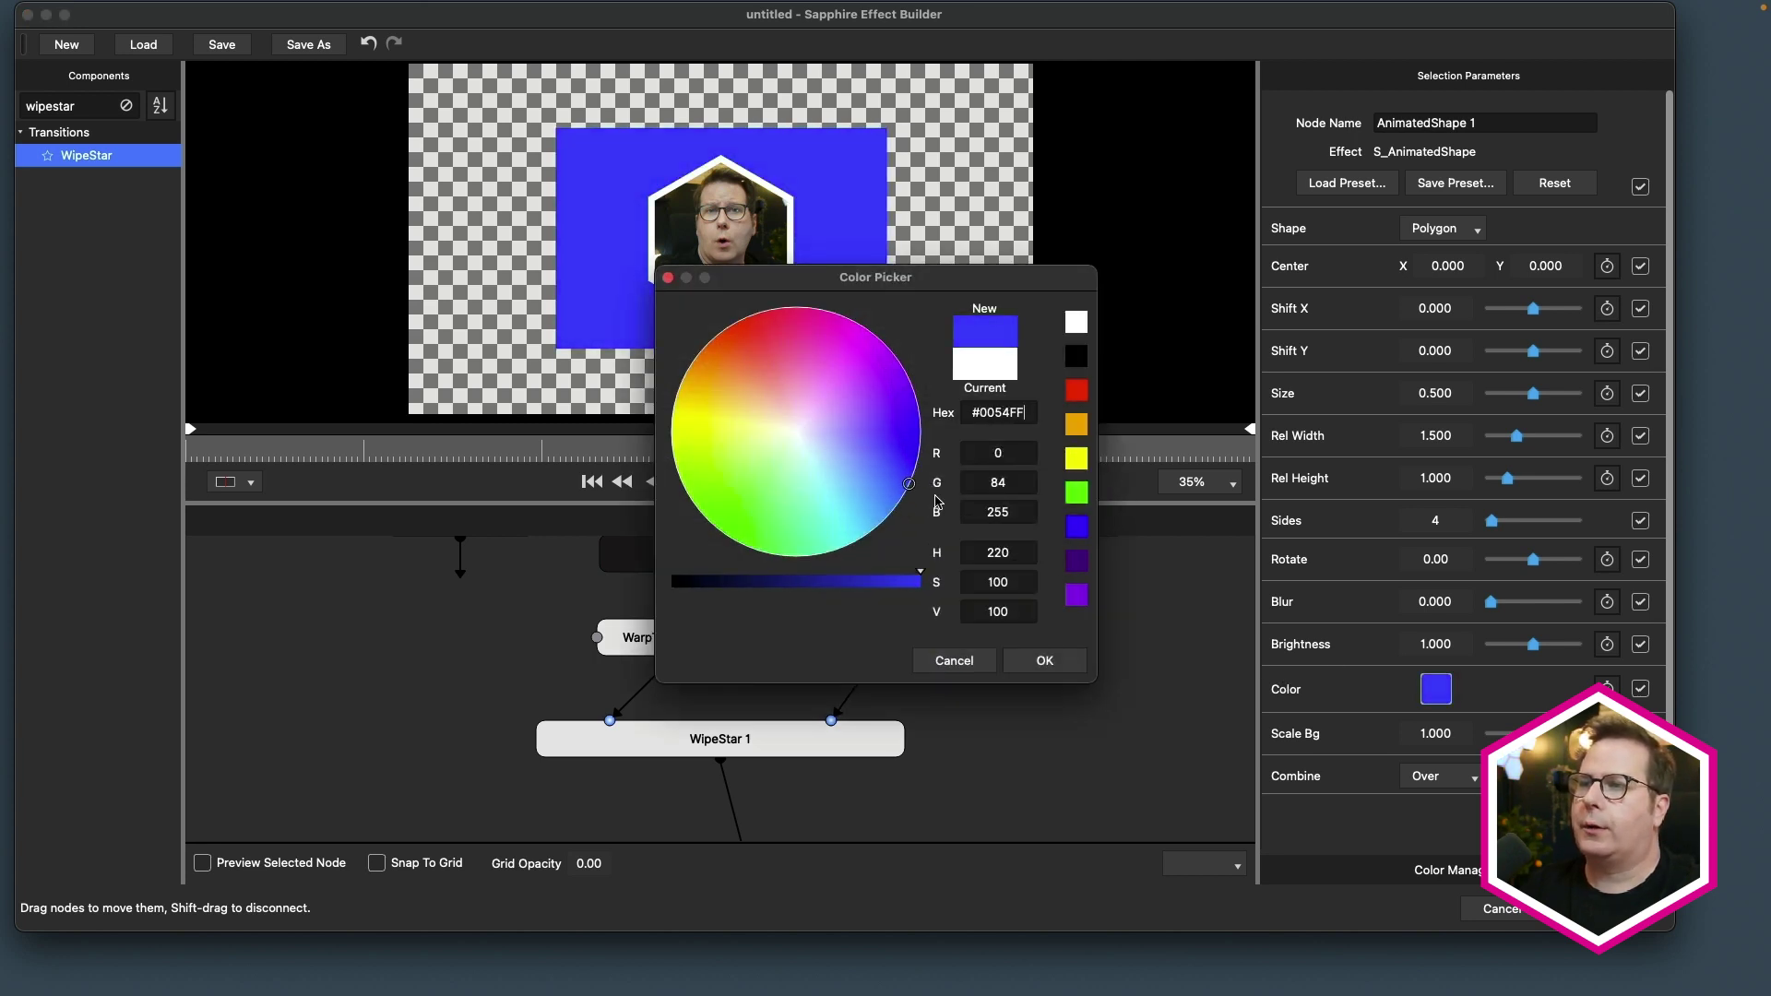
click(1044, 658)
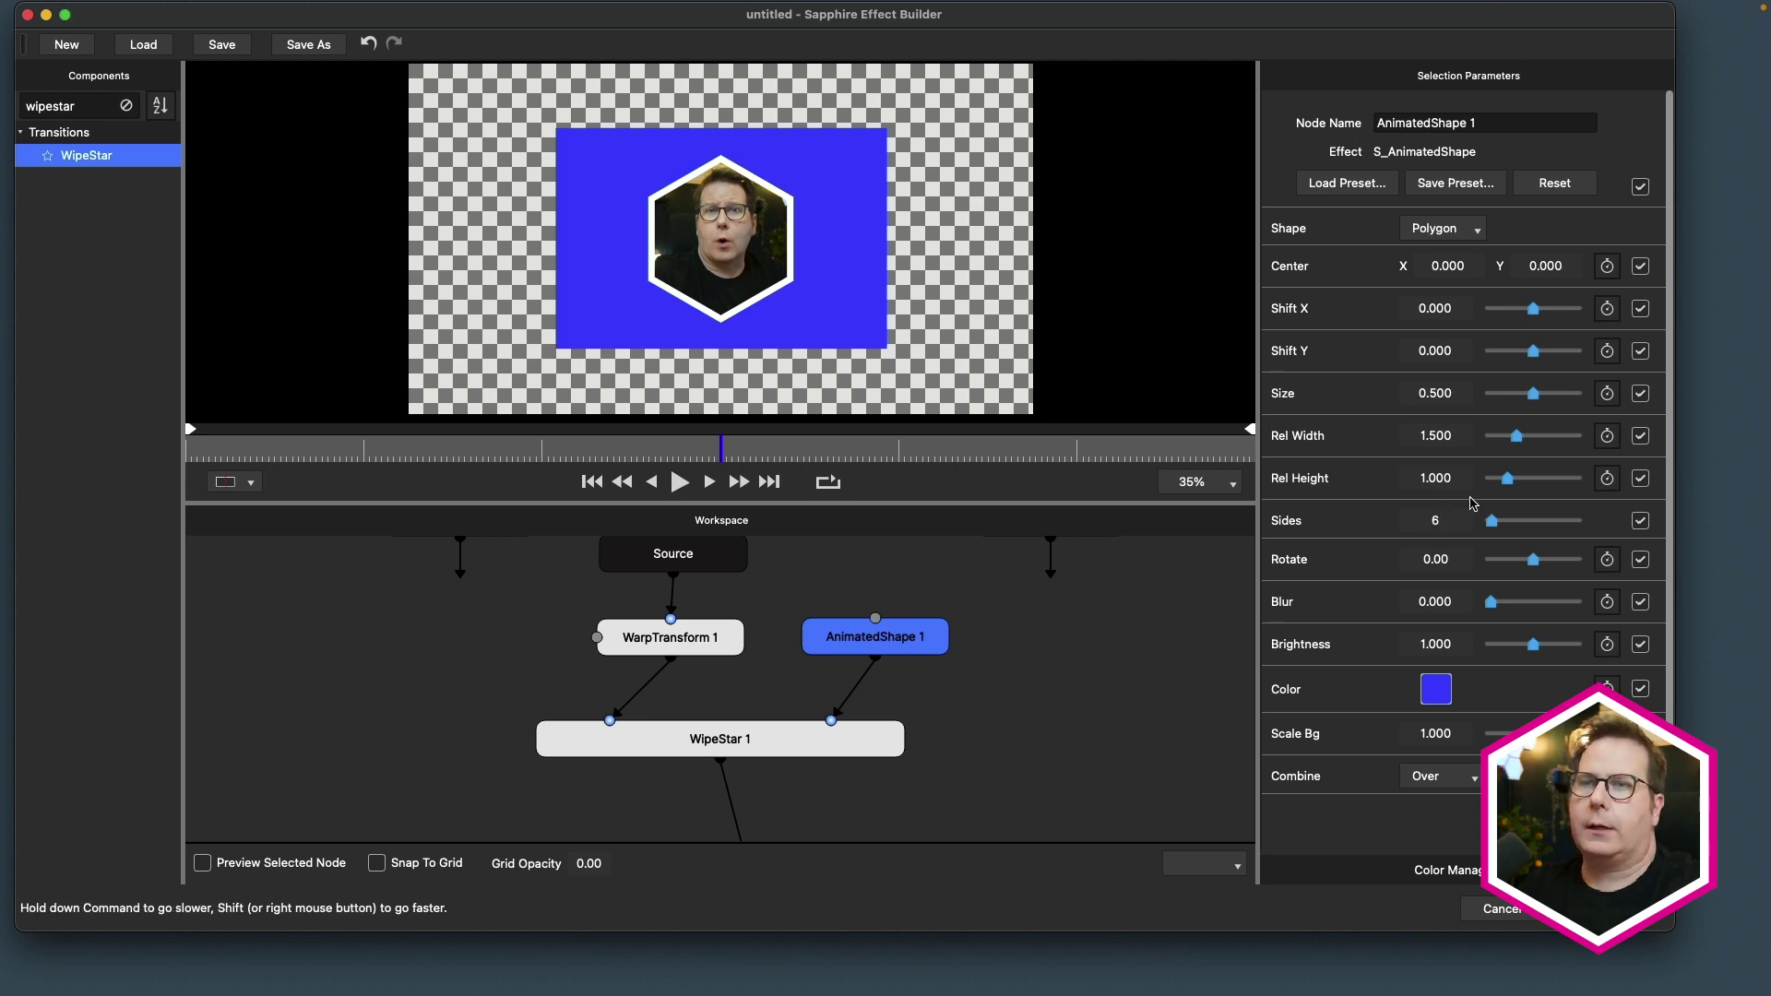
- Set Rel Width to 1.000 and shrink Size so the blue hexagon frames the face
click(1436, 437)
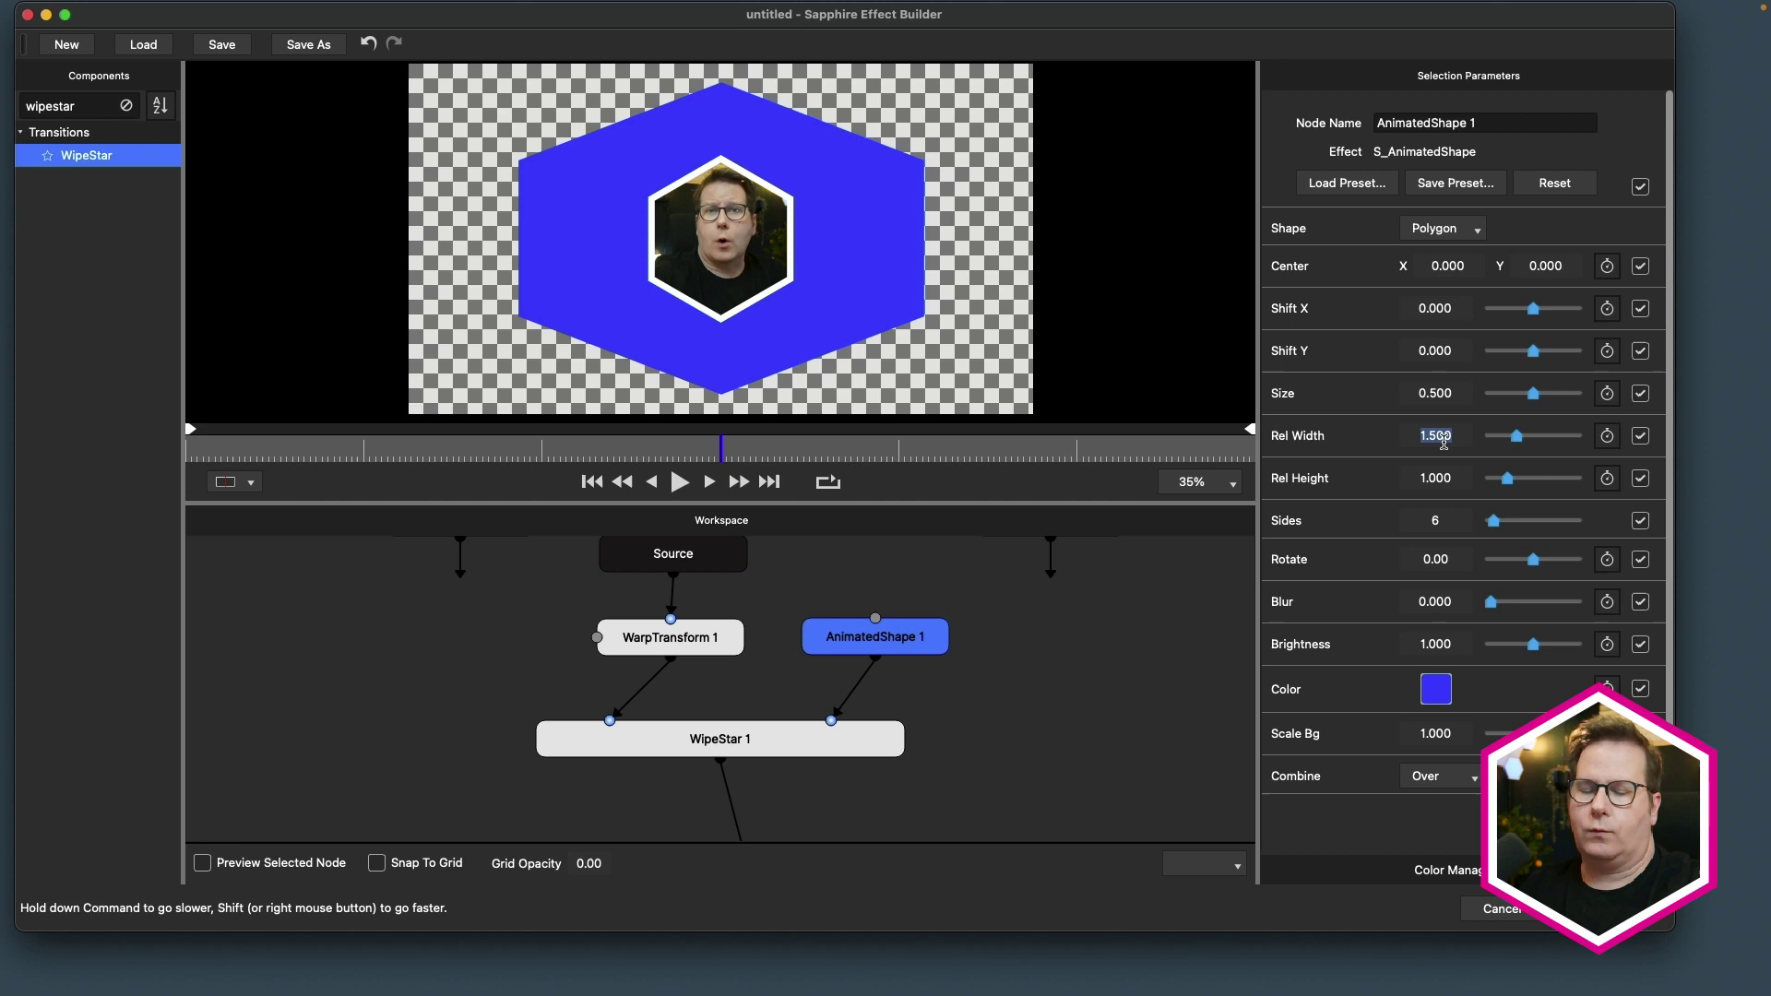
text(1)
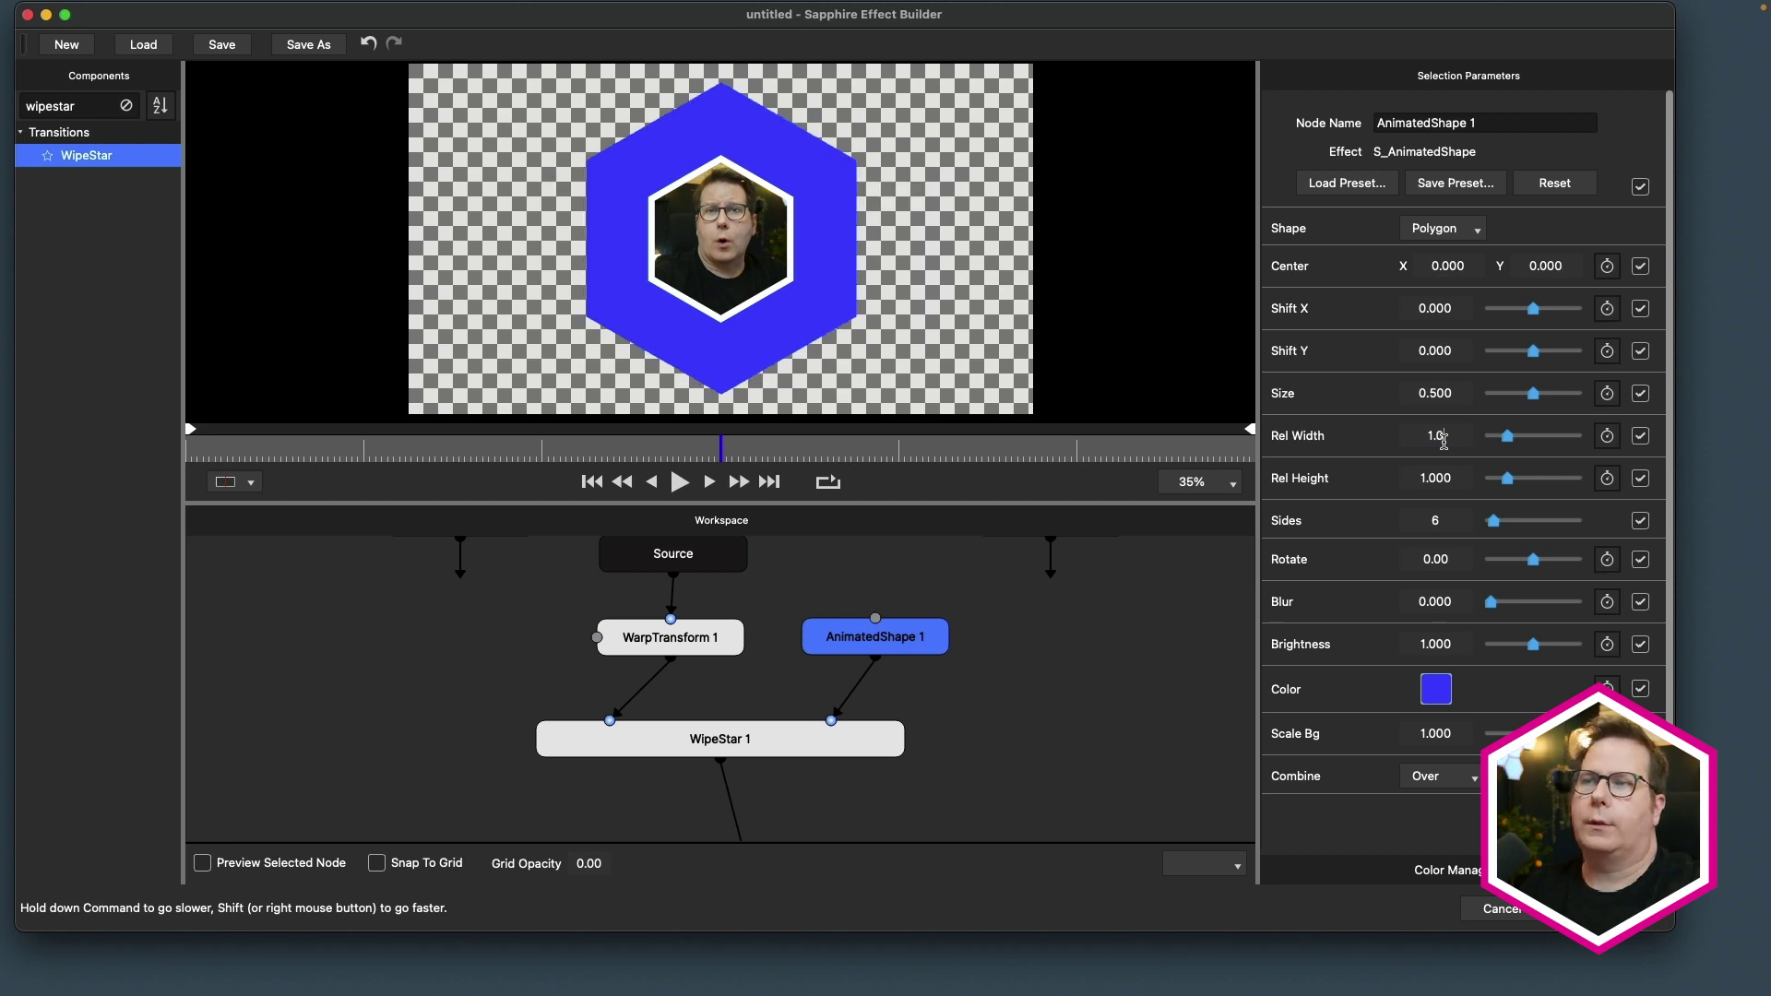
key(Return)
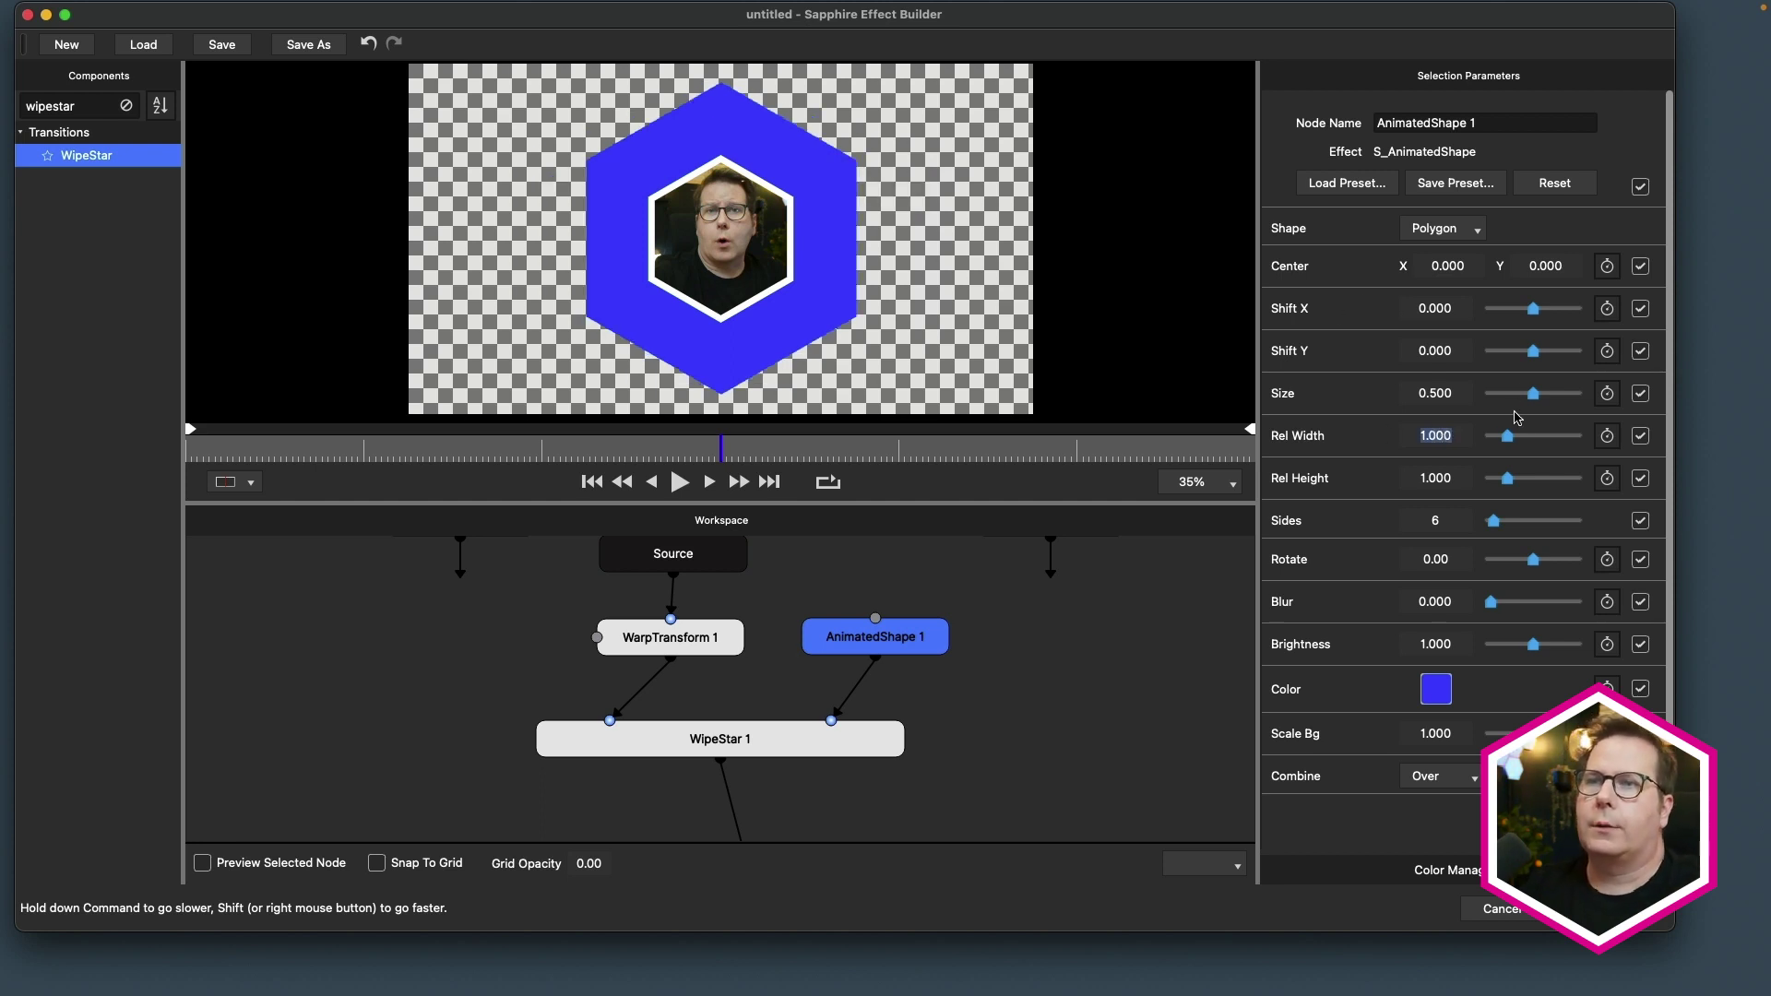
drag(1530, 395, 1515, 400)
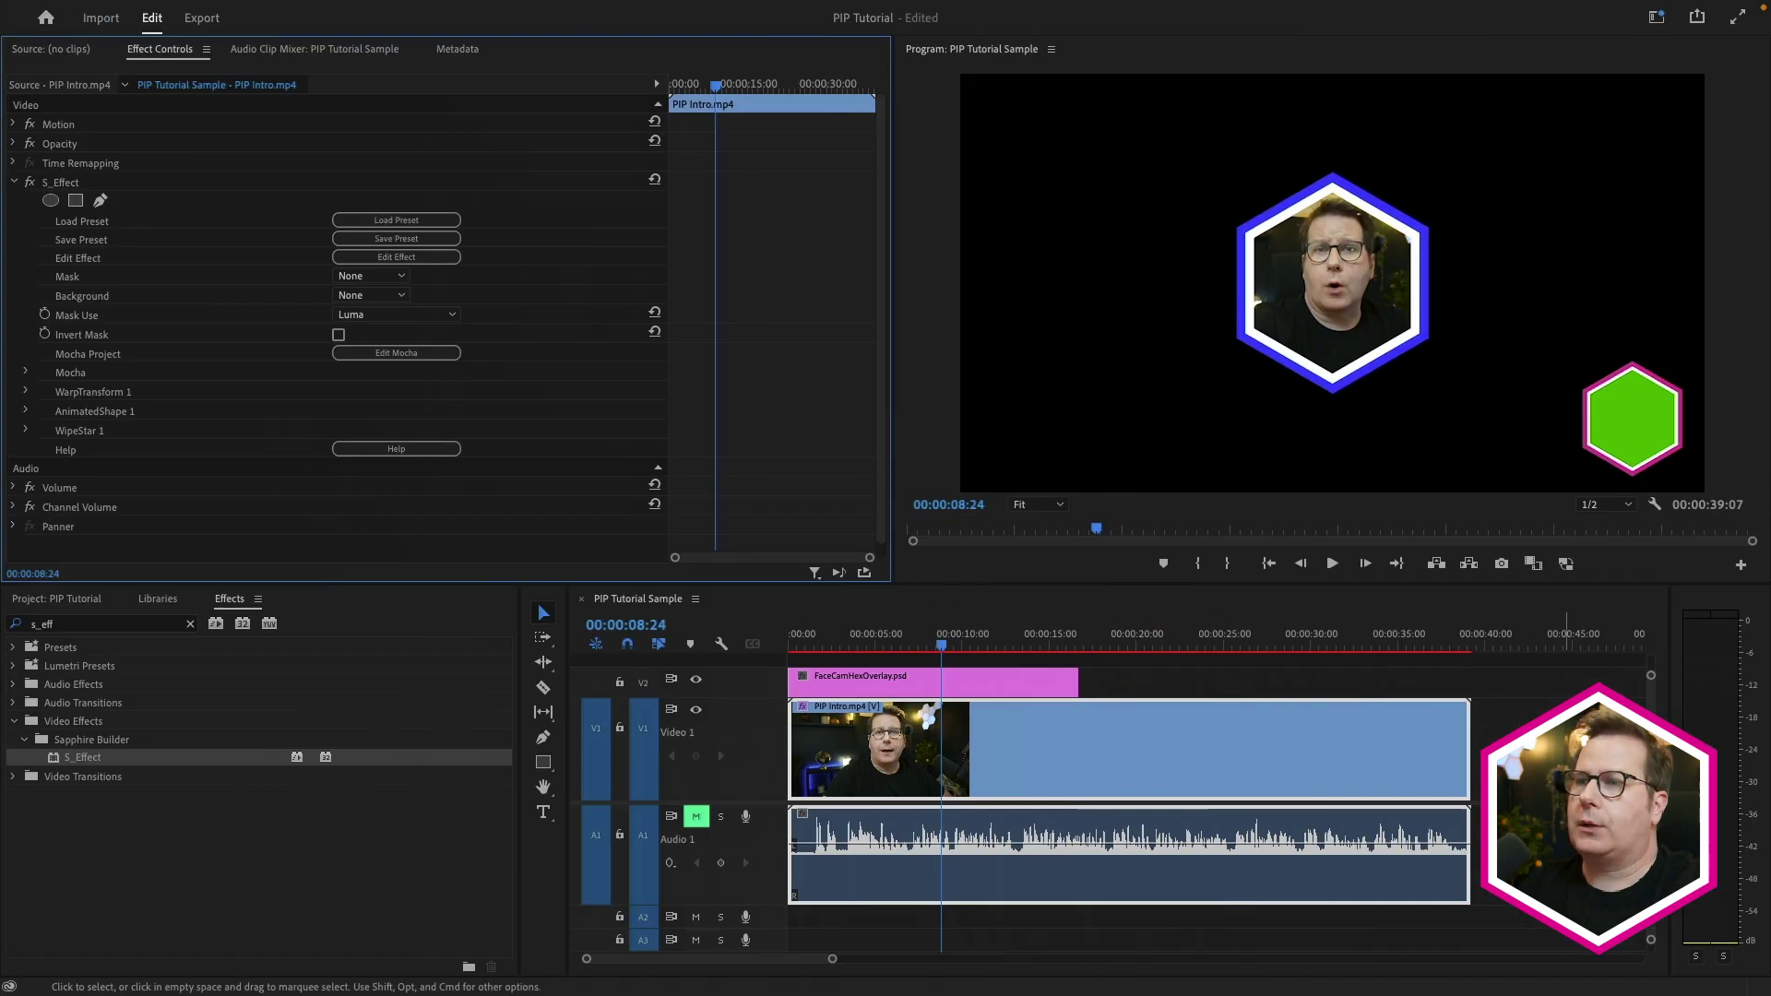
- Choose Video 2 as S_Effect's Background, then select the FaceCamHexOverlay.psd clip on V2
drag(943, 646, 975, 652)
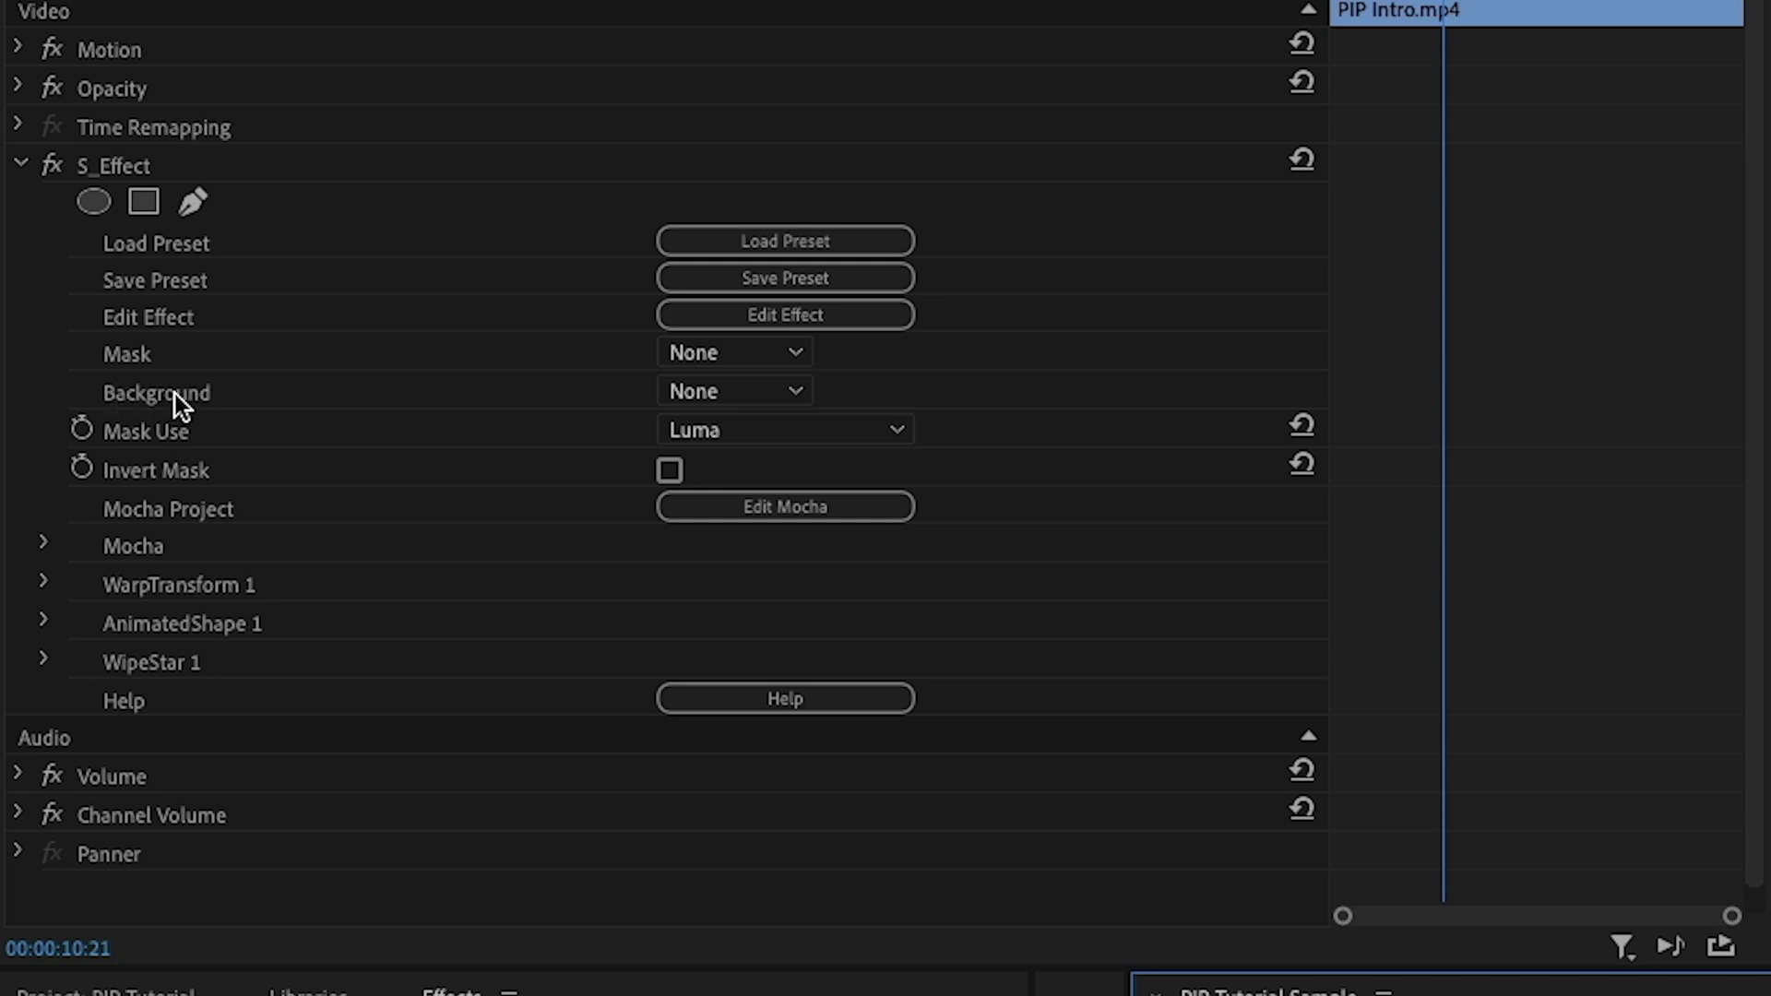
click(688, 396)
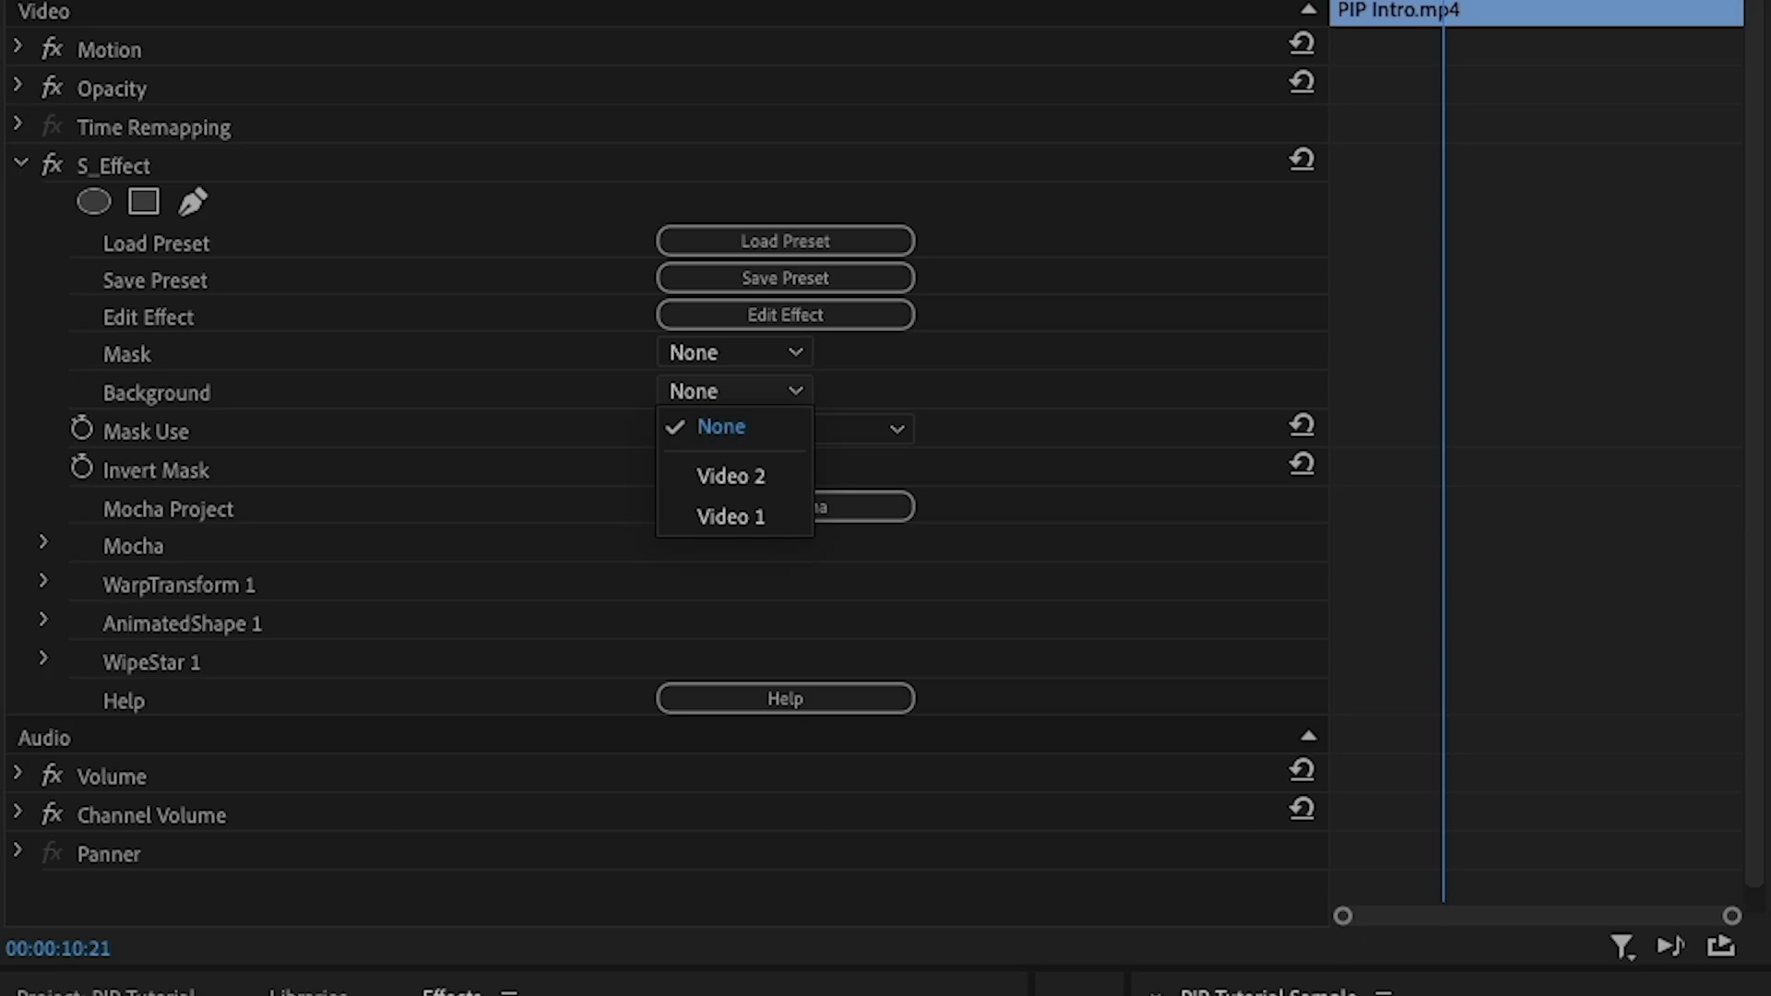
click(786, 478)
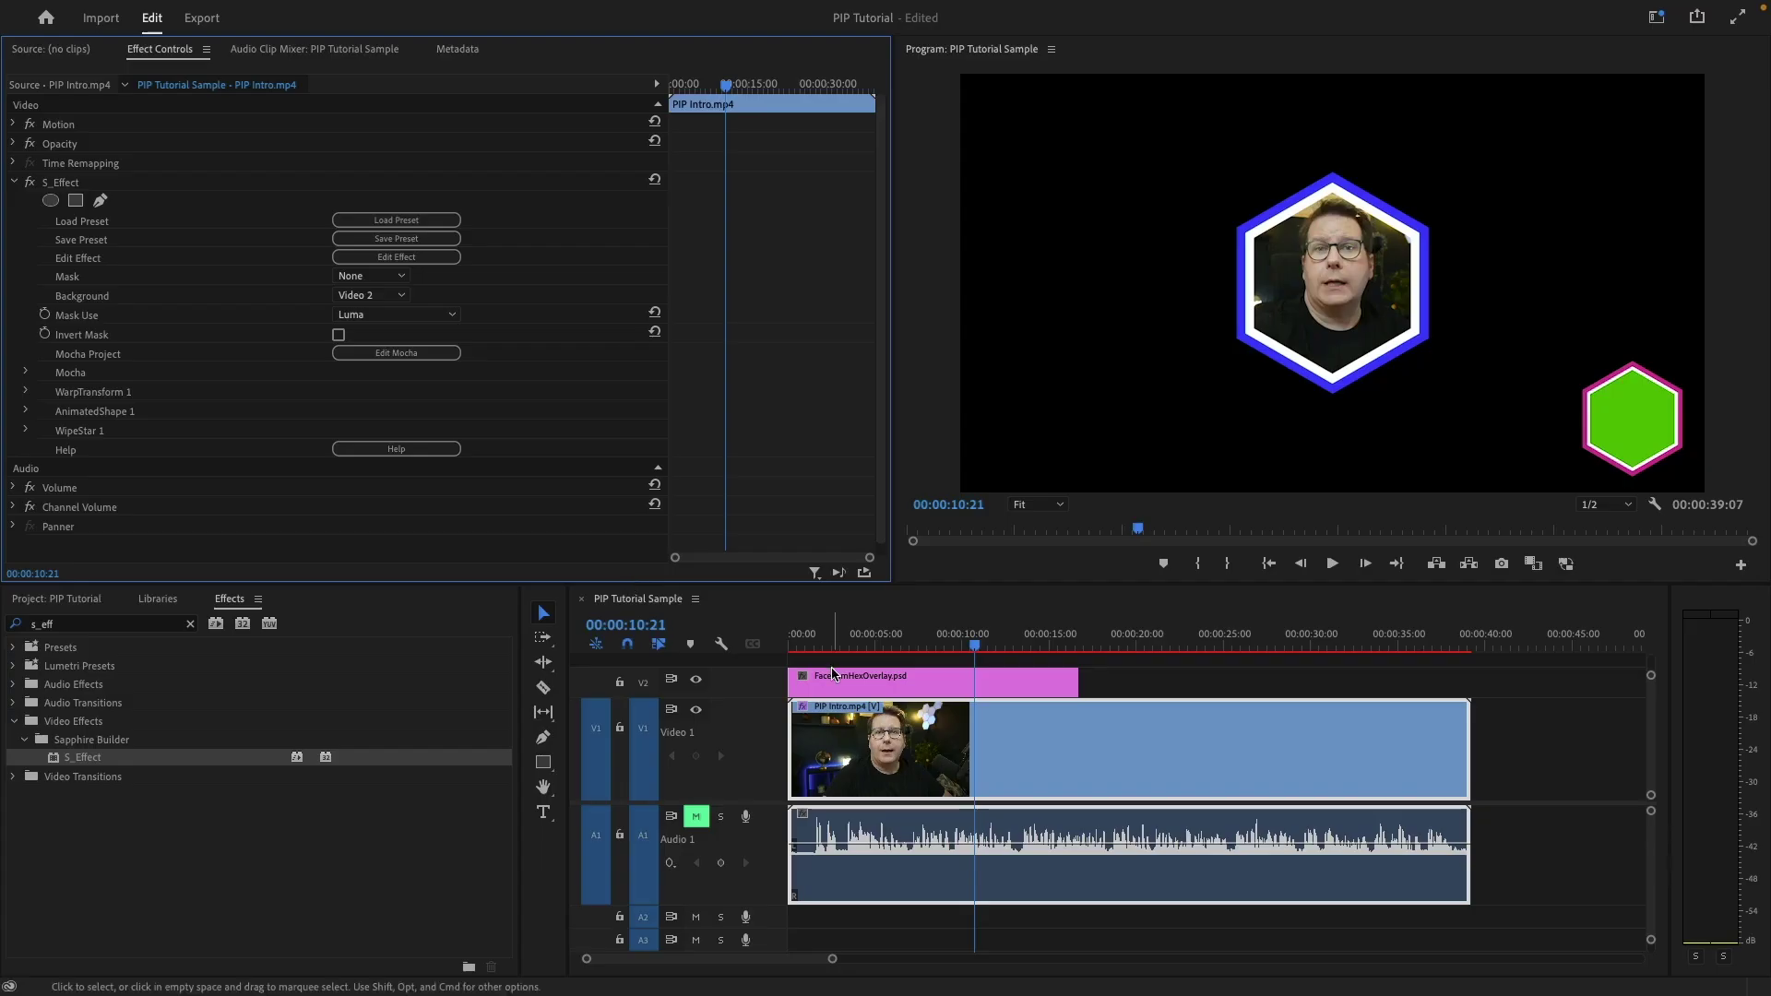
click(918, 689)
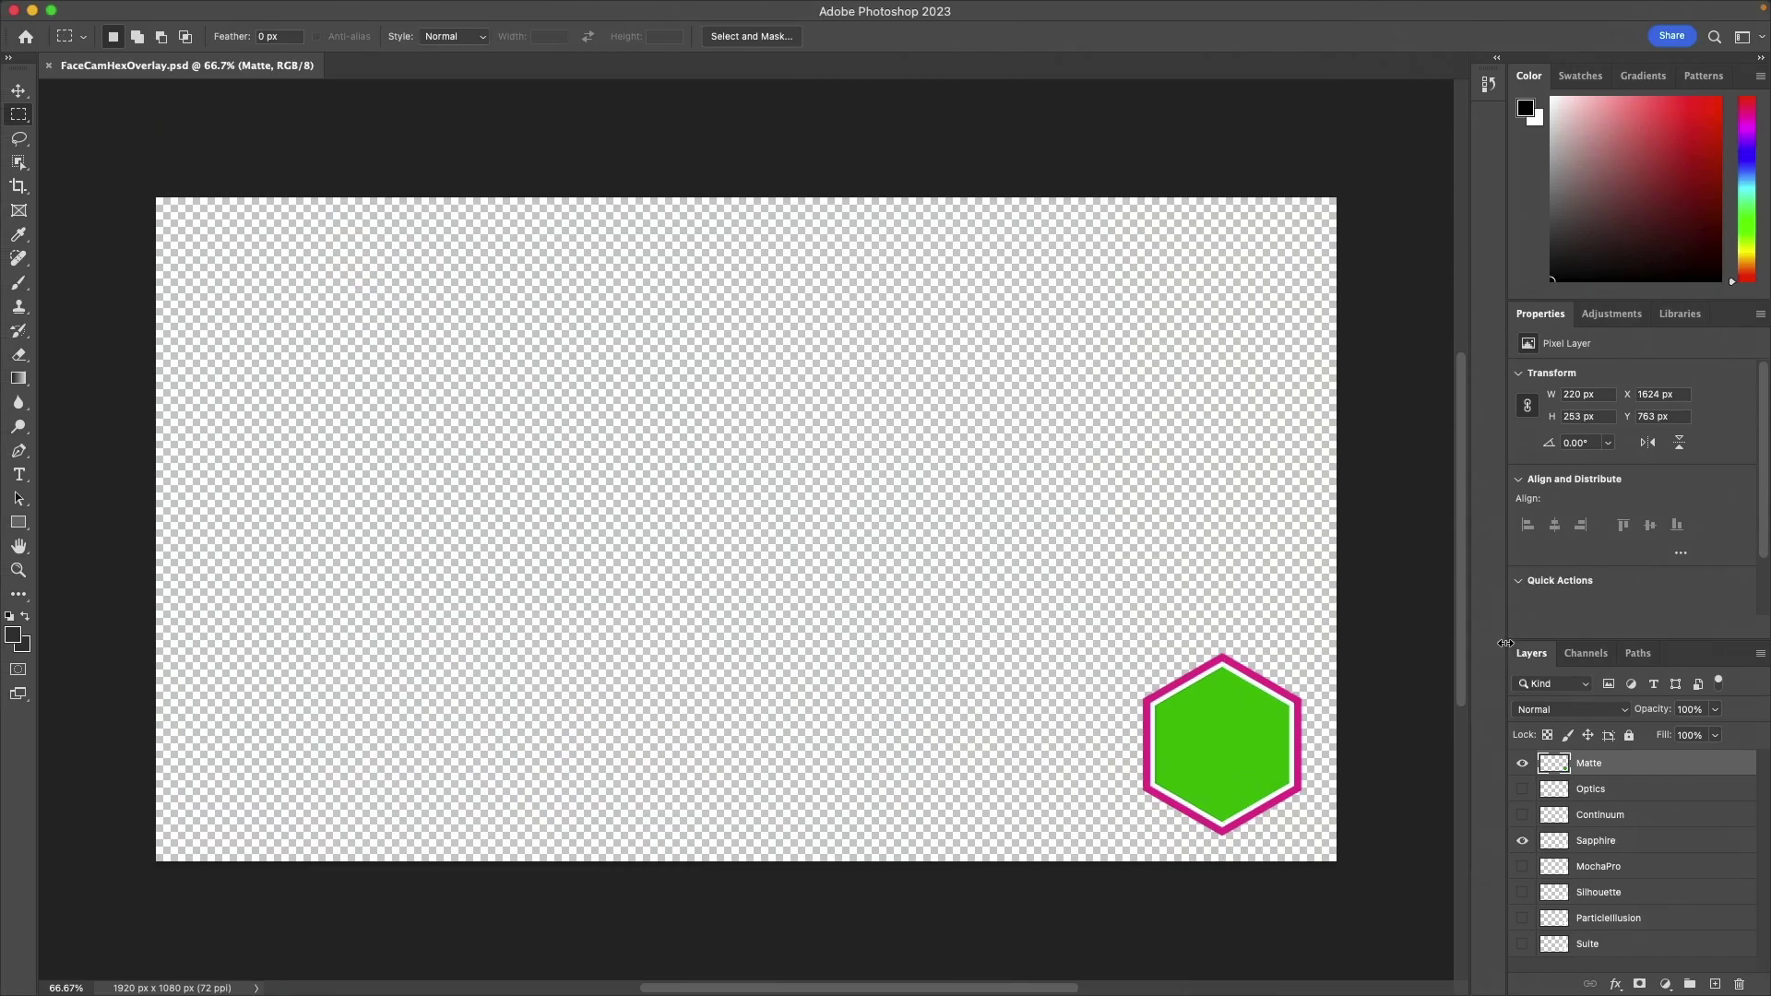
drag(1505, 643, 1375, 643)
scroll(1051, 590, down, 2)
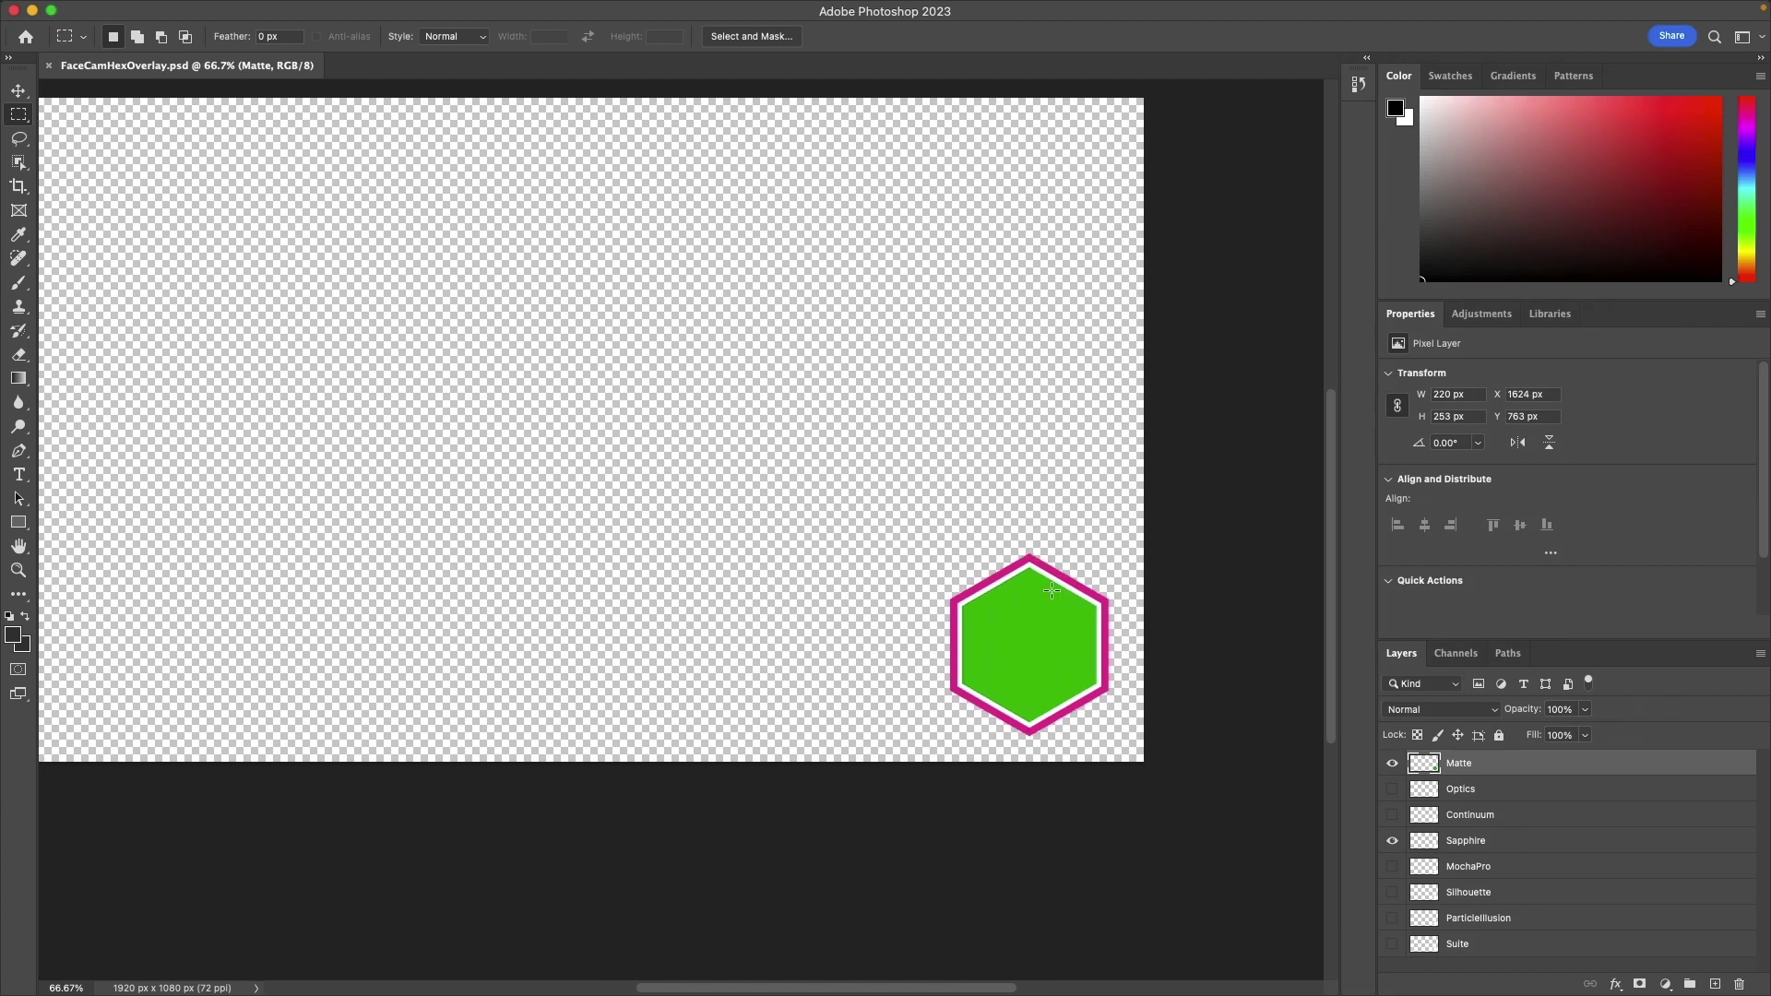
key(super+equal)
key(super+equal)
key(super+equal)
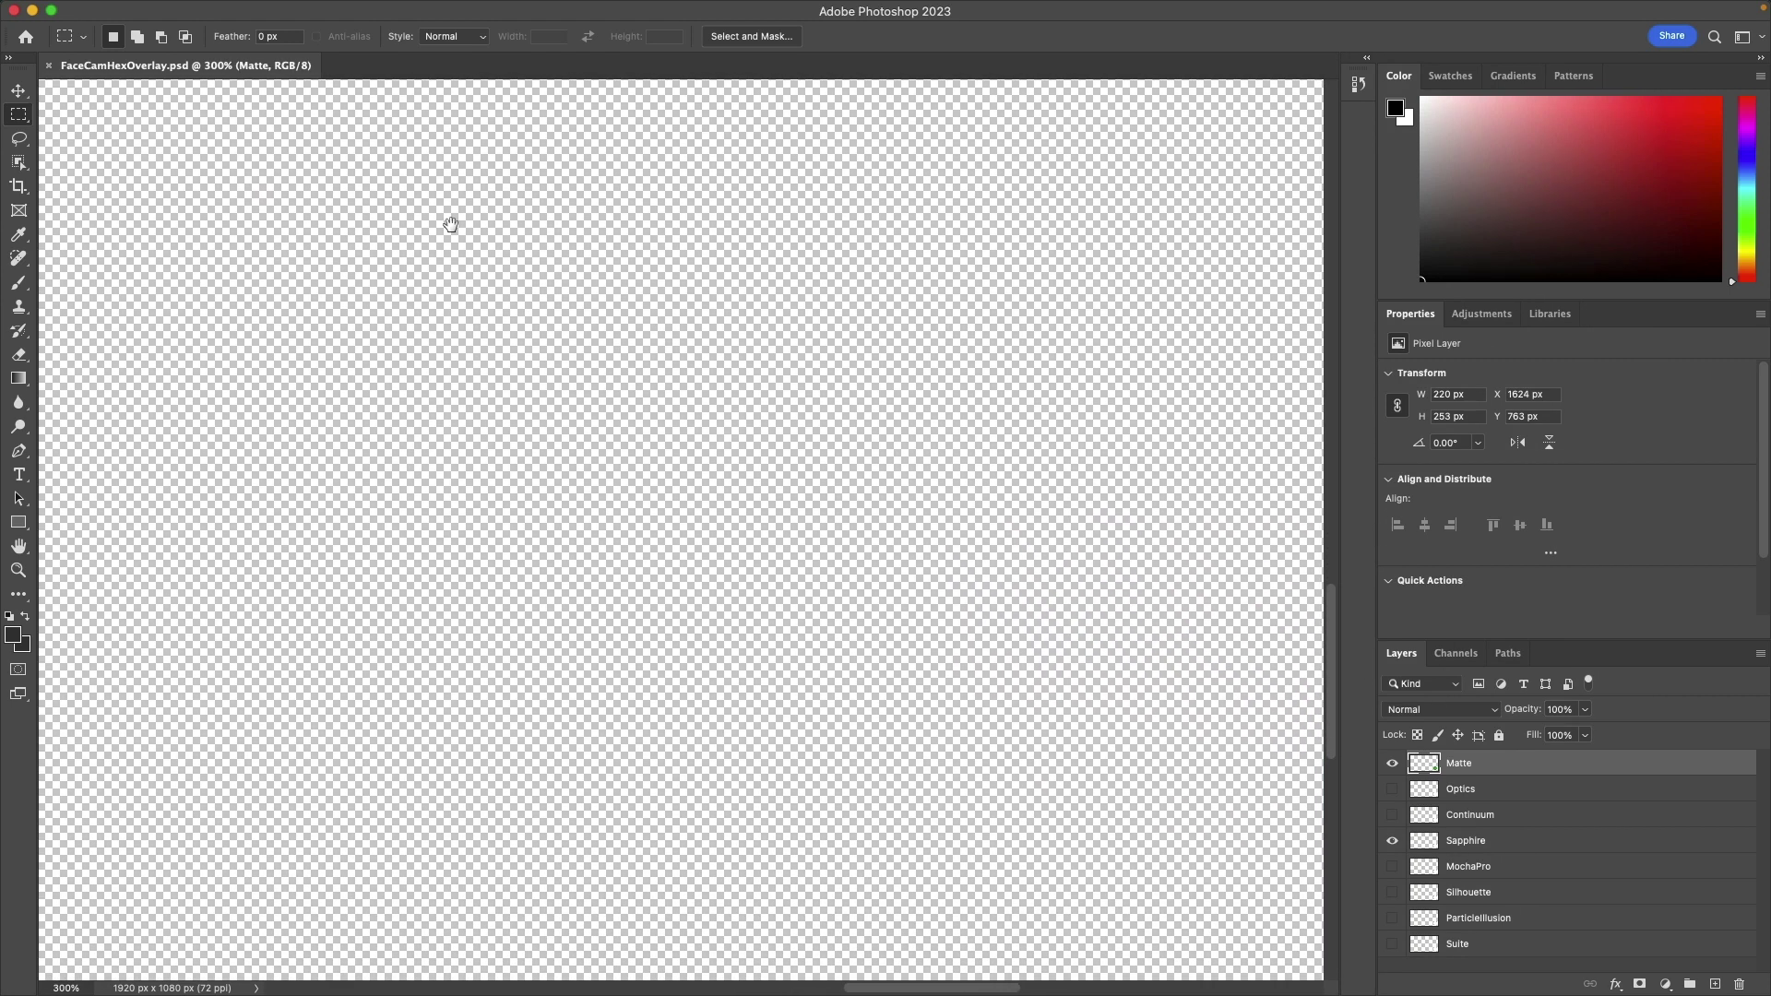
scroll(601, 549, right, 5)
scroll(601, 550, down, 5)
drag(600, 550, 157, 673)
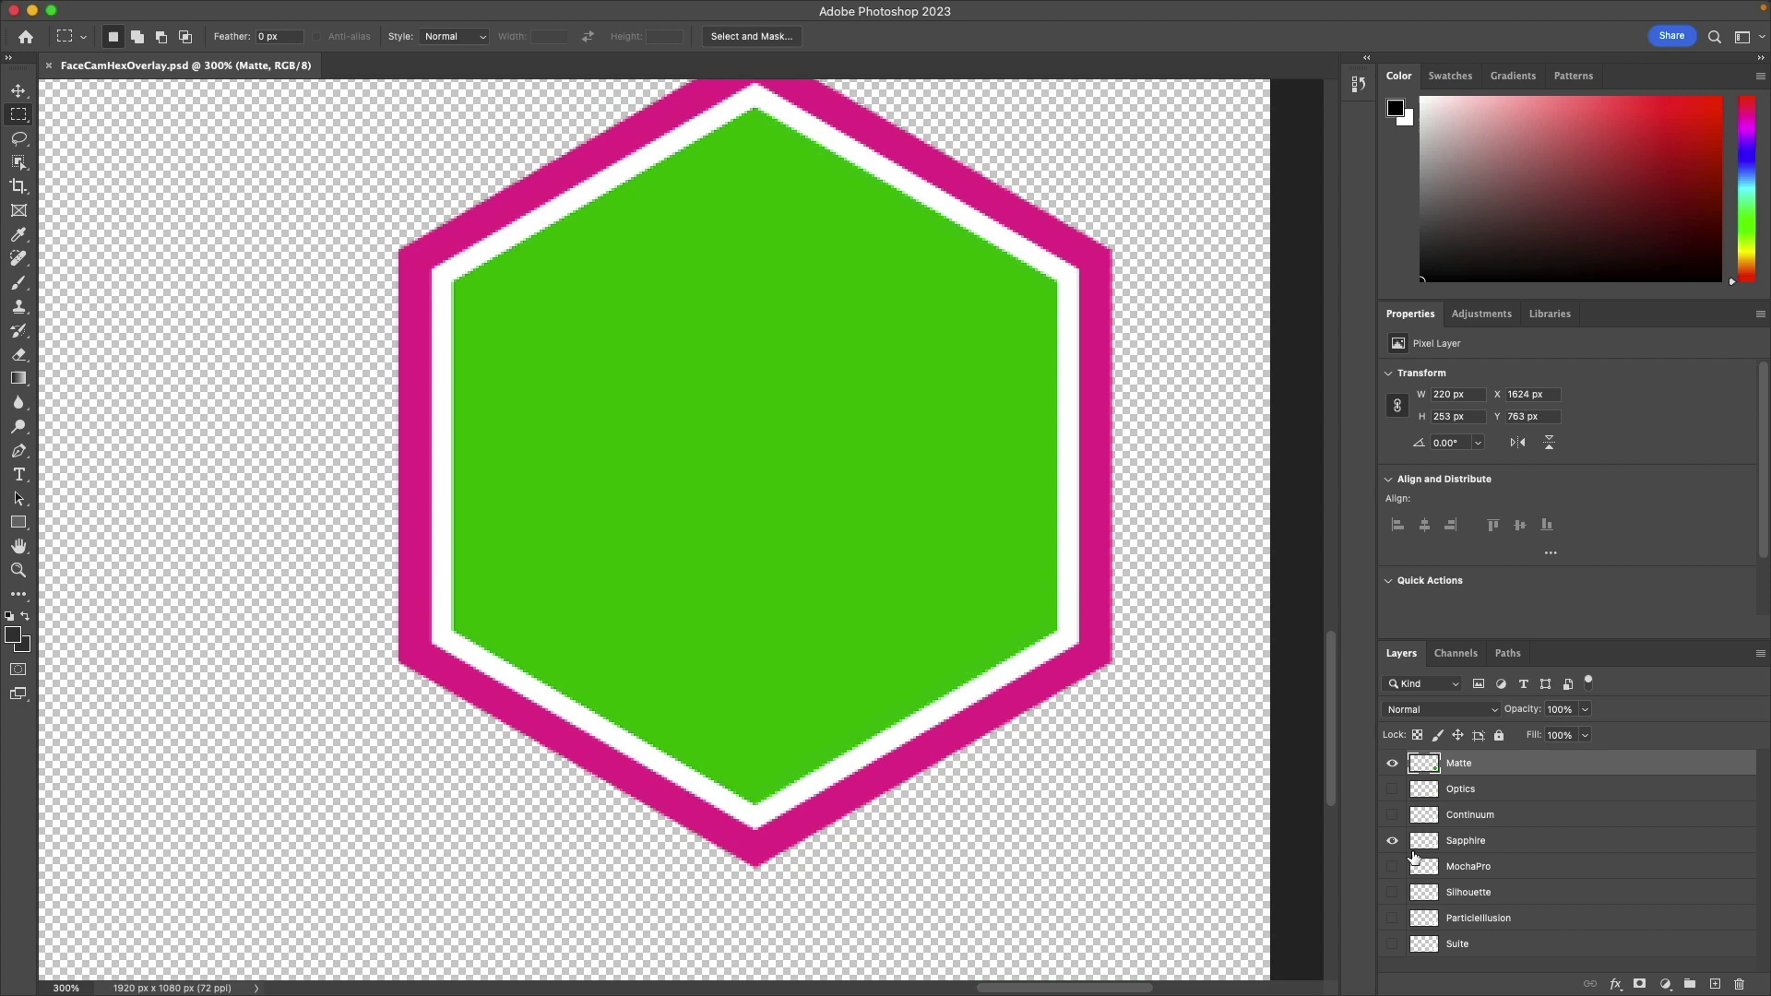
click(1393, 763)
click(1392, 763)
click(1394, 838)
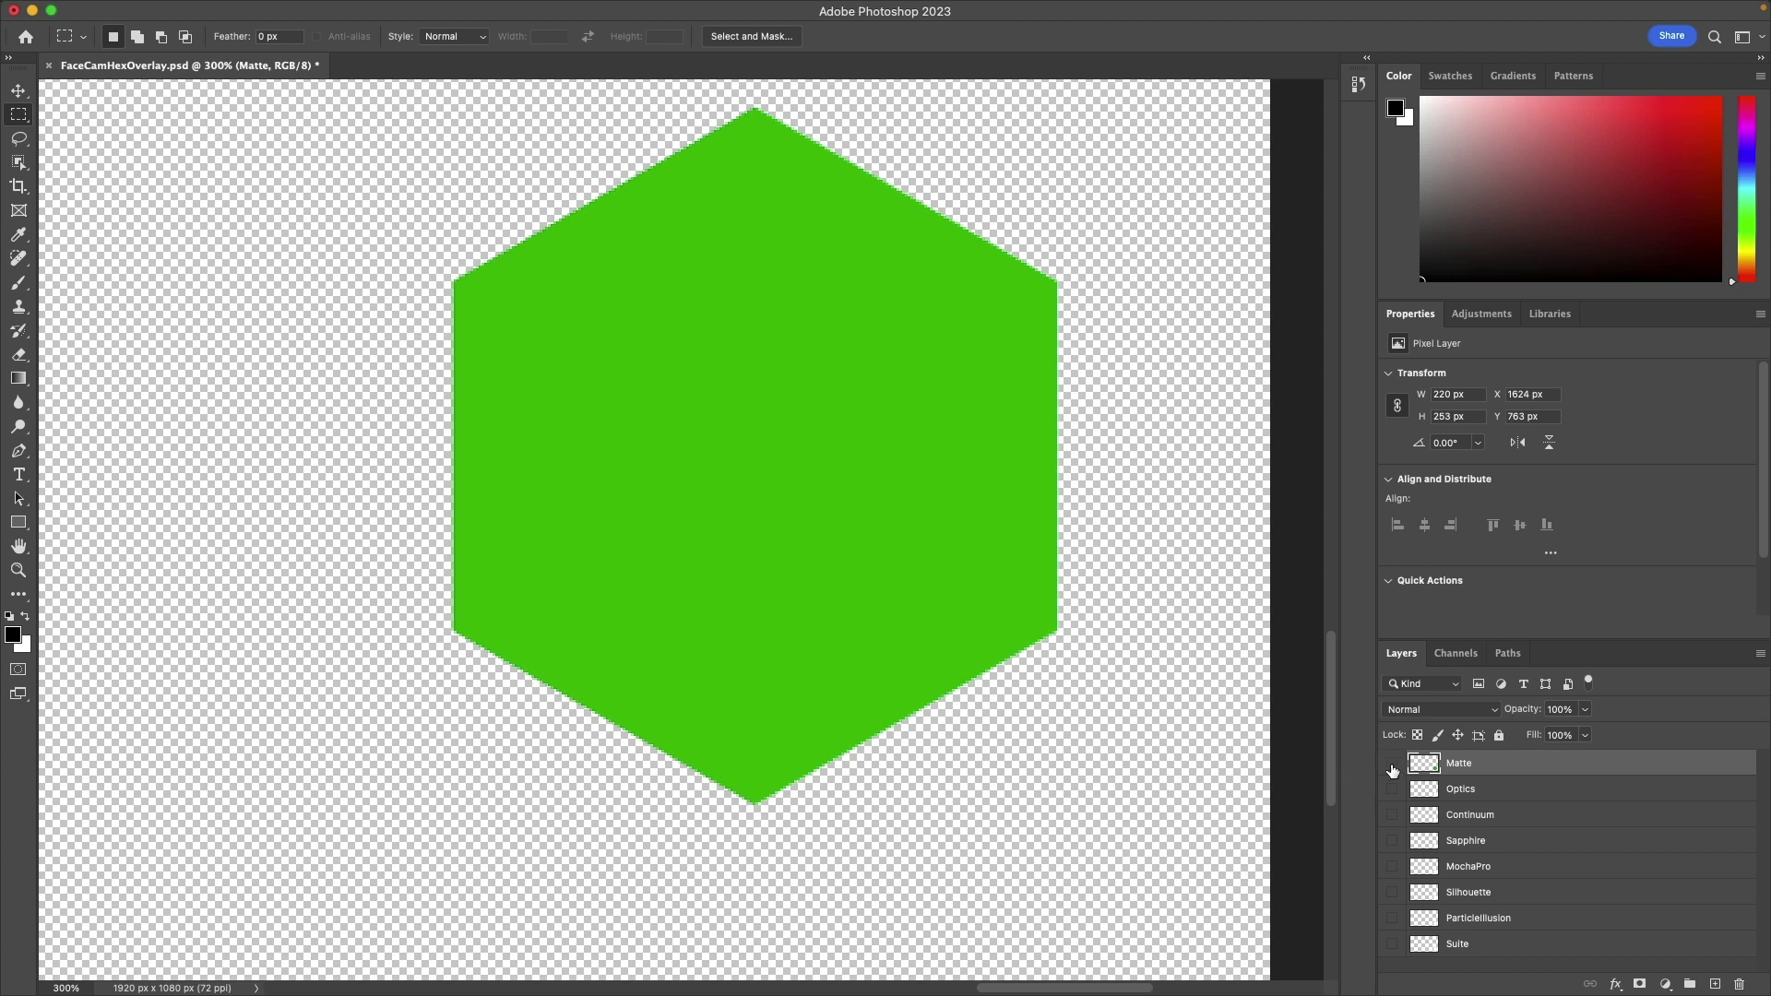
click(1394, 766)
click(1393, 815)
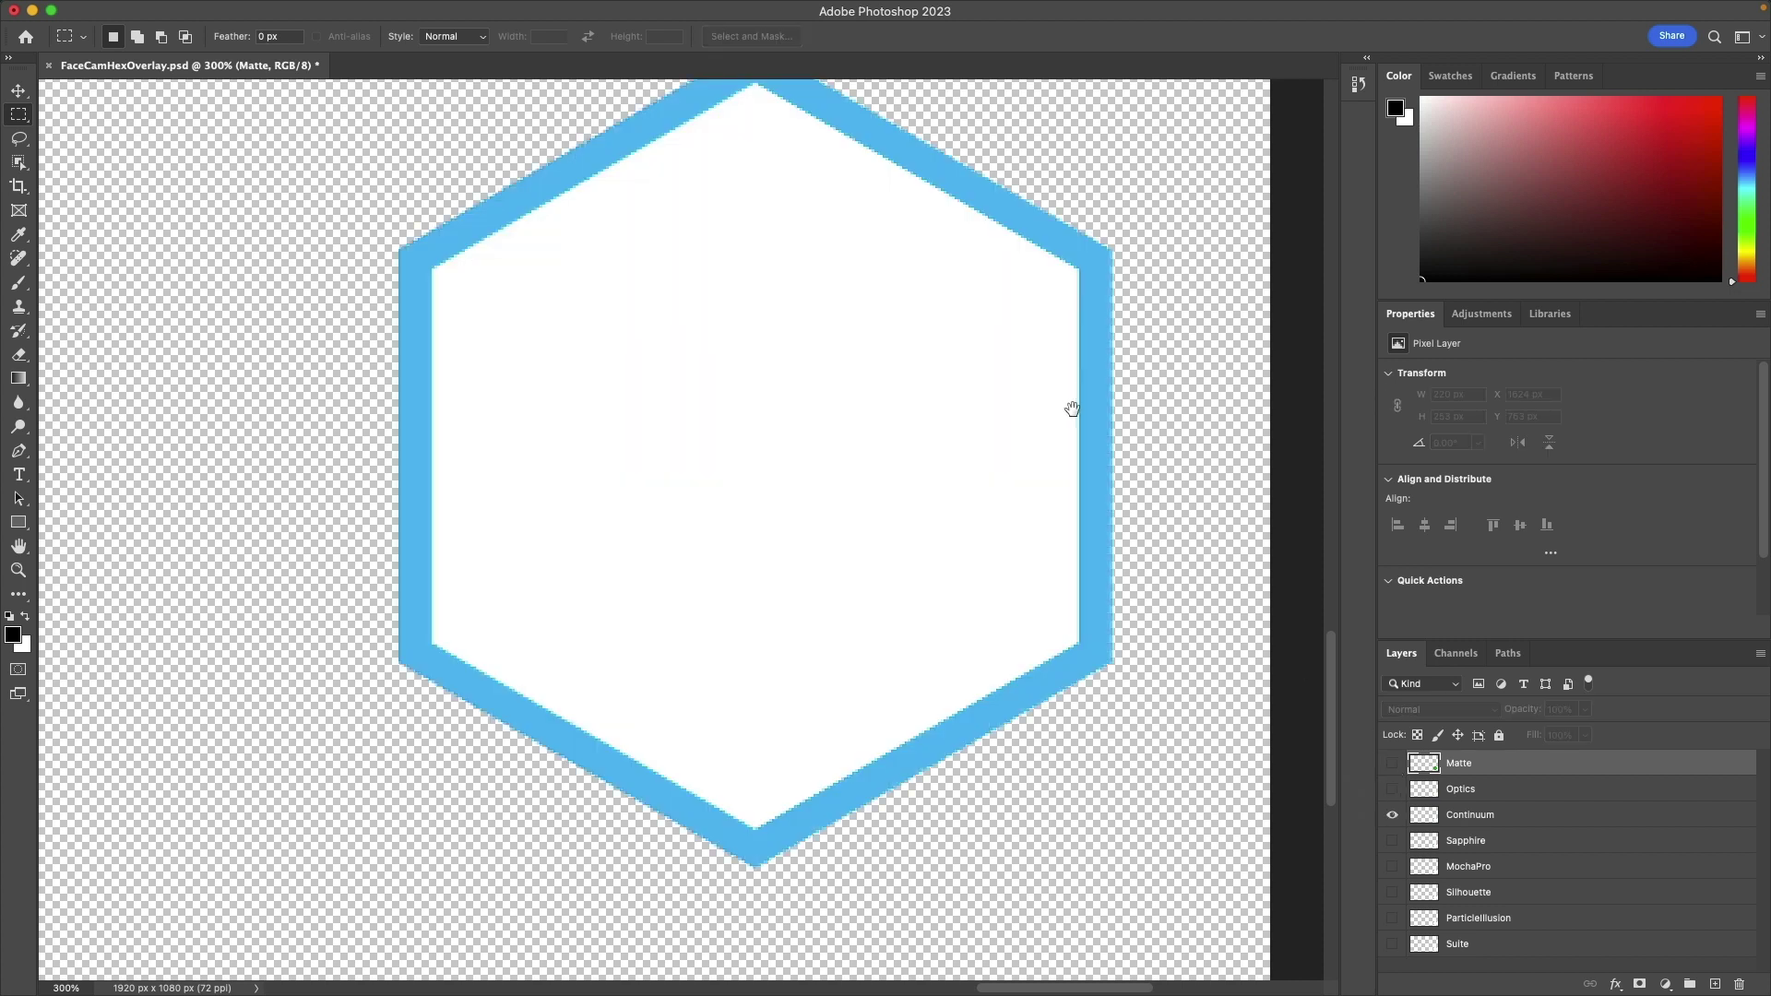
scroll(1078, 411, up, 2)
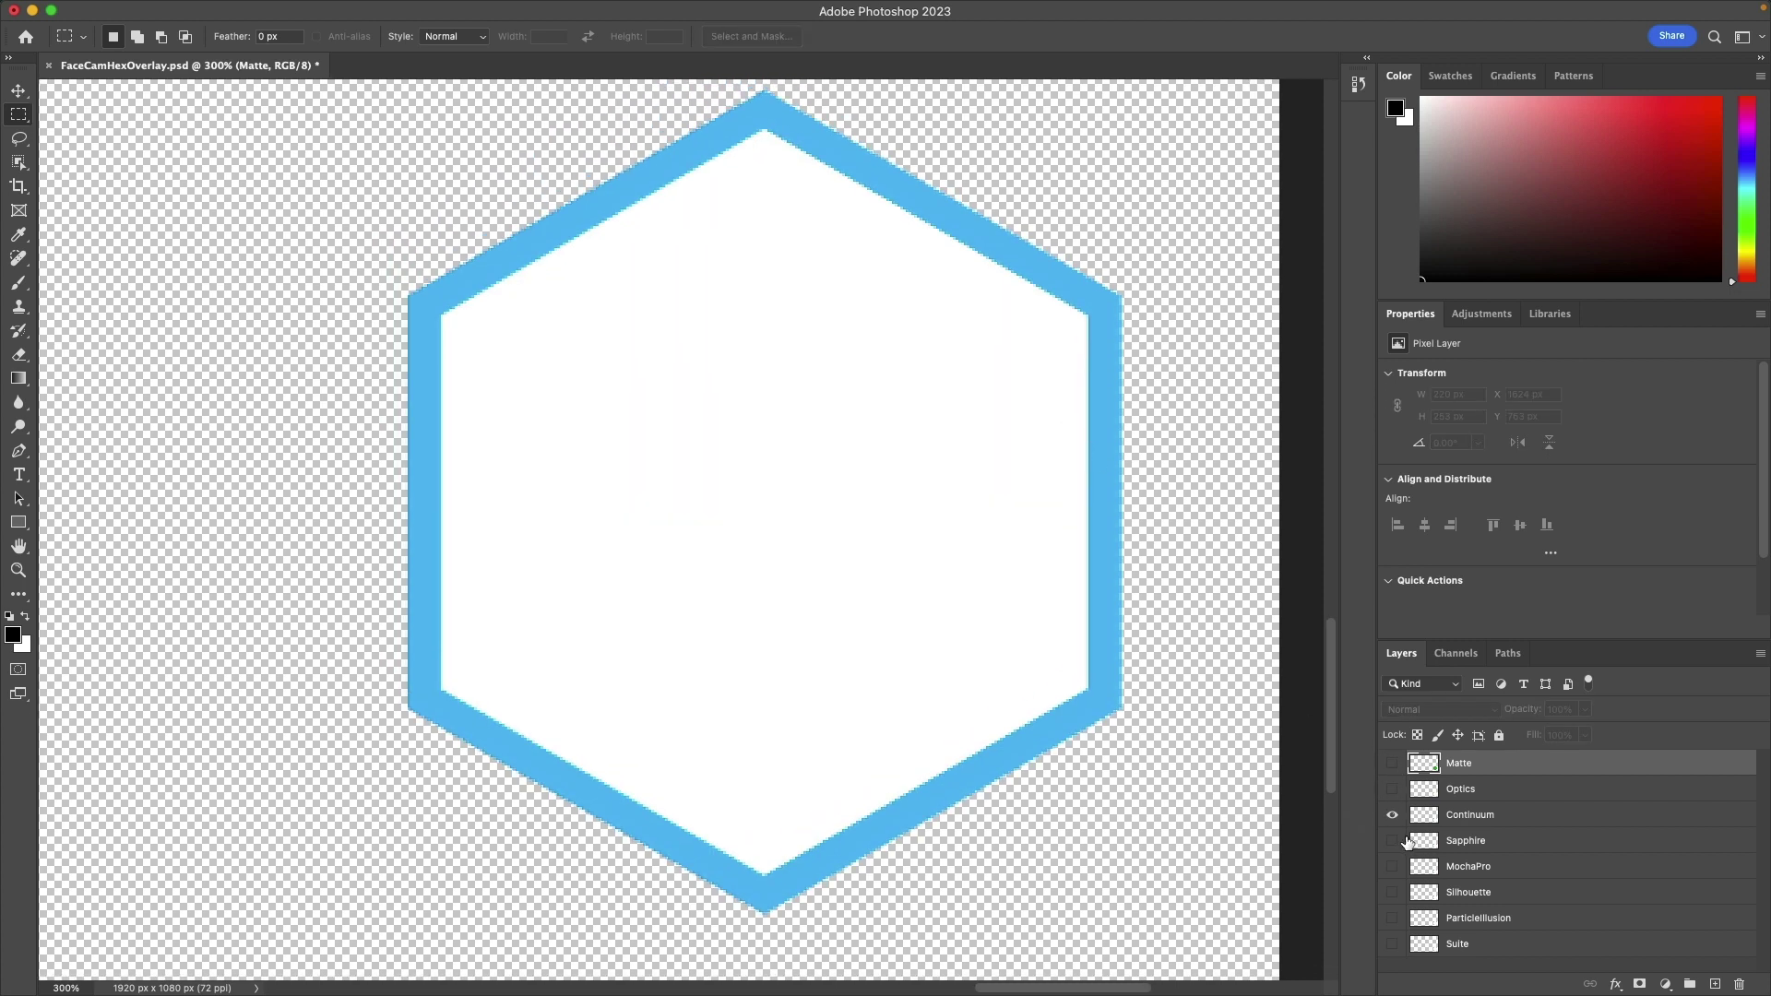
click(1393, 814)
click(1393, 840)
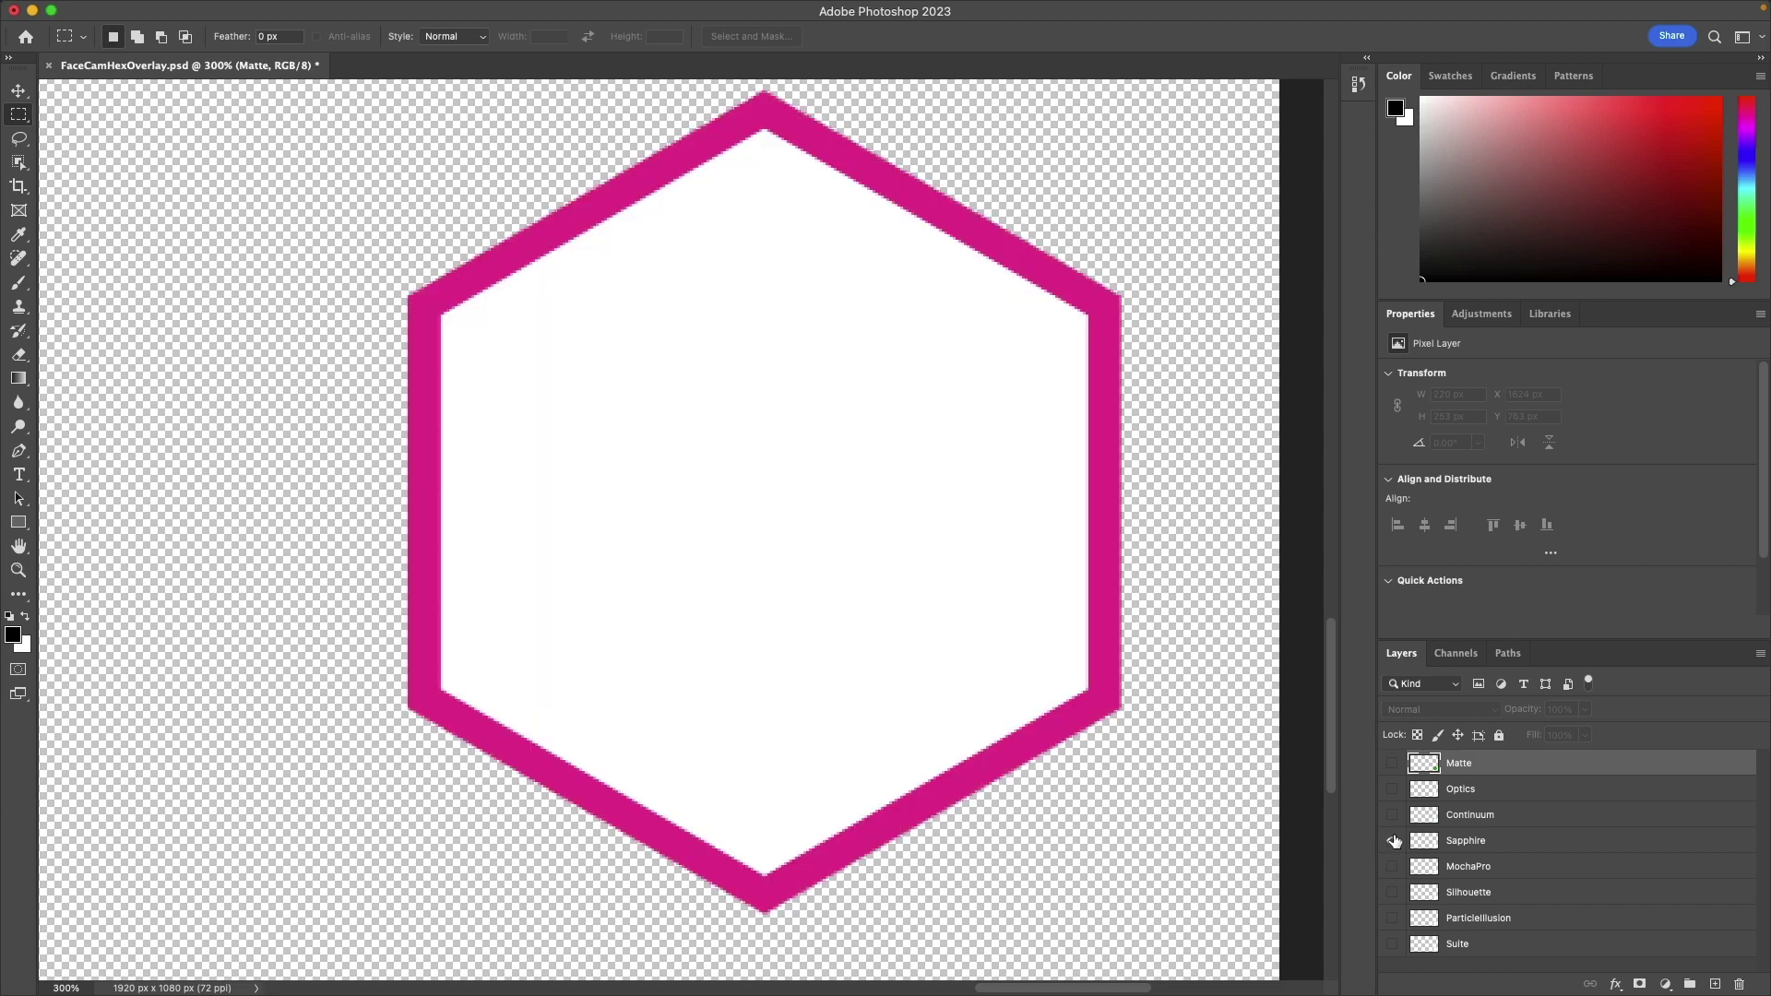
click(1393, 841)
click(1393, 867)
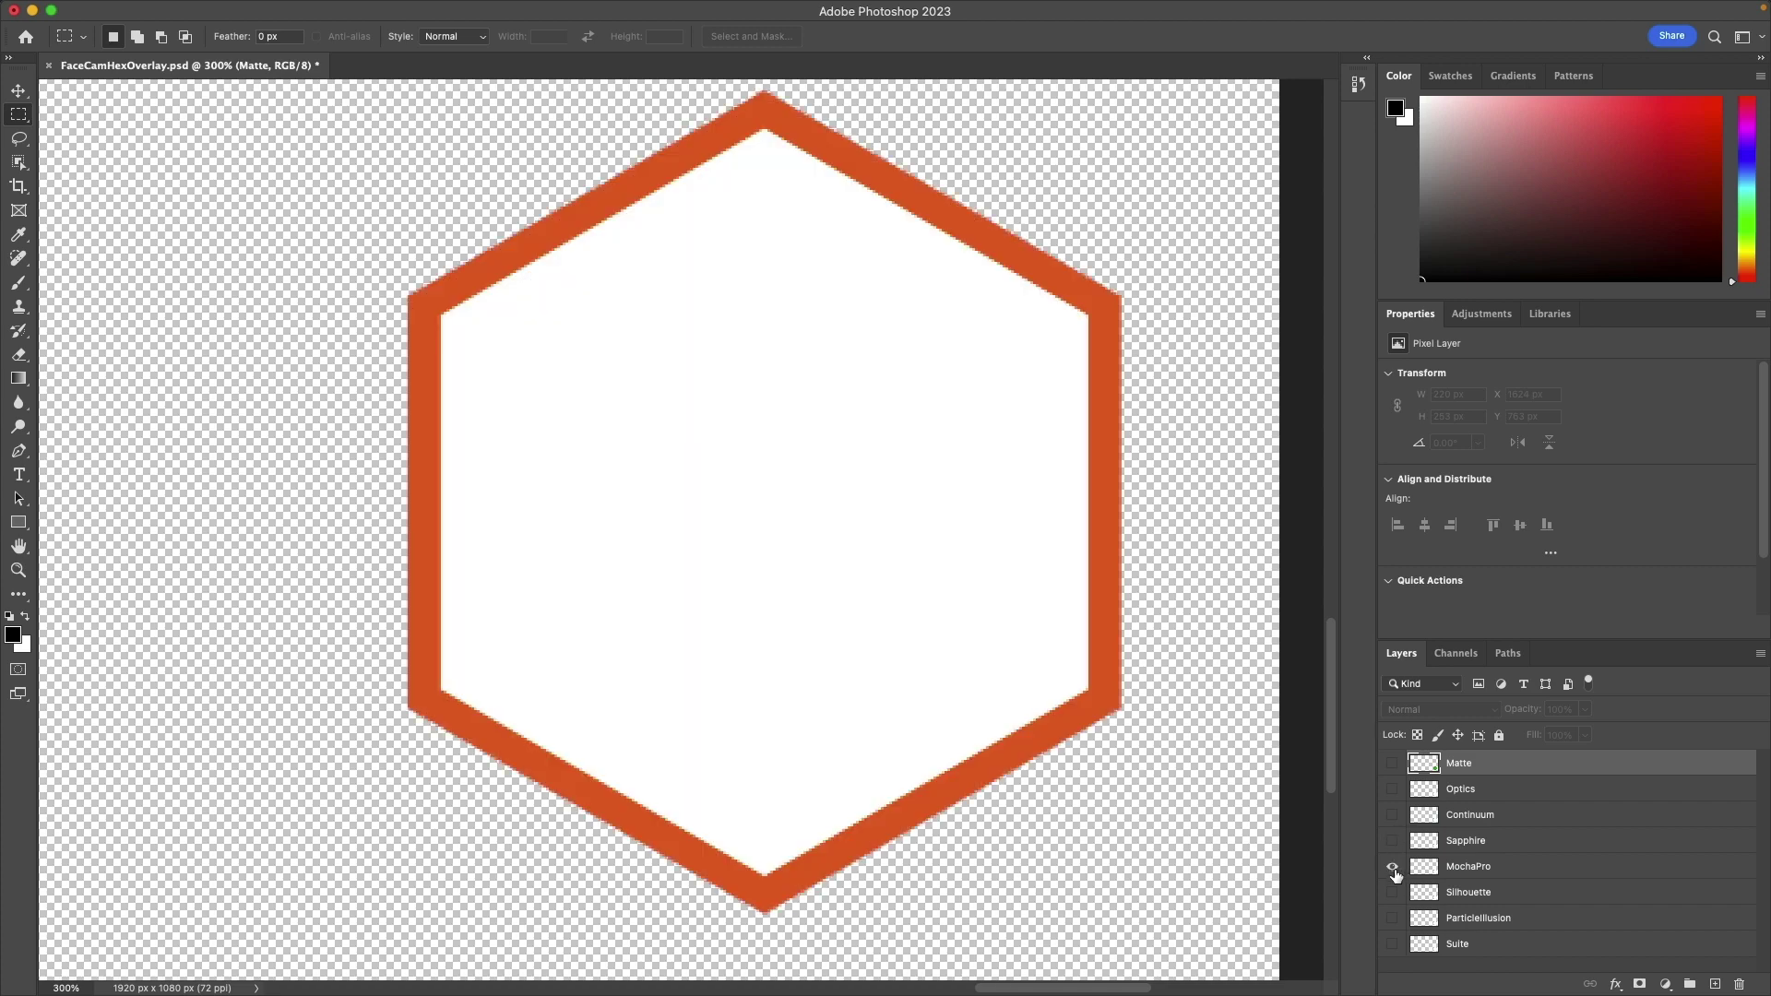
click(1395, 871)
click(1393, 893)
click(1394, 893)
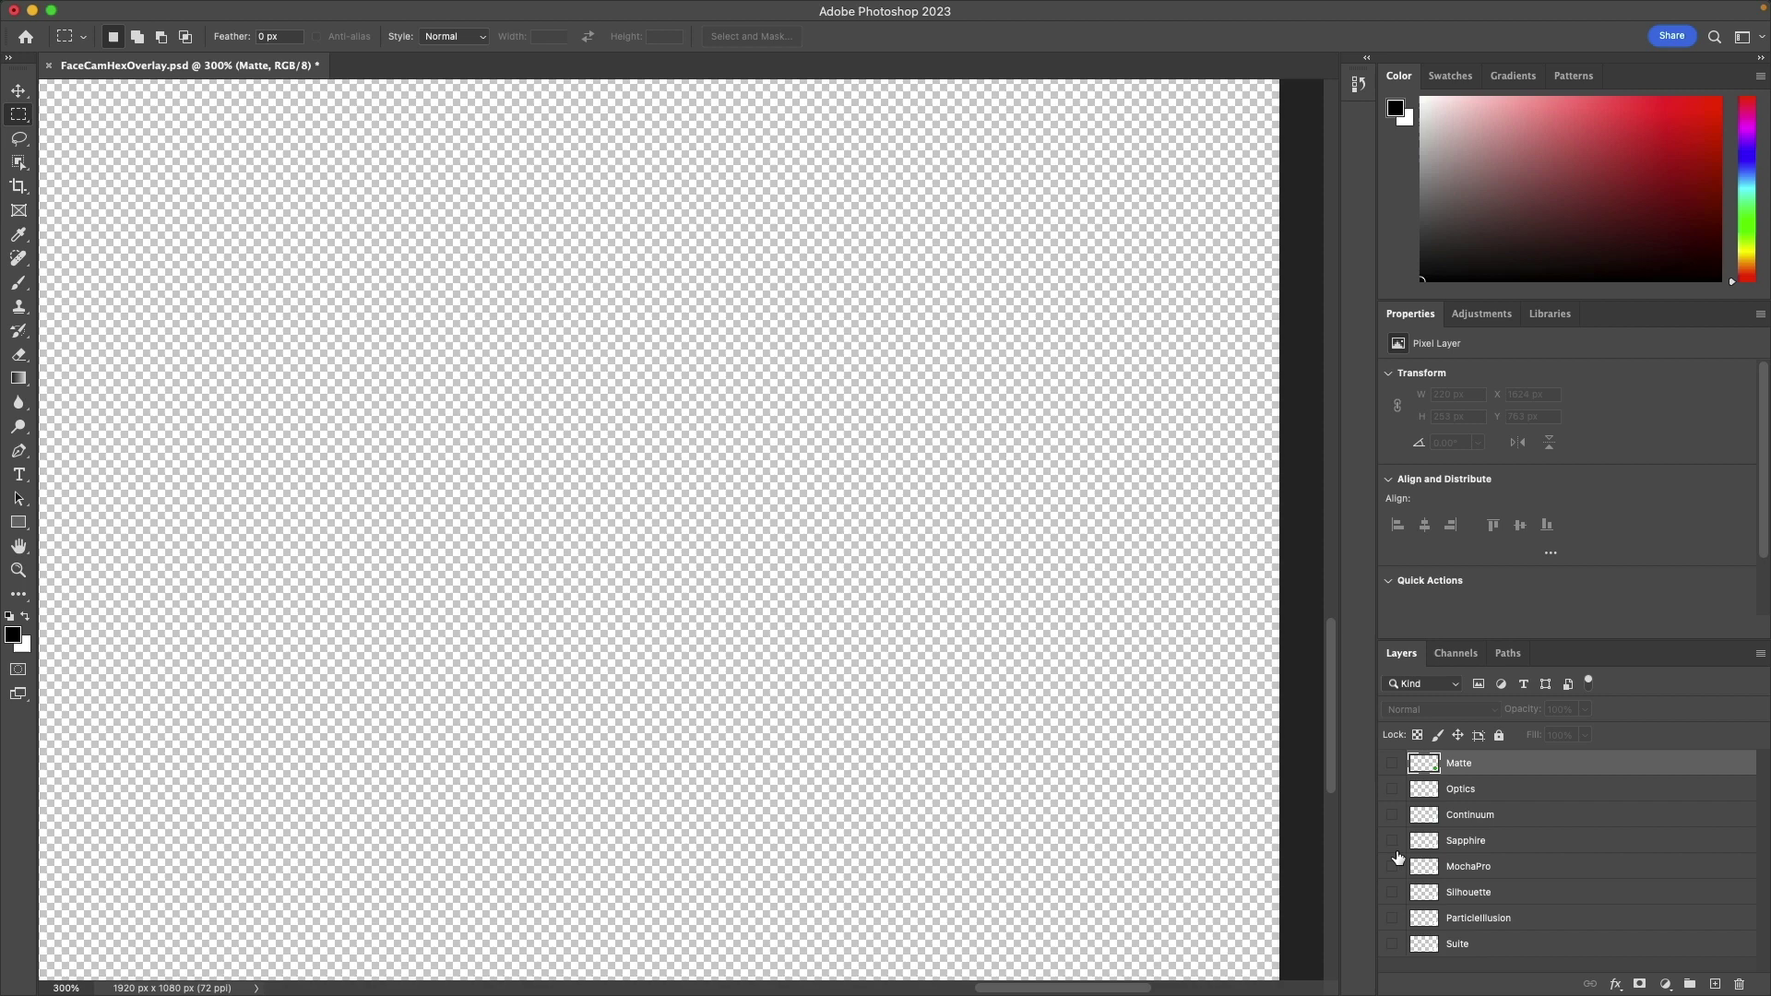
click(1393, 841)
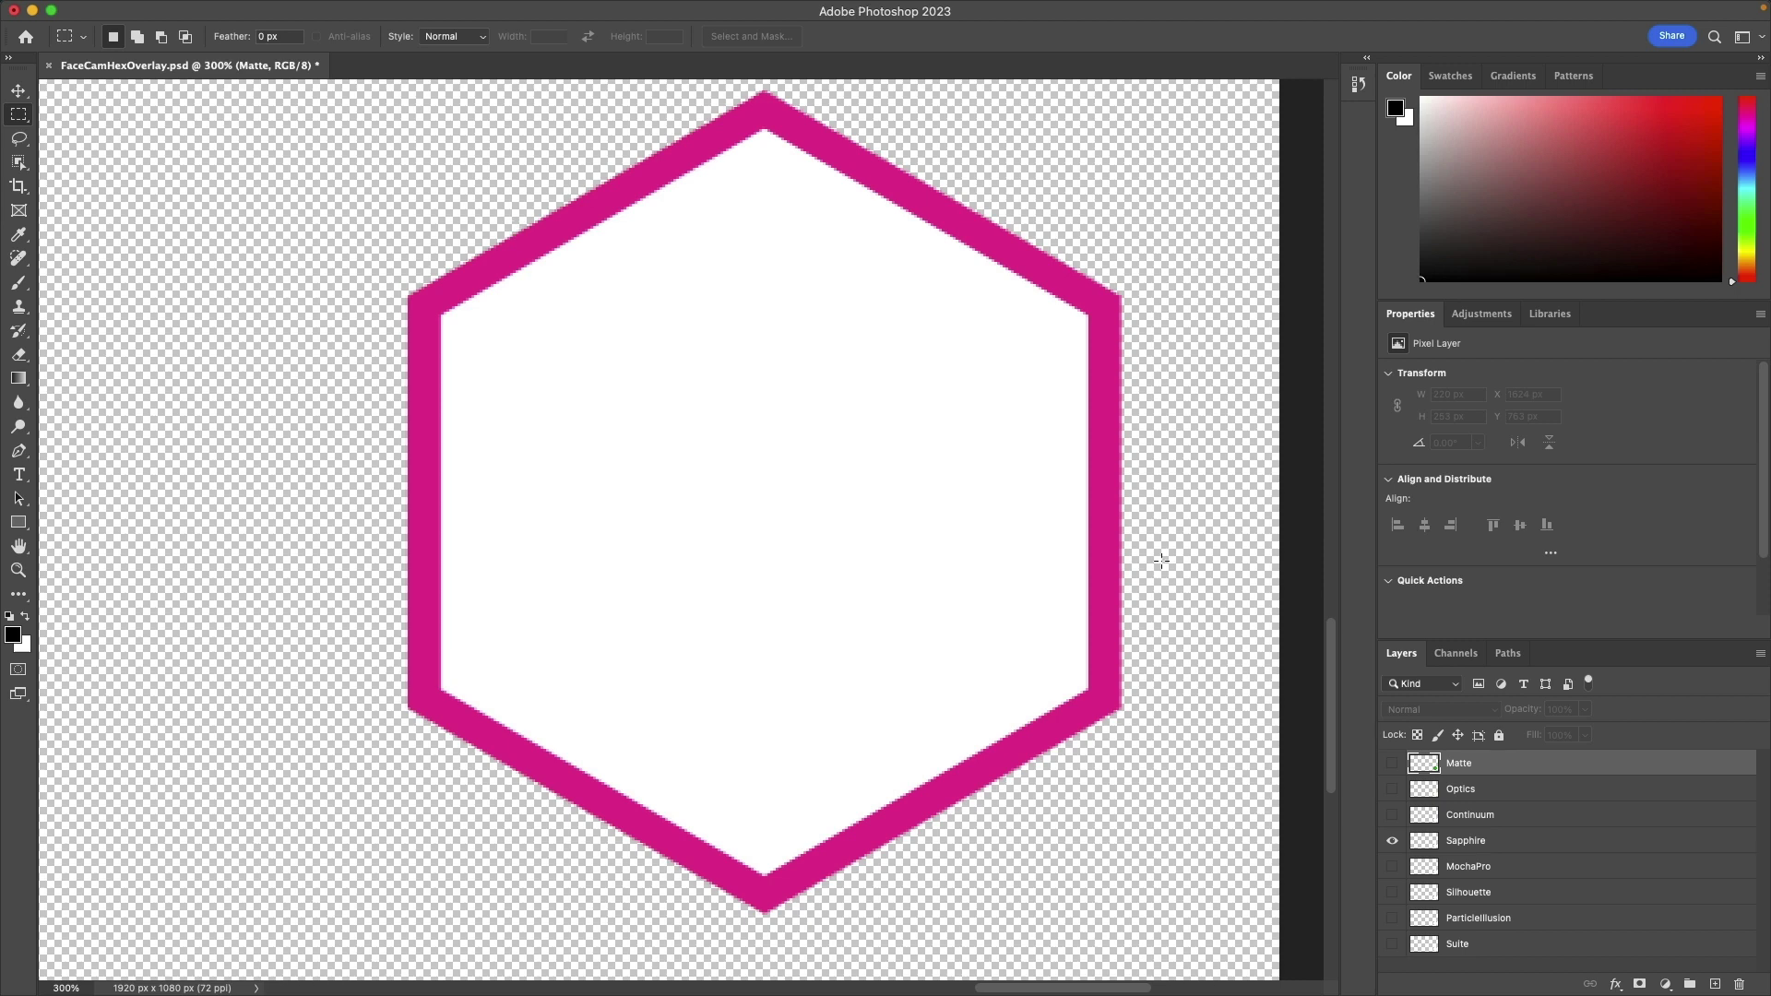
click(1389, 763)
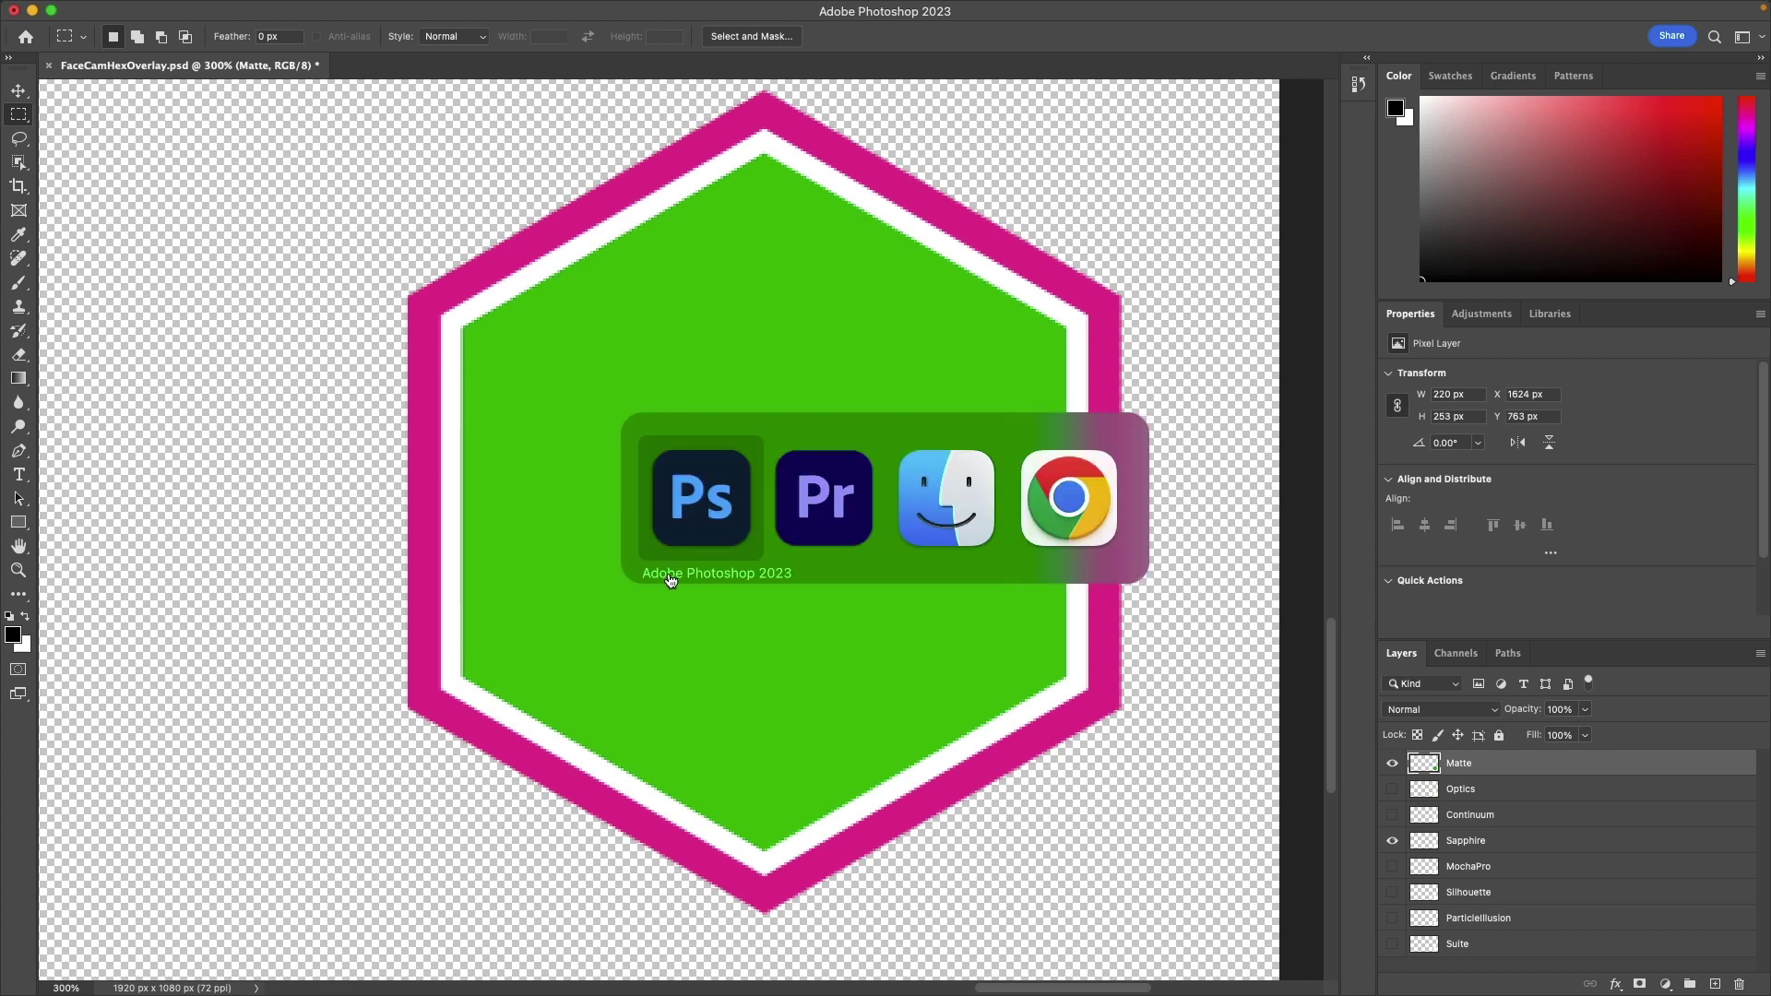
- Back in Premiere, reopen the PIP Intro.mp4 clip's S_Effect in Sapphire Effect Builder
key(super+Tab)
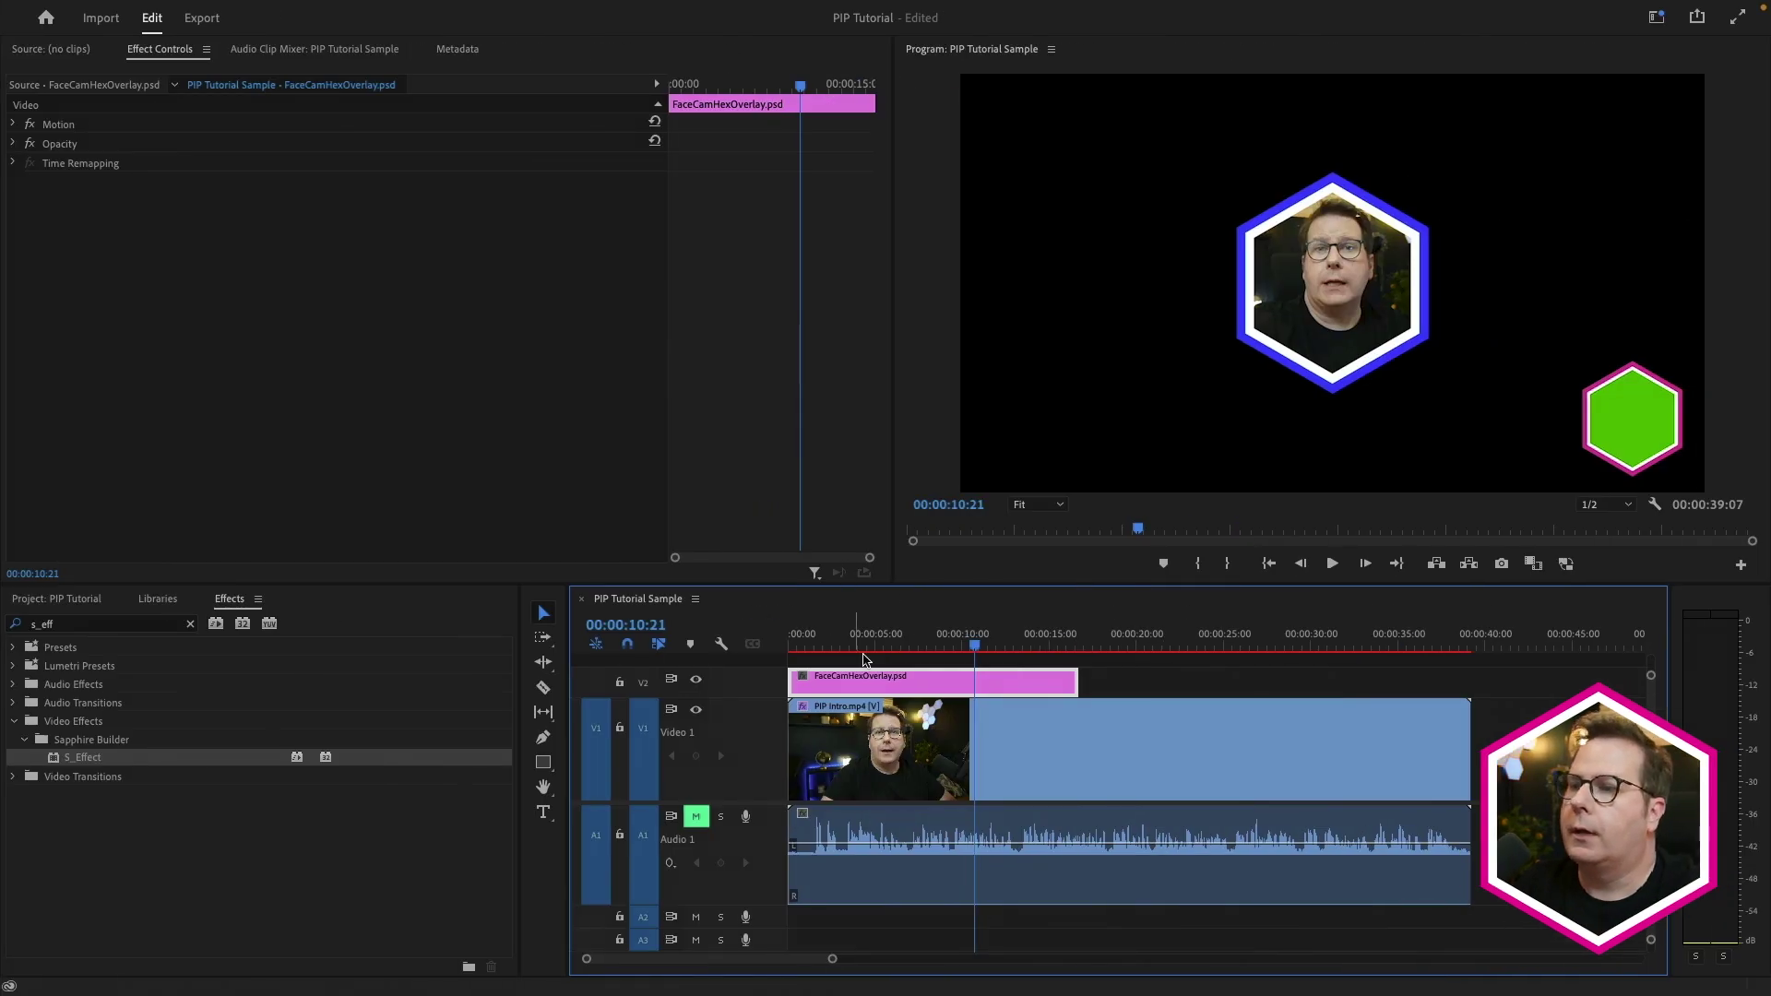
click(871, 705)
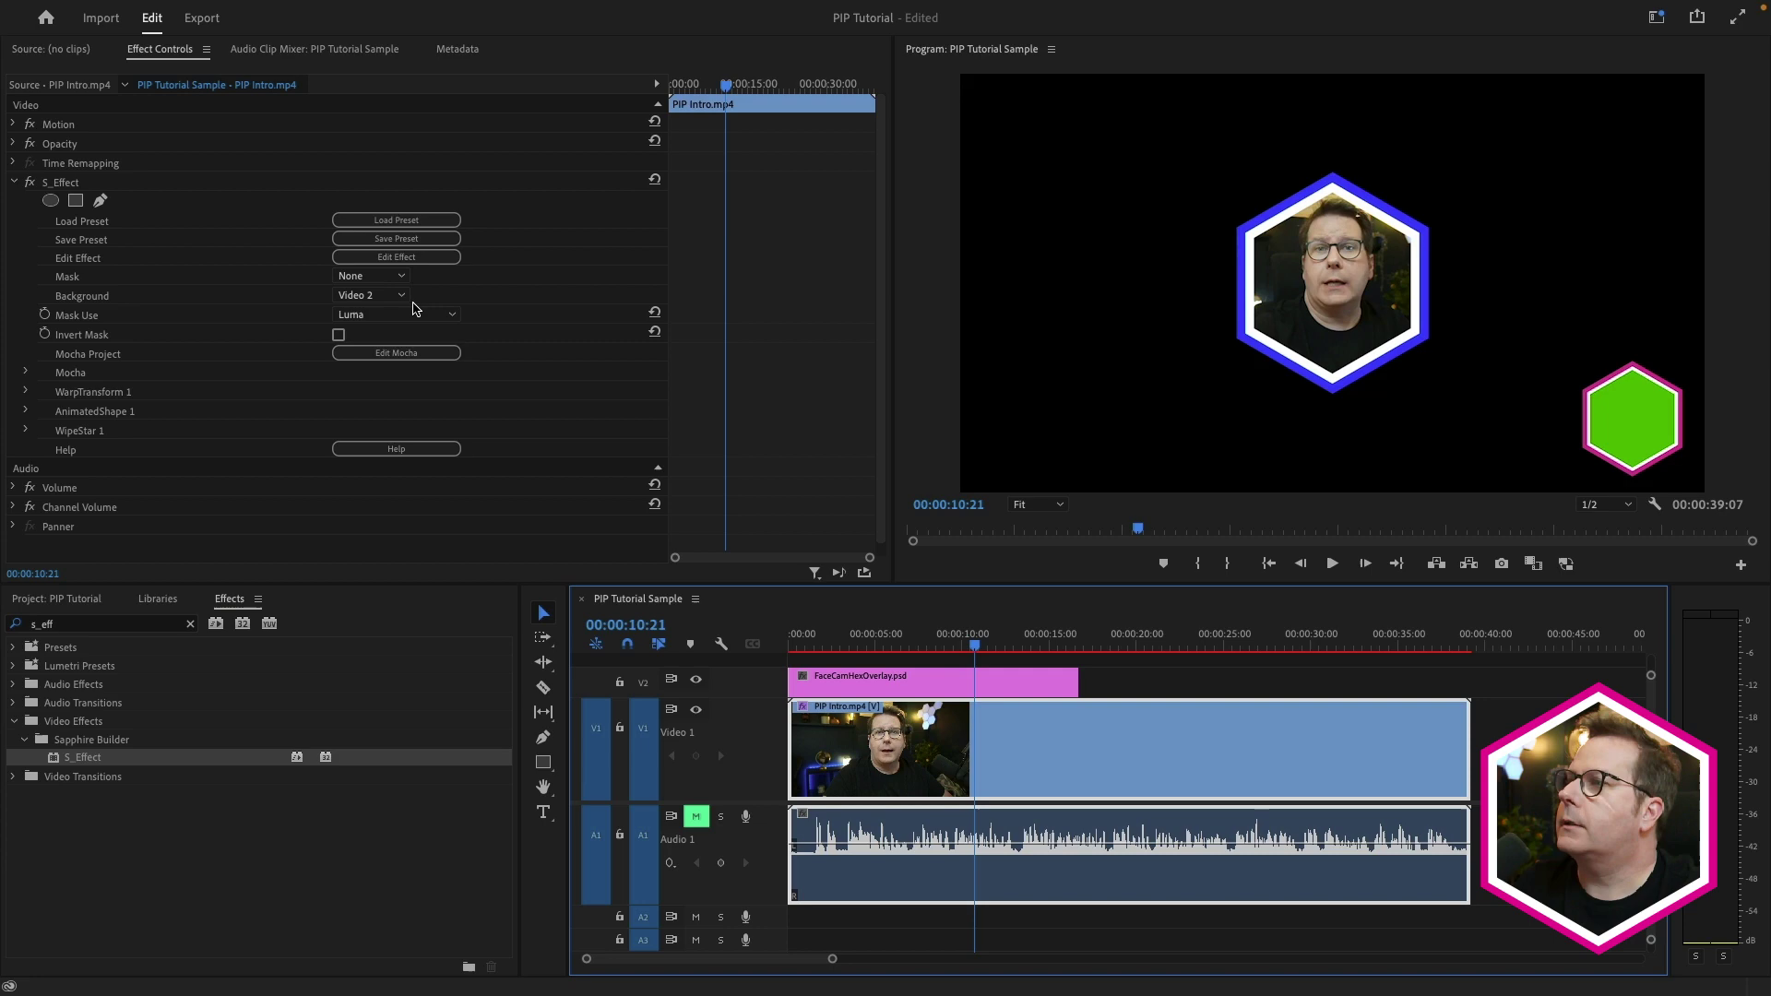
click(420, 258)
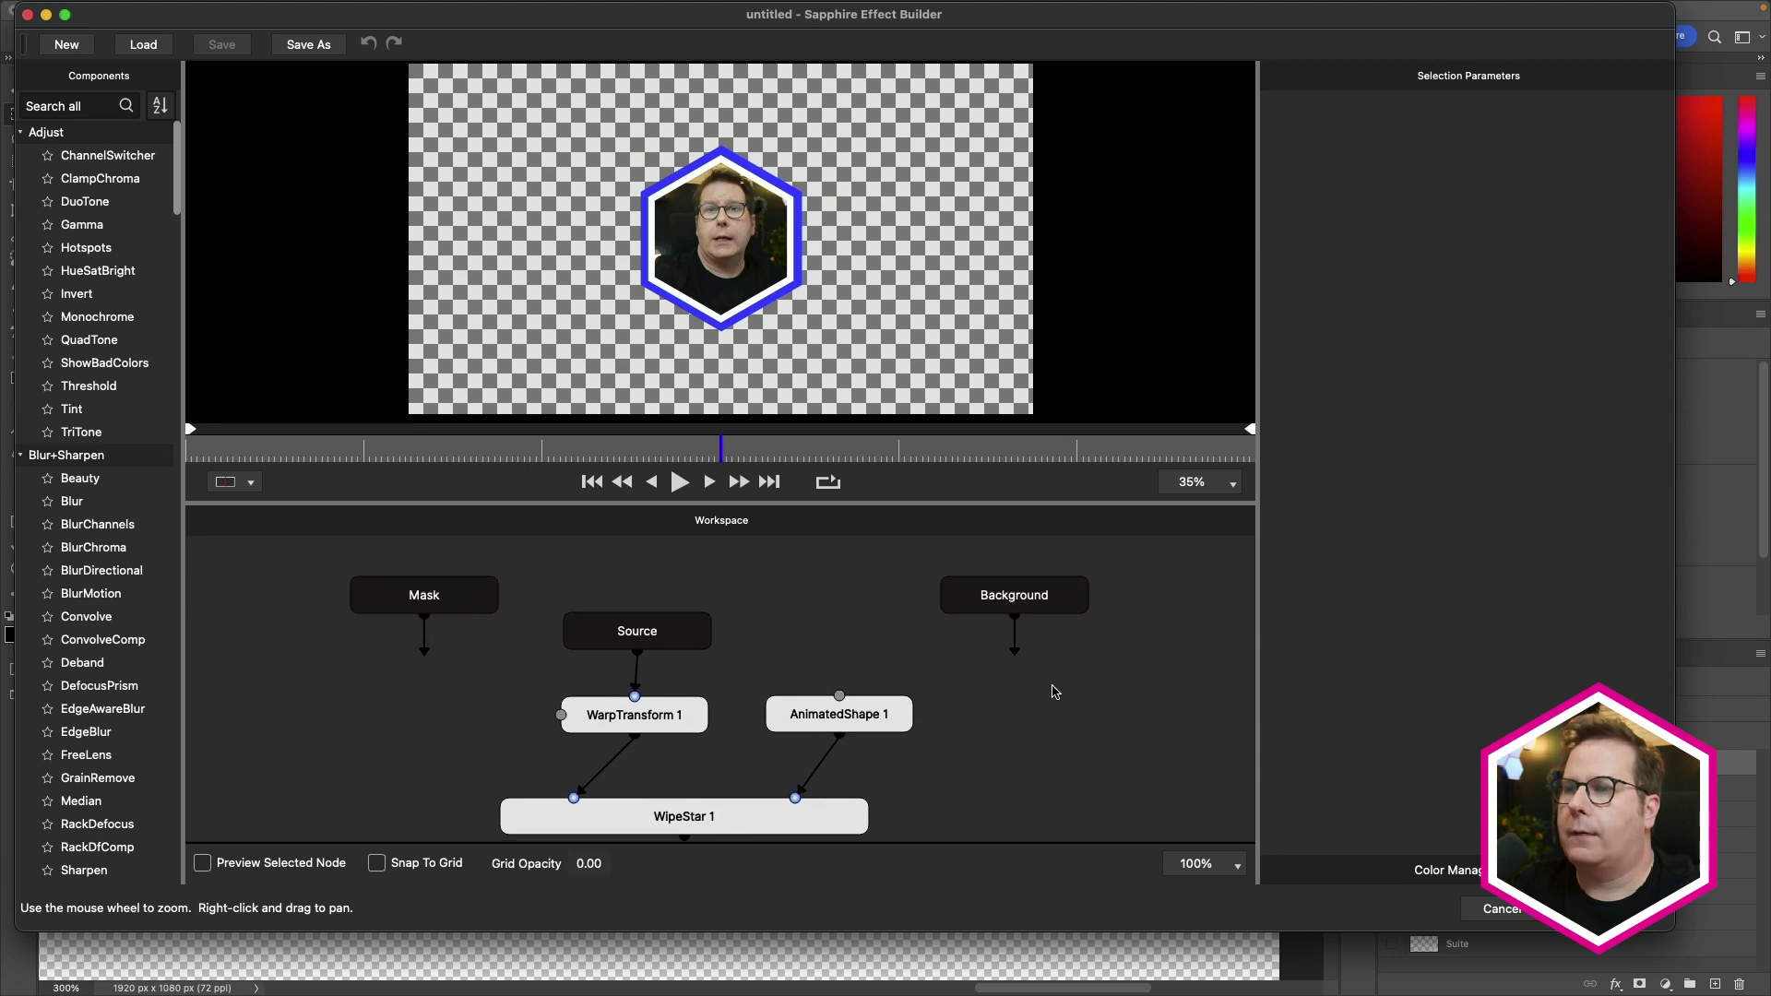
- Rearrange the graph, moving Background right of the WipeStar chain and Result up, zoomed out to 70%
click(1035, 615)
drag(990, 608, 1109, 716)
drag(1163, 661, 1000, 643)
scroll(1080, 696, down, 3)
drag(799, 787, 873, 764)
drag(992, 566, 836, 758)
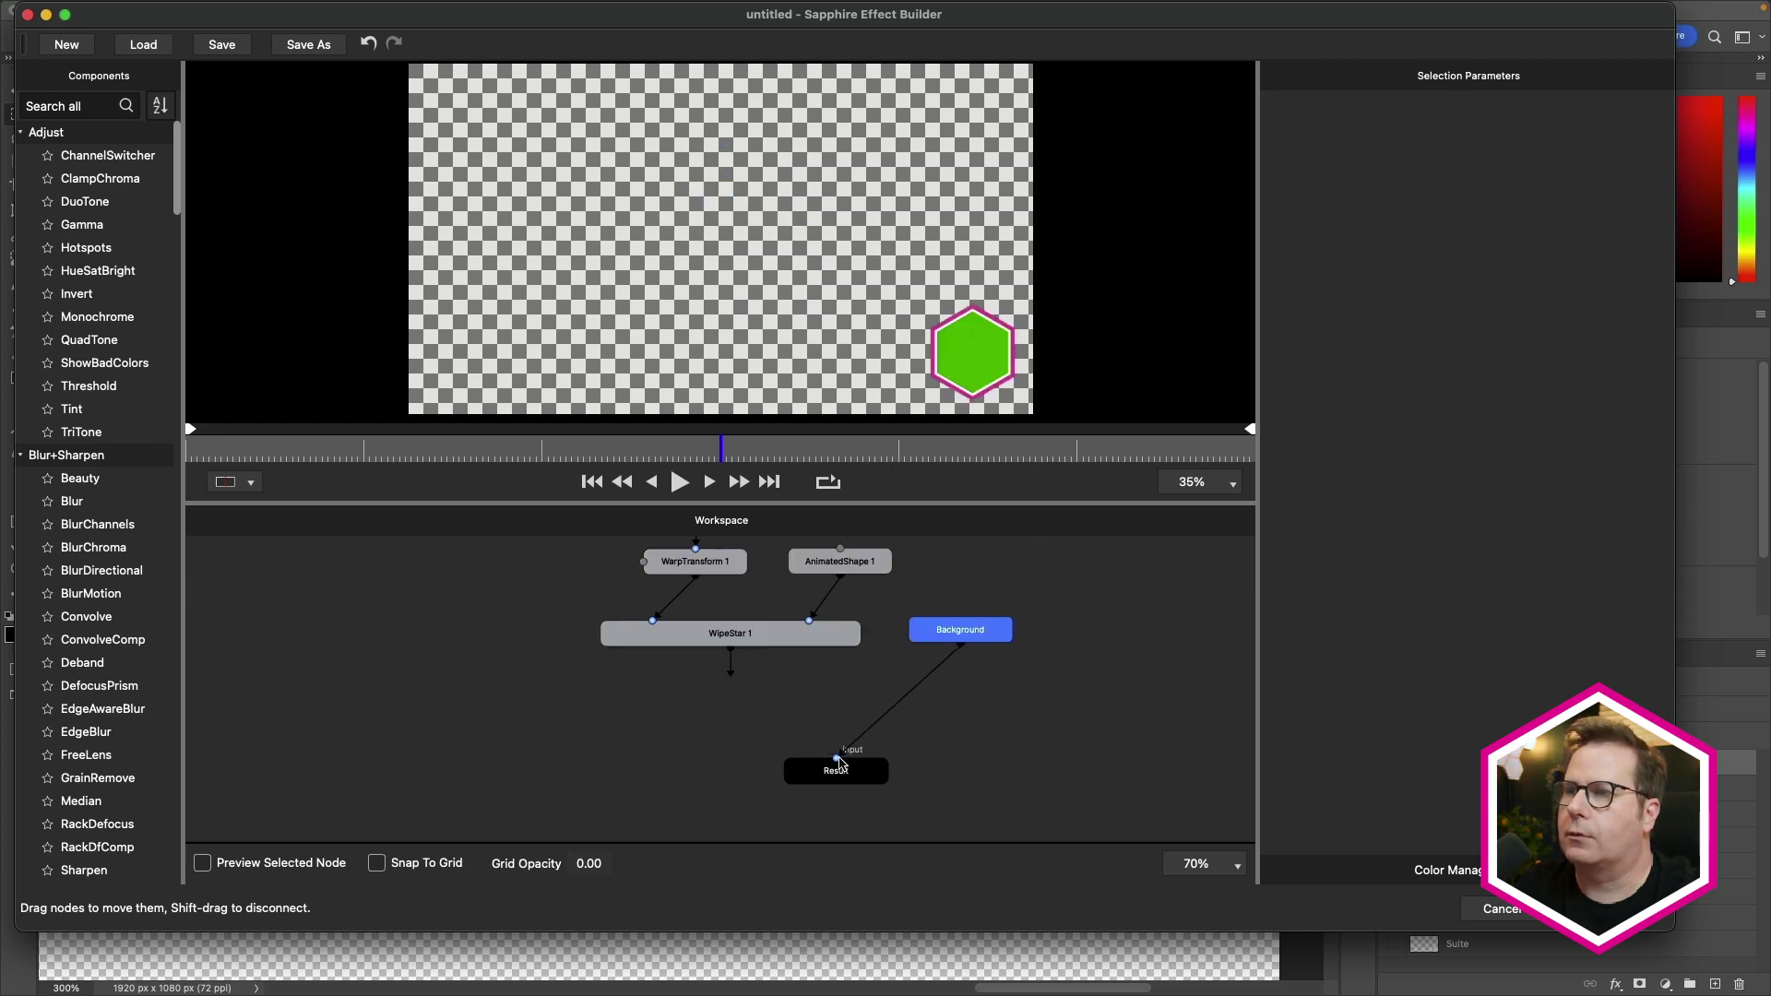
drag(943, 623, 963, 592)
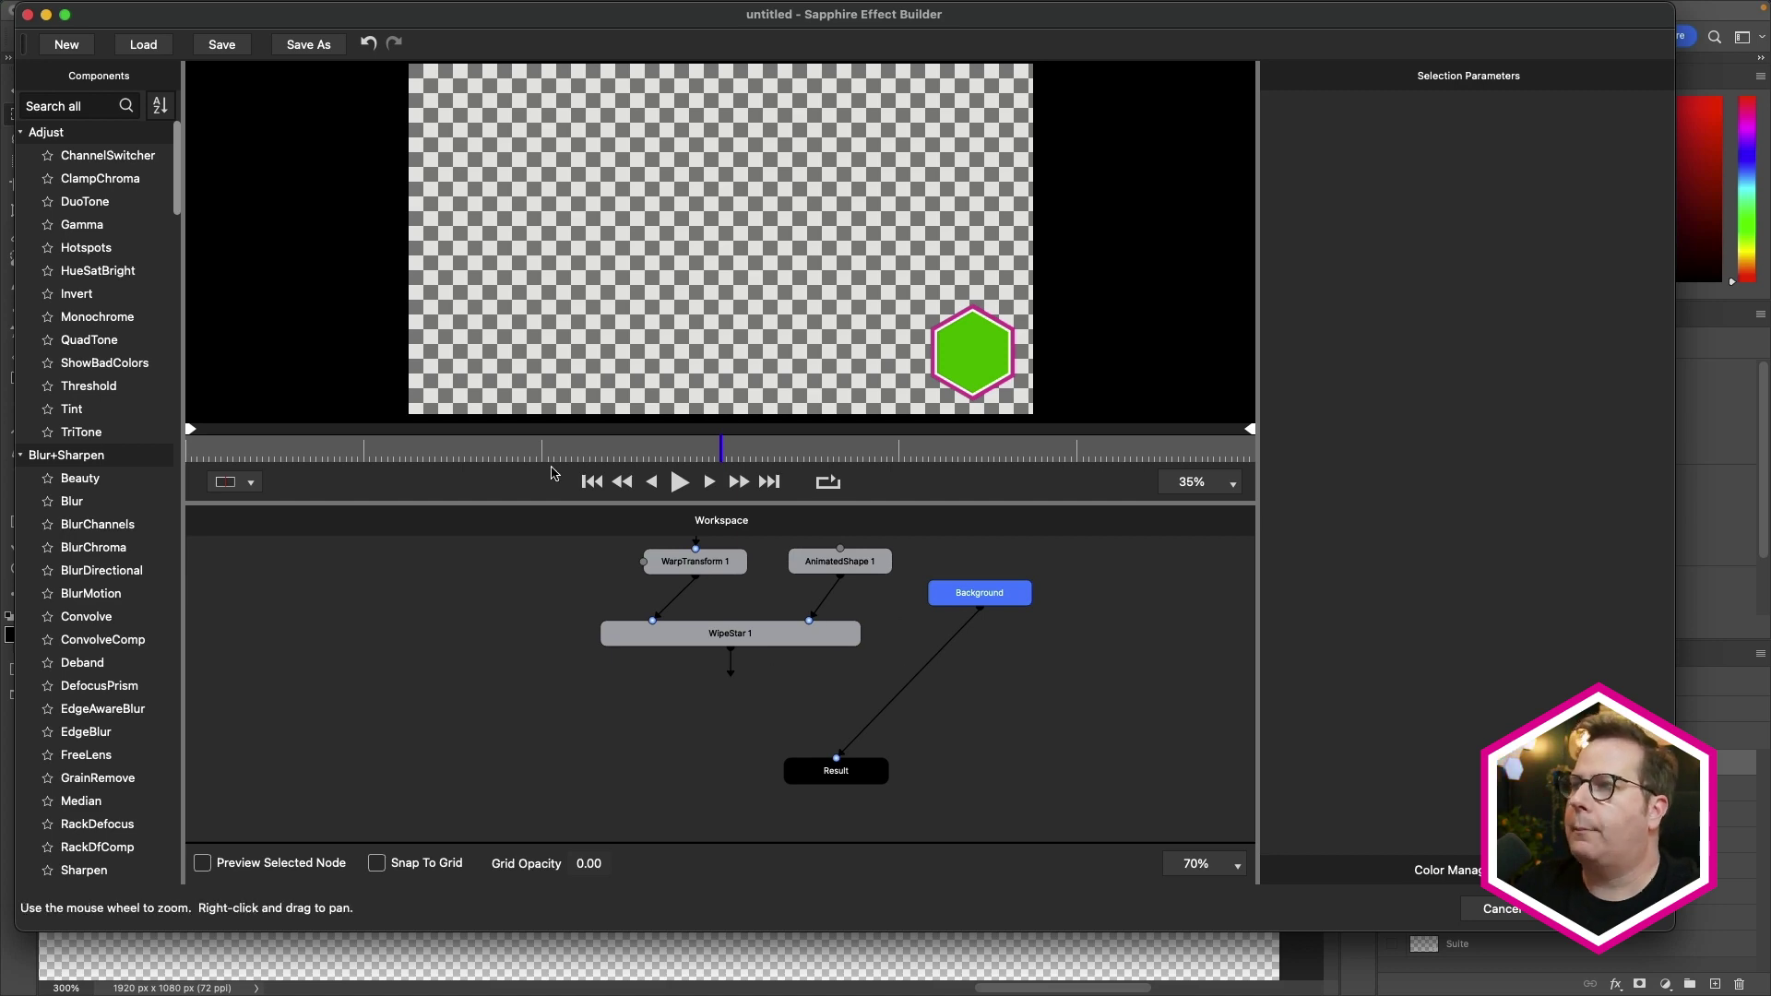
mouse_move(912, 609)
mouse_down()
mouse_move(910, 680)
mouse_move(921, 635)
mouse_up()
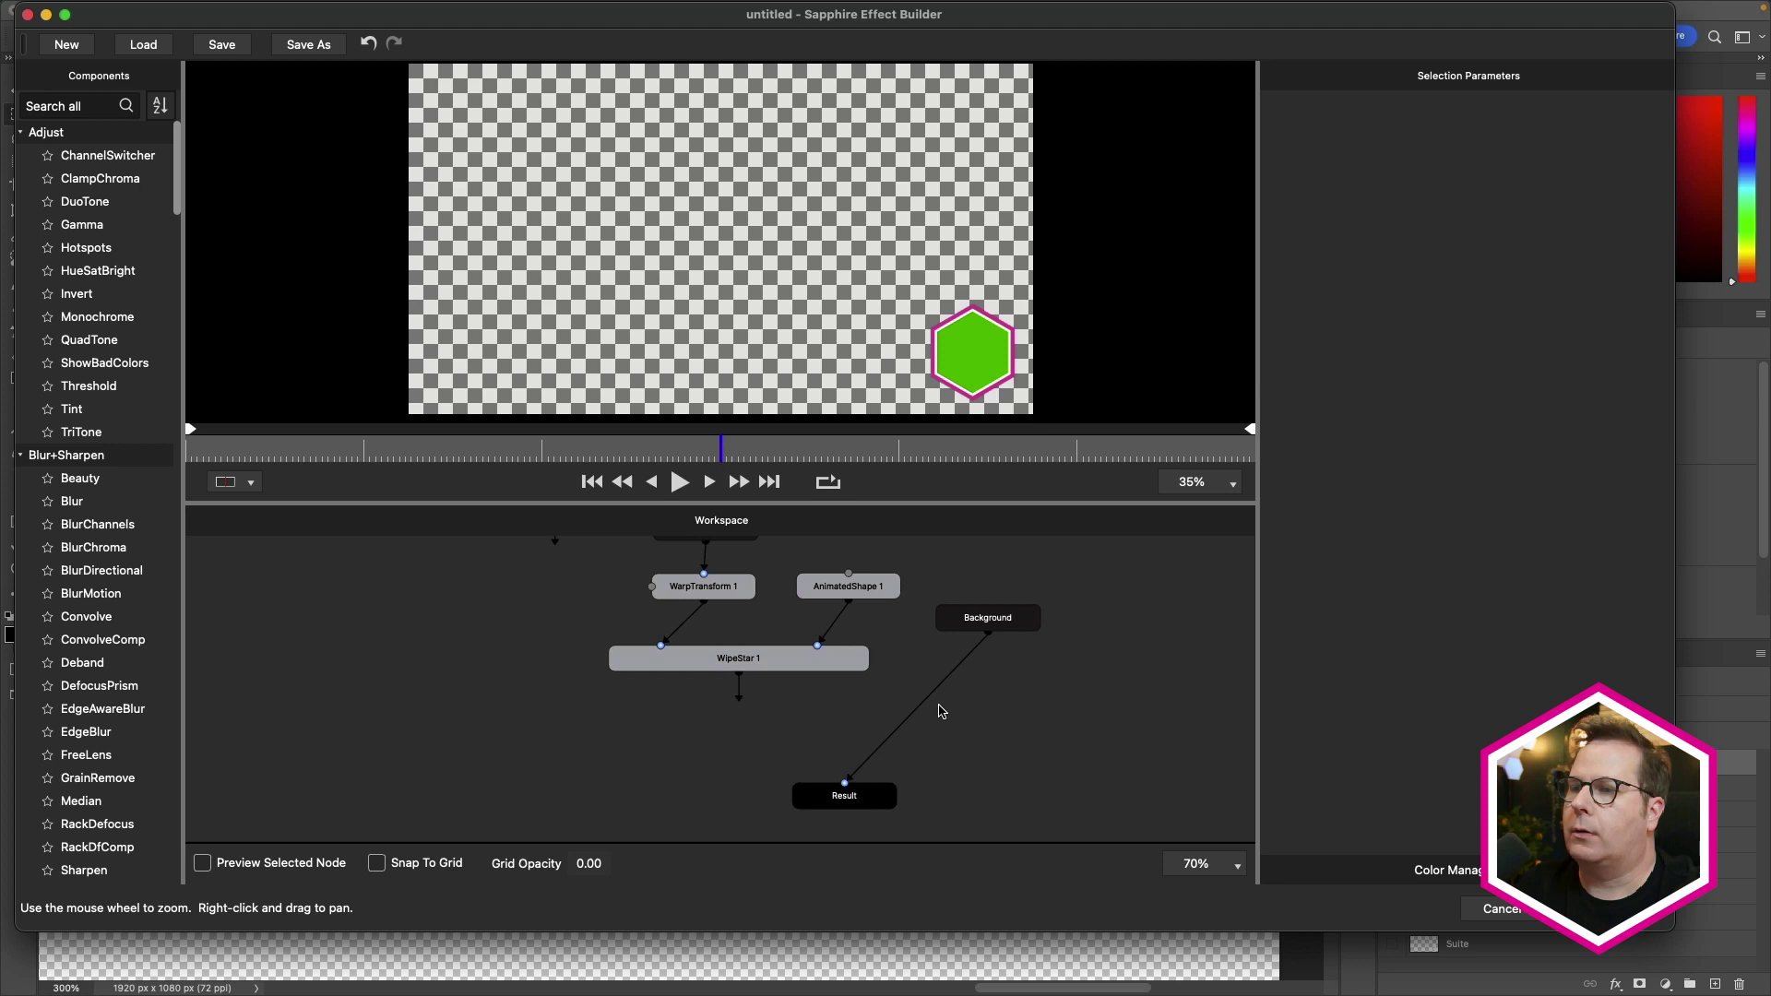
- Add a Layer node to the graph via the node search 'layer'
key(Tab)
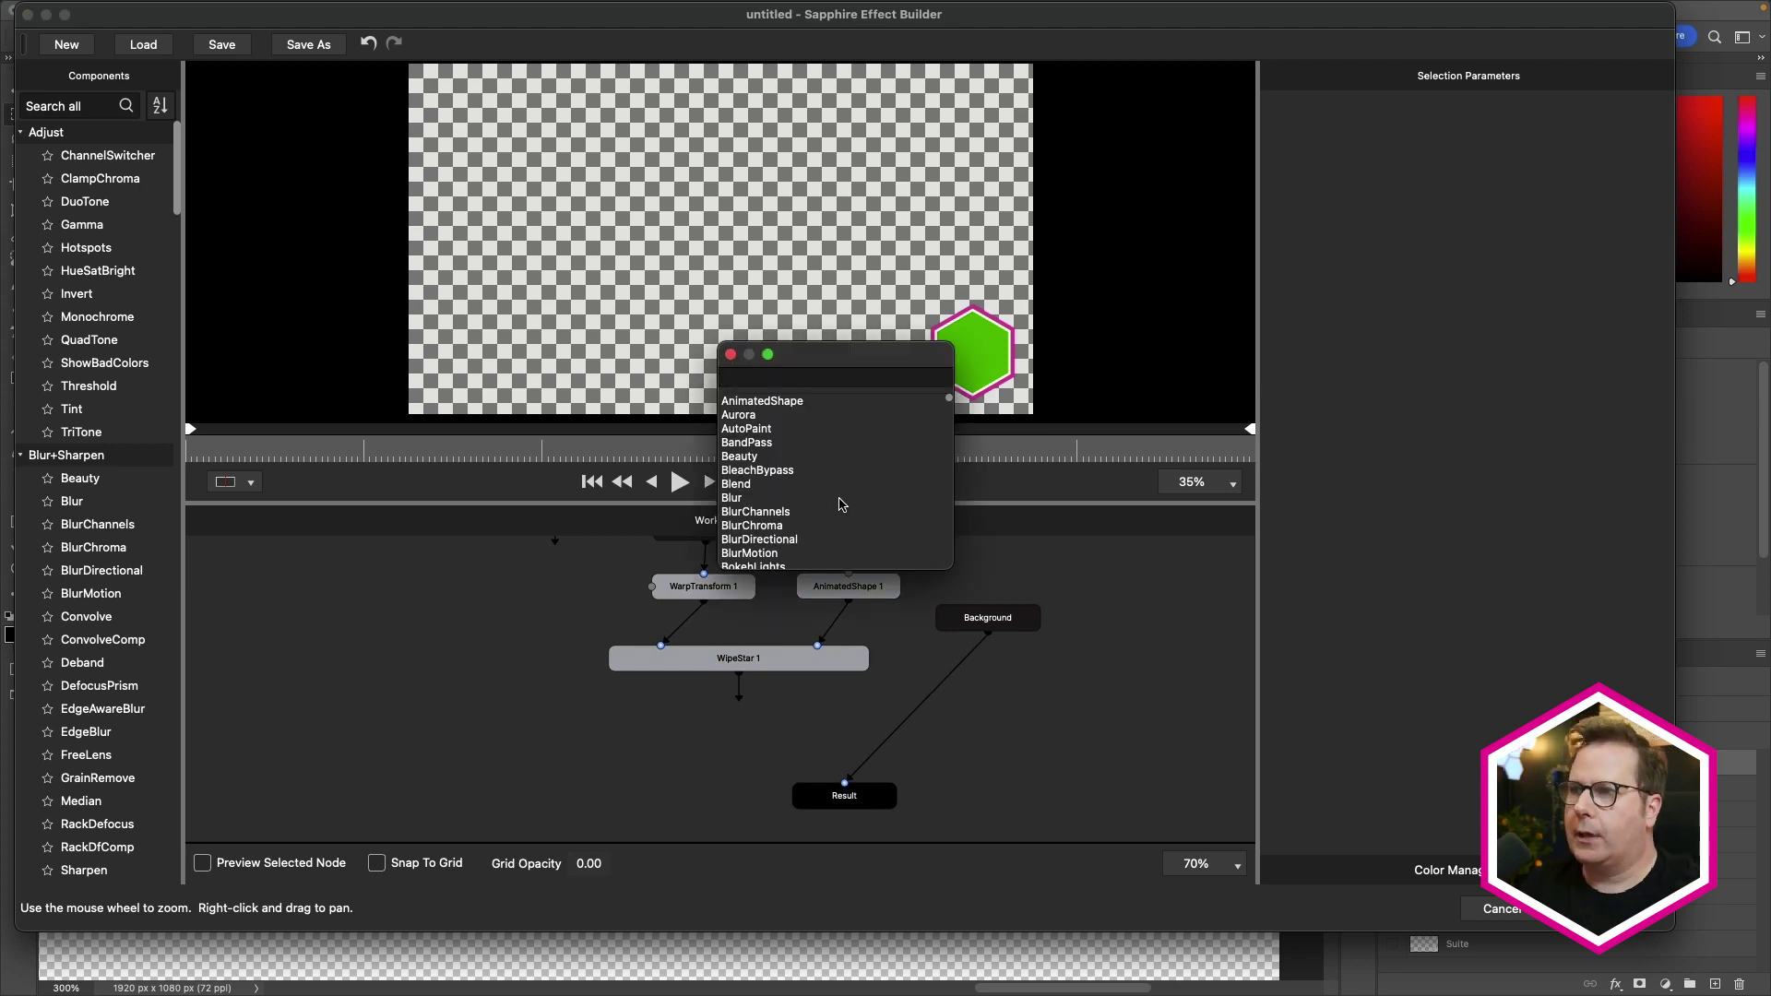
text(lay)
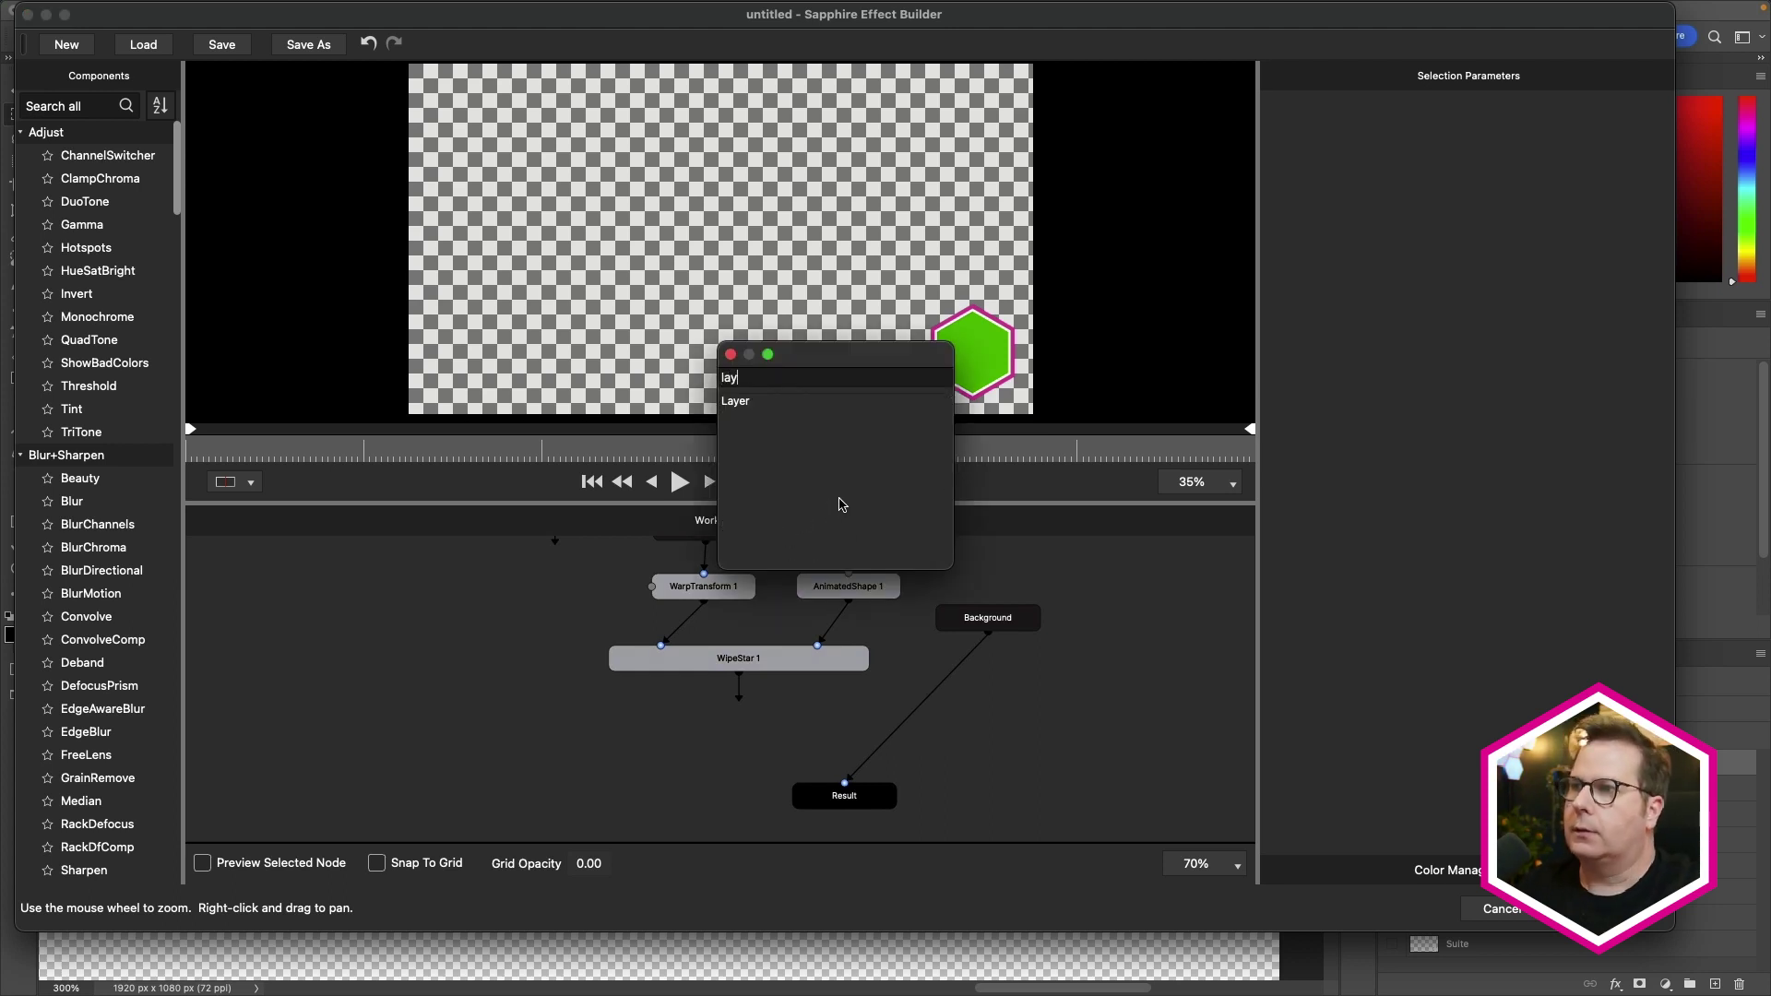
text(er)
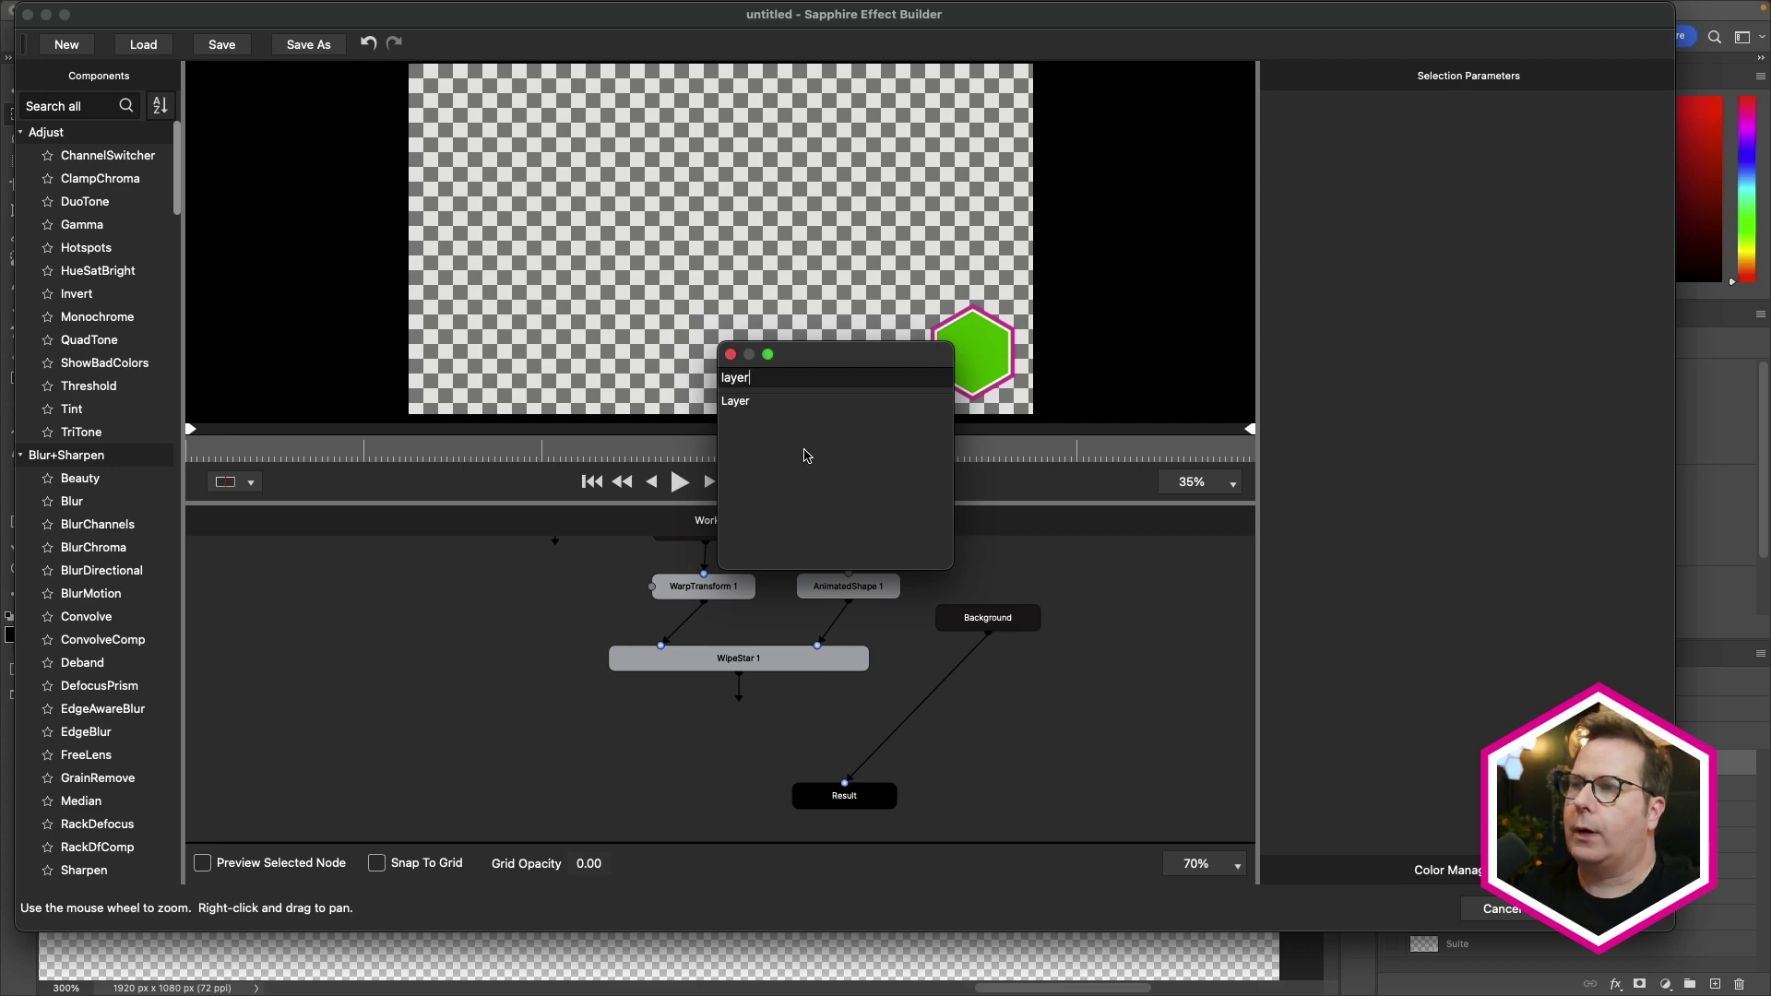
double_click(763, 409)
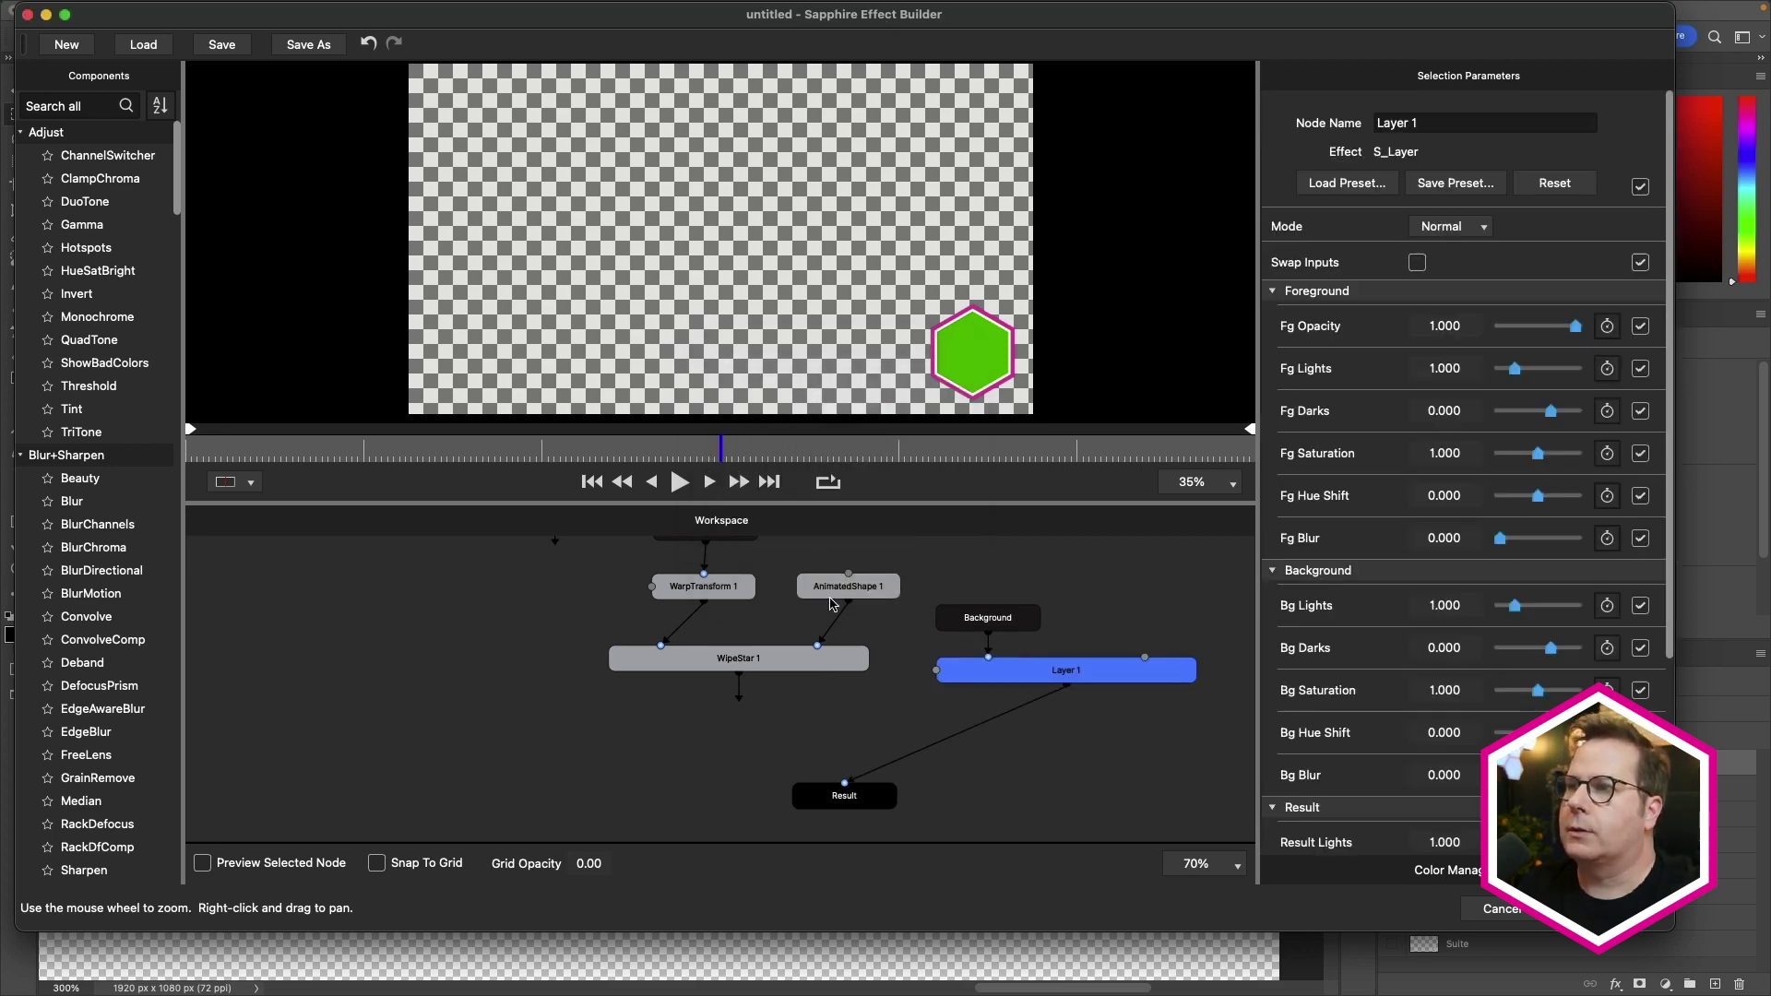
drag(1000, 666, 961, 717)
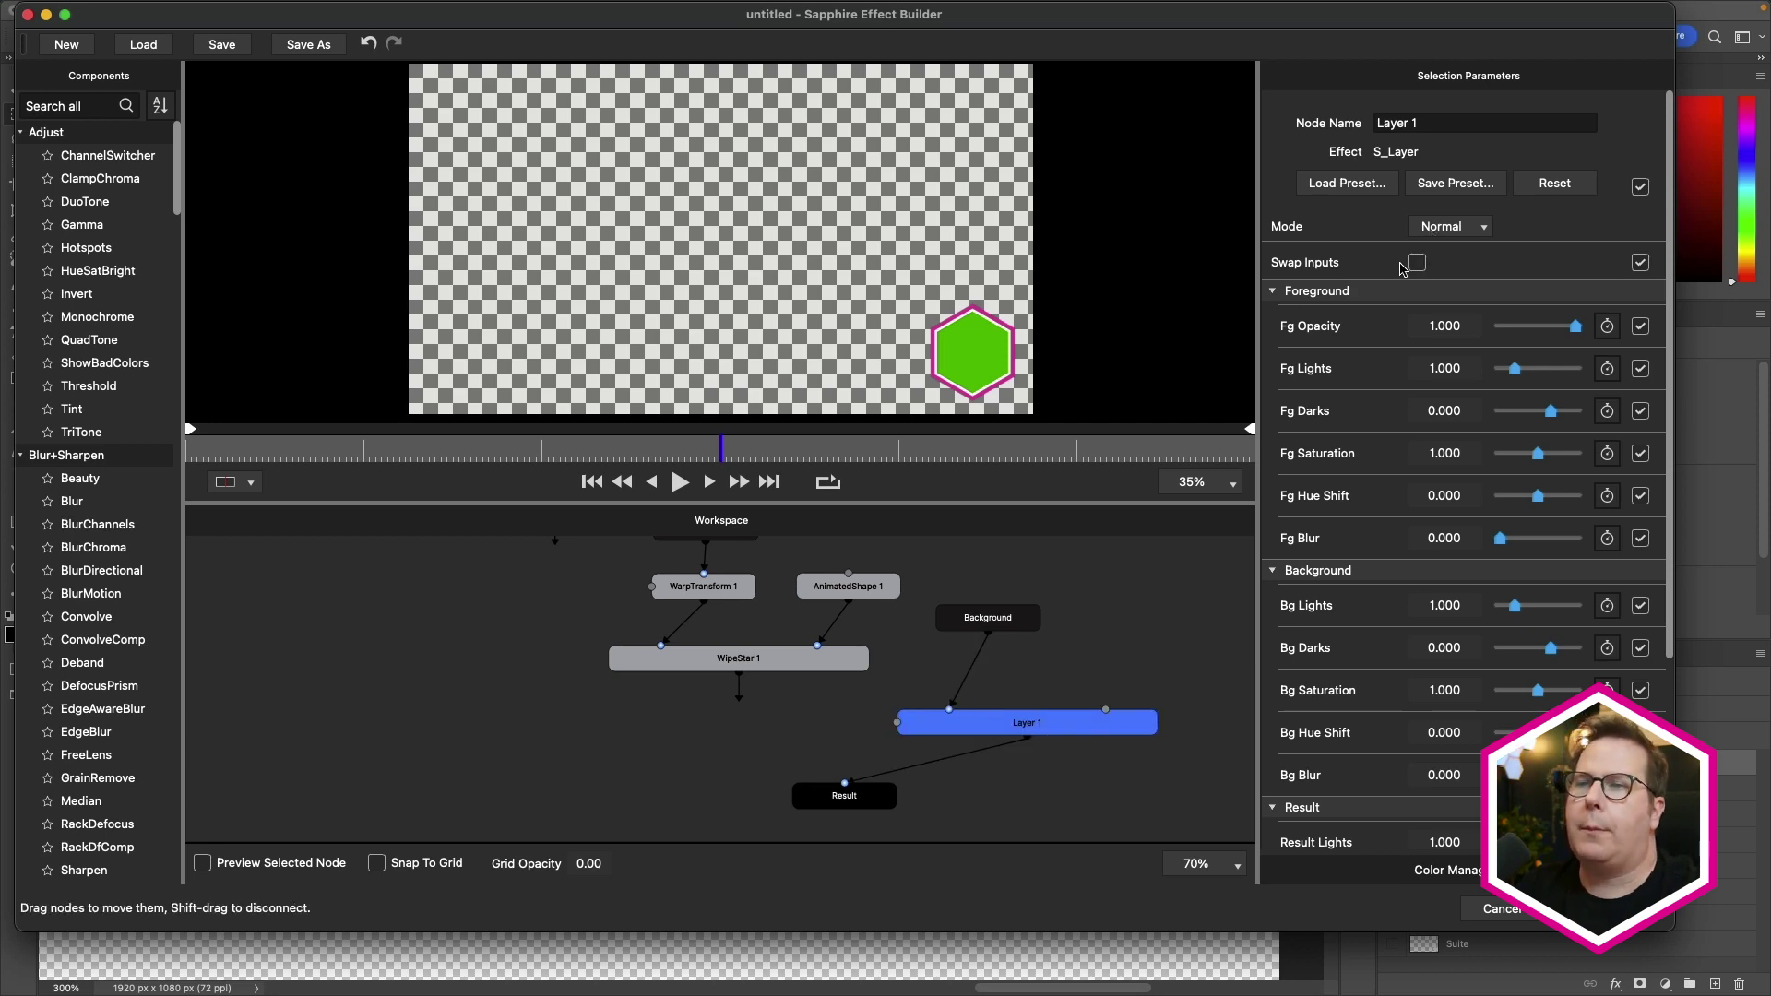
- Position Layer 1 beside Background and connect WipeStar 1's output into it
click(1444, 228)
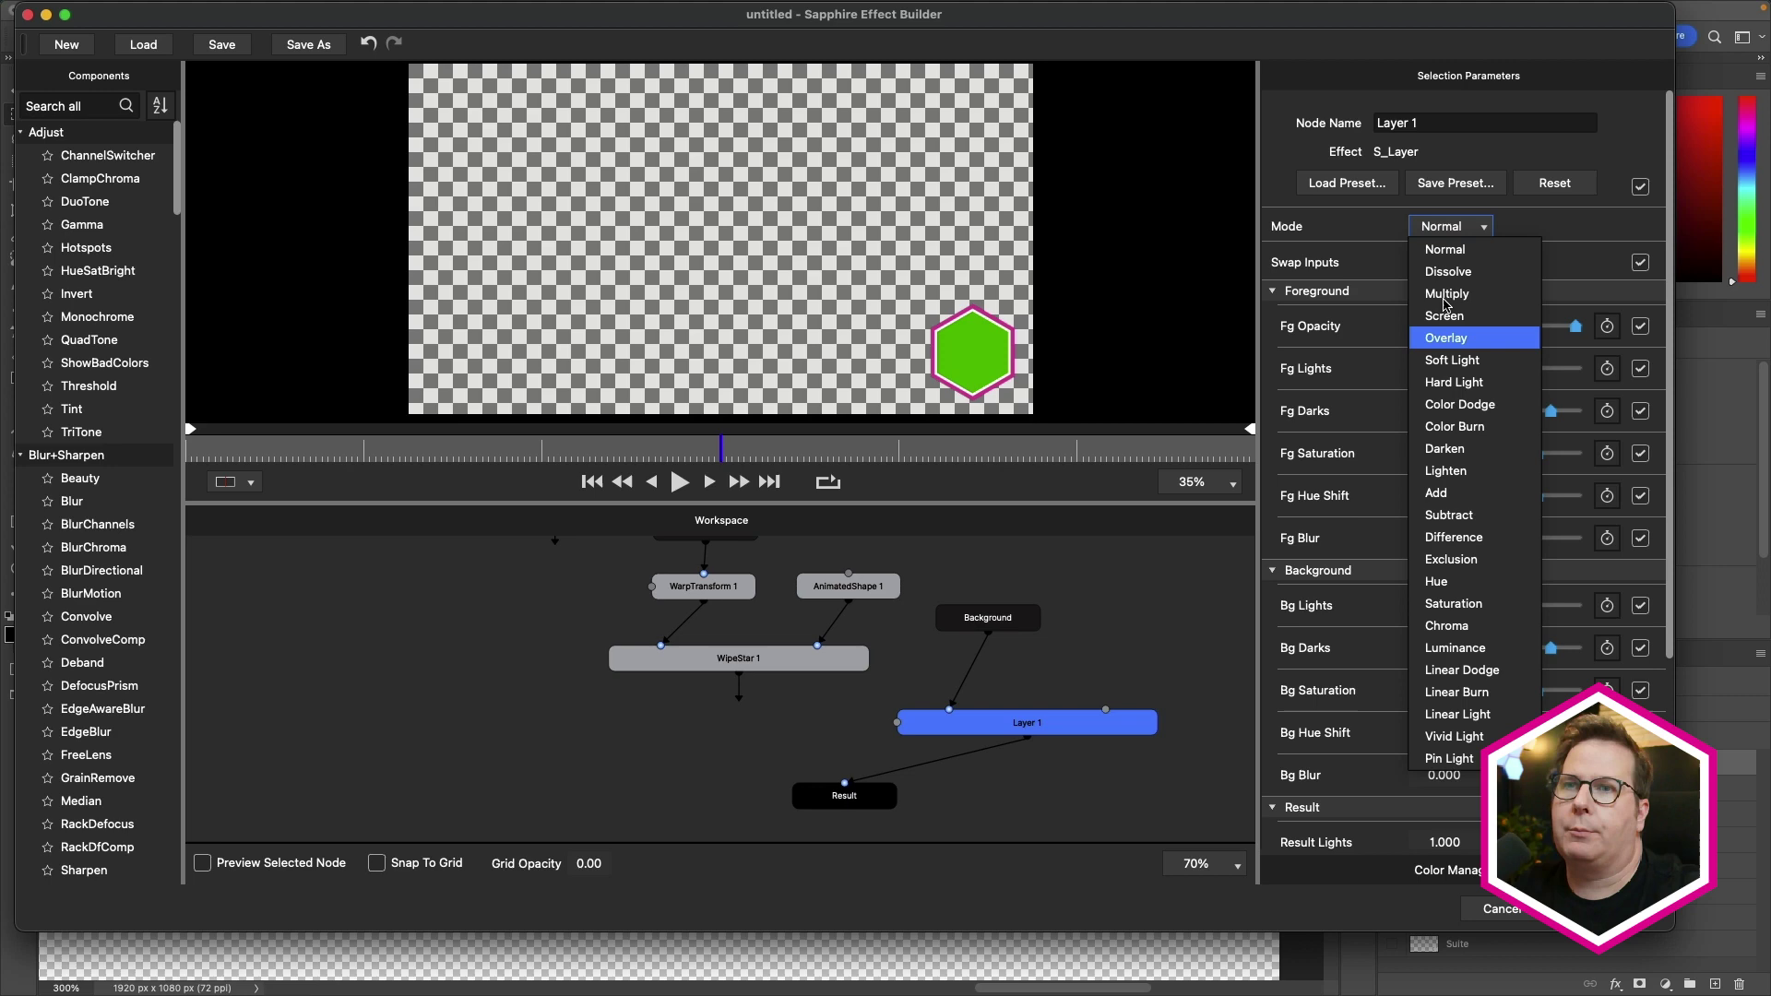
click(1340, 228)
drag(981, 729, 776, 710)
drag(1082, 472, 1022, 668)
drag(594, 615, 707, 668)
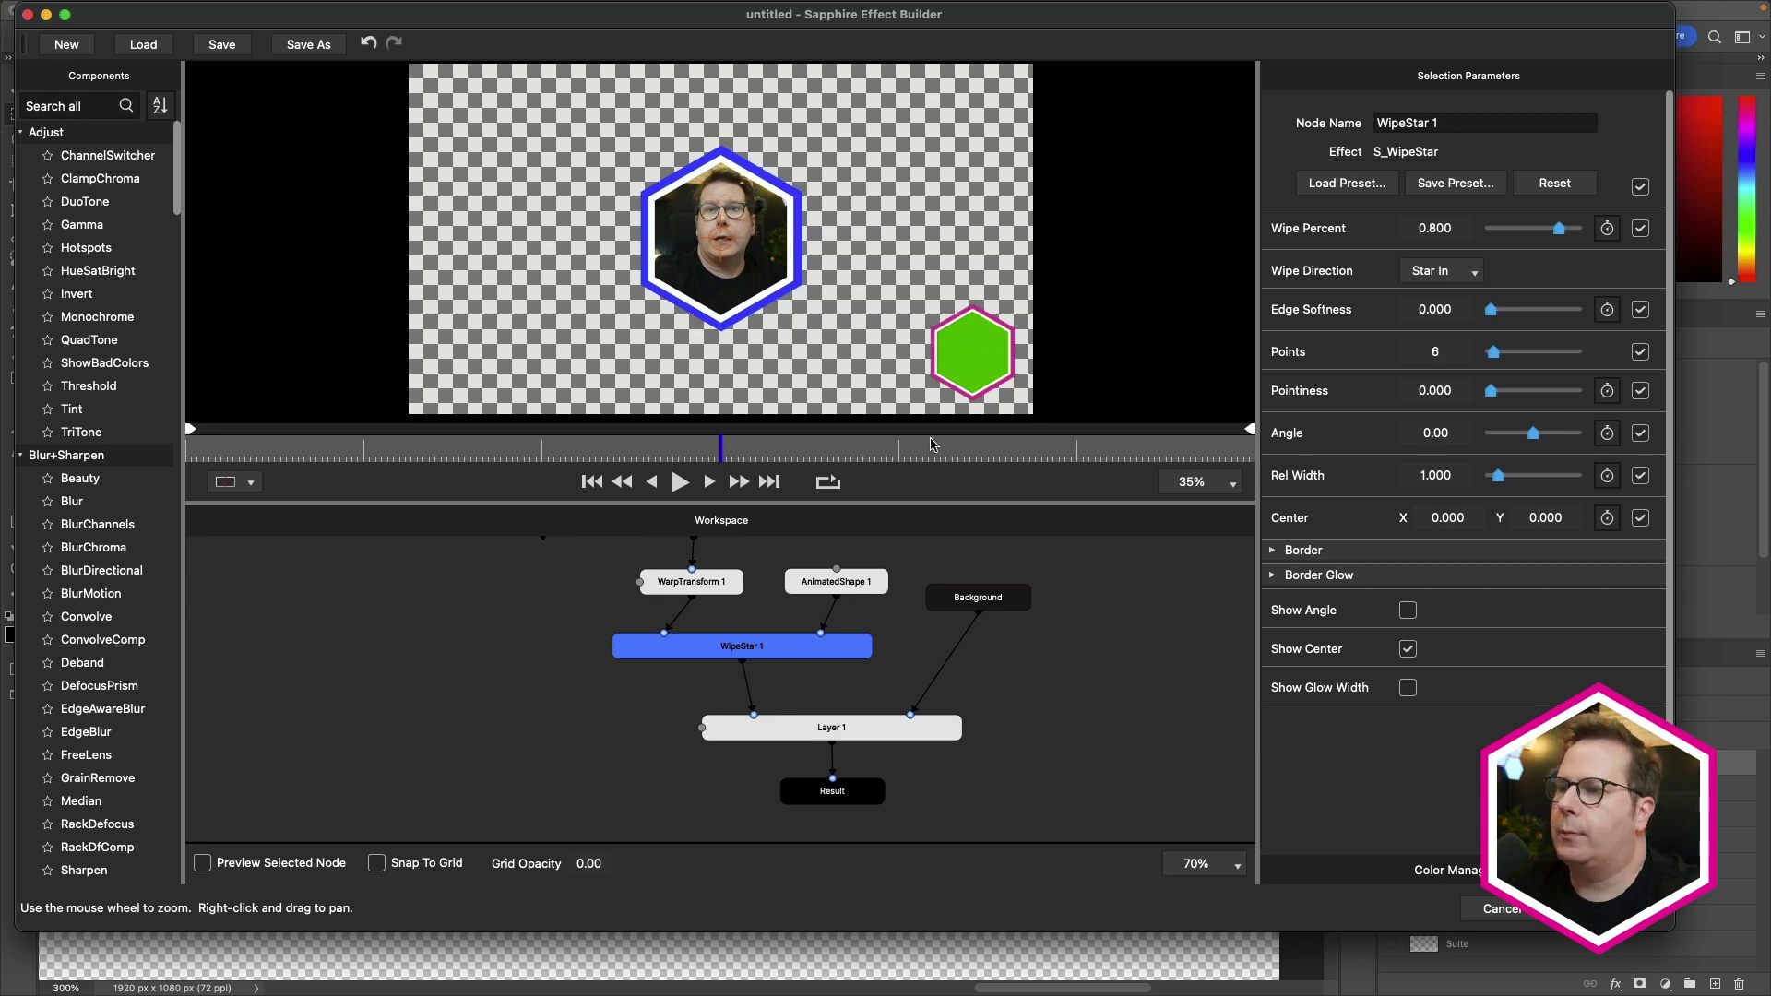
- Insert WarpTransform 2 below WipeStar 1 and shift the facecam right to Shift X 0.770
key(Tab)
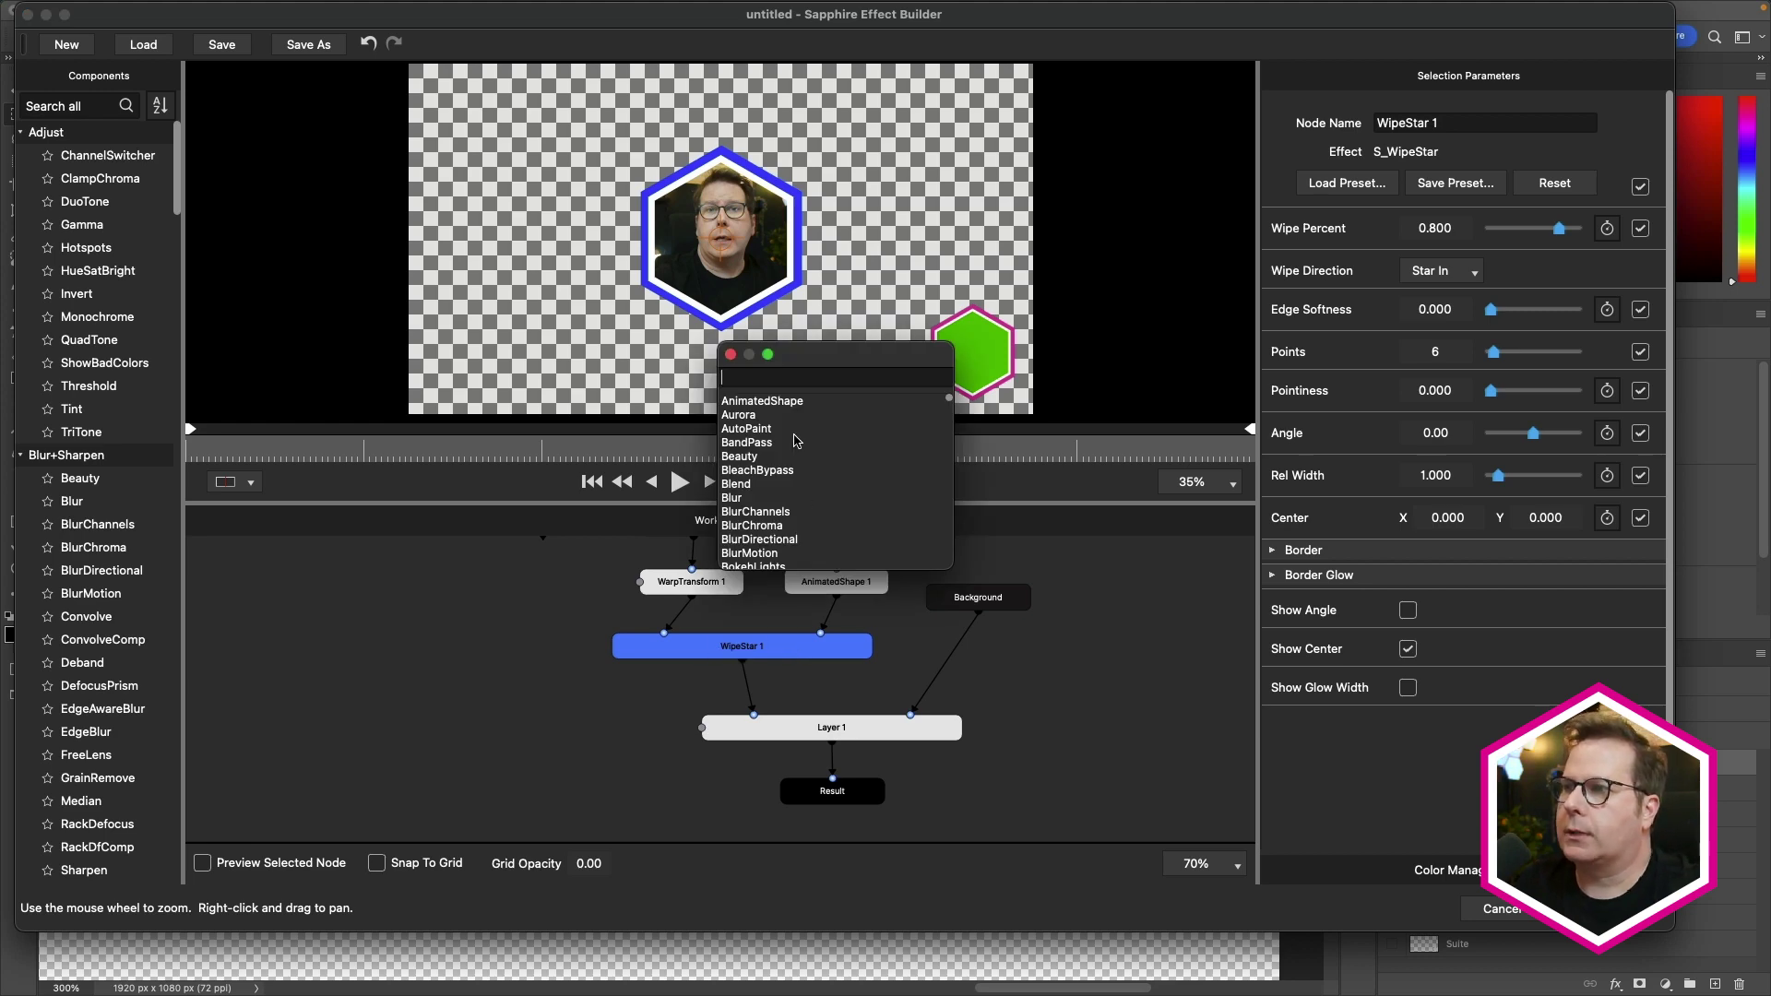
text(trans)
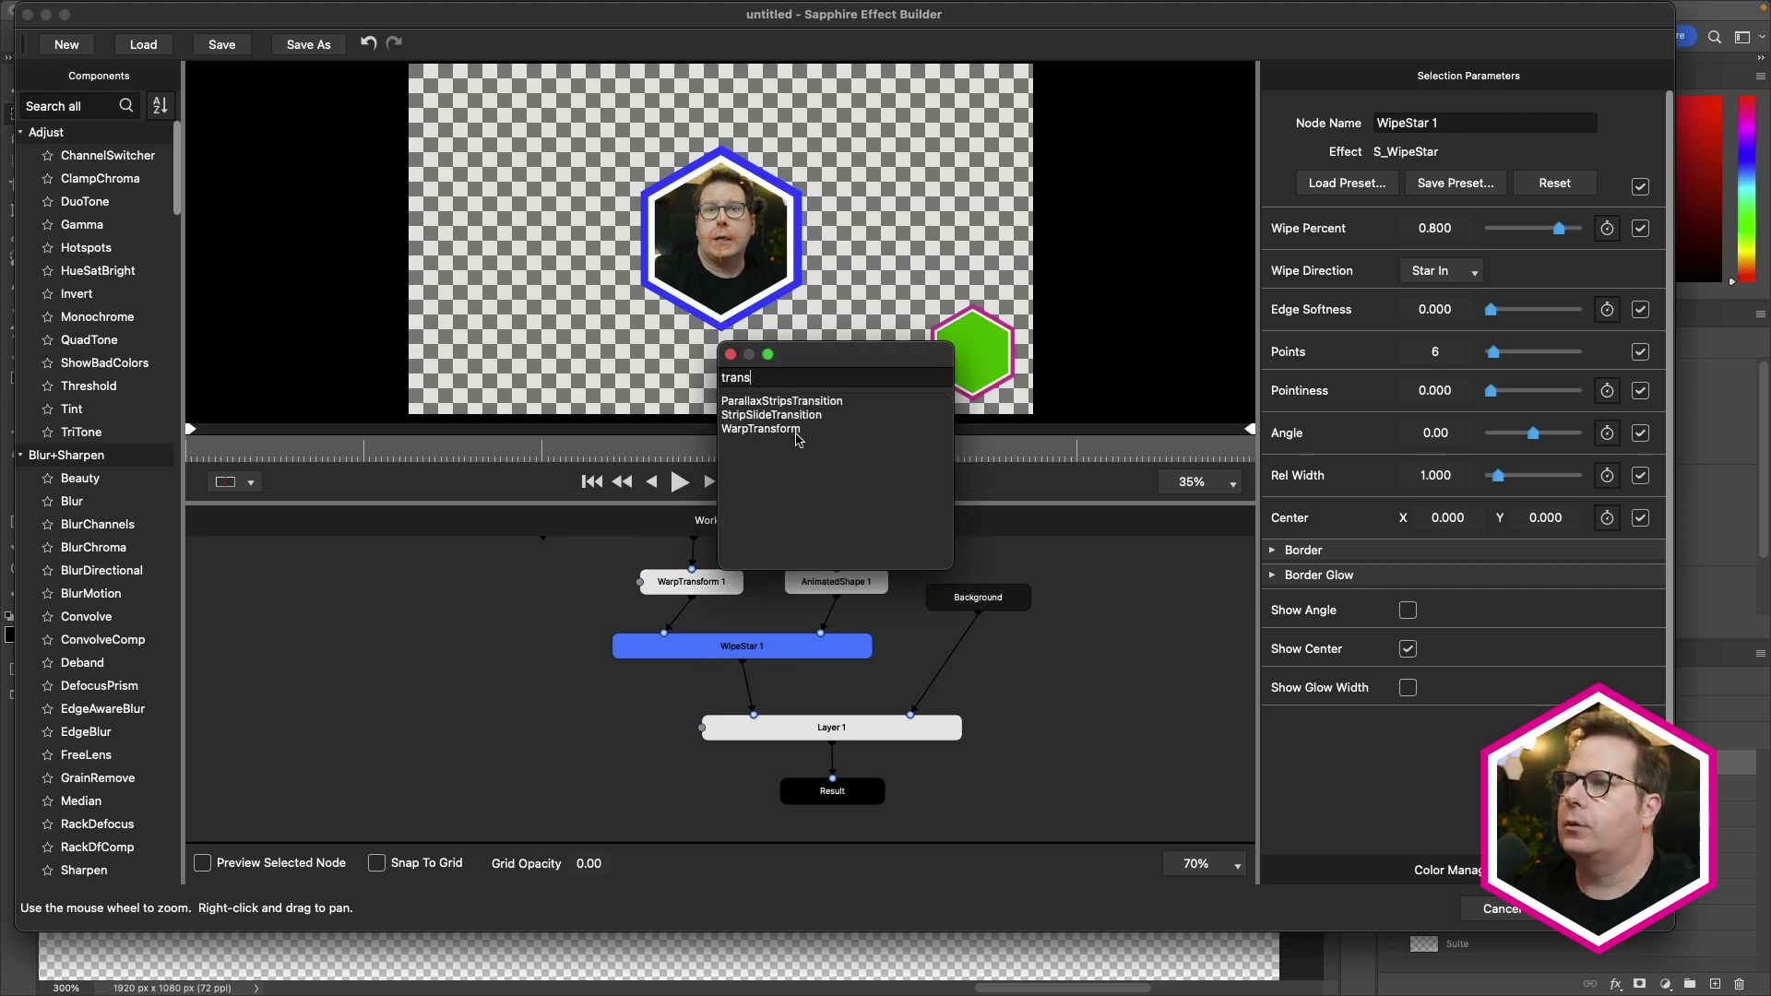
click(788, 430)
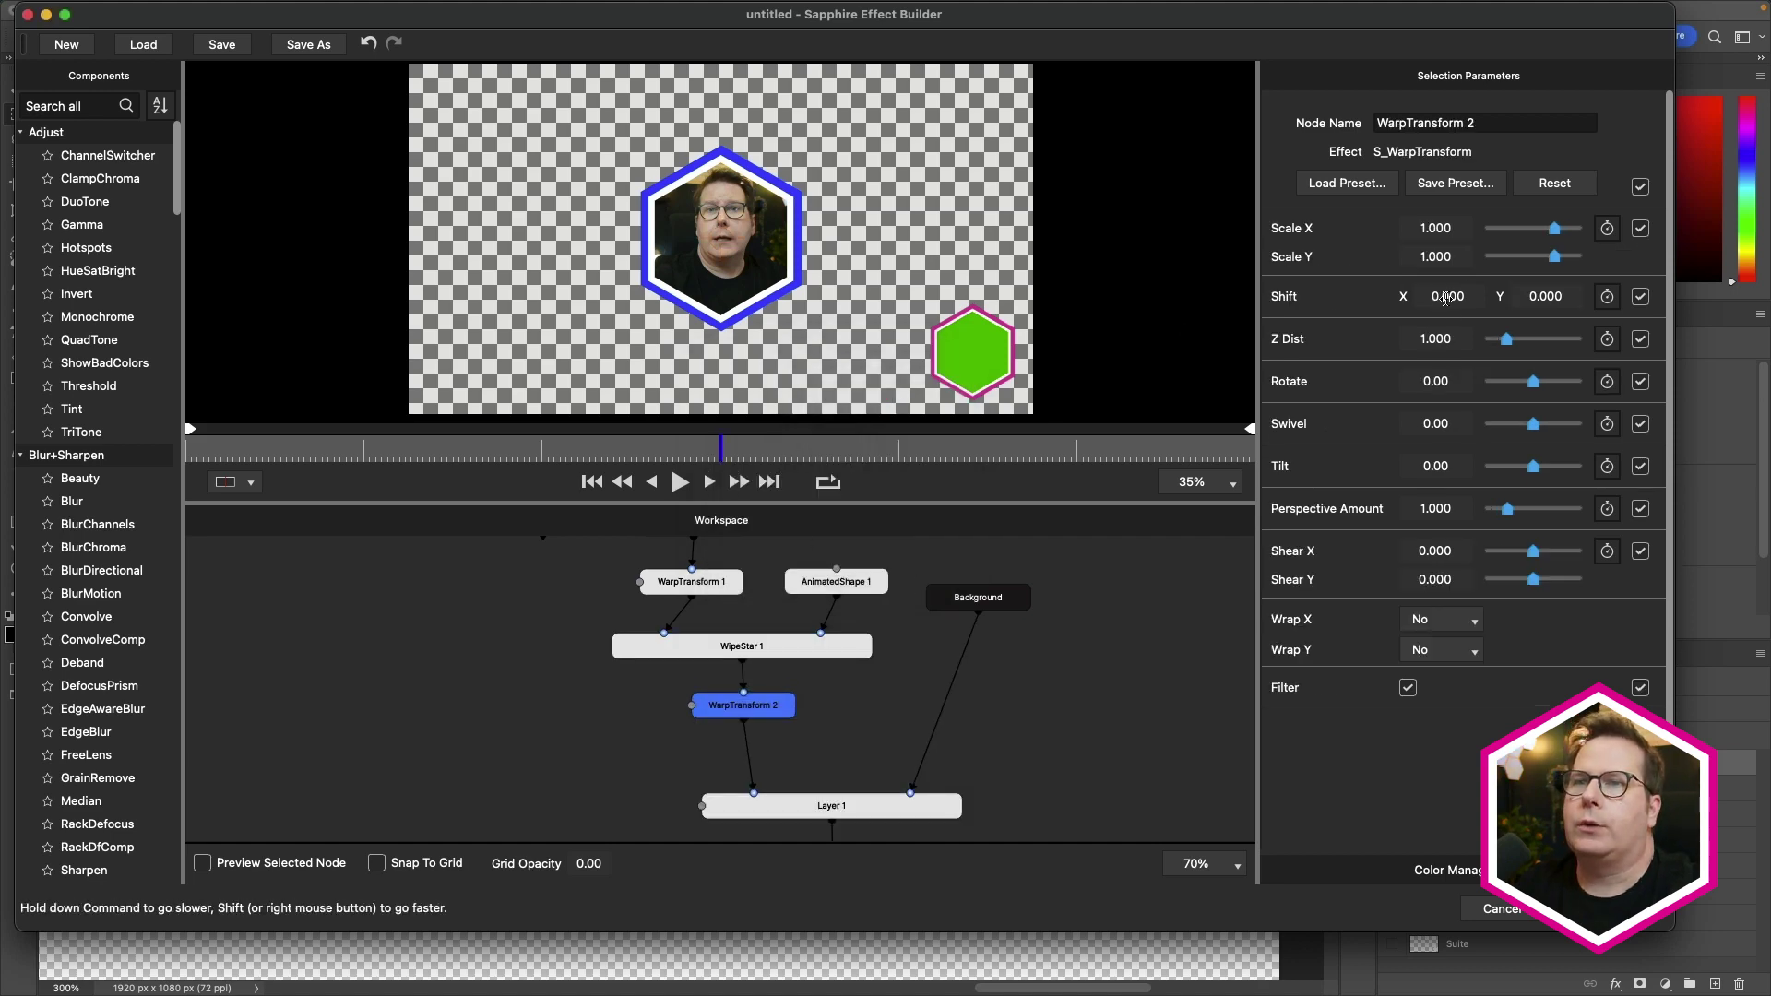
drag(1448, 296, 1552, 330)
- View the Layer 1 preview at 100% with the facecam hexagon in frame
click(856, 808)
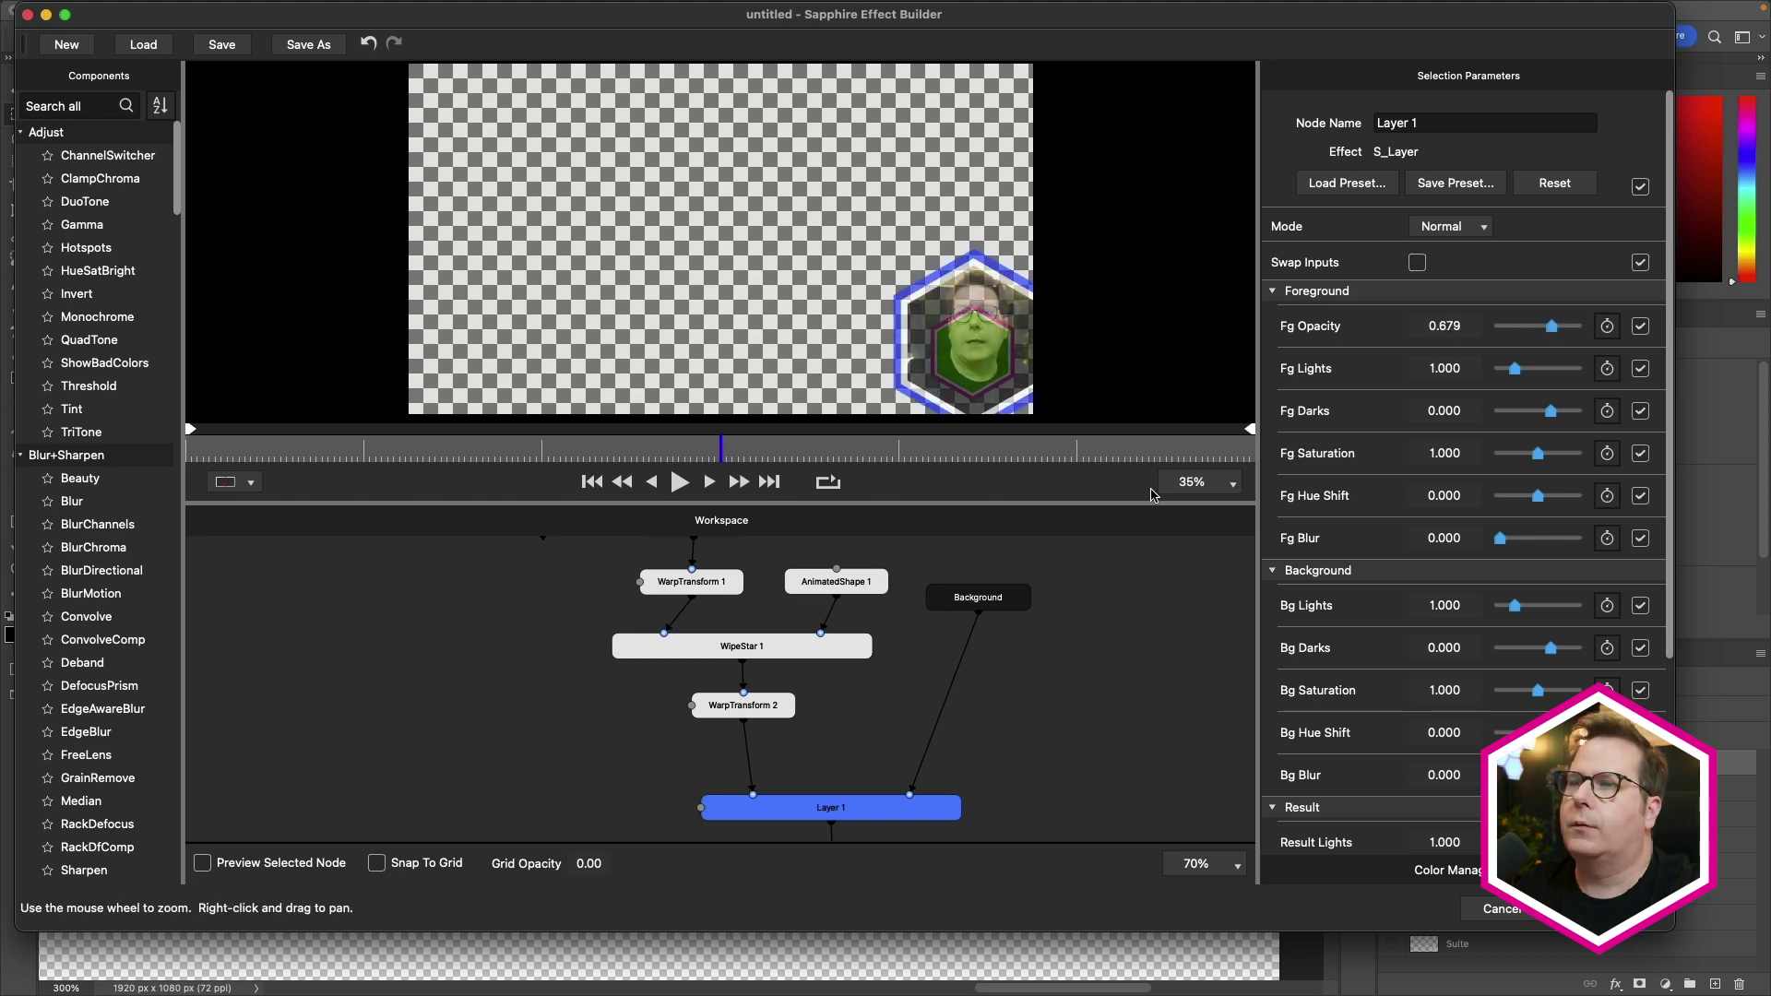
click(1200, 485)
click(1190, 597)
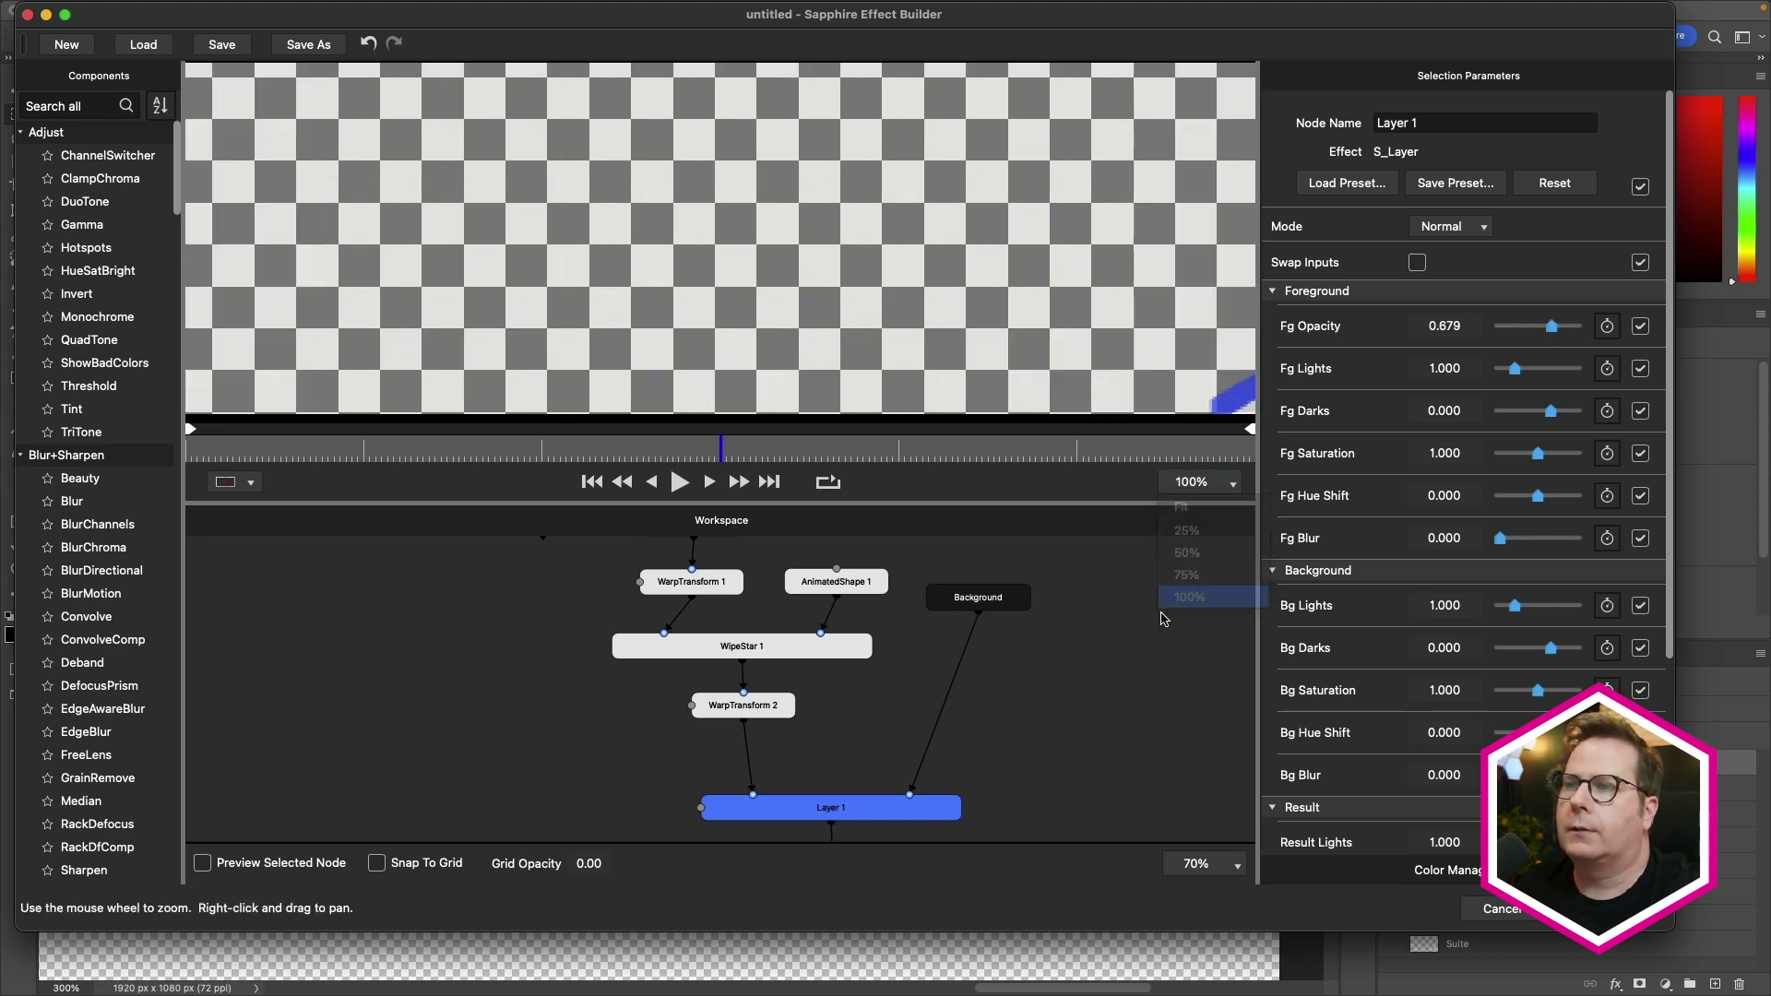
drag(1181, 350, 769, 215)
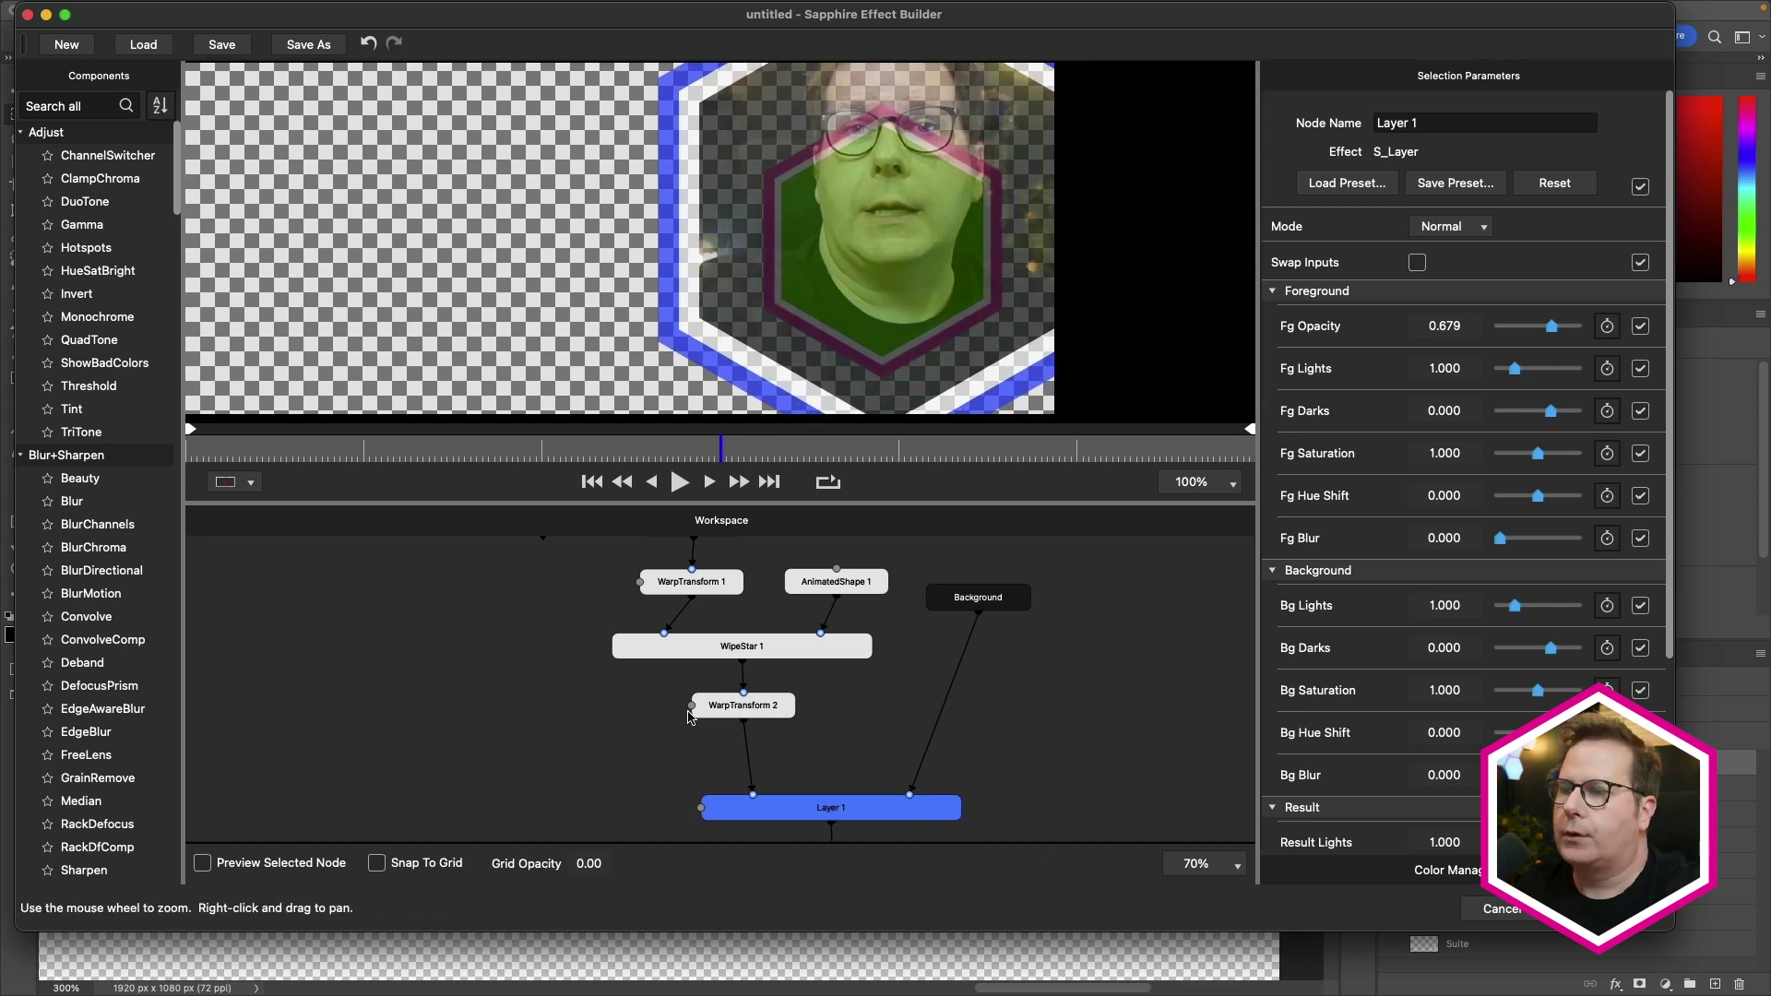
- Set WarpTransform 2's Shift Y to -0.360, restoring Z Dist to 1.000
click(753, 708)
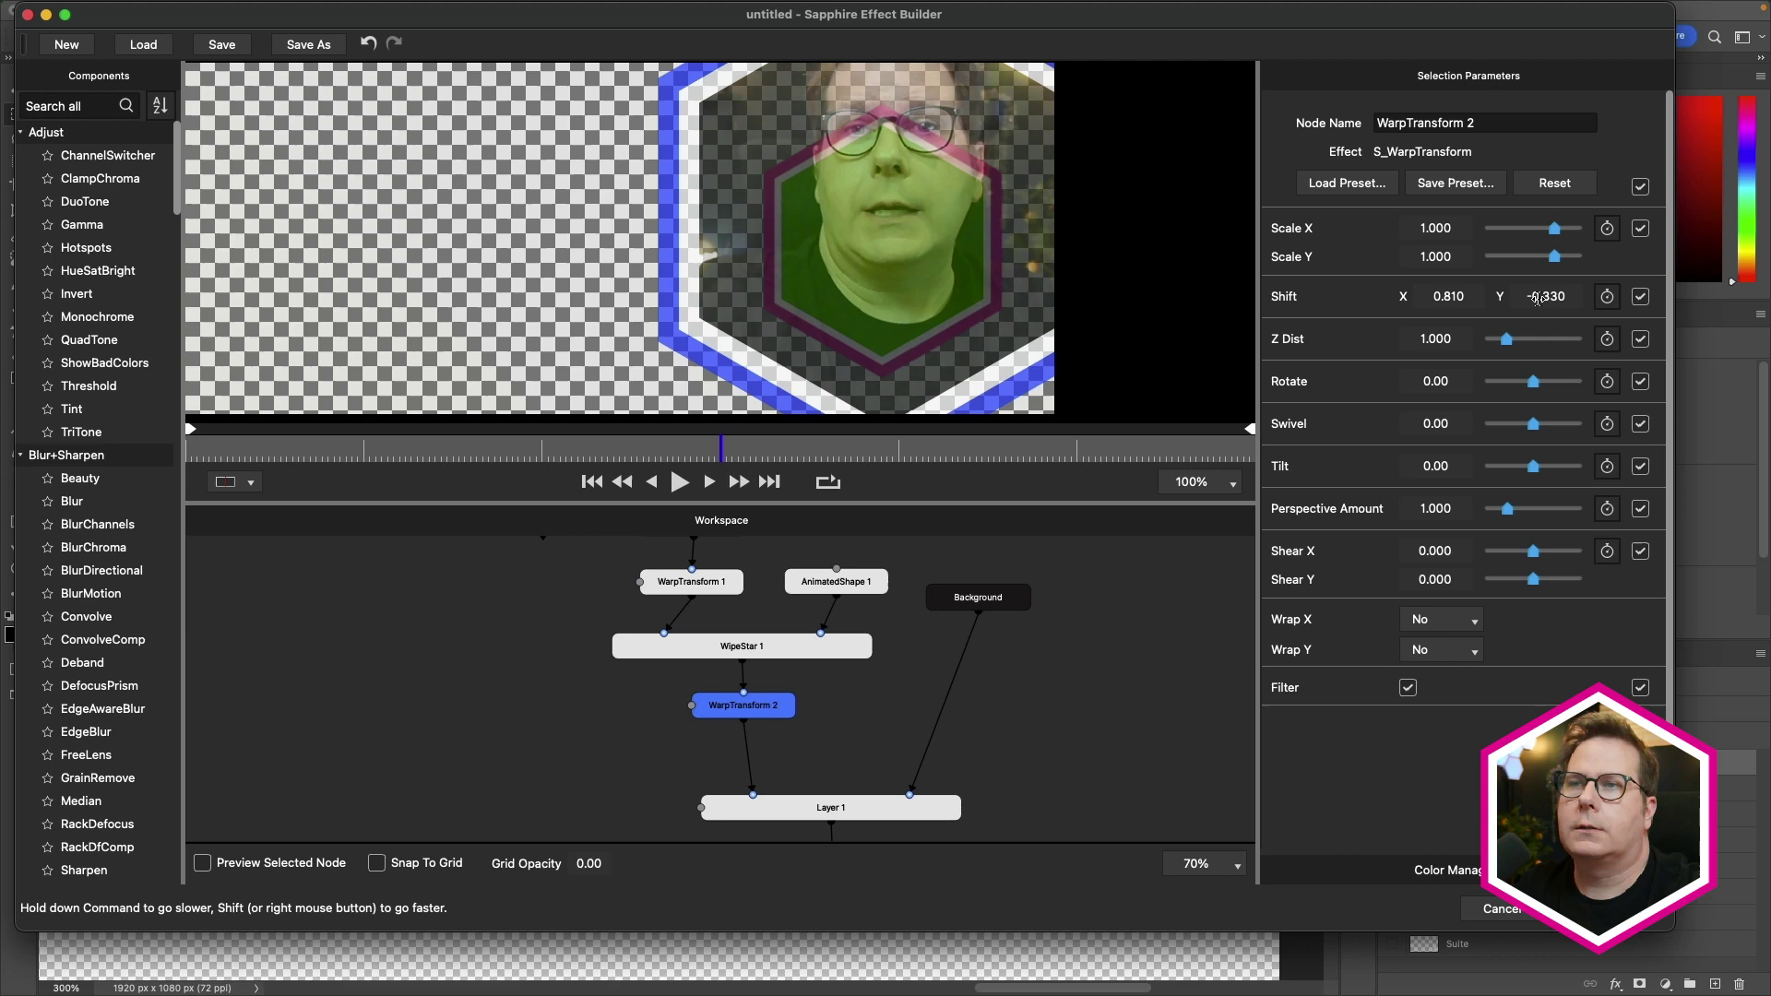
drag(1533, 297, 1533, 297)
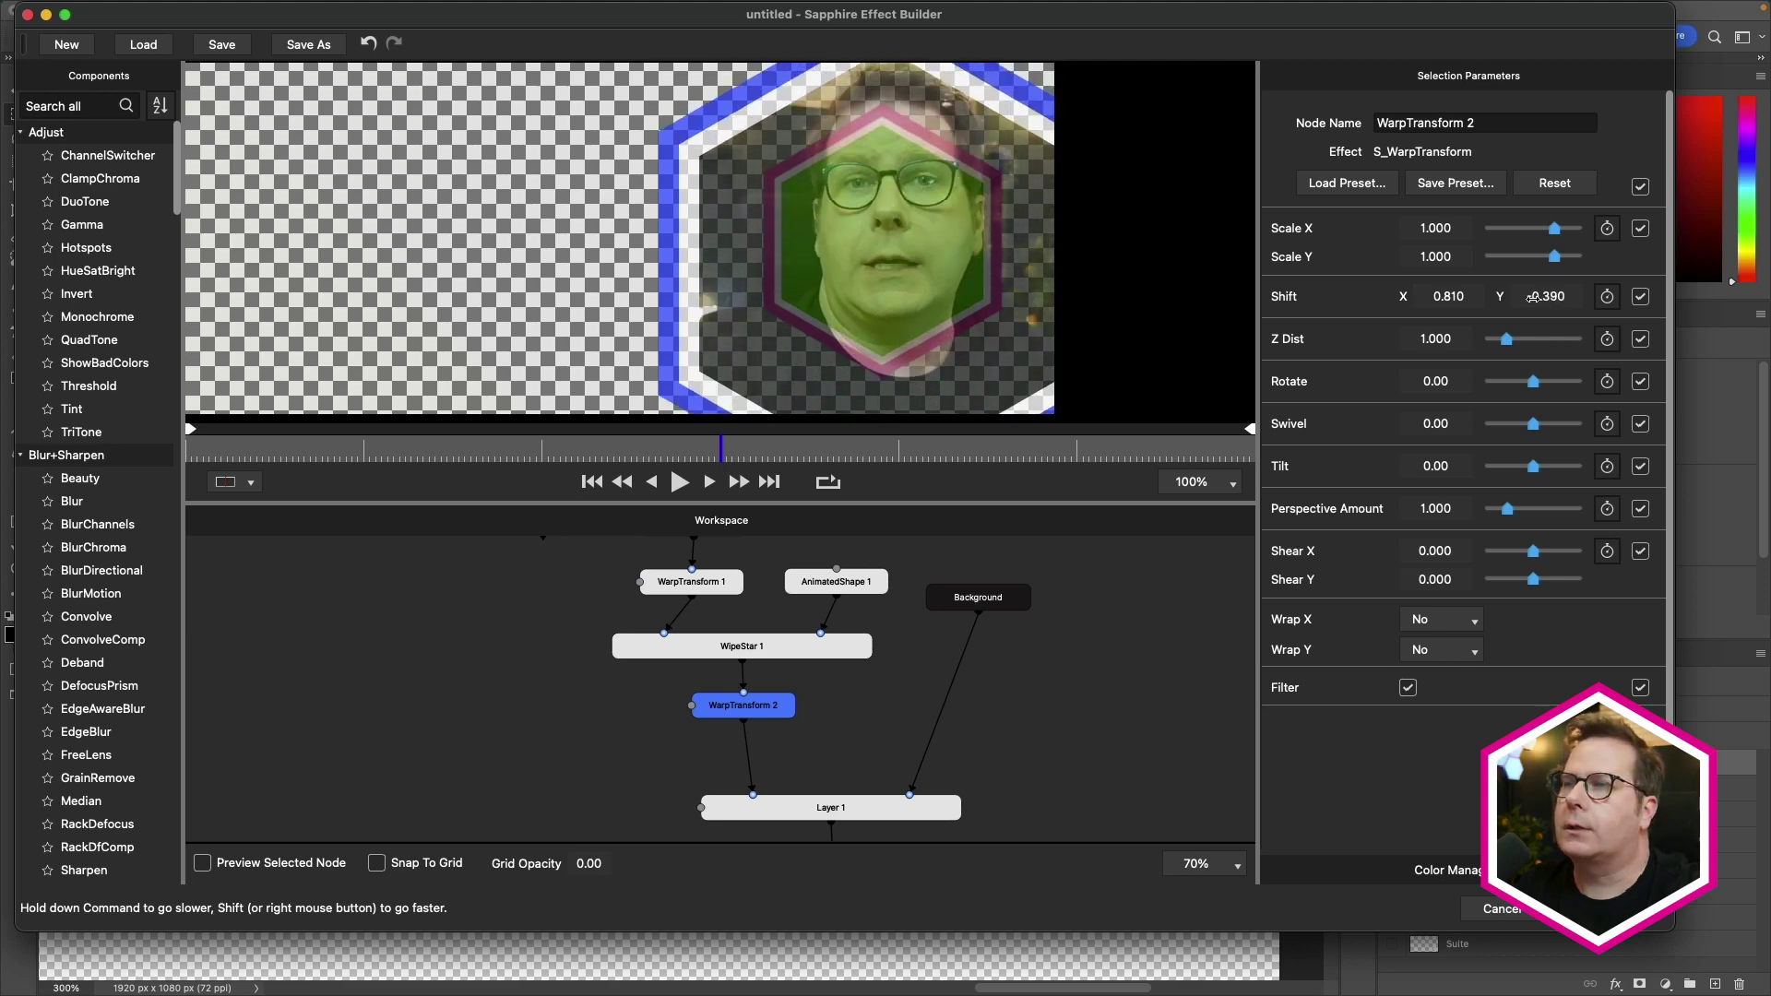
drag(590, 607, 610, 711)
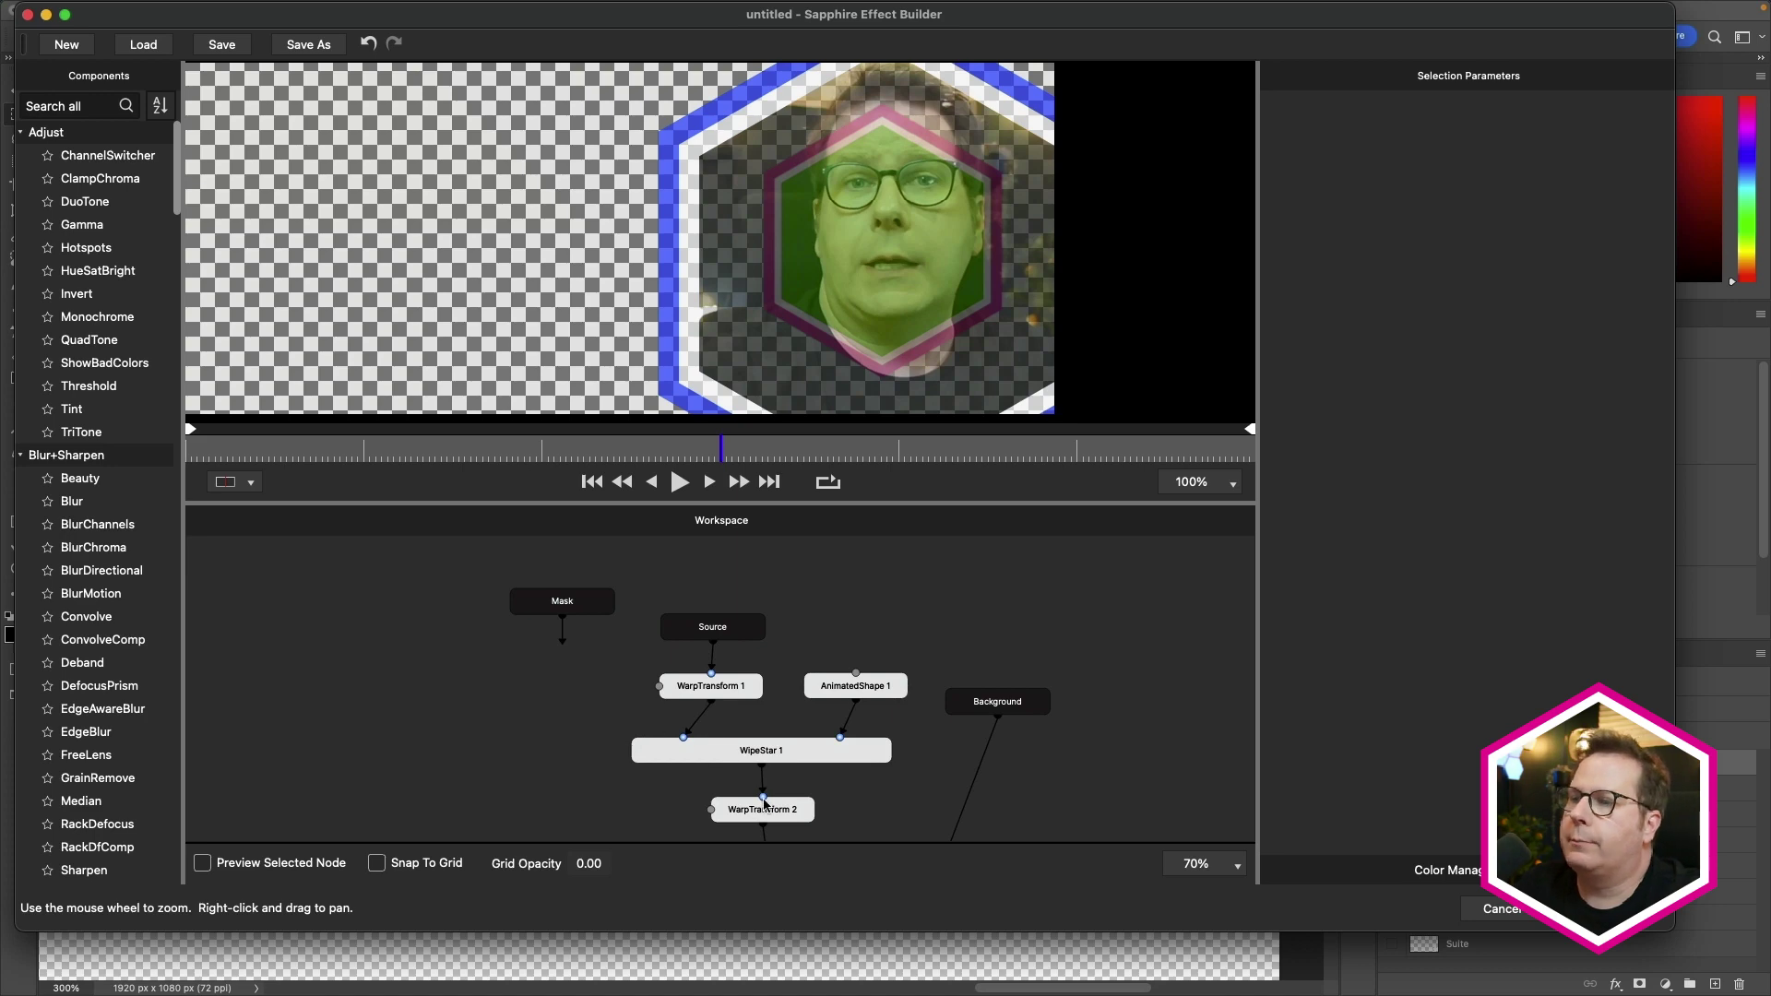
drag(1013, 633, 1008, 550)
click(761, 729)
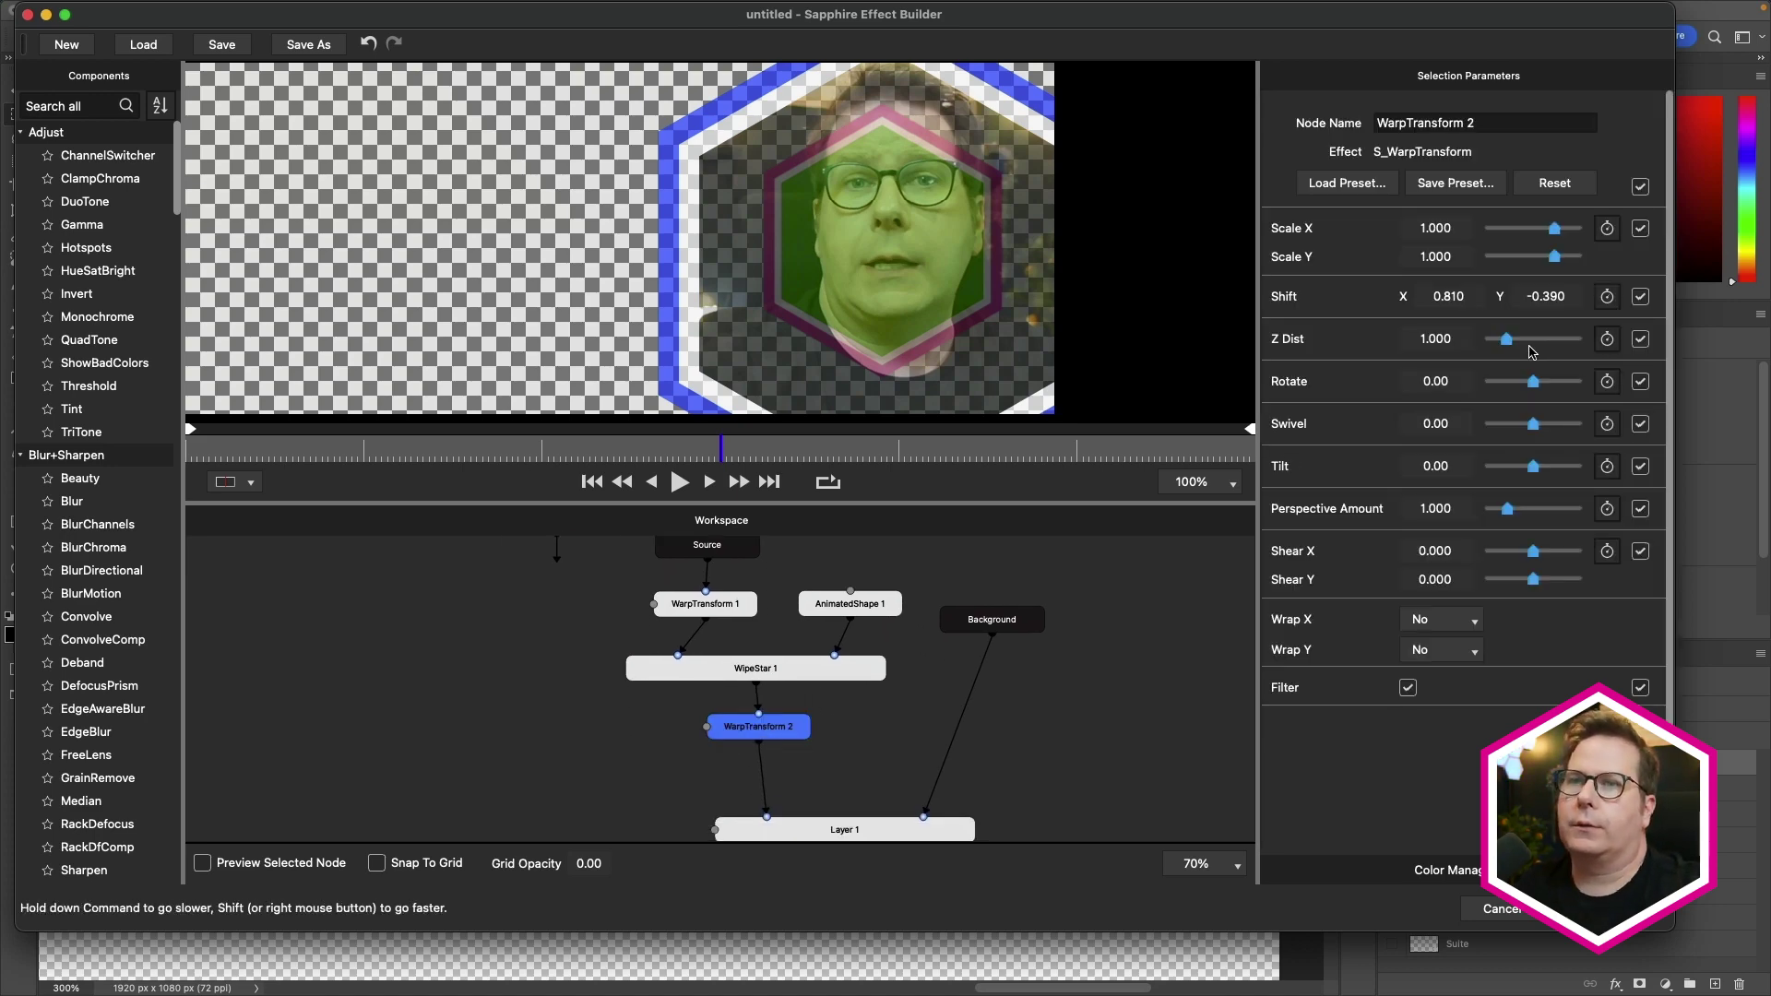
drag(1535, 296, 1515, 339)
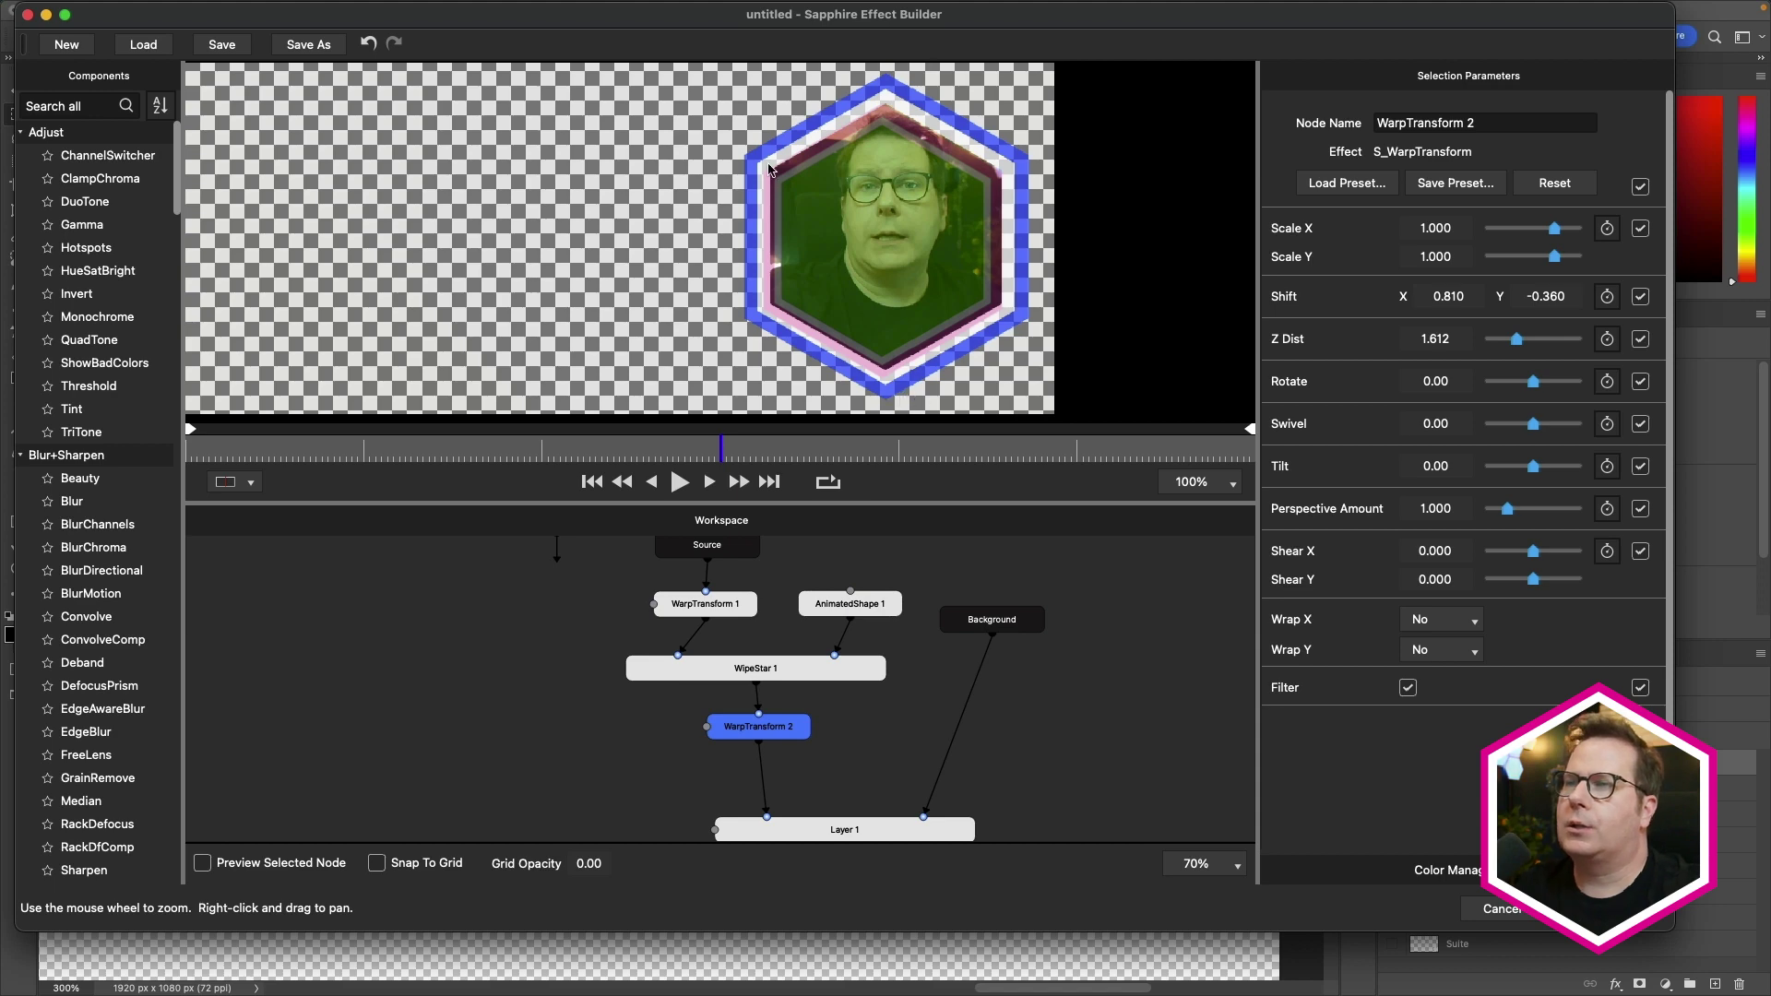
key(super+z)
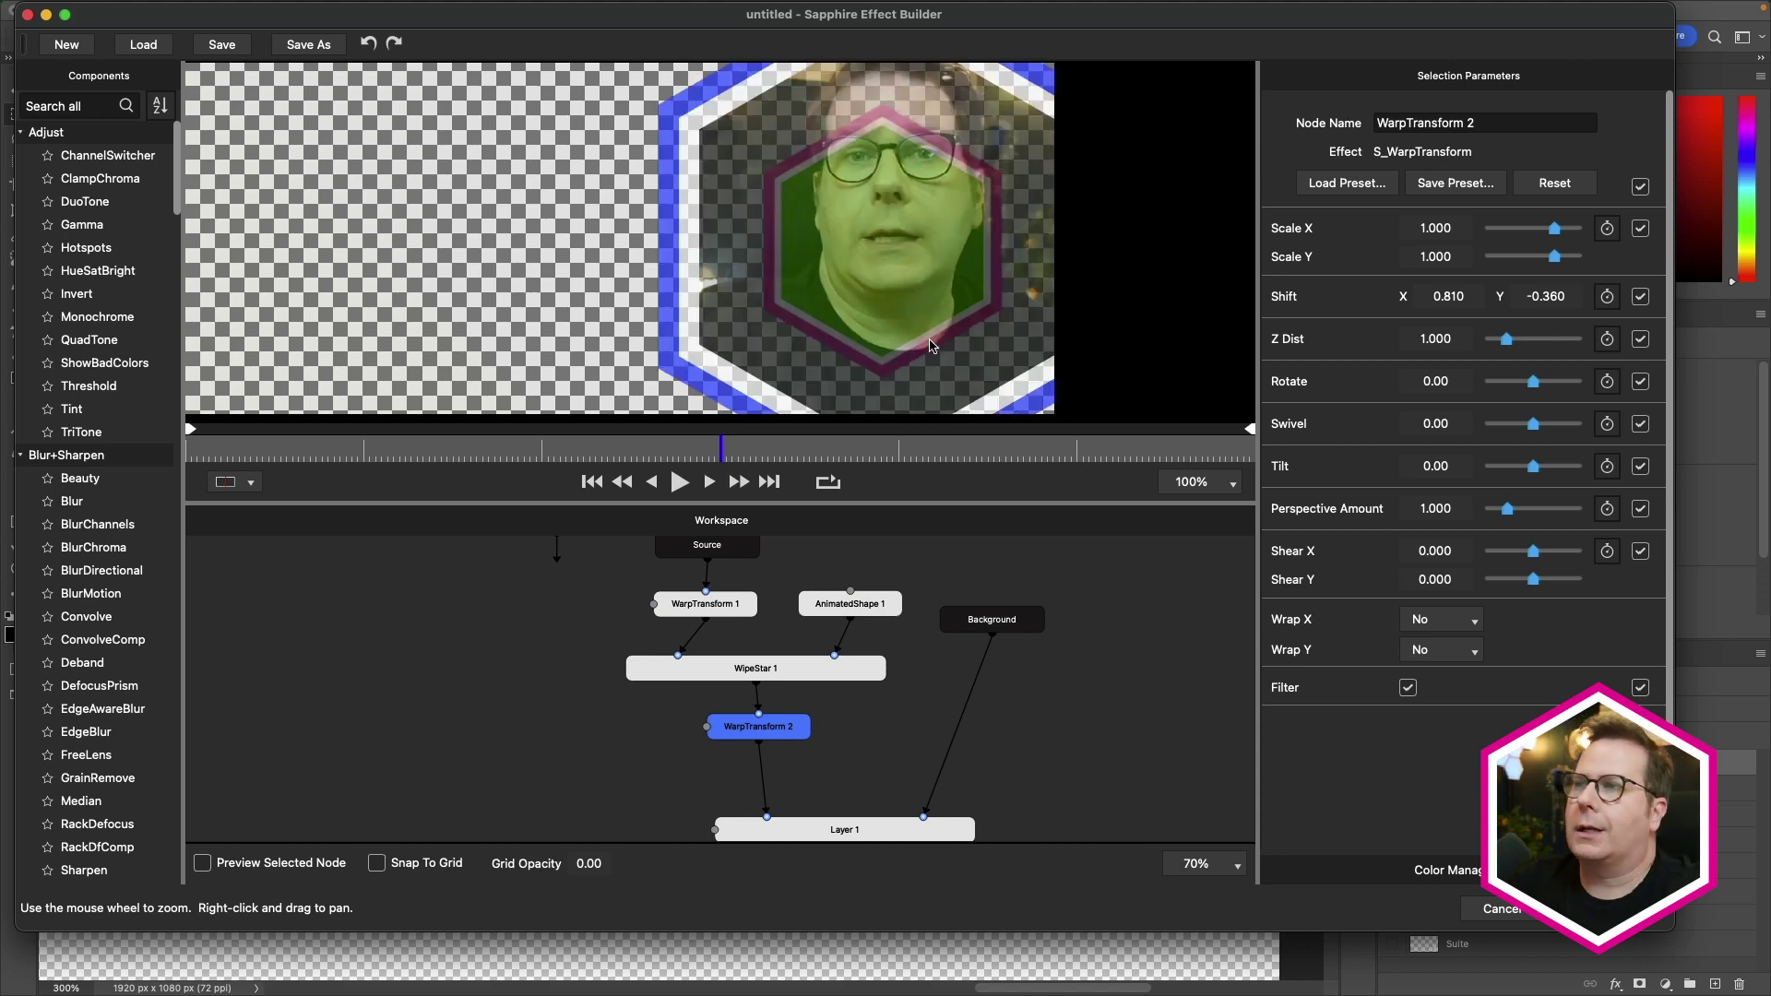
- Widen WipeStar 1's Wipe Percent to 0.883 and shrink AnimatedShape 1's Size to 0.160
click(723, 618)
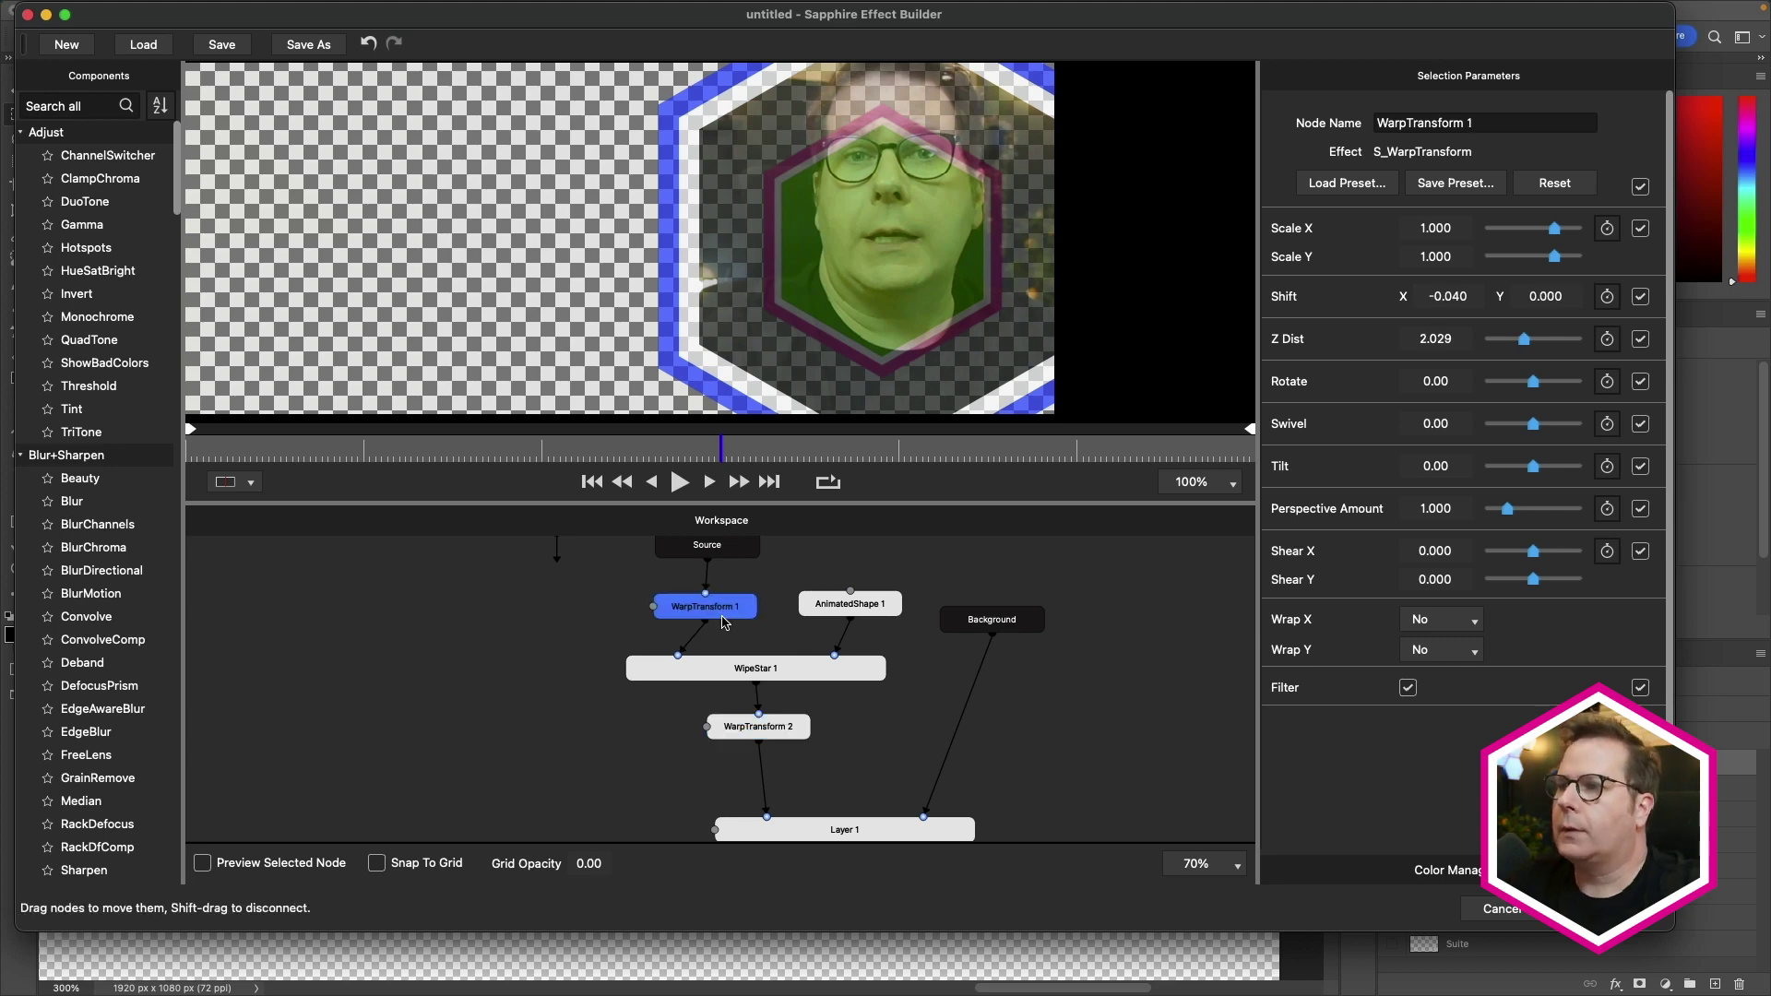
click(746, 672)
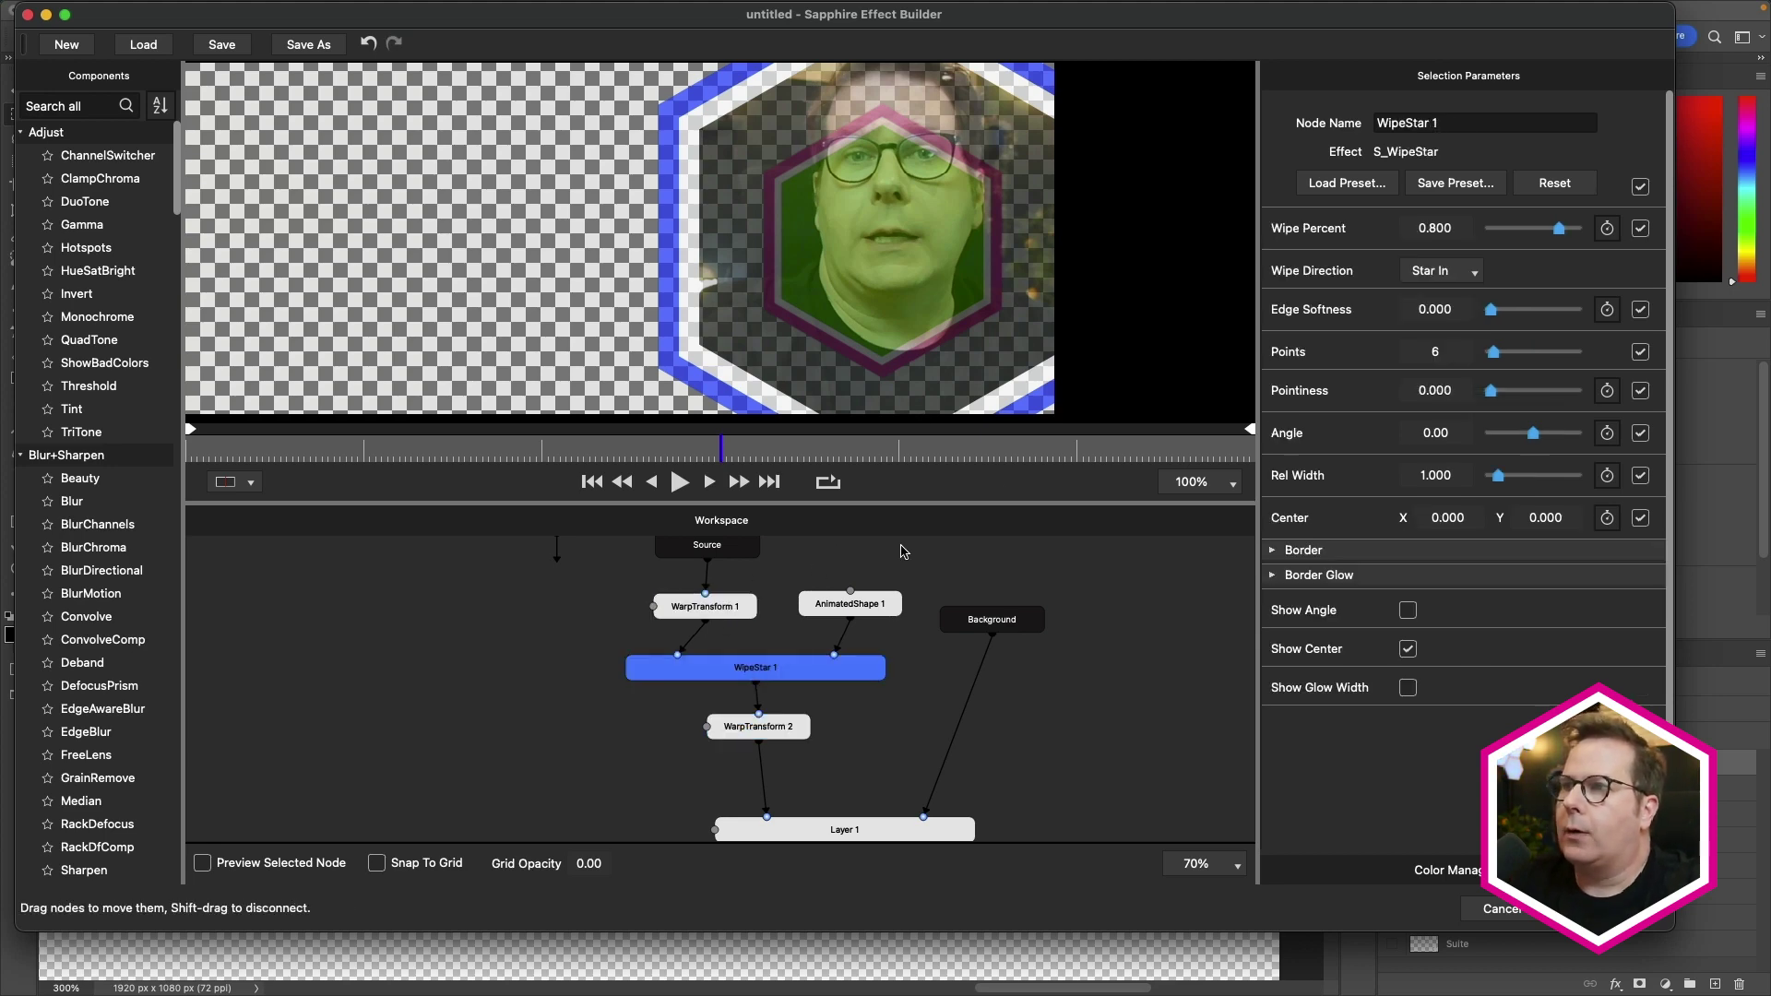
drag(1560, 231, 1570, 237)
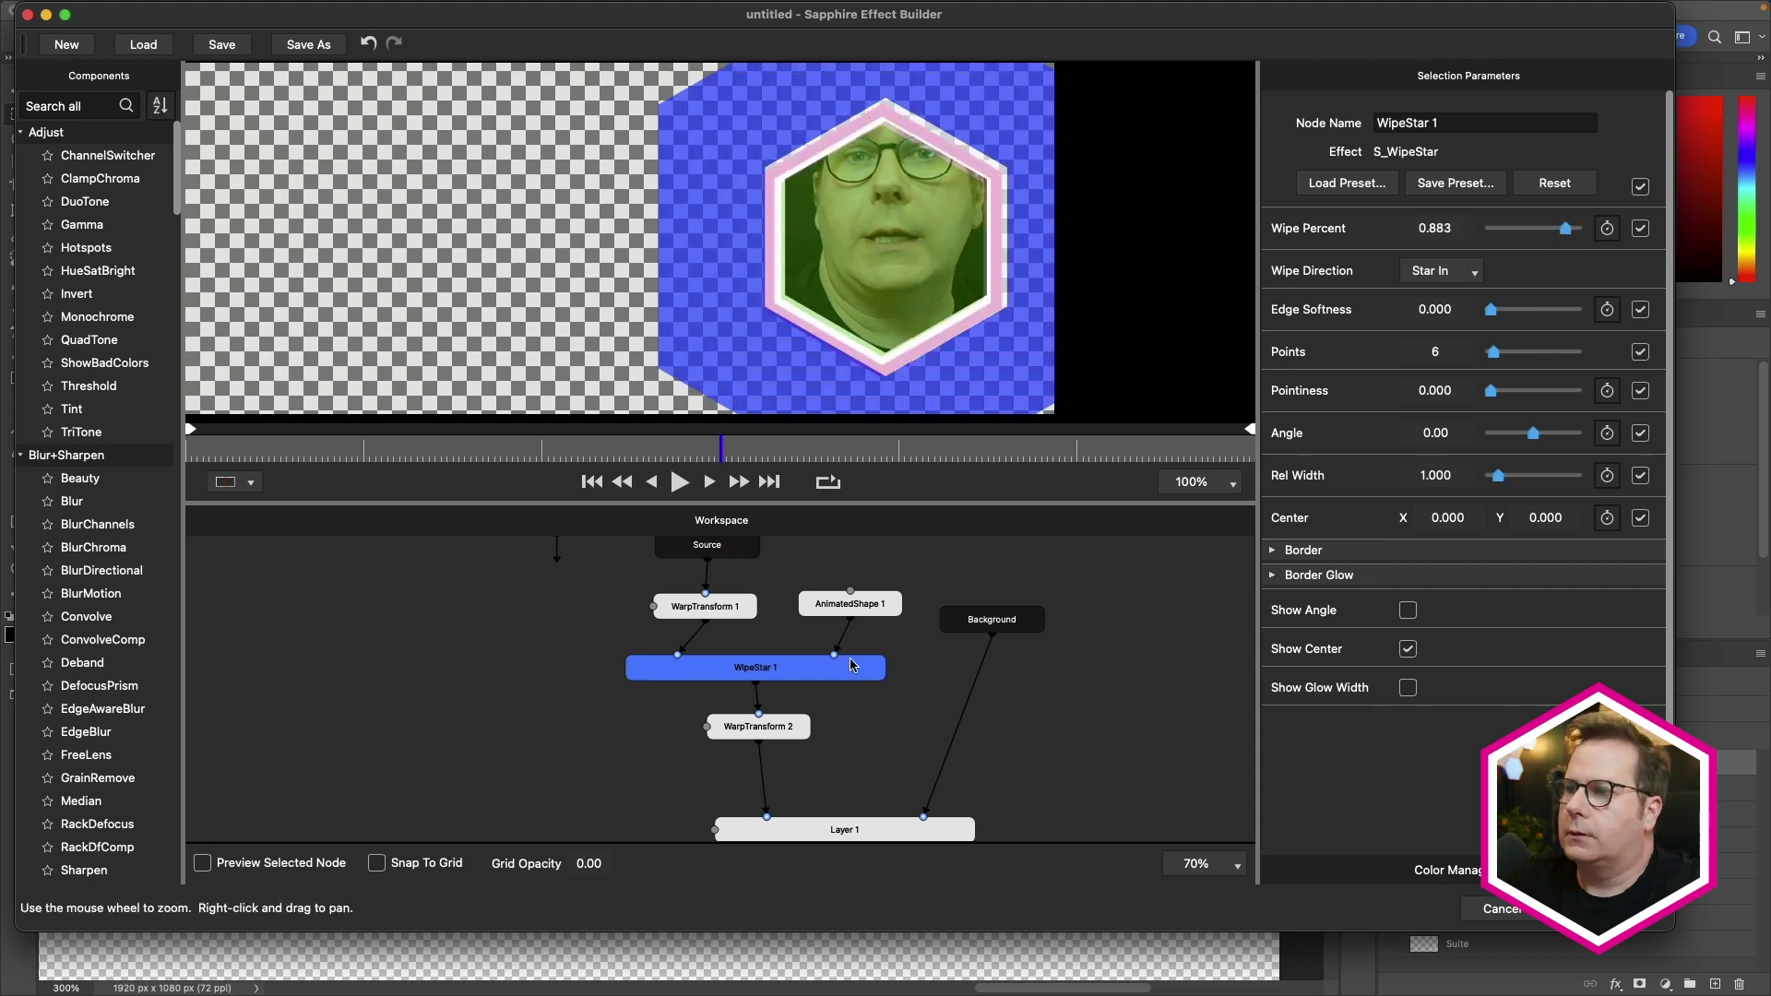
click(829, 609)
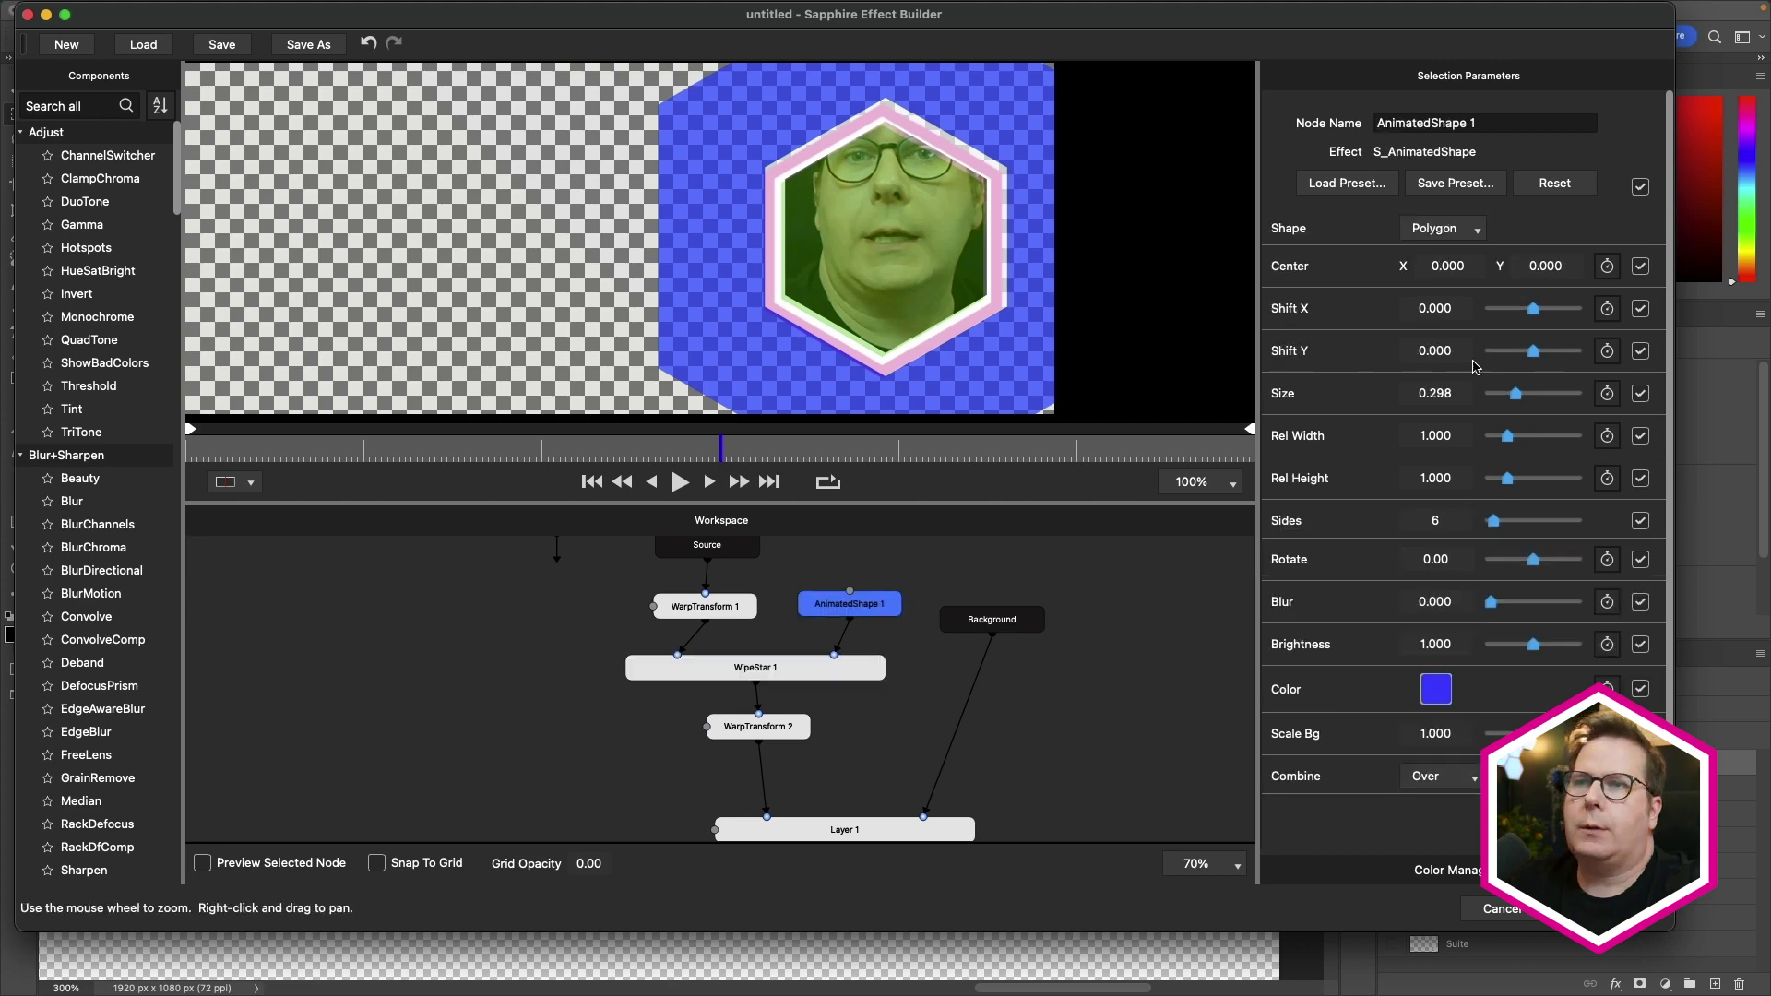
drag(1507, 395, 1504, 398)
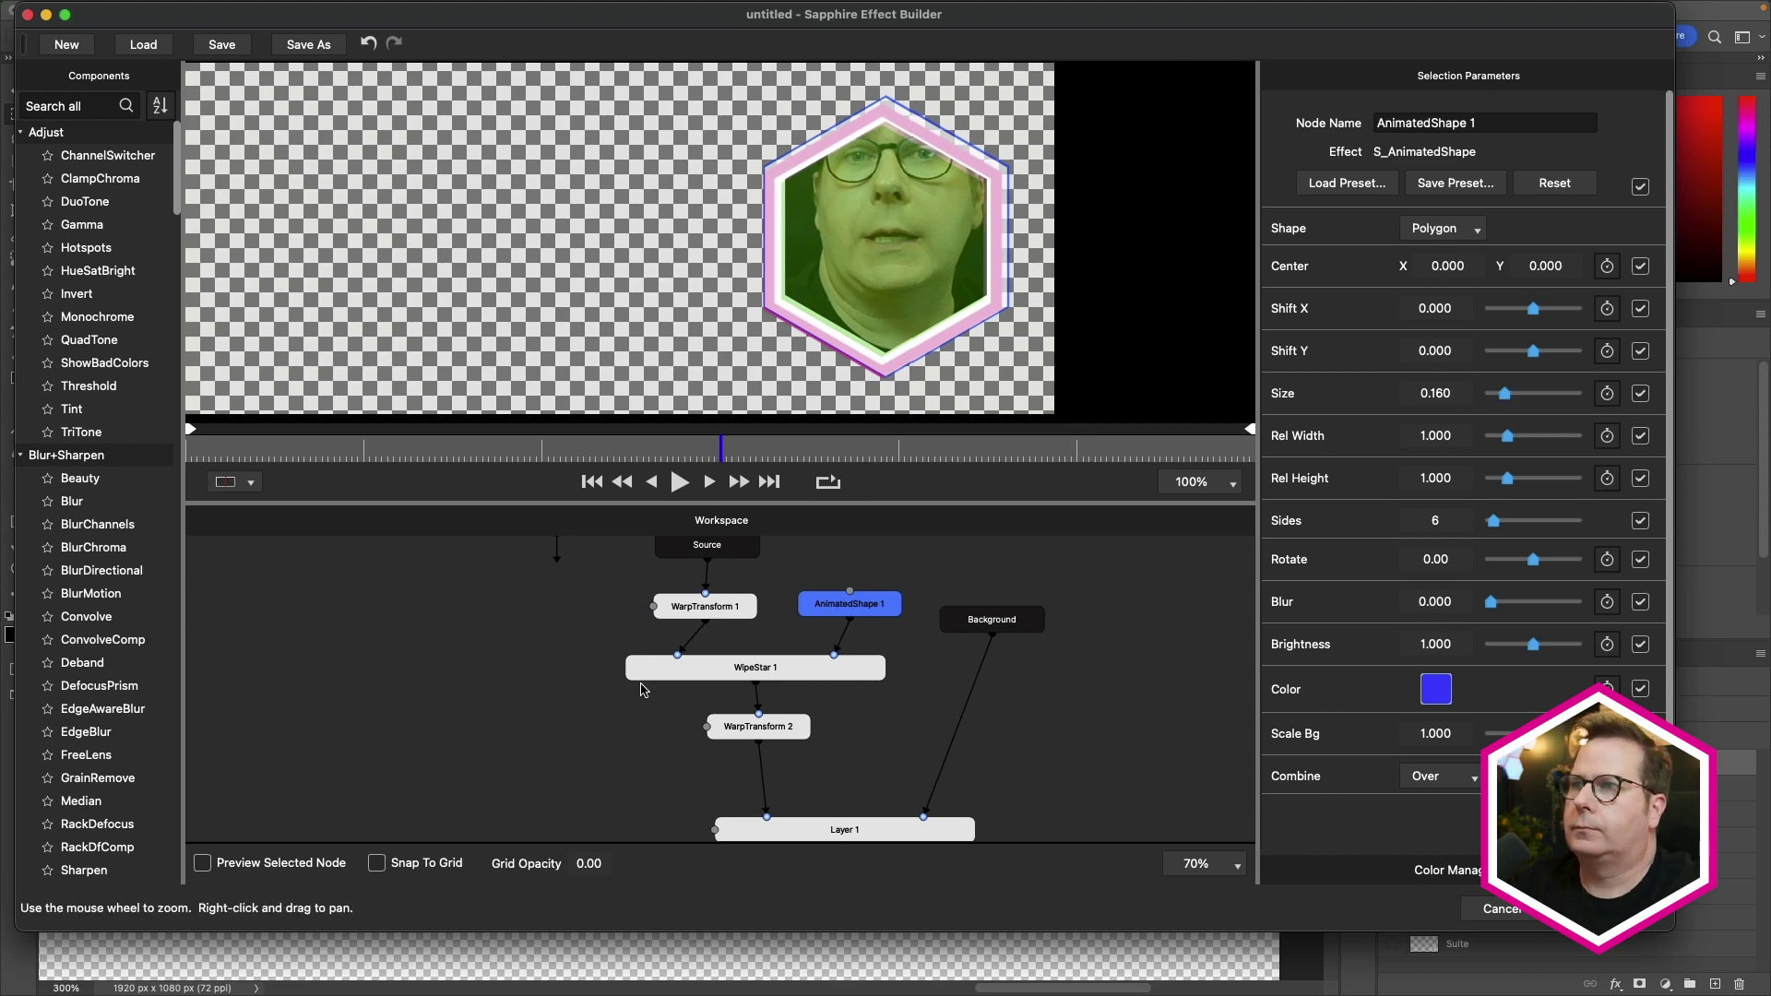
- Push WarpTransform 1's Z Dist to 4.010 and nudge Shift X to -0.020
click(734, 611)
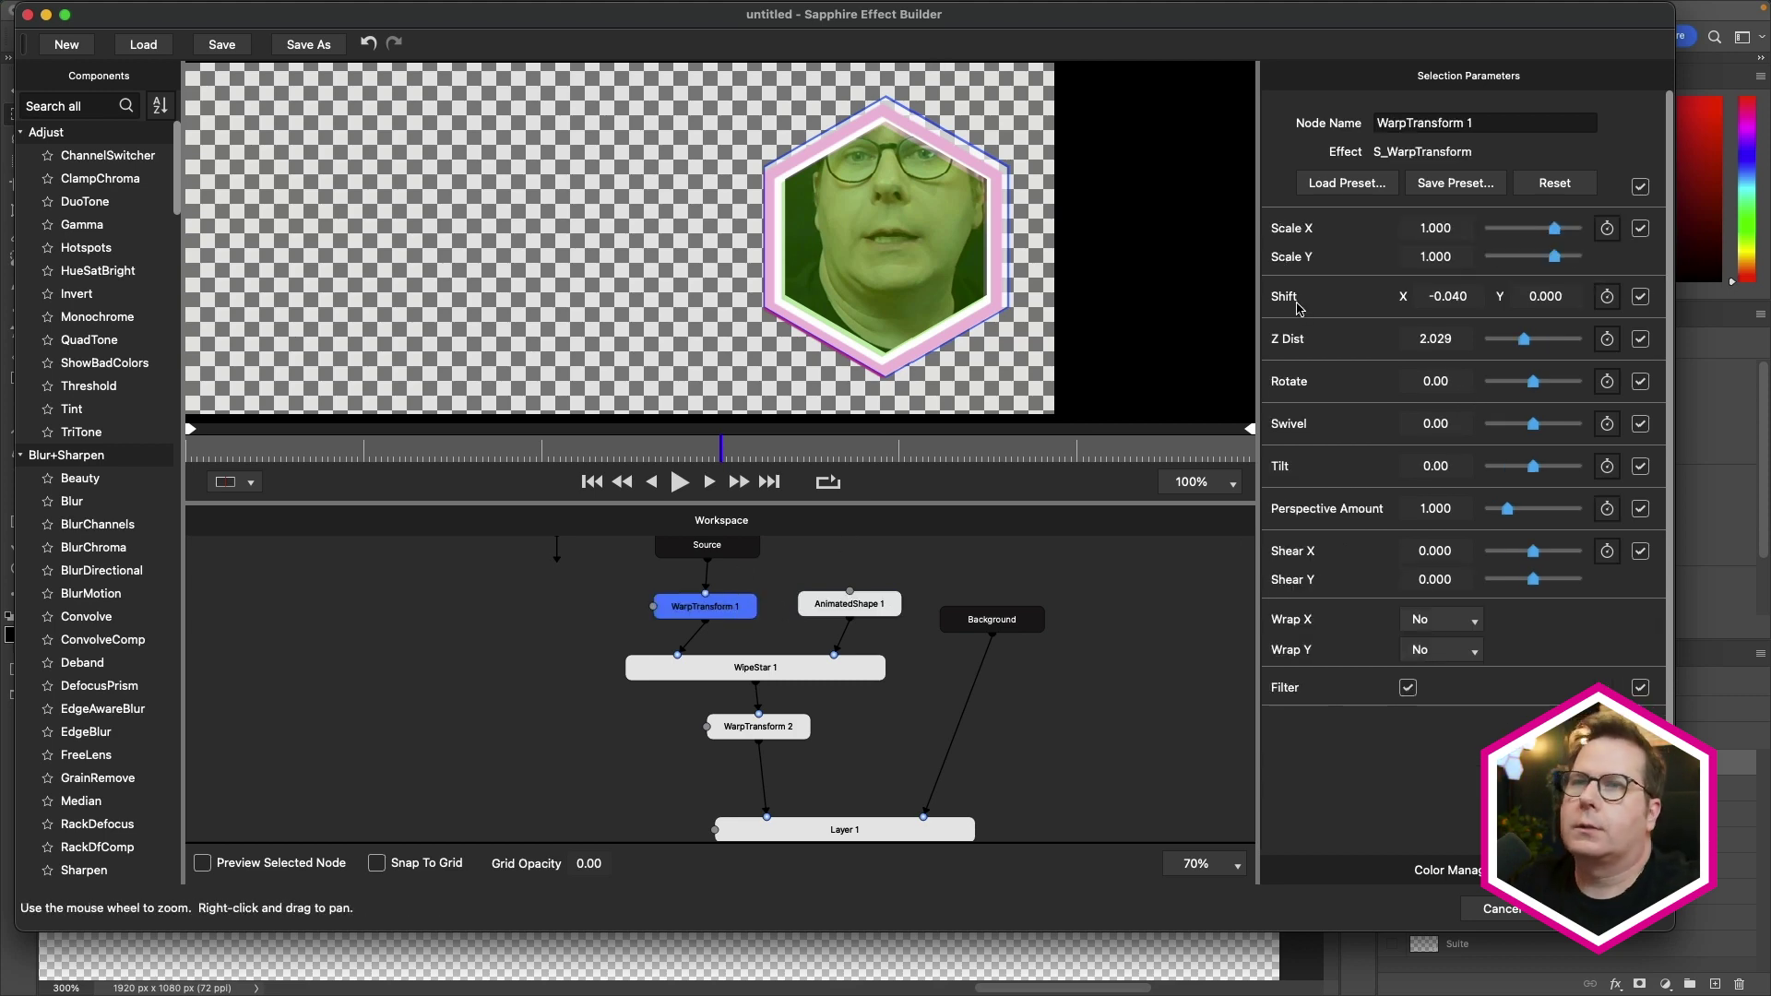
drag(1526, 346, 1558, 344)
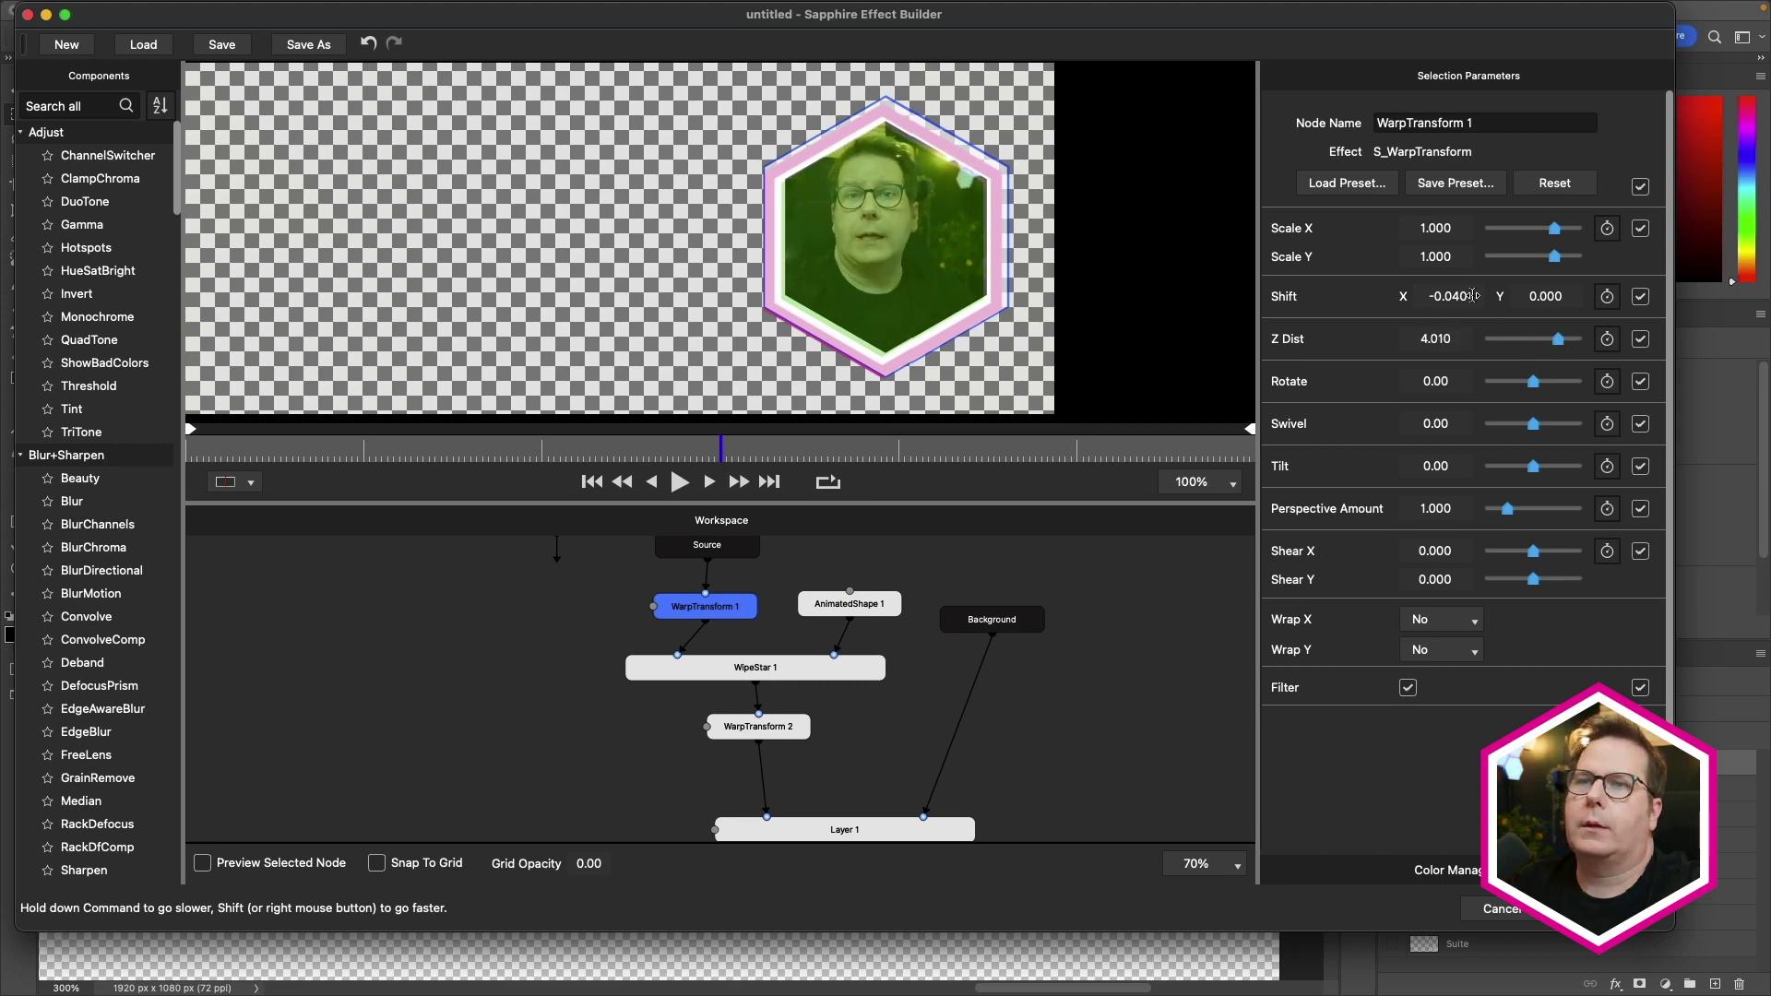
drag(1465, 297, 1461, 297)
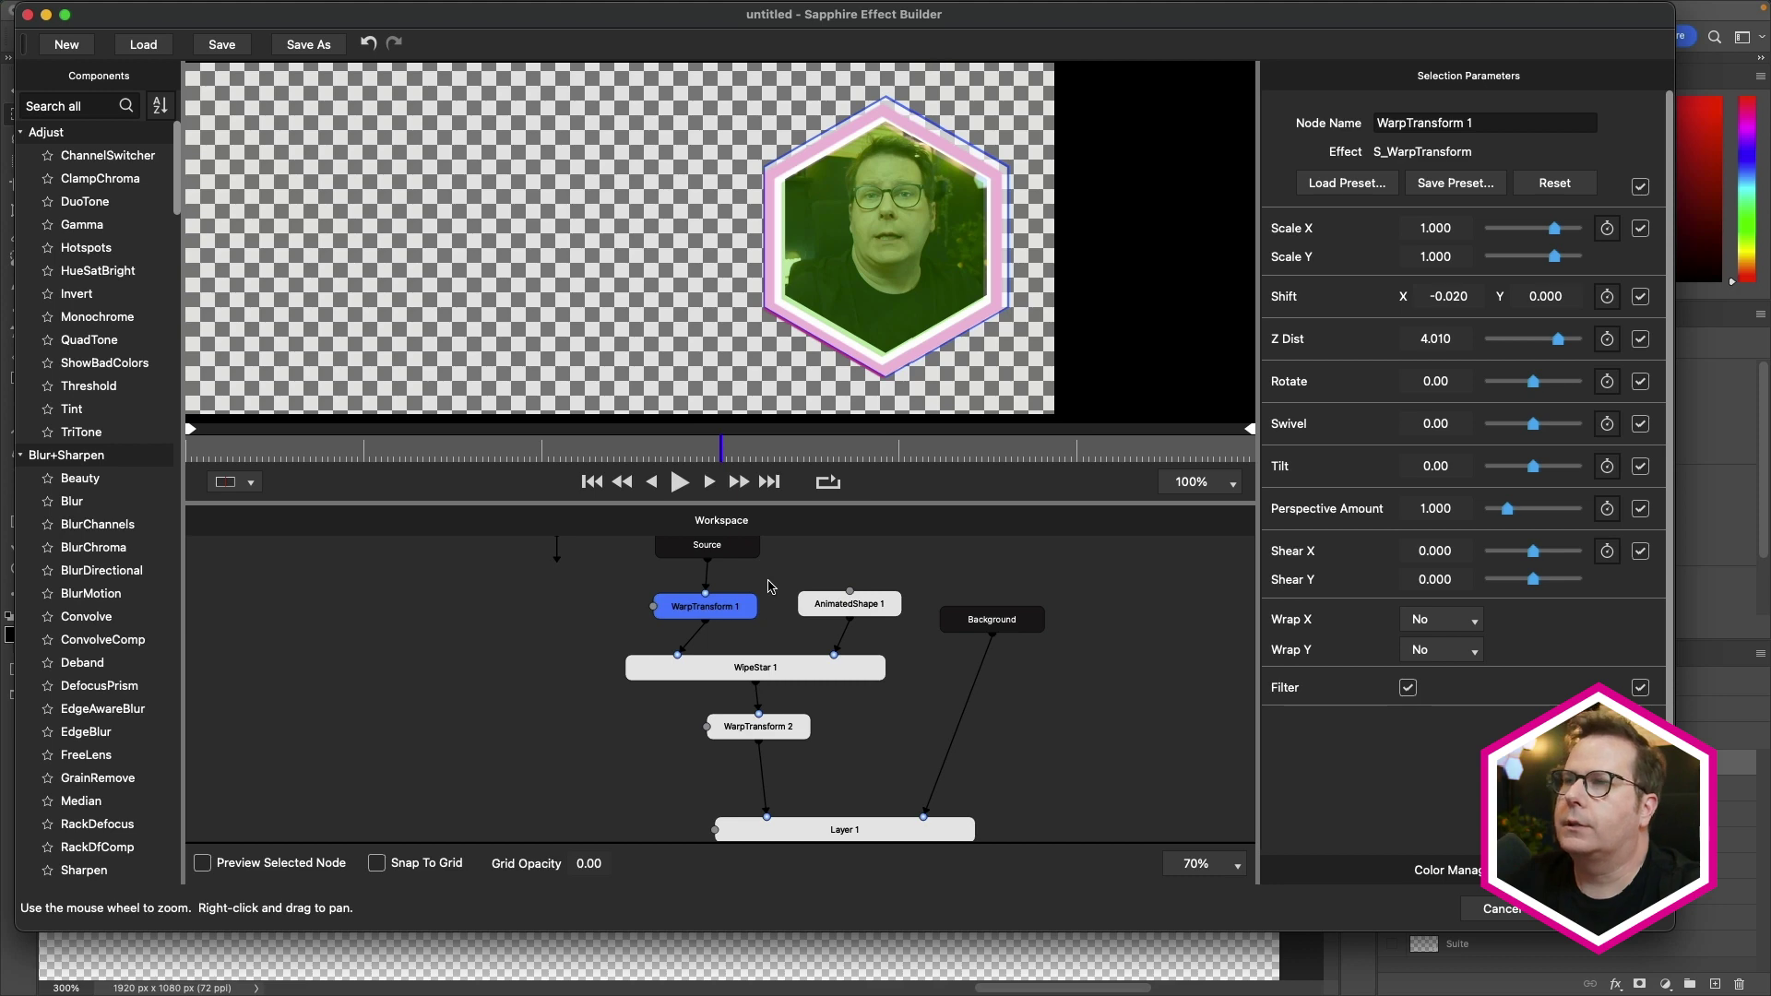
- Nudge AnimatedShape 1 in the graph and set WipeStar 1's Wipe Percent to 0.897
click(836, 620)
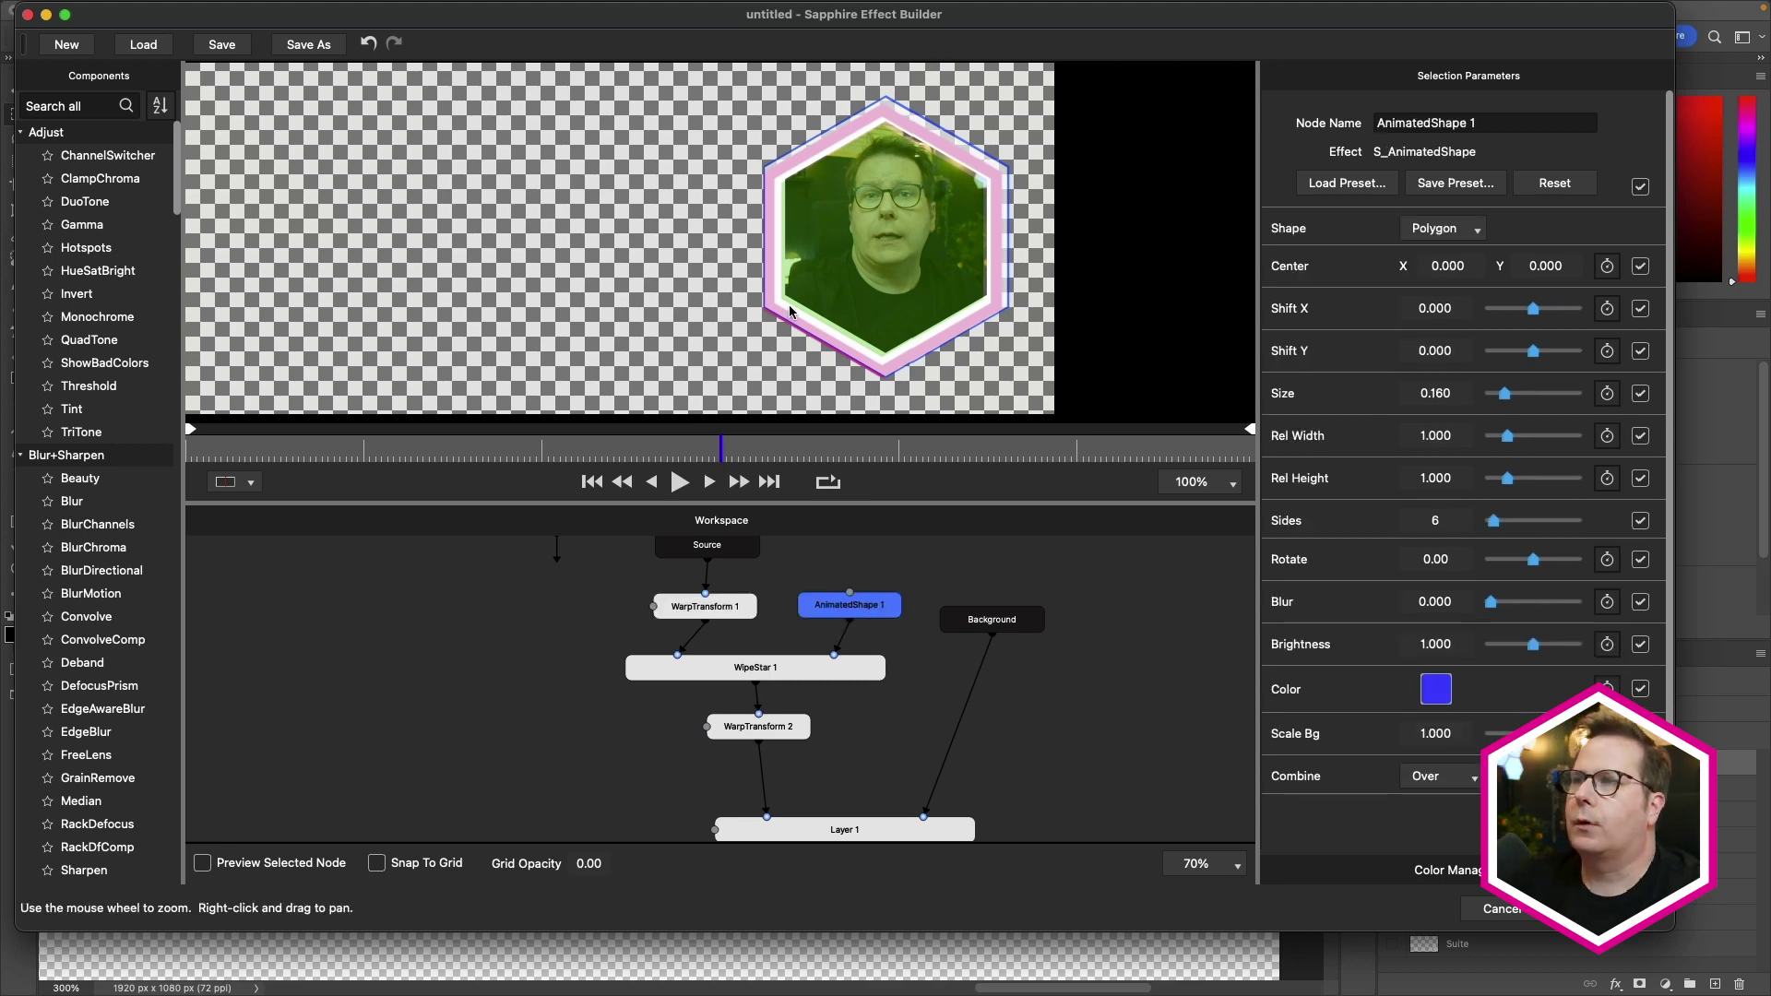
drag(874, 605, 880, 600)
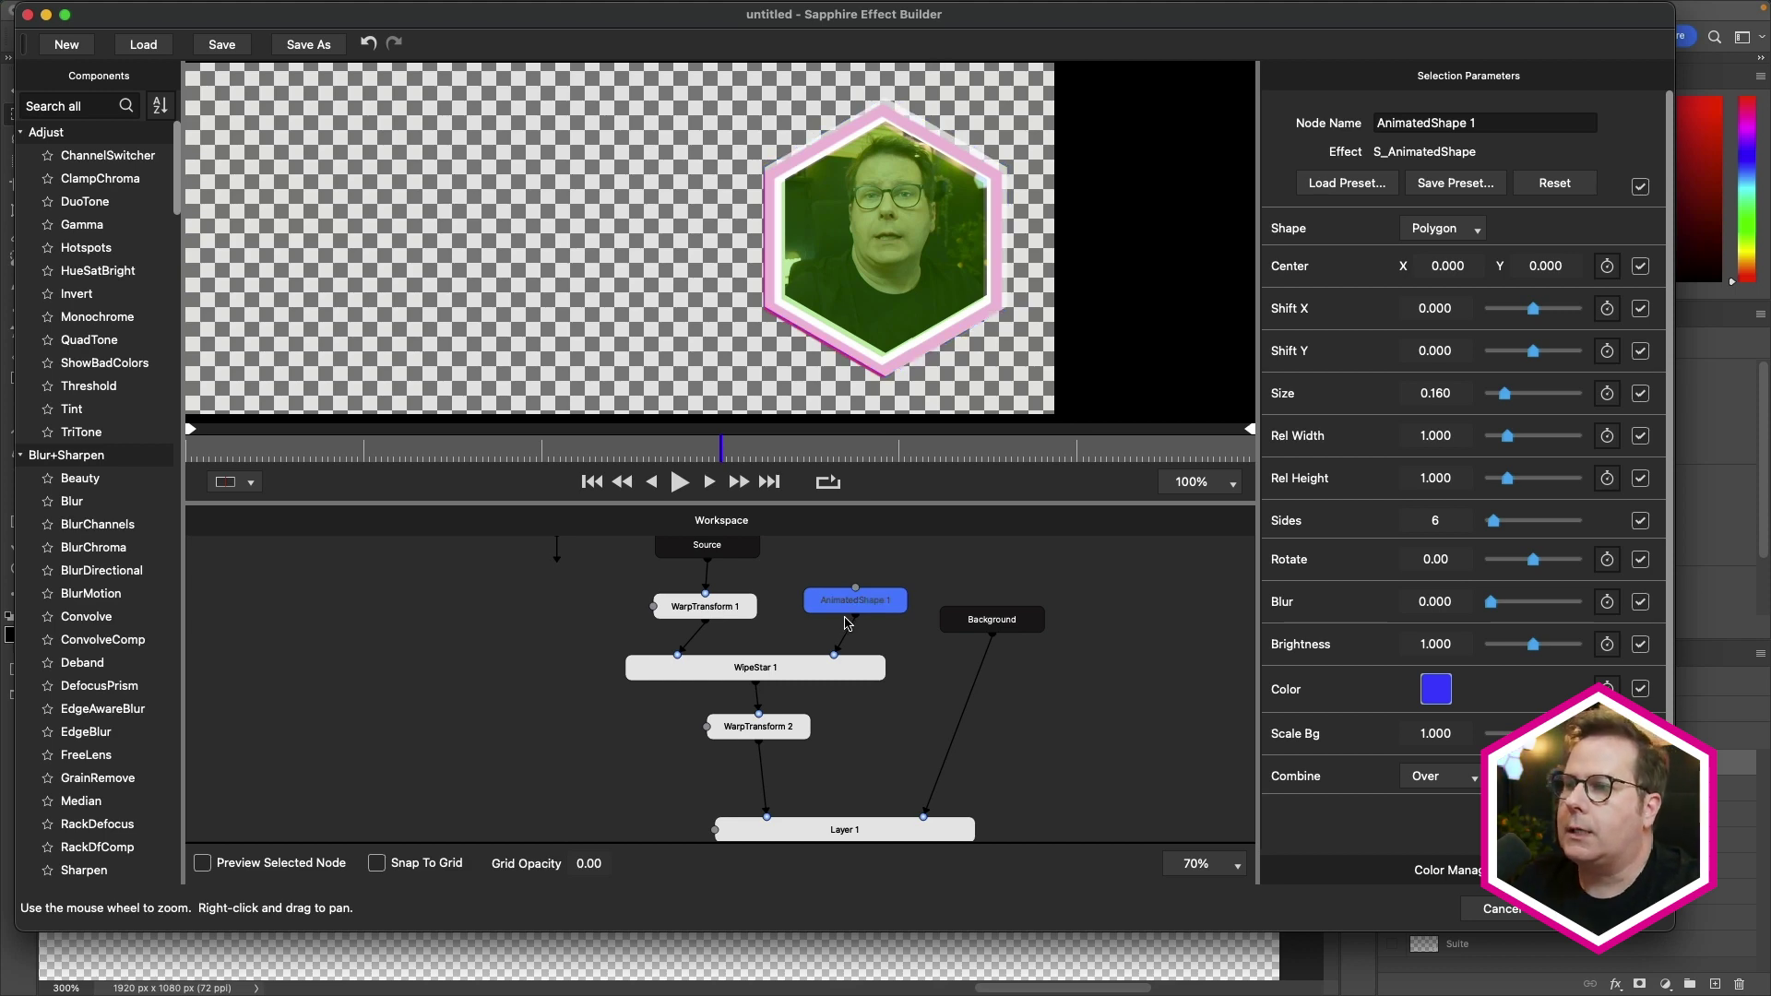
click(792, 678)
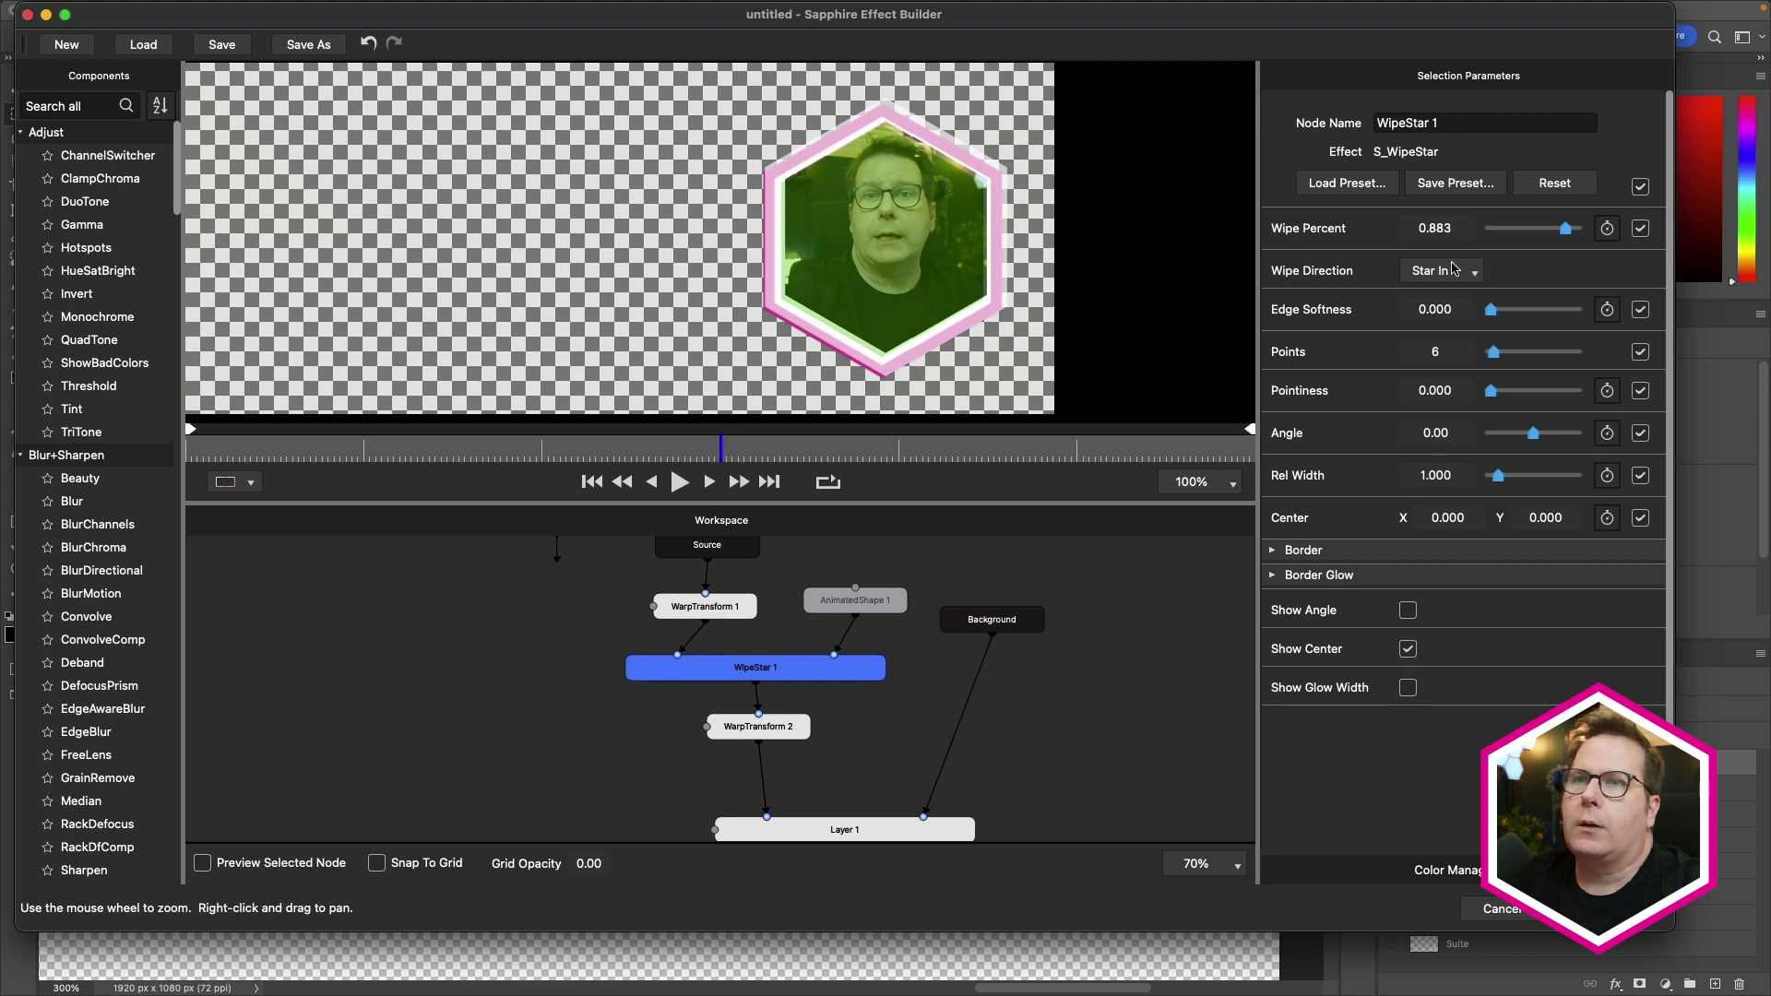
drag(1562, 235, 1567, 234)
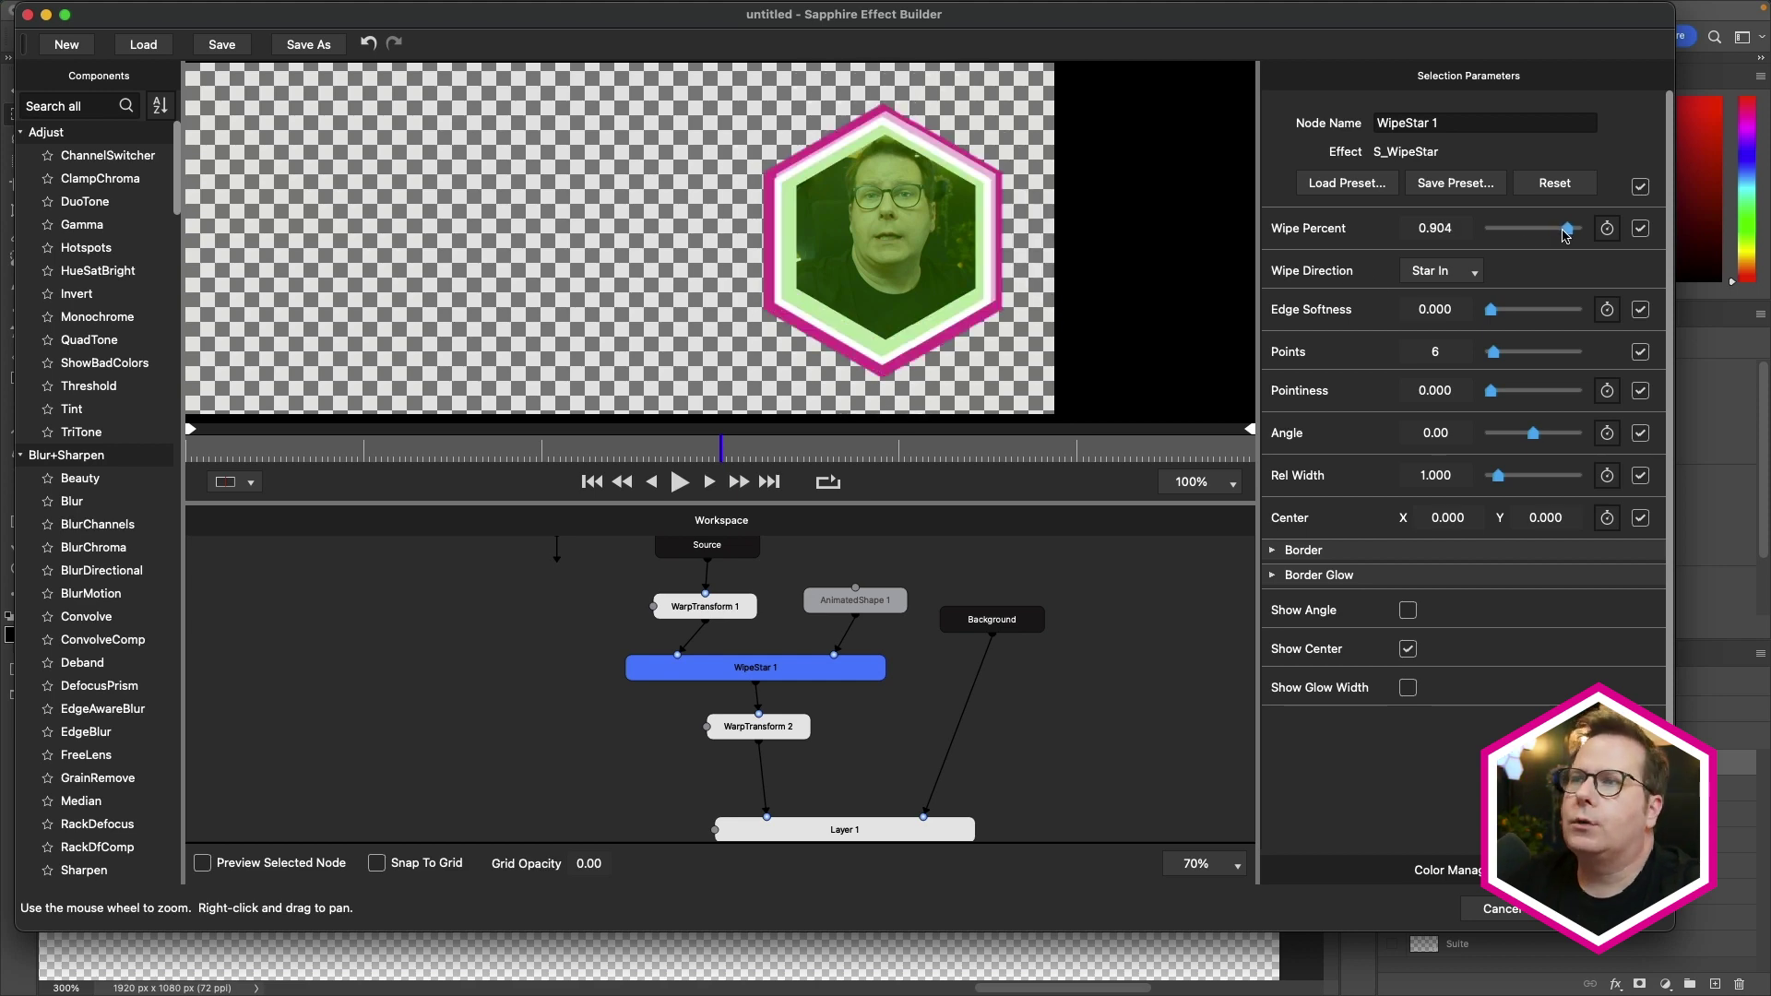
click(1453, 228)
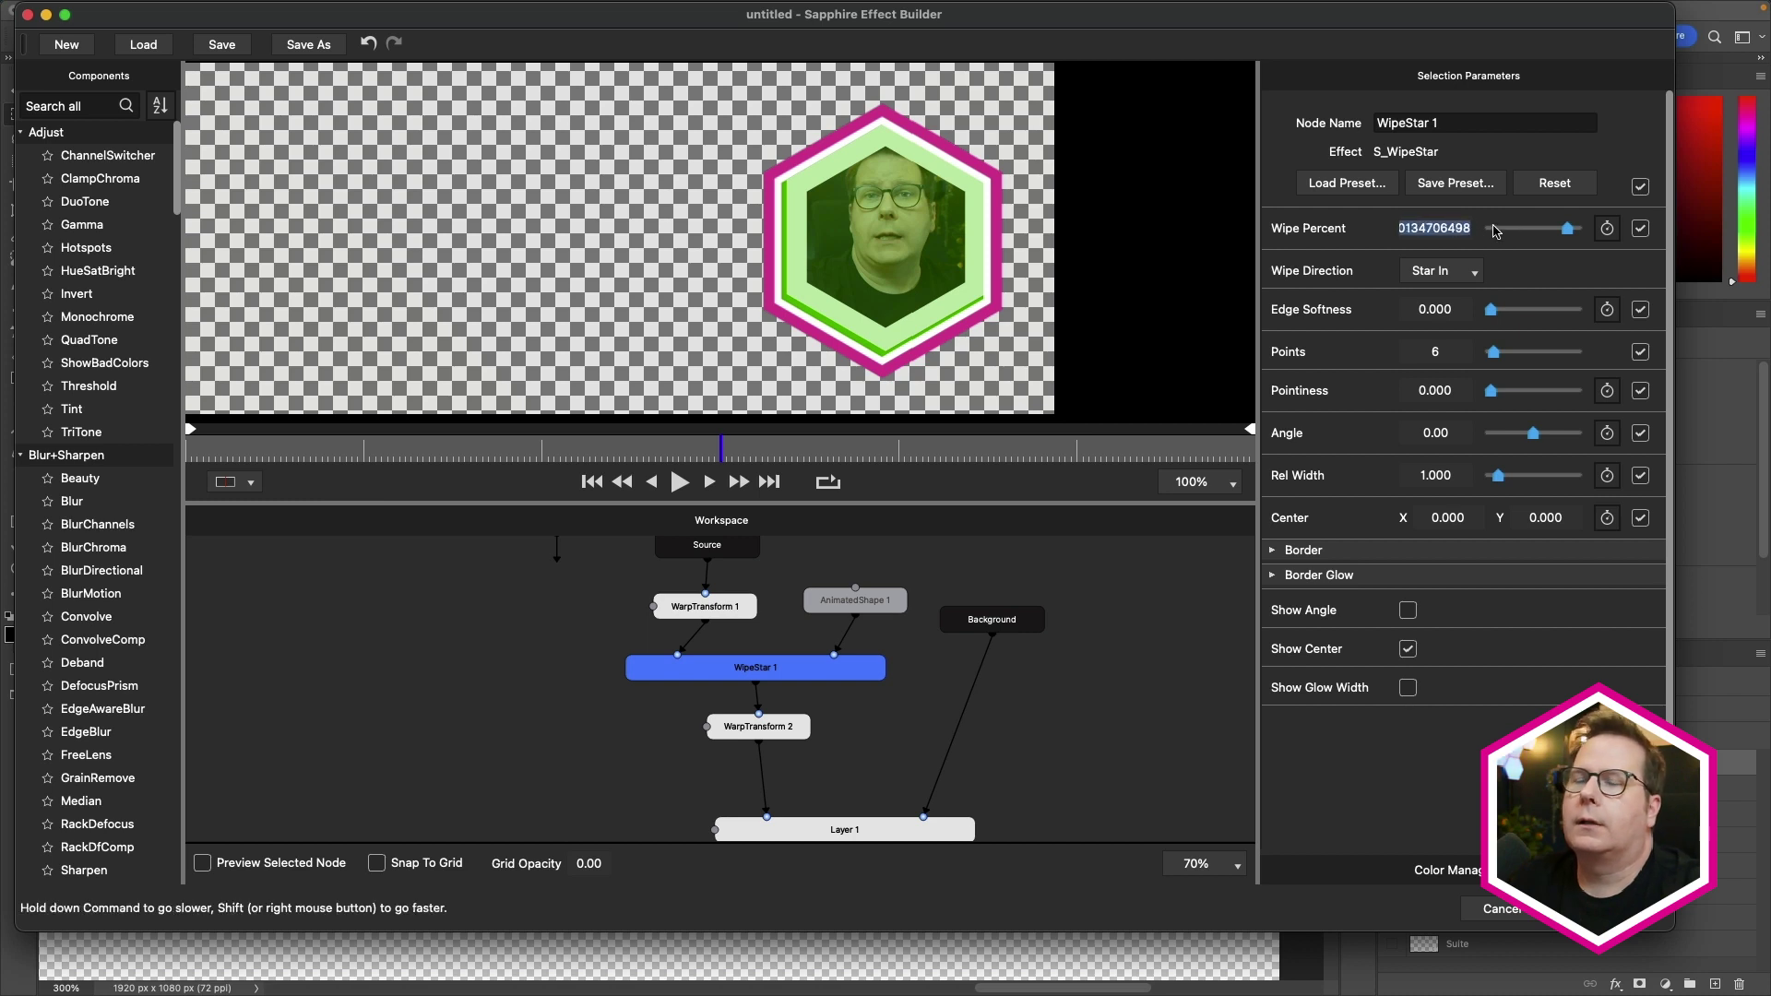
key(Down)
key(Down)
key(Down)
key(Down)
key(Down)
key(Down)
key(Down)
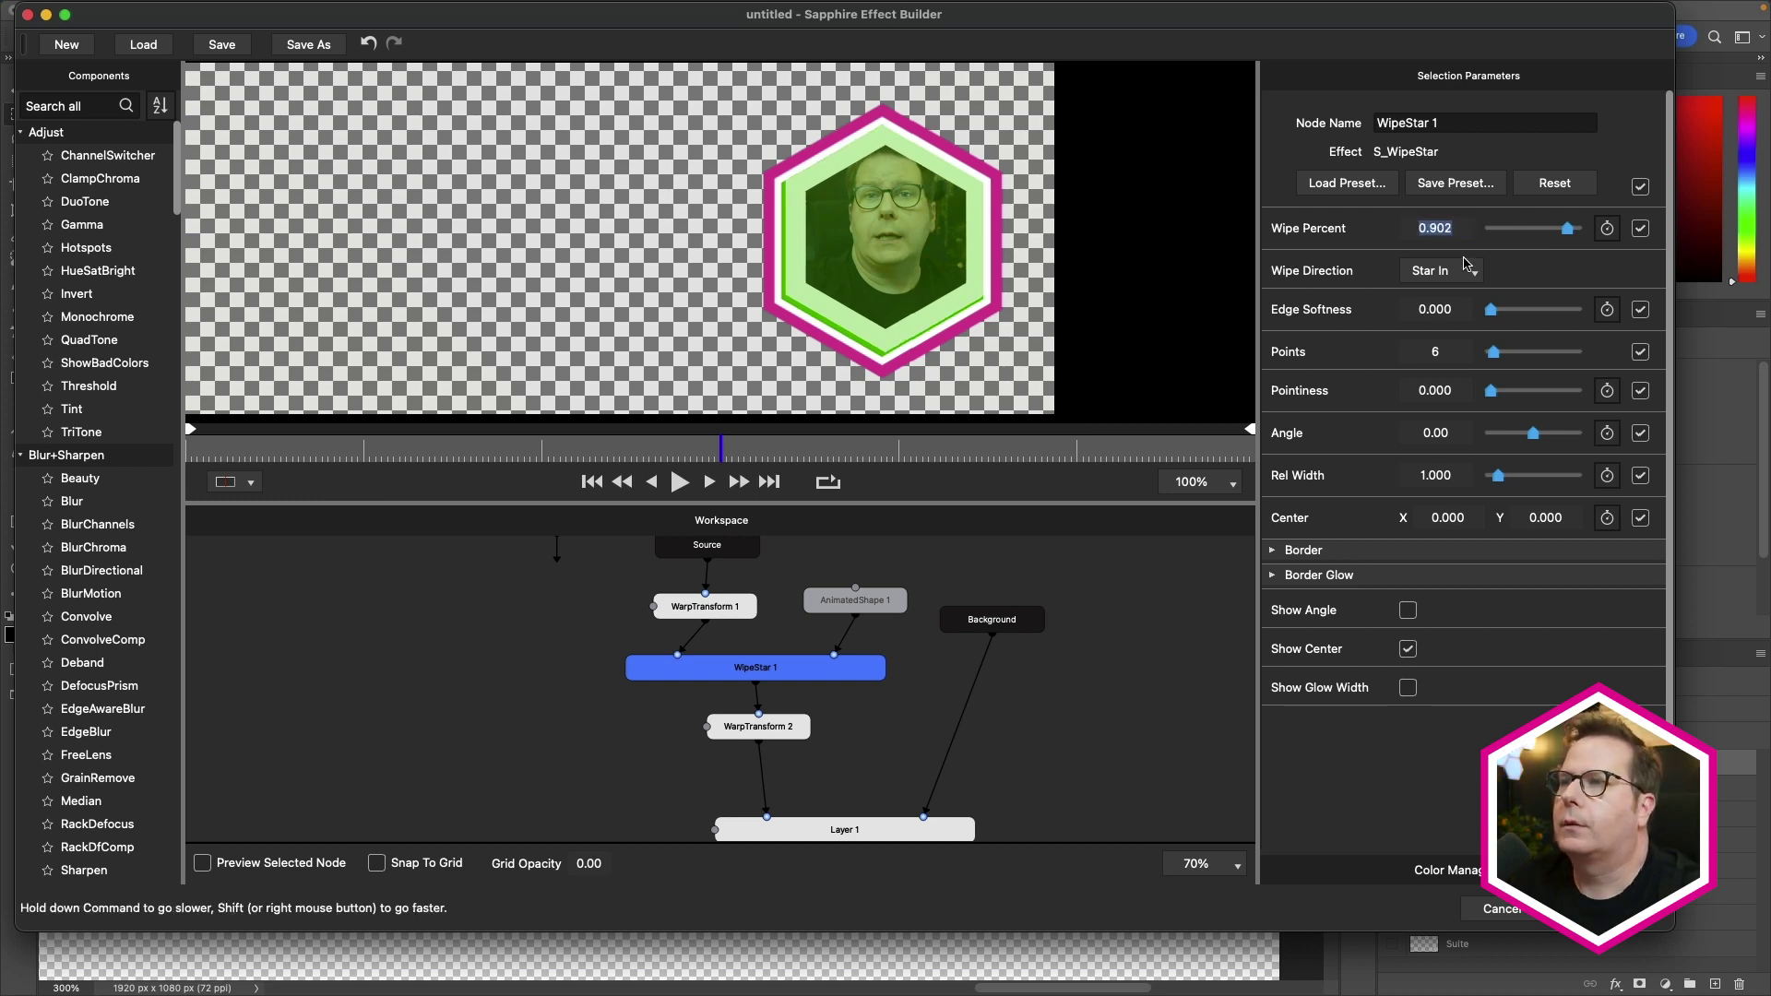
key(Down)
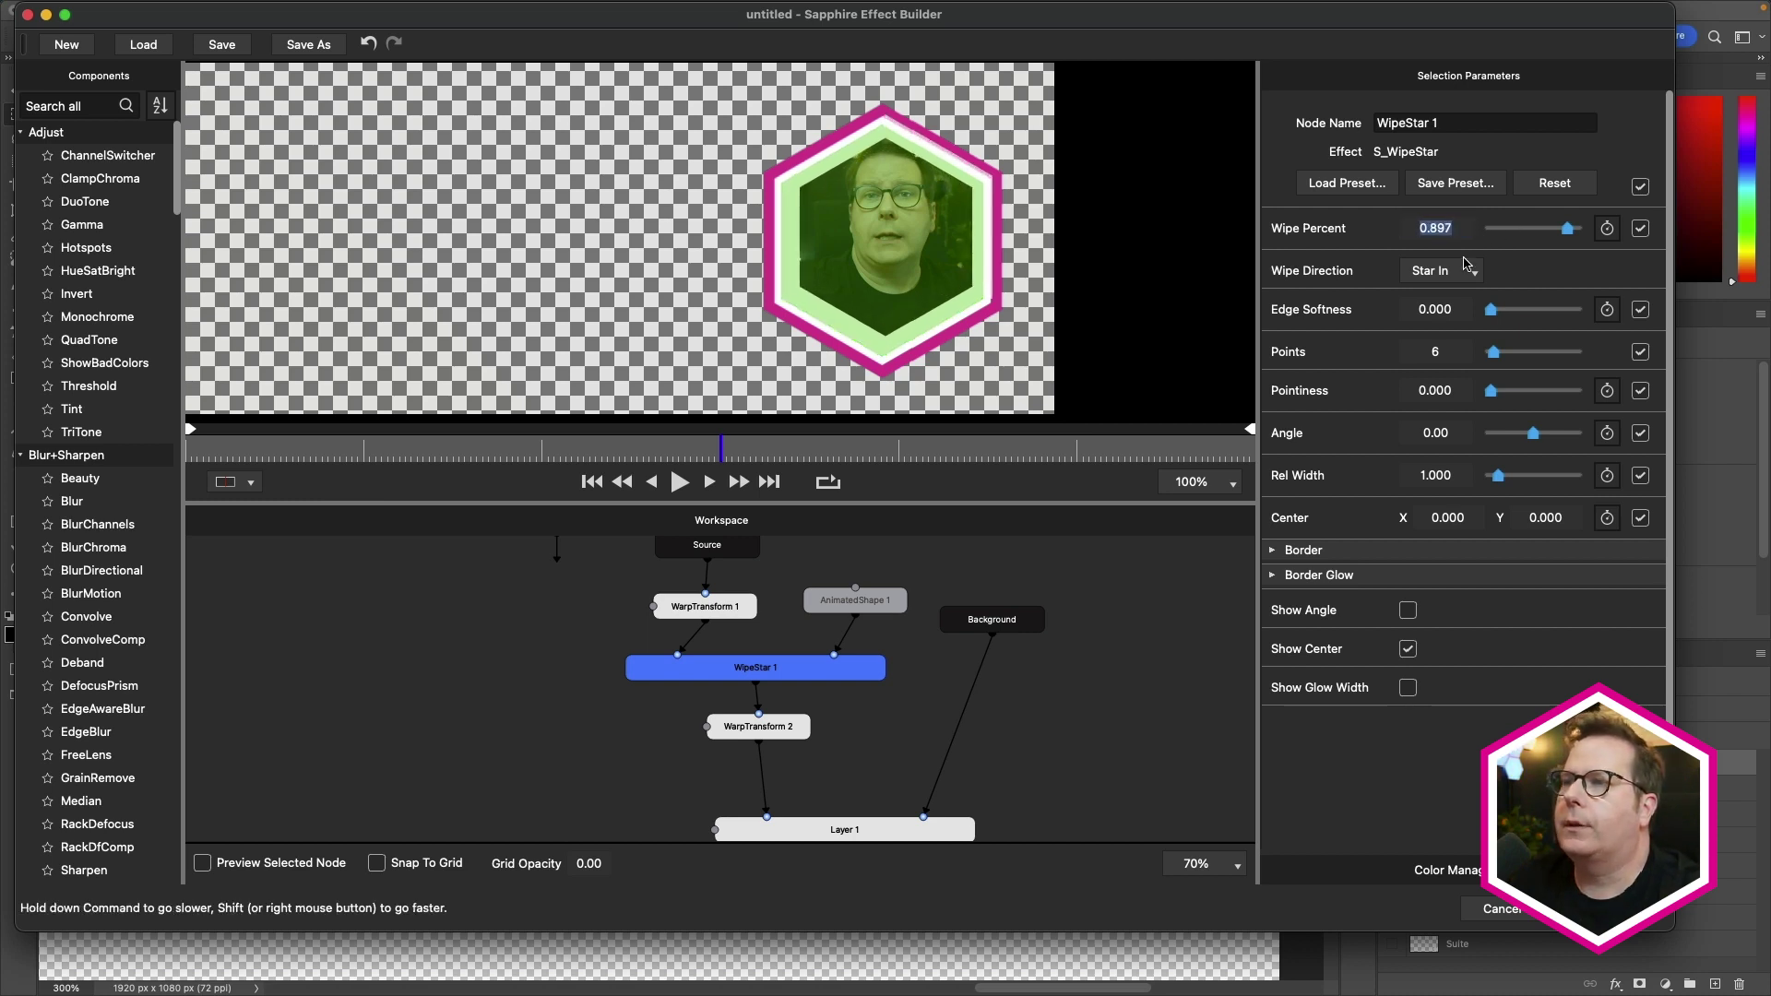
key(Down)
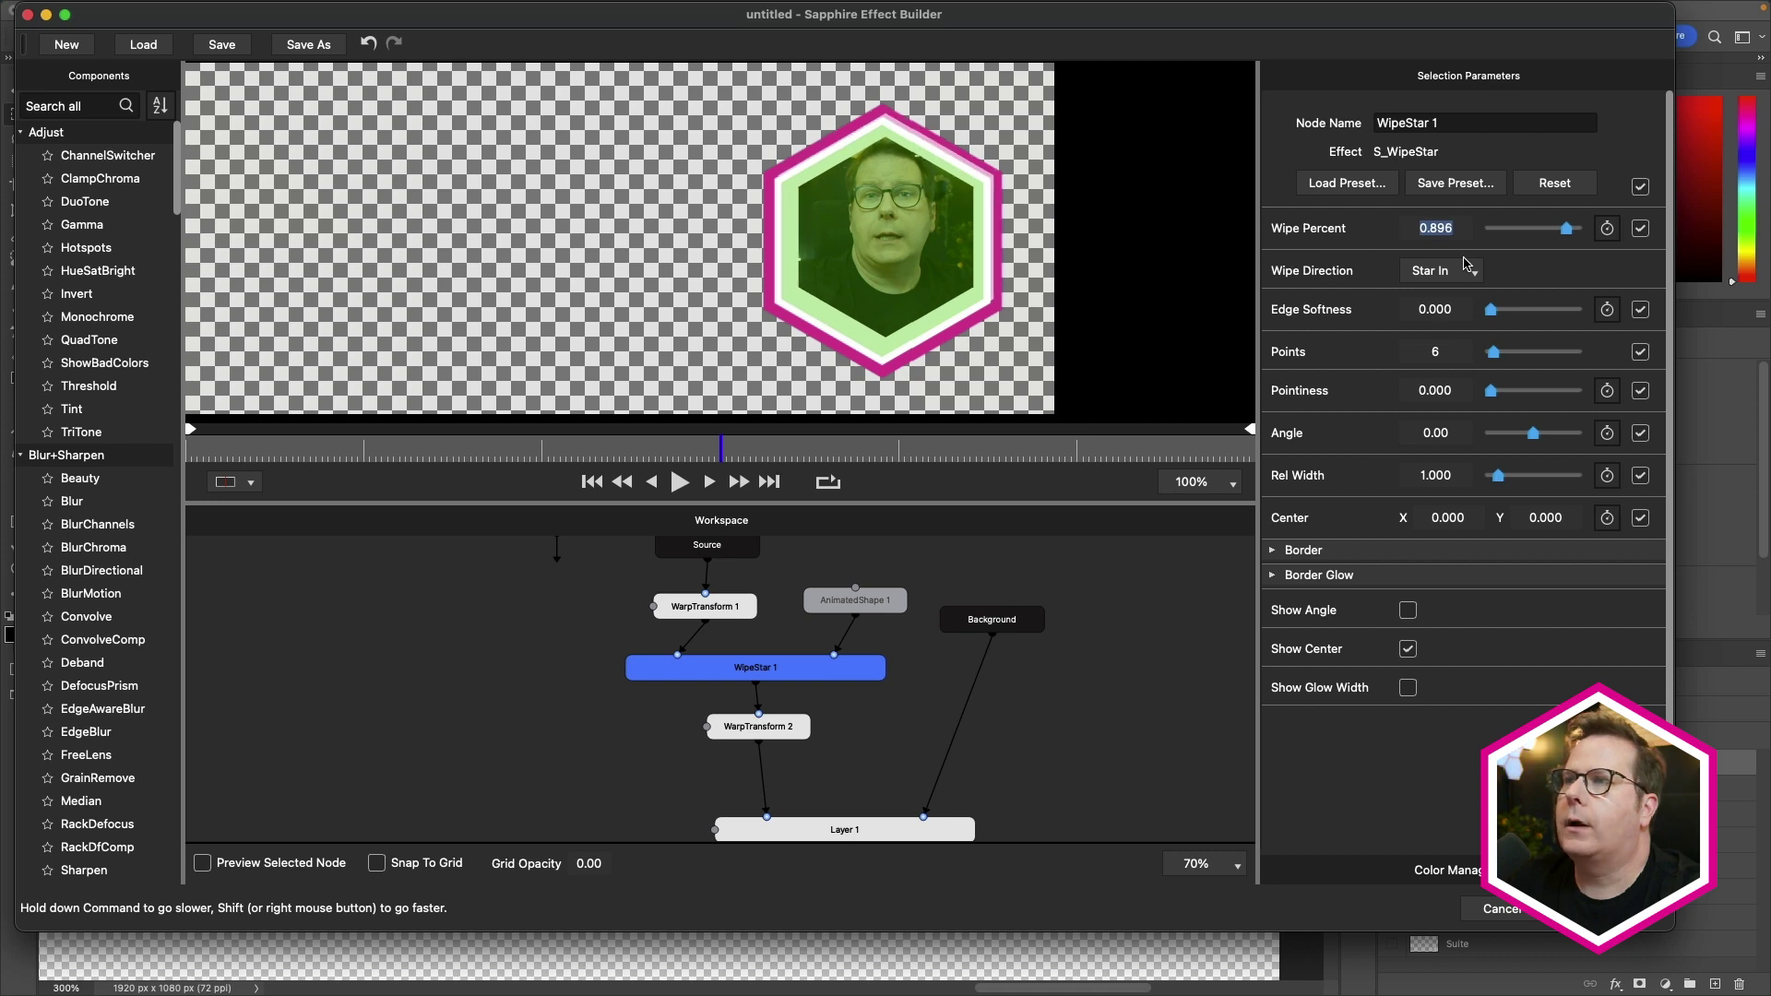
key(Up)
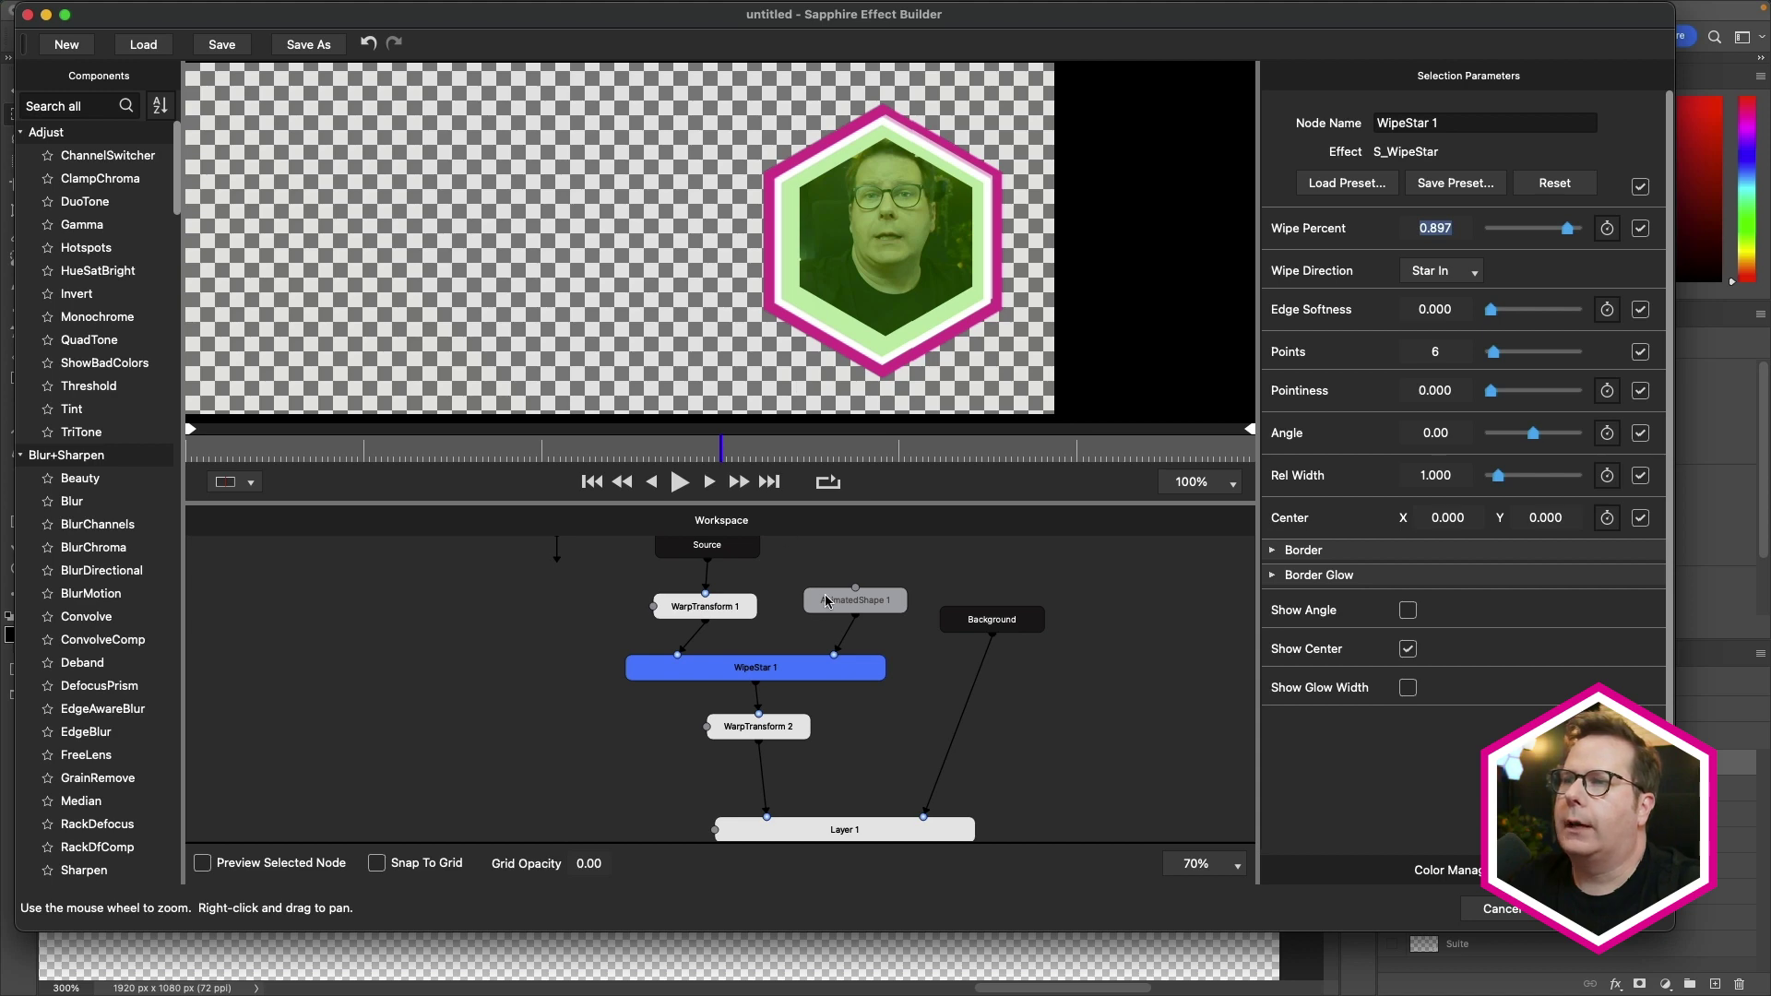
- Inspect the Background node and WarpTransform 2's Shift Y, then reselect WipeStar 1
click(1022, 621)
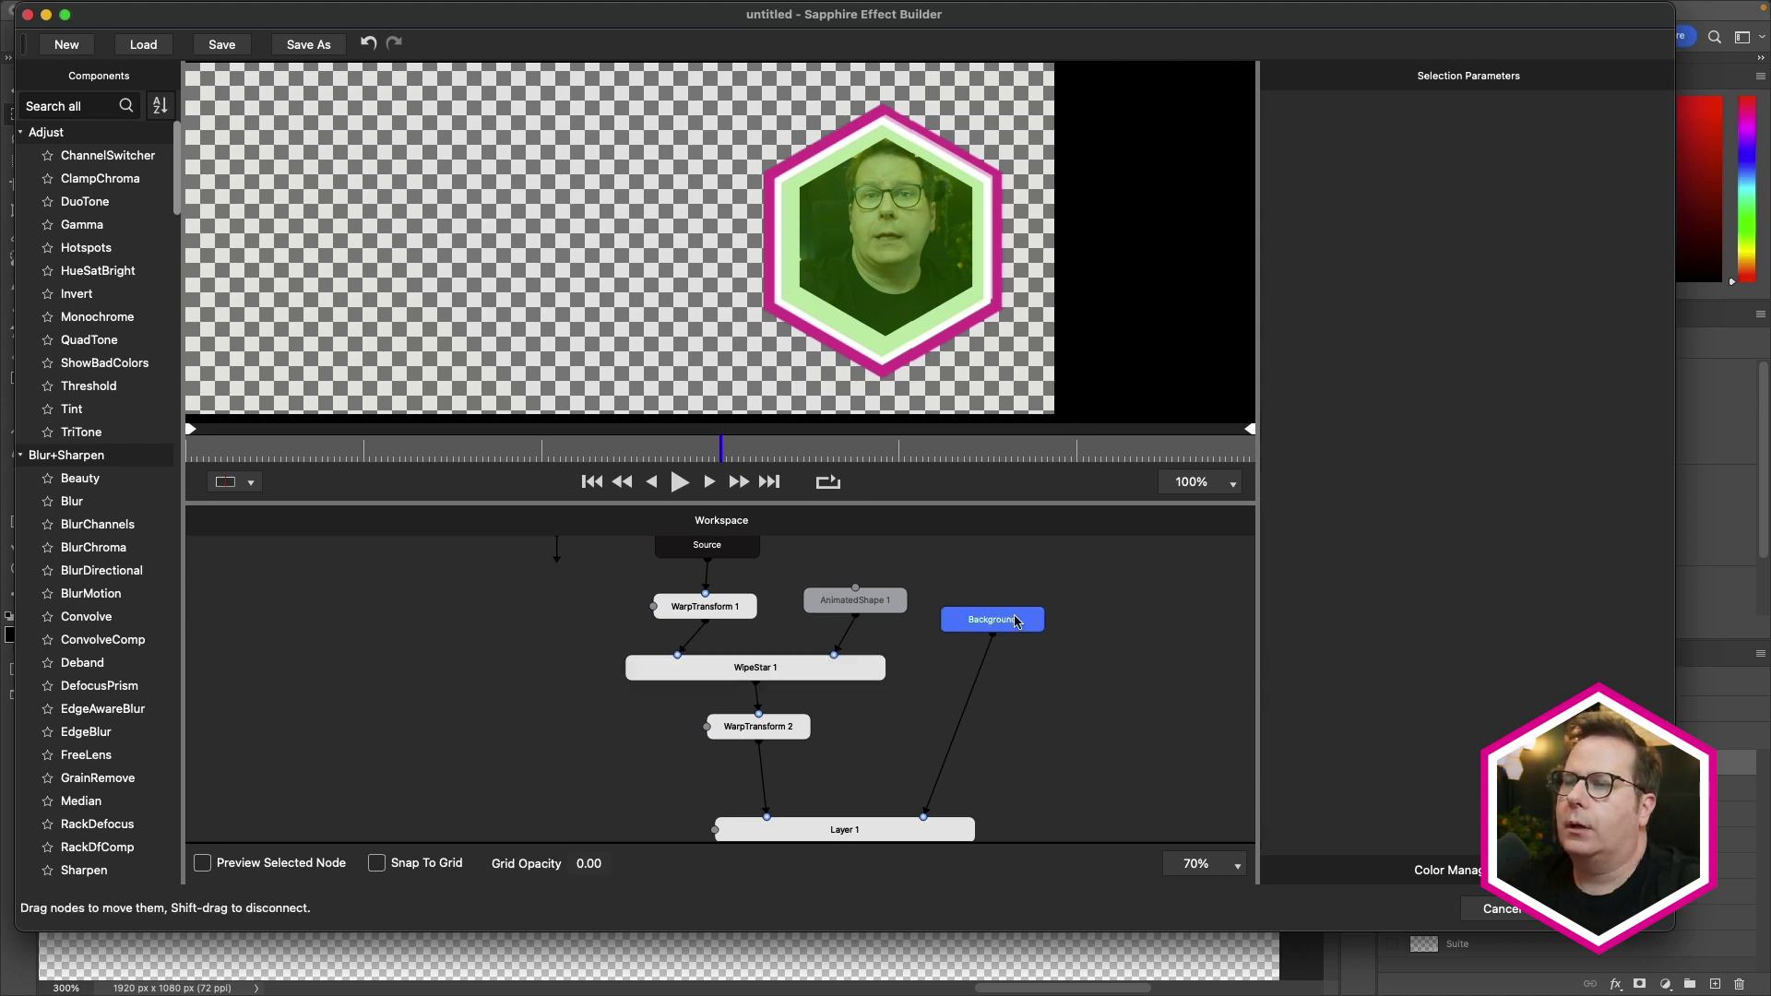
click(803, 676)
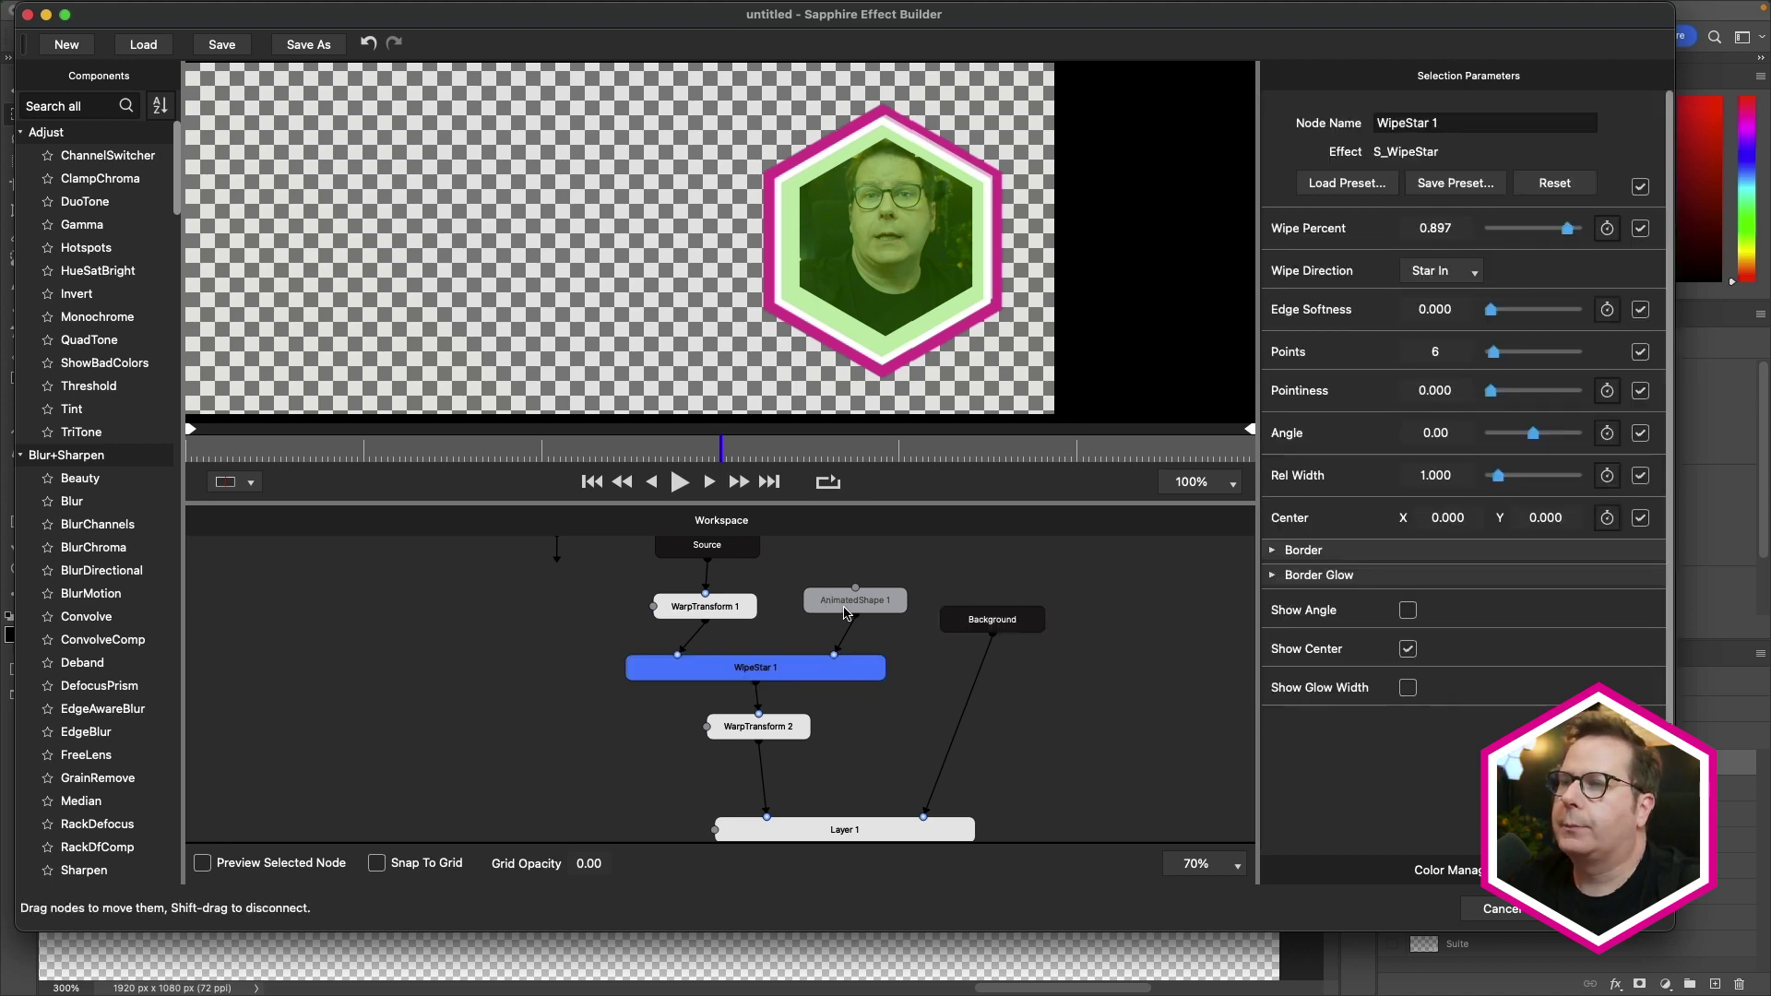
click(764, 733)
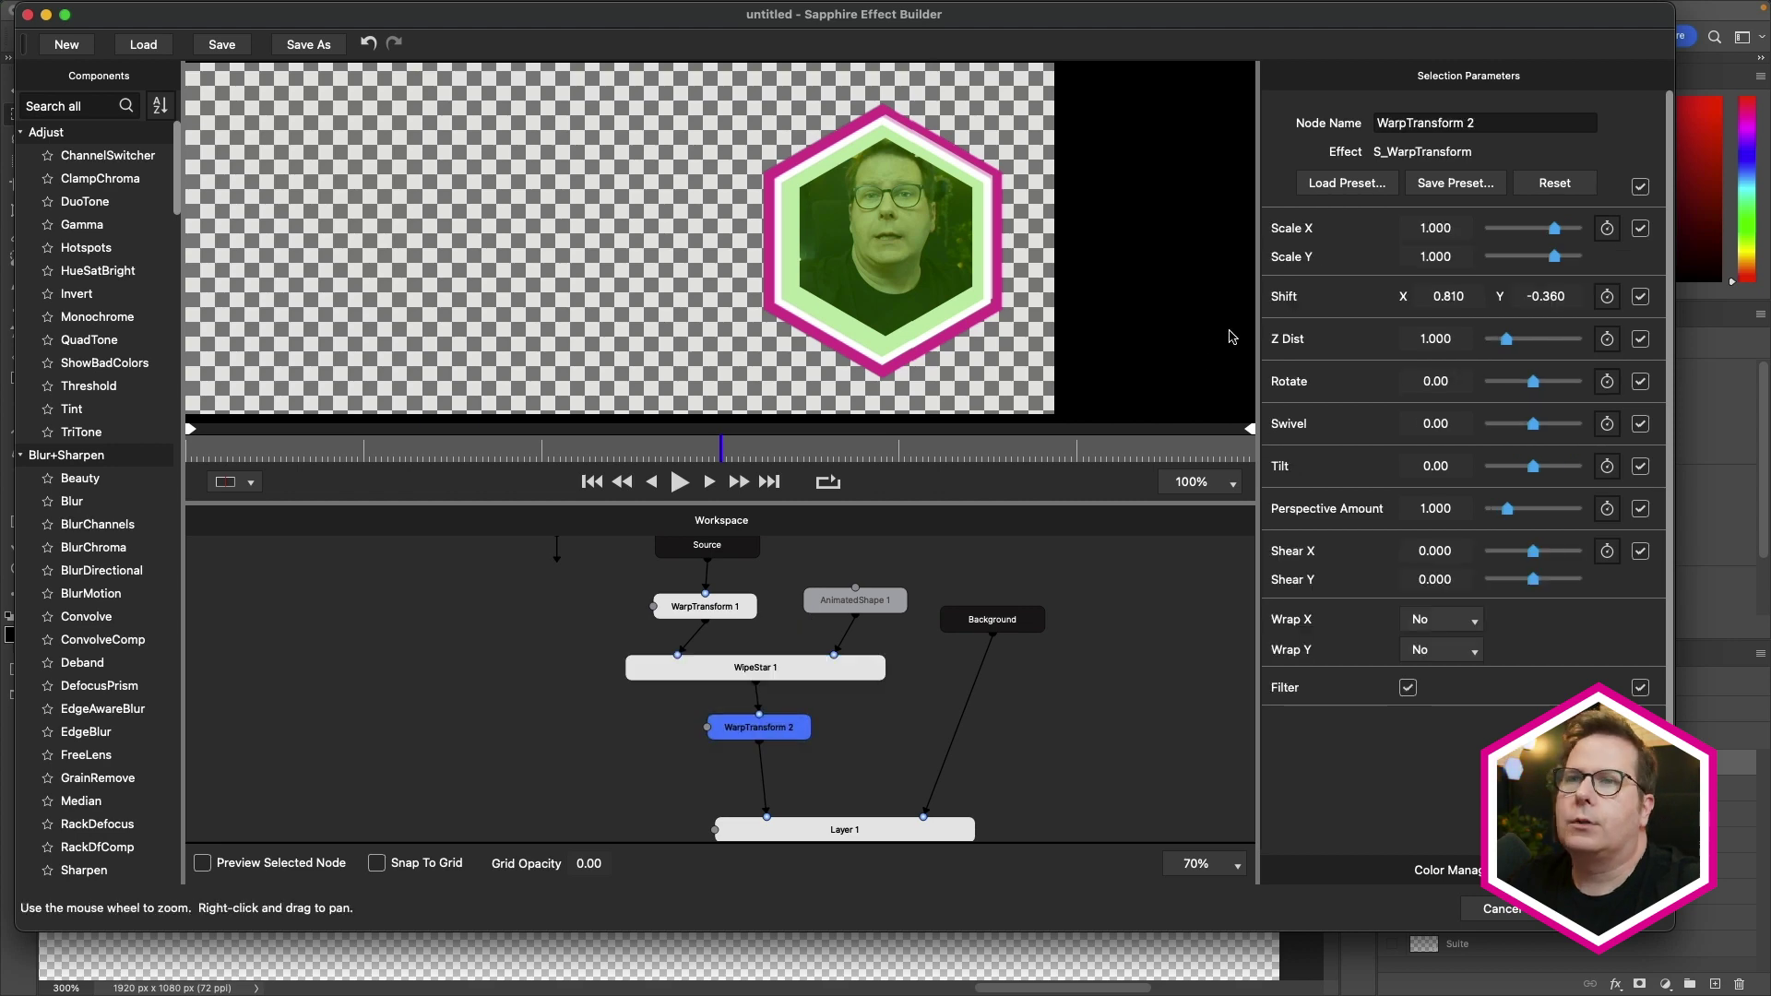
click(1556, 296)
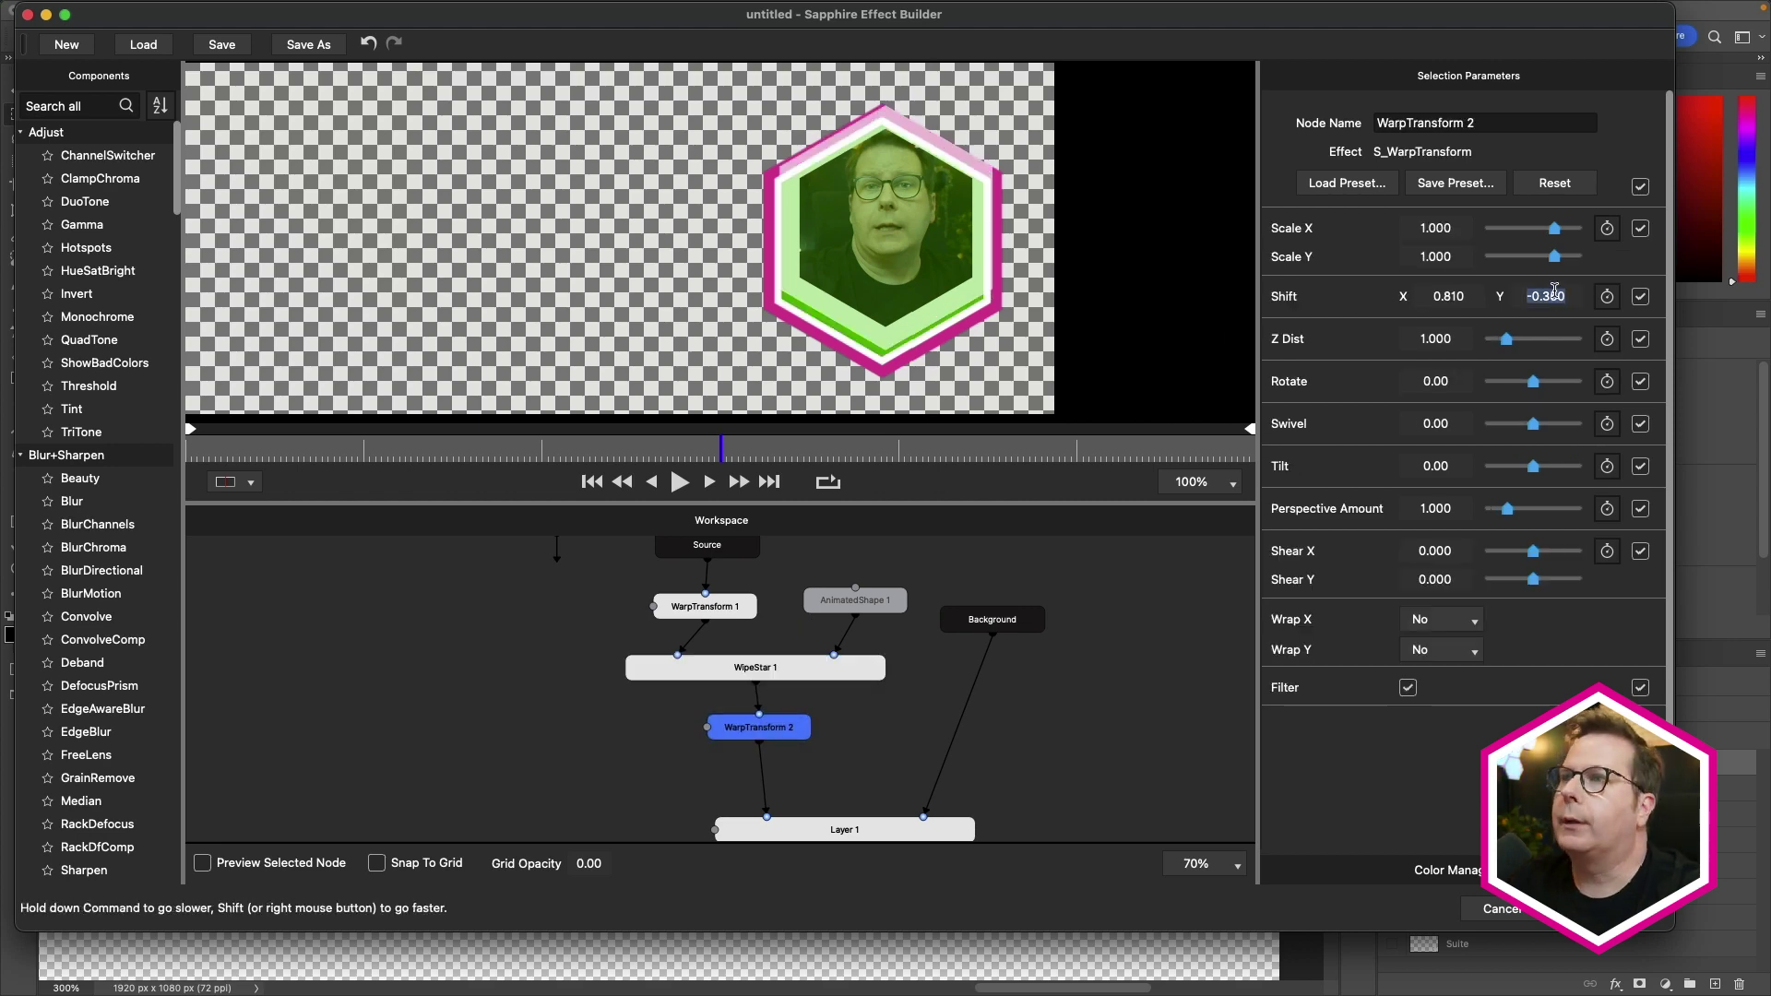
click(809, 668)
click(809, 668)
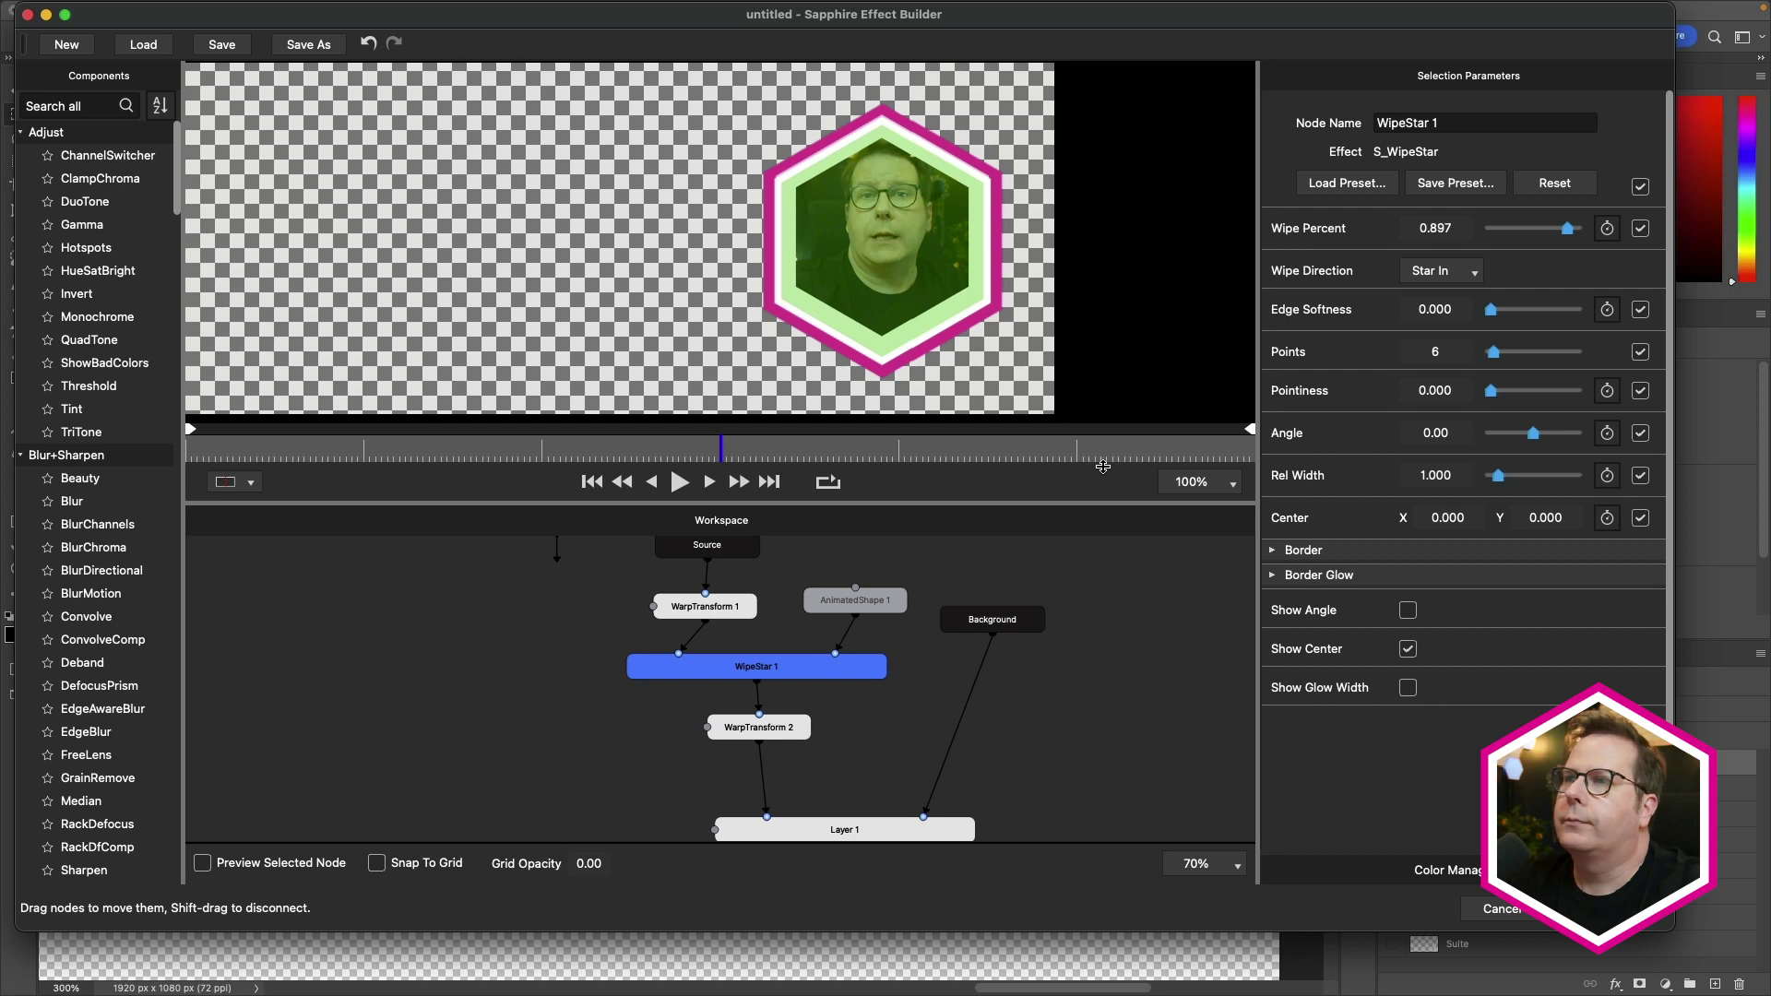
- Thin WipeStar 1's Border Width through 0.017 and 0.011 down to 0.010
click(1272, 552)
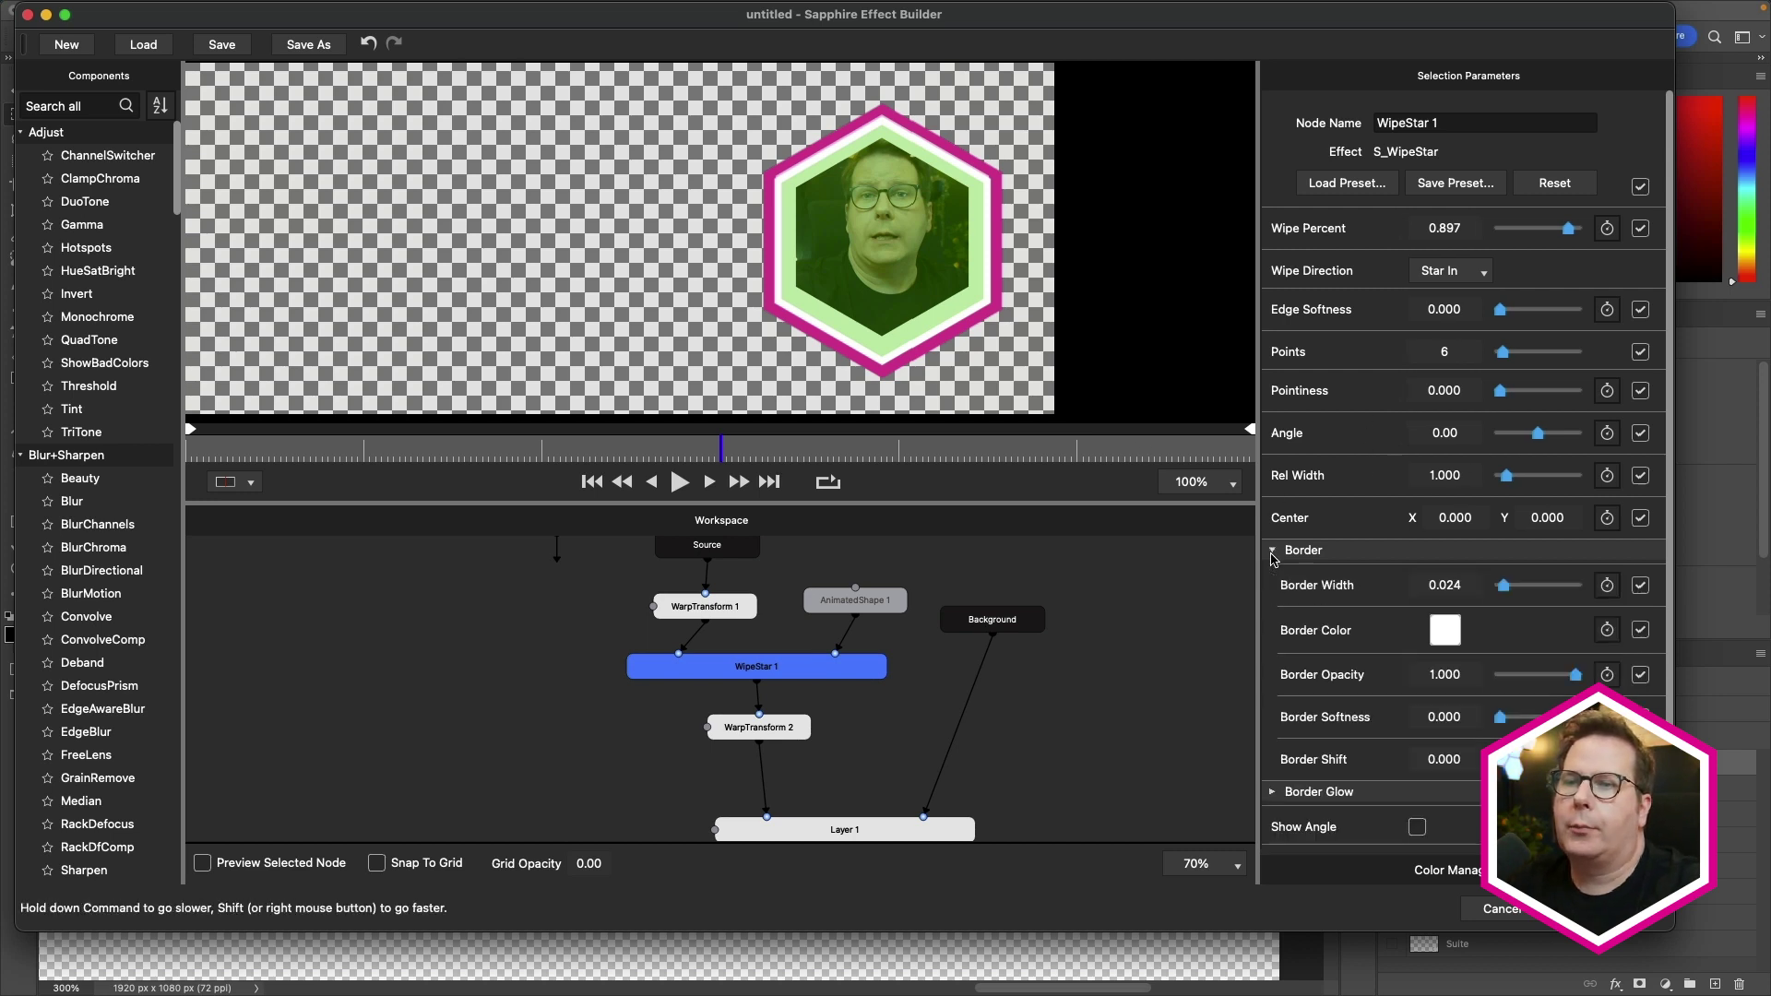
click(1467, 587)
text(0.017)
key(Return)
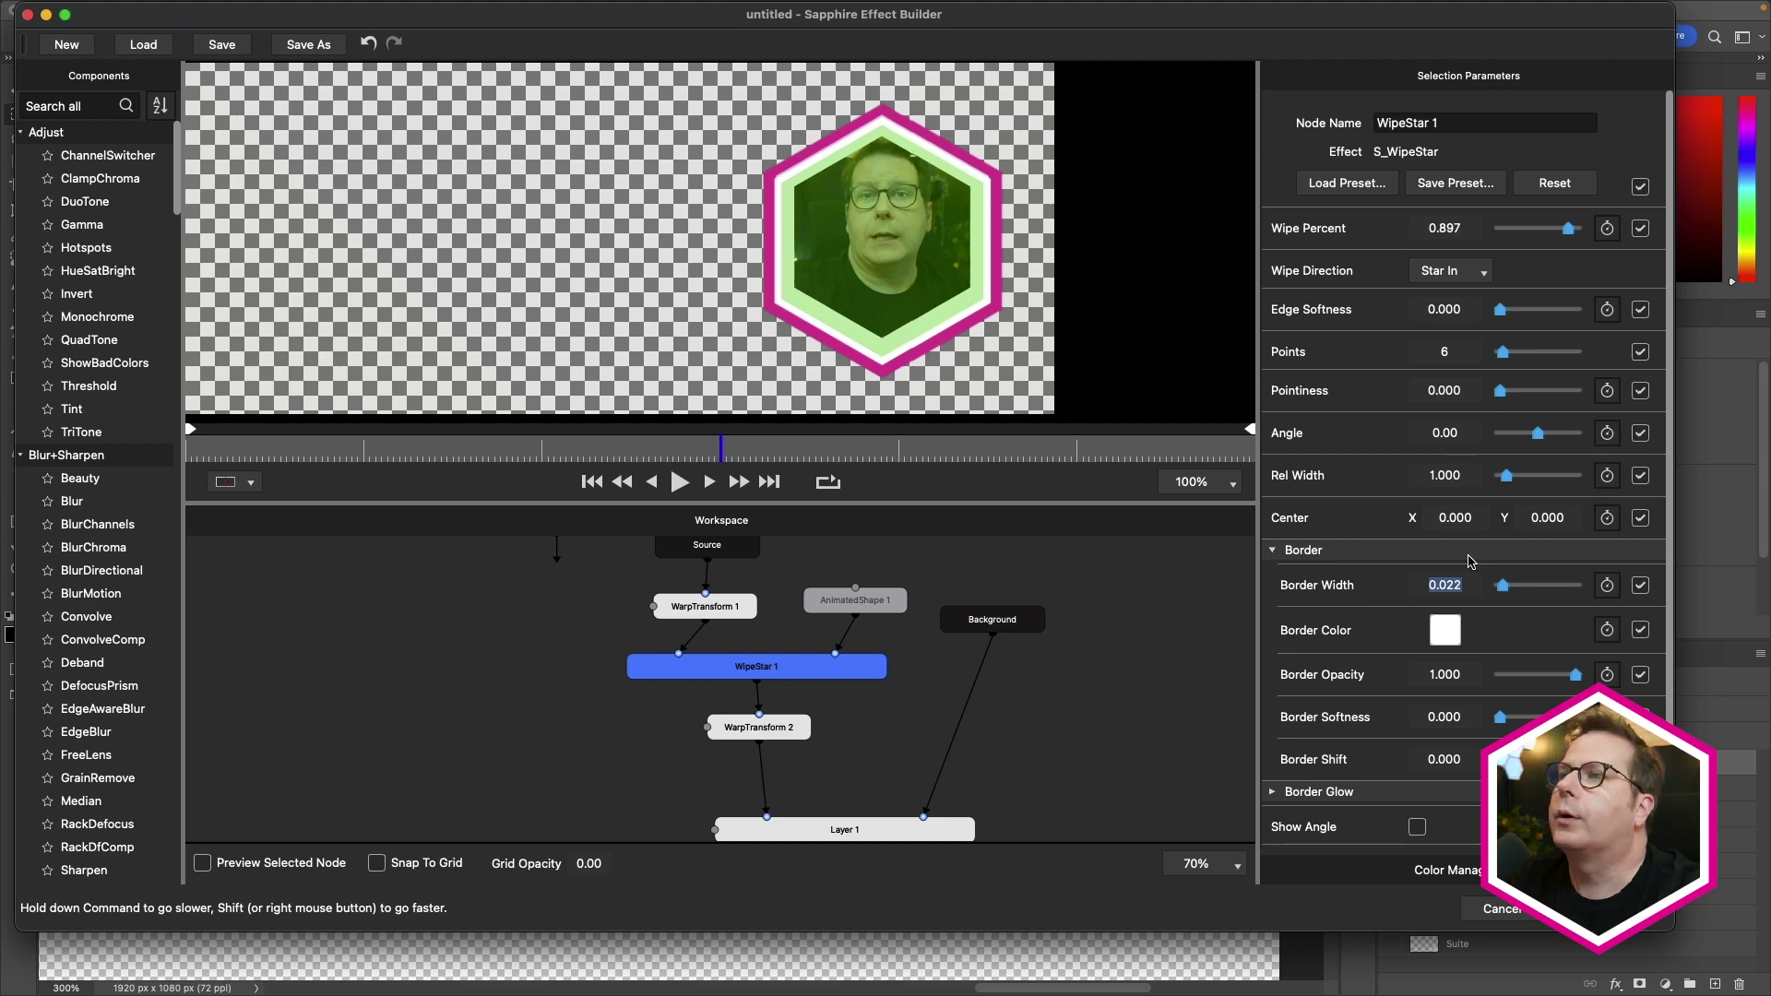
text(0.011)
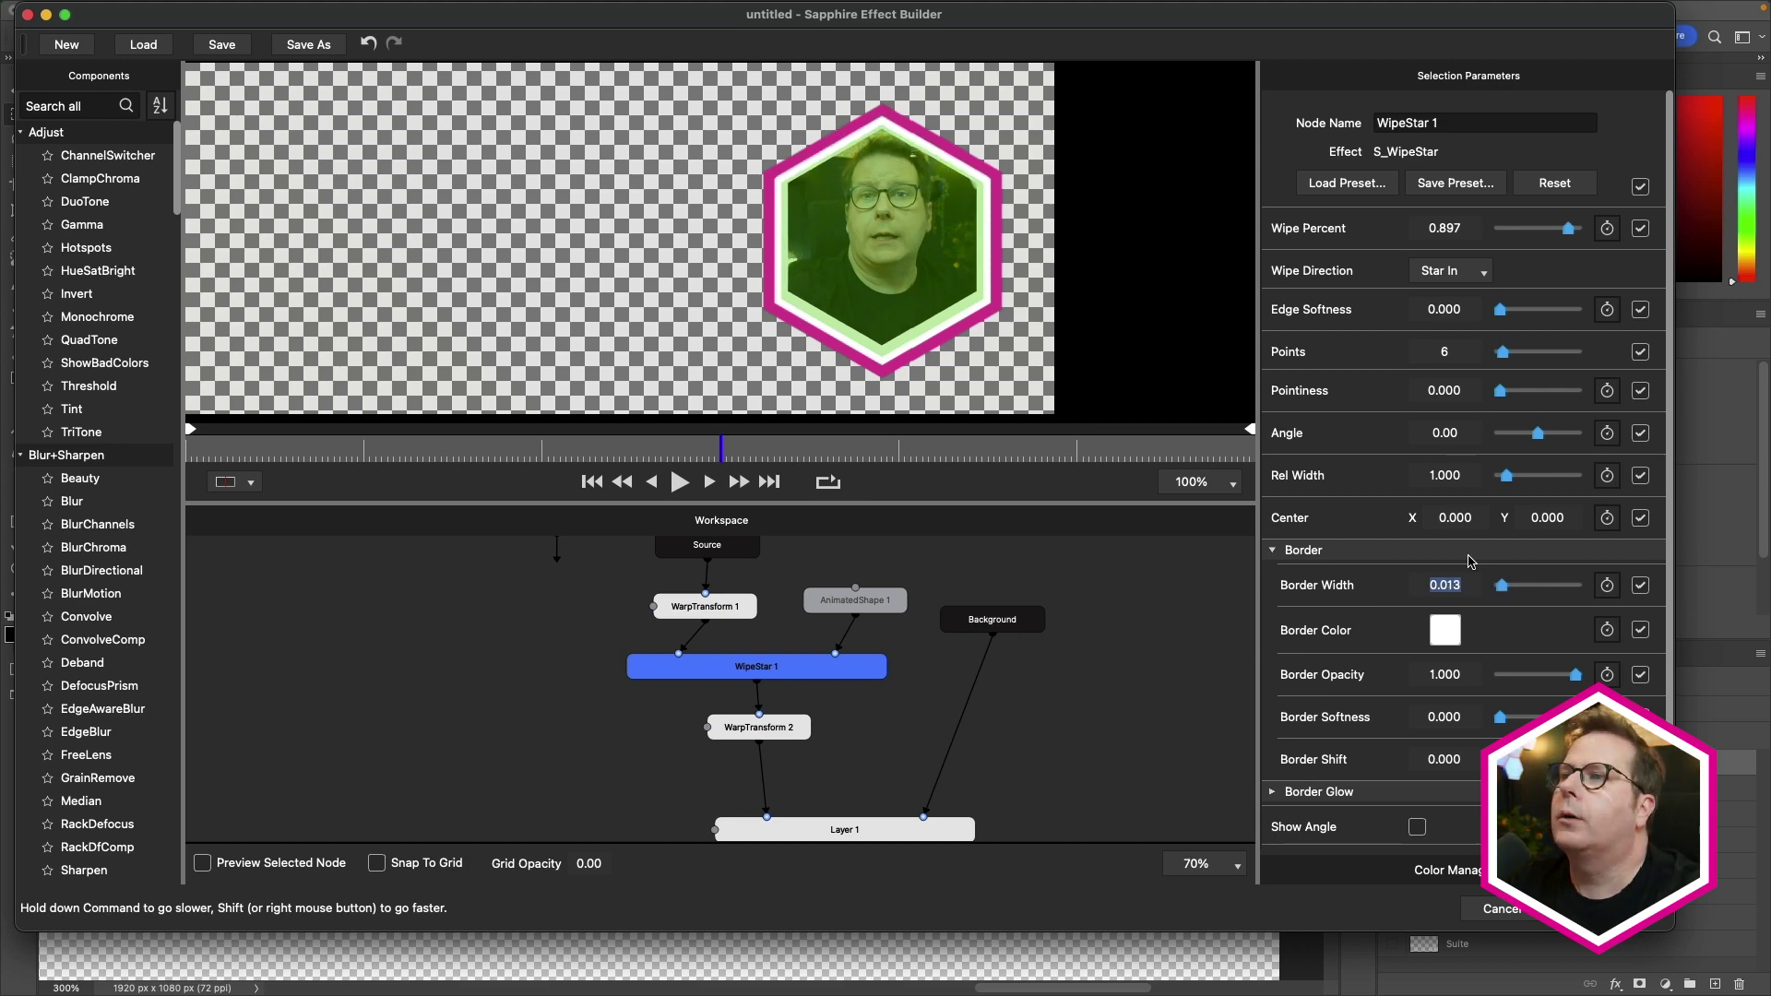
key(Return)
key(Down)
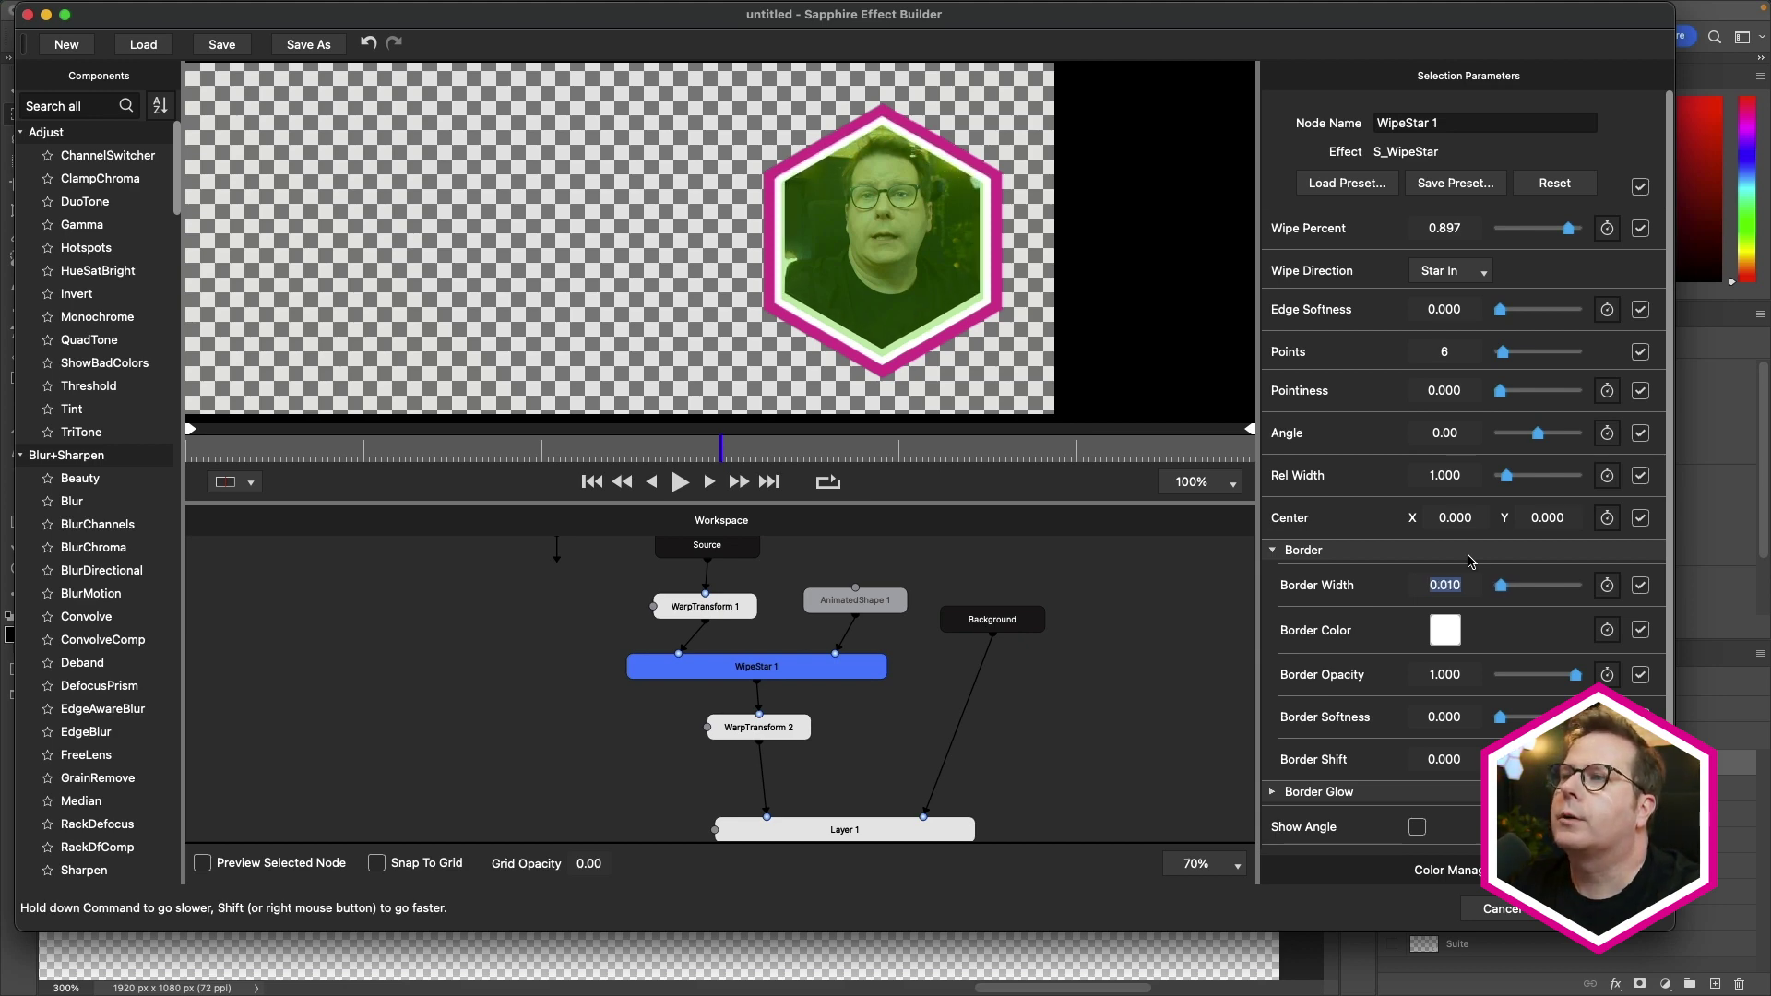
key(Down)
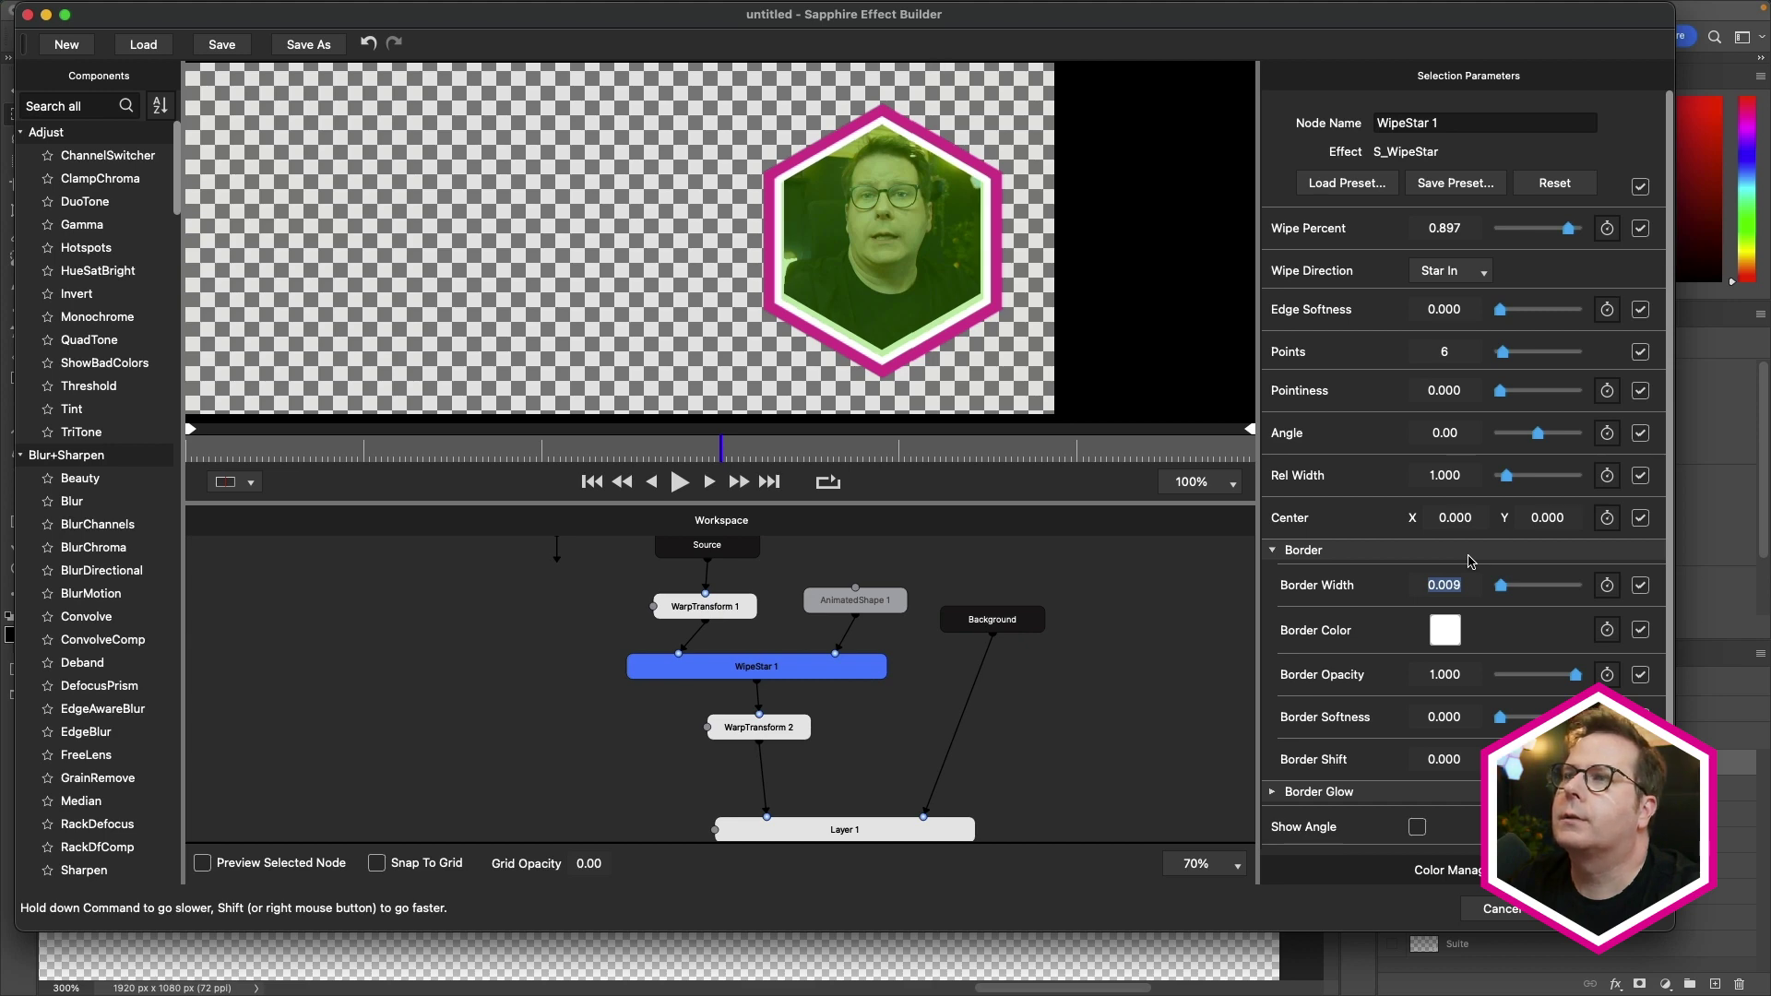
key(Up)
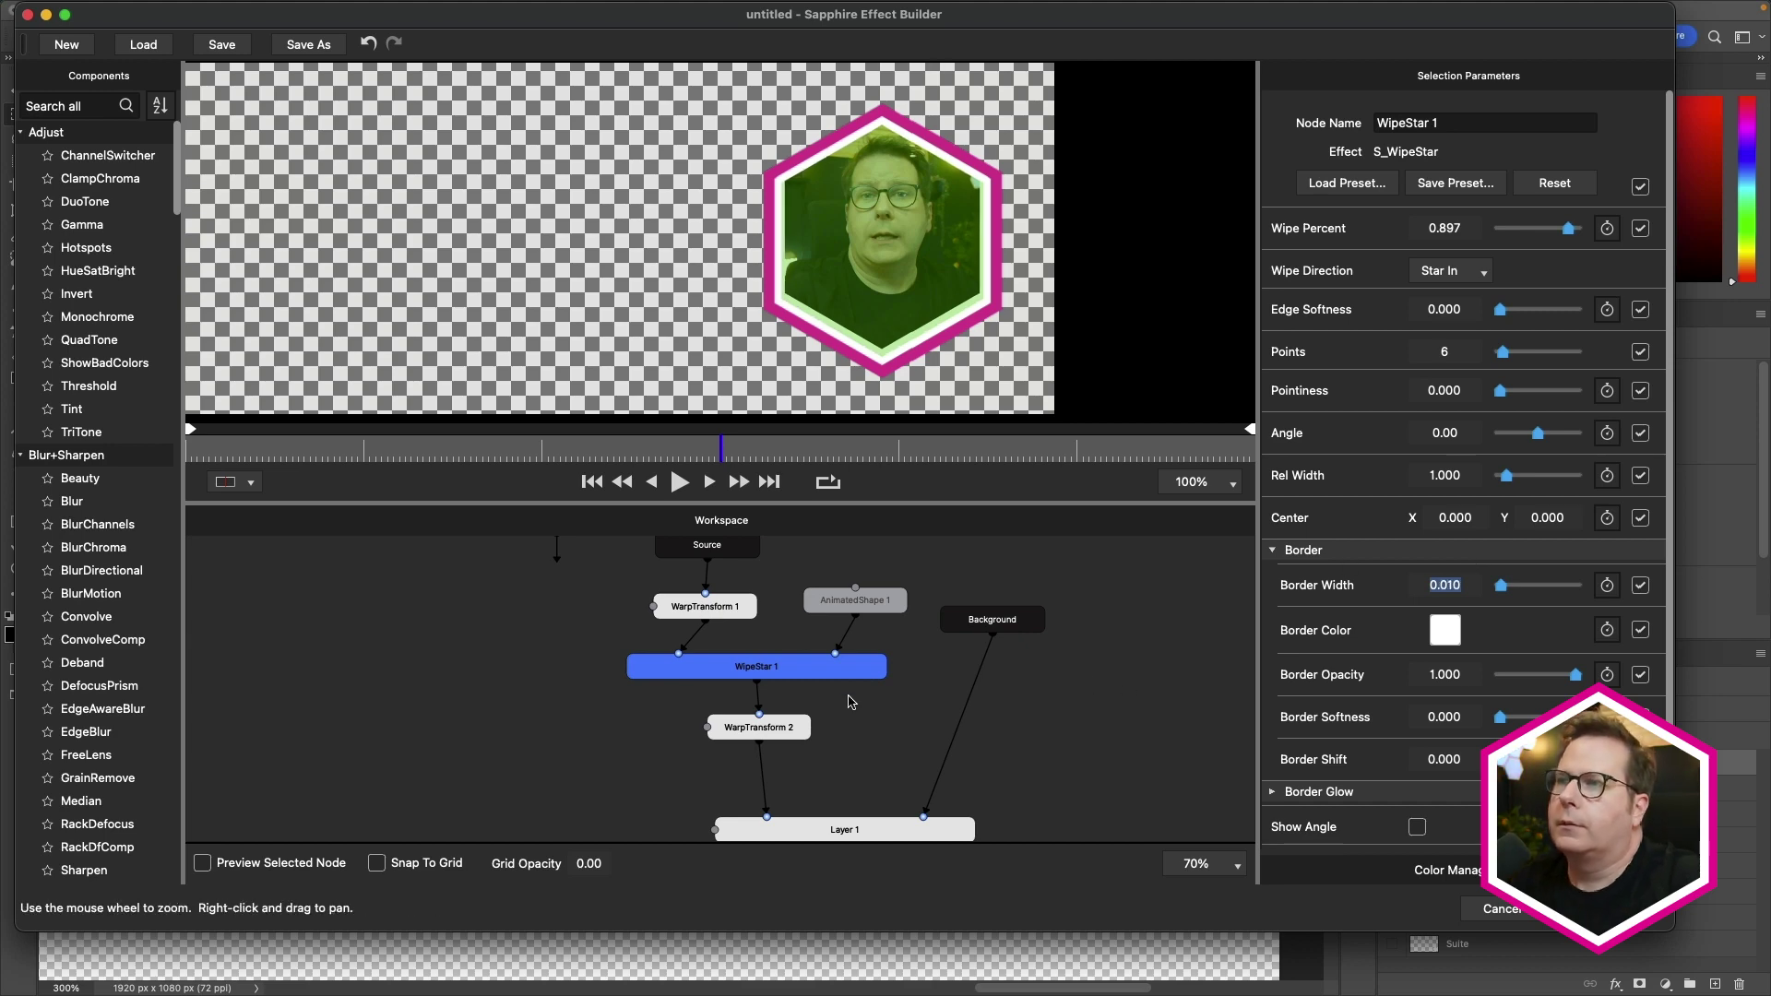
- Set WarpTransform 2's Shift Y to -0.36
click(773, 731)
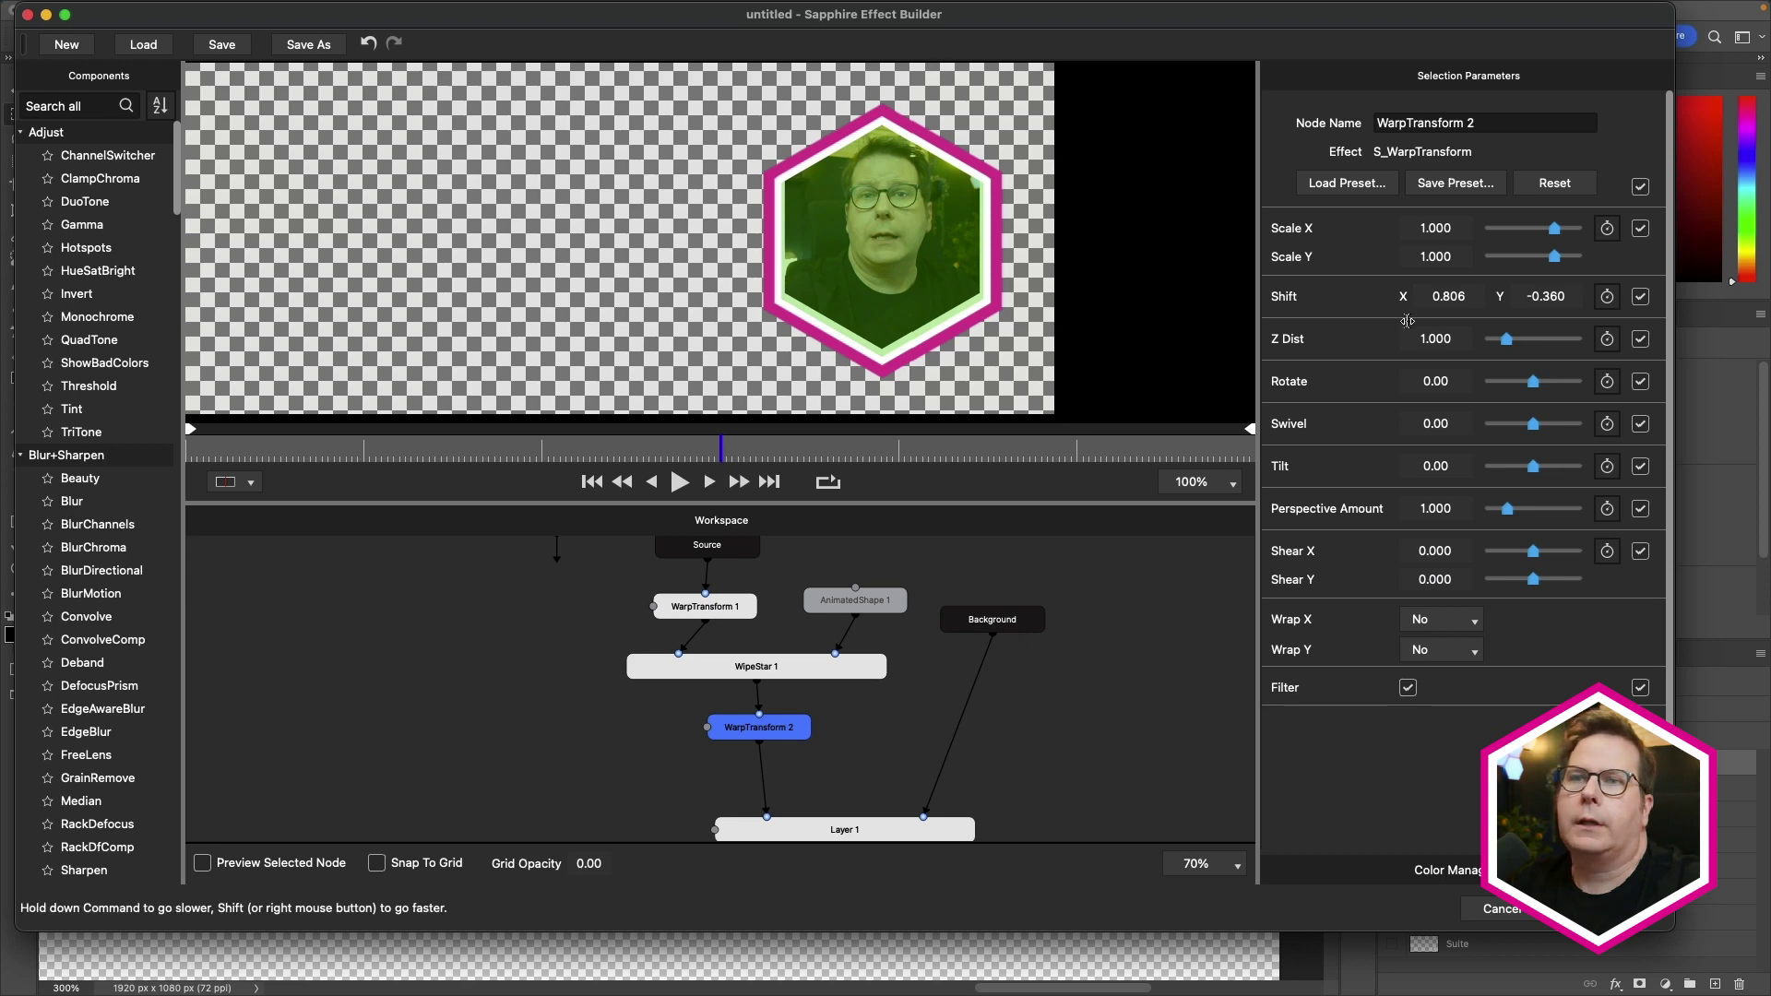
click(1542, 297)
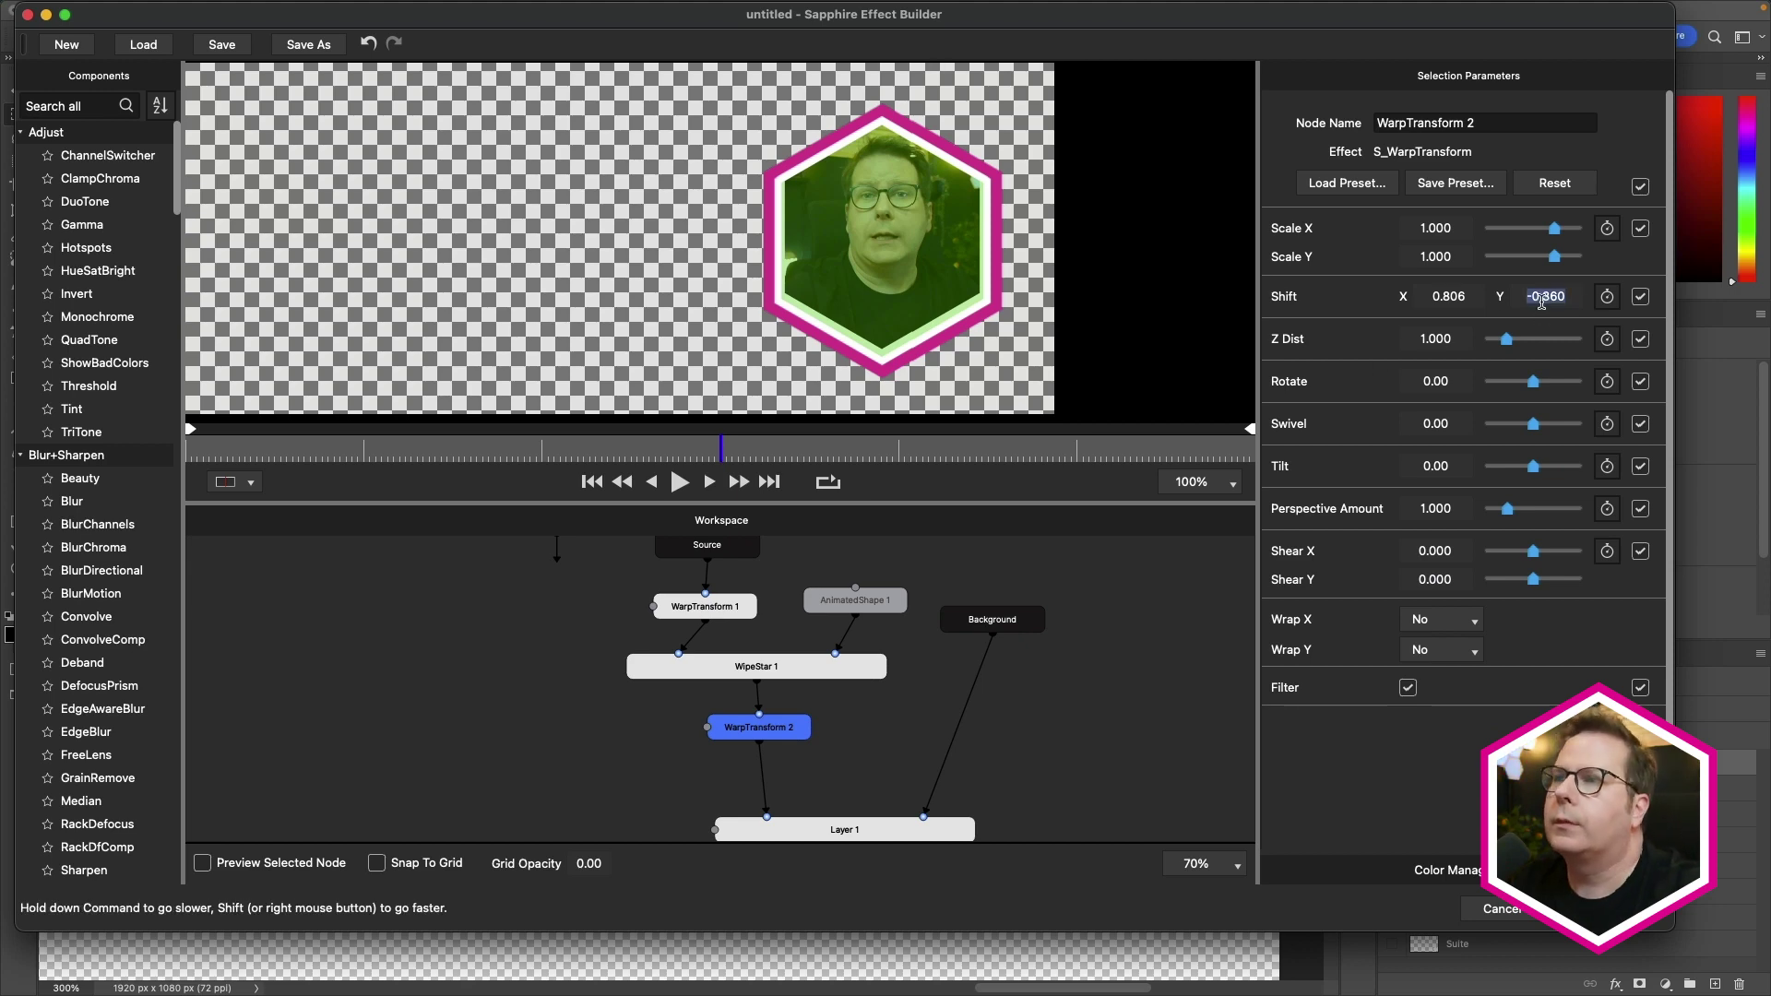
key(Down)
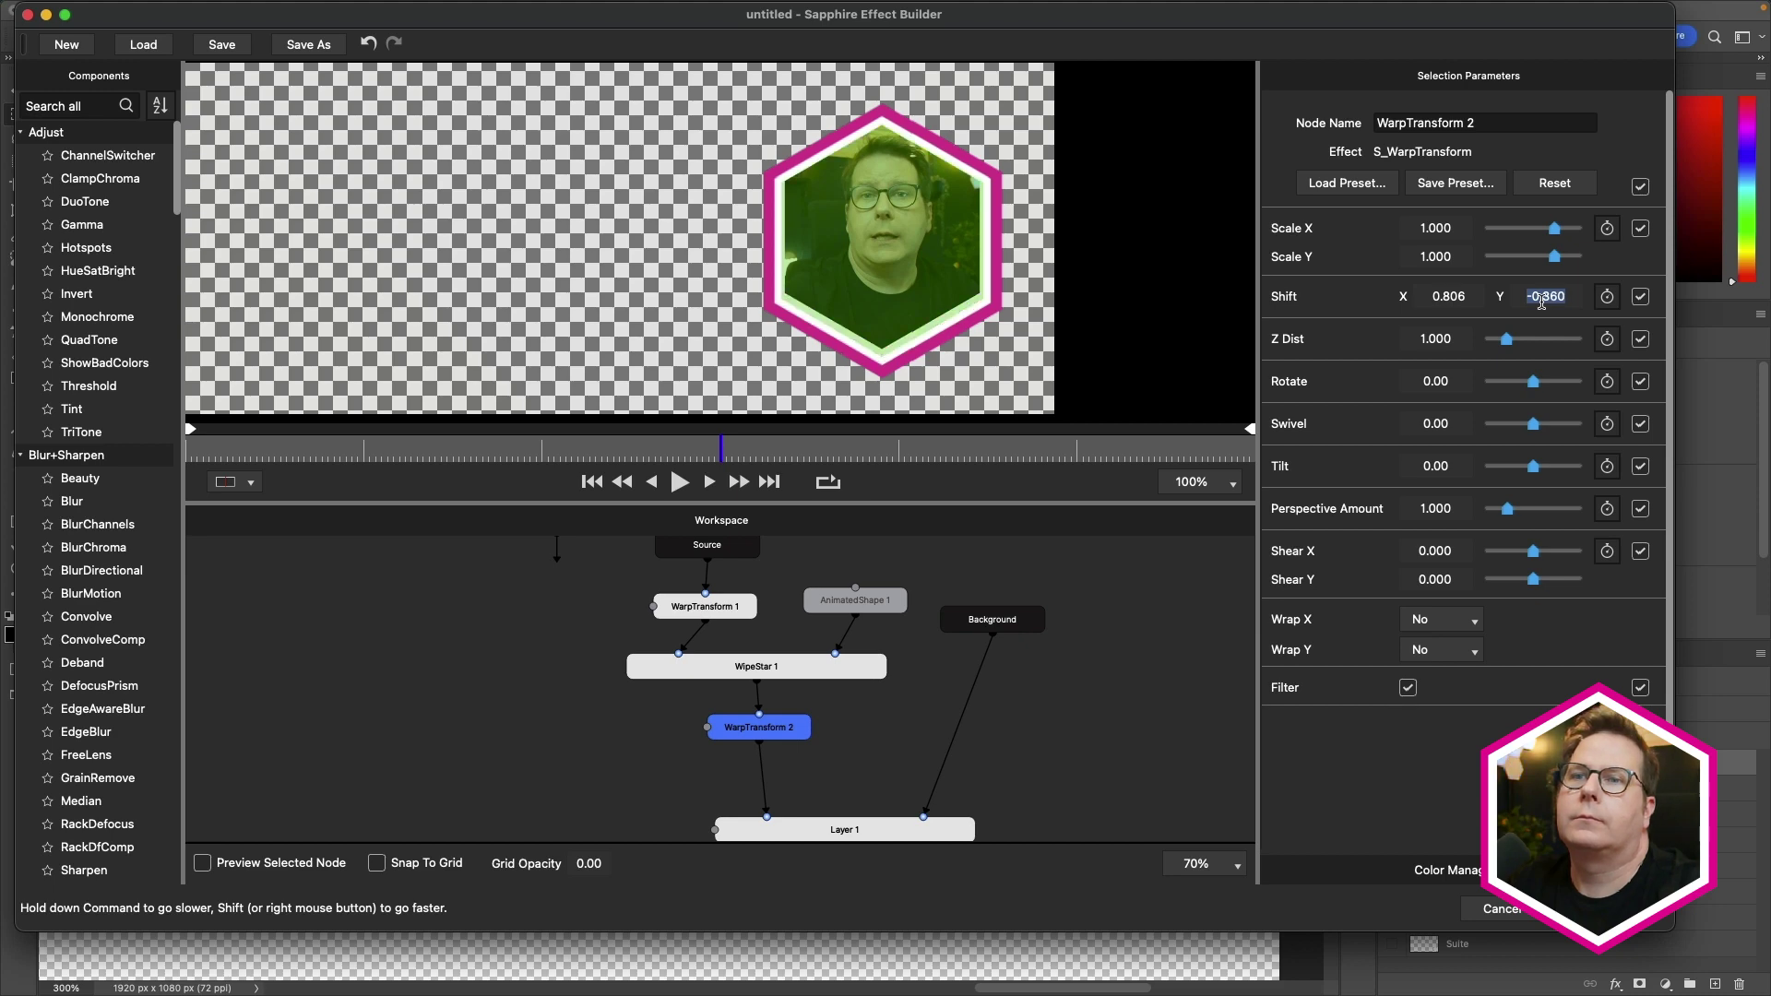
text(-0.36)
key(Return)
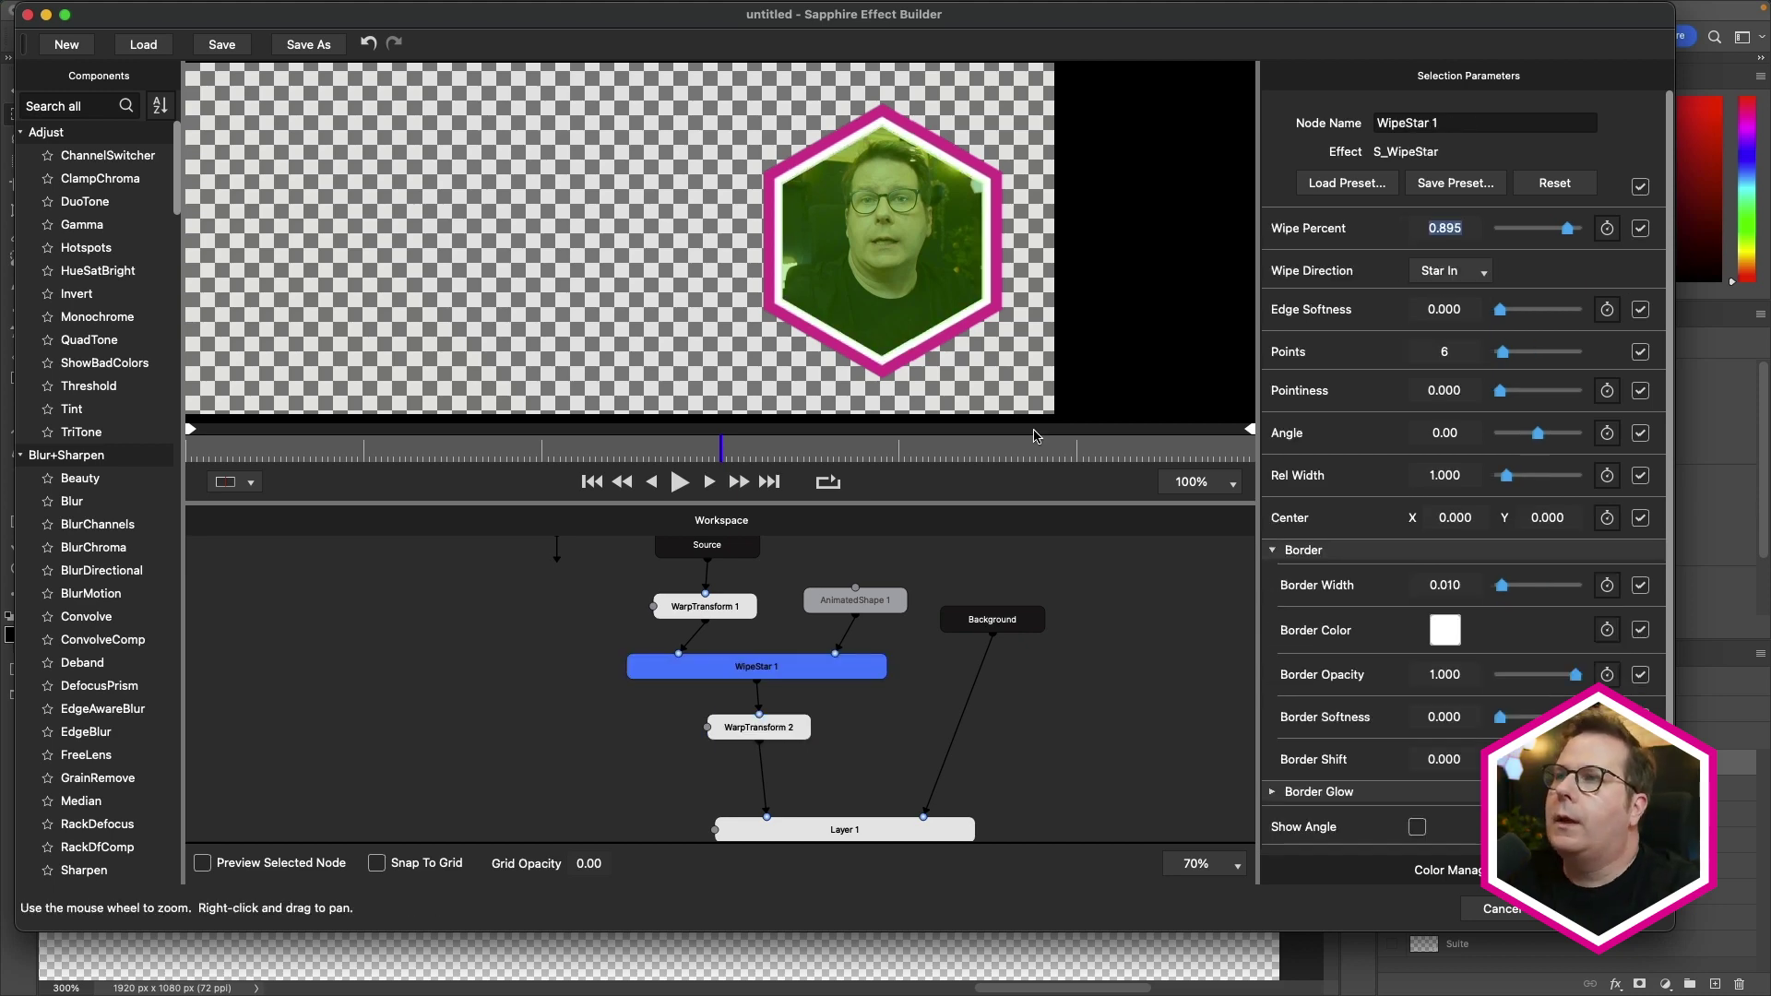
- Lower AnimatedShape 1's Size to 0.156 and raise Layer 1's Fg Opacity to 1.000
click(877, 607)
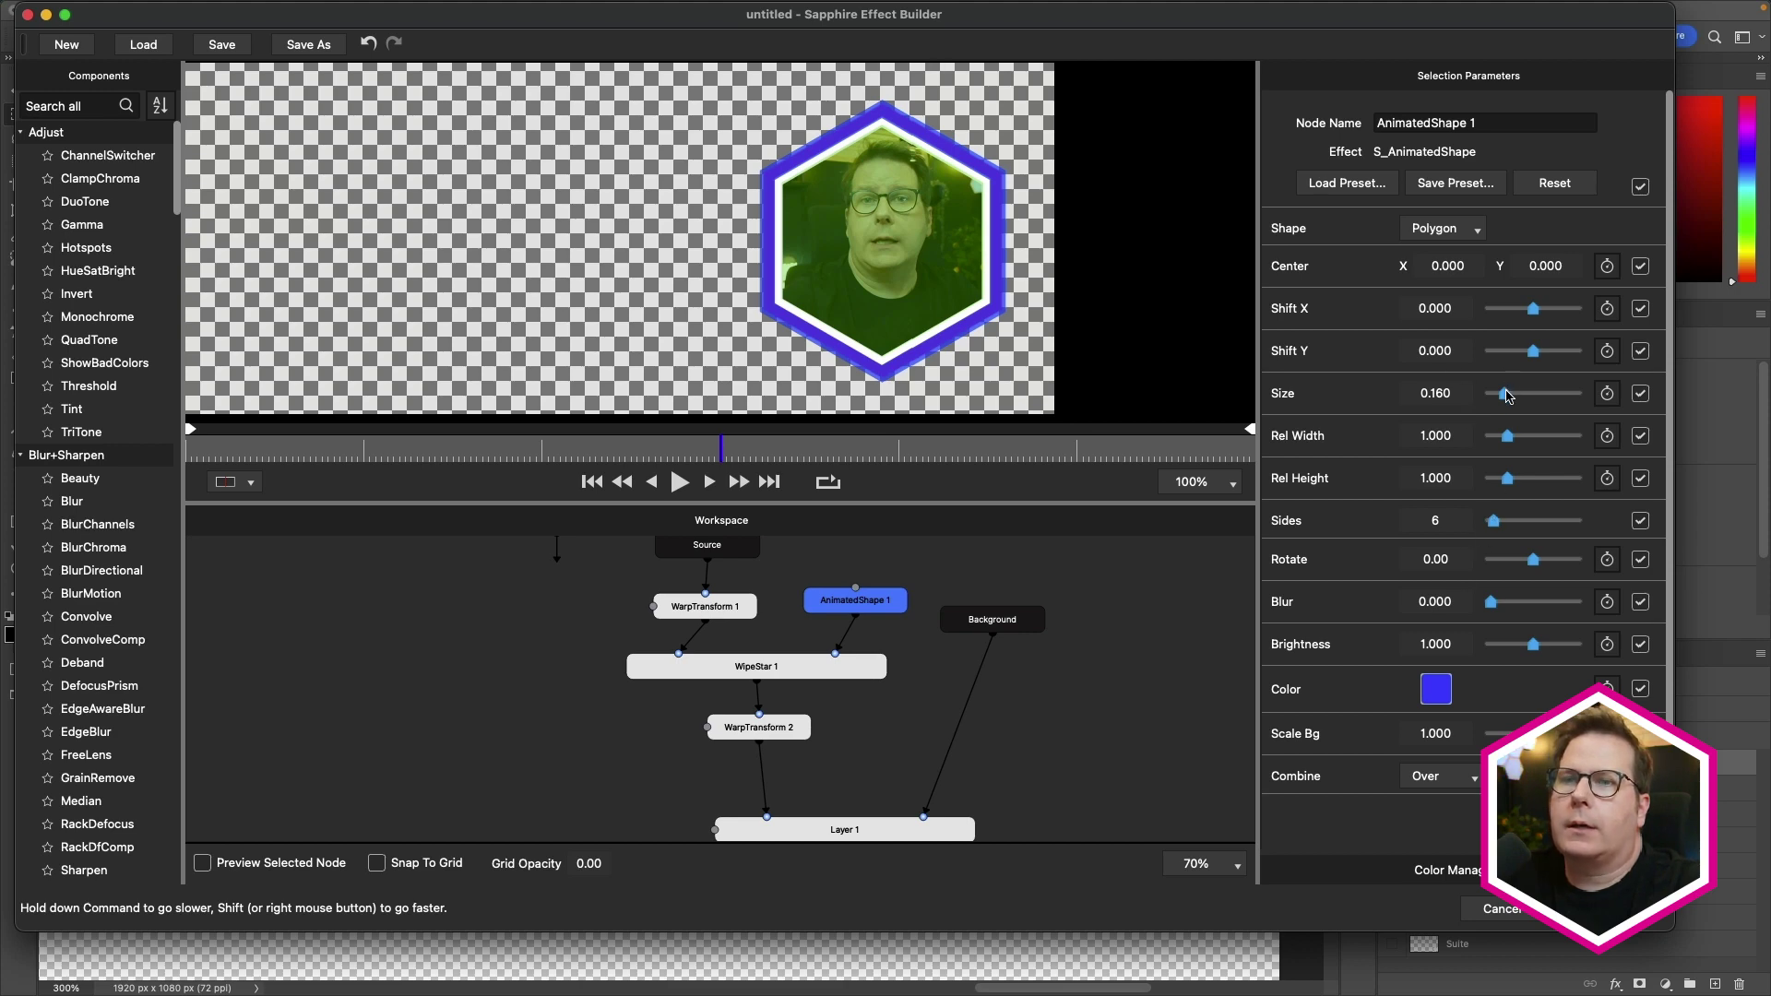
click(1462, 391)
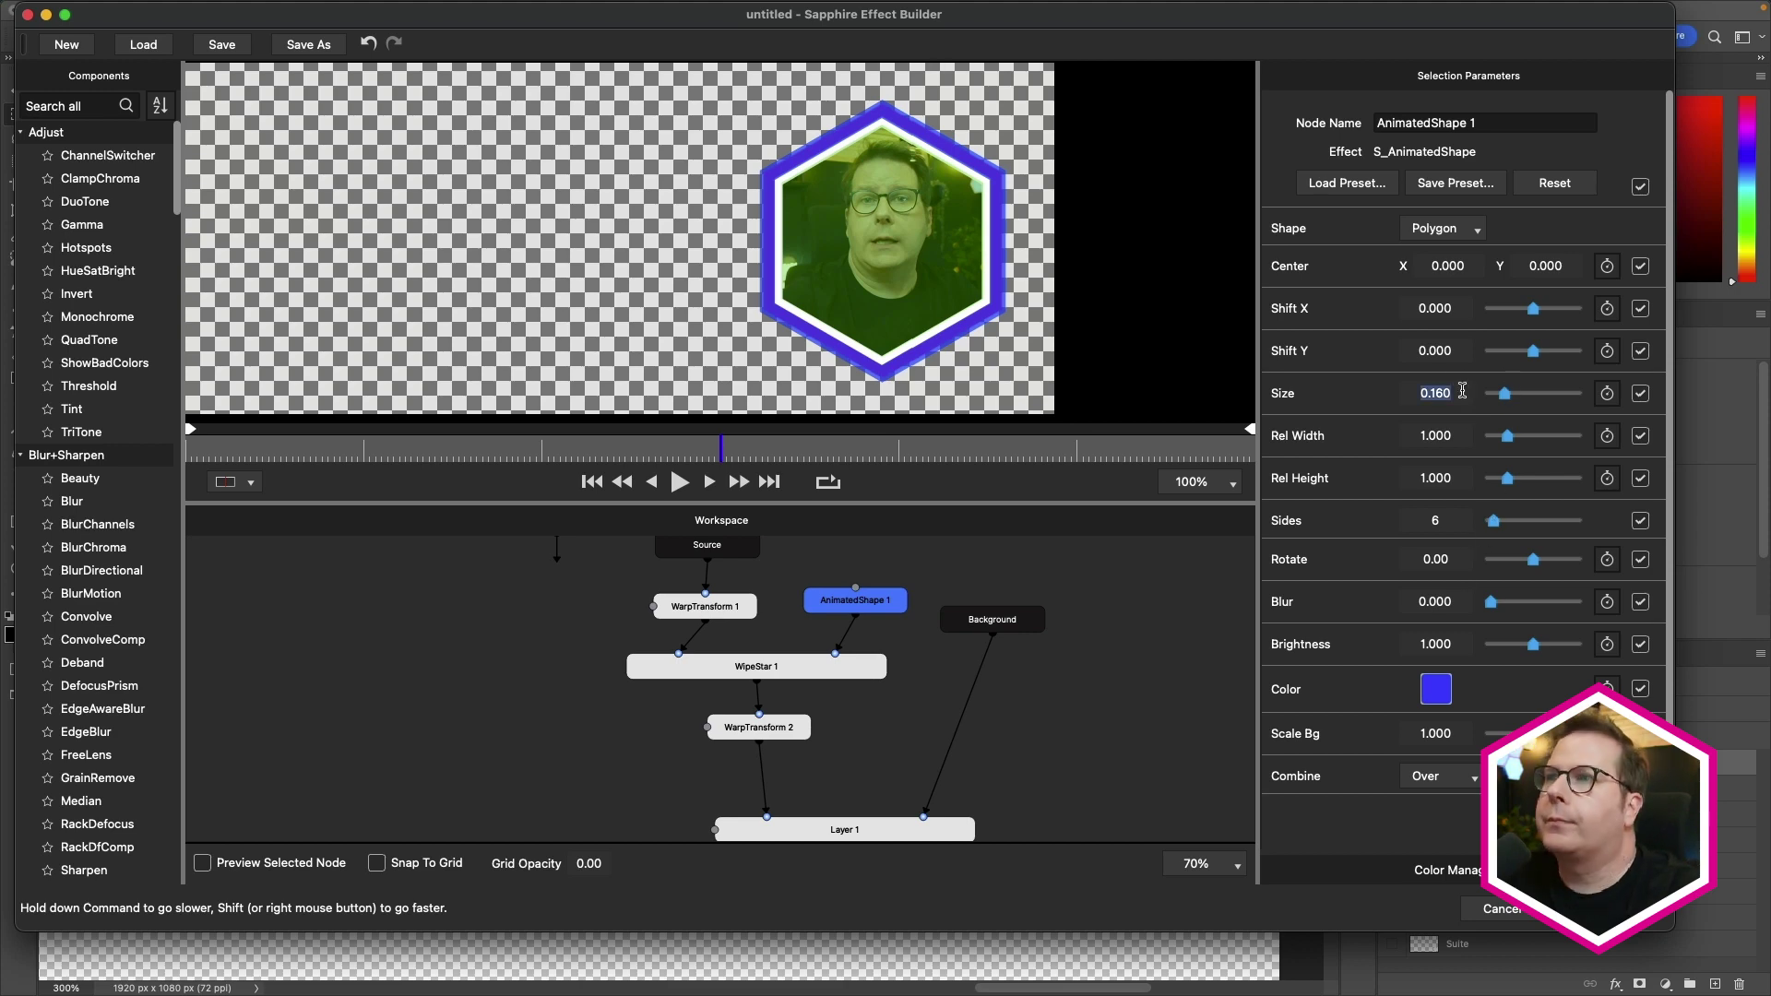
key(Down)
key(Down)
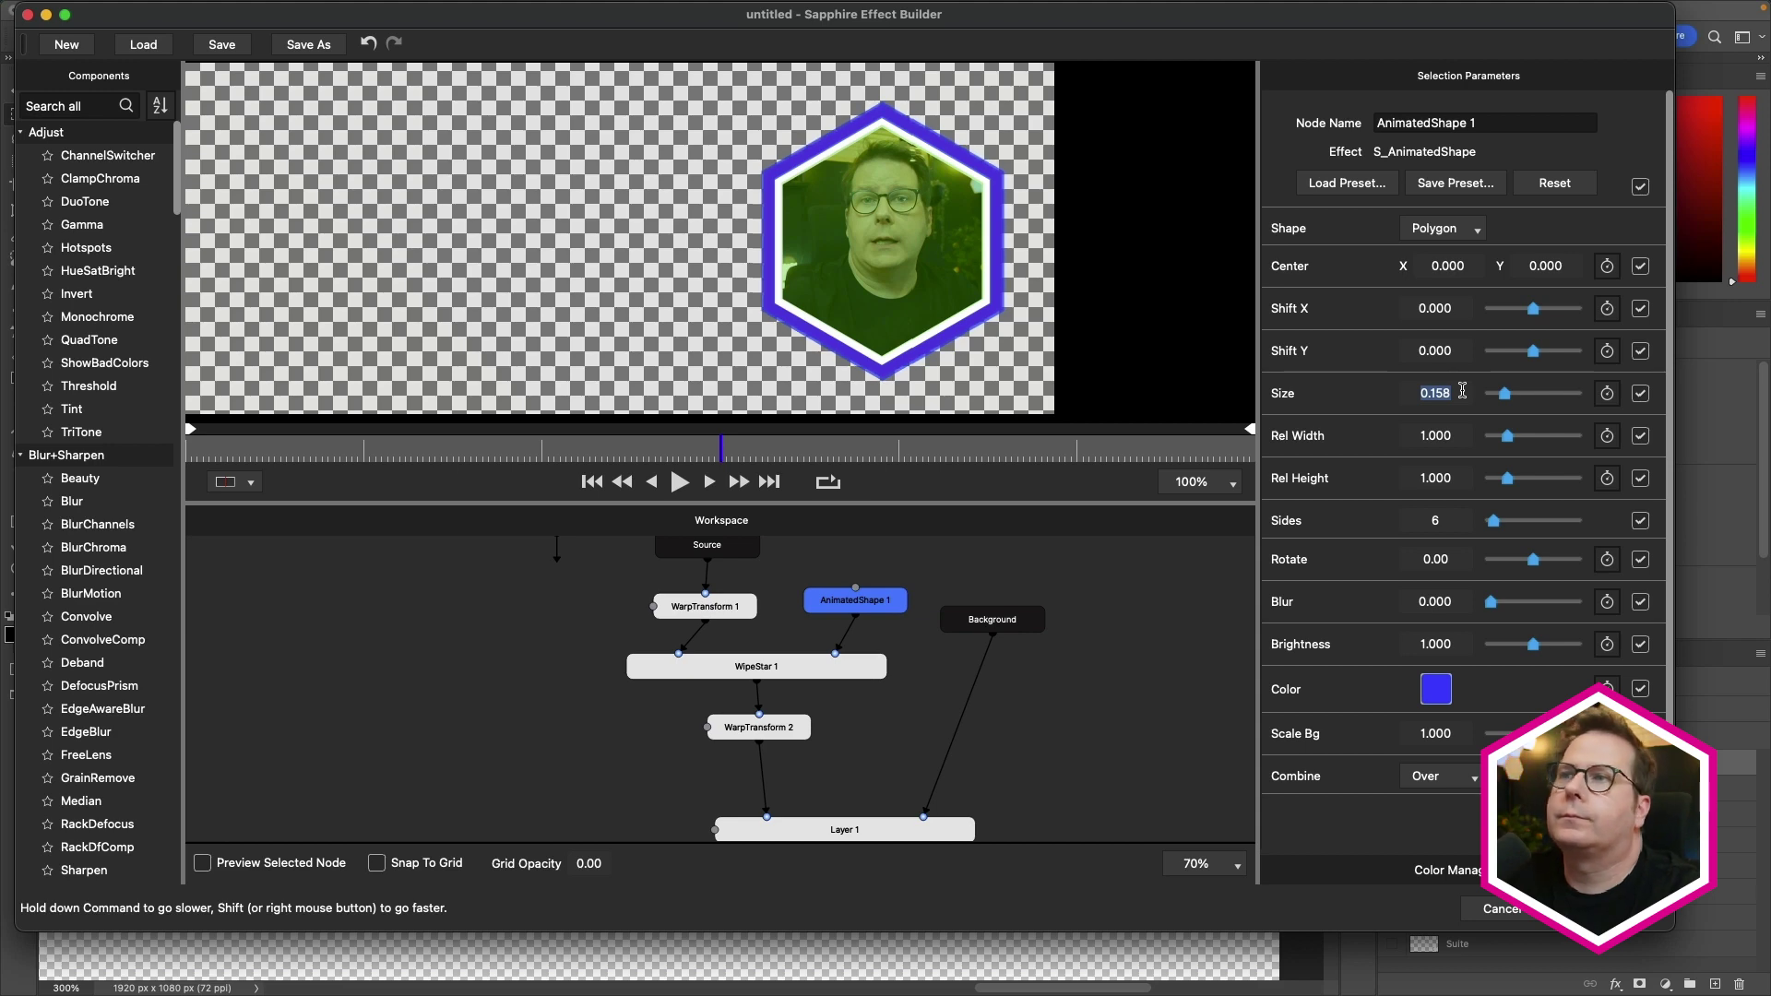
key(Down)
key(Down)
click(877, 831)
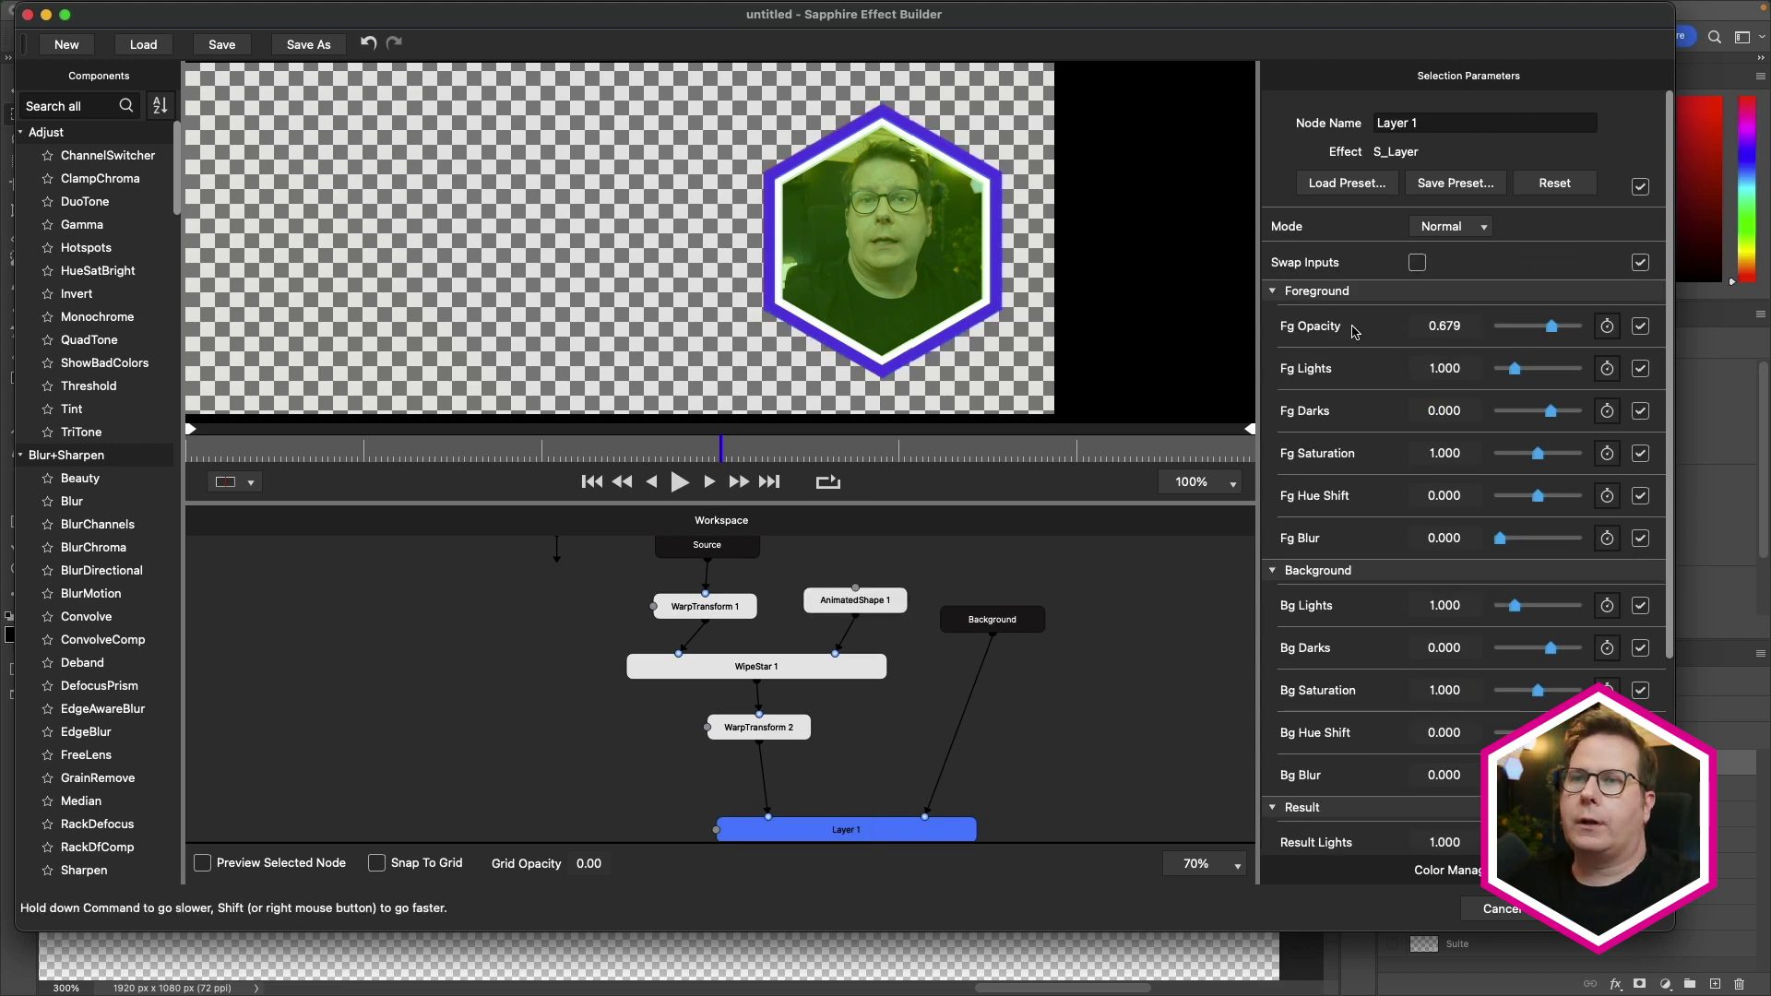
drag(1353, 331, 1684, 323)
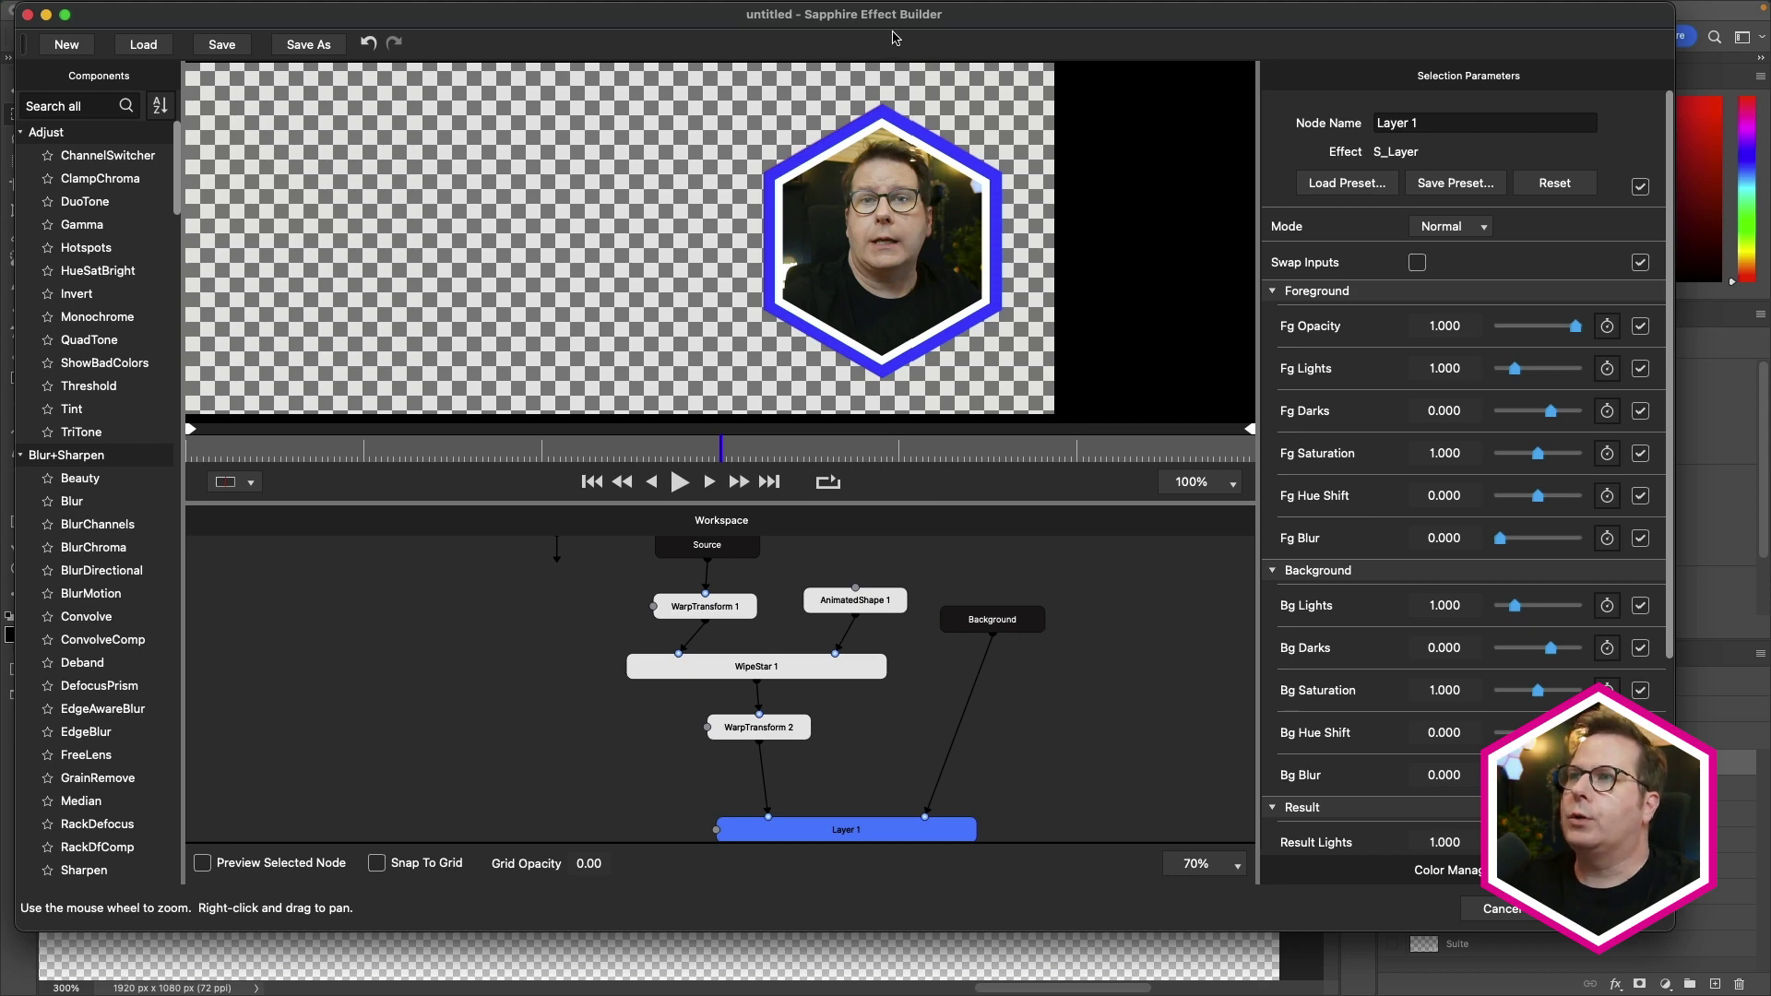
- Rename WarpTransform 1 to 'Source Transform'
click(734, 610)
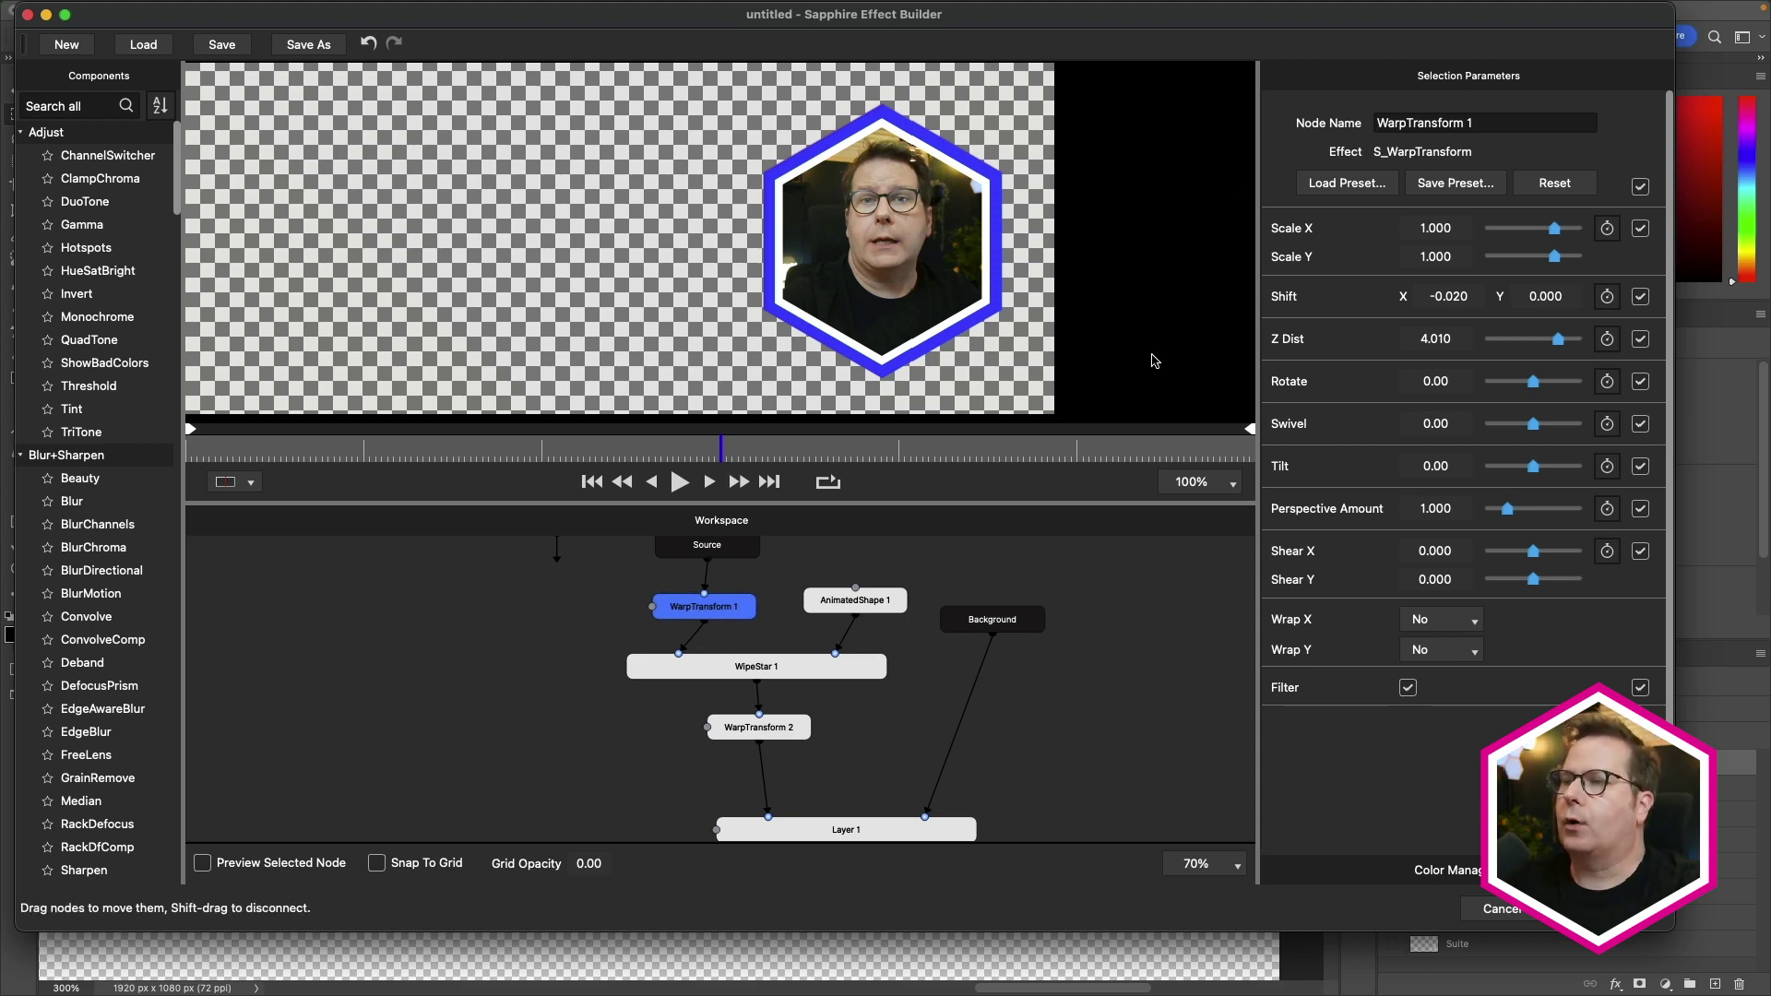
double_click(1456, 127)
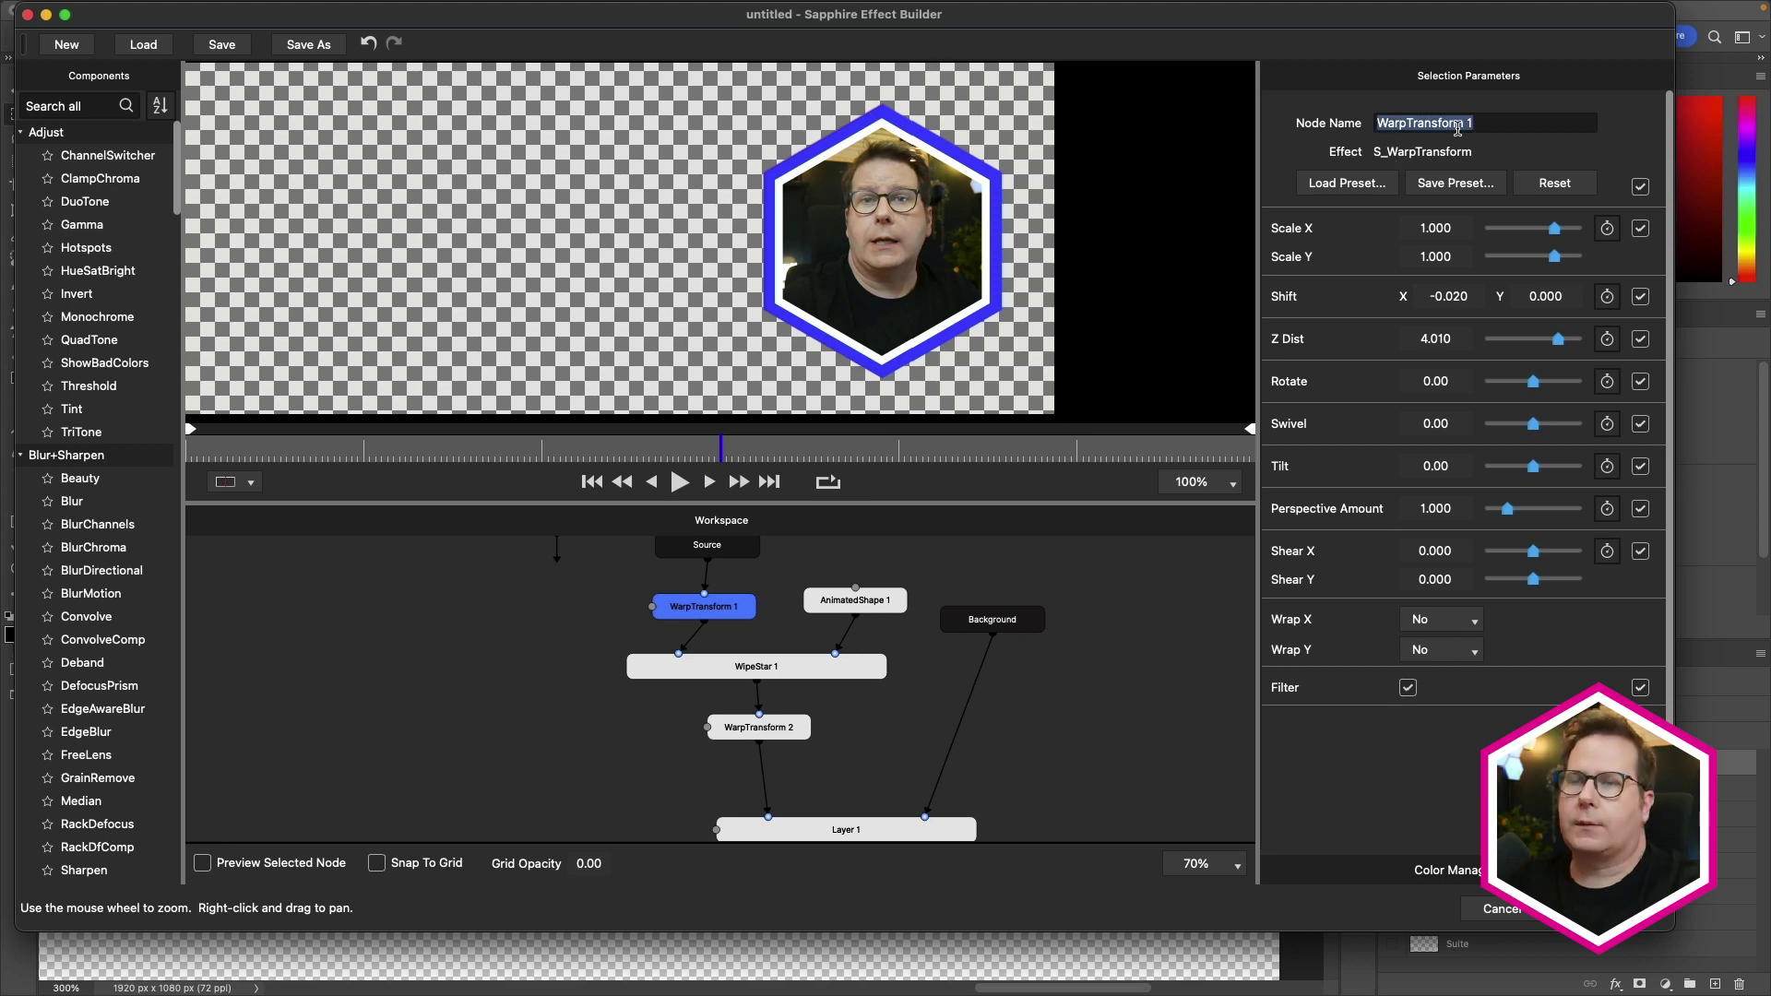
text(Source)
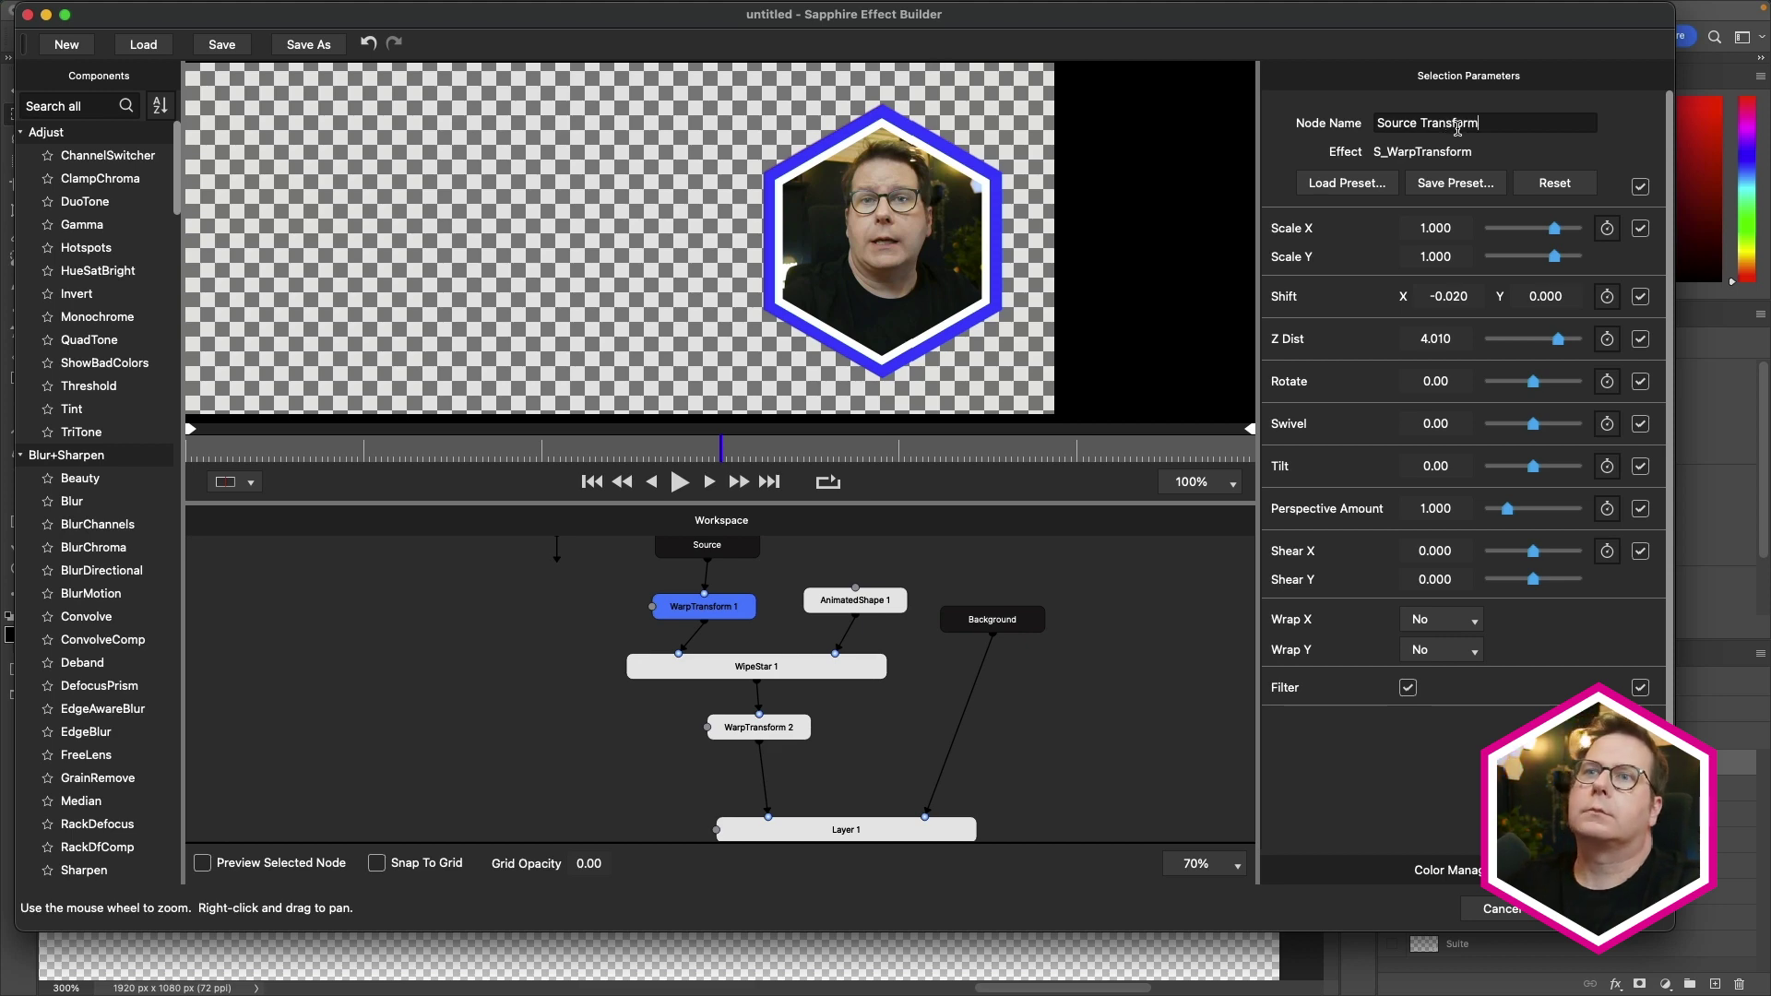
text(Transform)
key(Return)
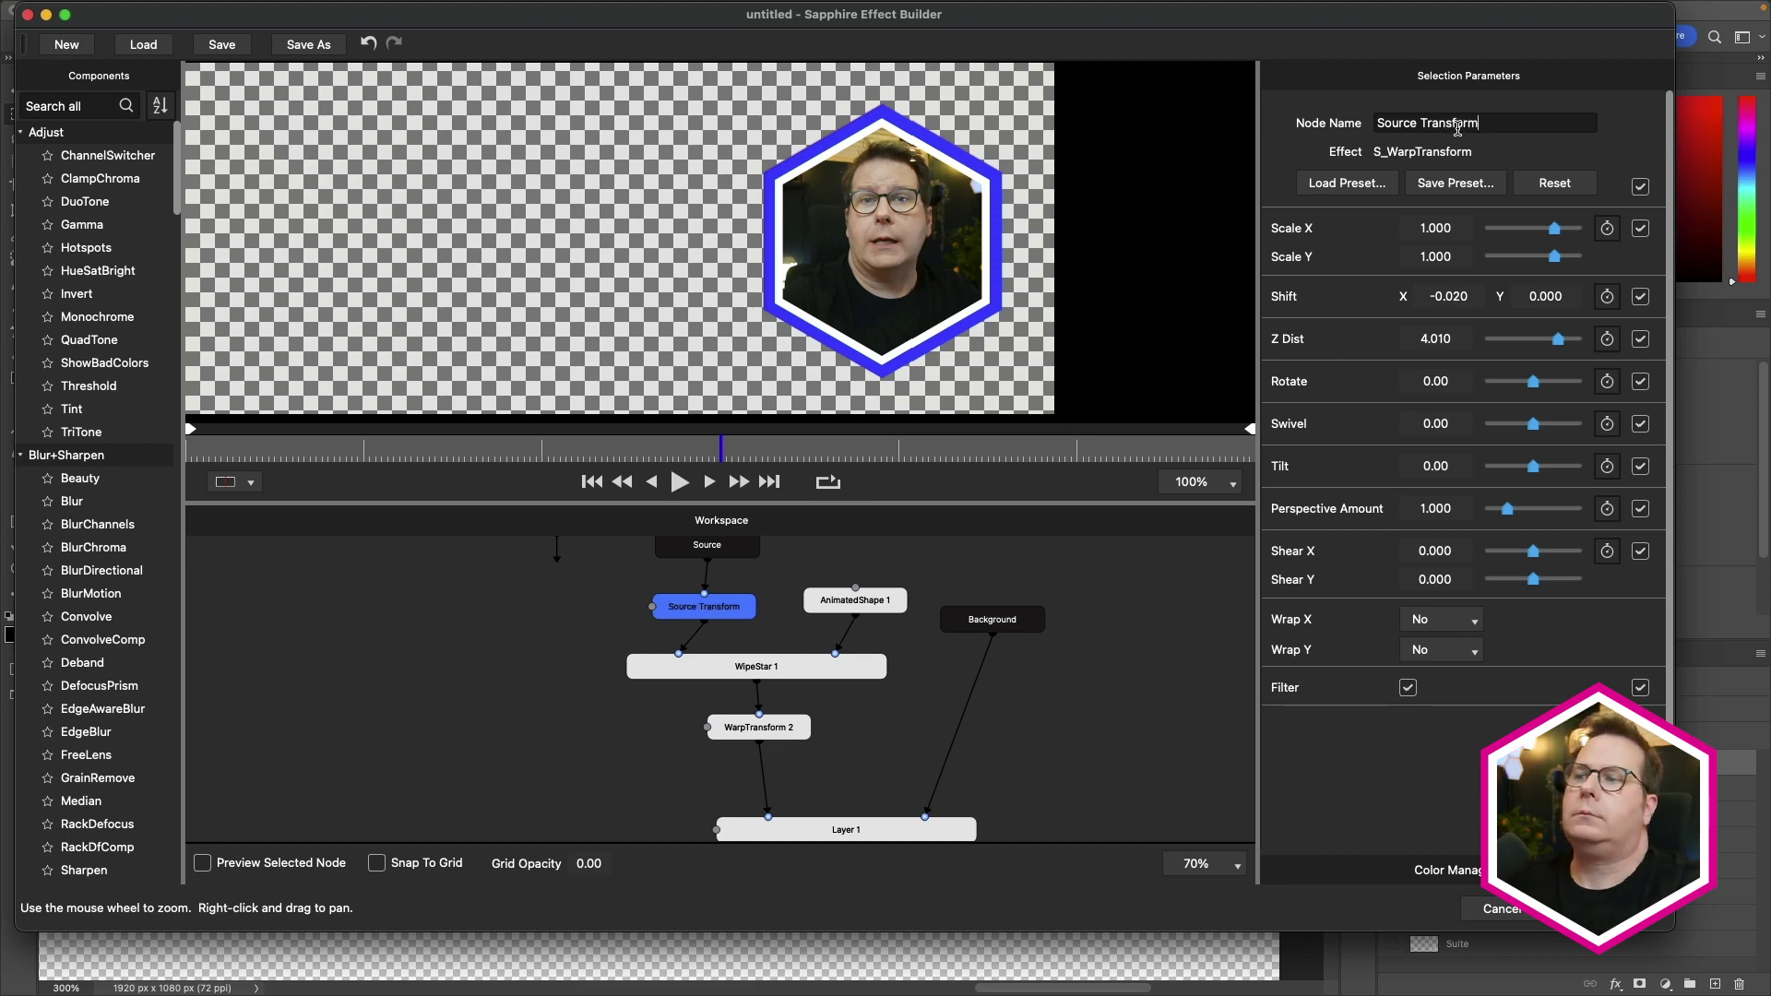
- Rename AnimatedShape 1, WipeStar 1 and WarpTransform 2 to 'Border Color', 'Hex Matte' and 'Post Transform'
click(891, 602)
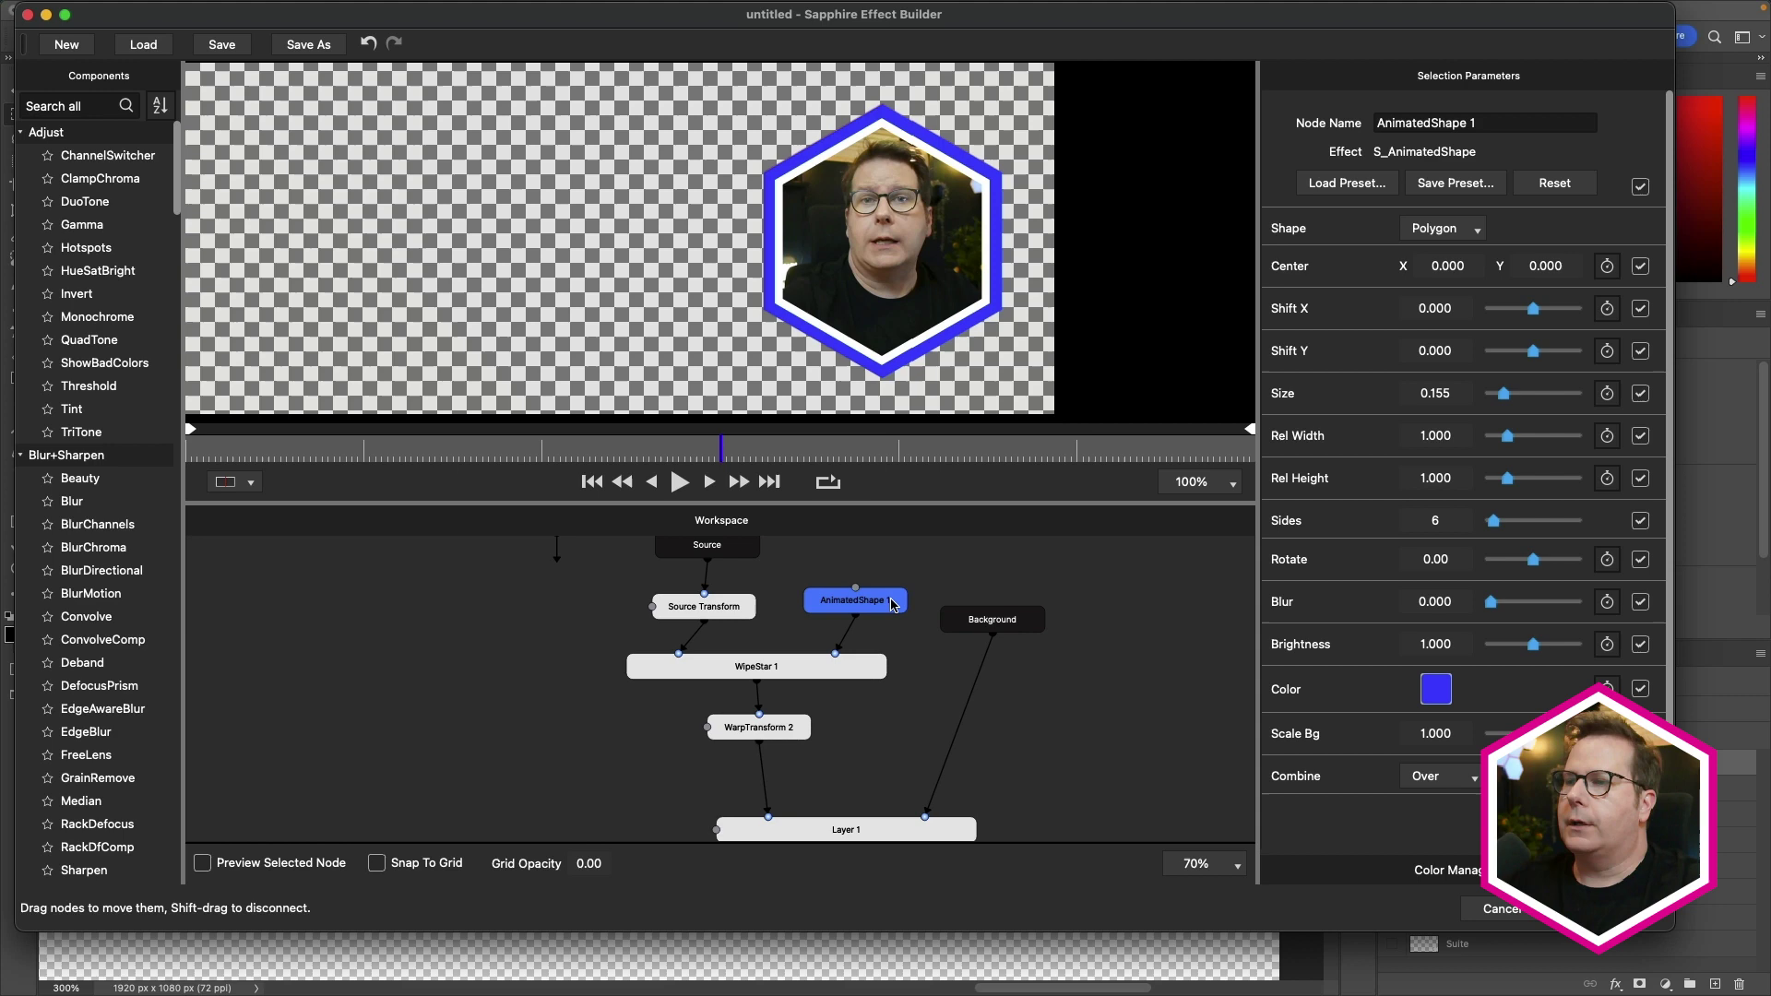
triple_click(1472, 124)
text(B)
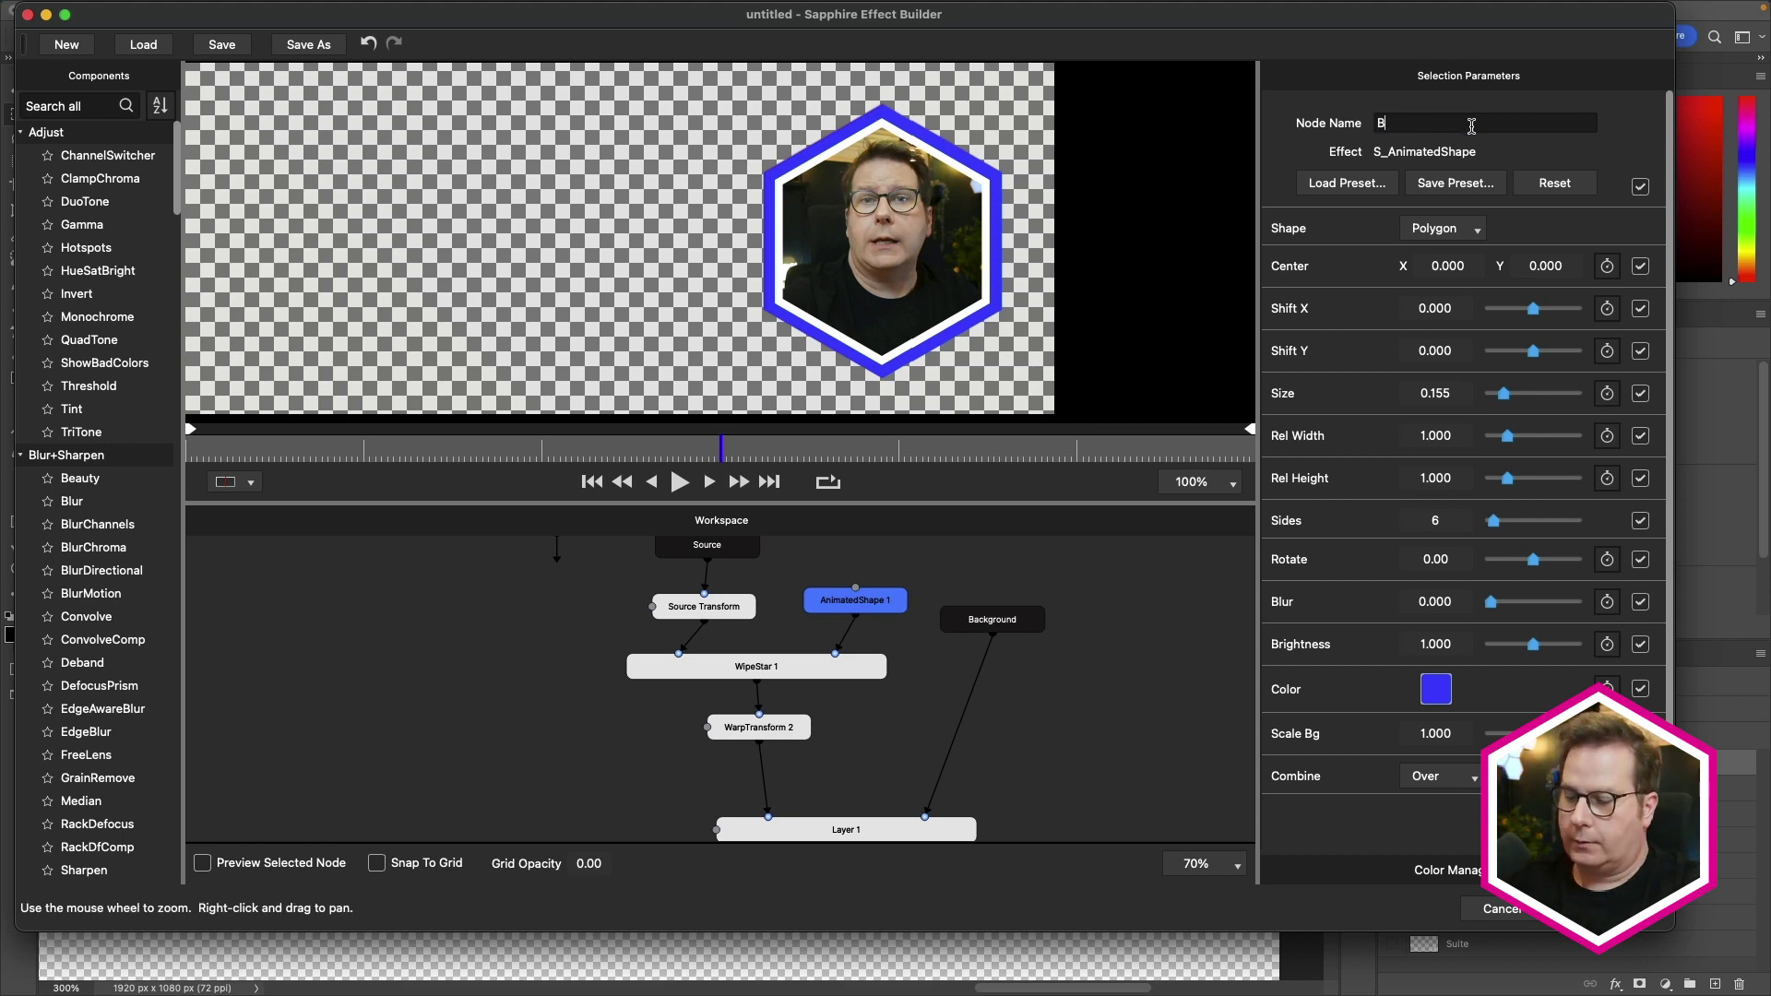
text(order Col)
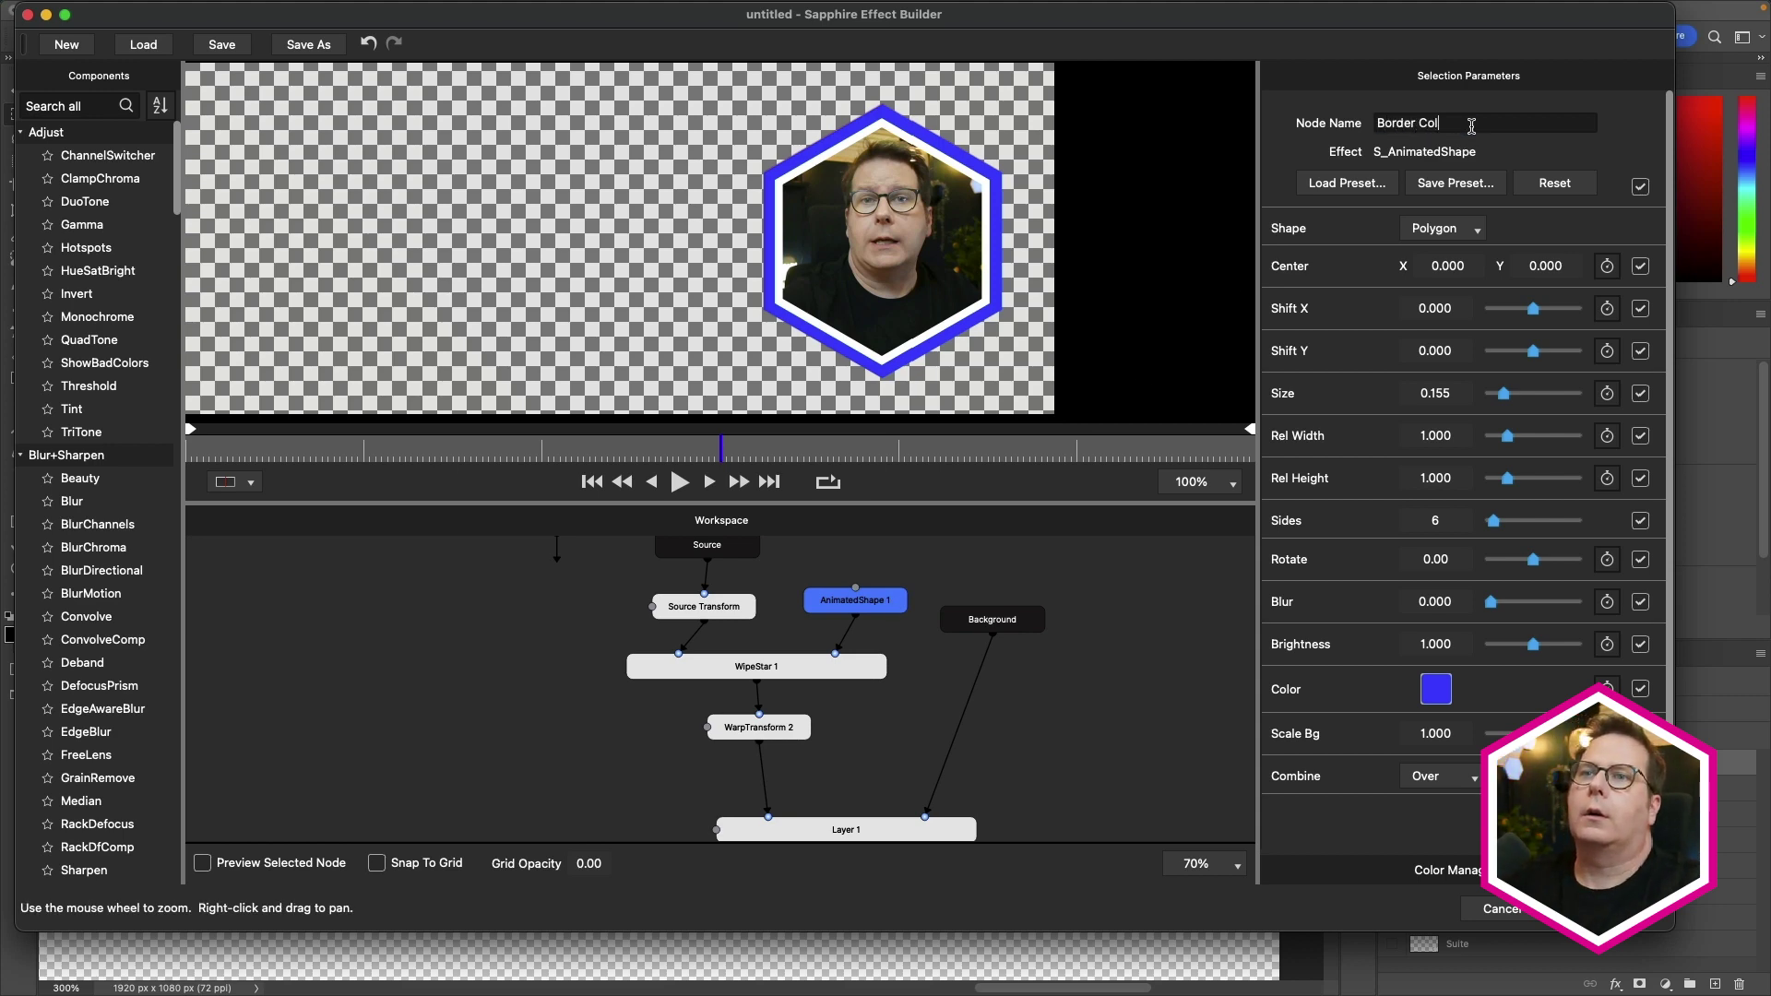
text(or)
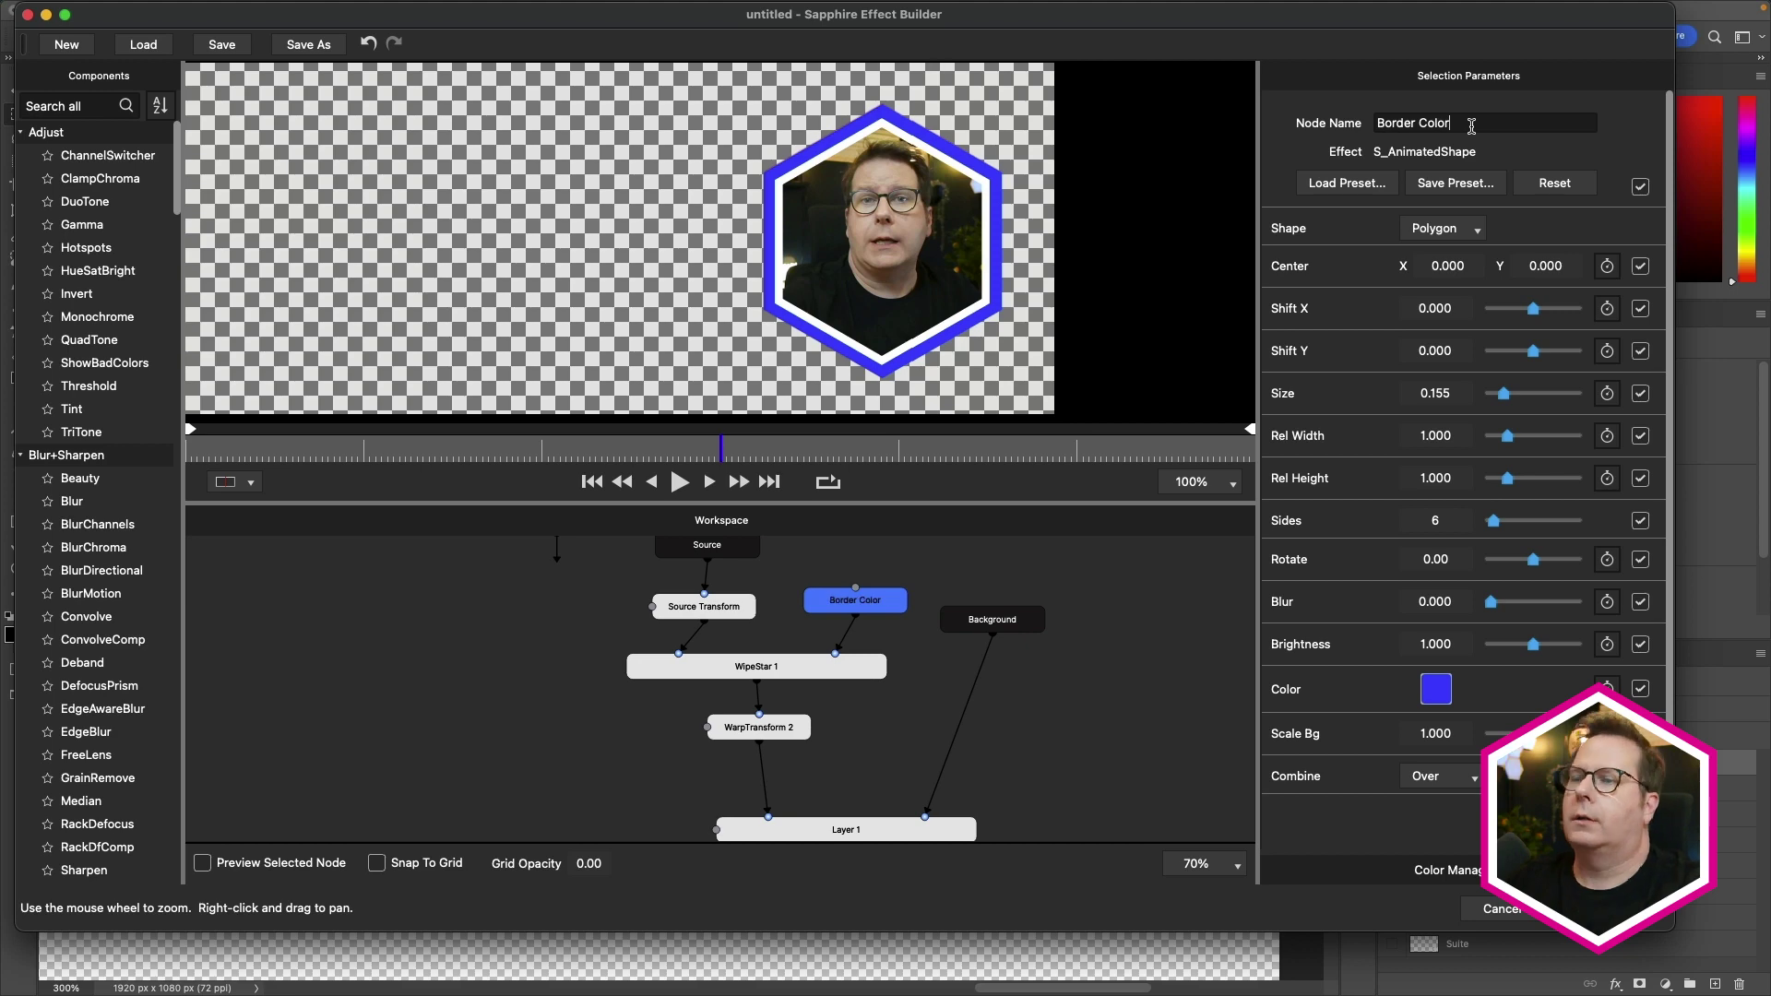
click(767, 667)
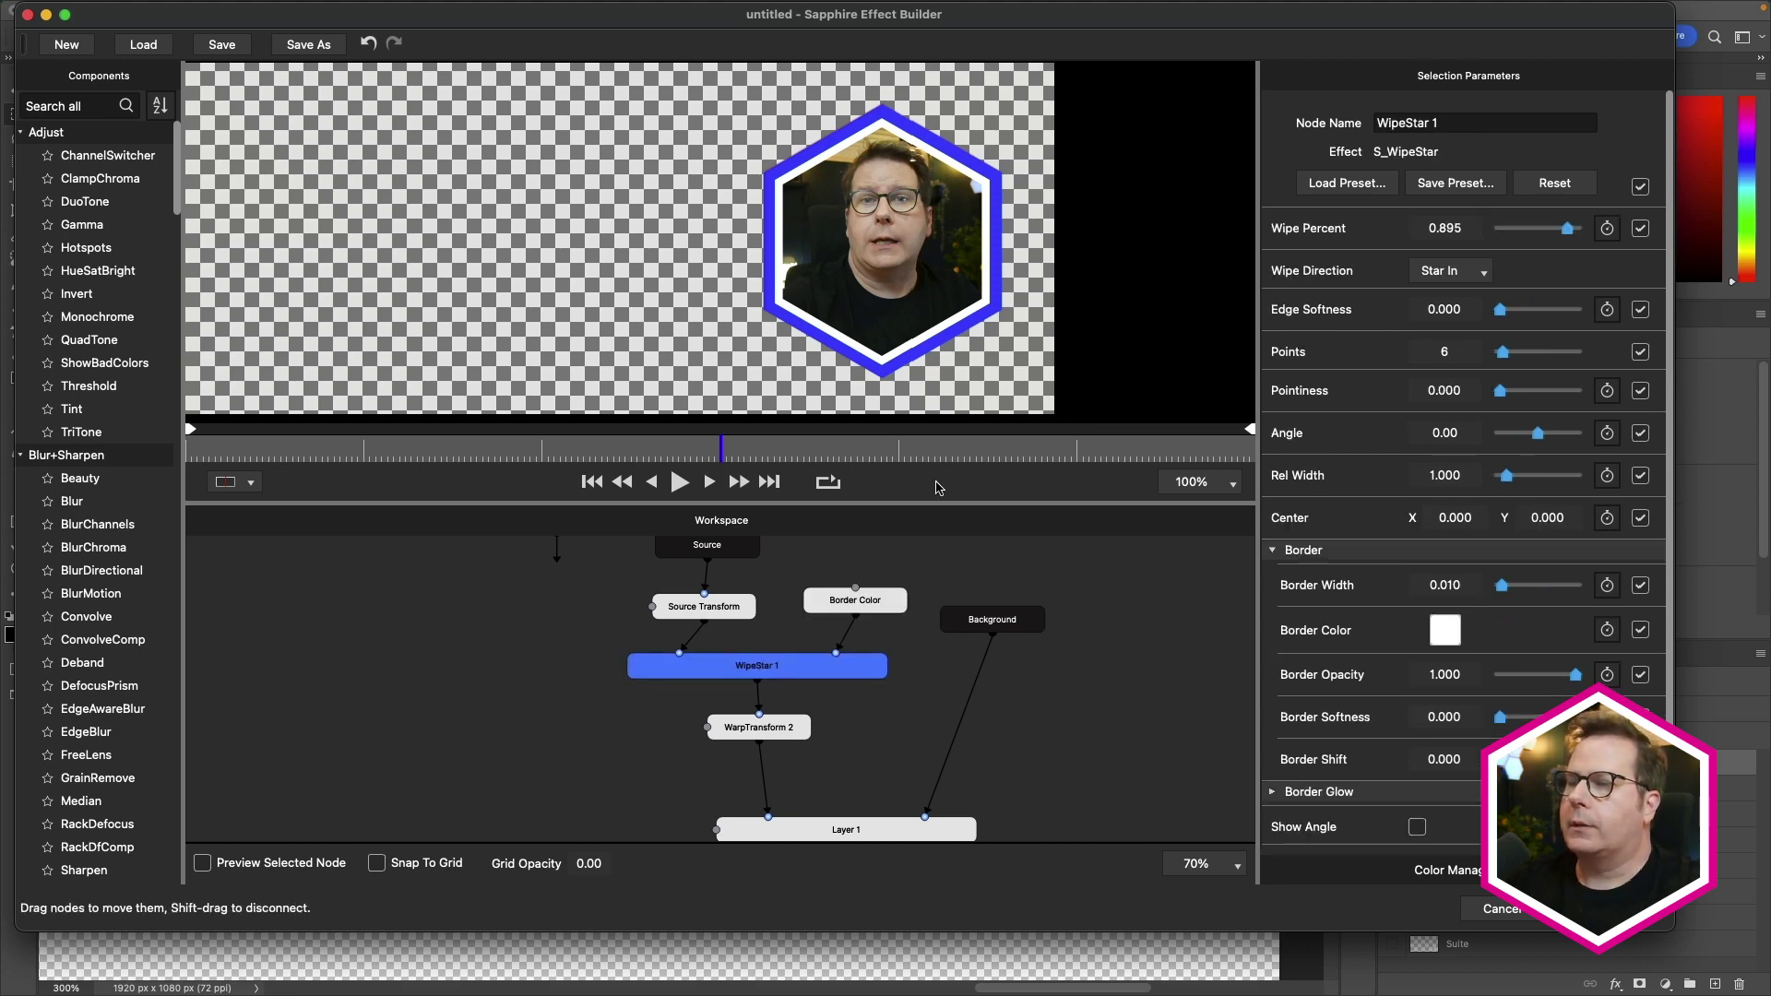
triple_click(1404, 123)
text(Hex Matte)
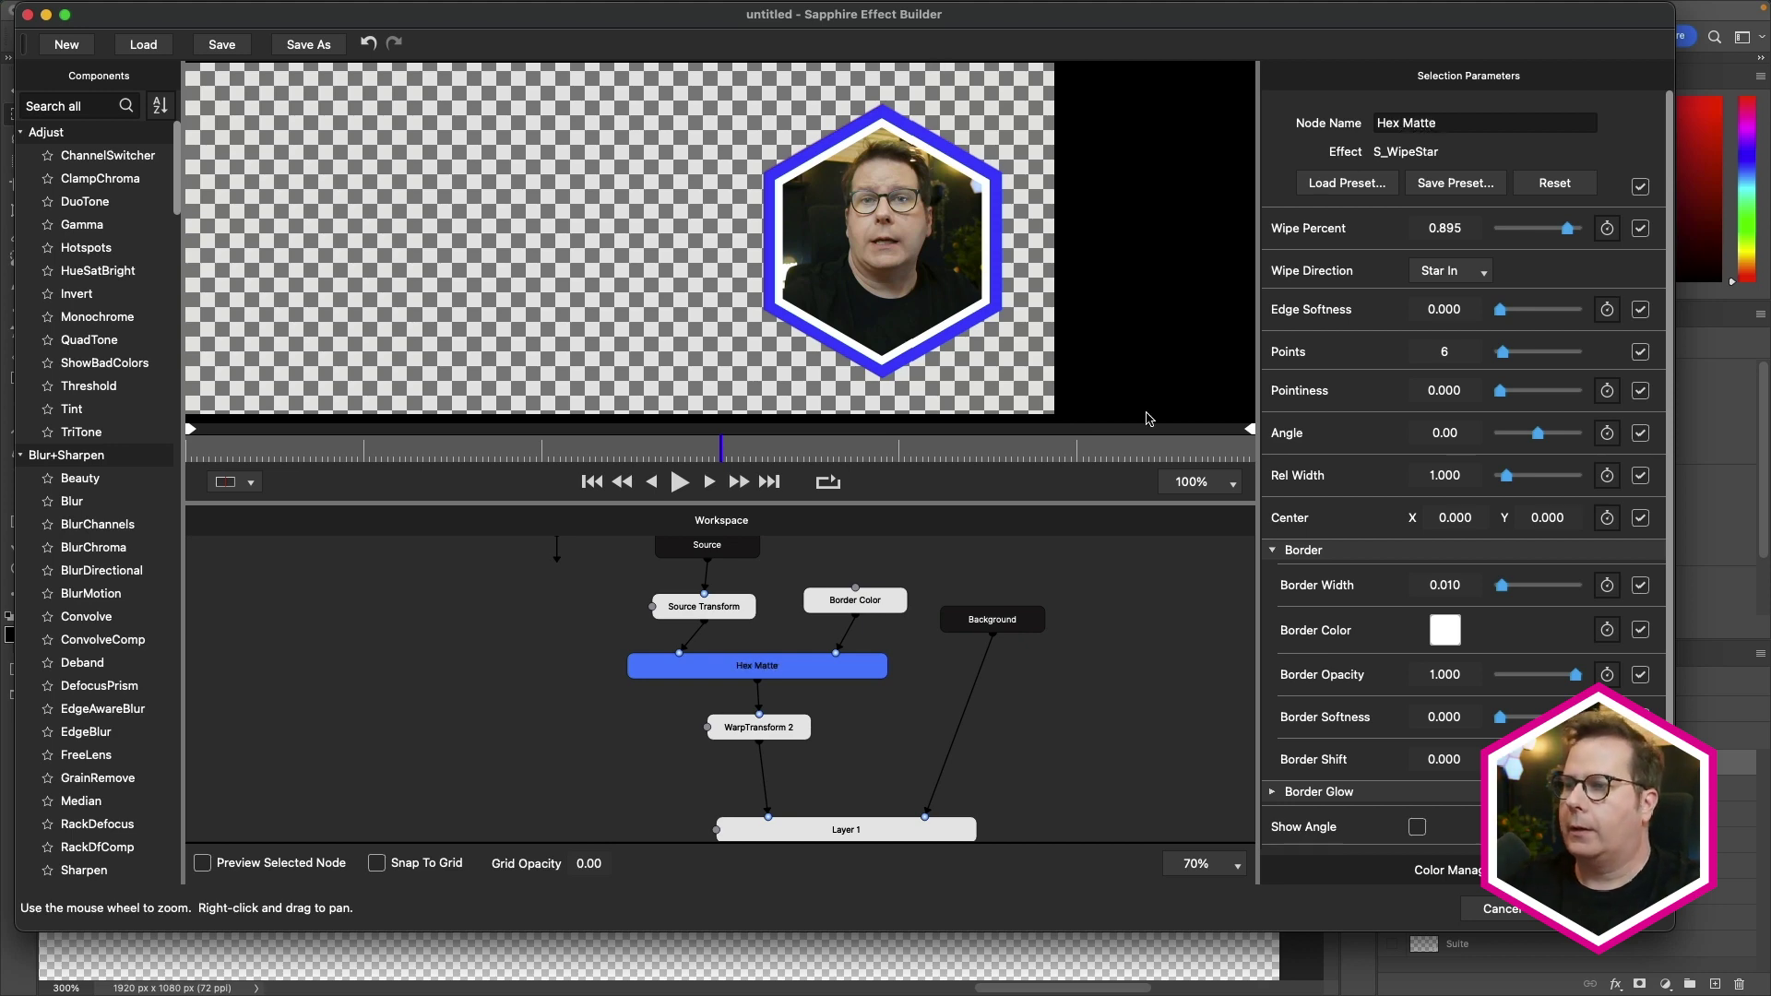
click(743, 731)
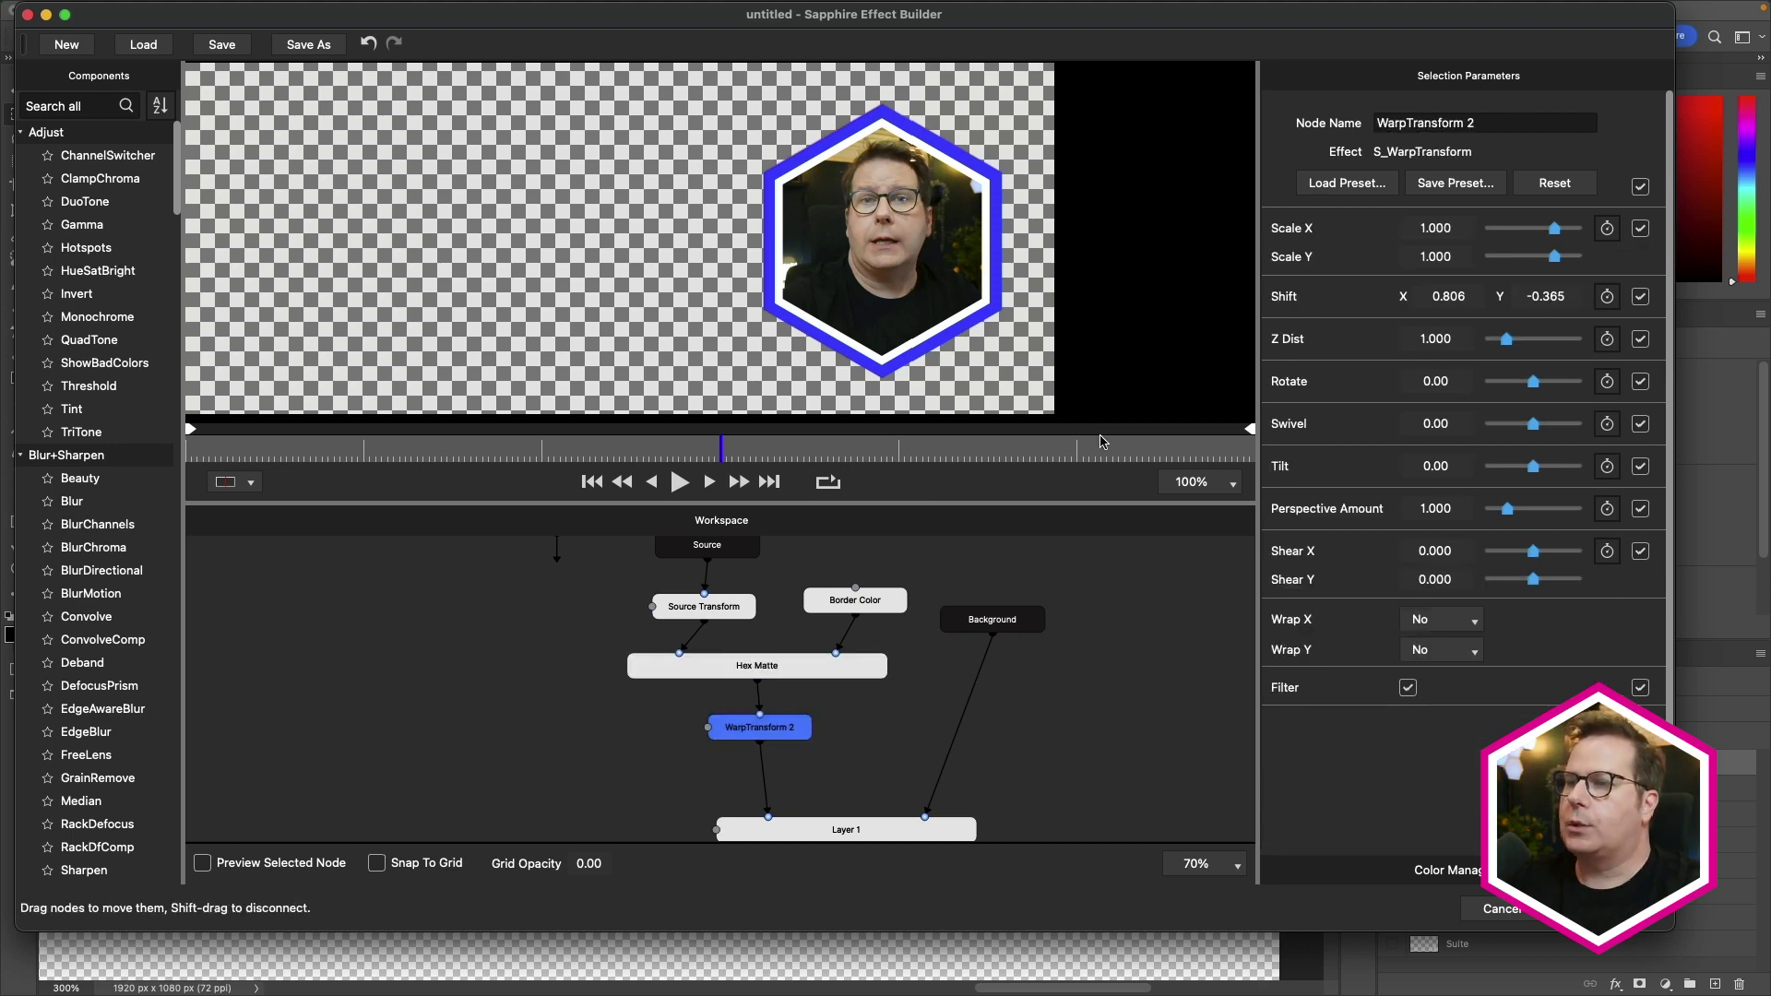
triple_click(1410, 124)
text(Post)
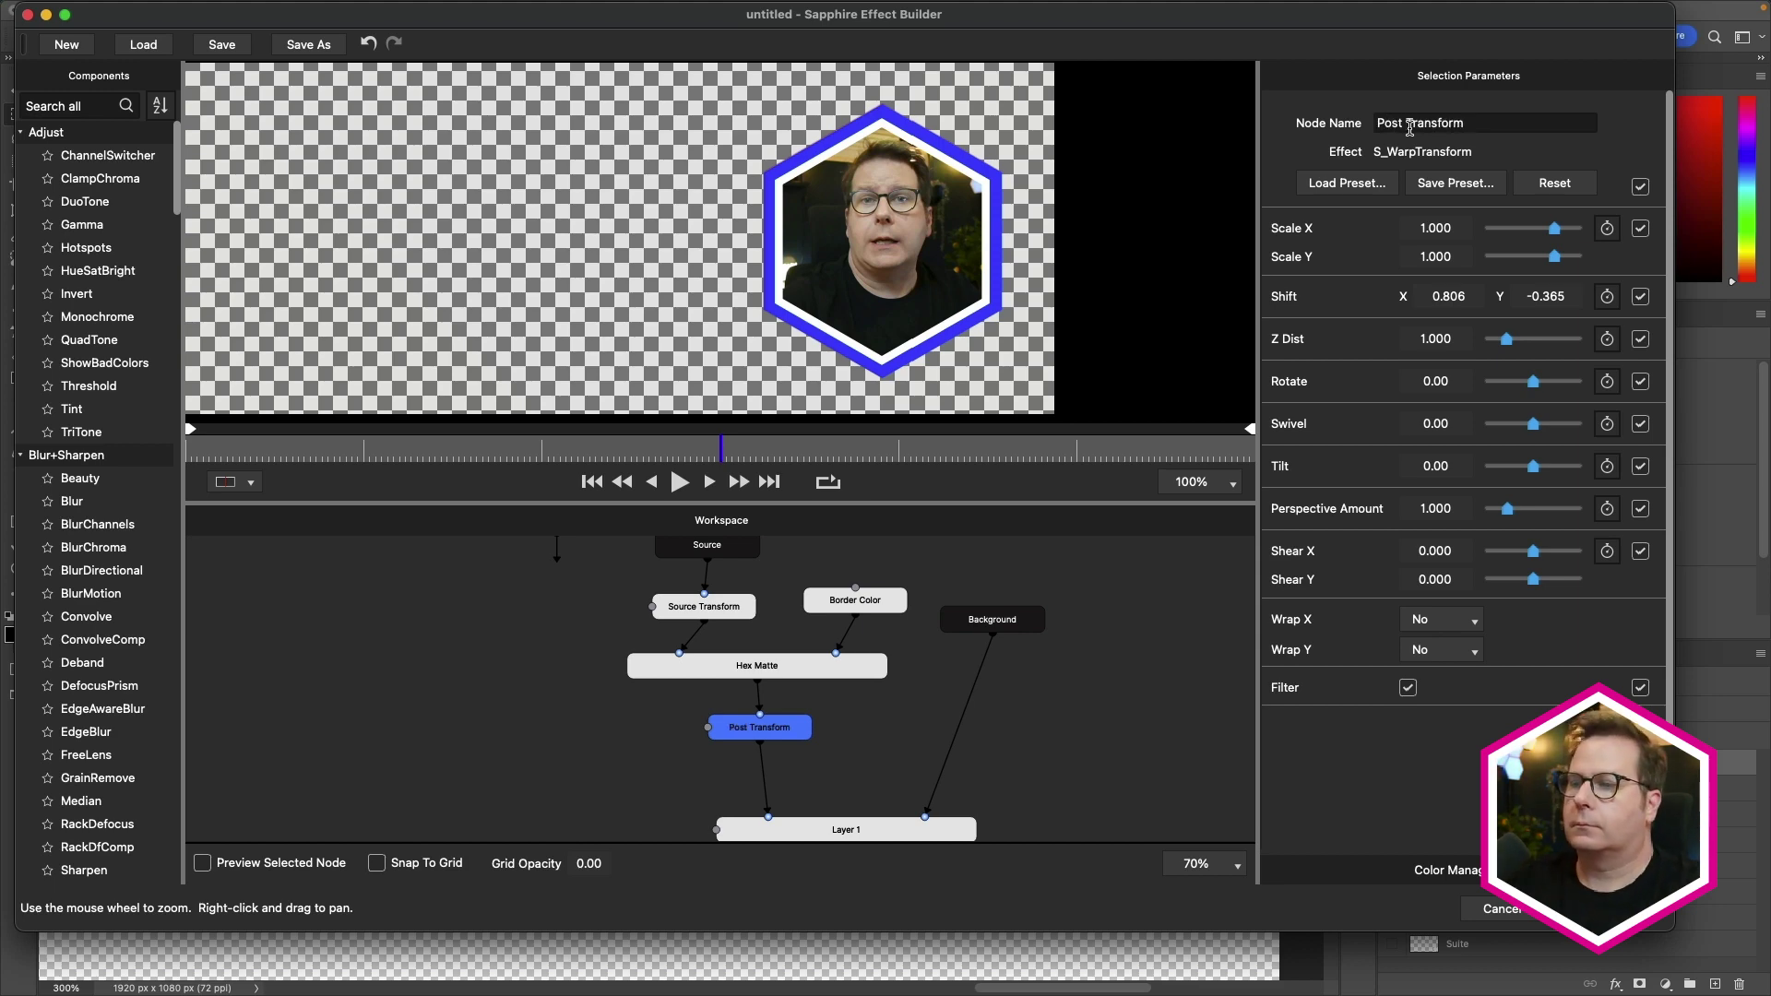
- Delete the Layer 1 node and move Post Transform slightly lower in the graph
drag(1043, 711, 1013, 645)
click(855, 779)
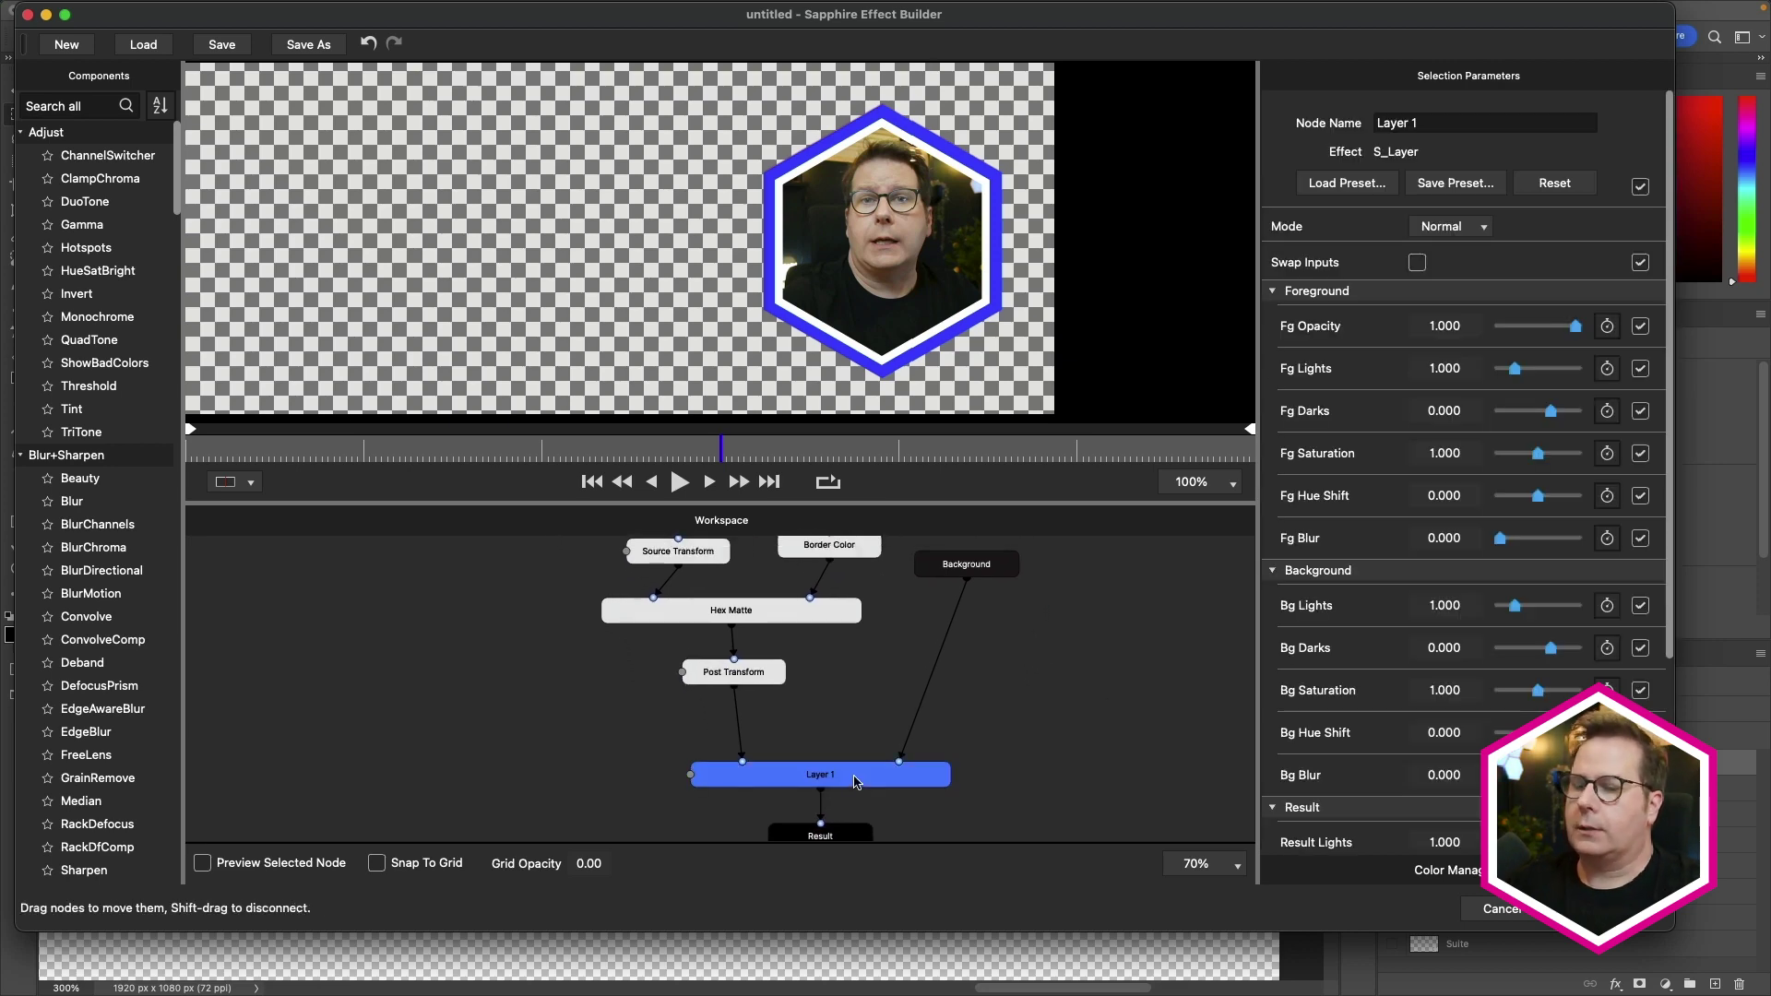
key(Delete)
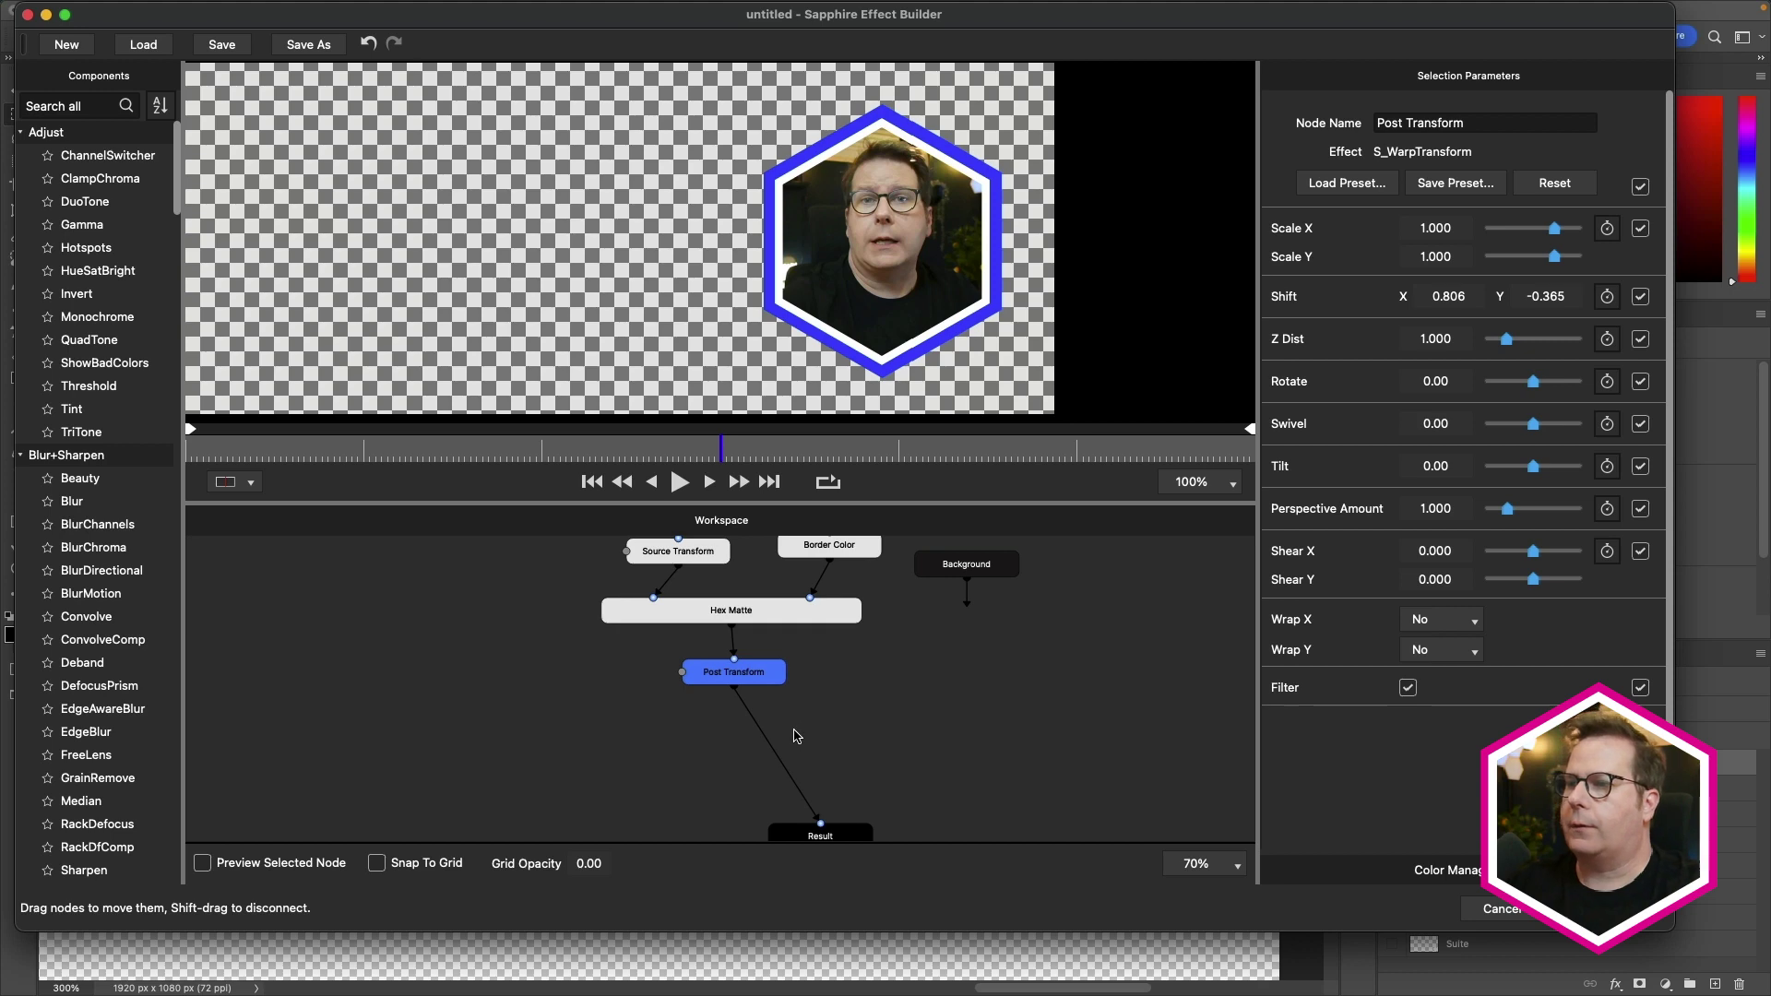
drag(752, 684, 755, 699)
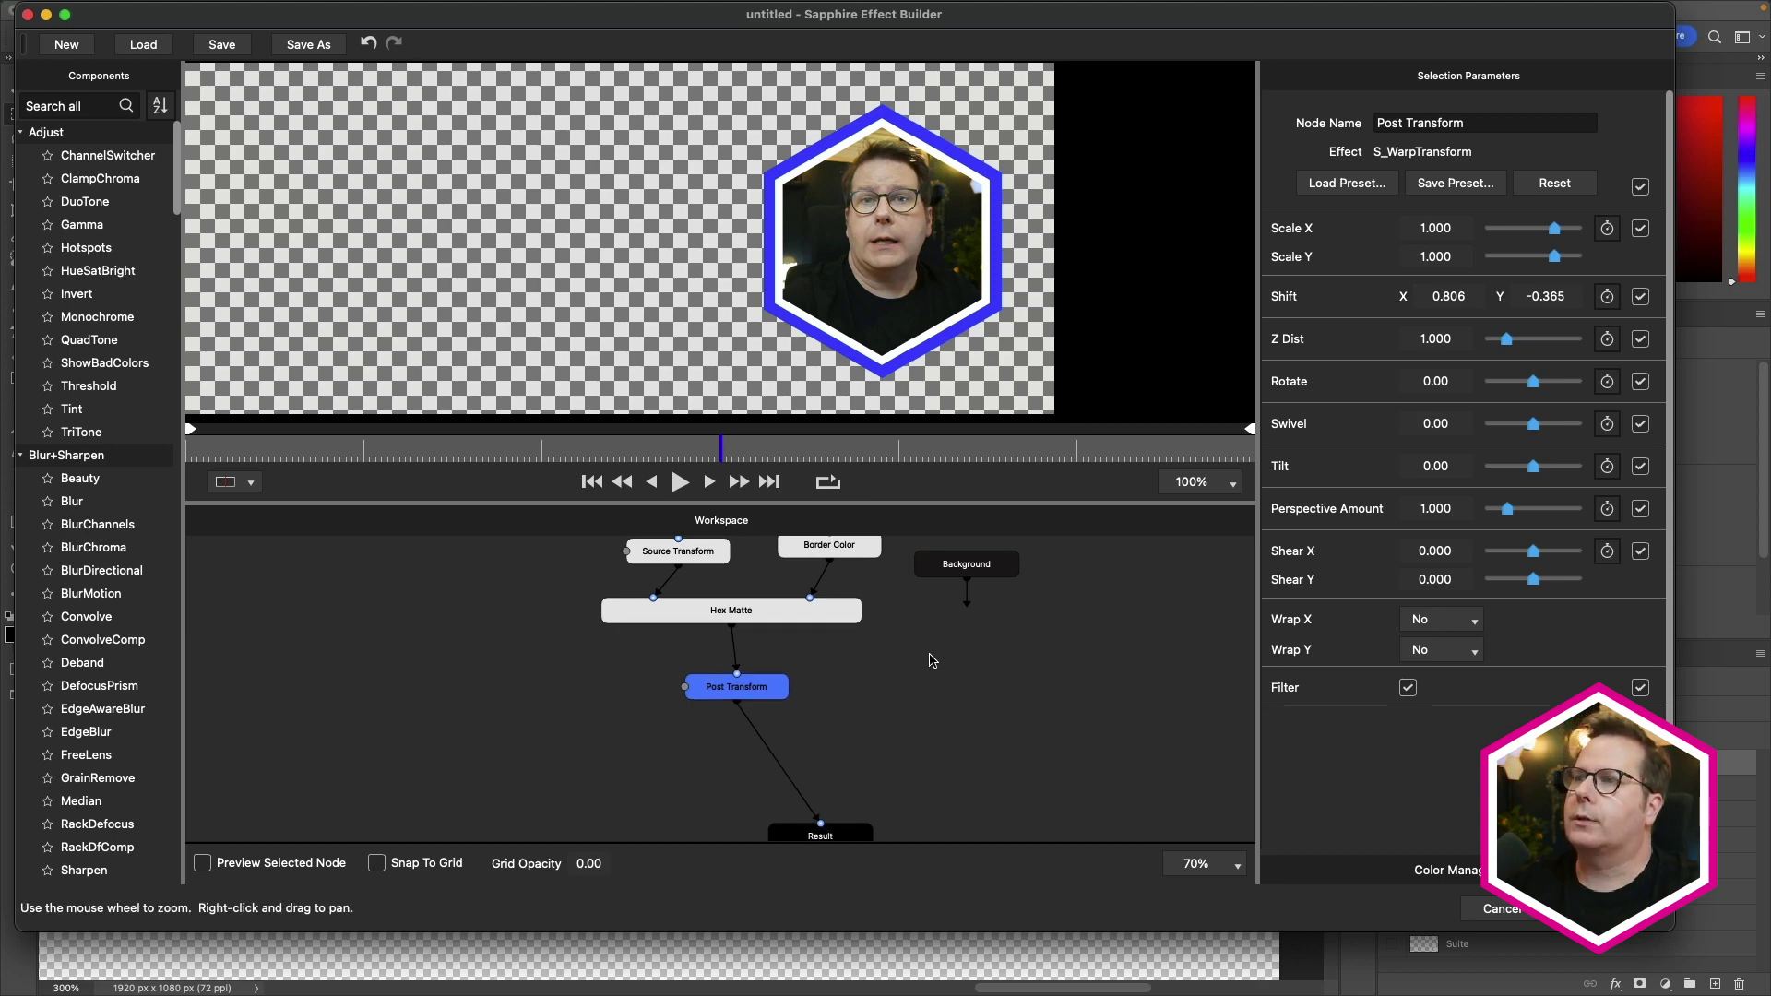
drag(930, 668, 905, 755)
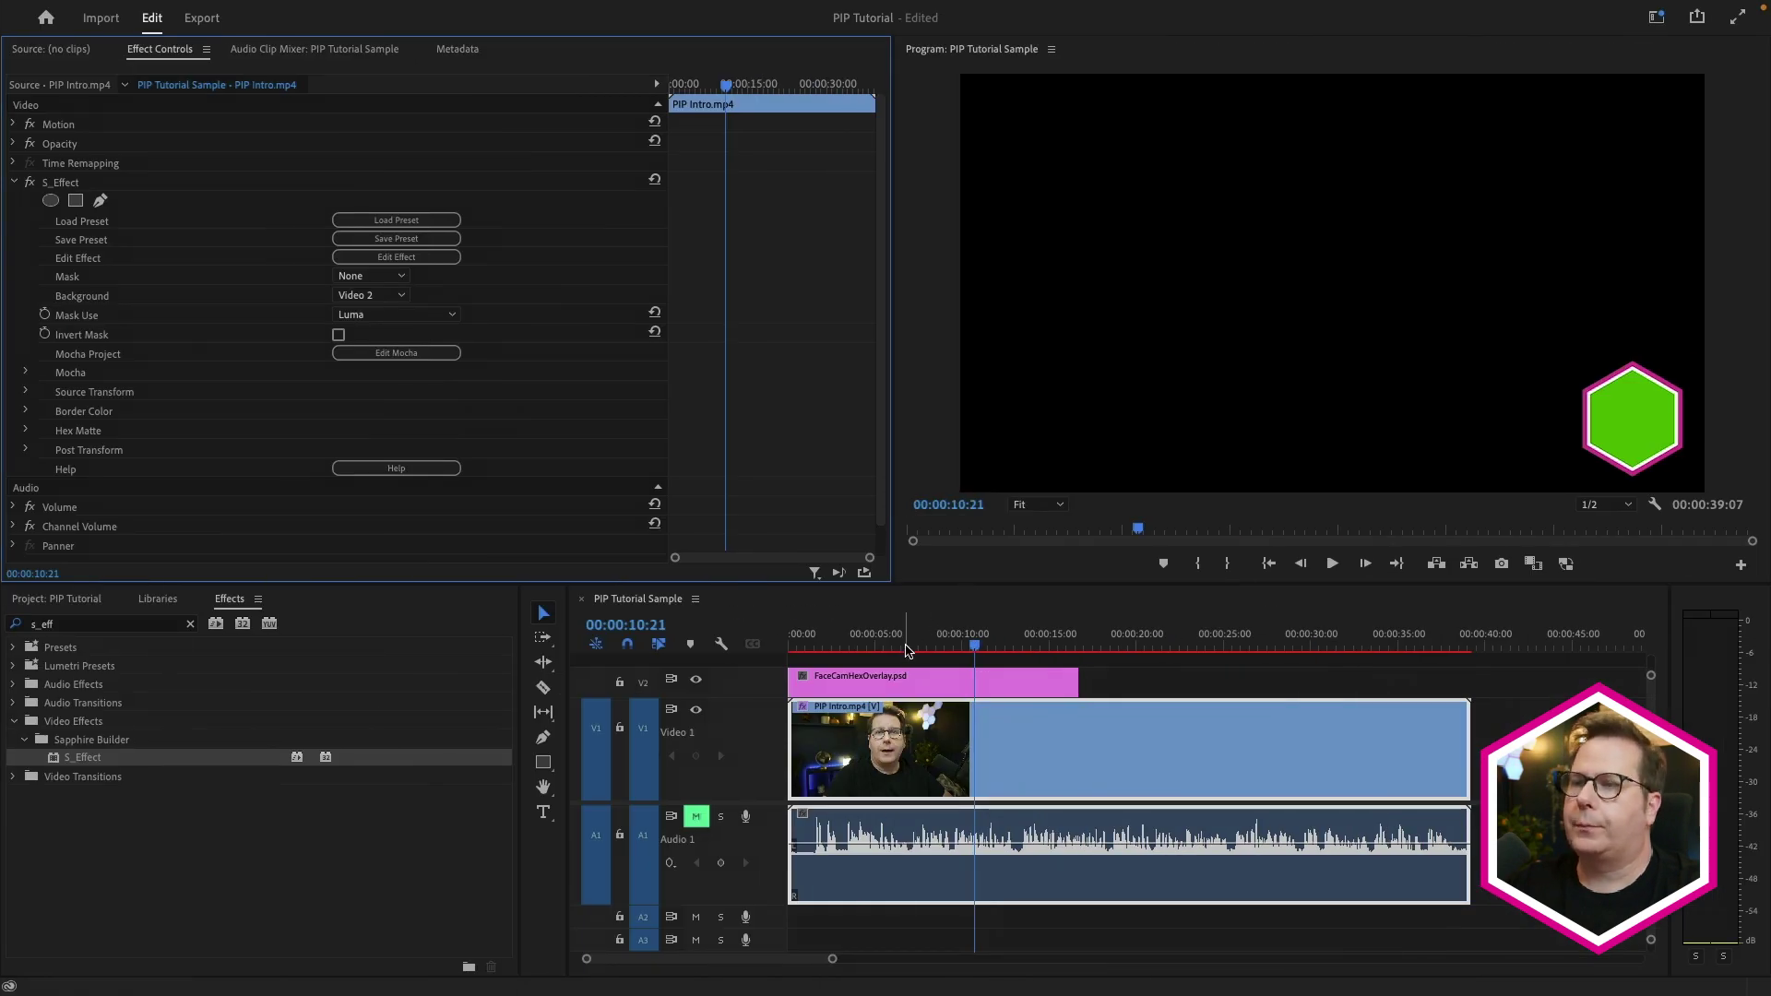
- Hide the FaceCamHexOverlay.psd V2 track and scrub to 00:00:22:23 previewing the hexagon PIP
drag(908, 651, 937, 645)
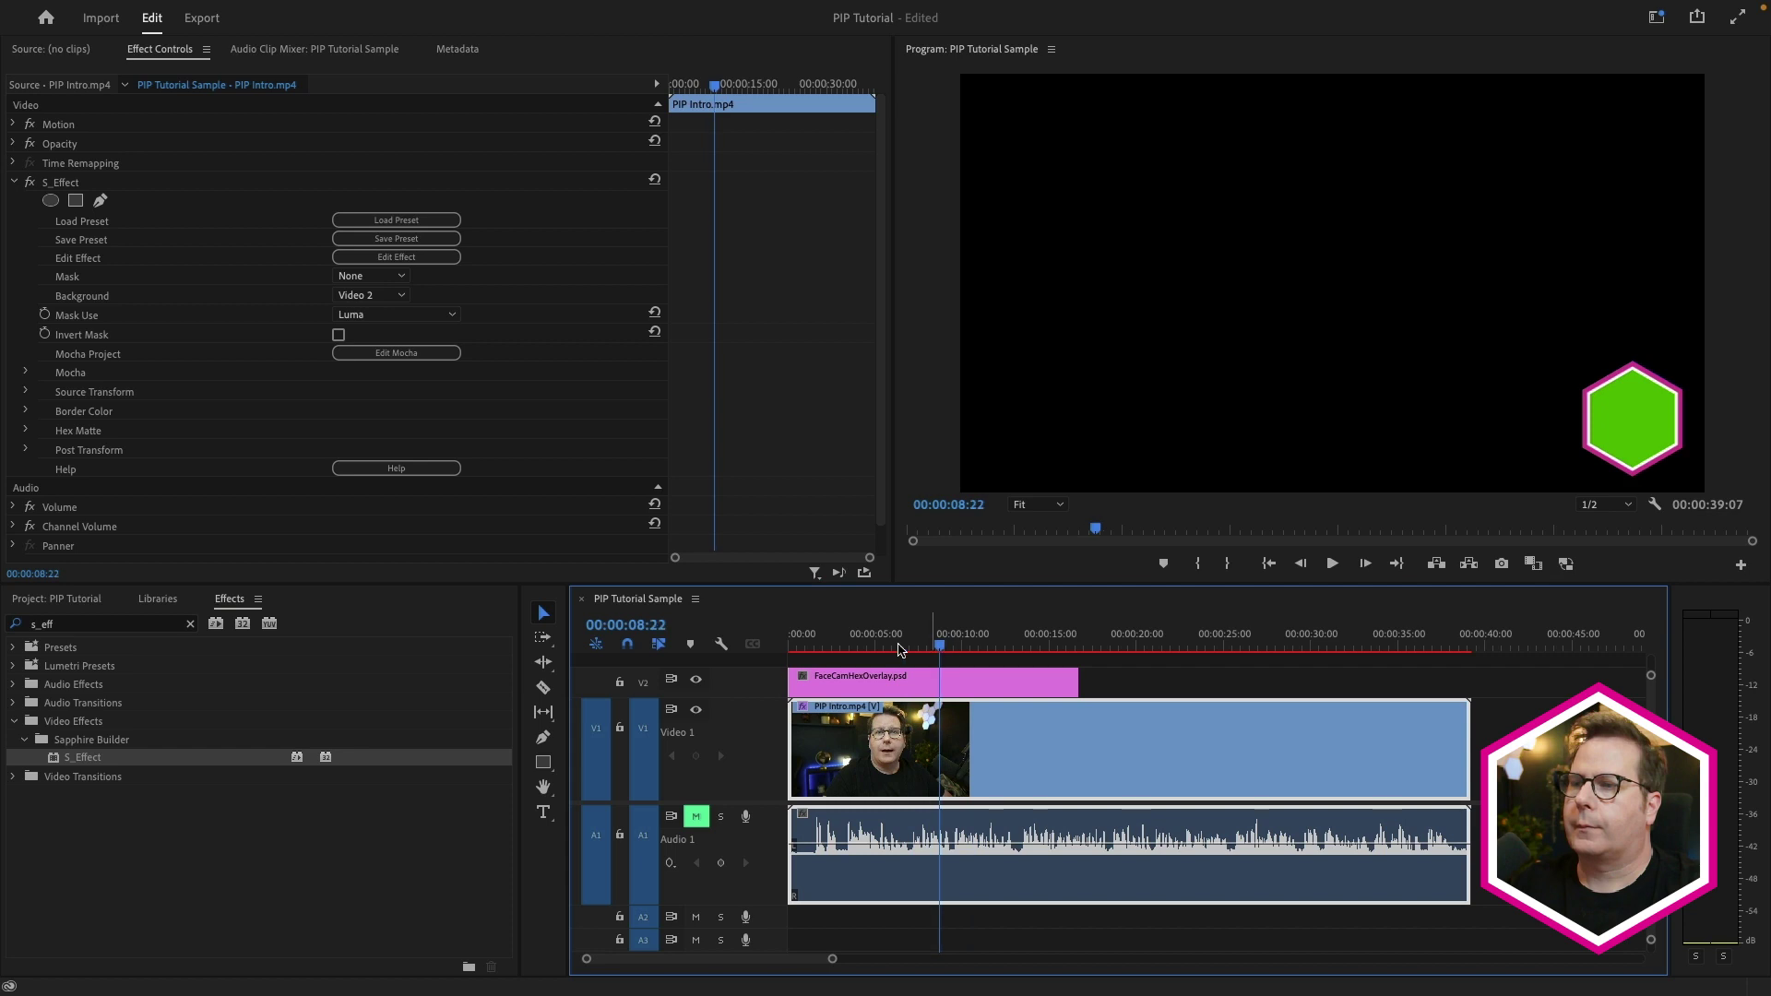
click(698, 681)
click(698, 681)
click(697, 681)
drag(913, 648, 1098, 648)
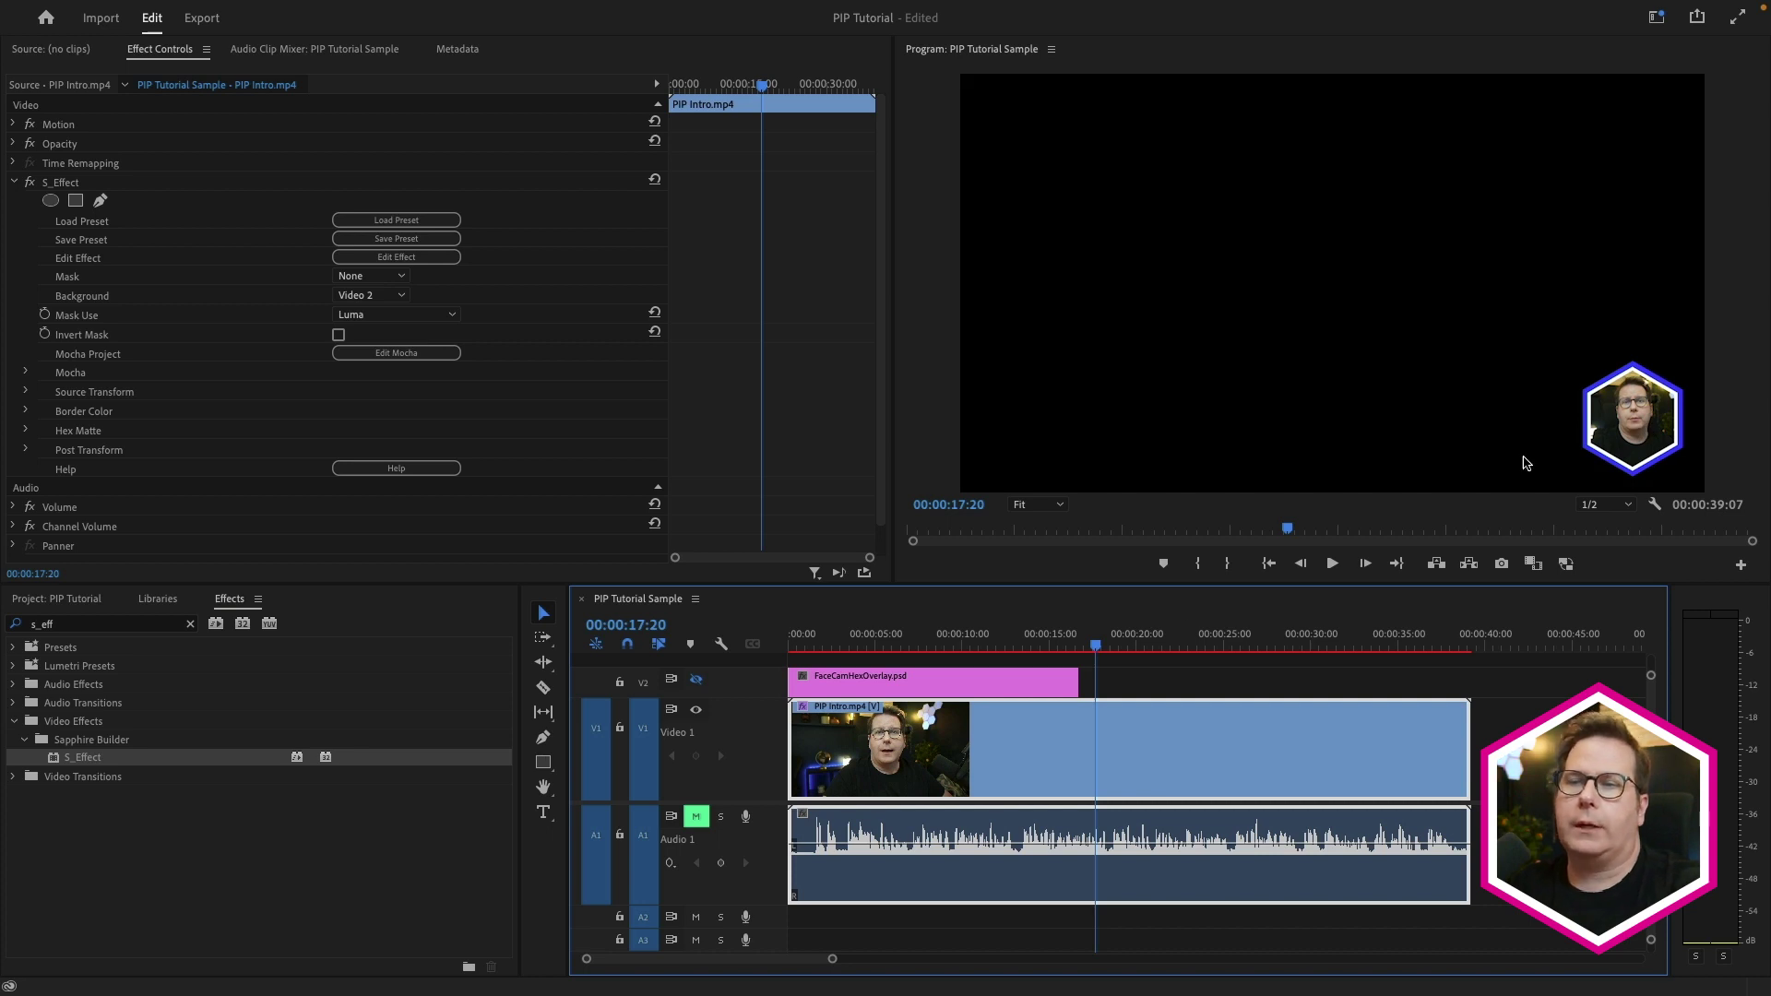
click(1069, 645)
drag(1069, 645, 1185, 645)
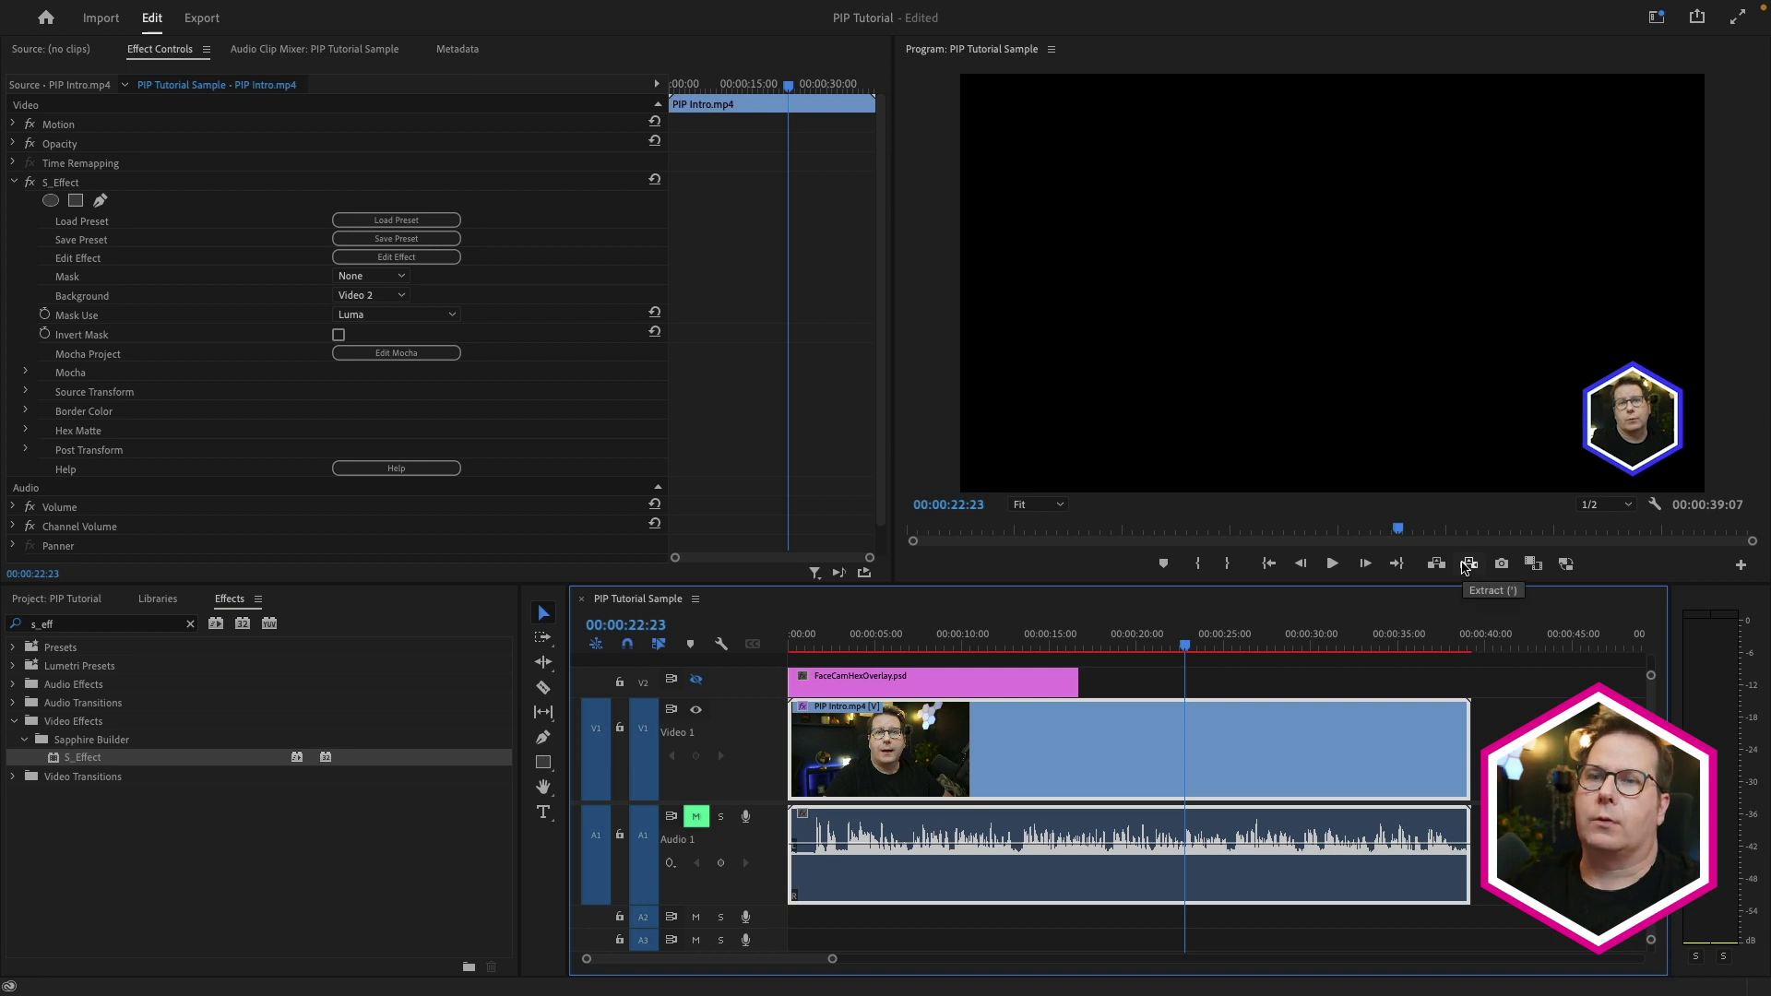
click(25, 392)
scroll(141, 392, down, 5)
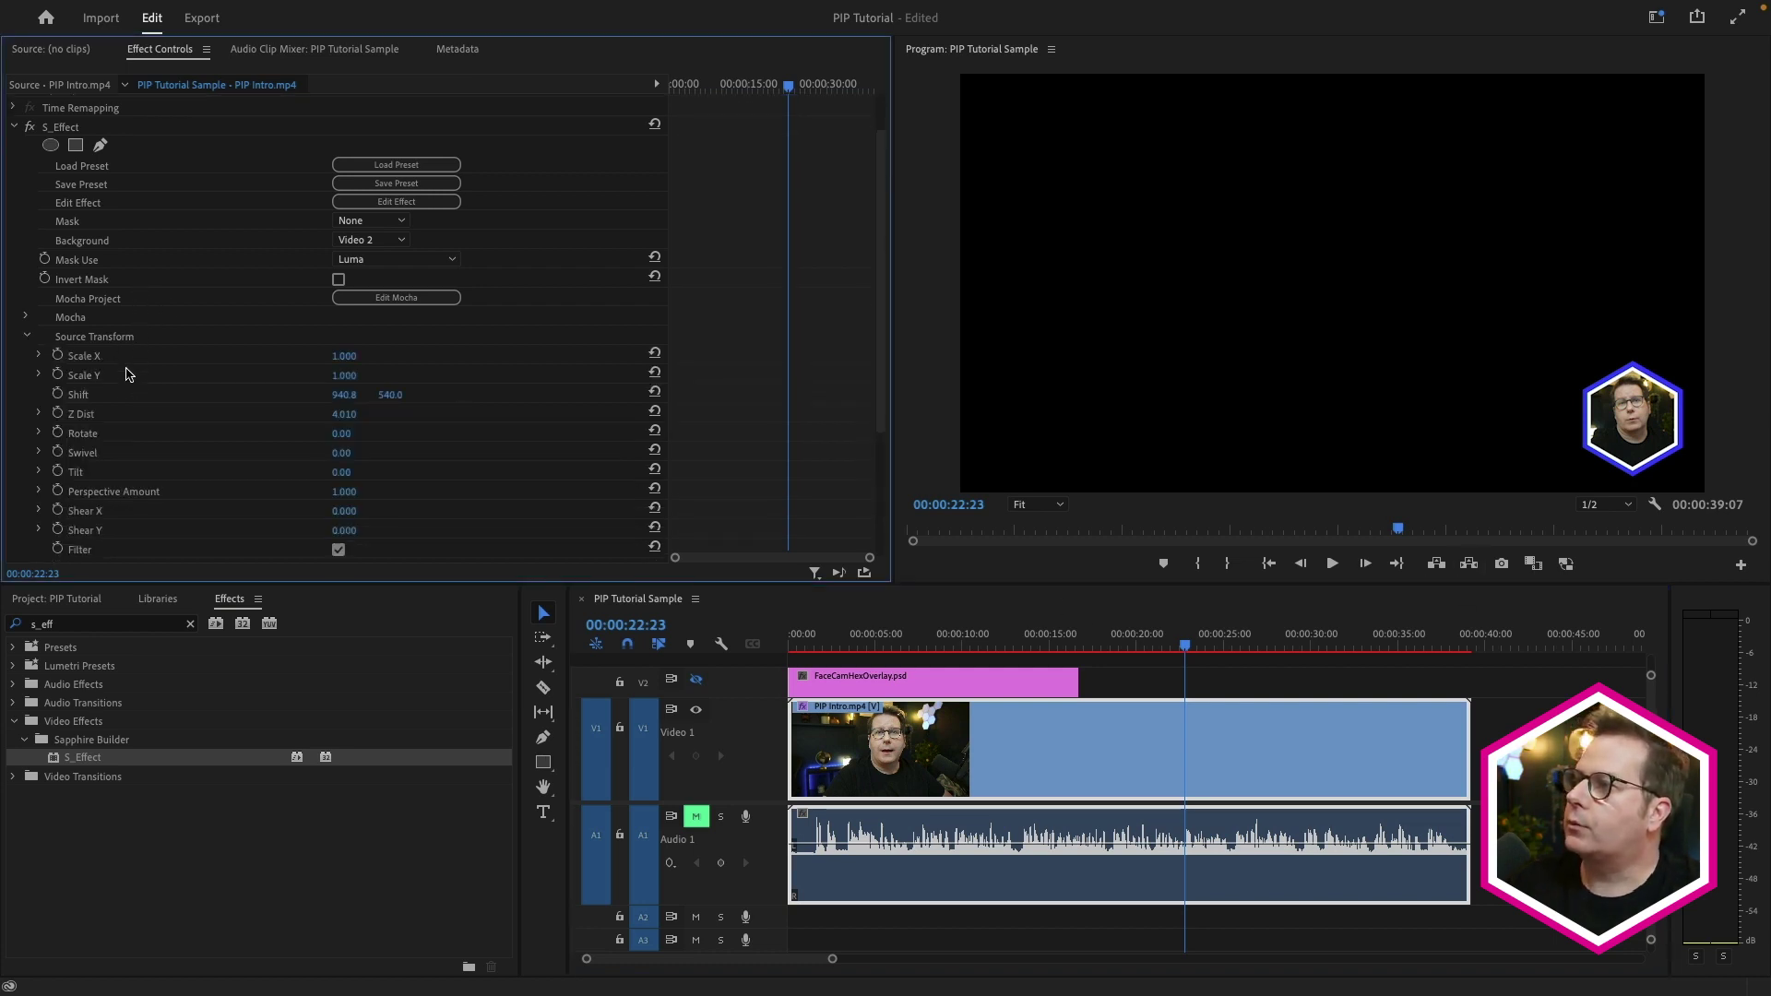
scroll(141, 392, up, 2)
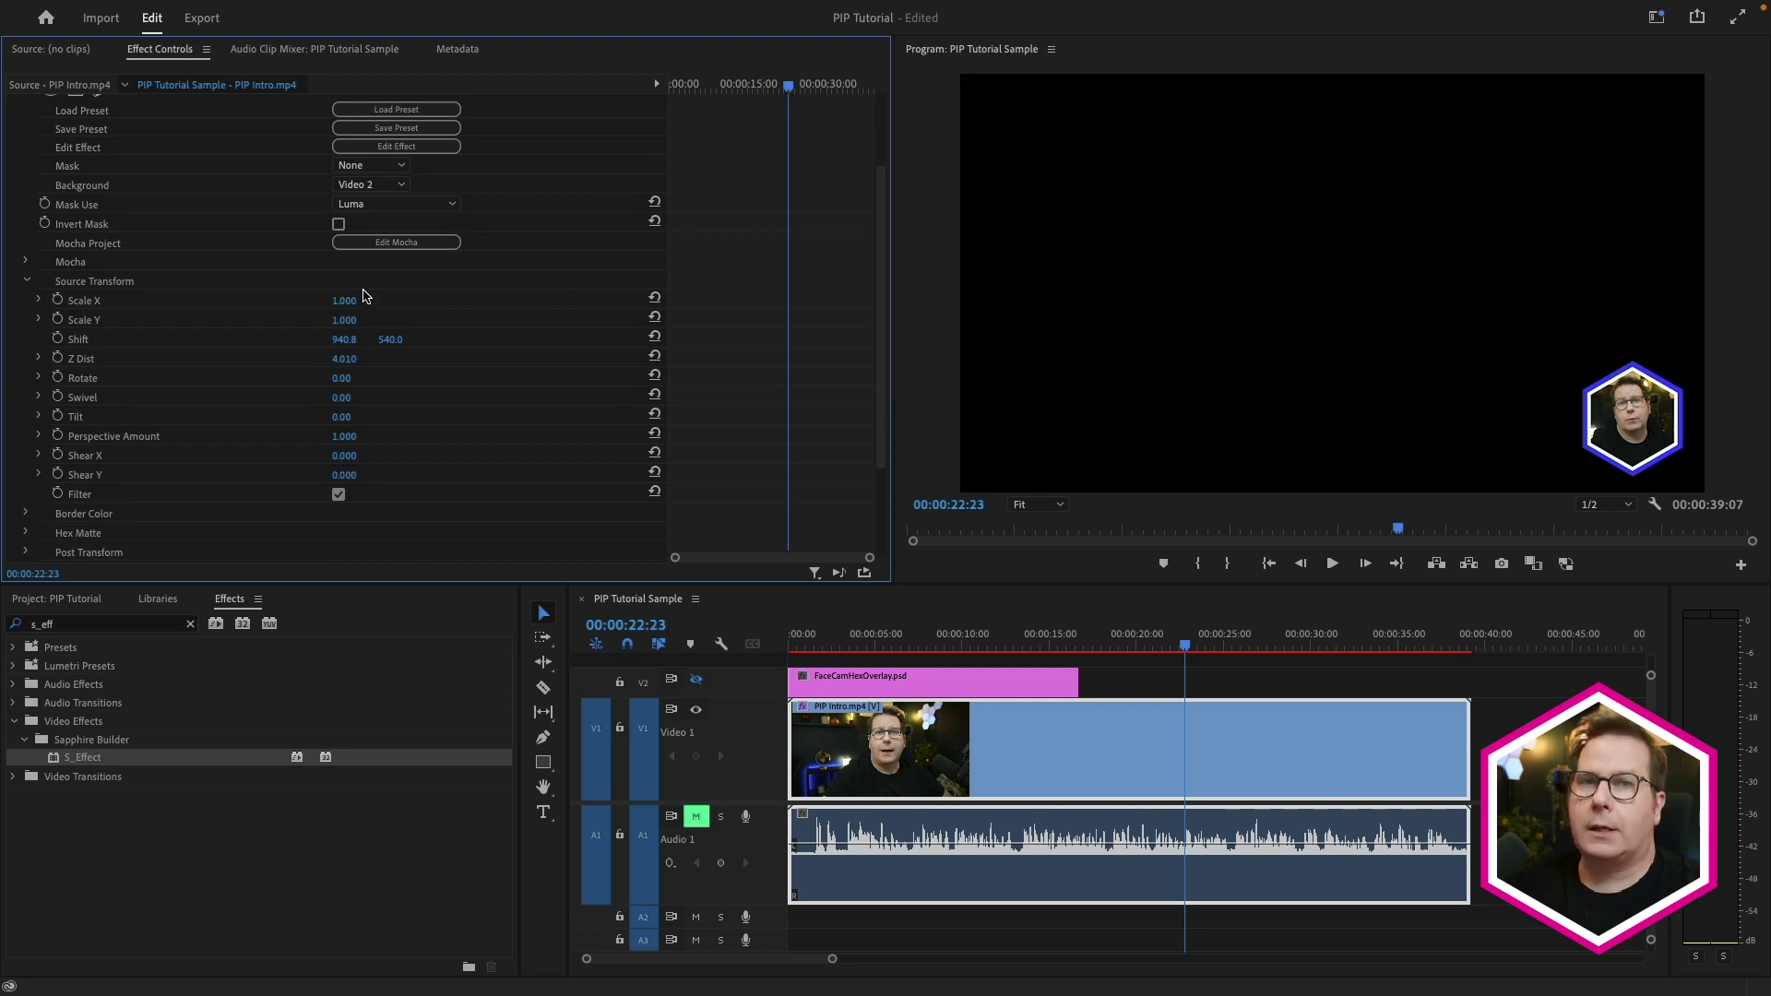
scroll(383, 313, down, 1)
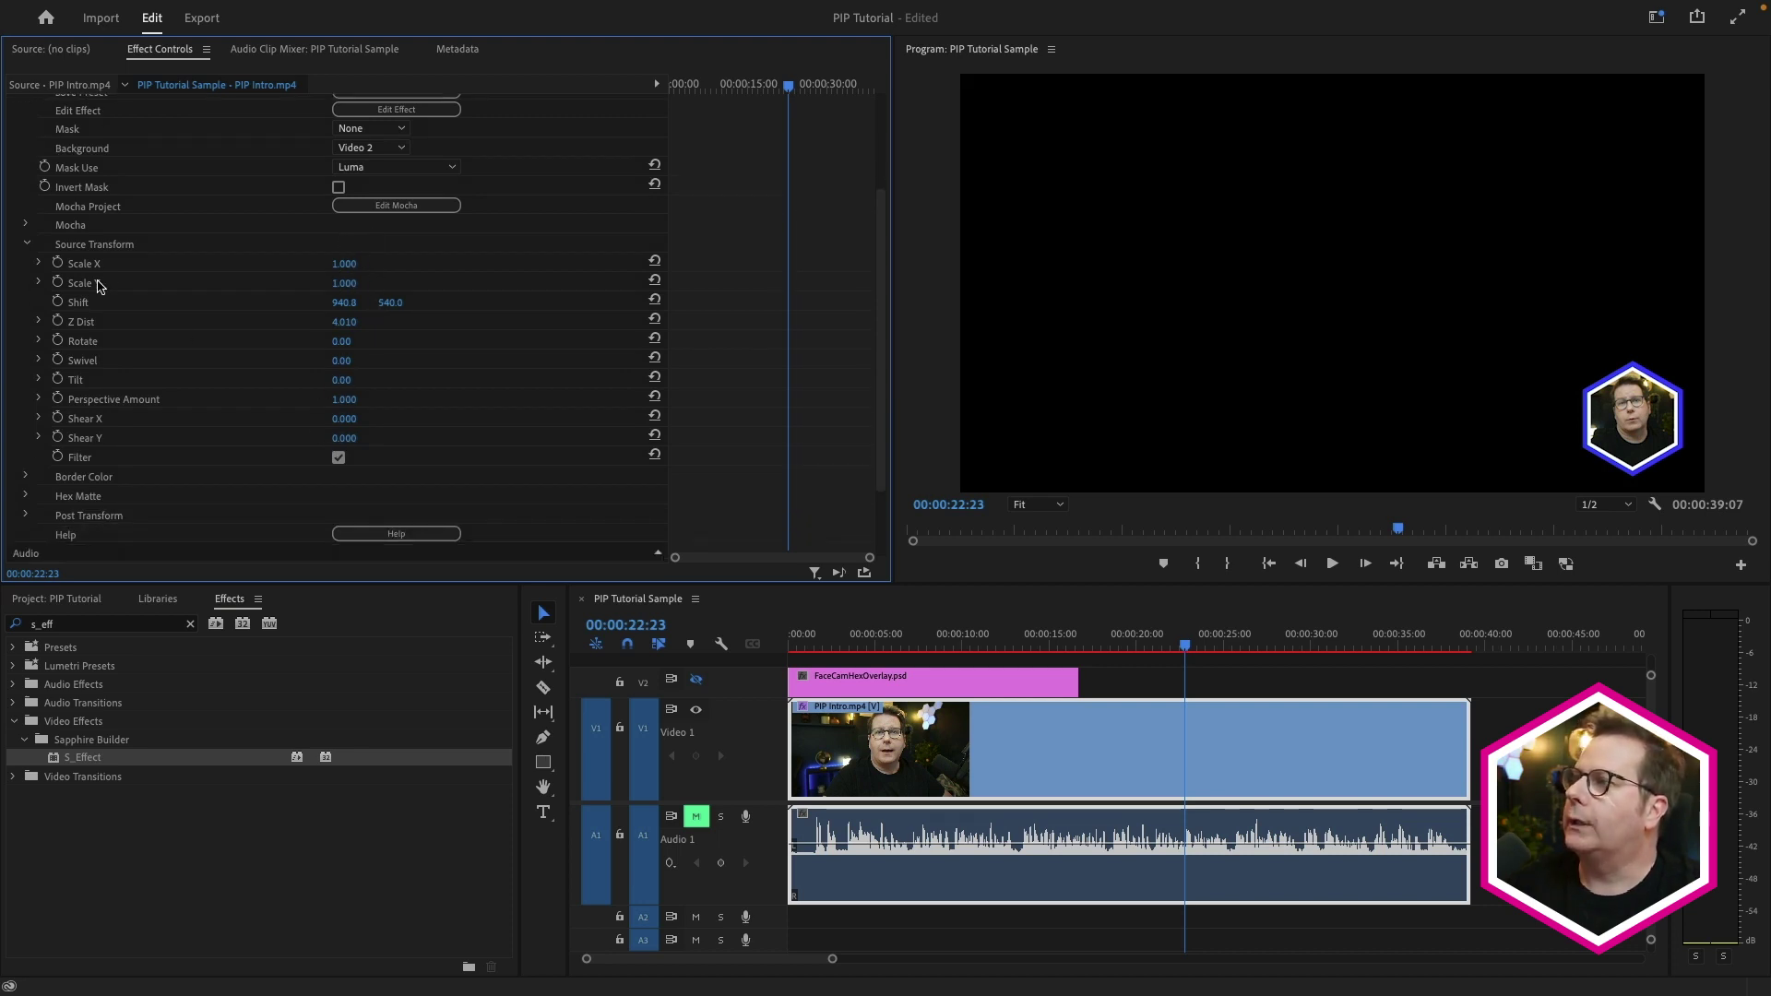
click(27, 244)
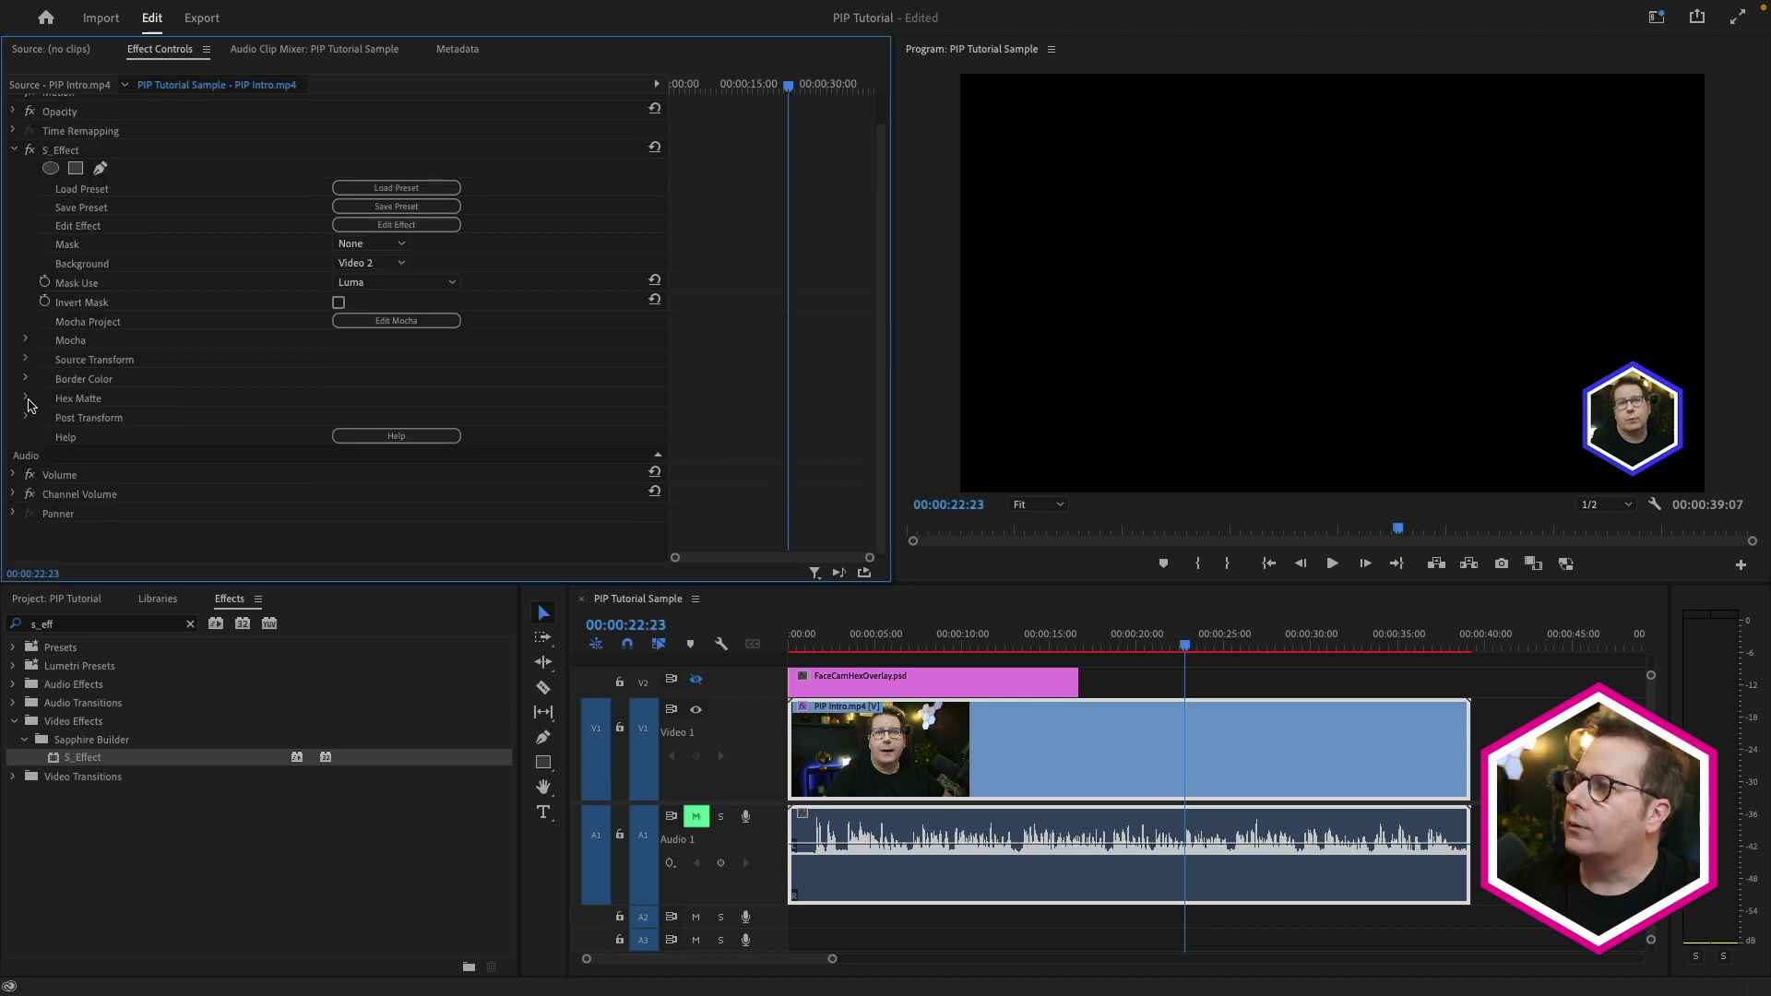
click(26, 398)
click(26, 399)
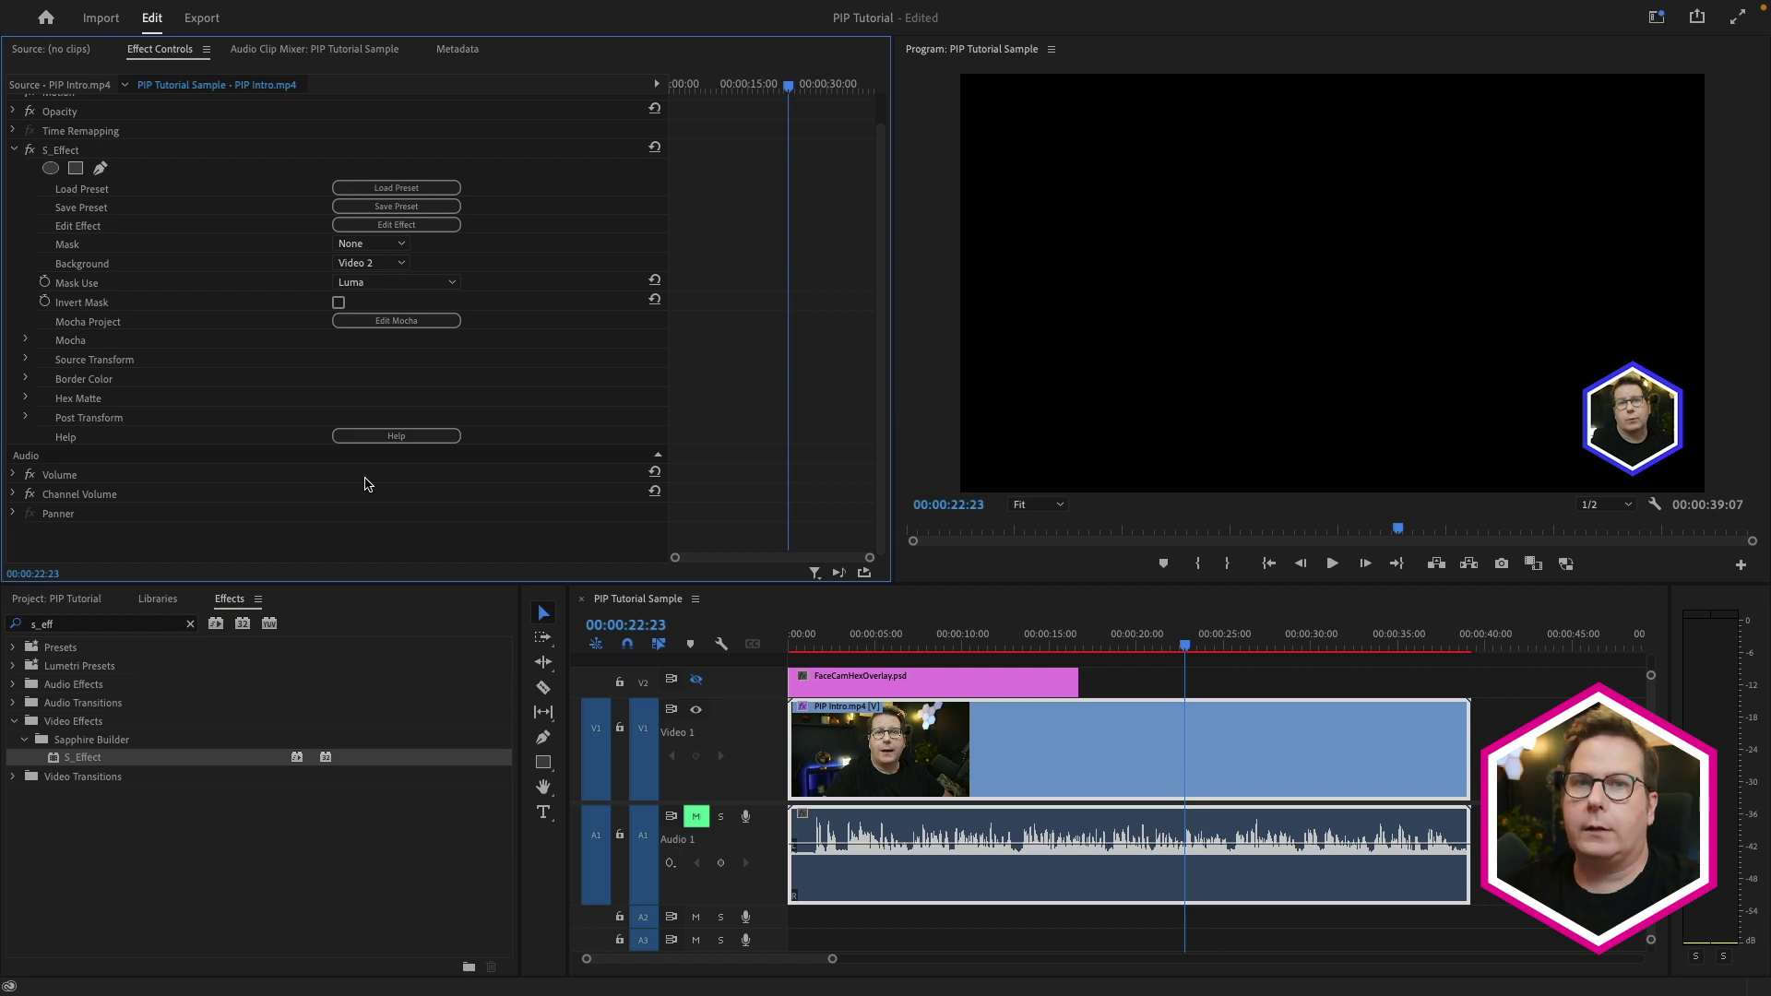
- Reopen Effect Builder and publish only Source Transform's Shift and Z Dist parameters
click(445, 227)
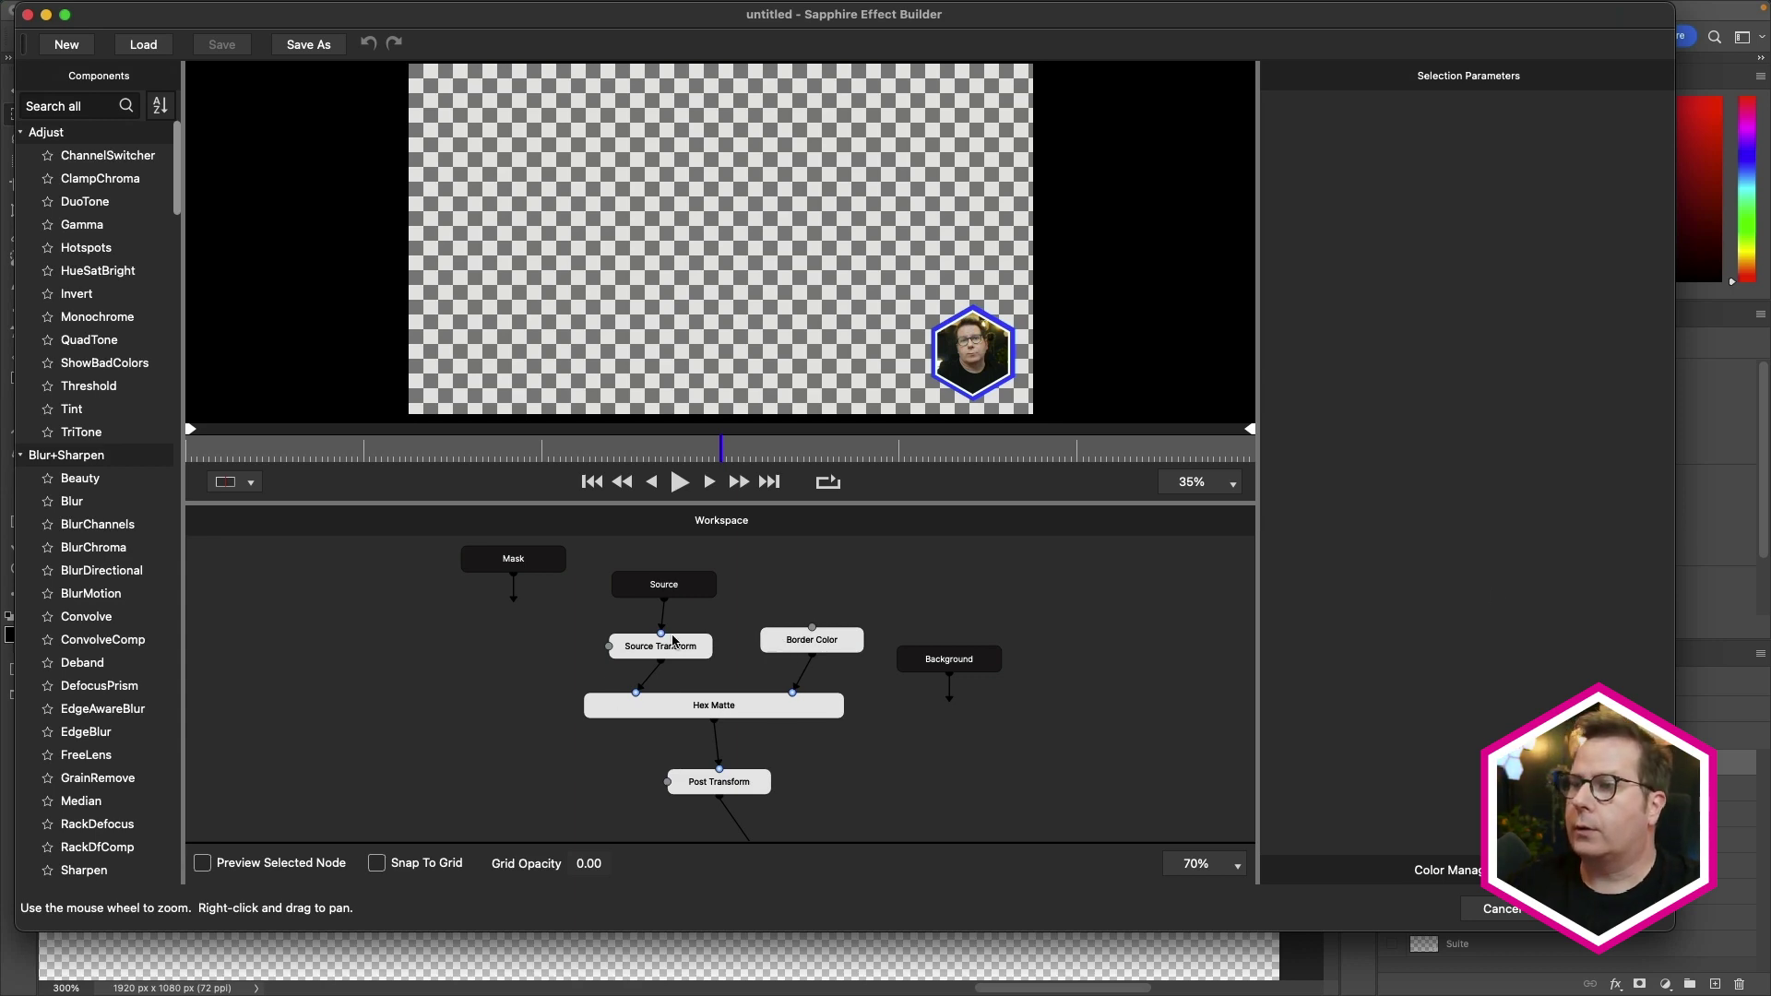
click(696, 652)
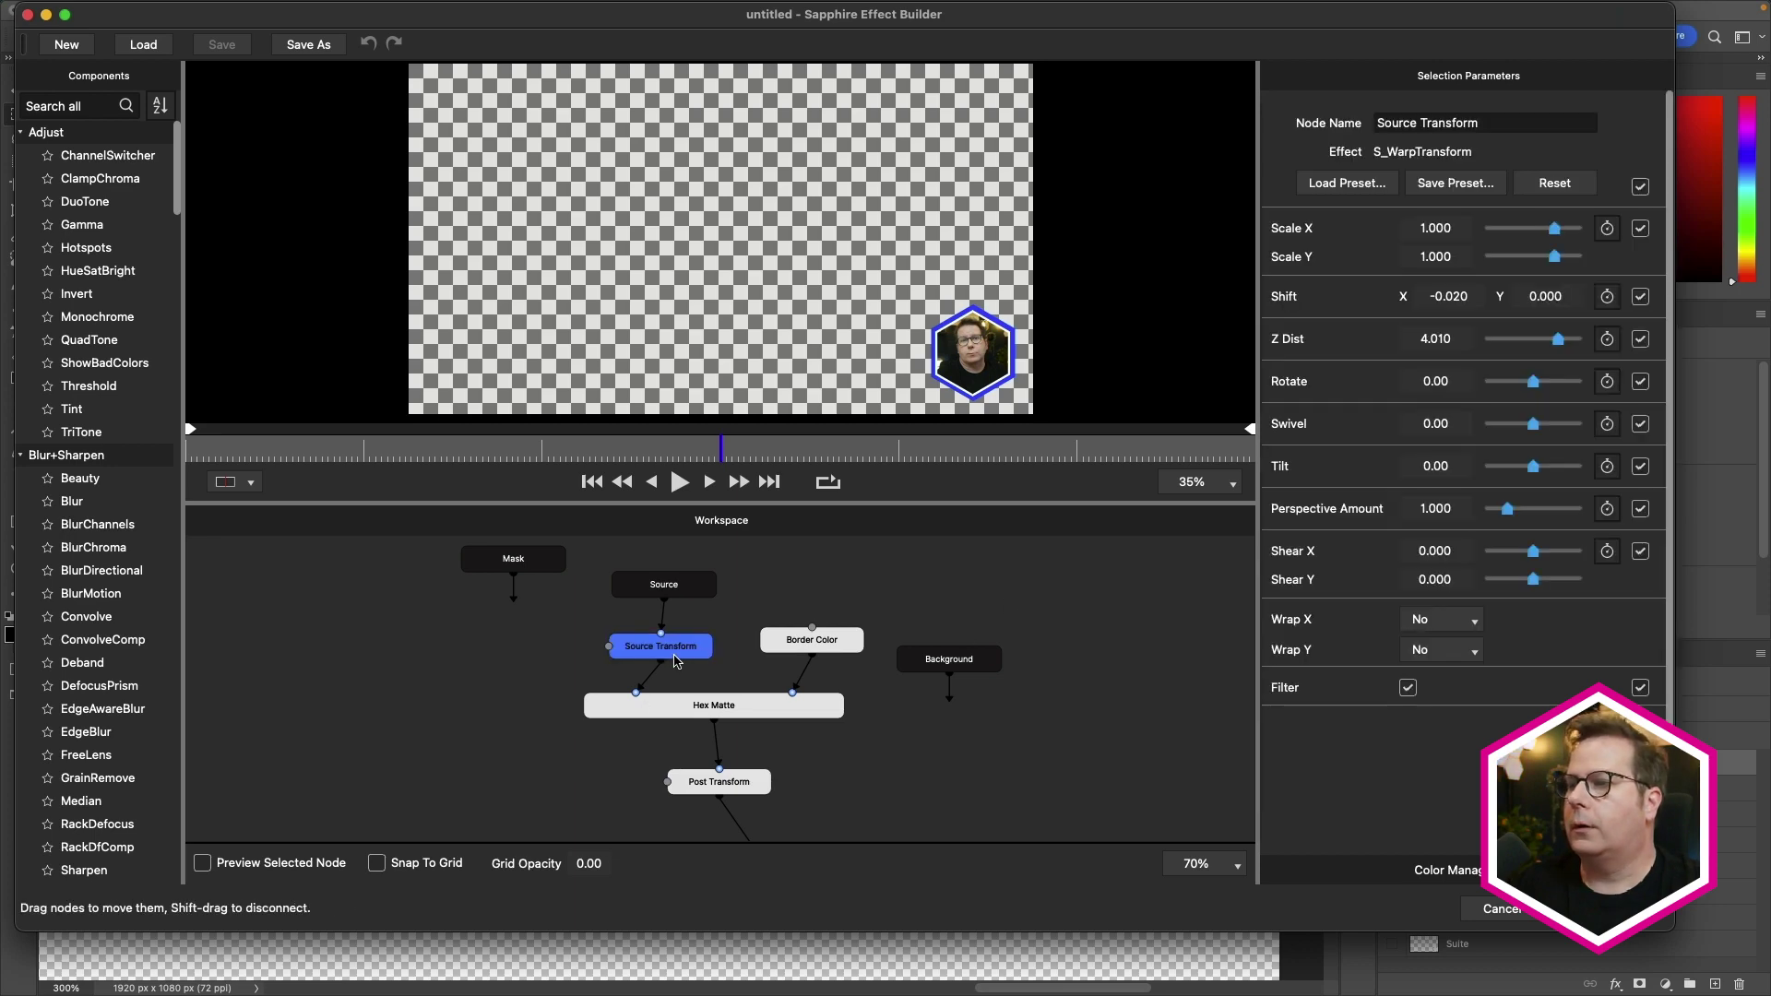
click(1640, 340)
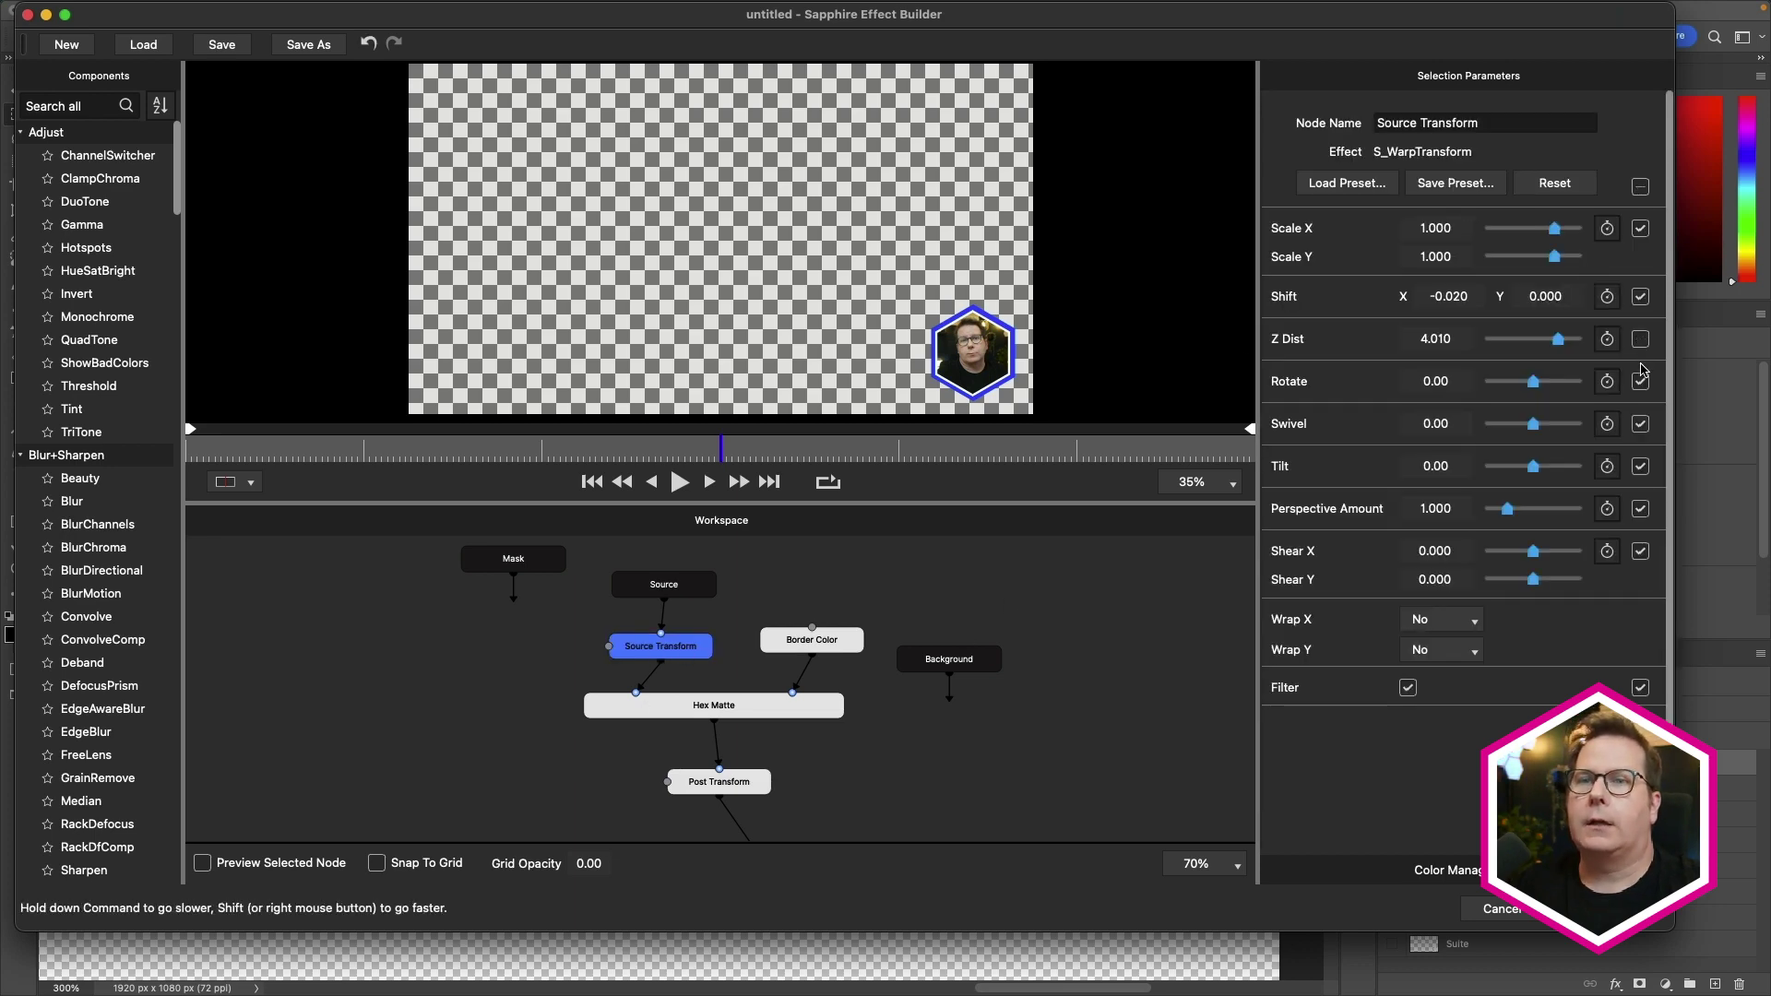
click(1641, 381)
click(1640, 339)
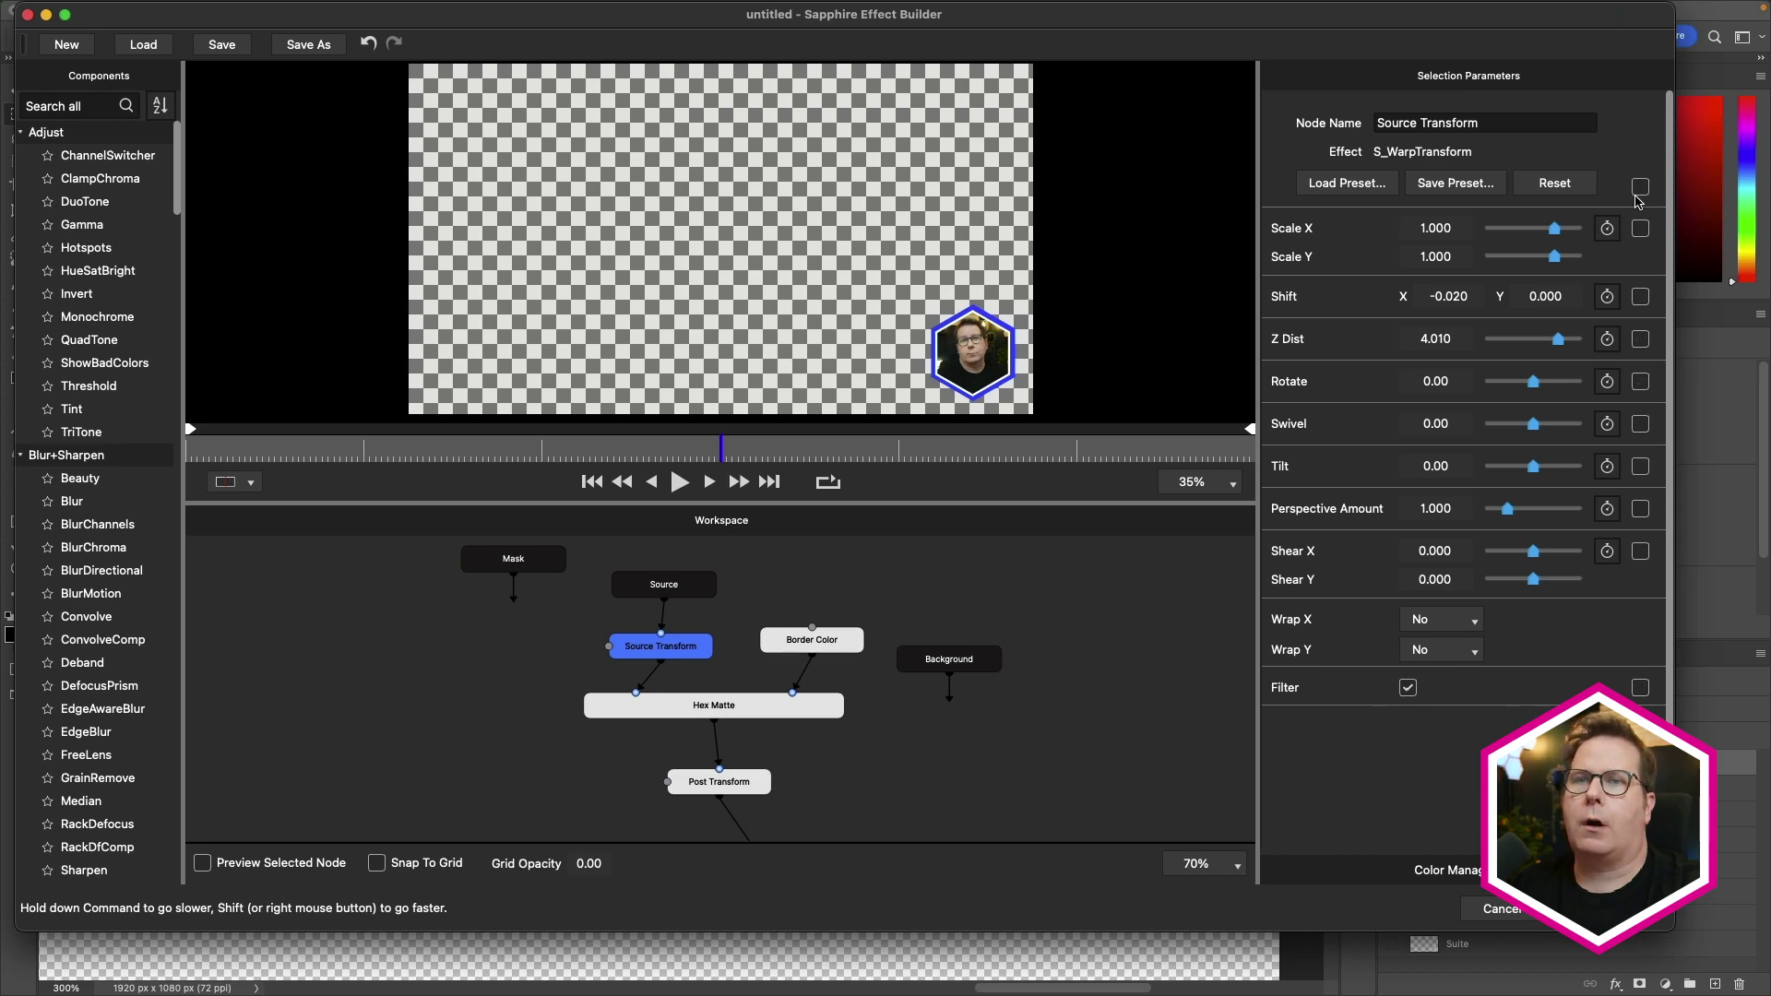
click(1640, 296)
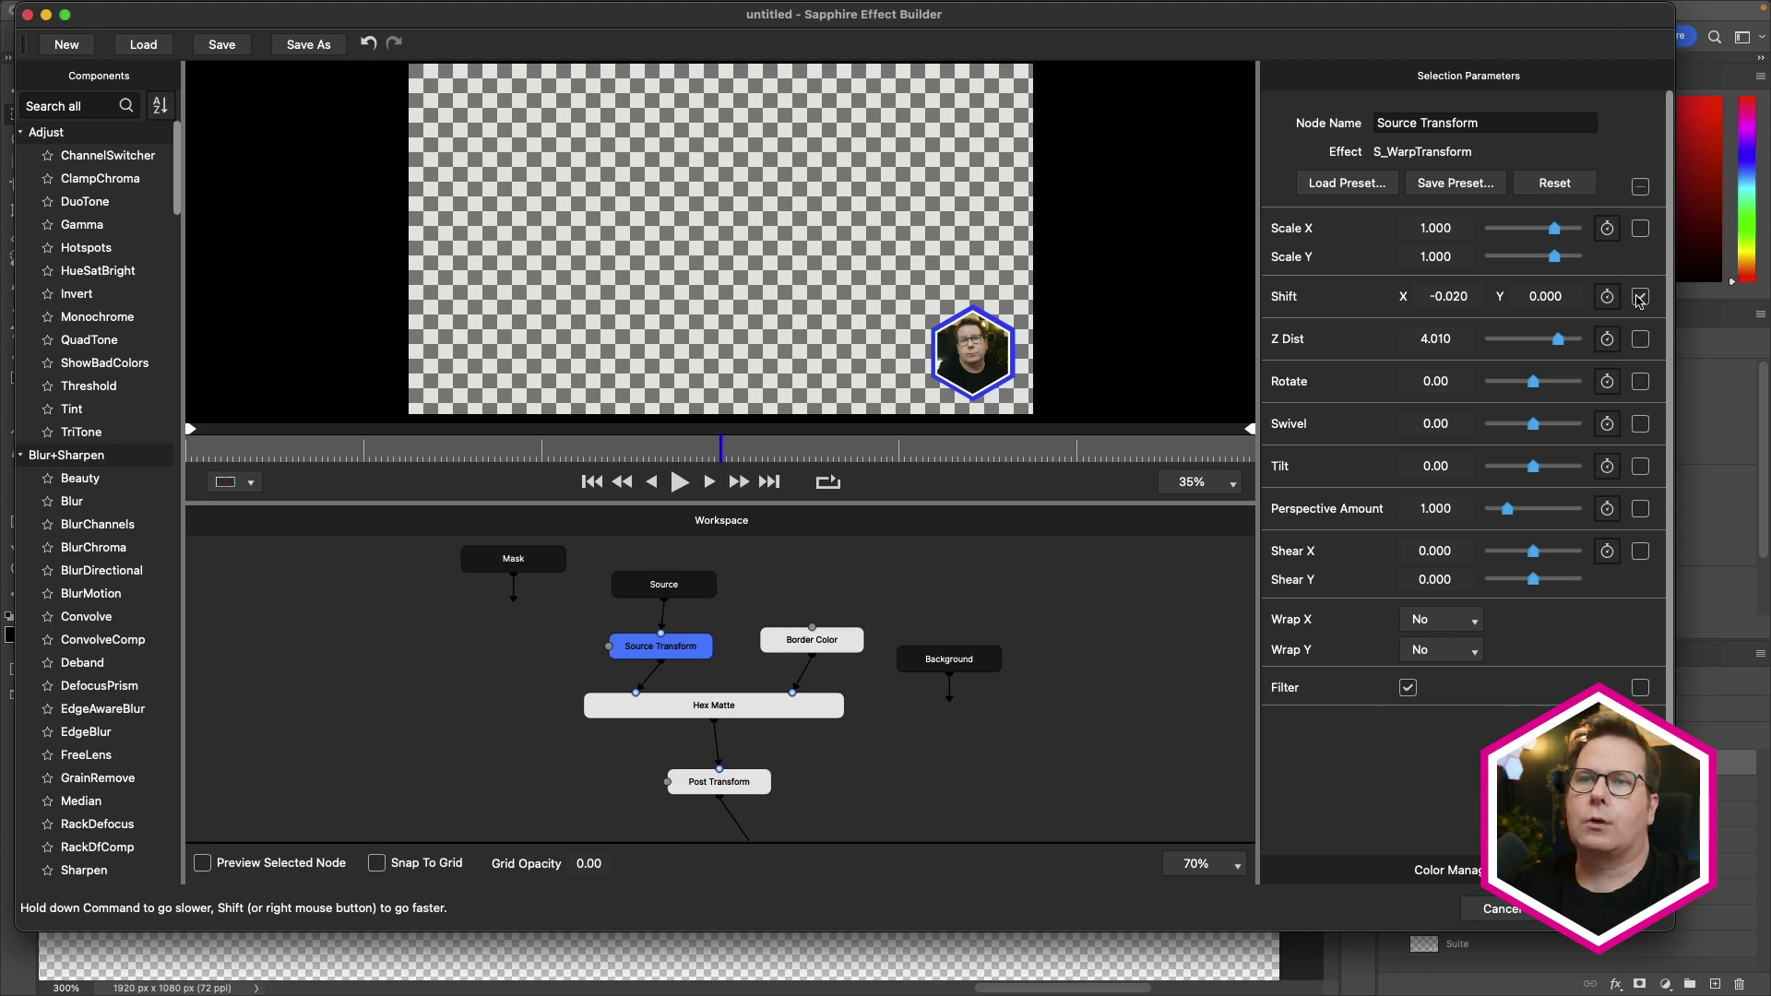
click(1640, 339)
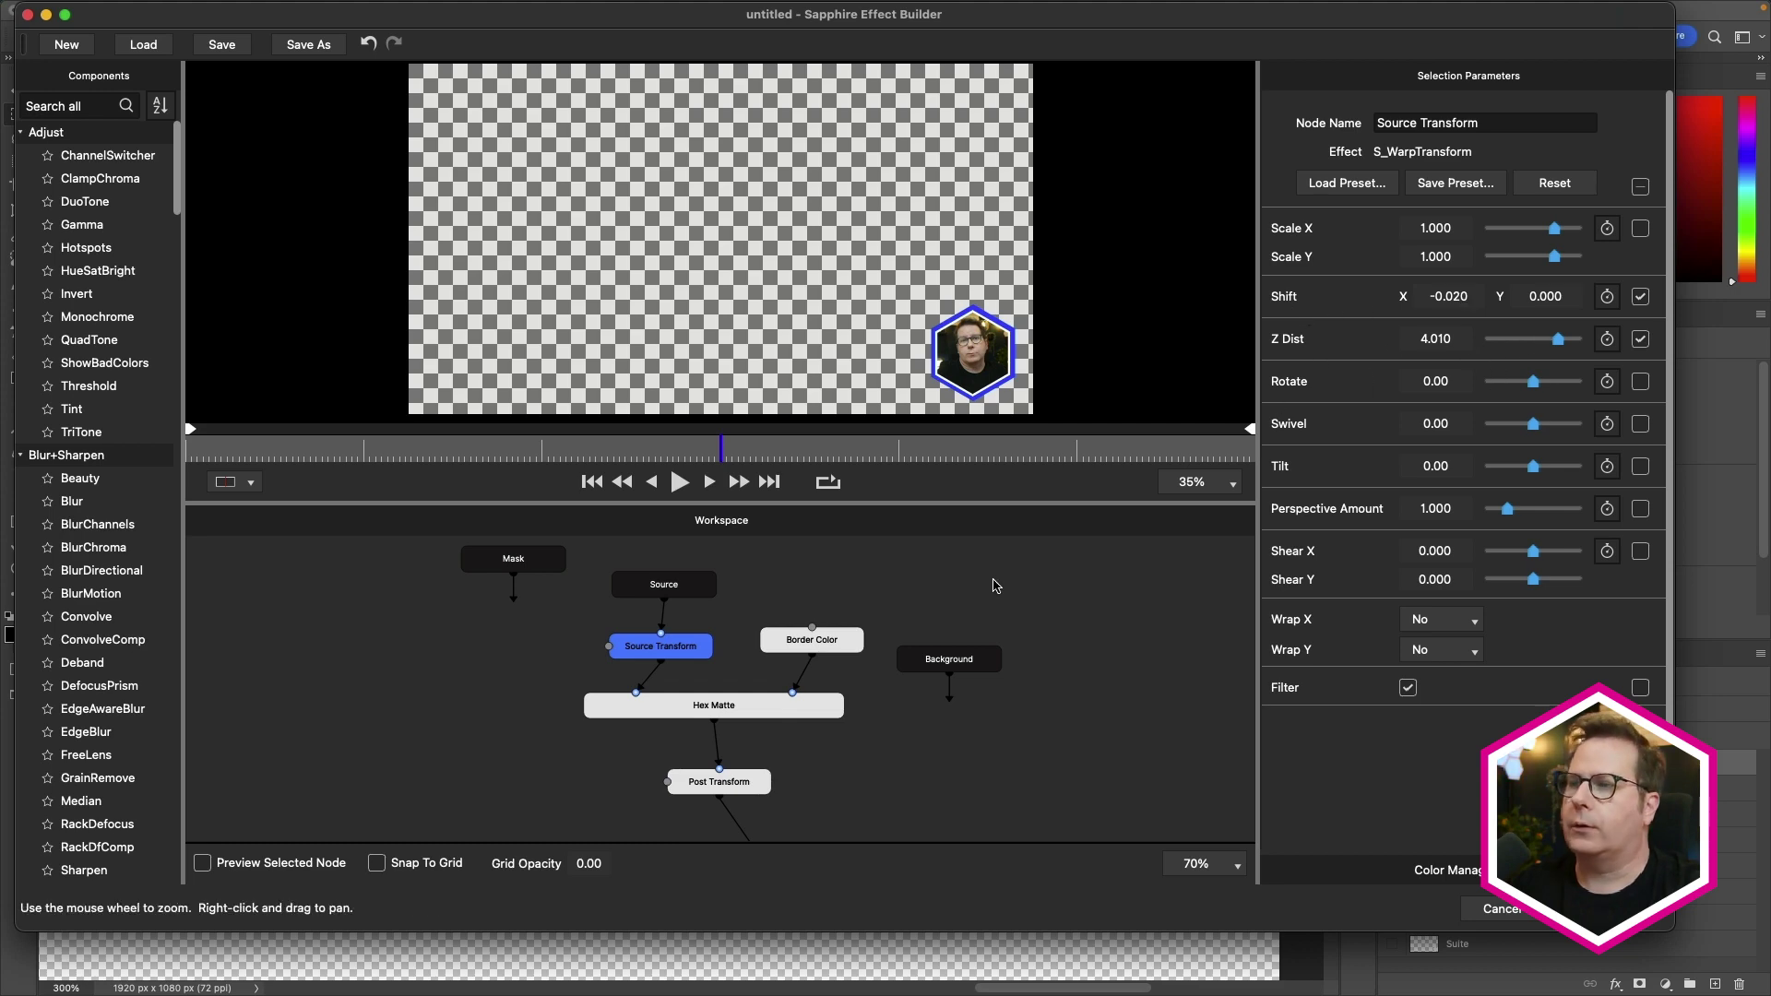
click(722, 713)
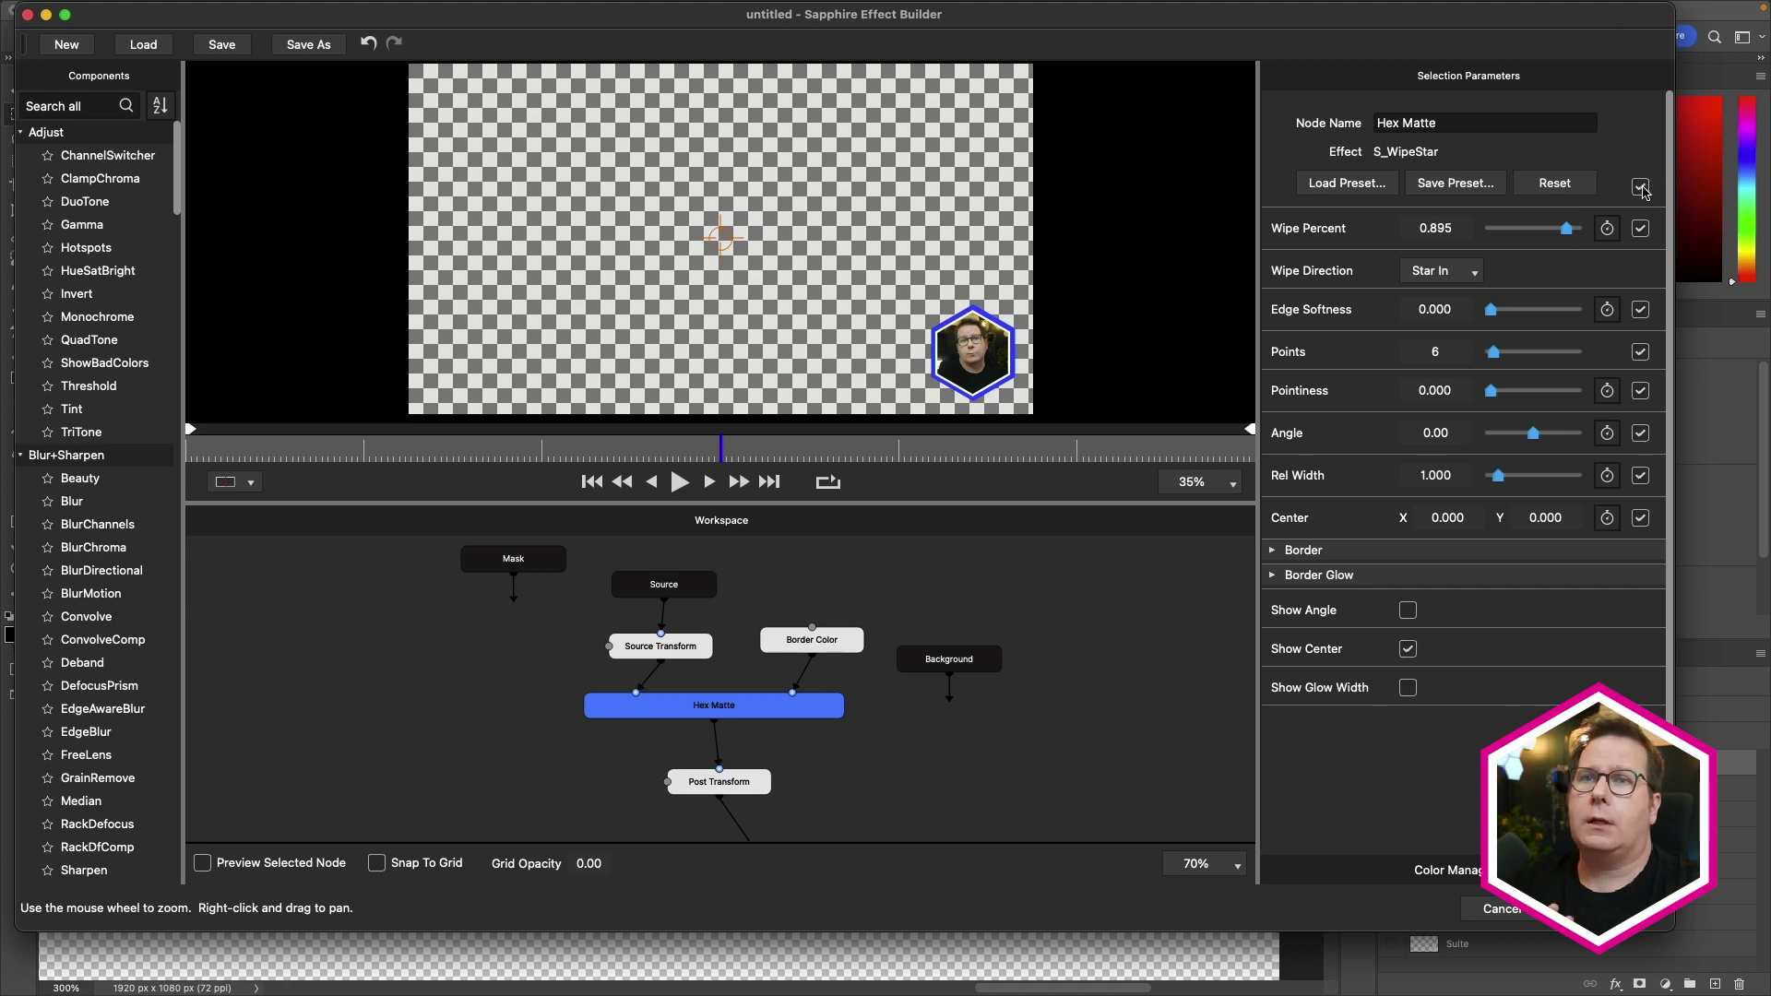
- Review Post Transform, then unpublish Border Color's parameters, keeping only Color
click(720, 791)
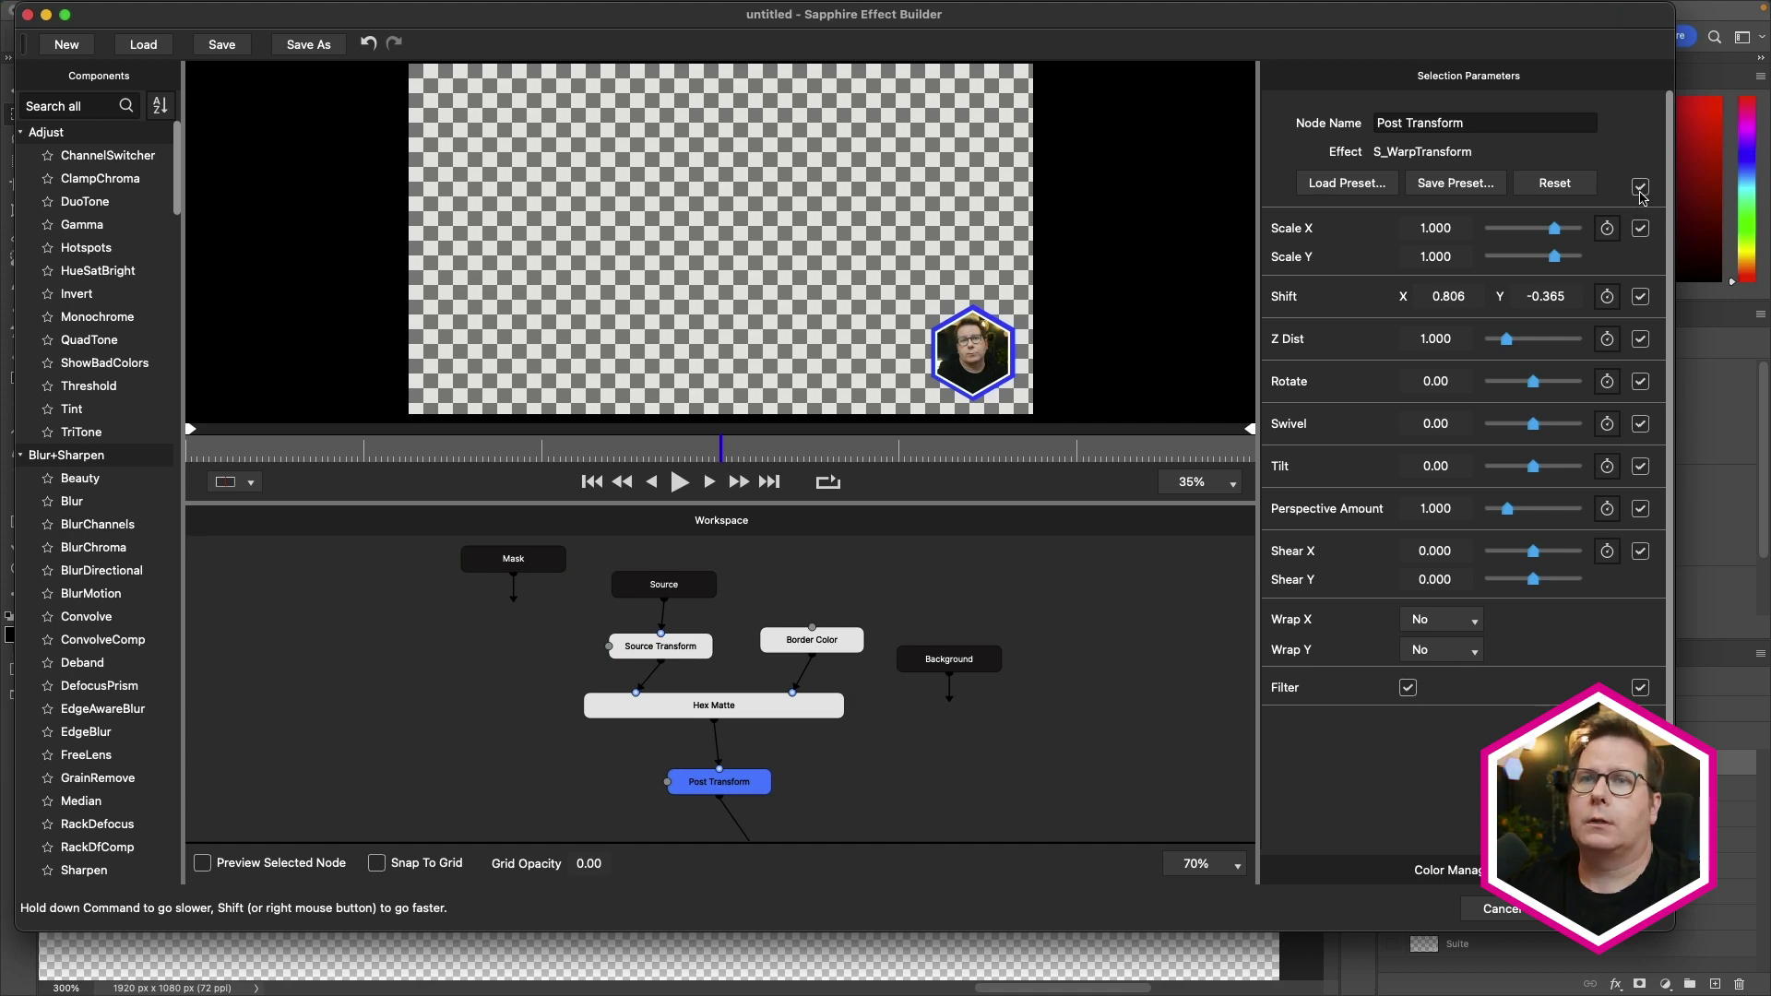
click(831, 644)
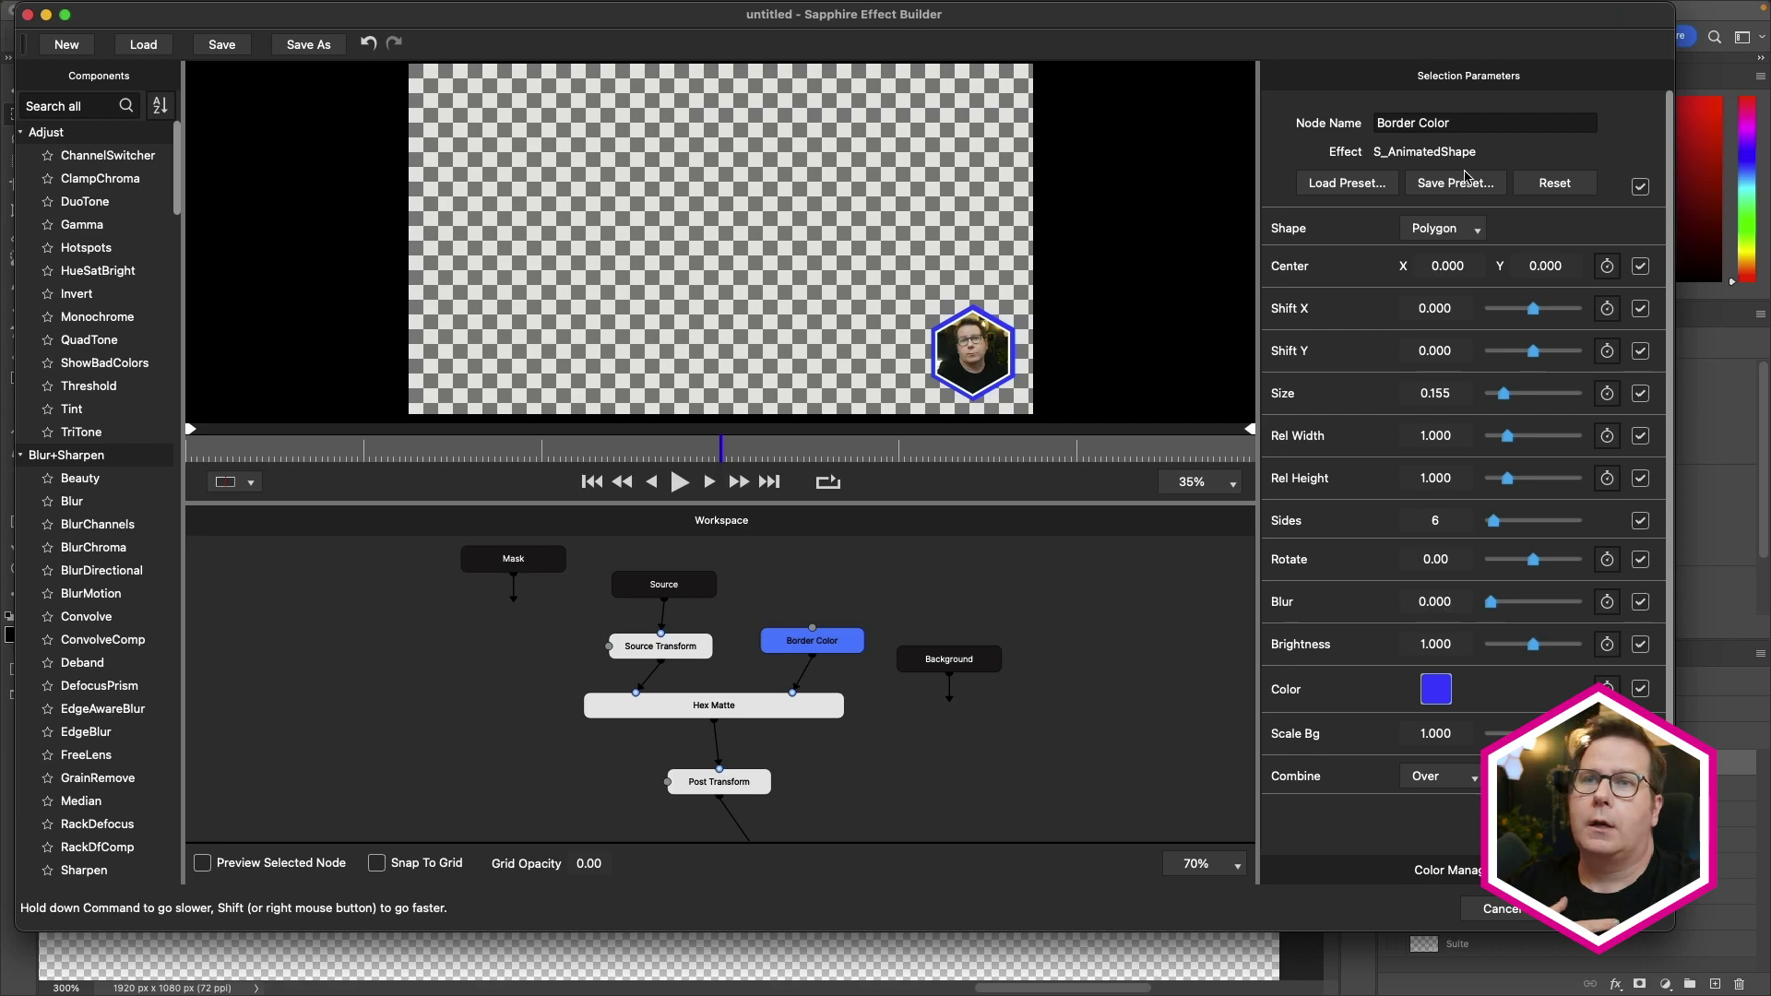
click(1641, 187)
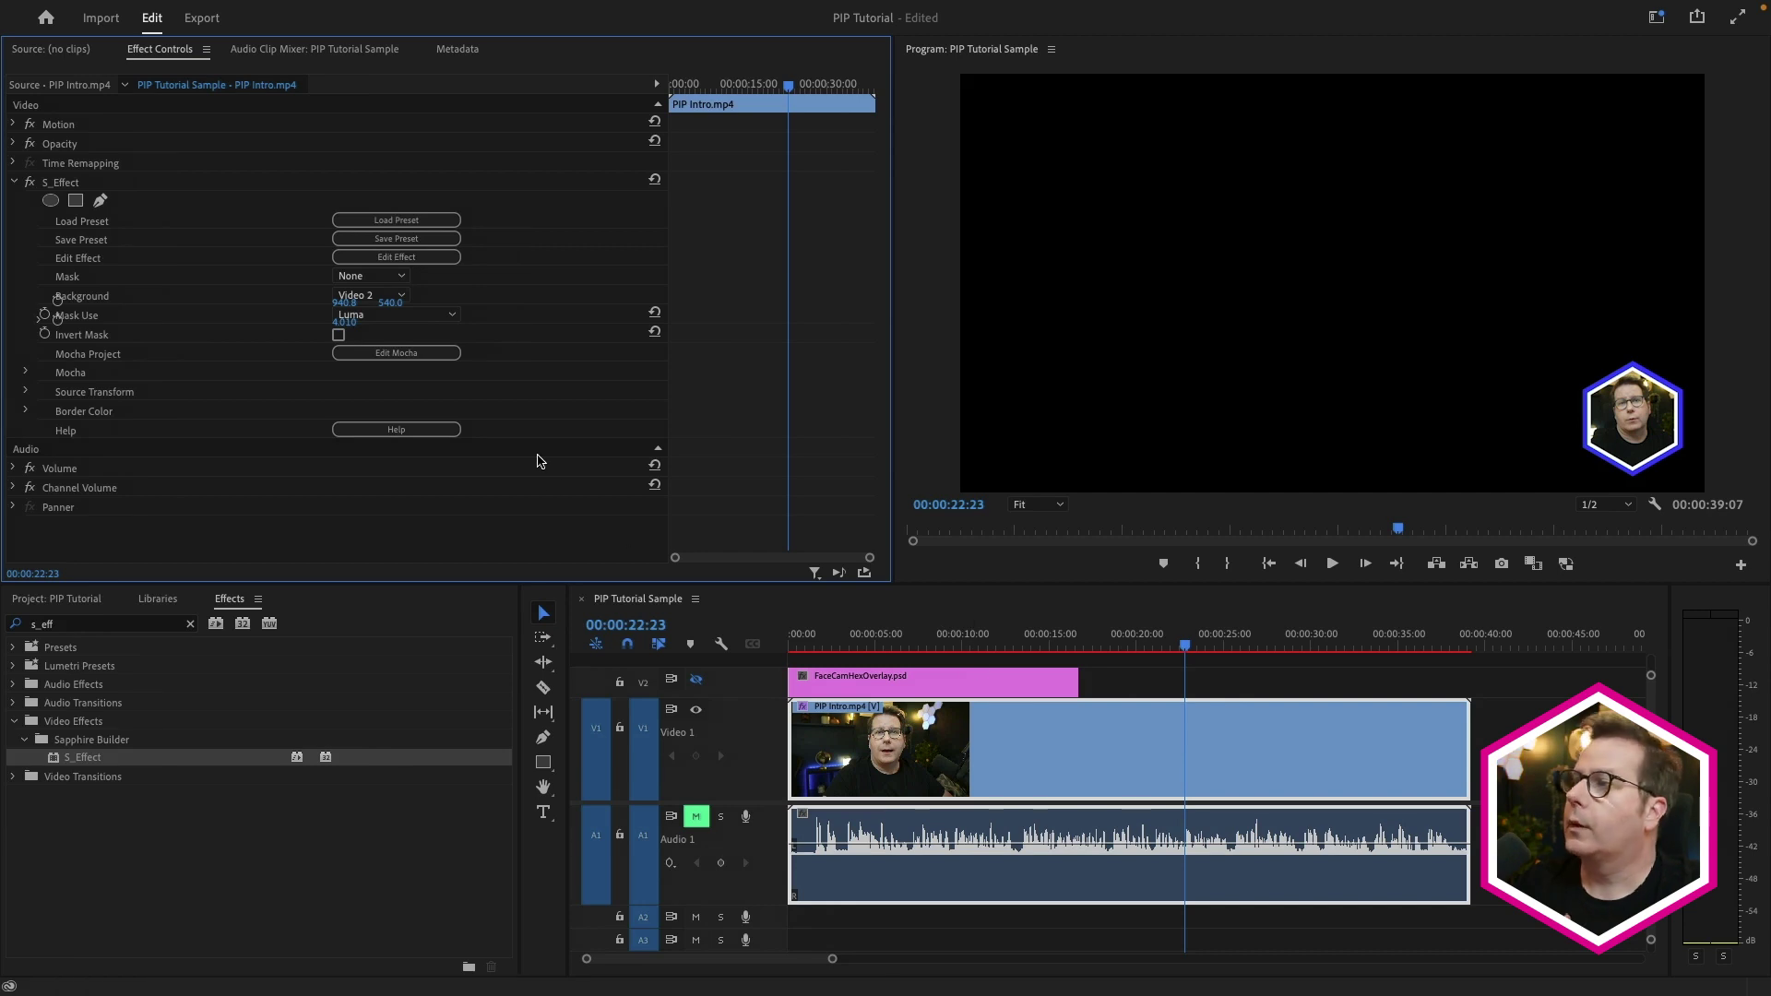
- Expand Border Color and Source Transform and set Shift X to 948.8
click(26, 411)
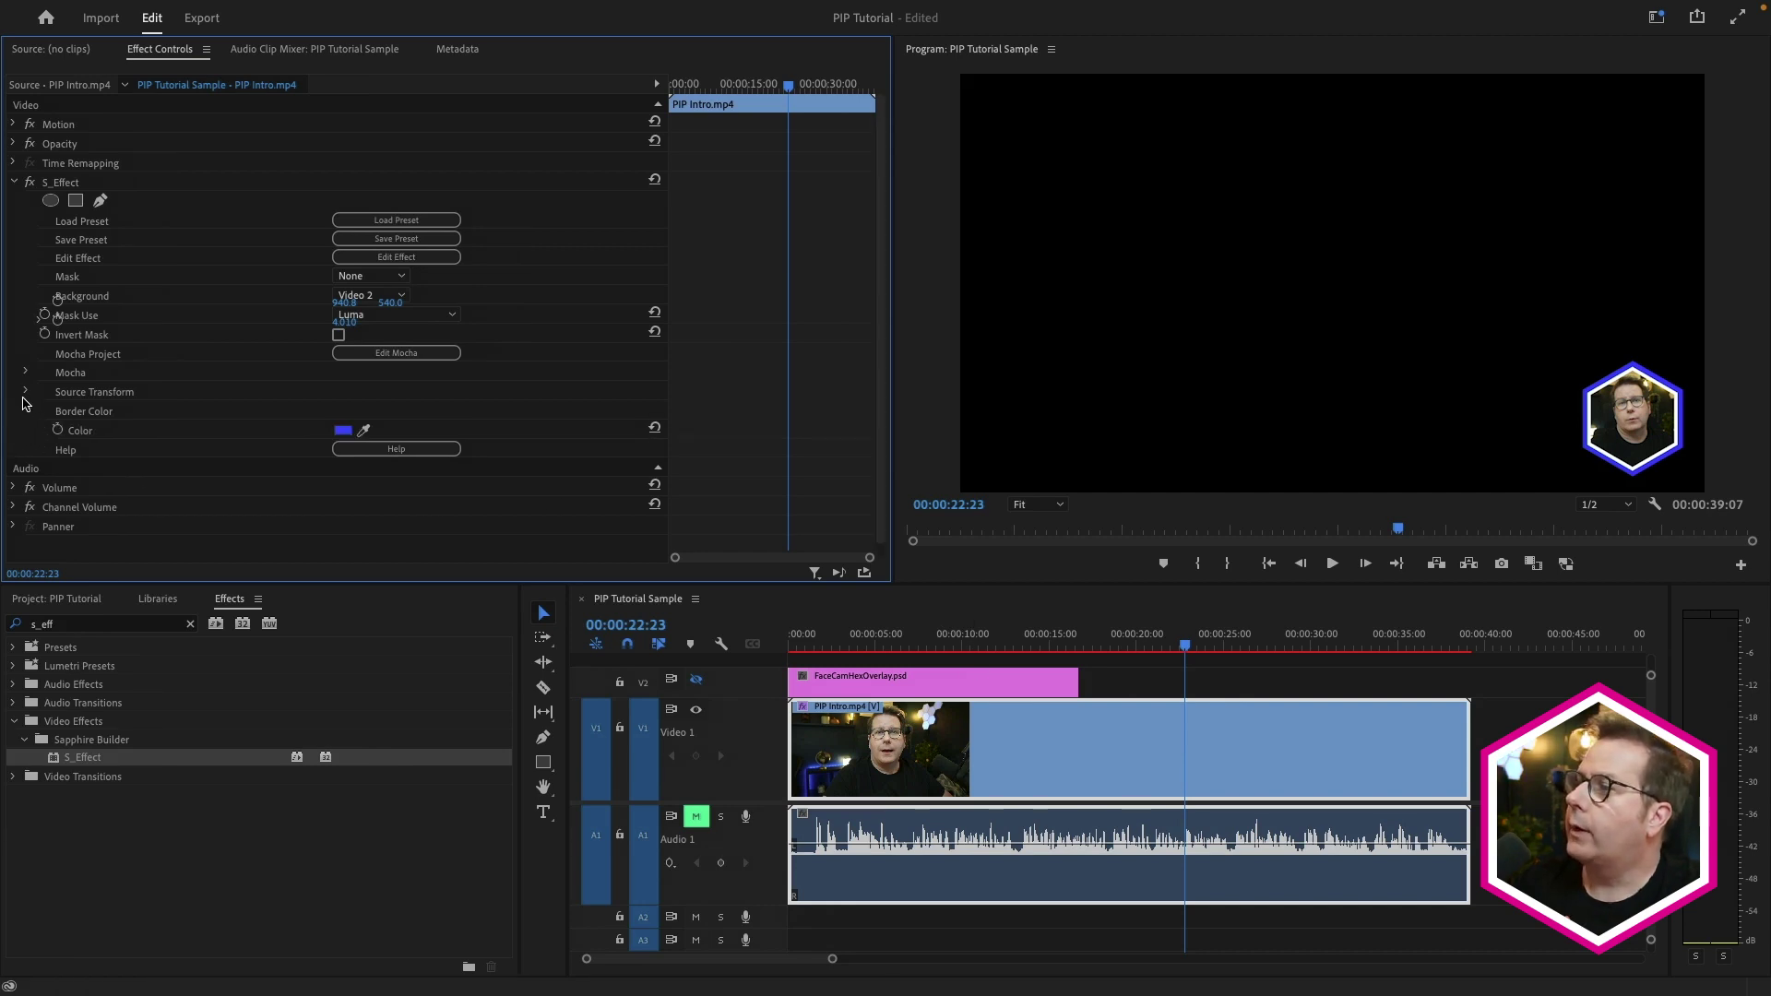
click(26, 391)
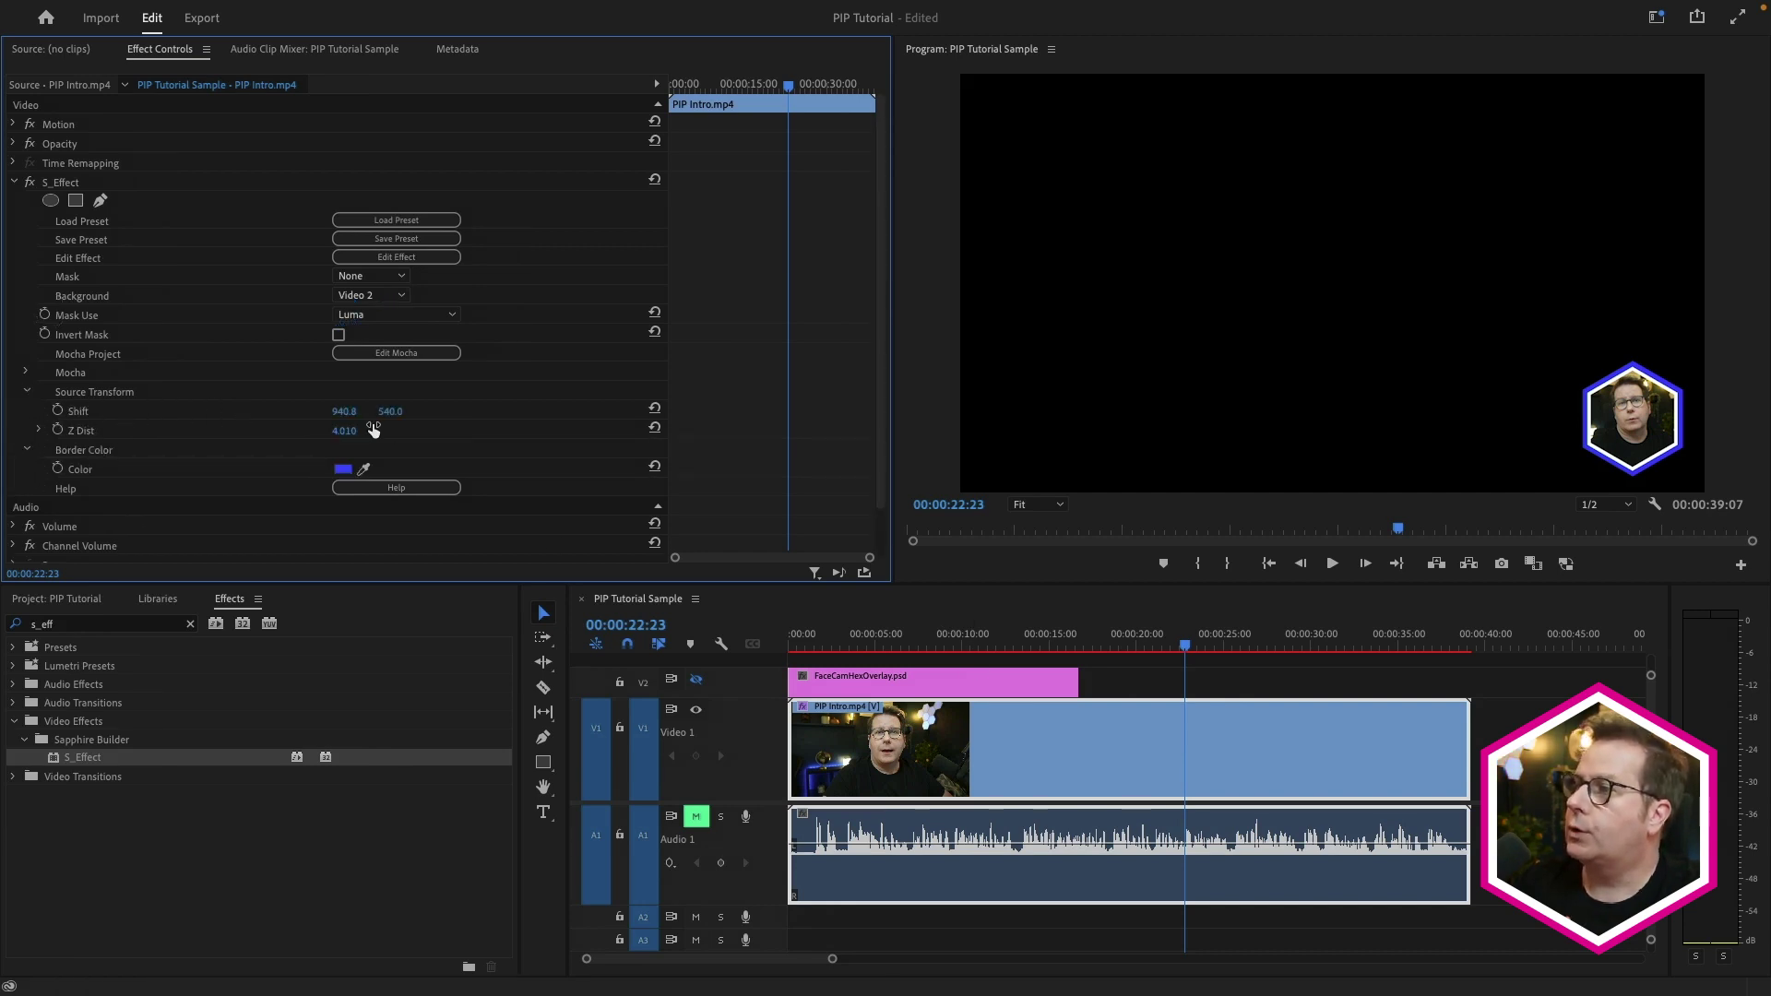
drag(344, 412, 352, 411)
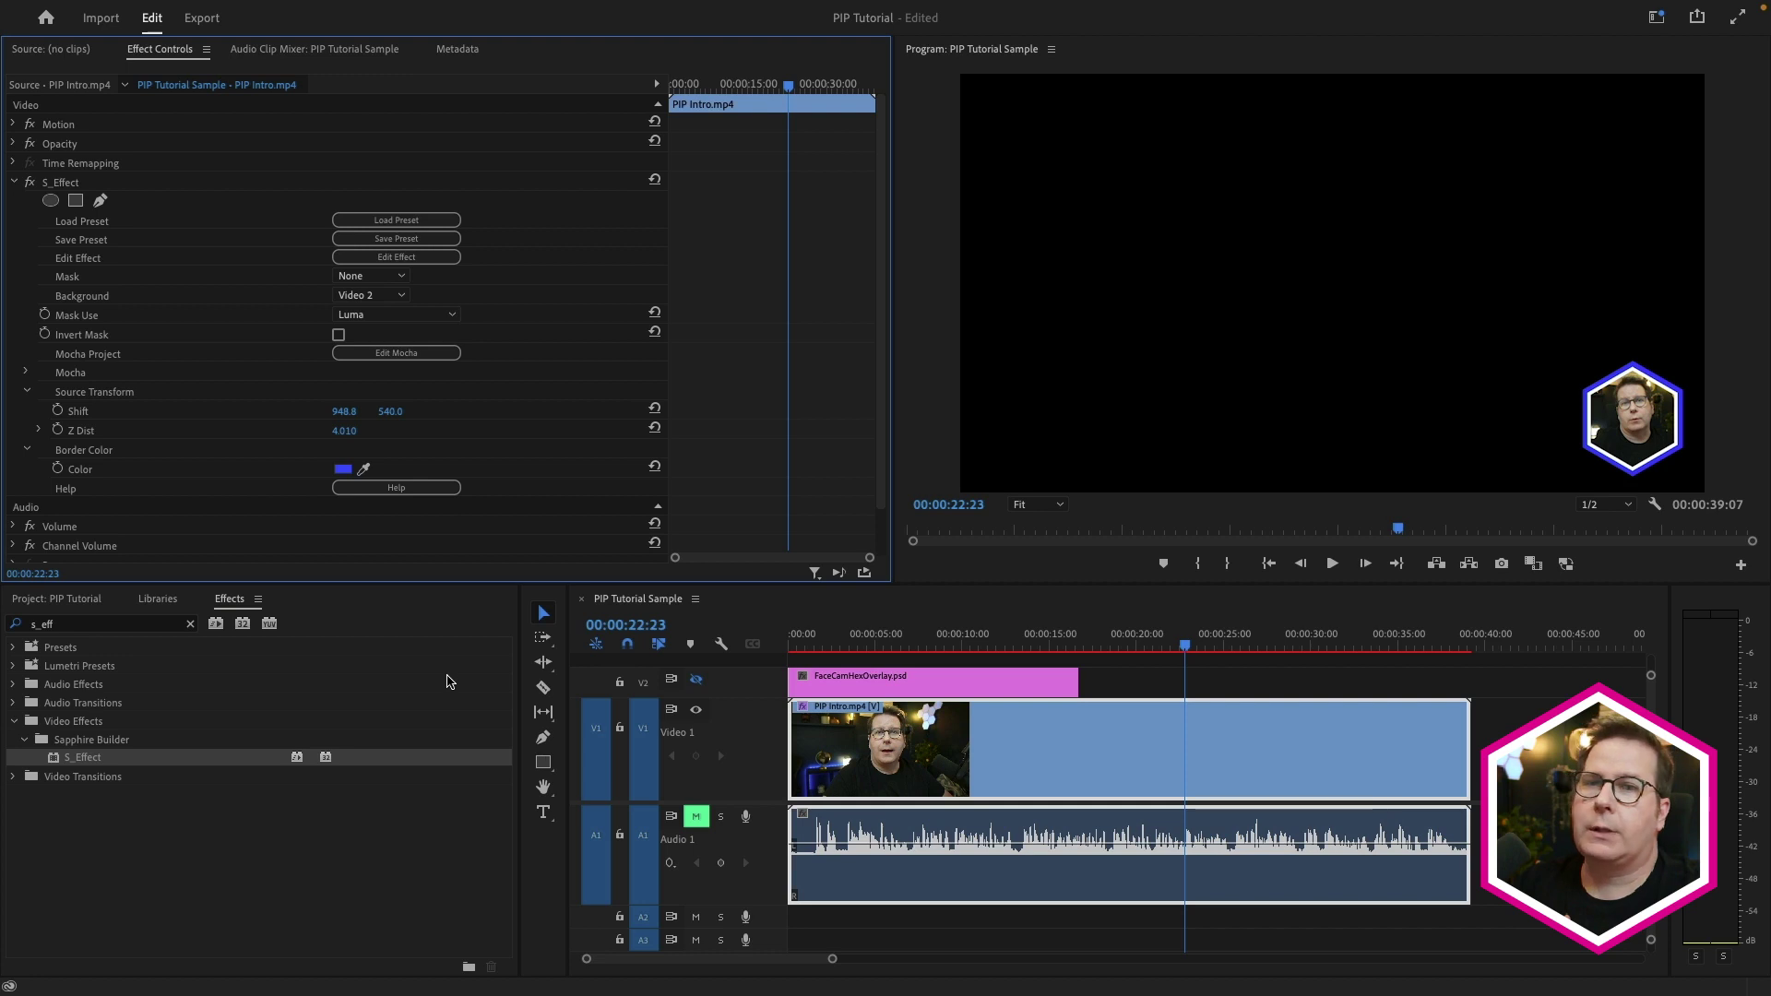
- Open the 2023 Redesign library in the Libraries panel
click(157, 612)
click(135, 602)
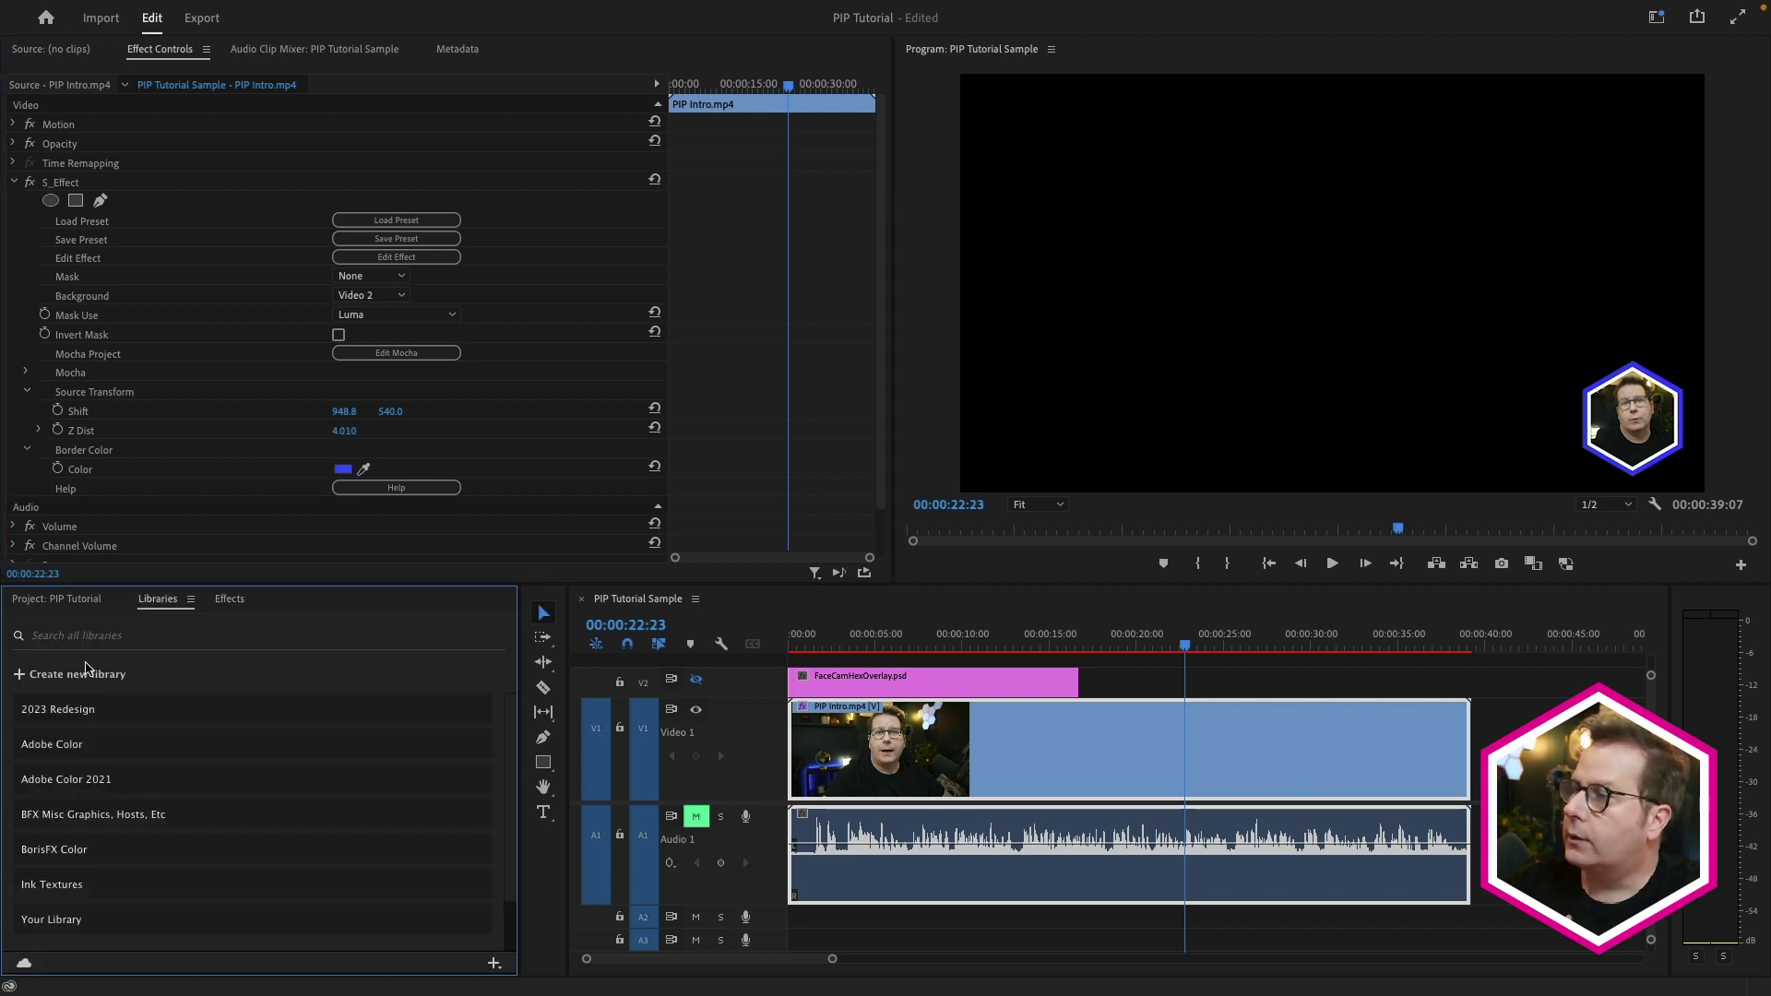
click(93, 718)
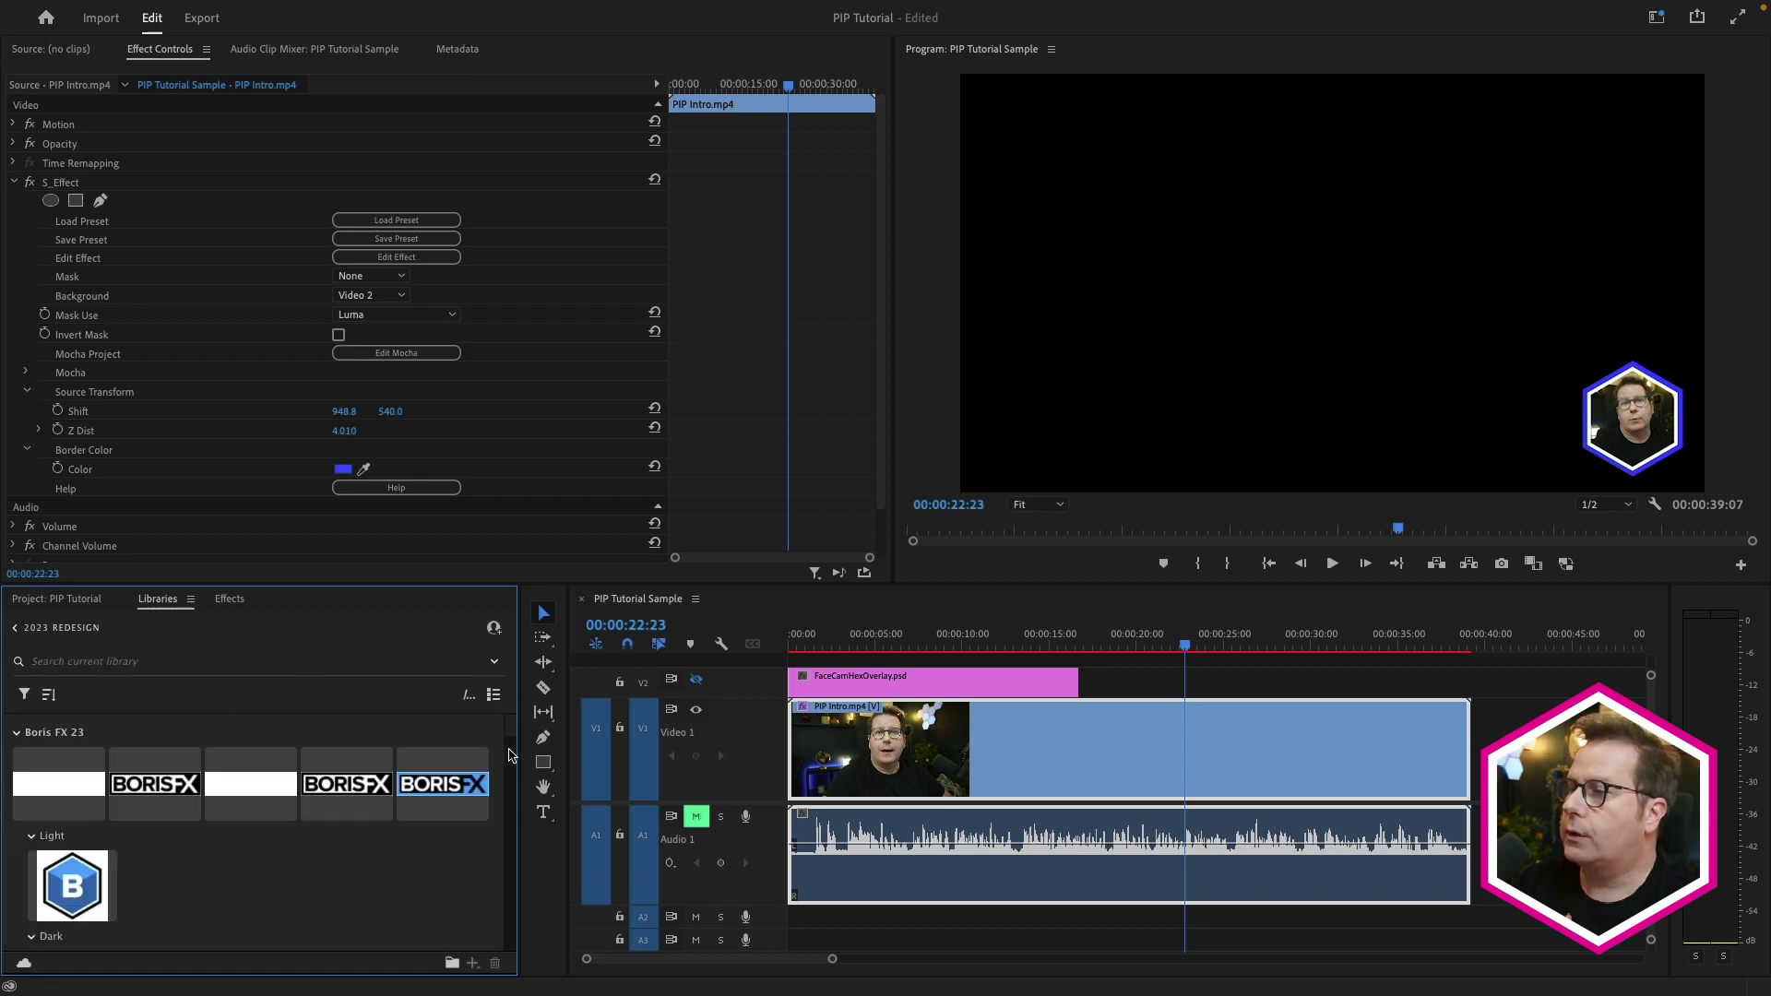
drag(514, 792, 514, 955)
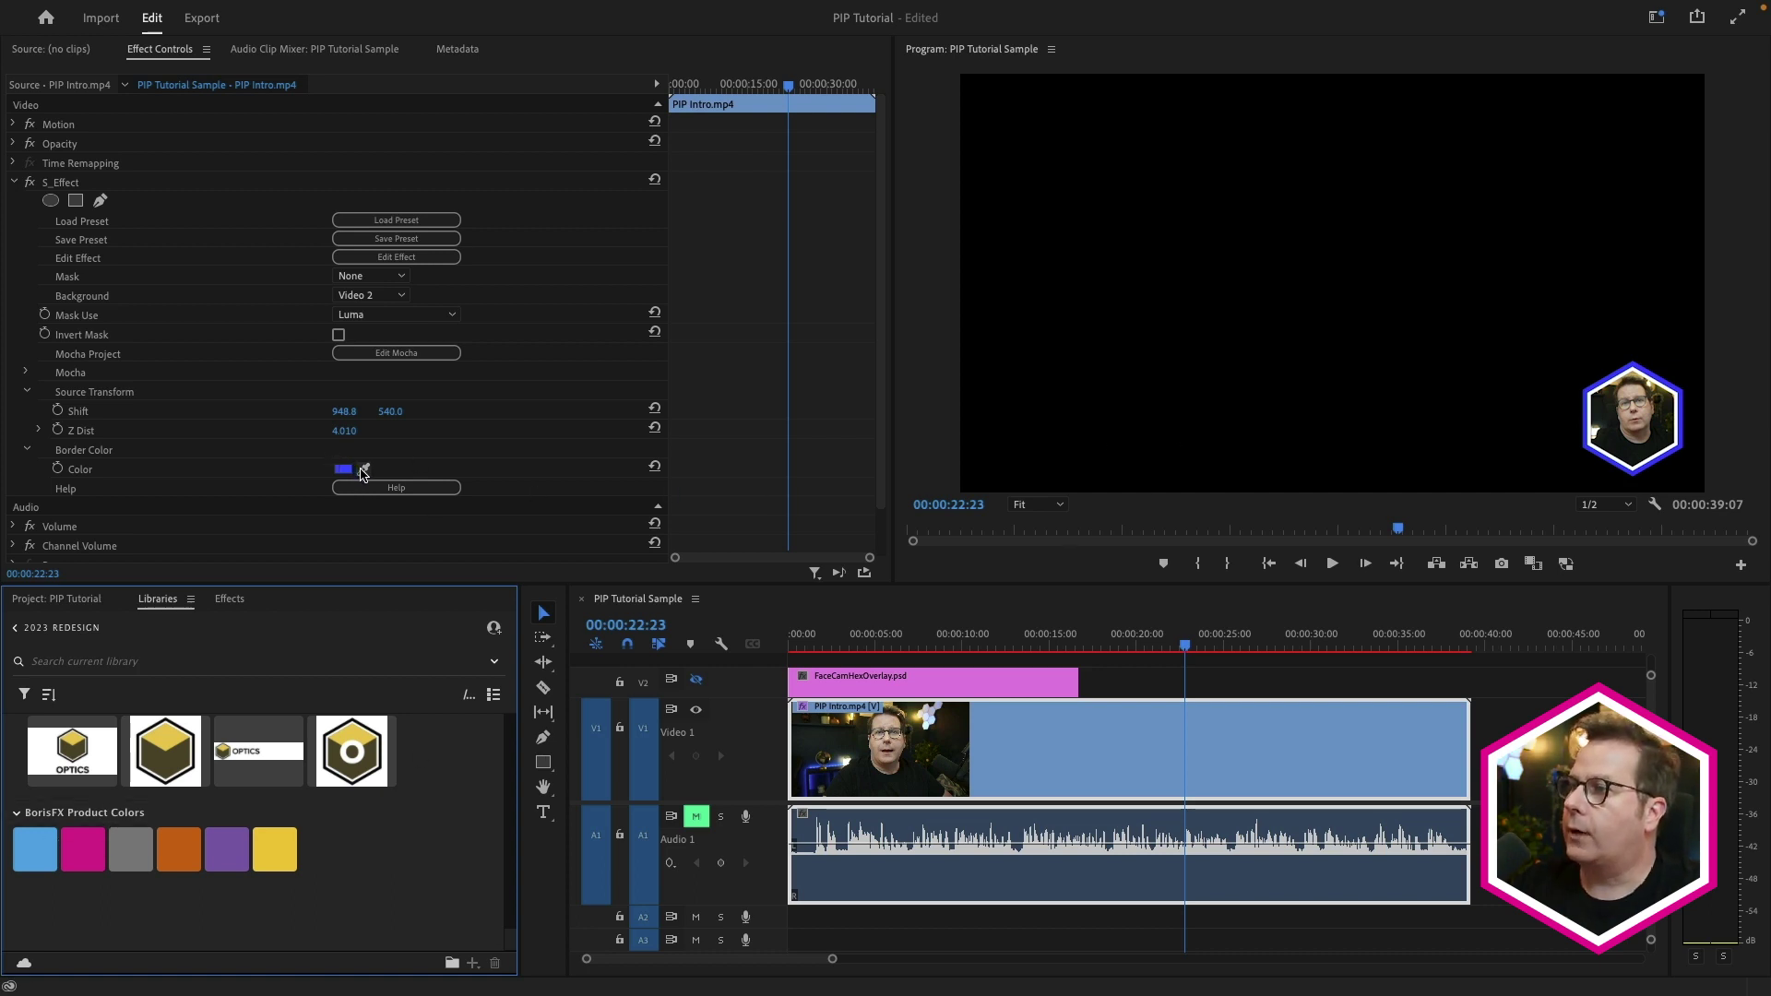
- Sample the library's magenta swatch into Border Color and preview from 00:00:05:20 to 00:00:11:23
click(364, 471)
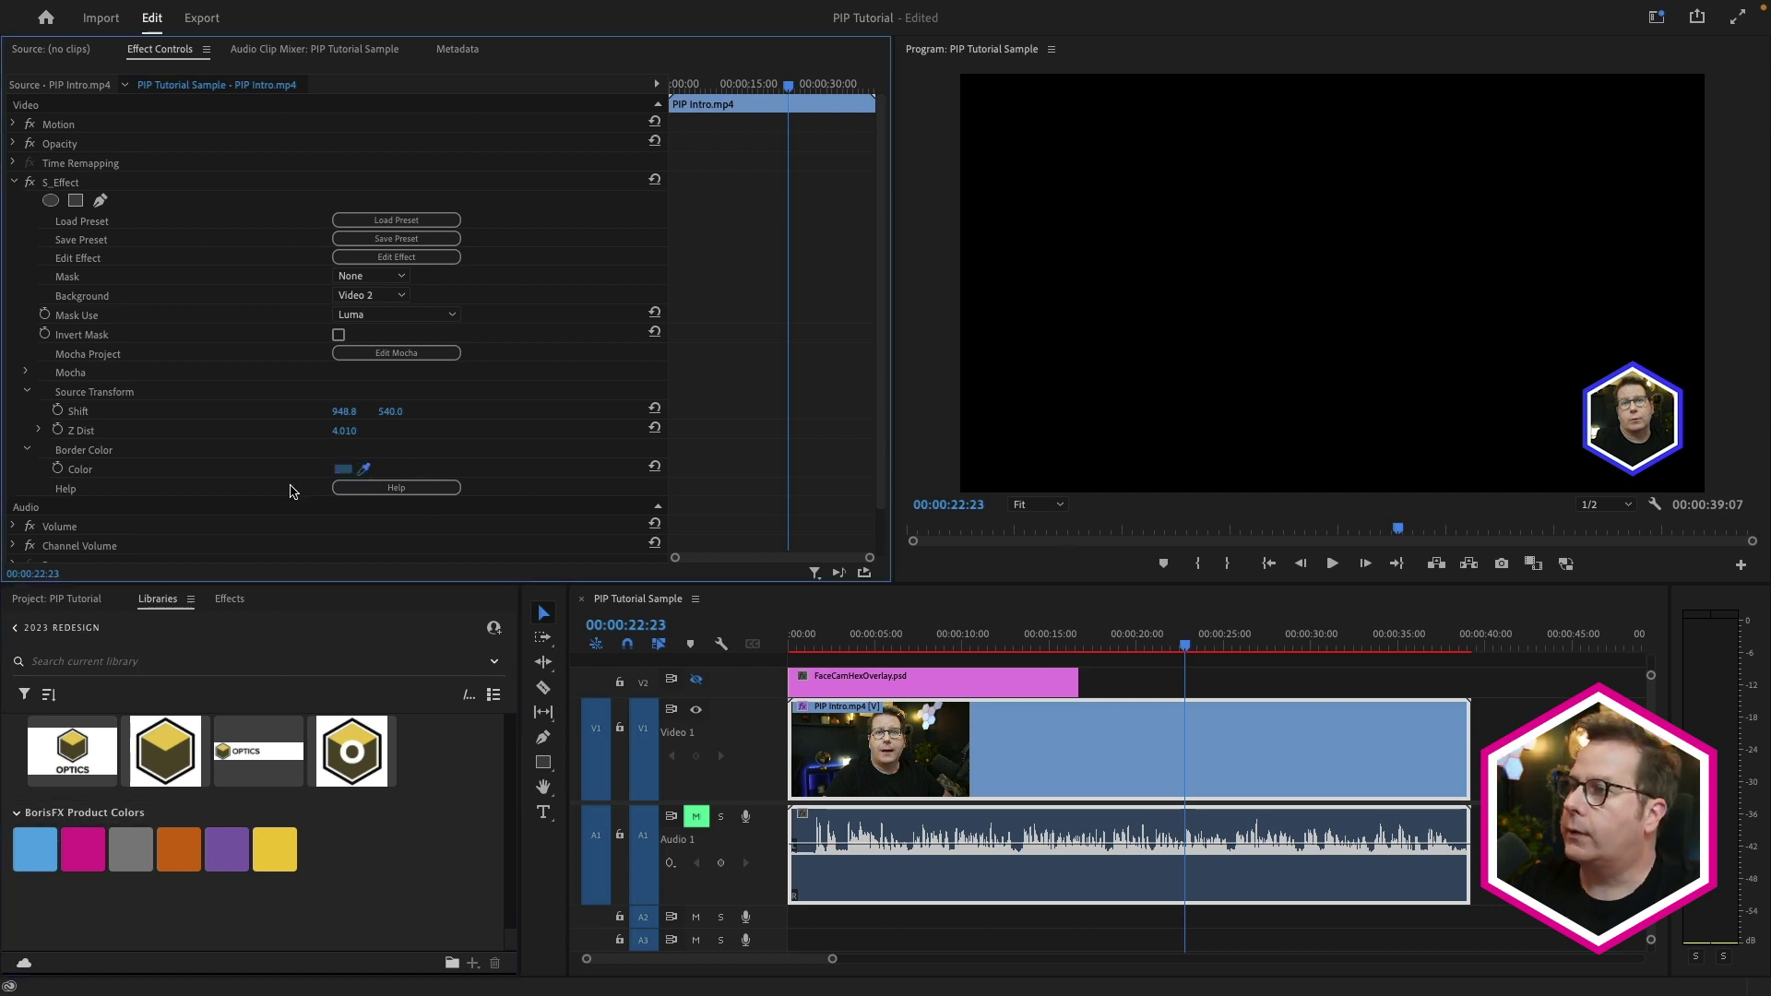
click(86, 852)
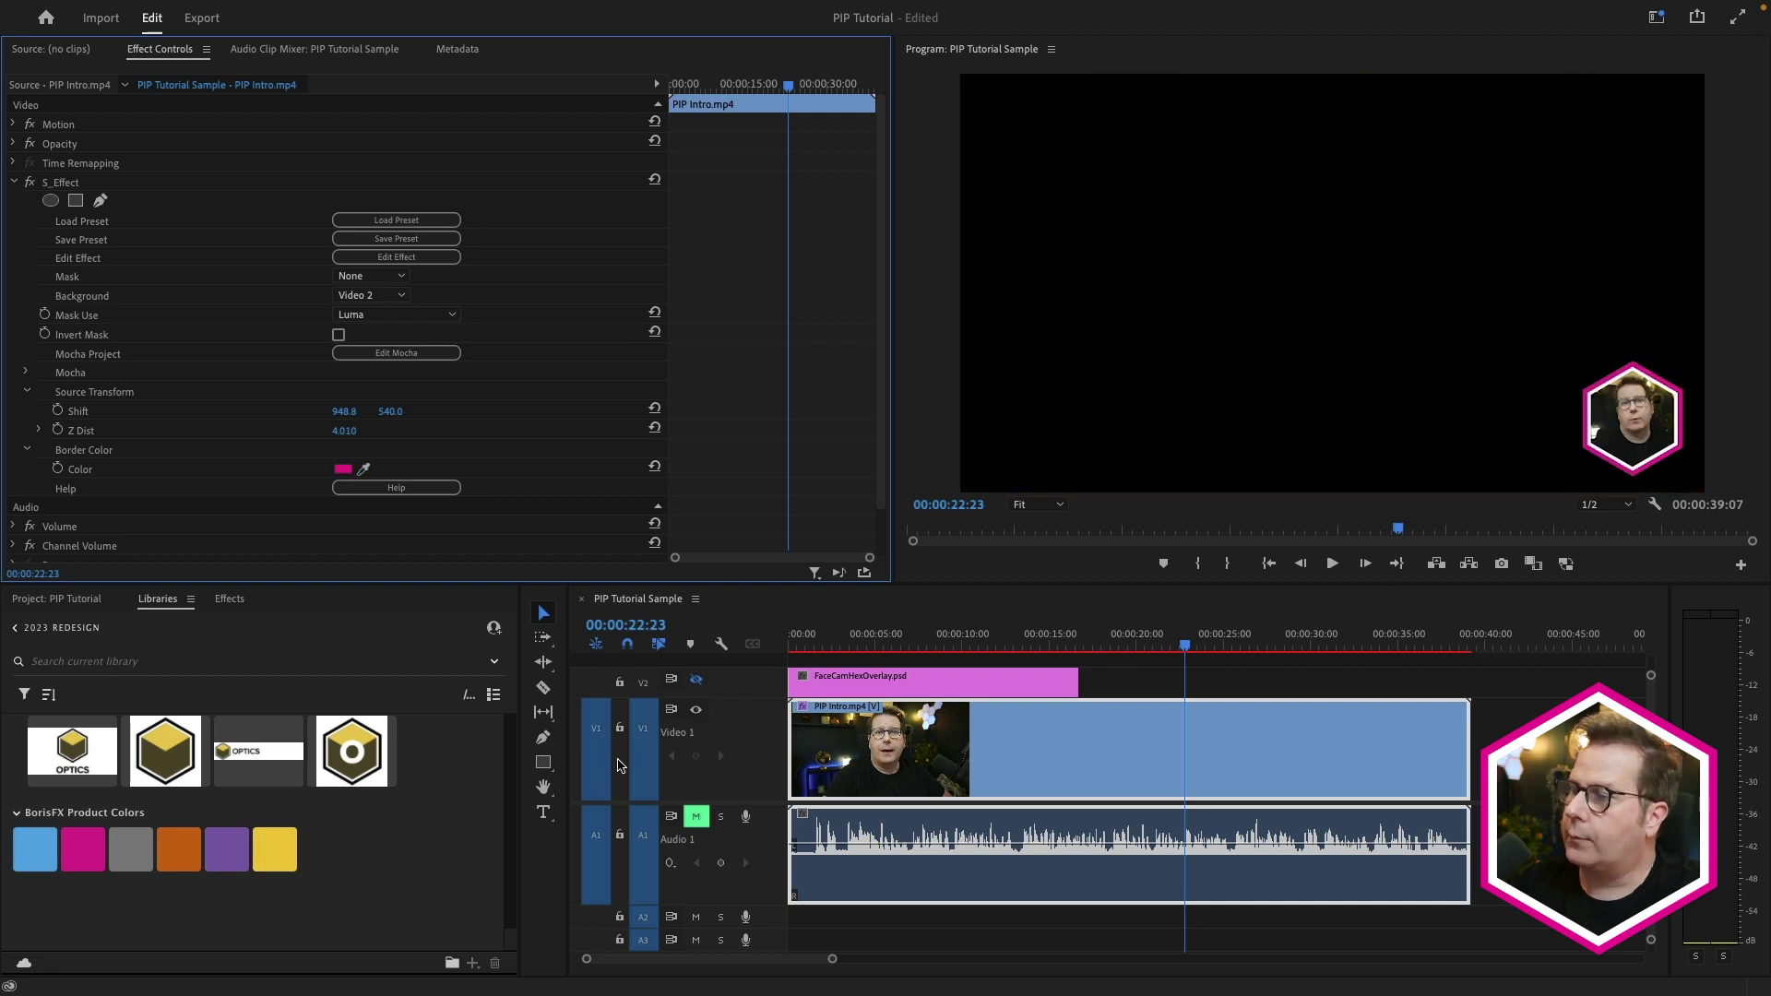
click(889, 635)
drag(891, 631, 1124, 646)
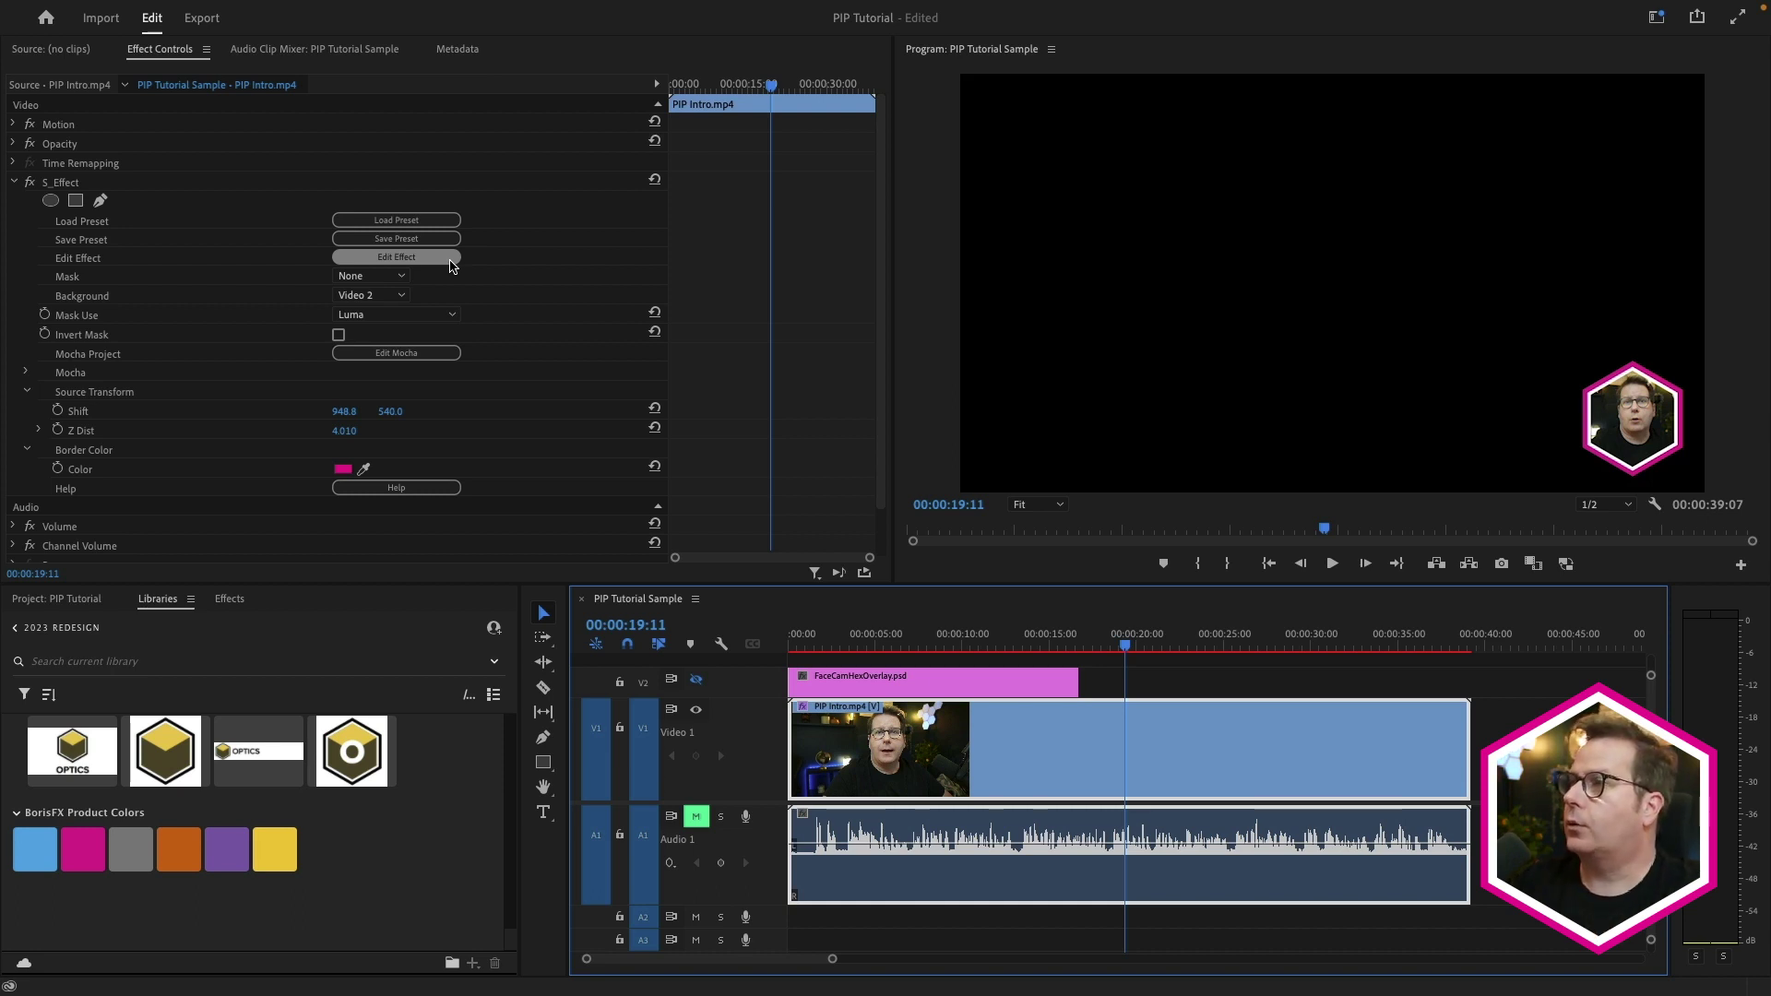
- Reopen the hexagon effect in Sapphire Effect Builder, export a preset file to the Desktop, and save as 'PIP Sapphire'
click(444, 262)
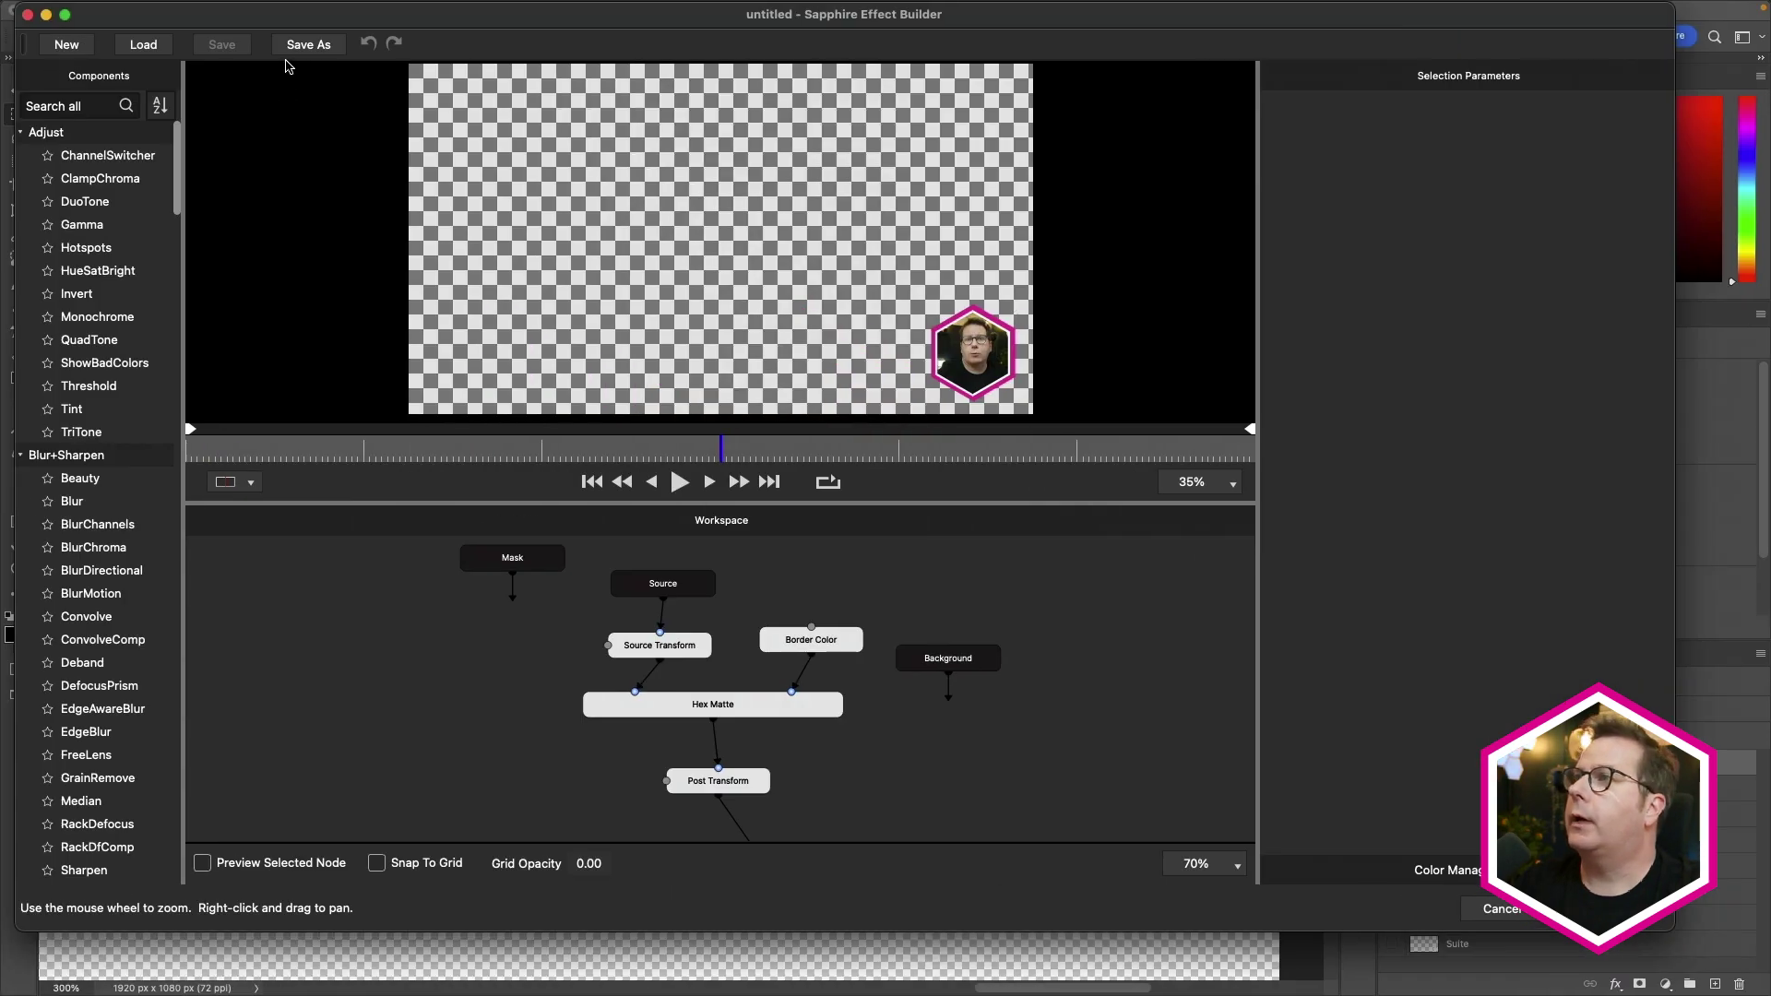
click(308, 46)
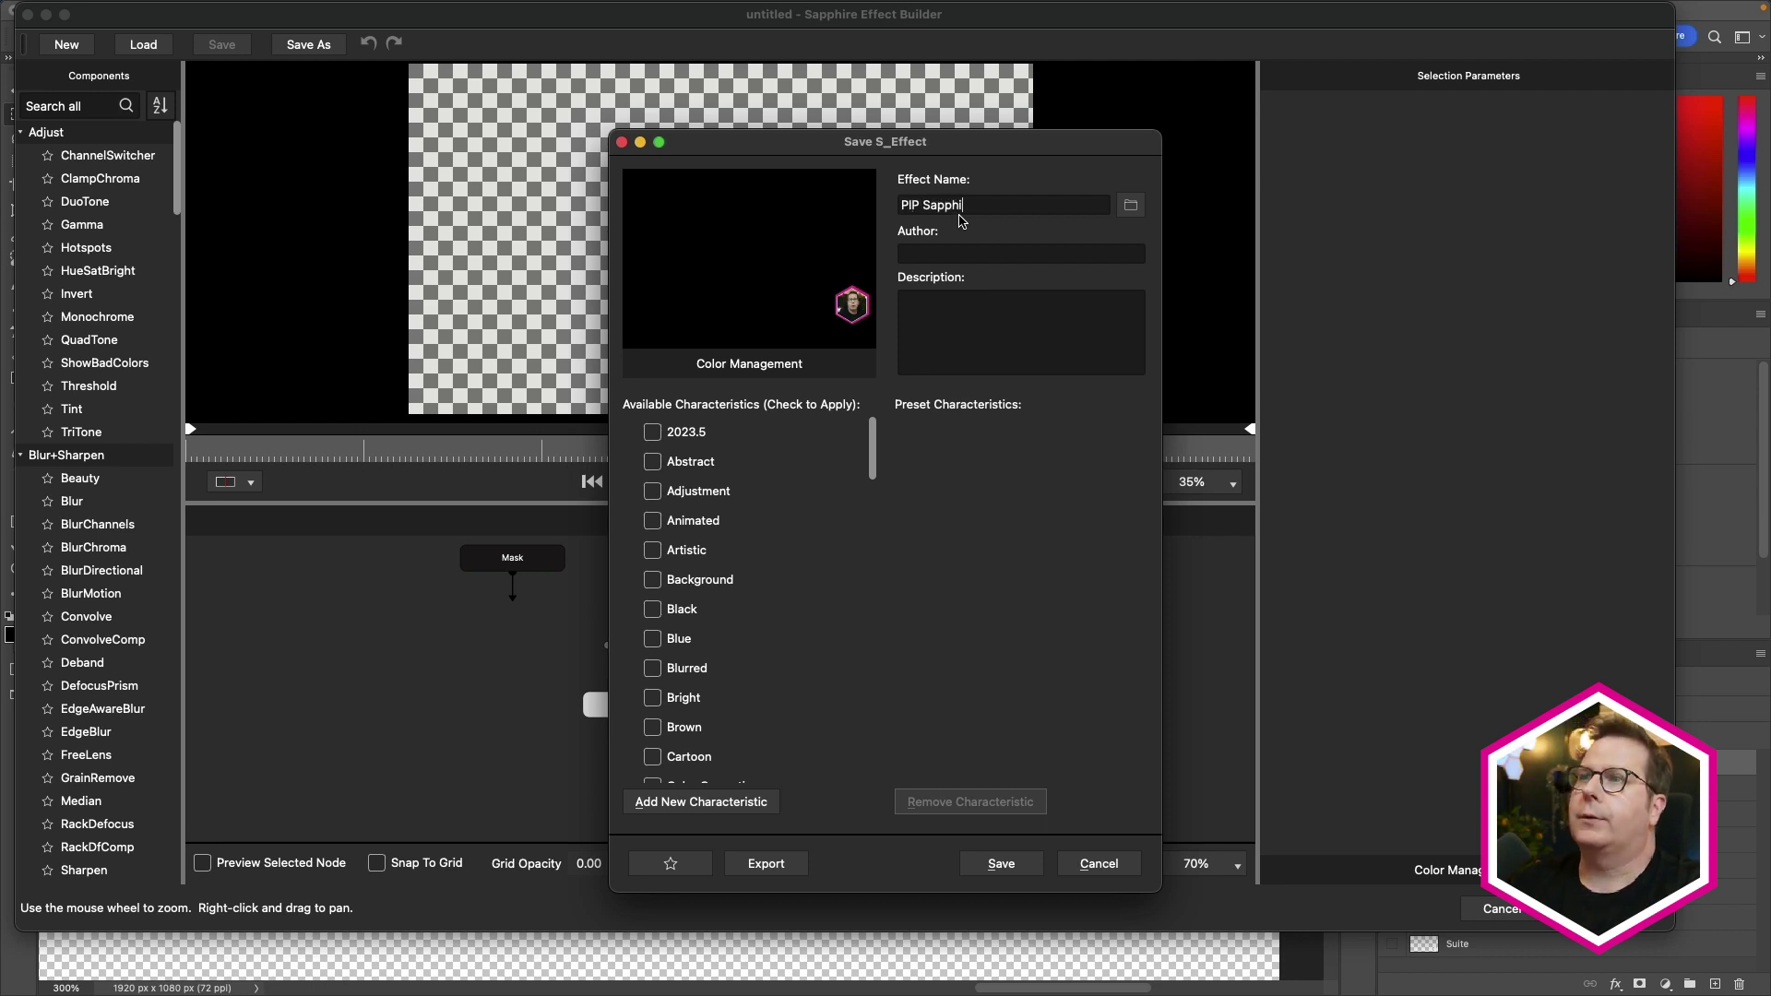
click(765, 868)
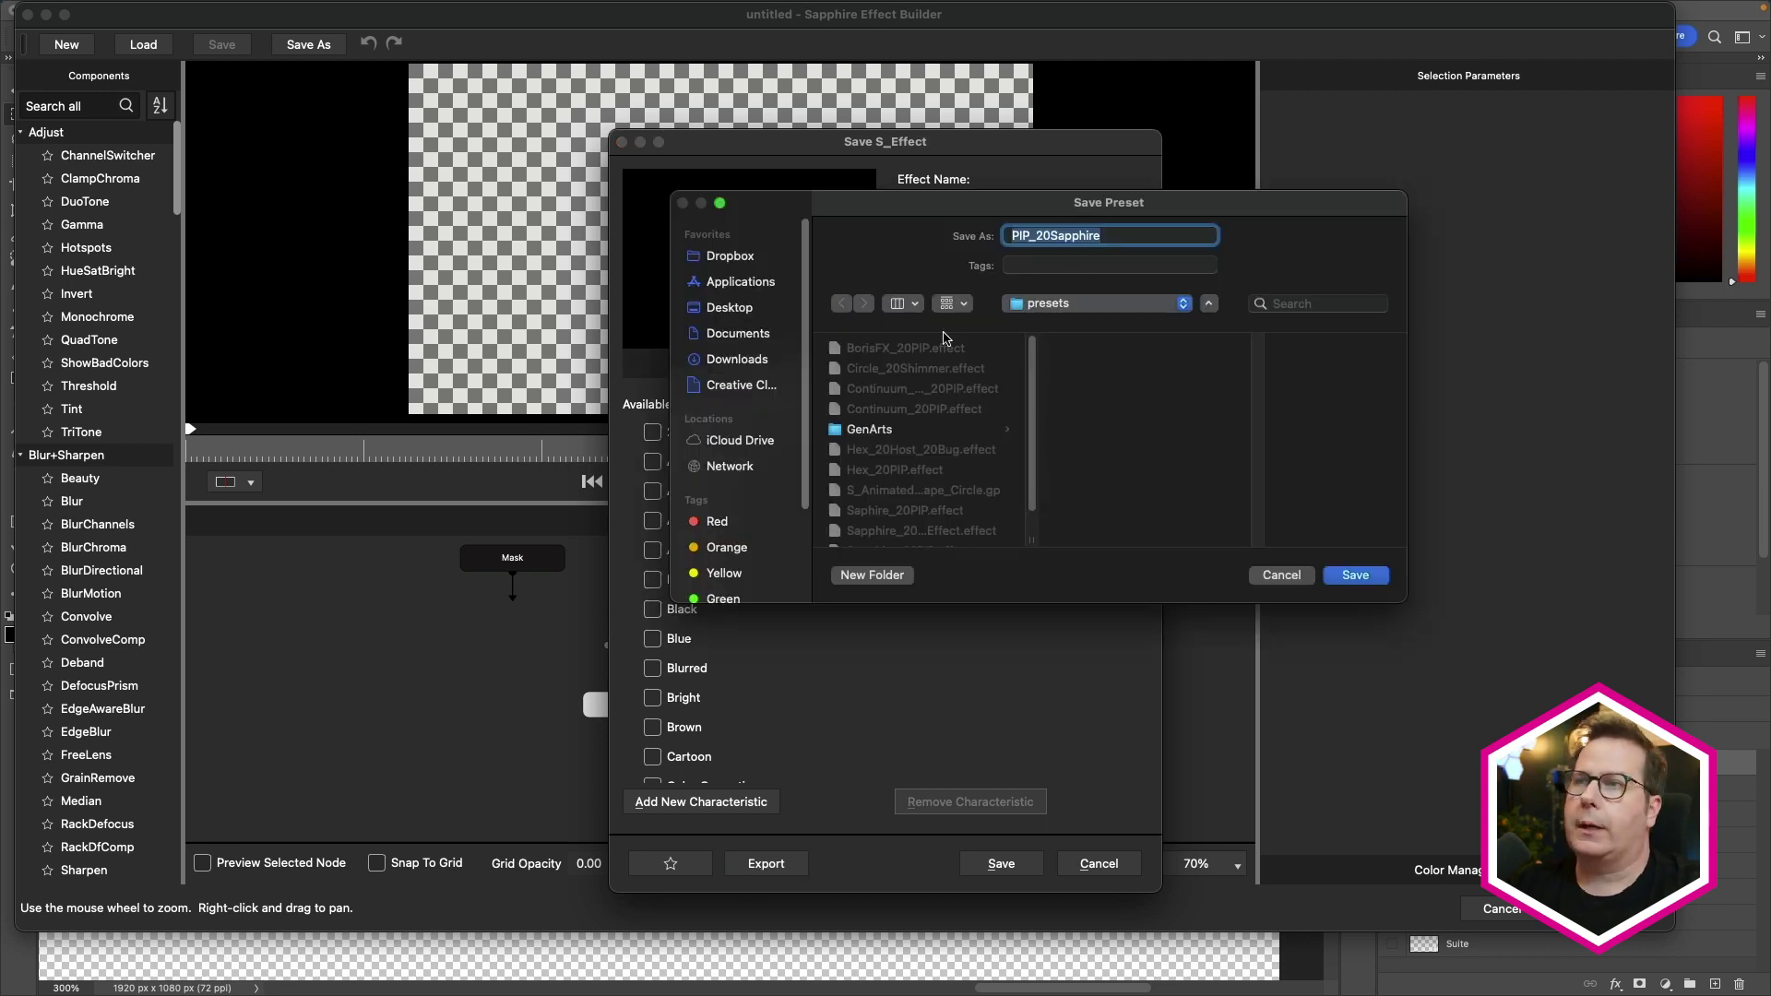
click(1063, 308)
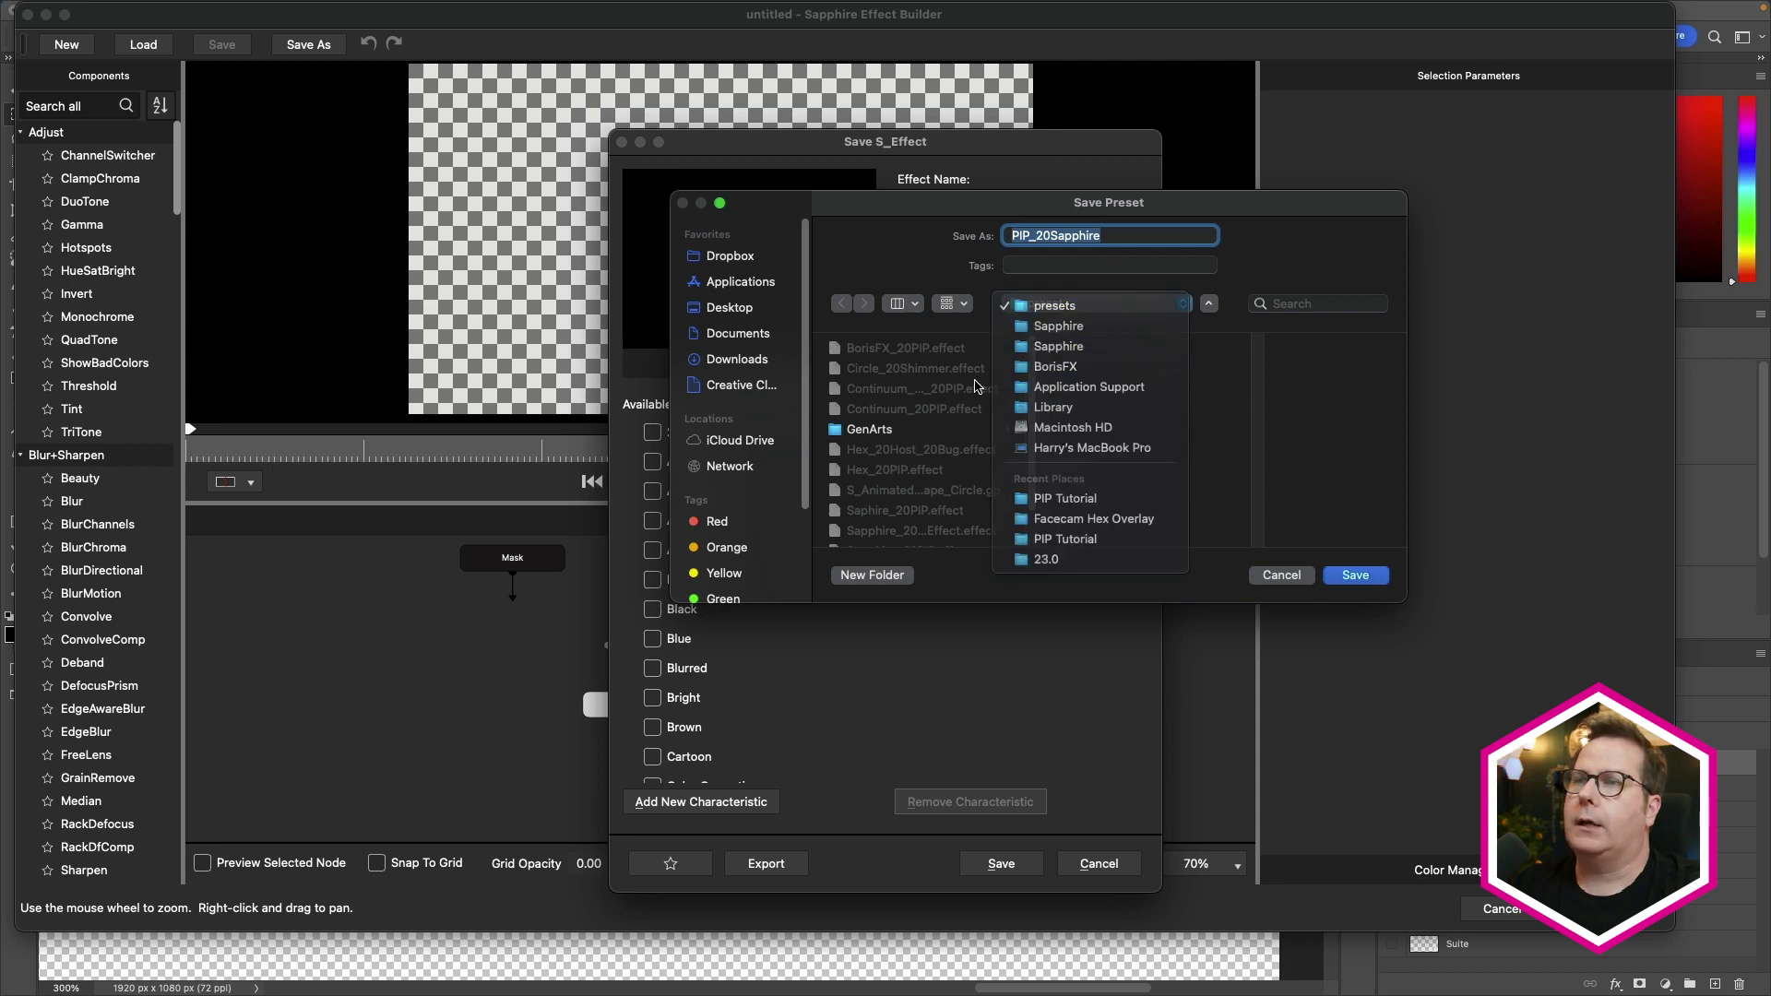
click(974, 386)
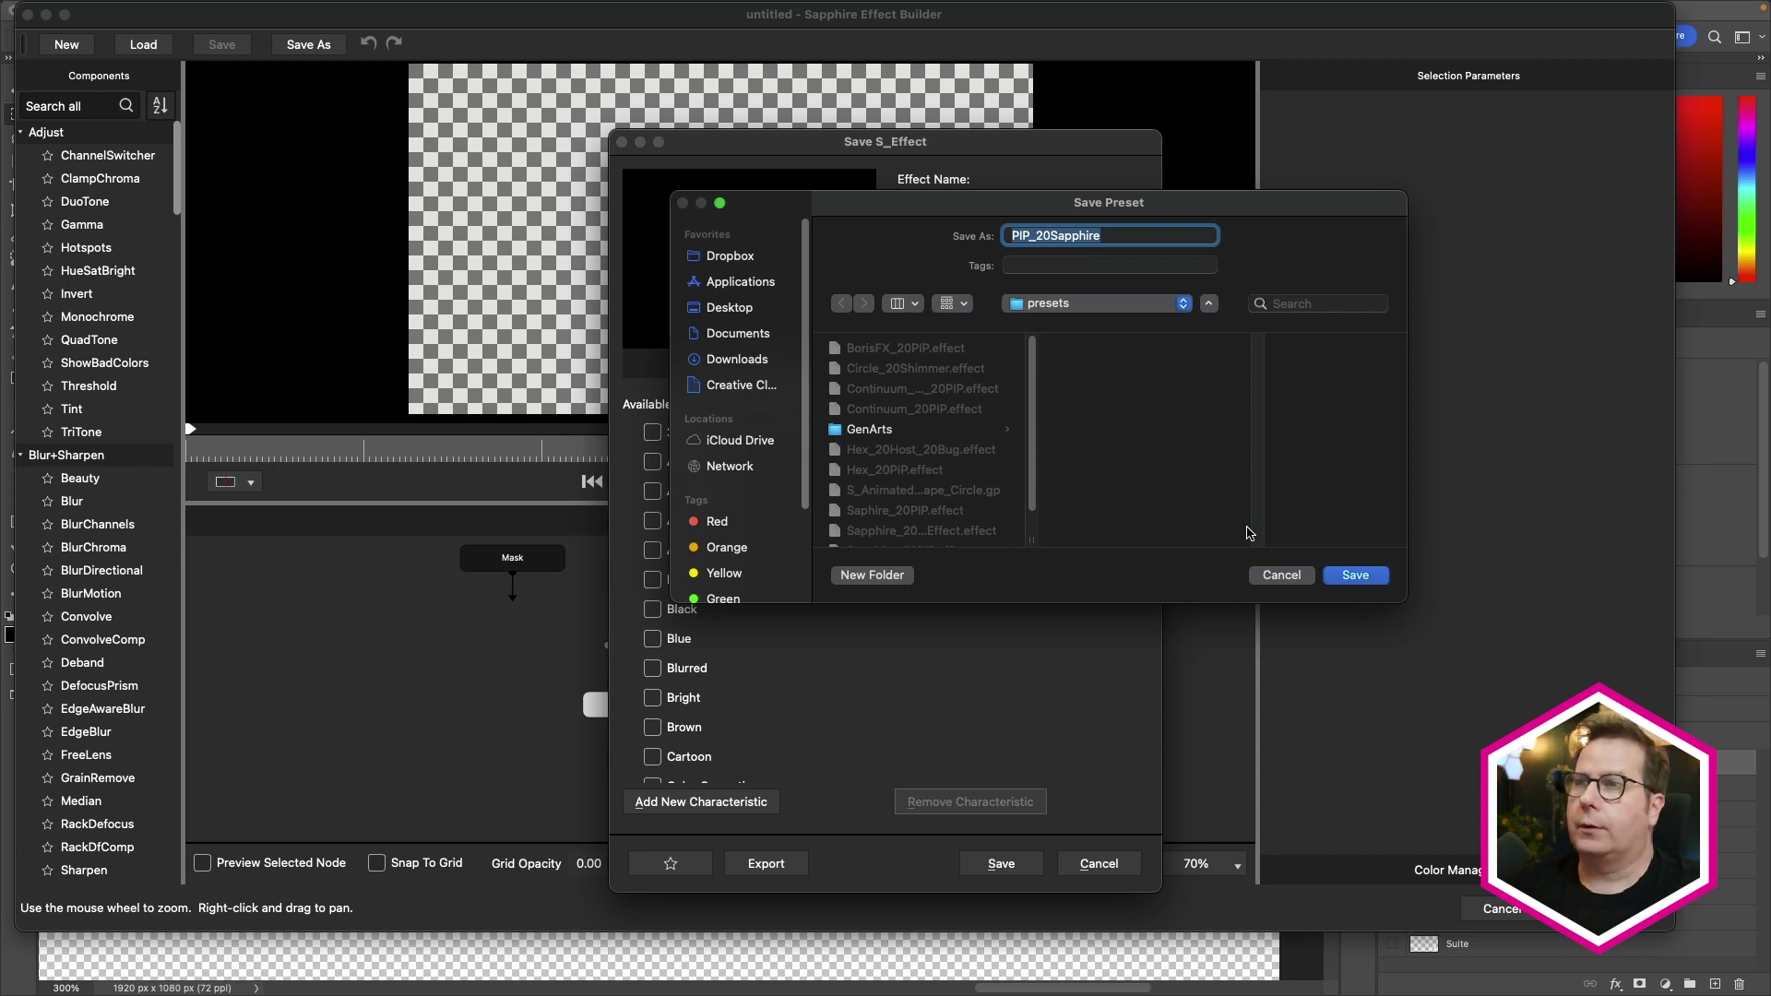
click(720, 304)
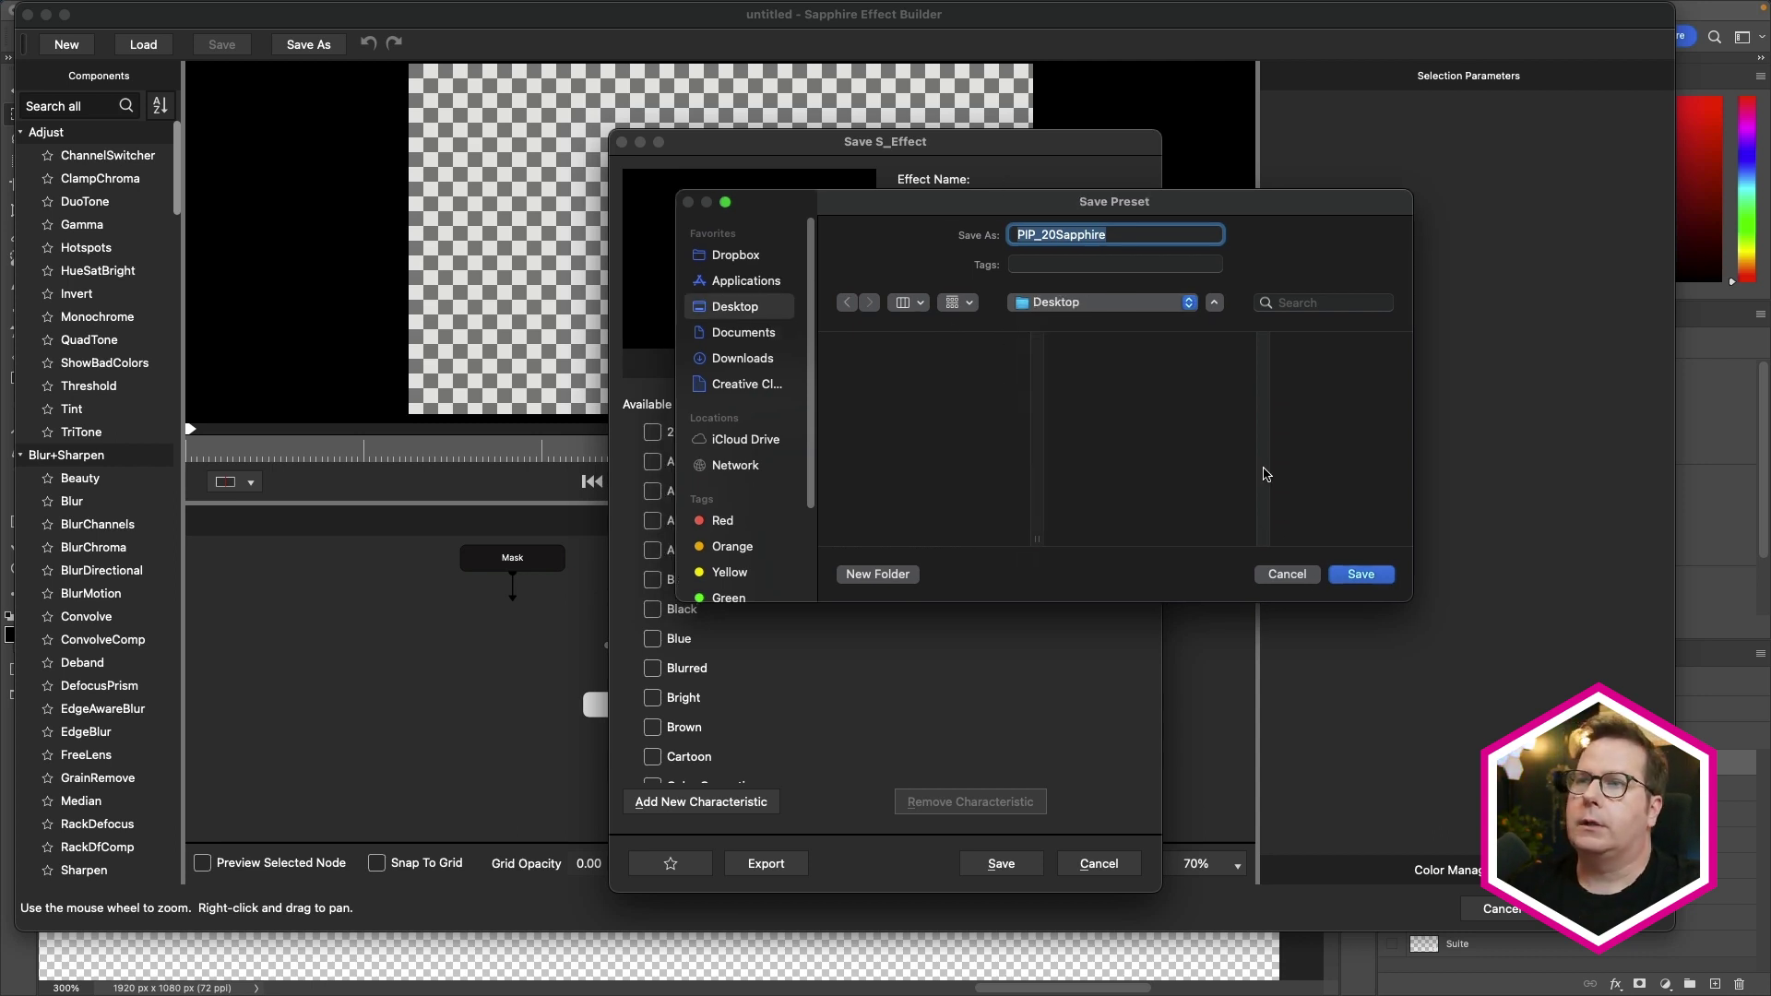
click(1375, 574)
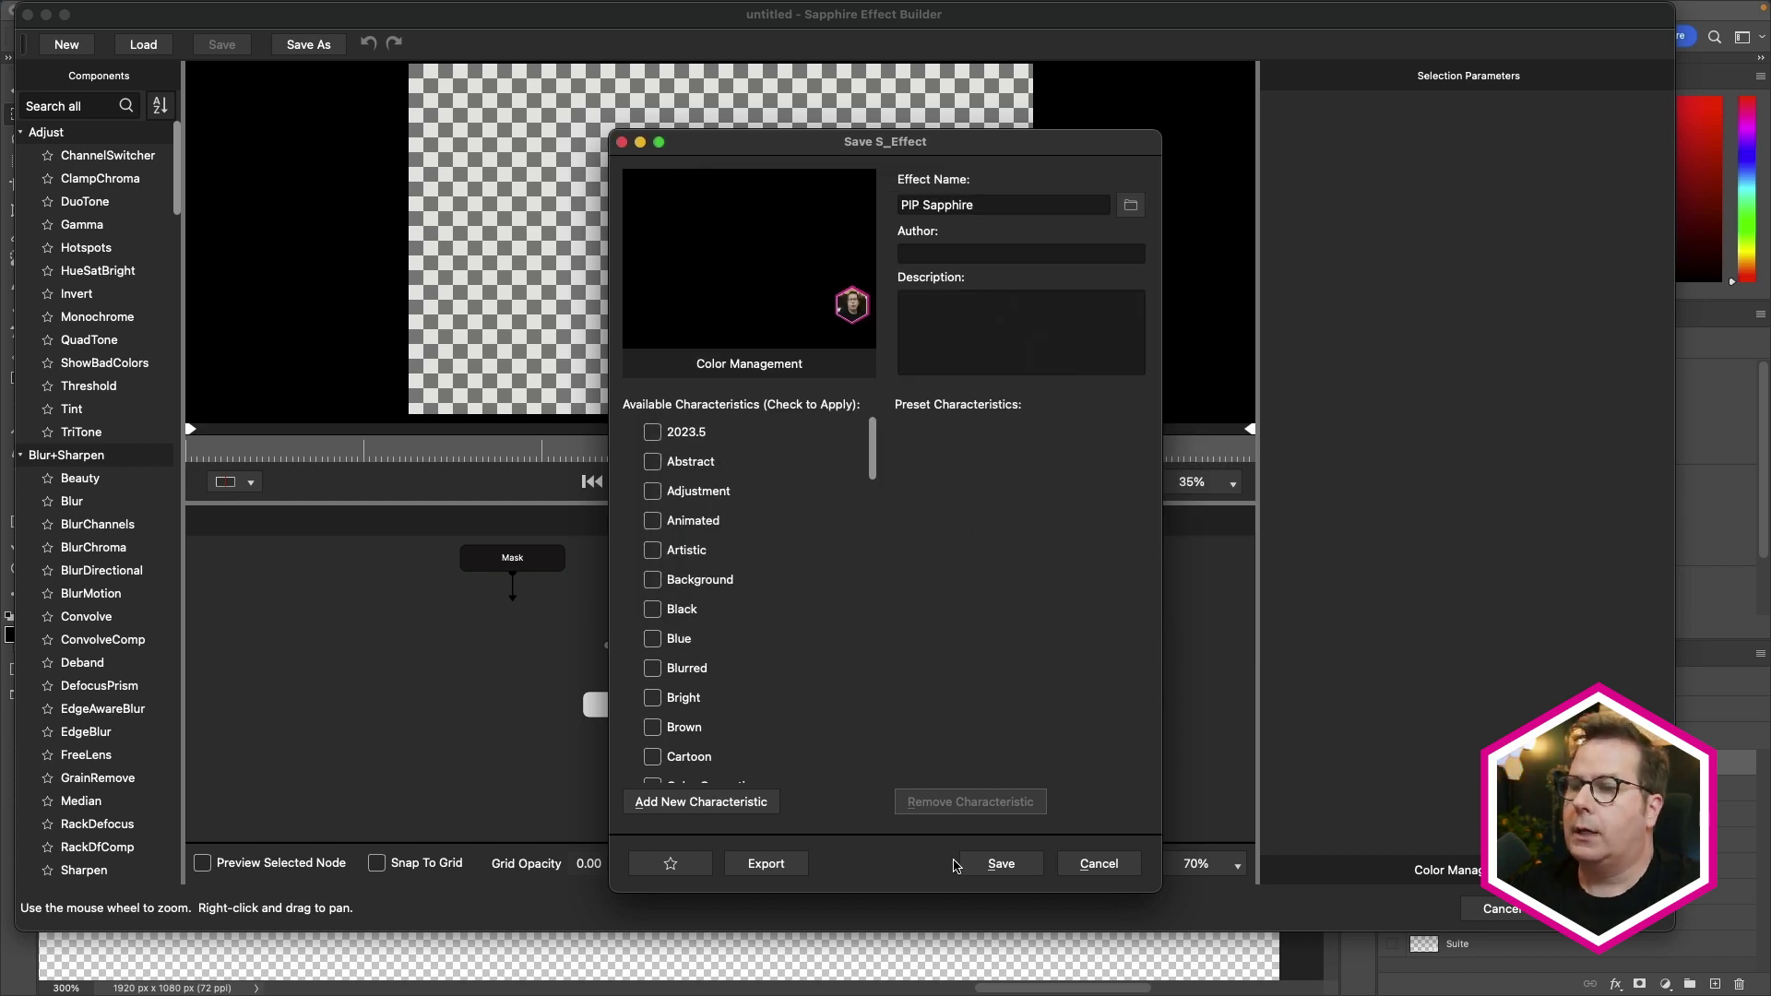
click(1001, 863)
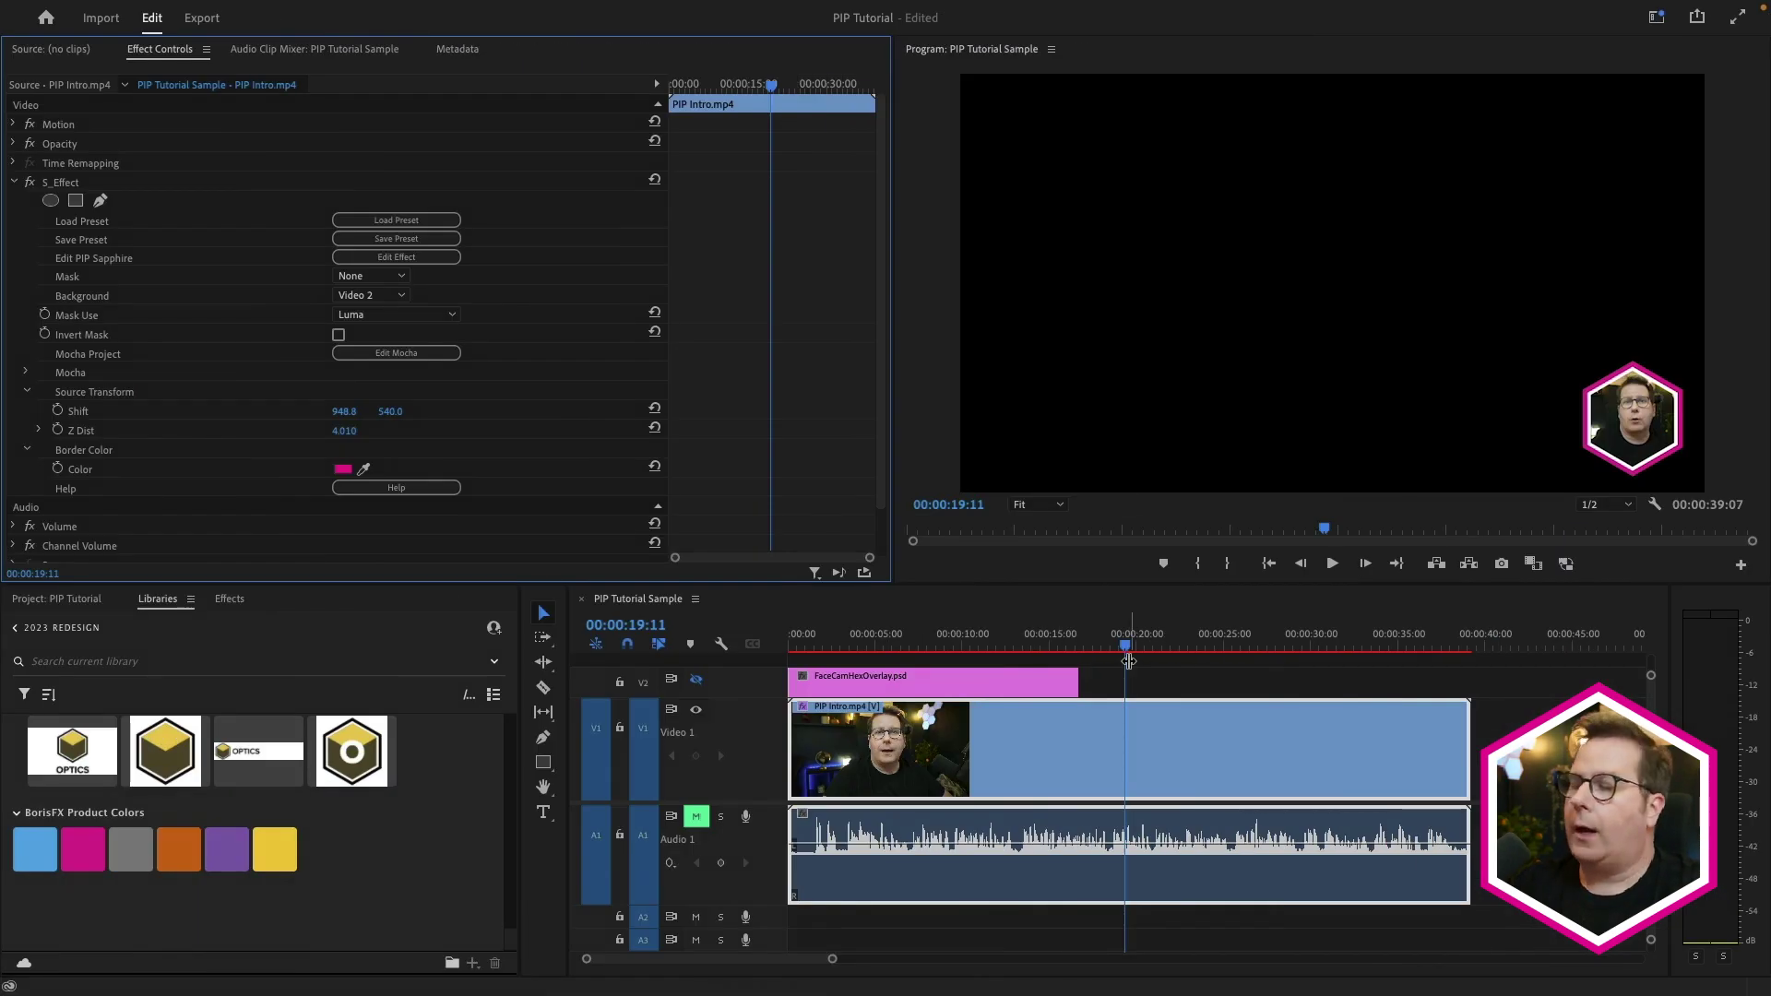
- Switch the S_Effect Background from Video 2 to None, leaving the hexagon facecam over black
click(1101, 657)
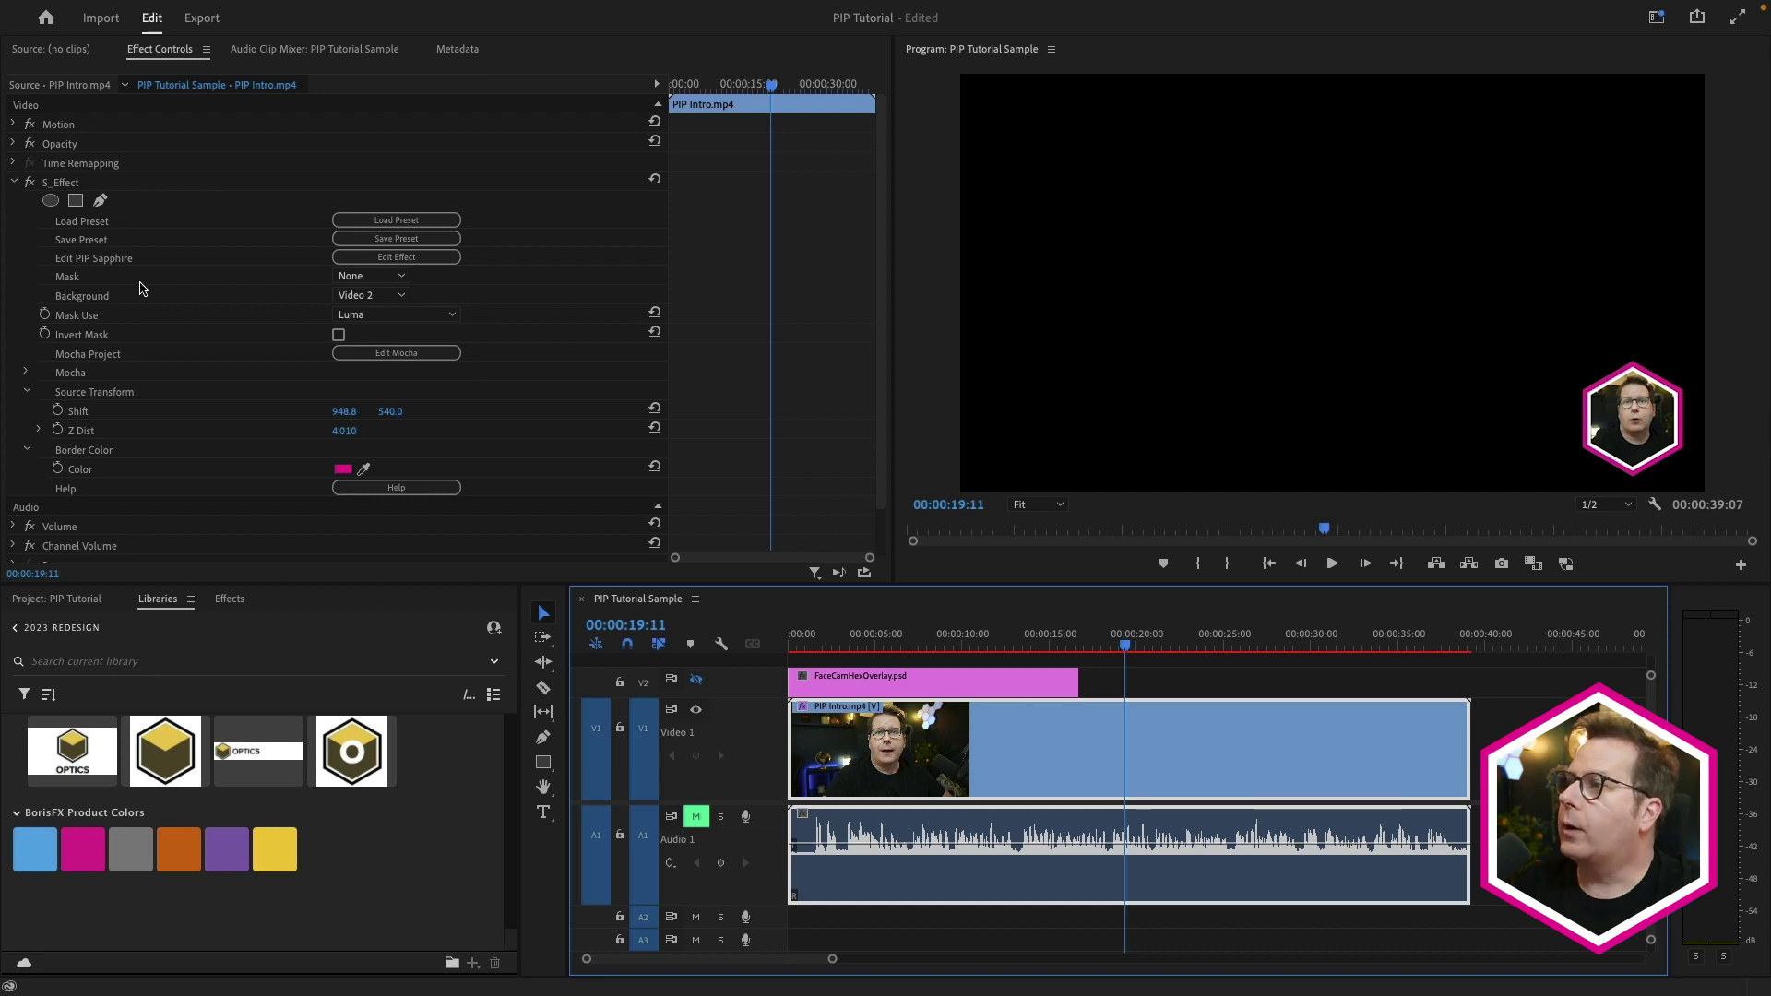
click(354, 297)
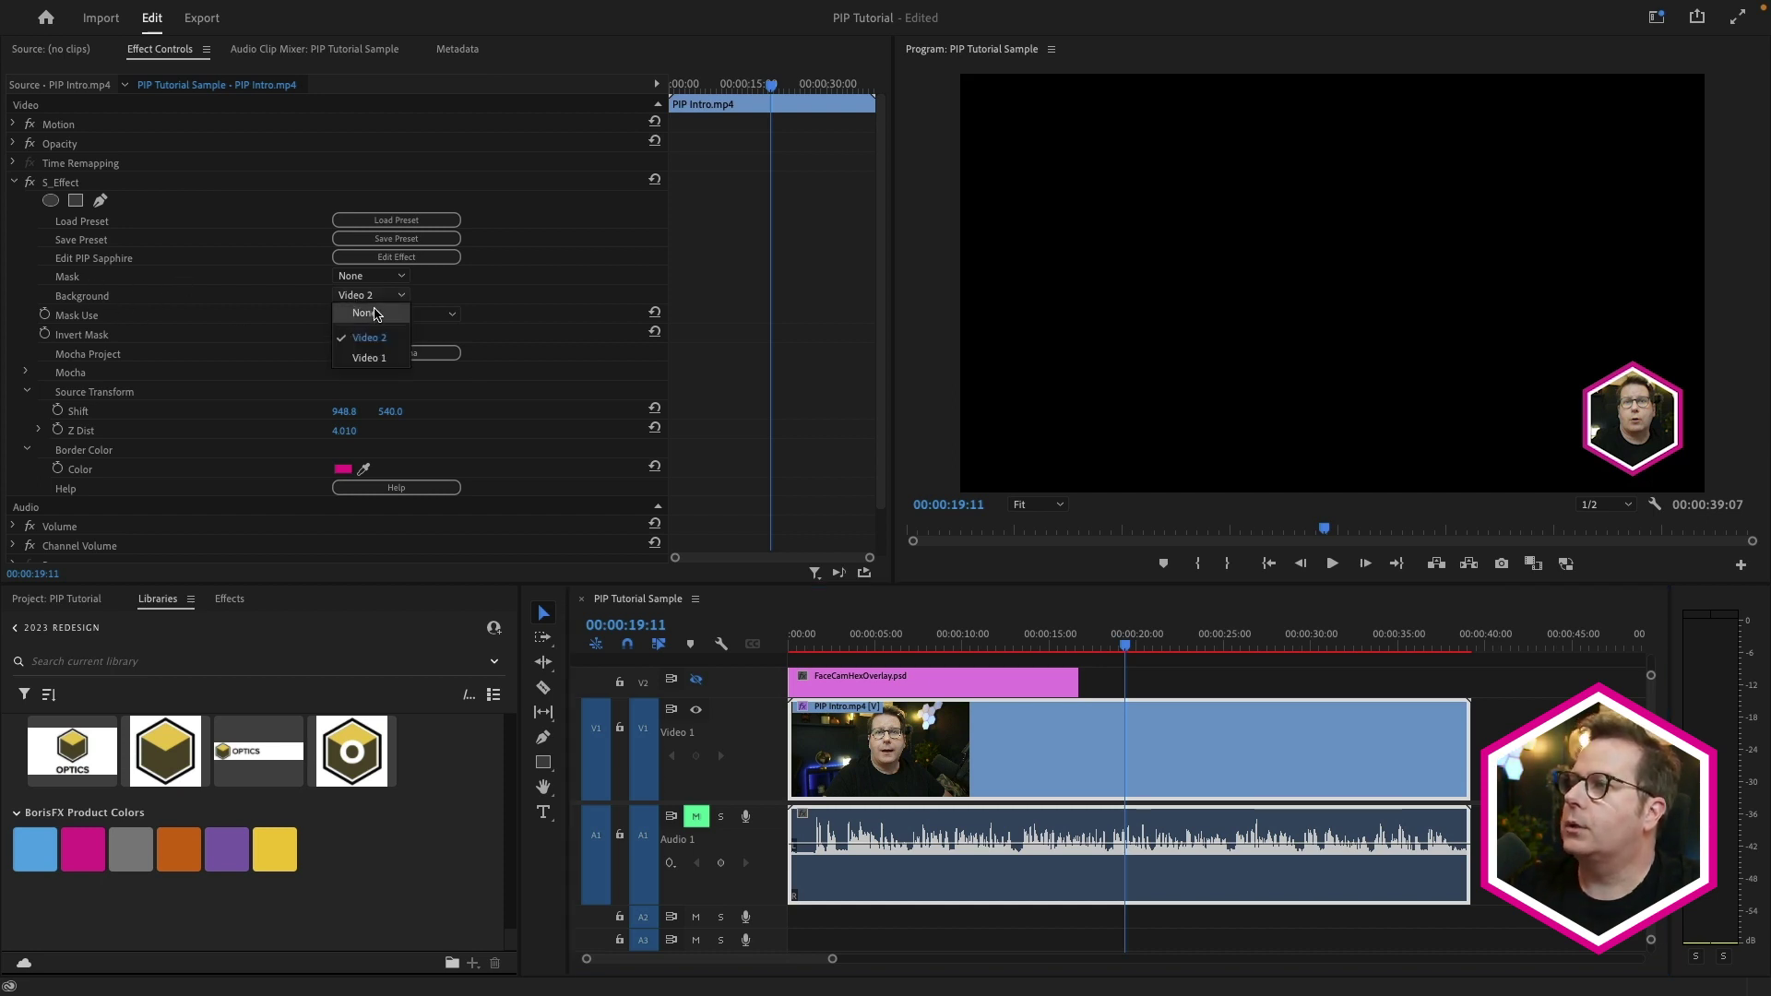
click(375, 315)
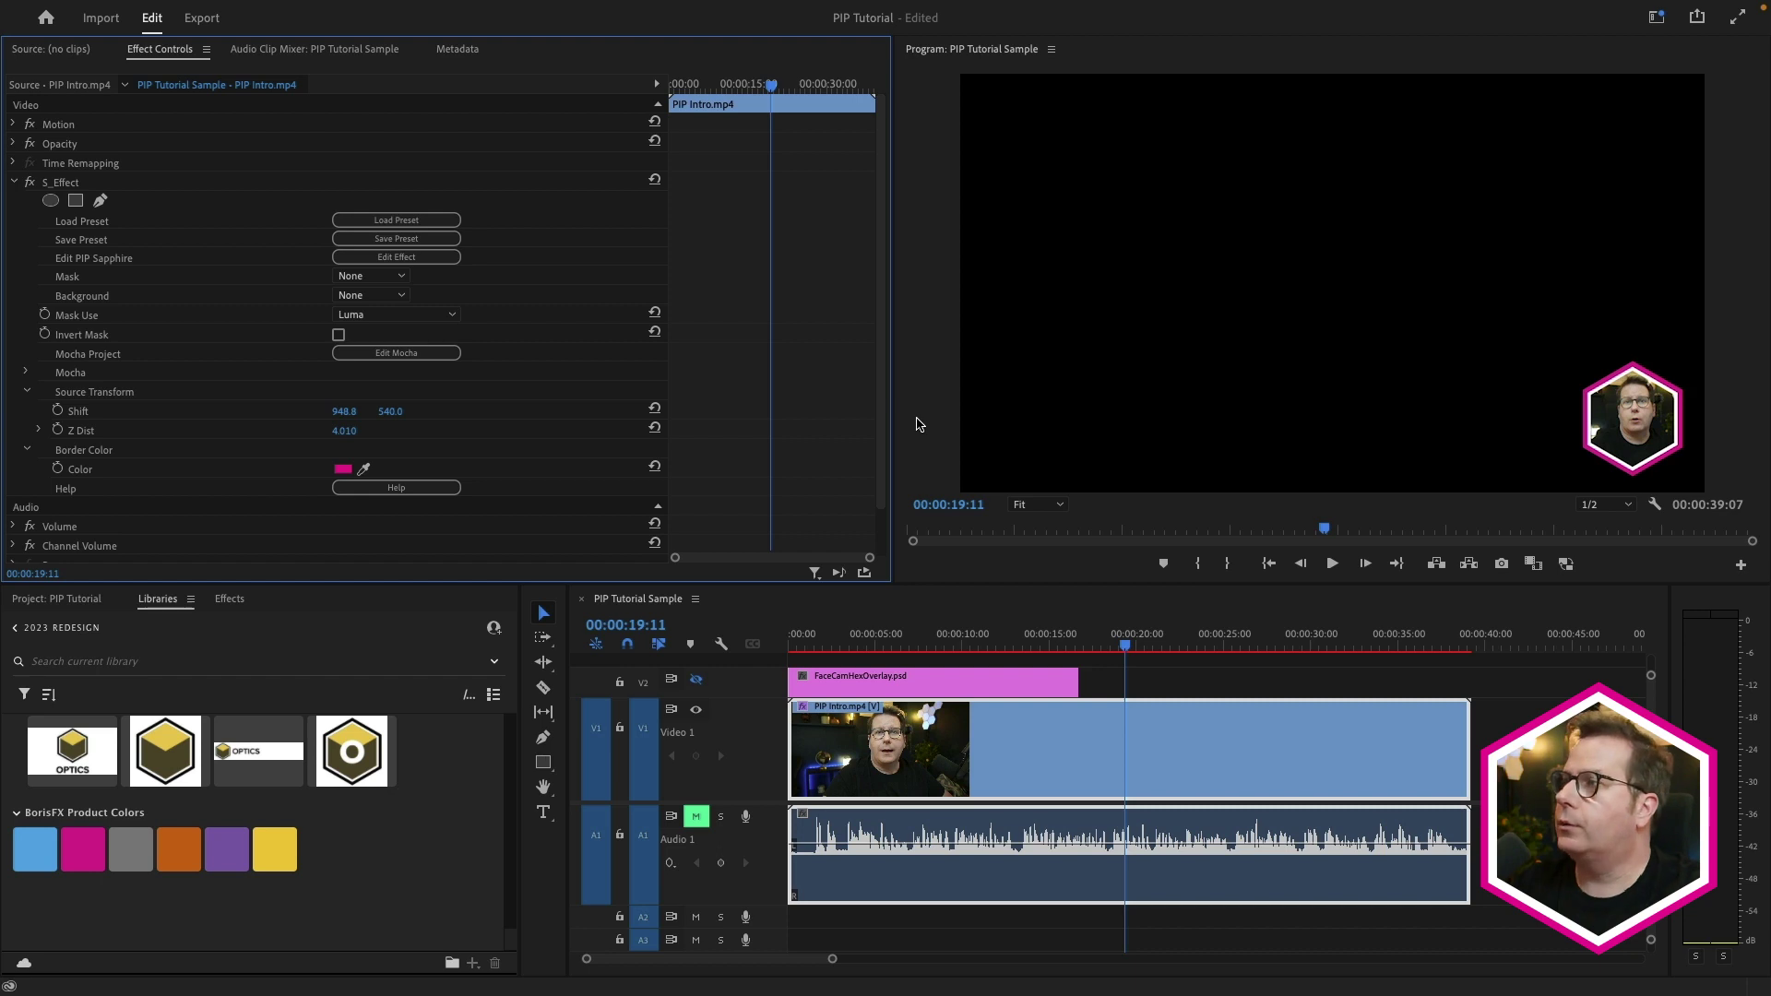
- Save the S_Effect settings from Effect Controls as a Premiere preset named 'PIP Sapphire'
right_click(192, 188)
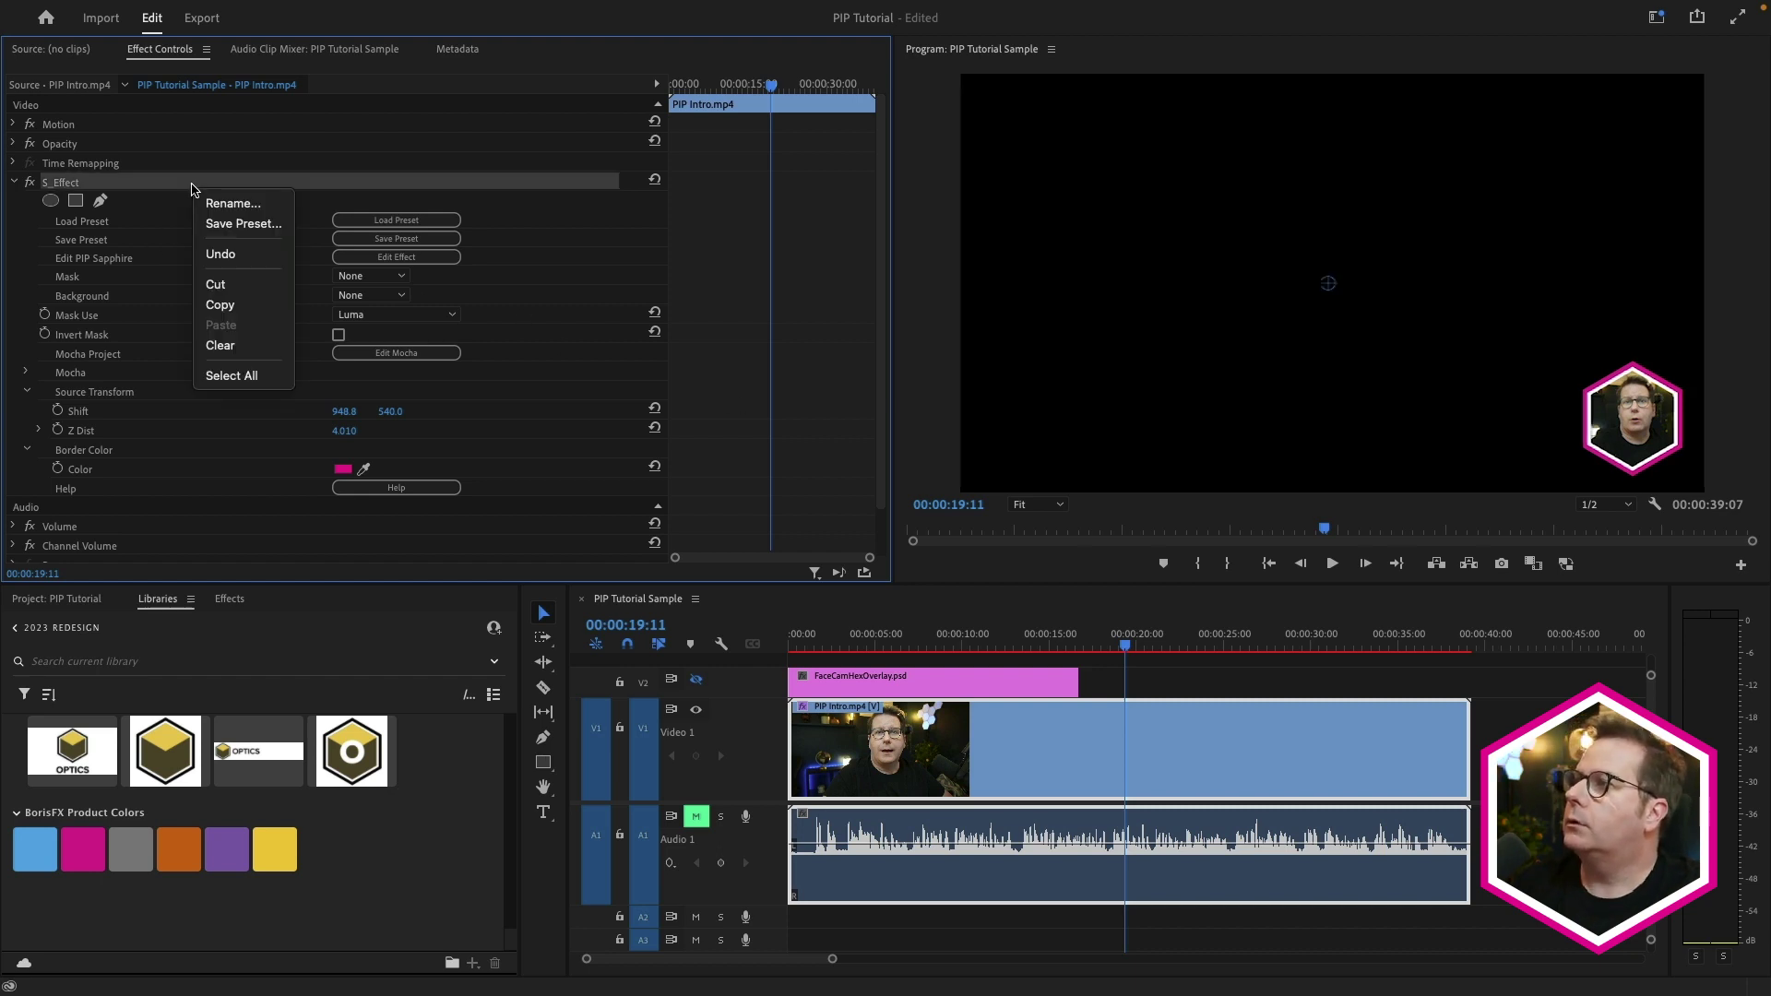
click(226, 224)
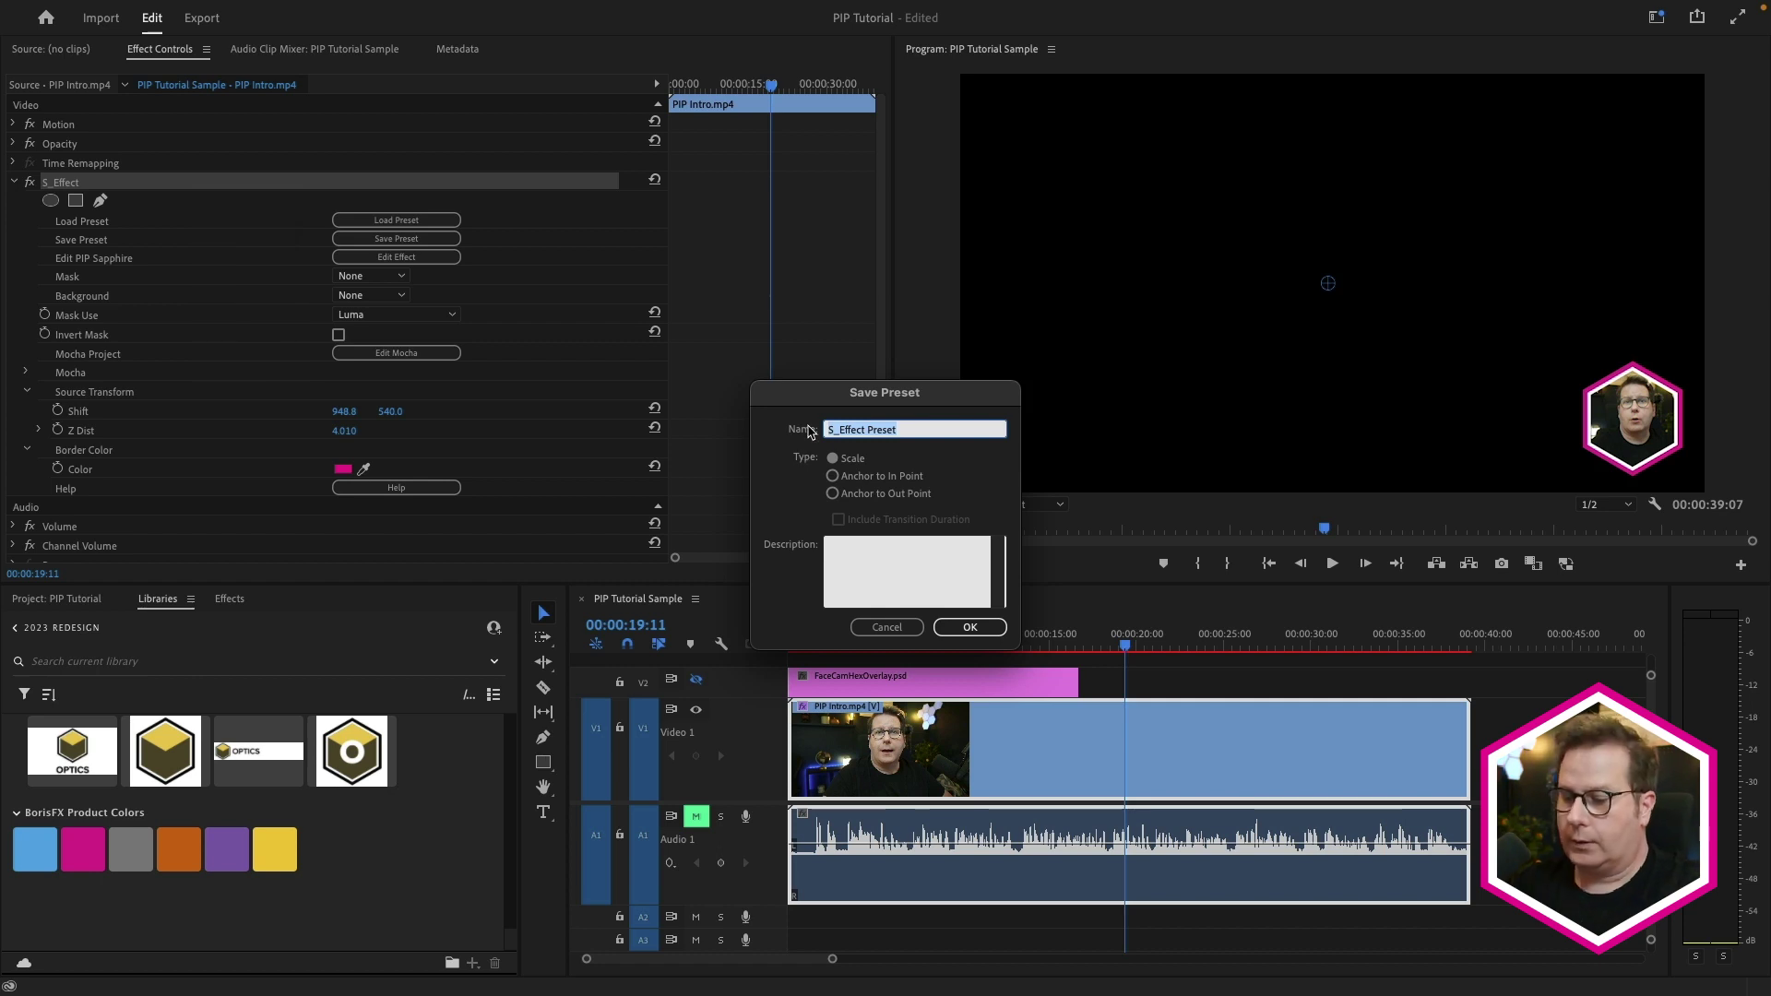
text(PIP)
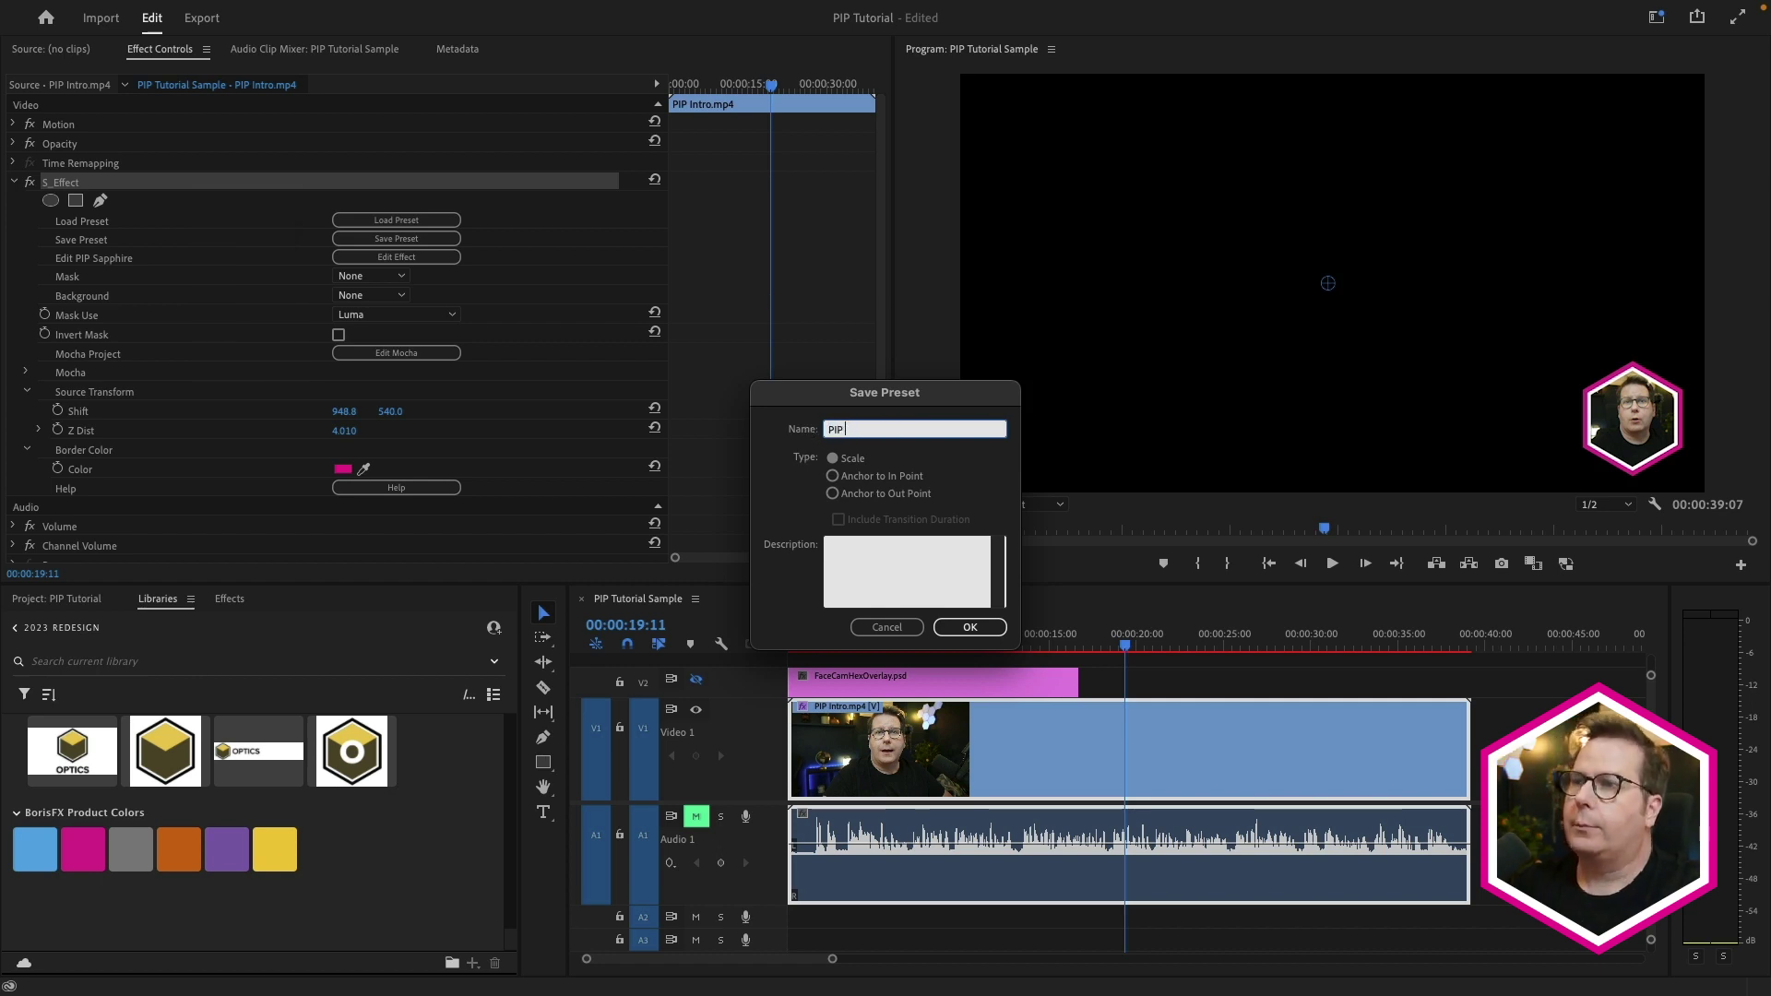
text( Sap)
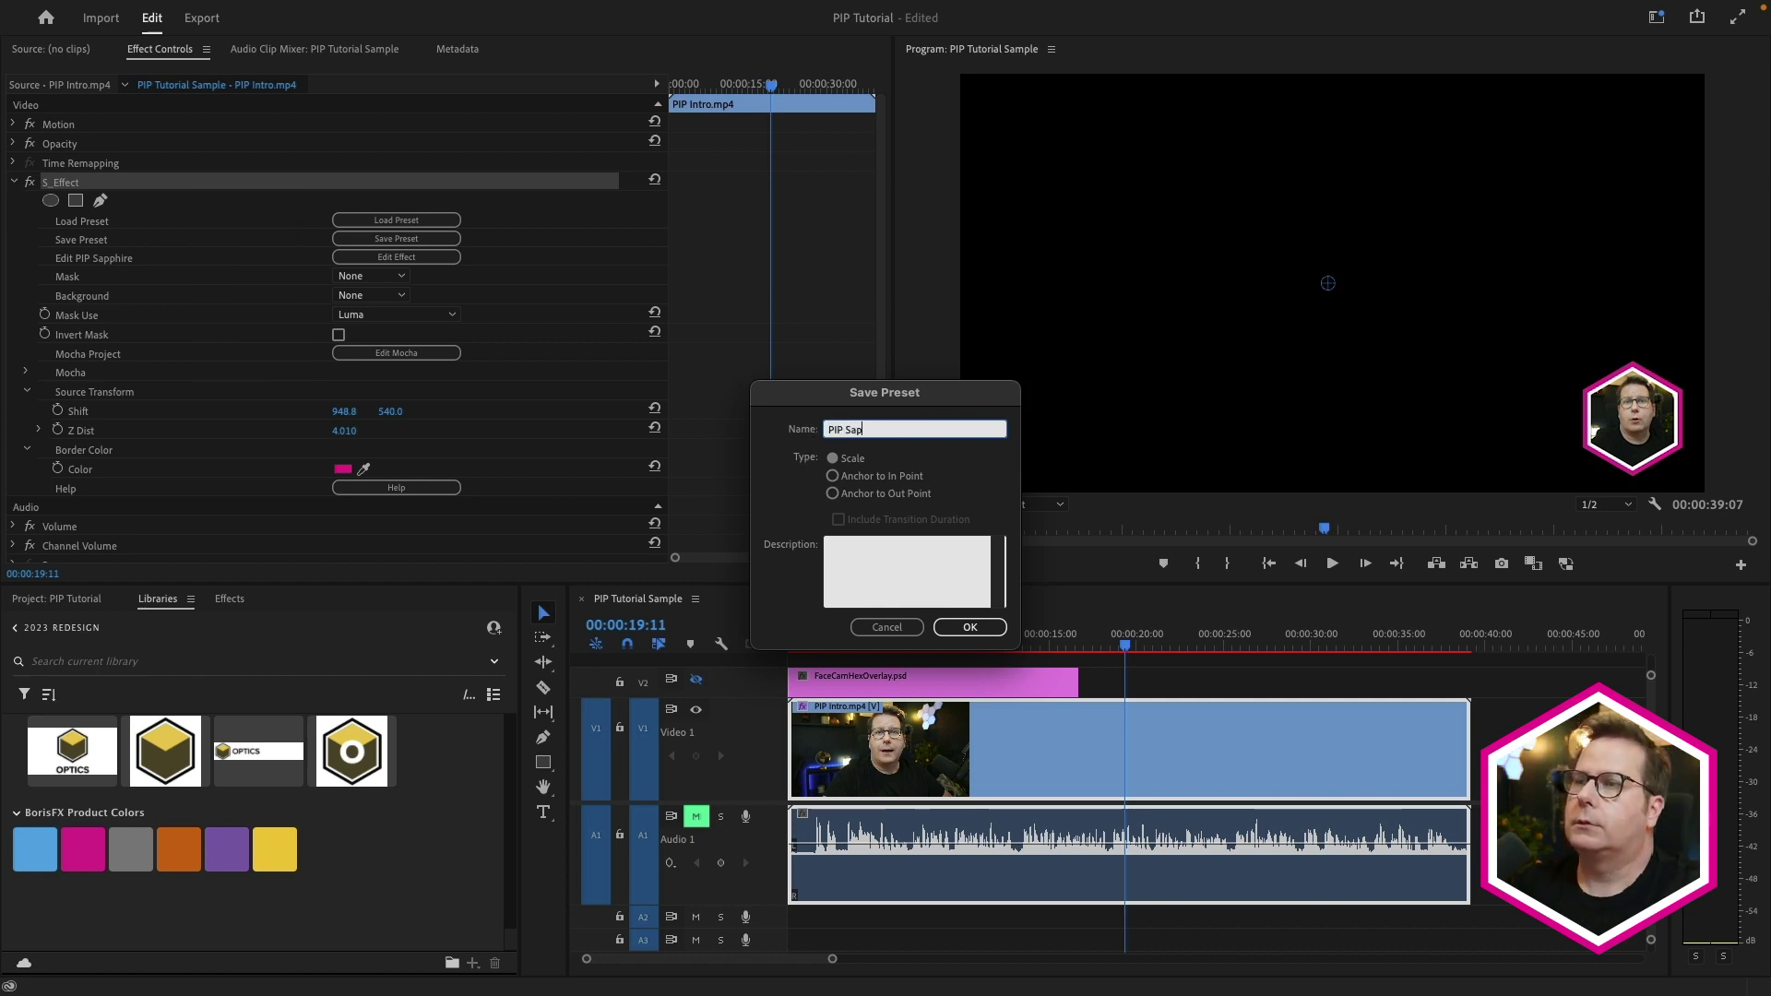
text(p)
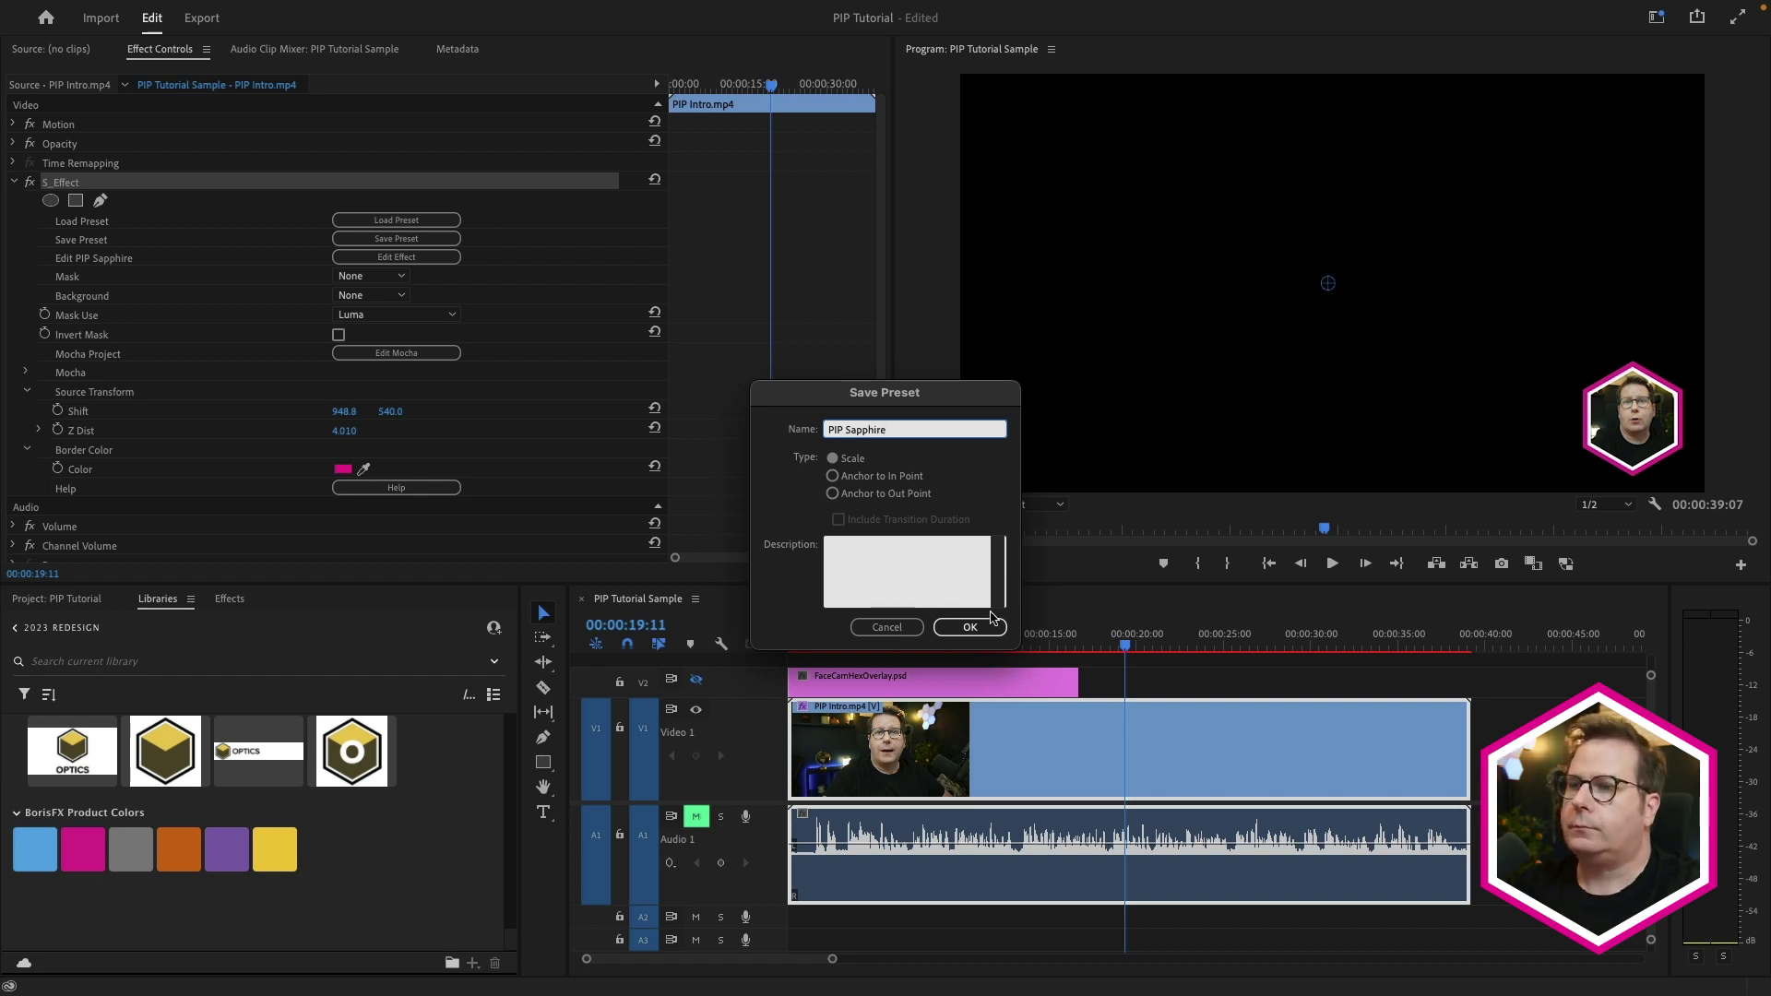
text(hire)
click(978, 627)
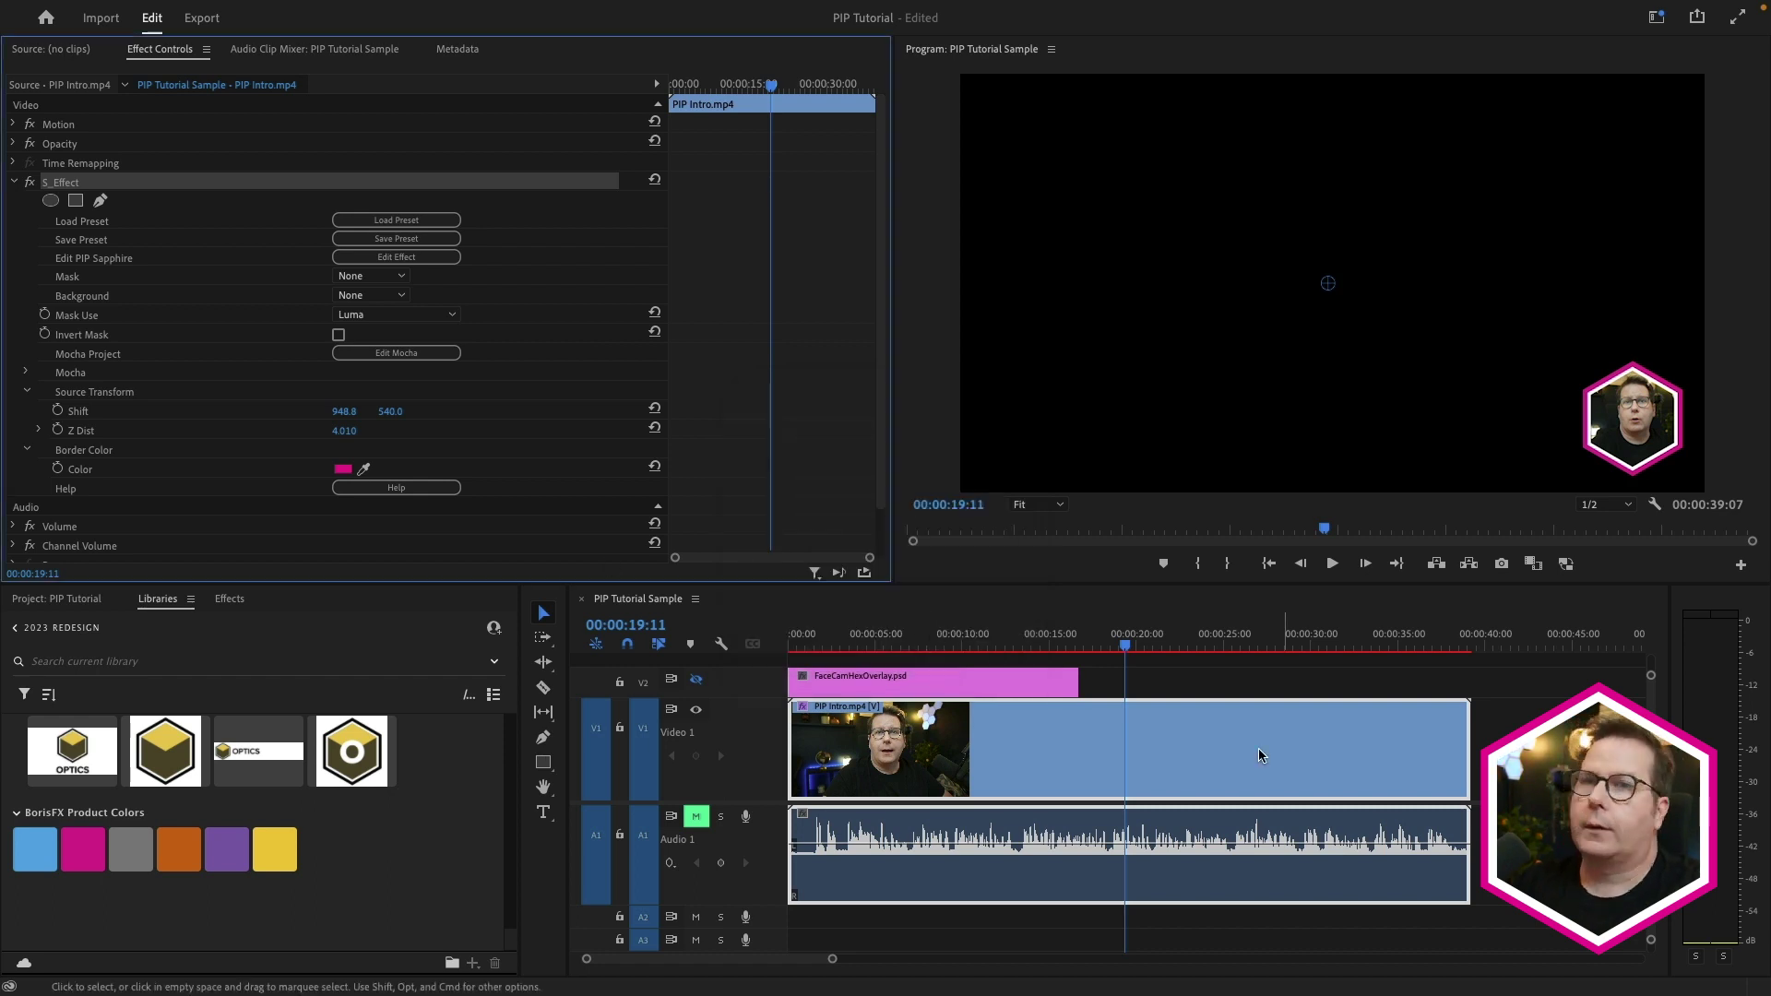
- Delete the S_Effect from the PIP Intro.mp4 clip
click(1072, 782)
click(1141, 646)
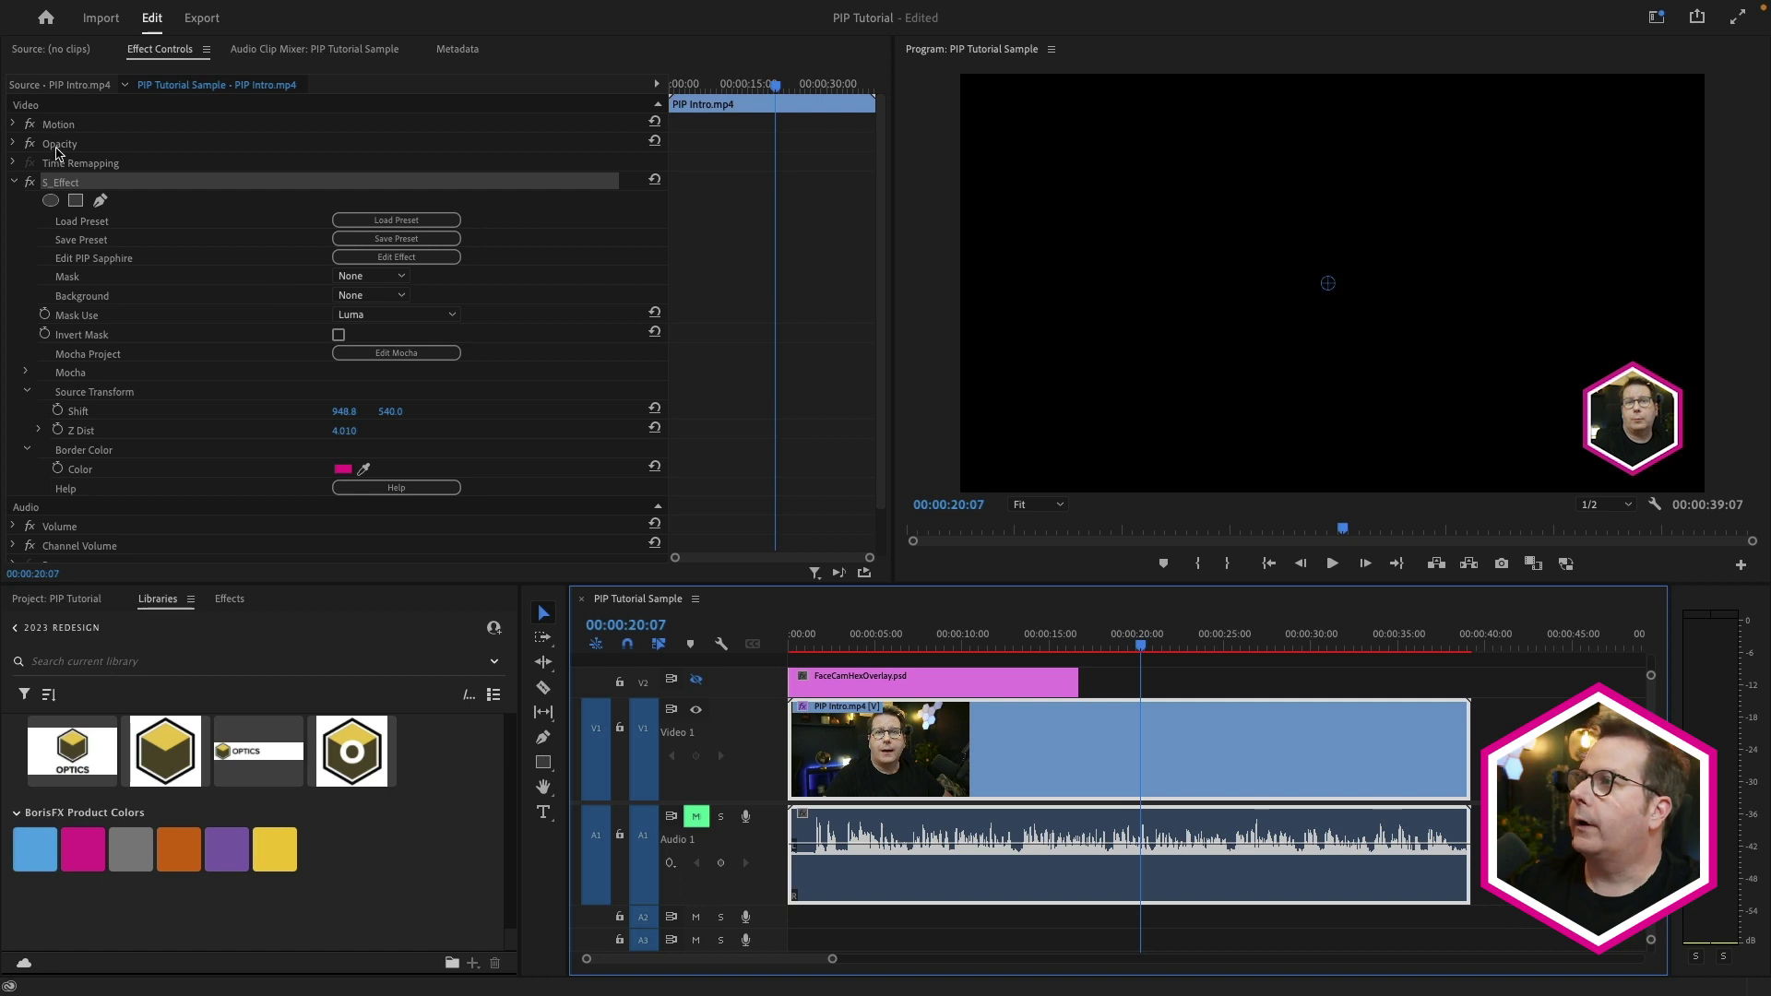
click(78, 188)
key(Delete)
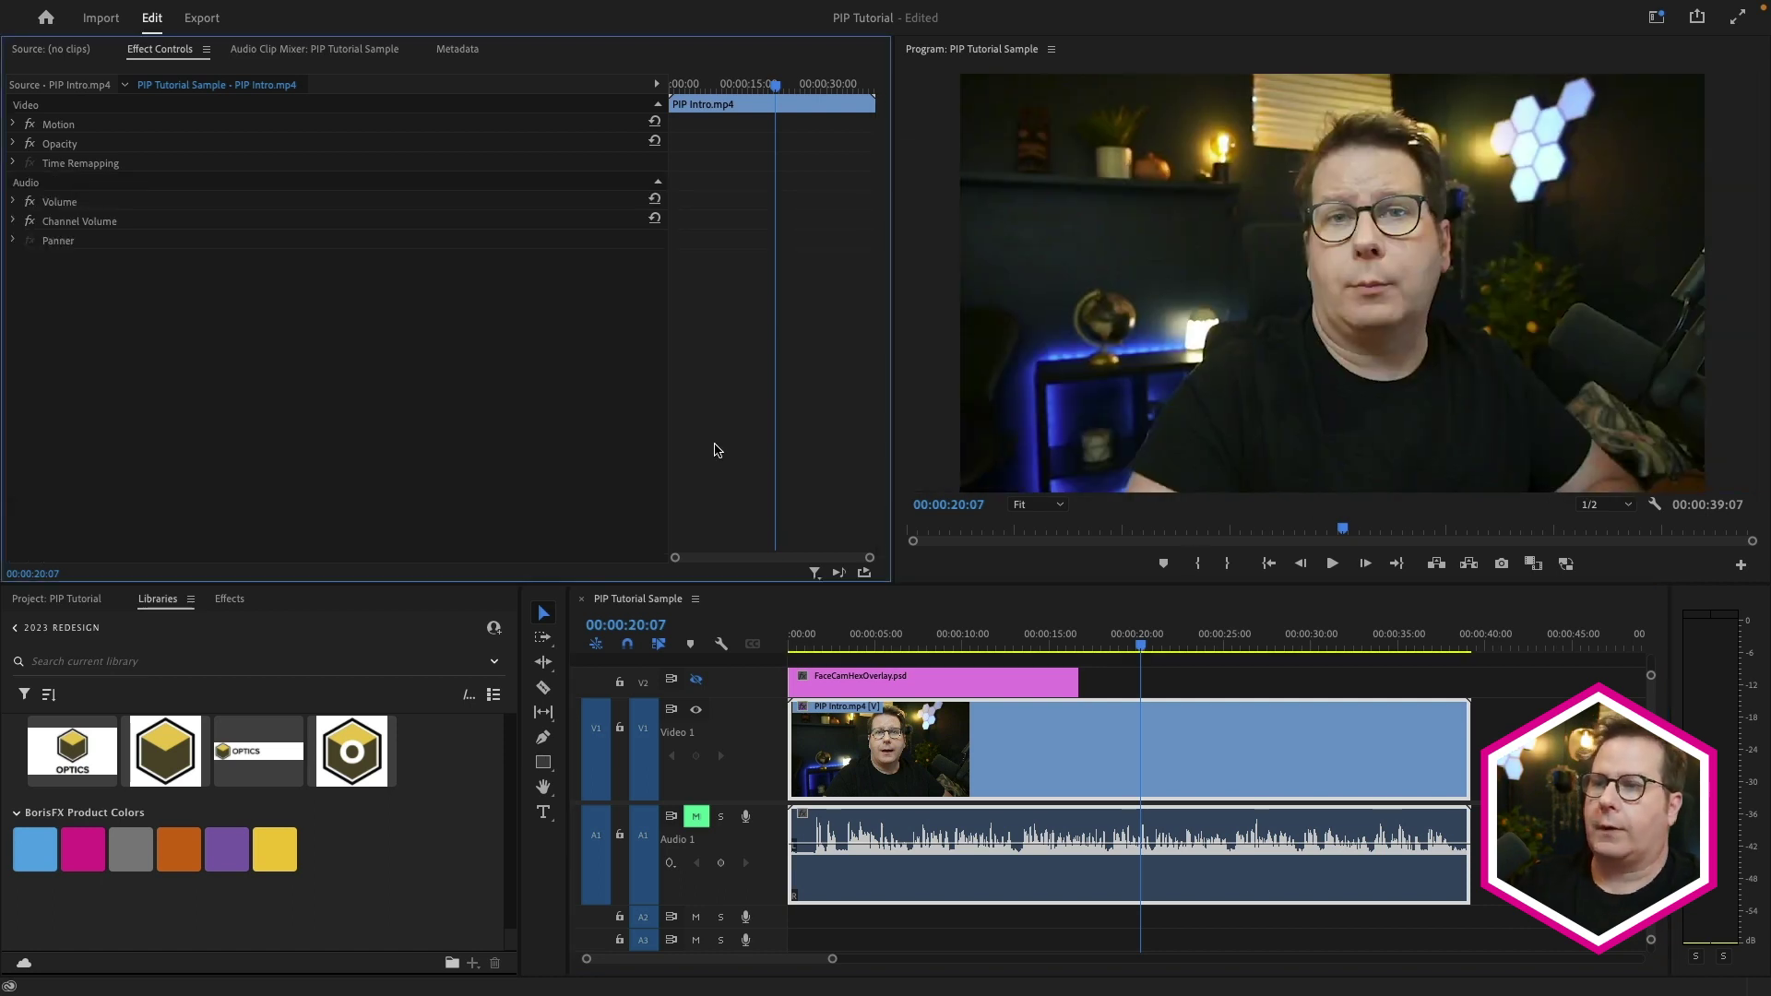
drag(1075, 635, 1216, 635)
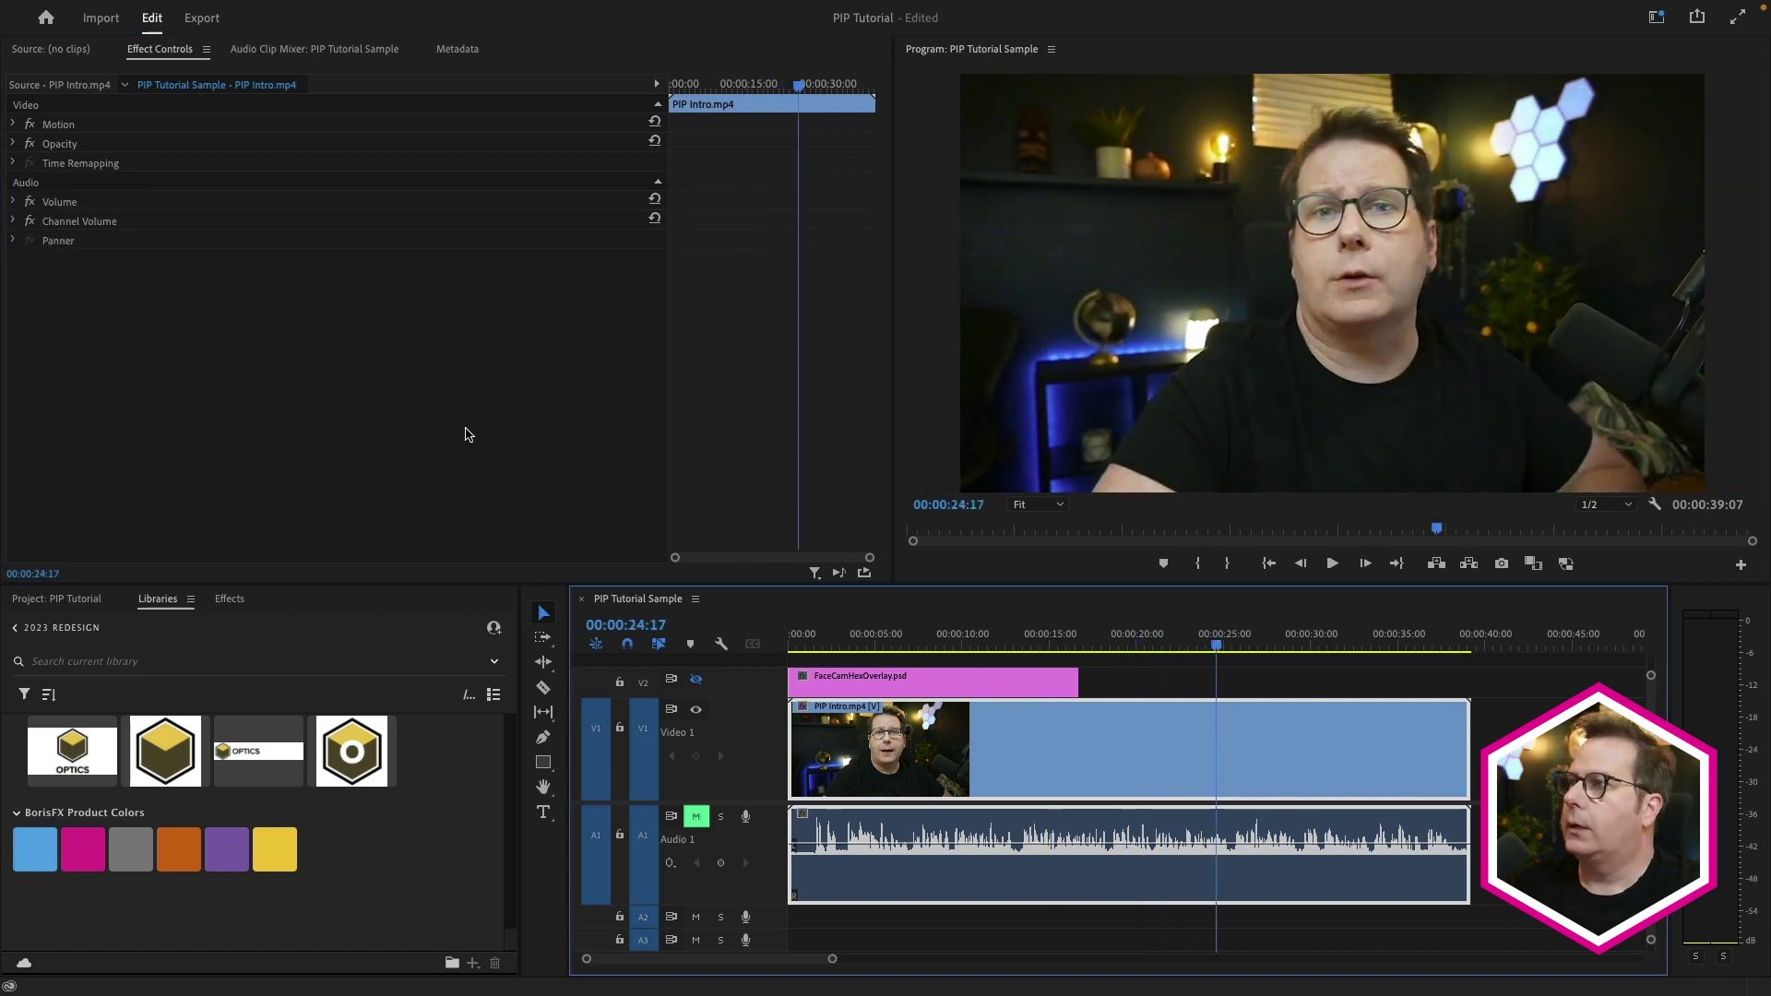
- Apply the PIP Sapphire preset from Effects > Presets to the V1 clip and play from about 20 seconds
click(230, 599)
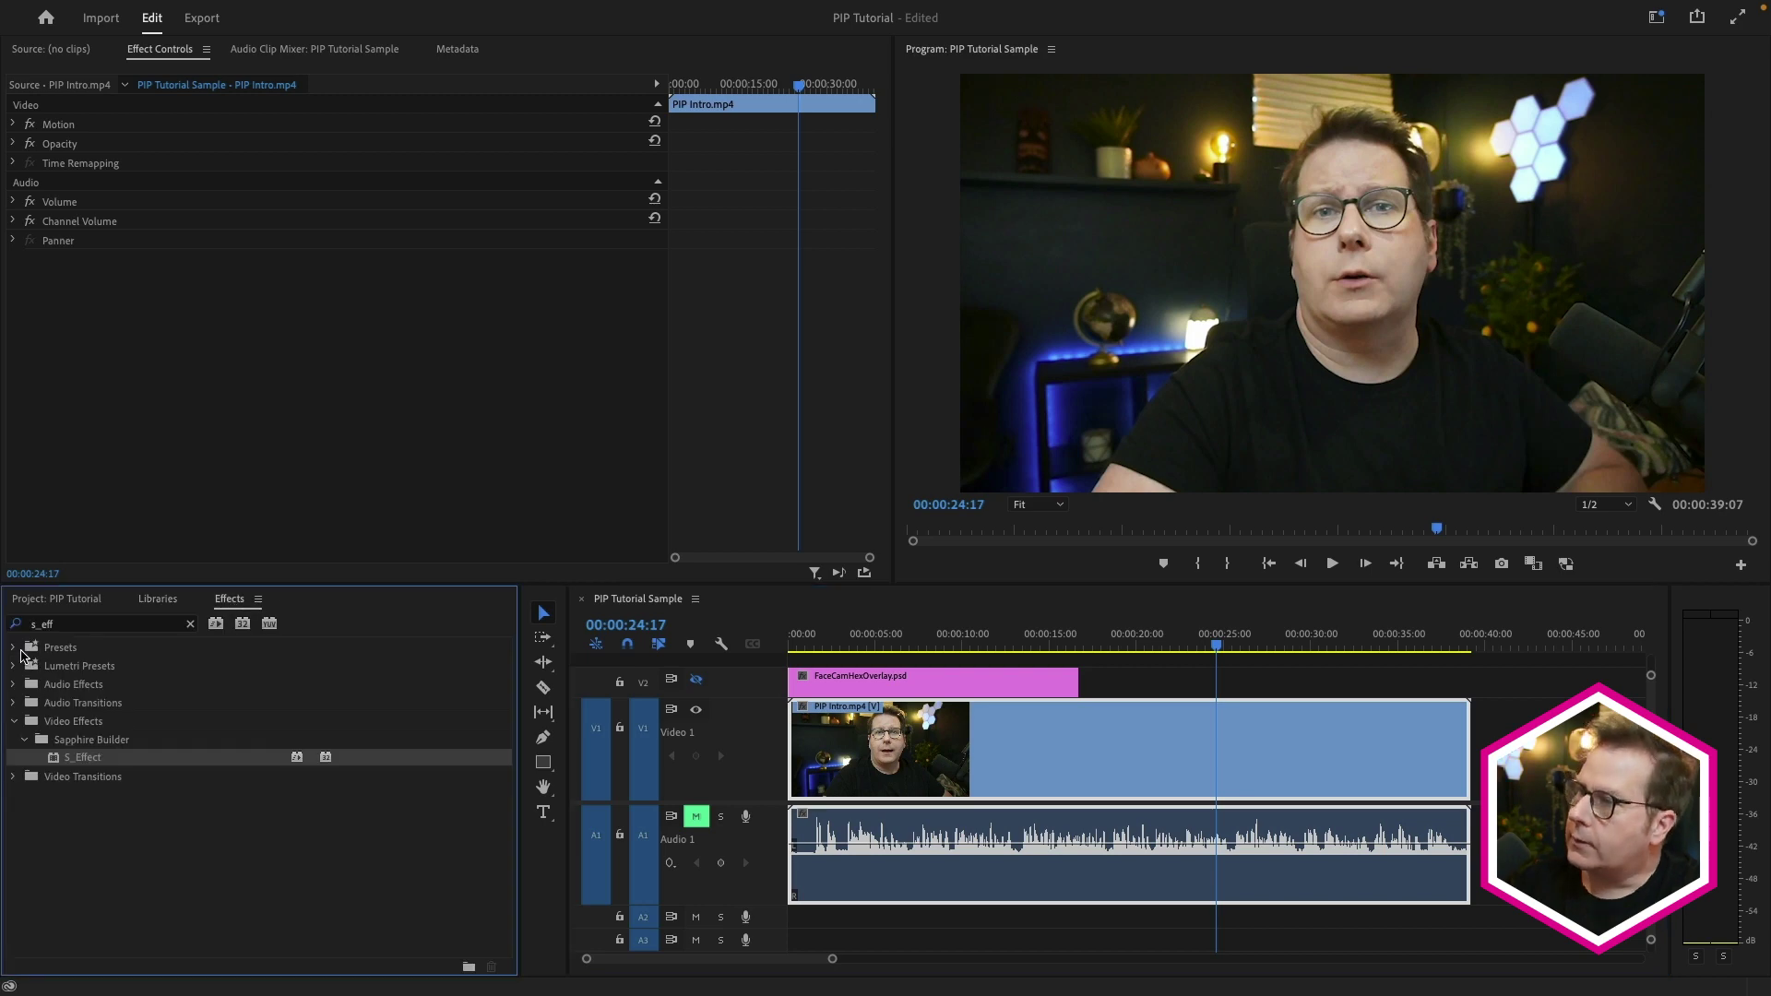
click(190, 624)
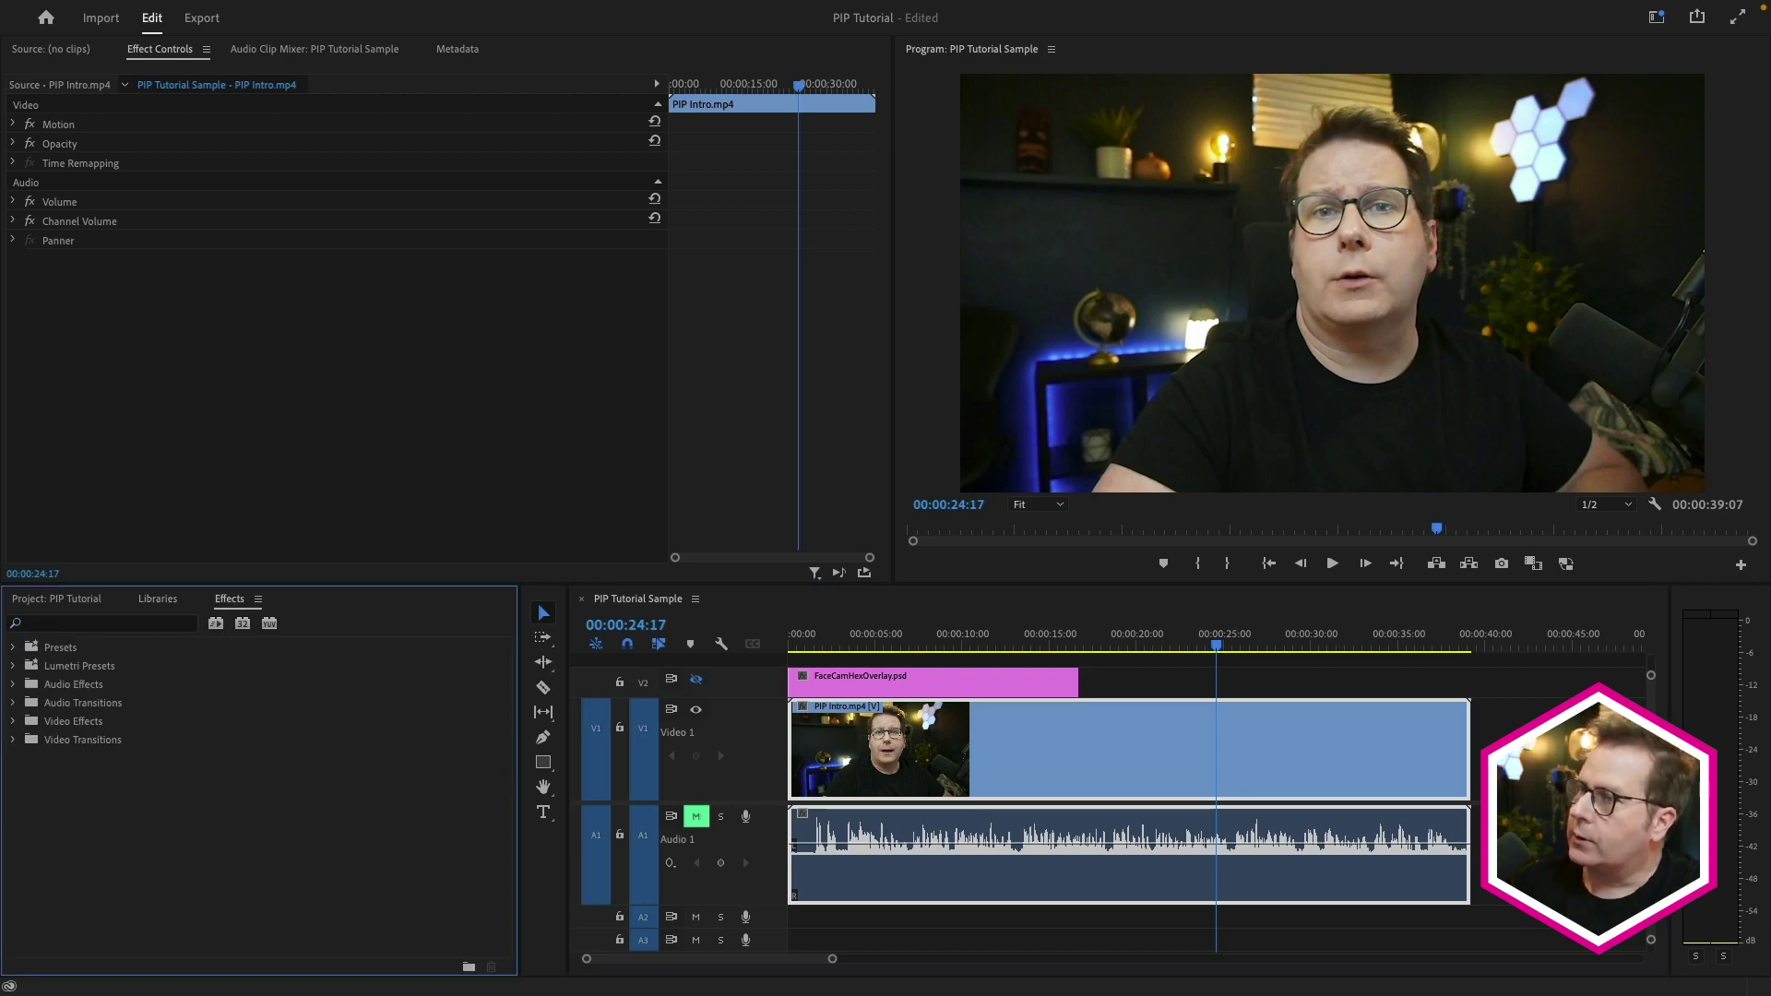
click(14, 648)
drag(78, 668, 1119, 747)
click(1148, 644)
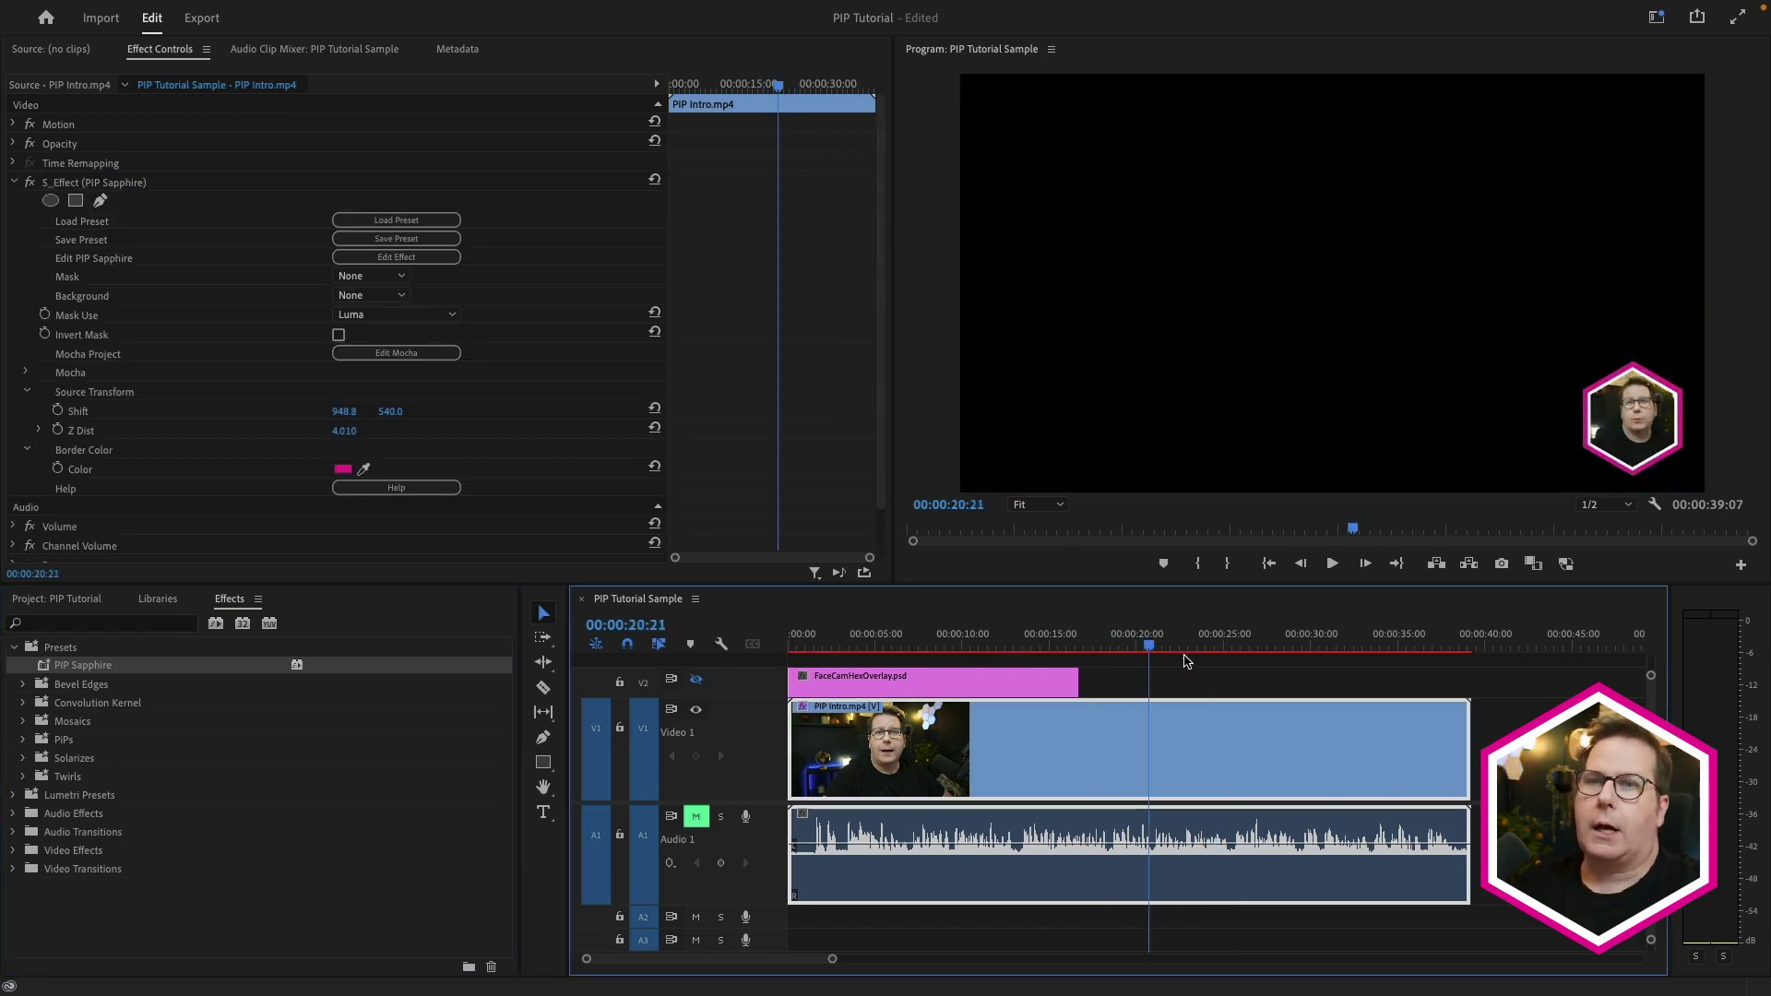
key(space)
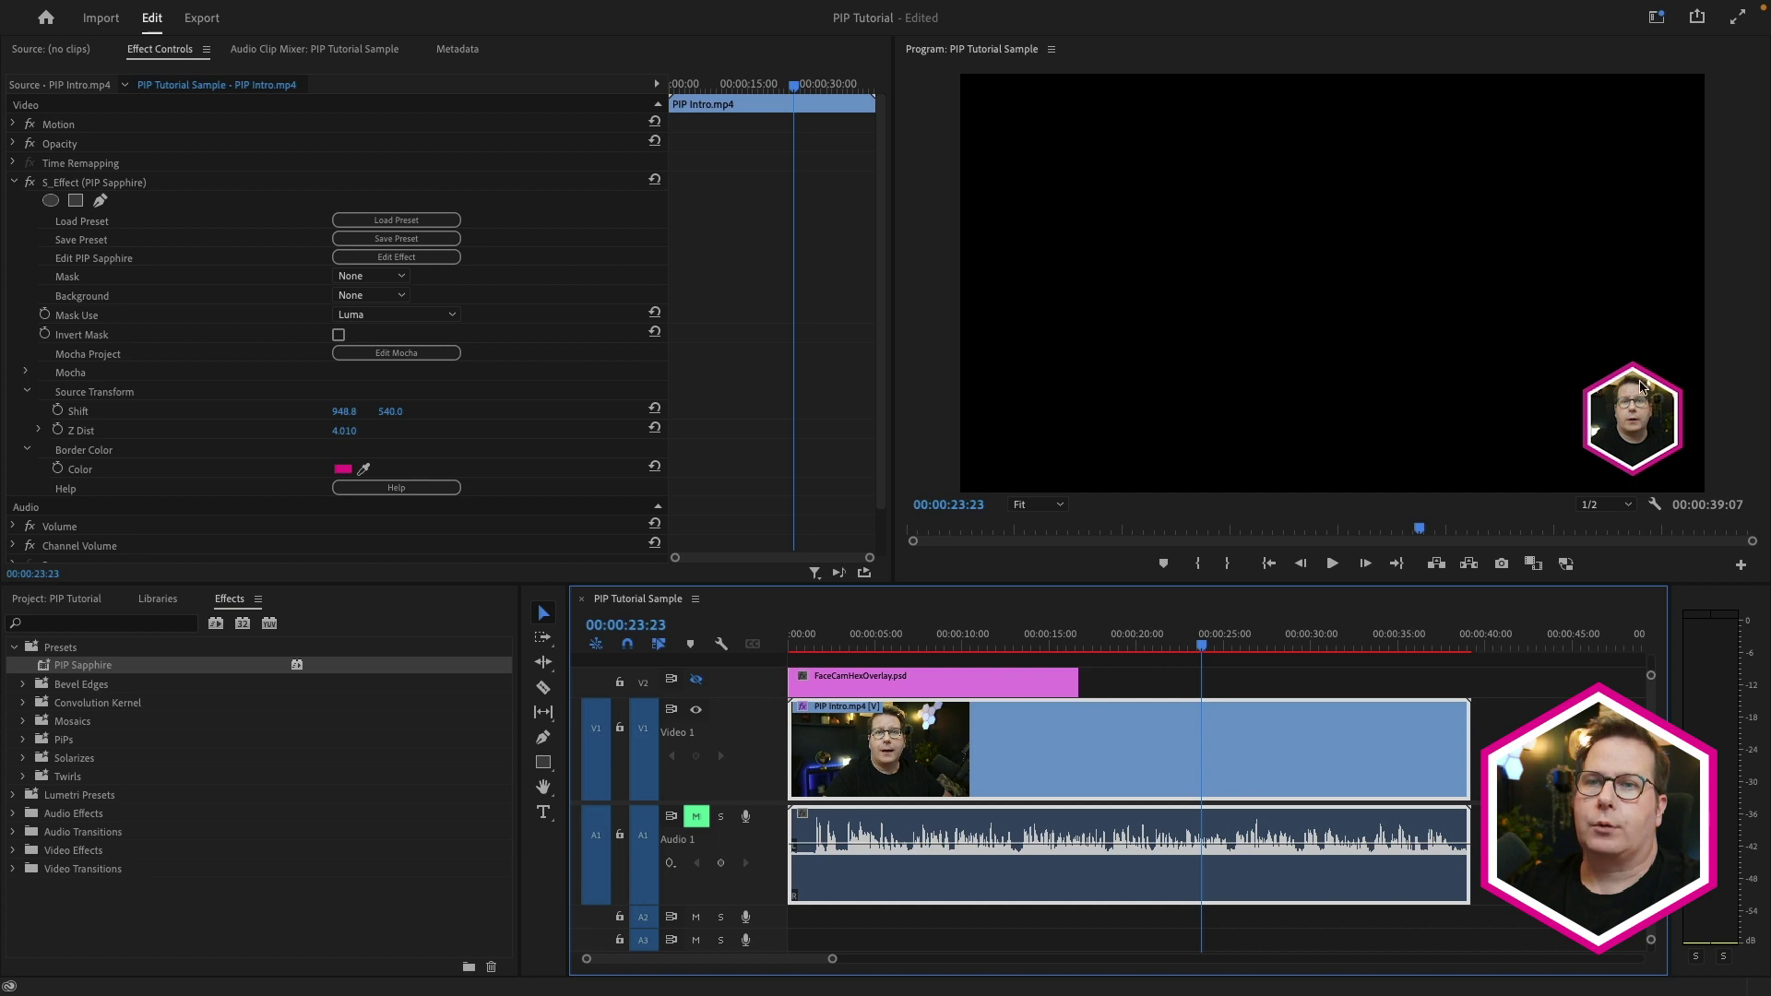